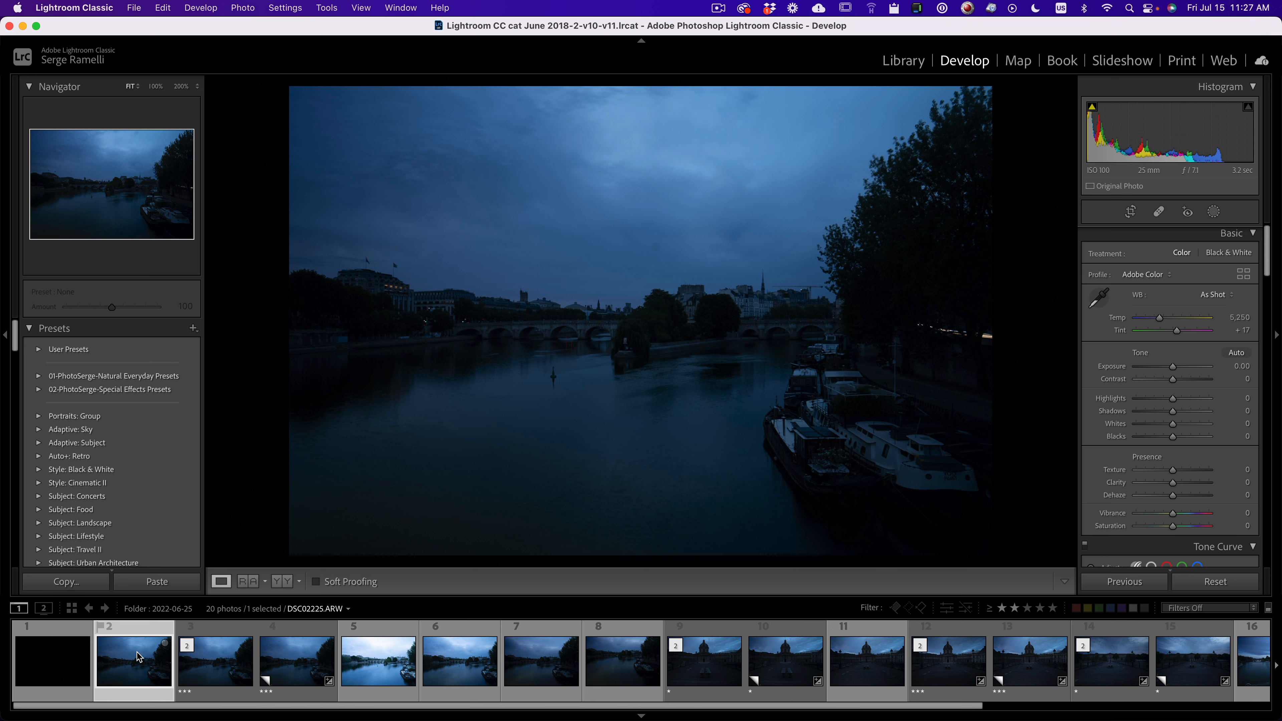
Step: Compare DSC02225.ARW with DSC02226.ARW and its virtual copy, and set the rating of DSC02226.ARW to one star
key("Right")
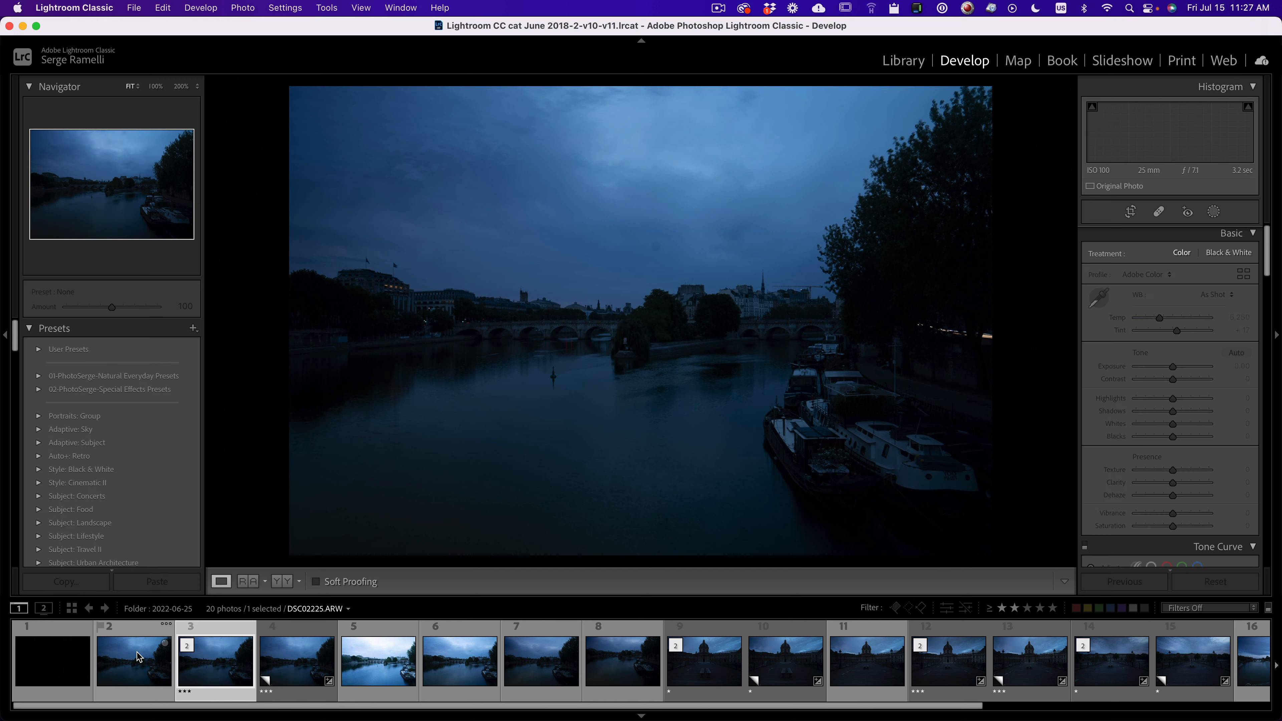
key("Right")
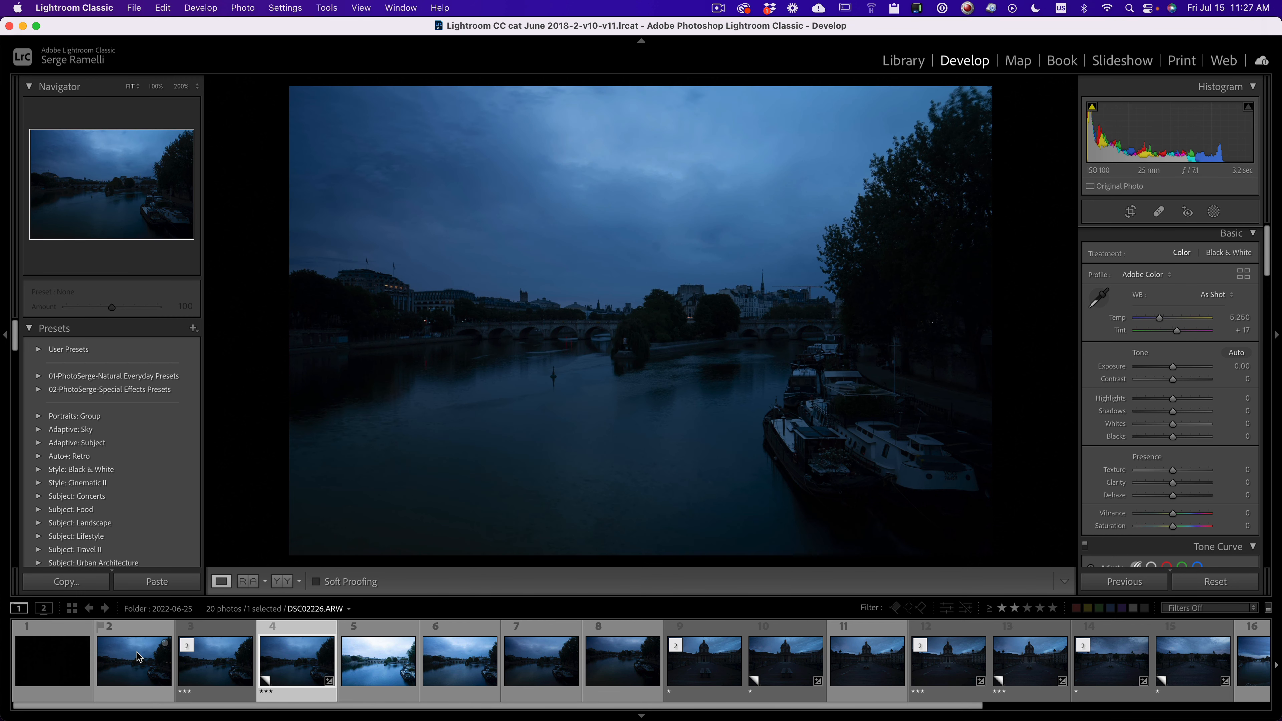
key("Left")
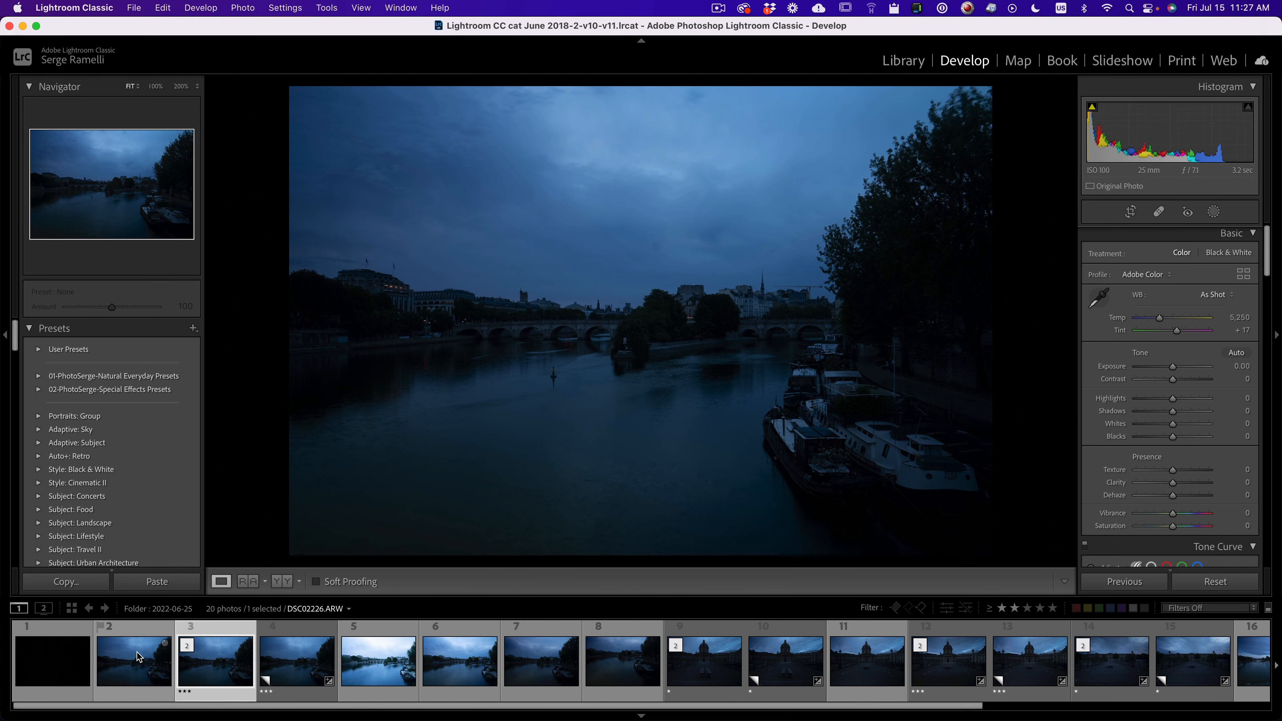
key("Right")
key("Left")
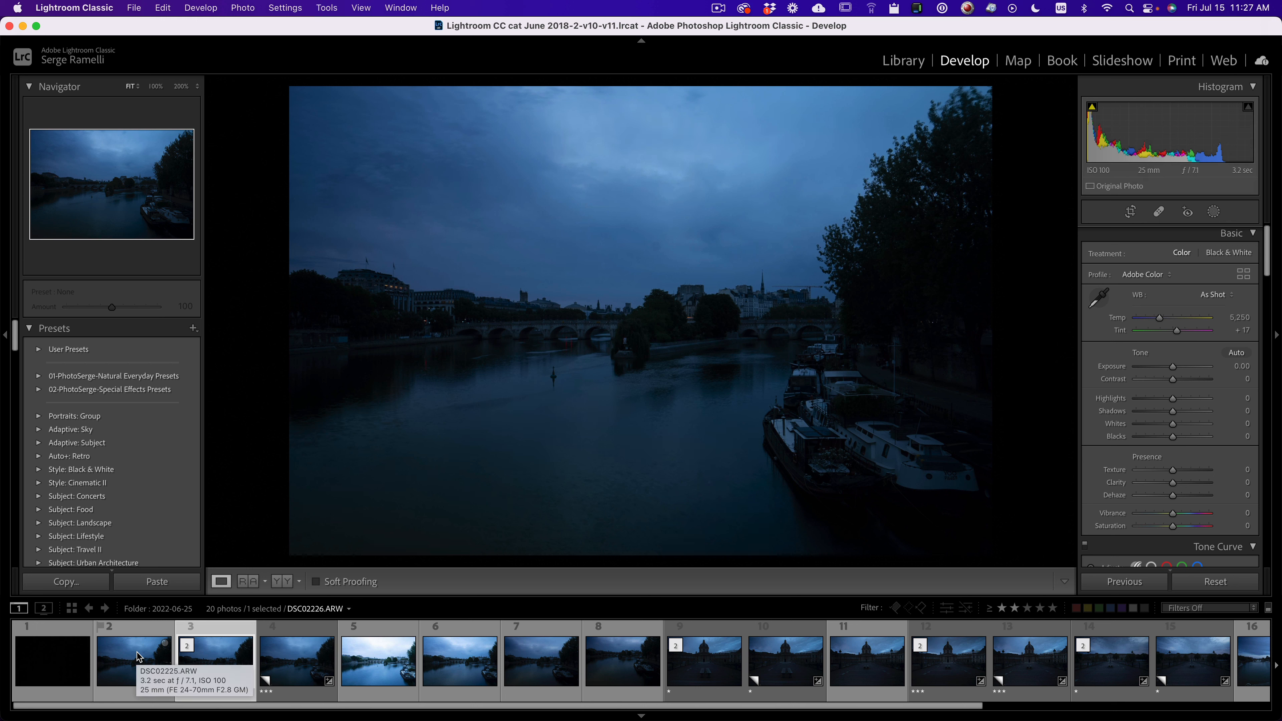
key("1")
Step: Overlay the exposure information on the photo view and rate the river shot DSC02228.ARW one star
key("Right")
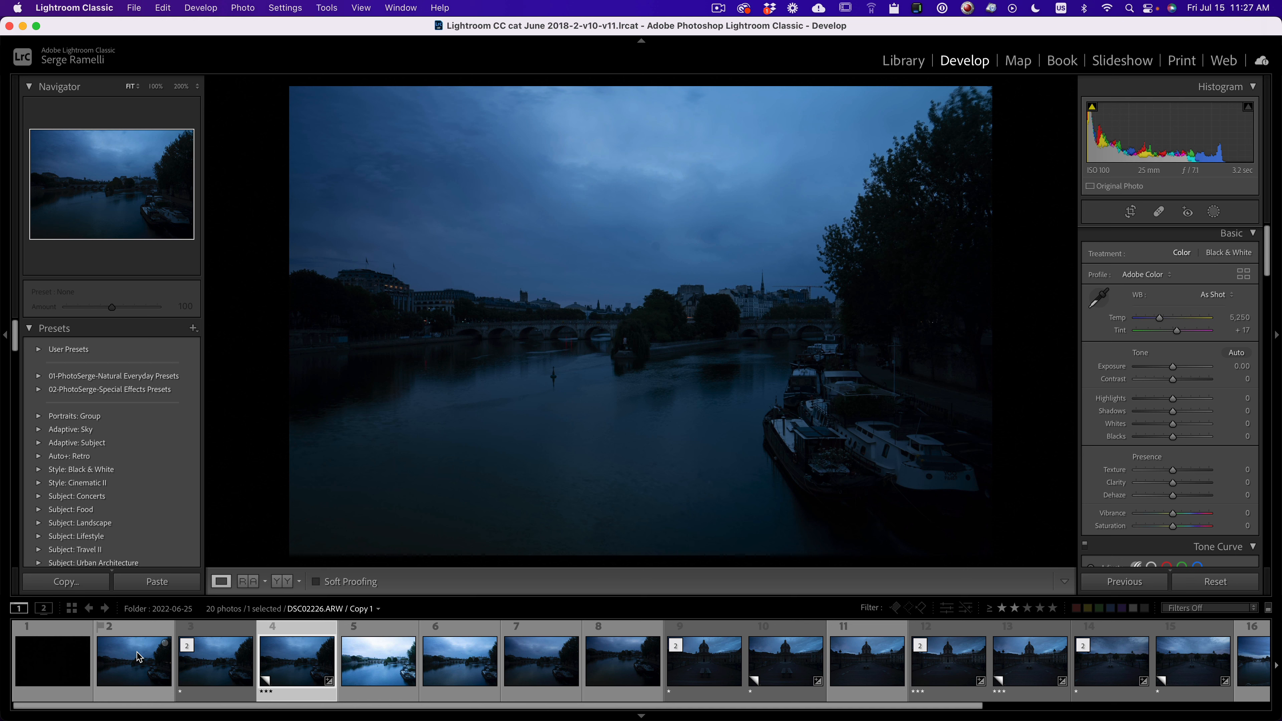
key("Right")
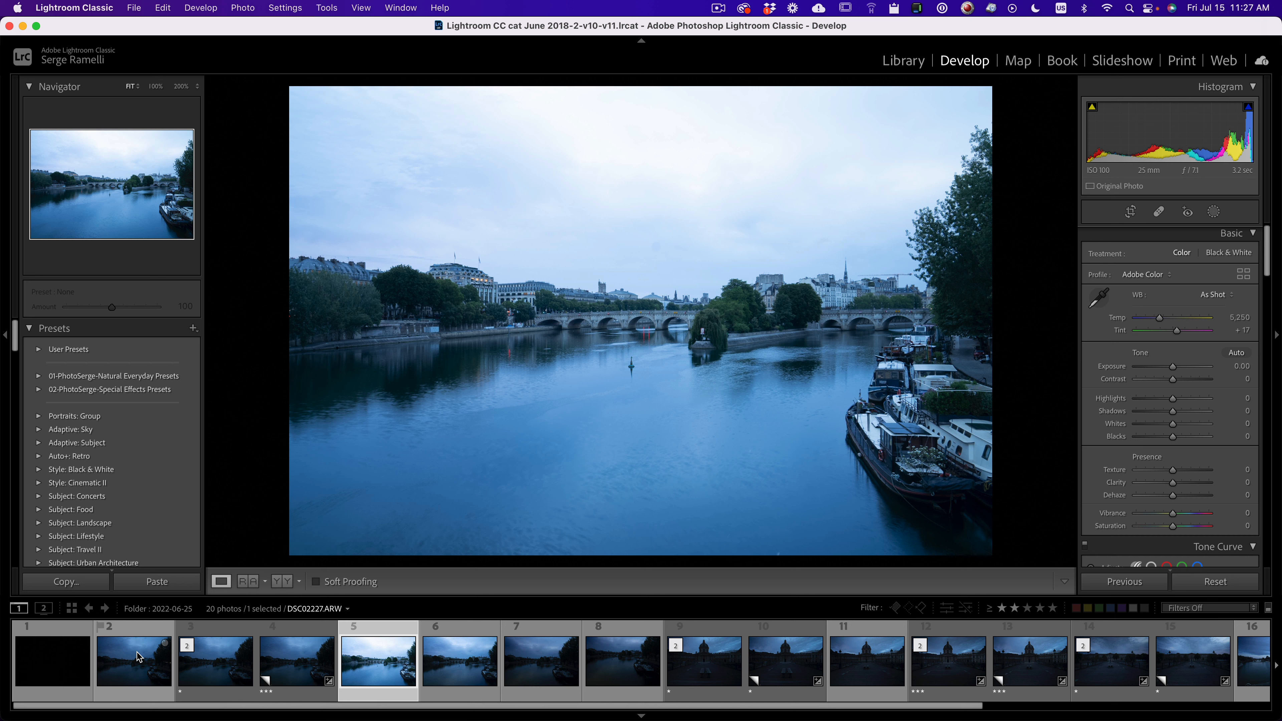
key("i")
key("Right")
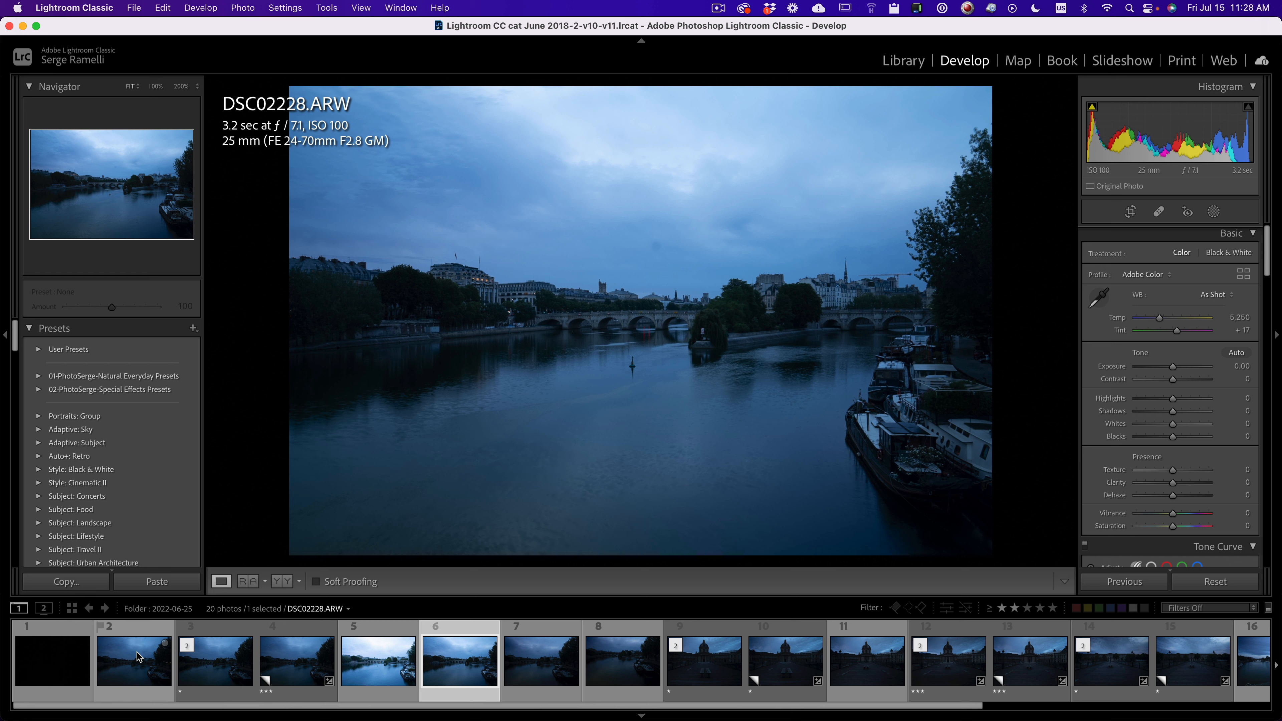
key("1")
Step: Review the dark river frames DSC02229.ARW and DSC02230.ARW and the domed-building shots up to DSC02233.ARW
key("Right")
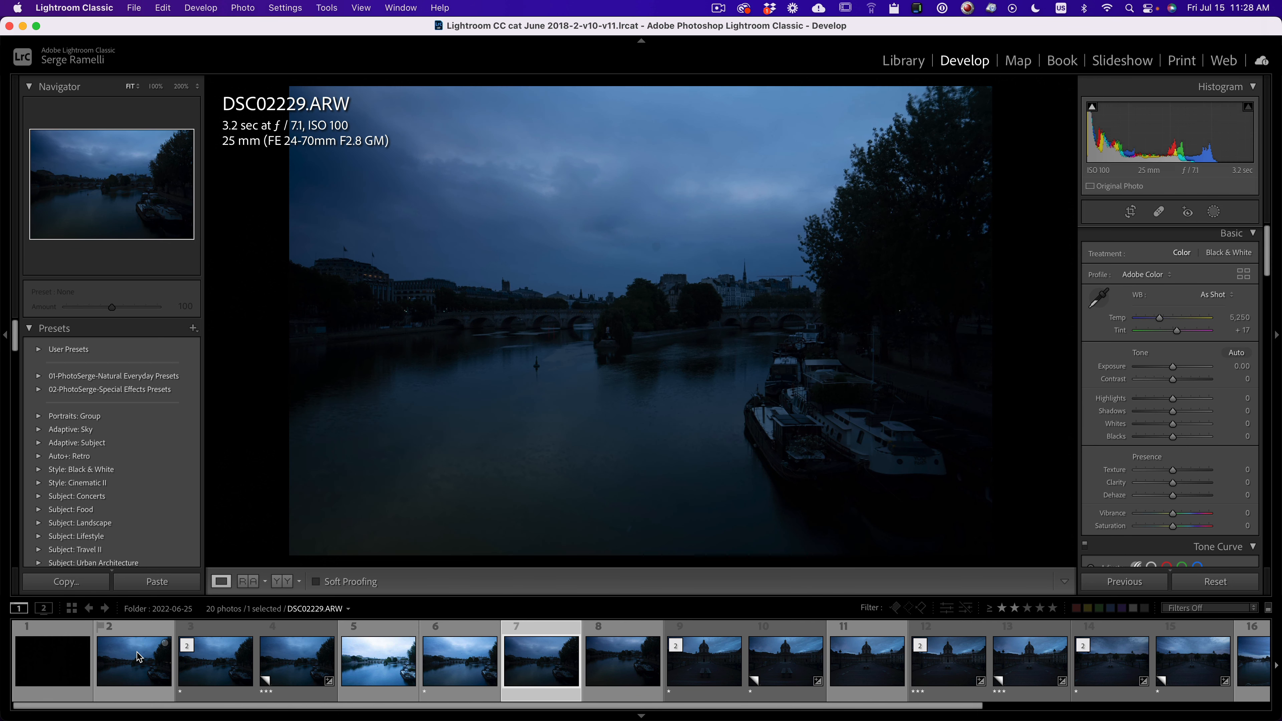
key("Right")
key("Left")
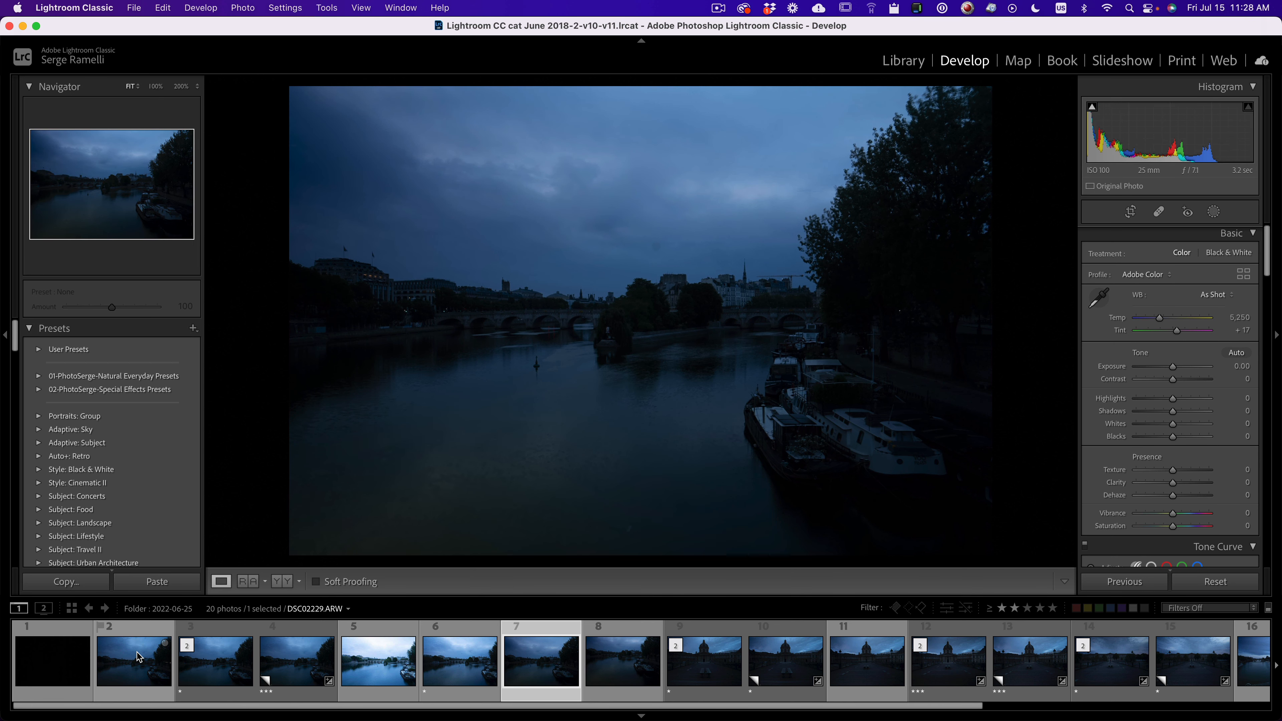
key("Right")
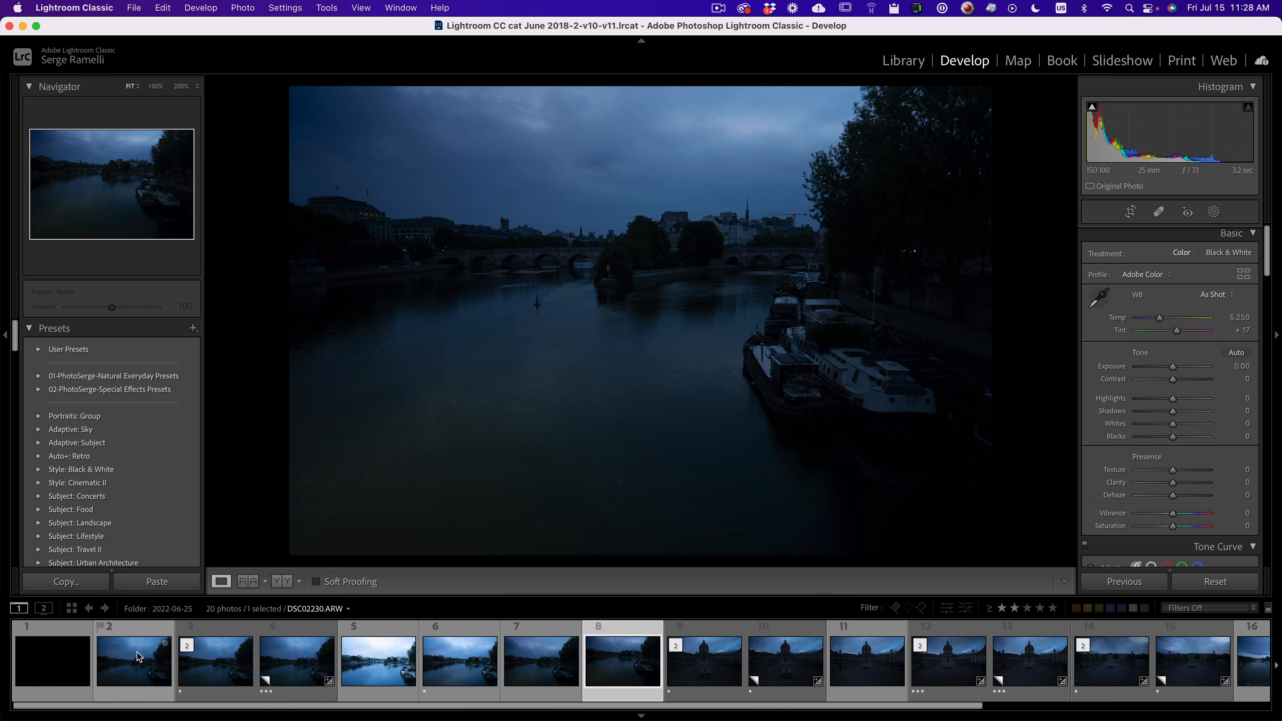
key("Right")
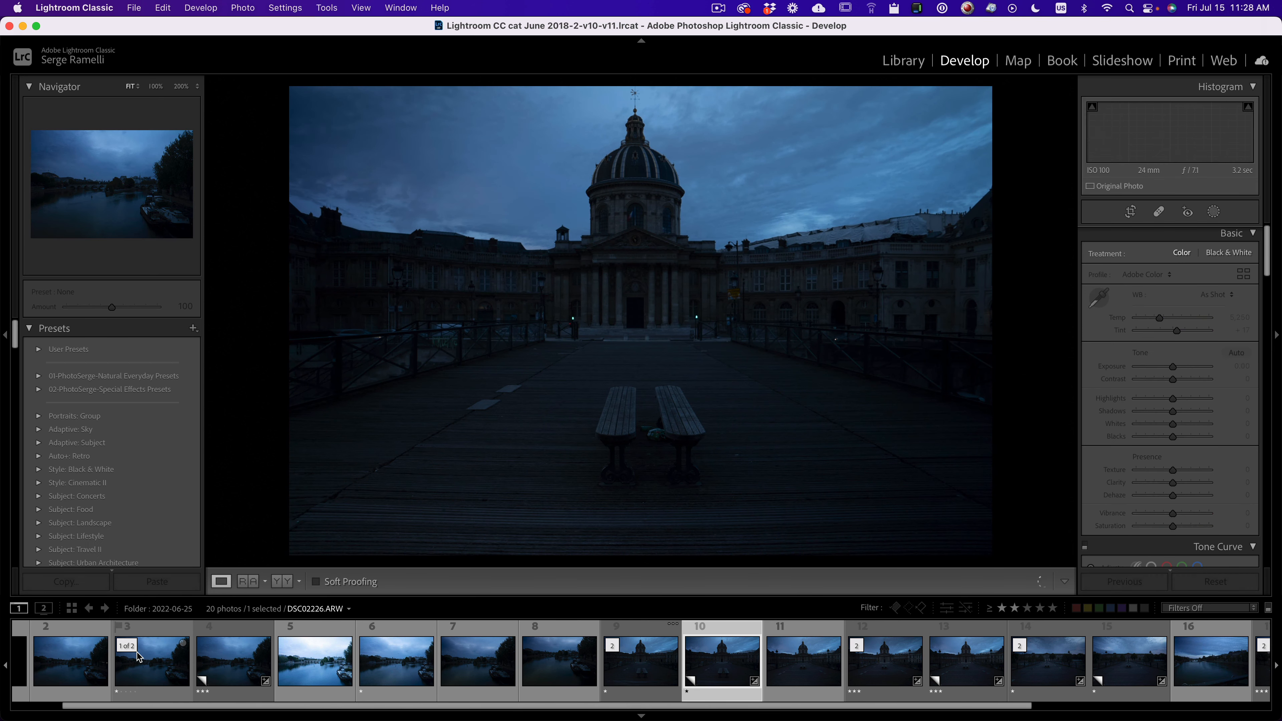
scroll(139, 656, "right", 1)
scroll(139, 656, "left", 1)
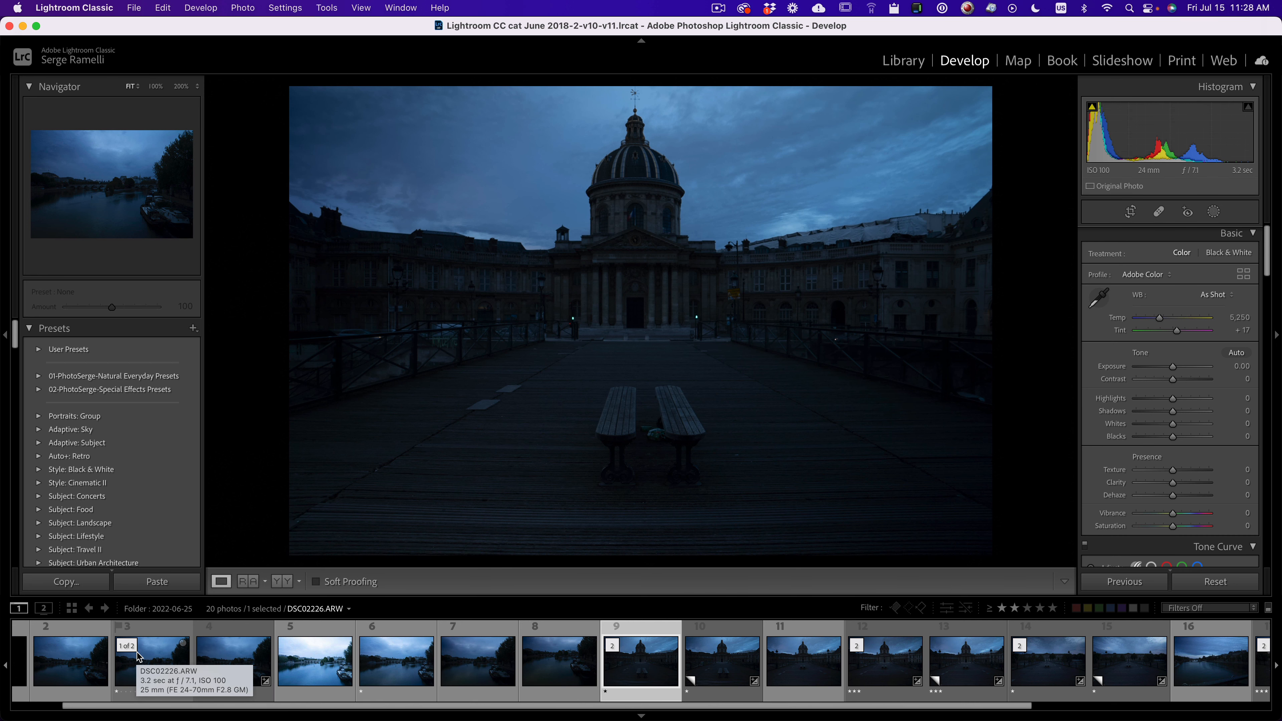
key("Right")
key("Right")
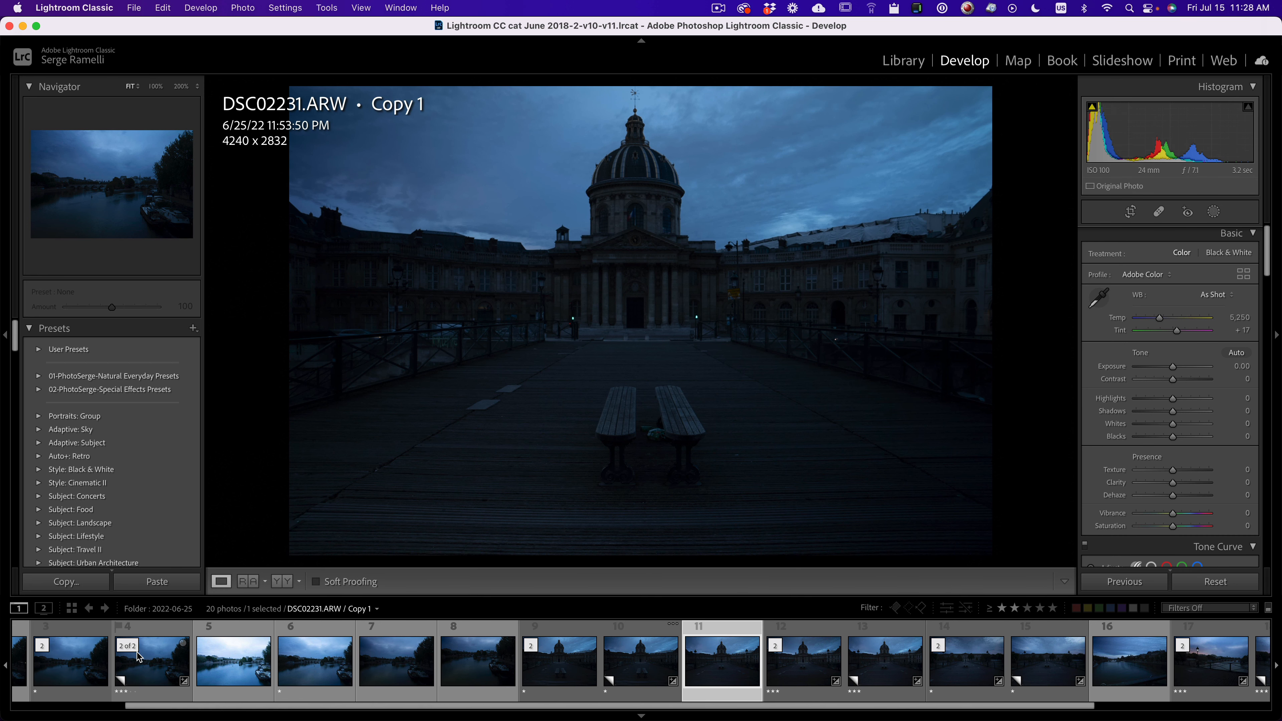
key("Right")
key("Right")
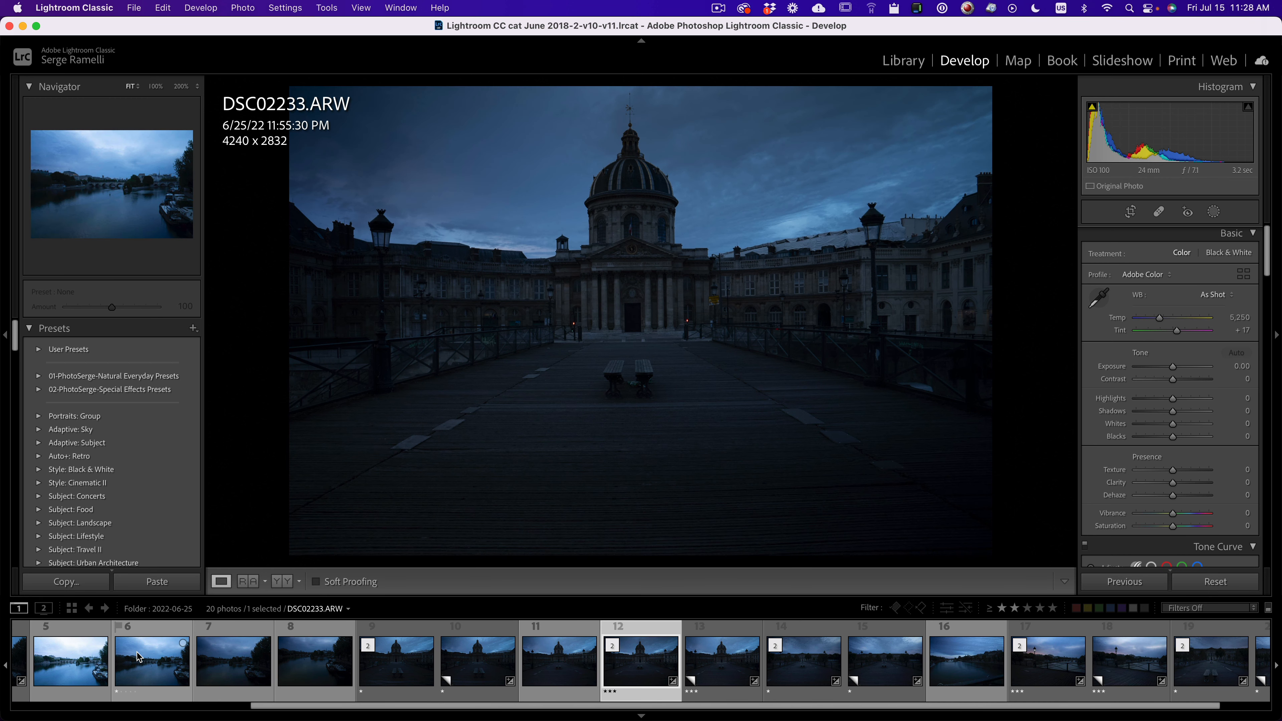
key("Left")
key("Left")
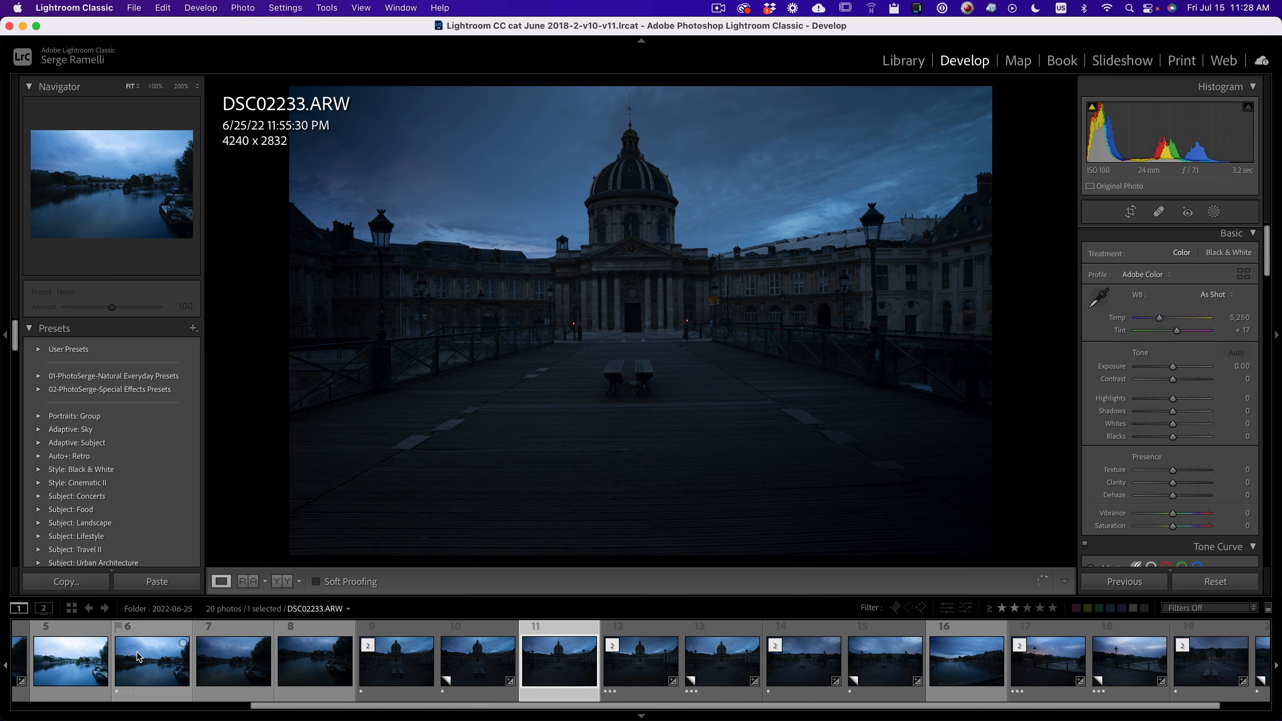
key("Left")
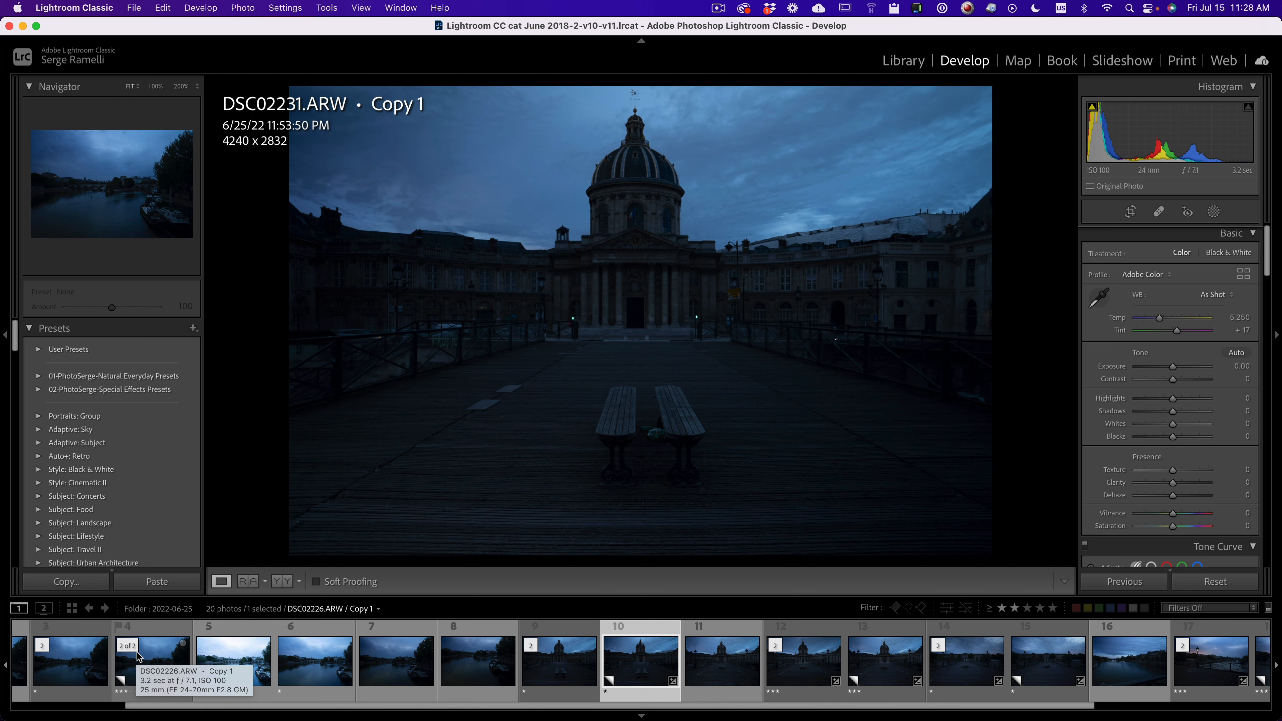
Step: Inspect the roofline in the virtual copy of DSC02231.ARW, and rate DSC02233.ARW one star with its exposure information overlaid
left_click(694, 253)
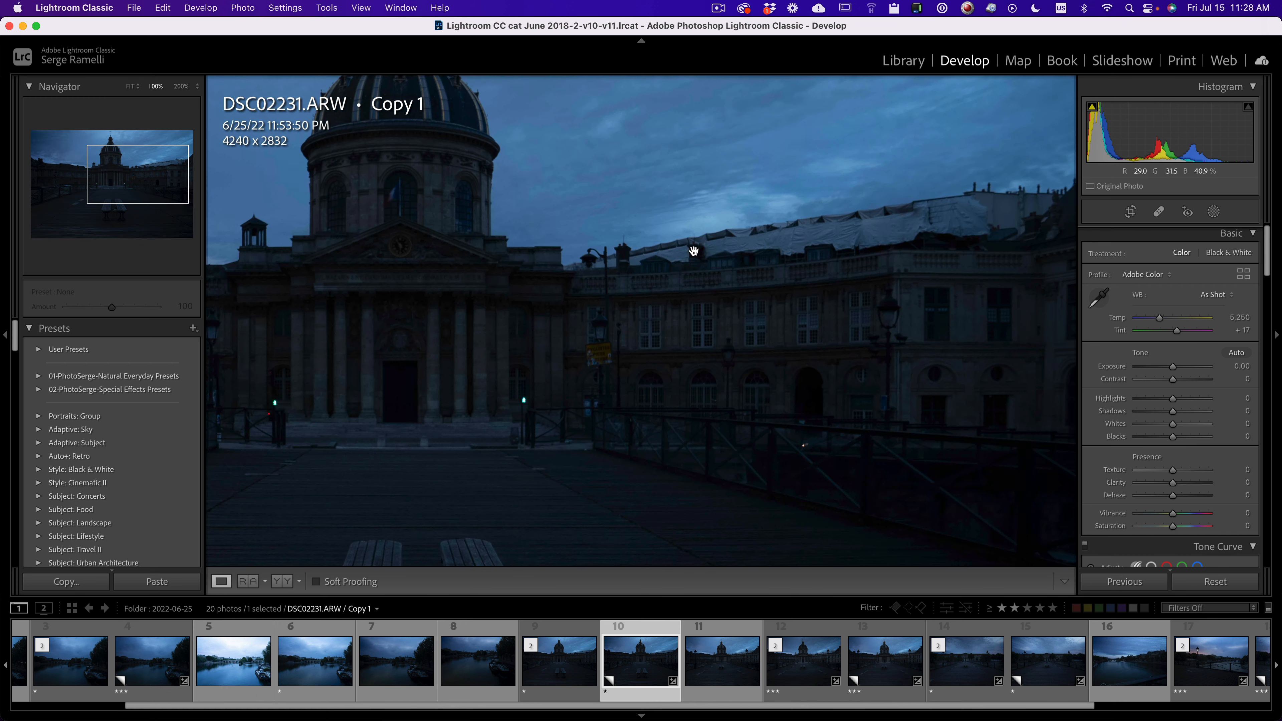
left_click(731, 260)
left_click(804, 649)
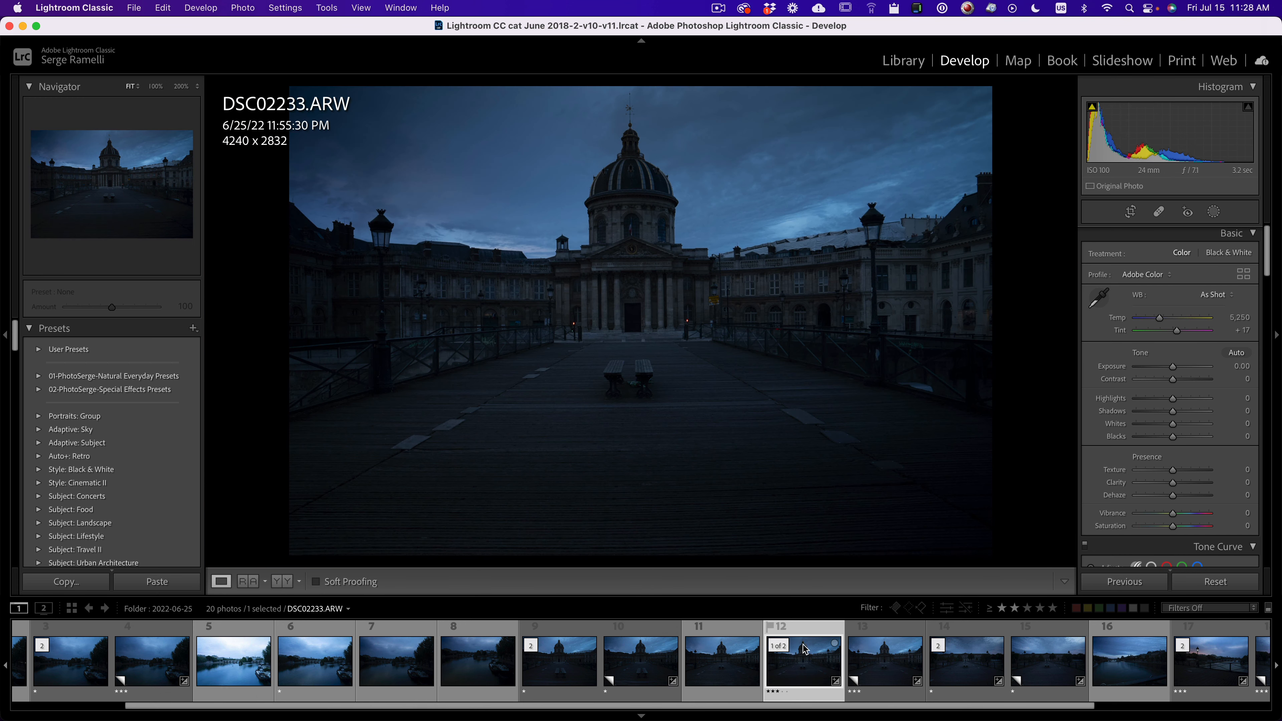
left_click(872, 241)
left_click(877, 263)
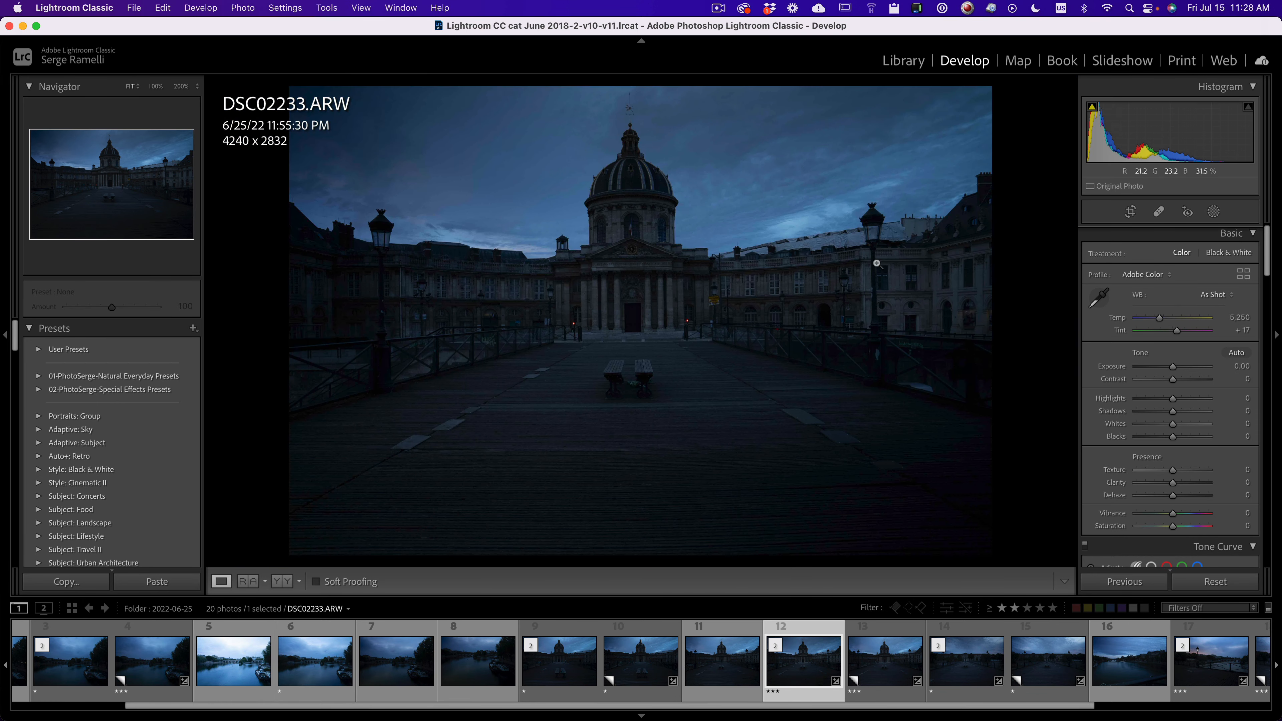
key("i")
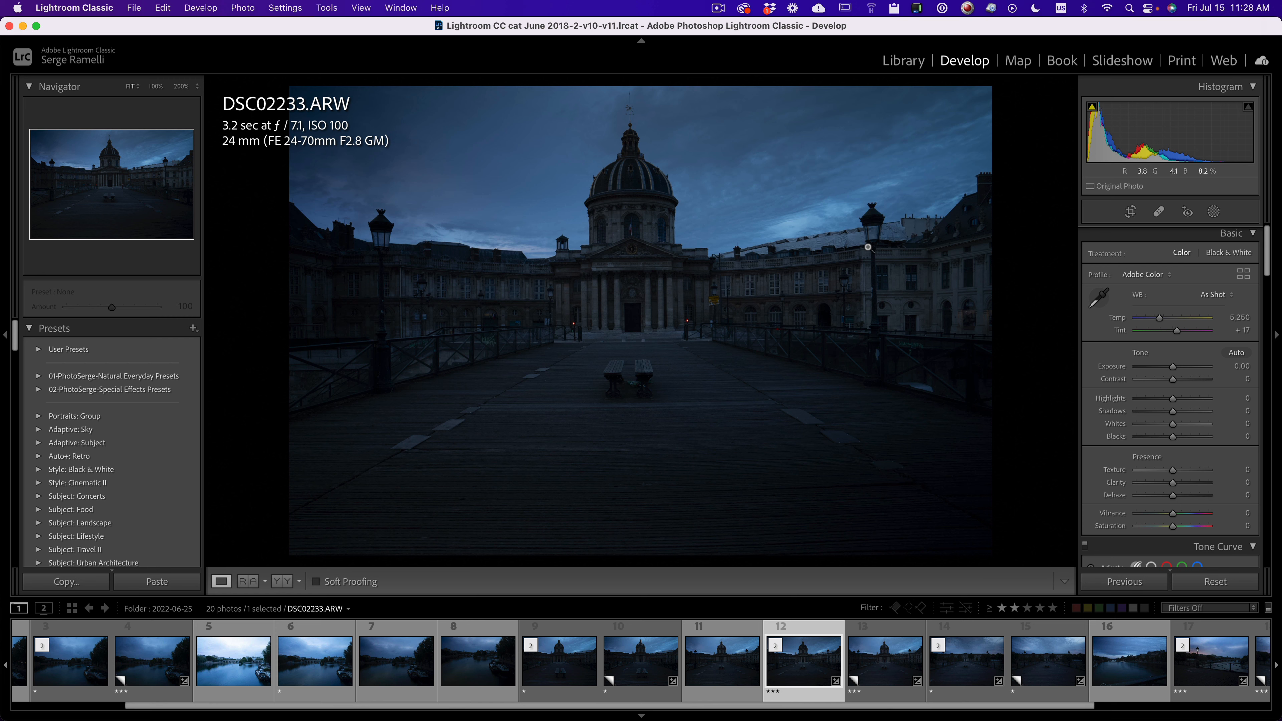
key("1")
Step: Compare DSC02233.ARW with DSC02231.ARW, and set the rating of the virtual copy of DSC02233.ARW to 0
left_click(867, 236)
left_click(881, 241)
left_click(579, 682)
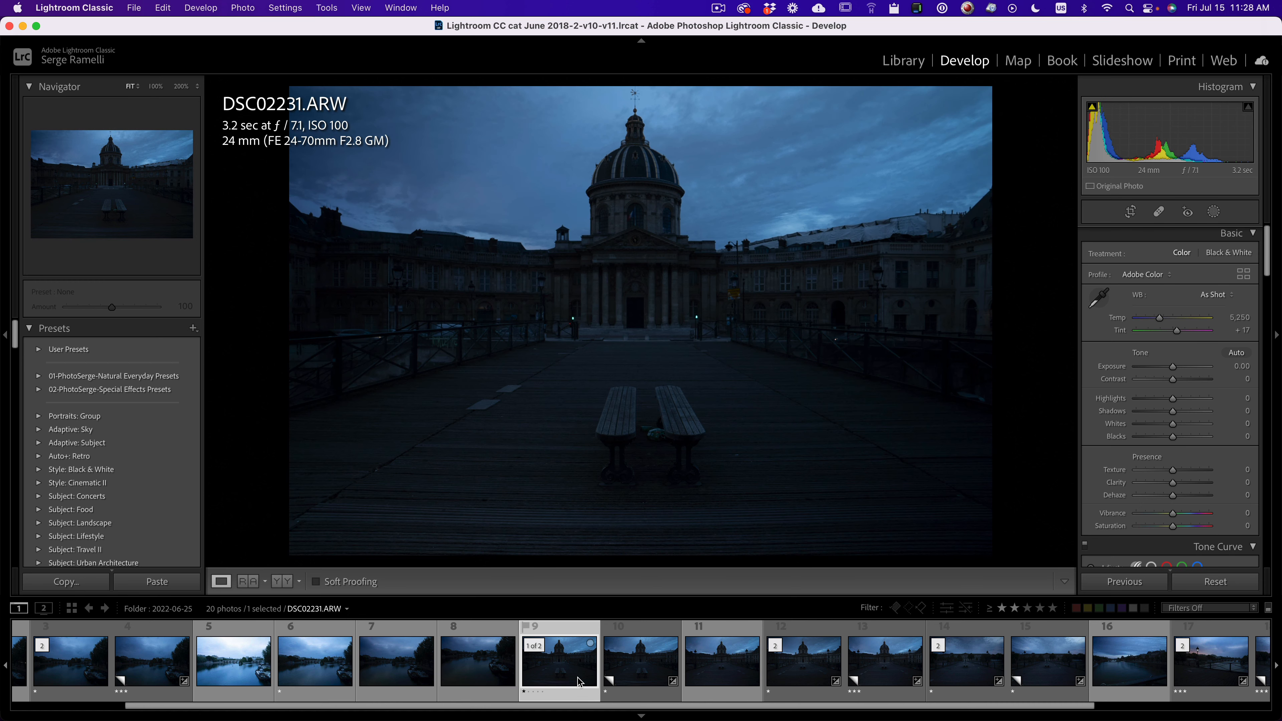
left_click(804, 671)
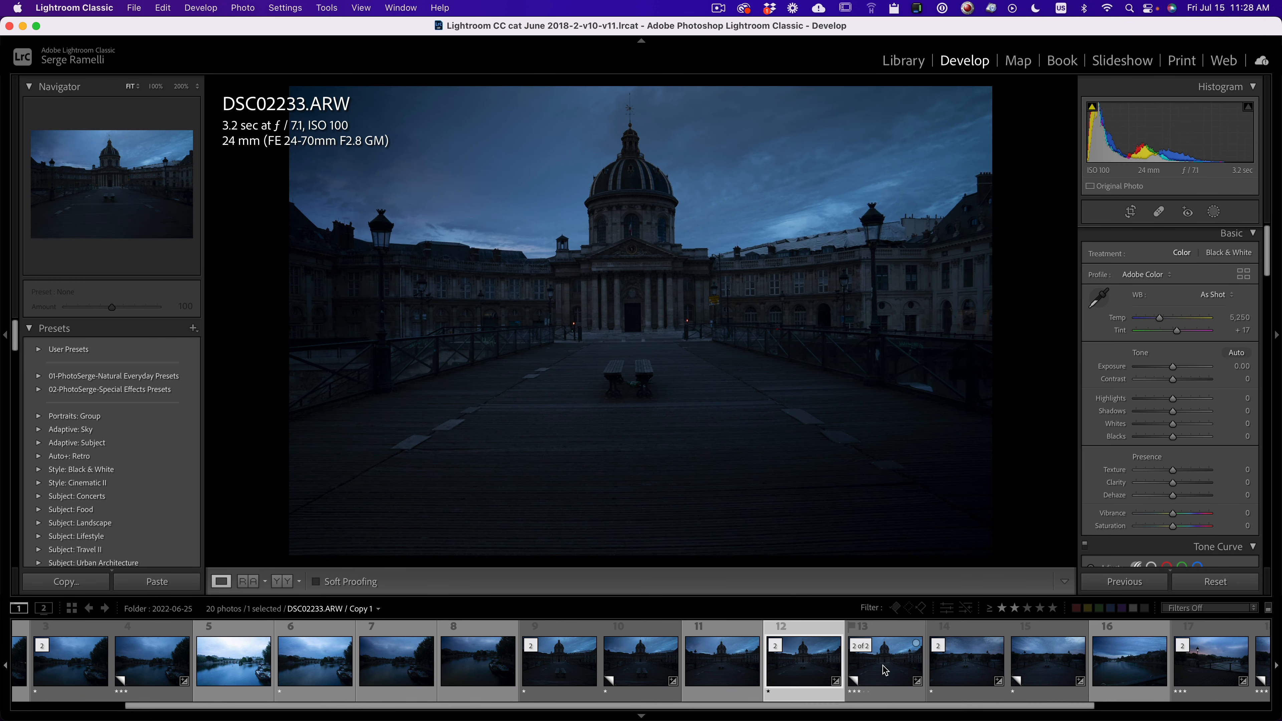
left_click(883, 671)
key("0")
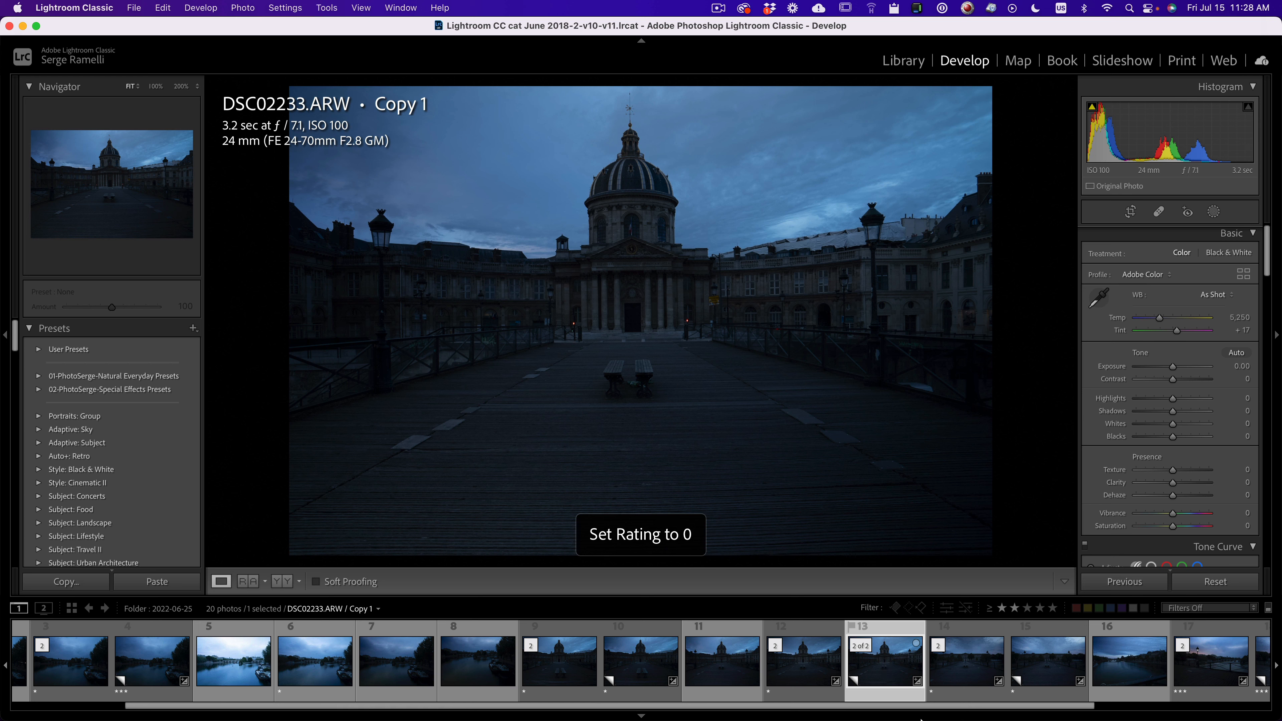
Step: Set the ratings of DSC02234.ARW and DSC02236.ARW to one star and lower the rating of the virtual copy of DSC02236.ARW
left_click(963, 667)
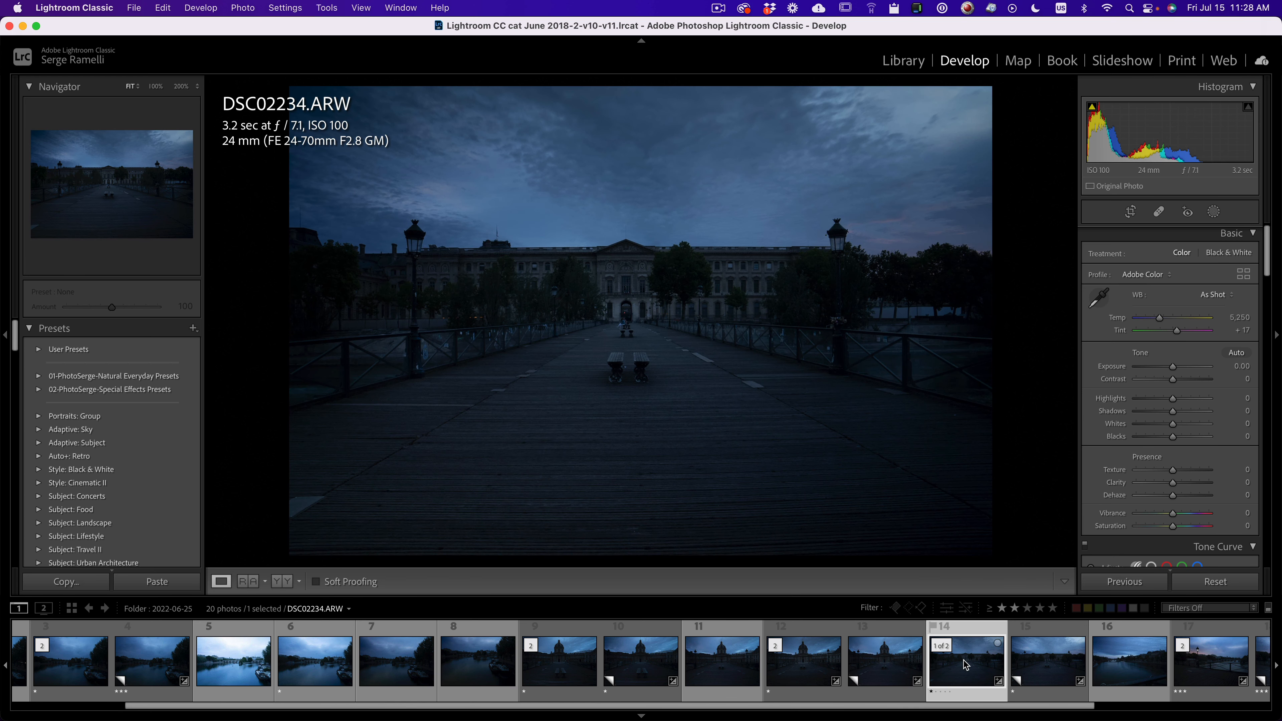
key("1")
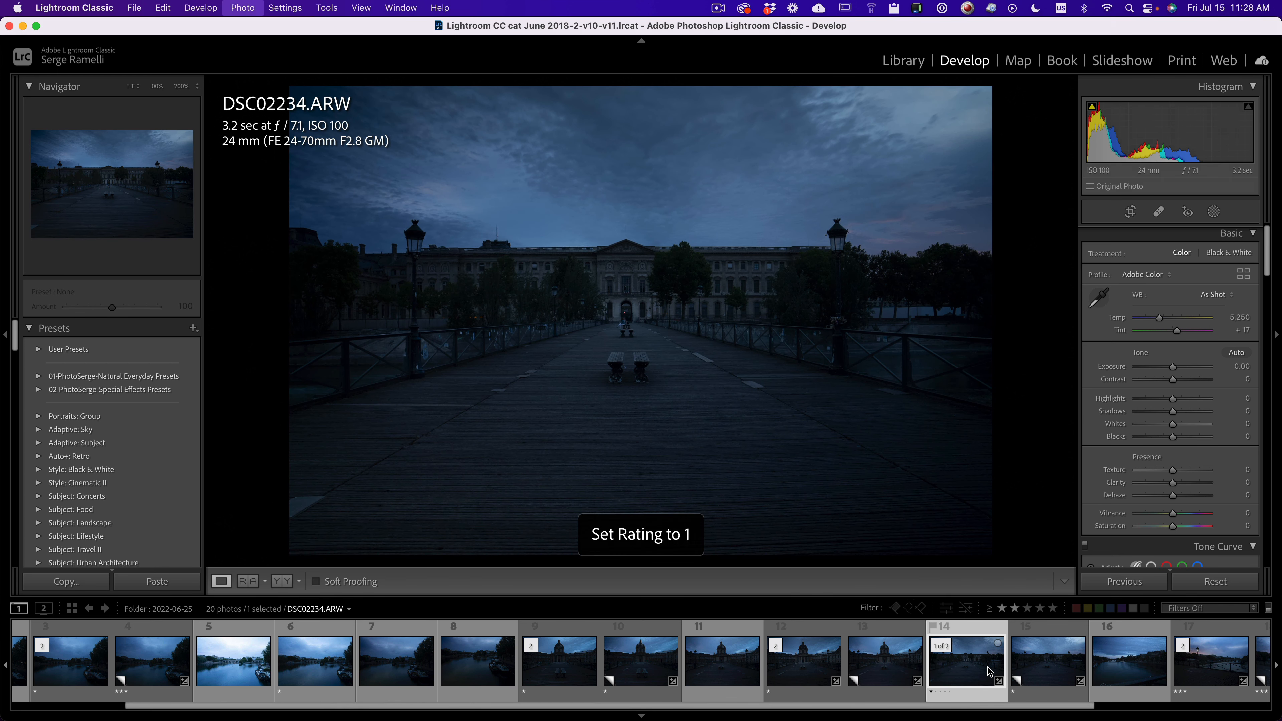
left_click_drag(1064, 707, 1210, 706)
left_click(1005, 673)
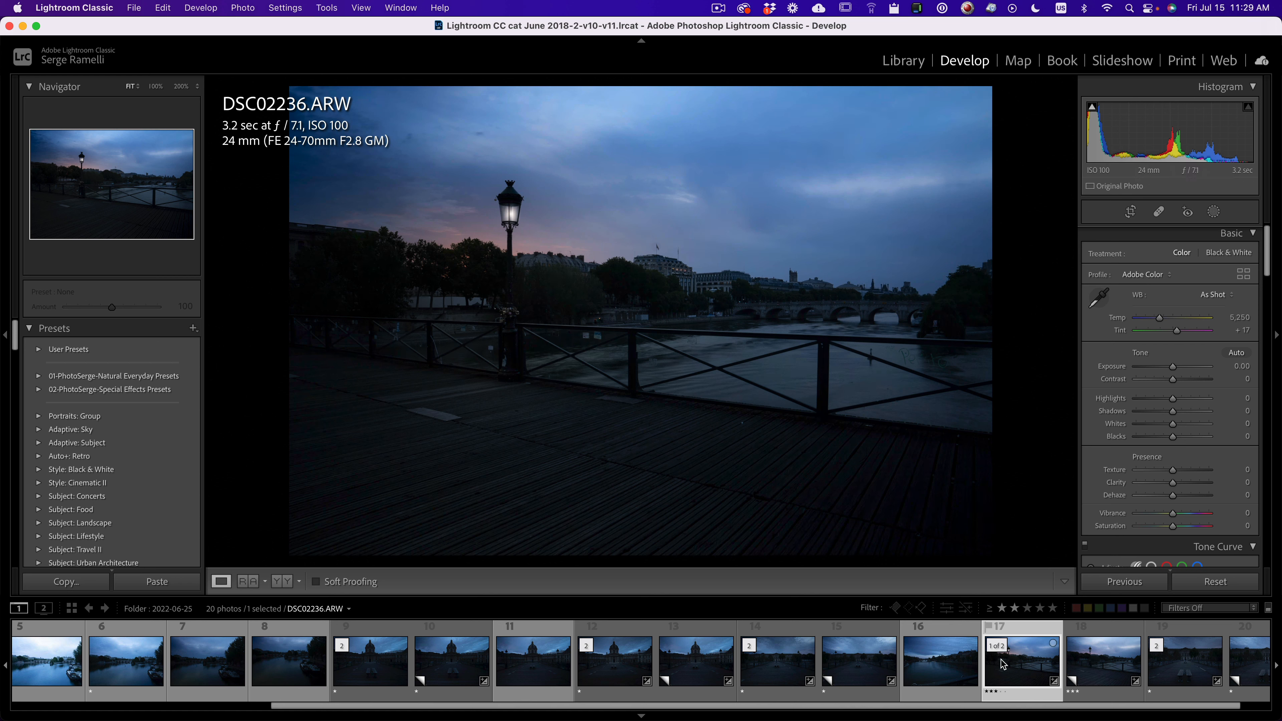
key("1")
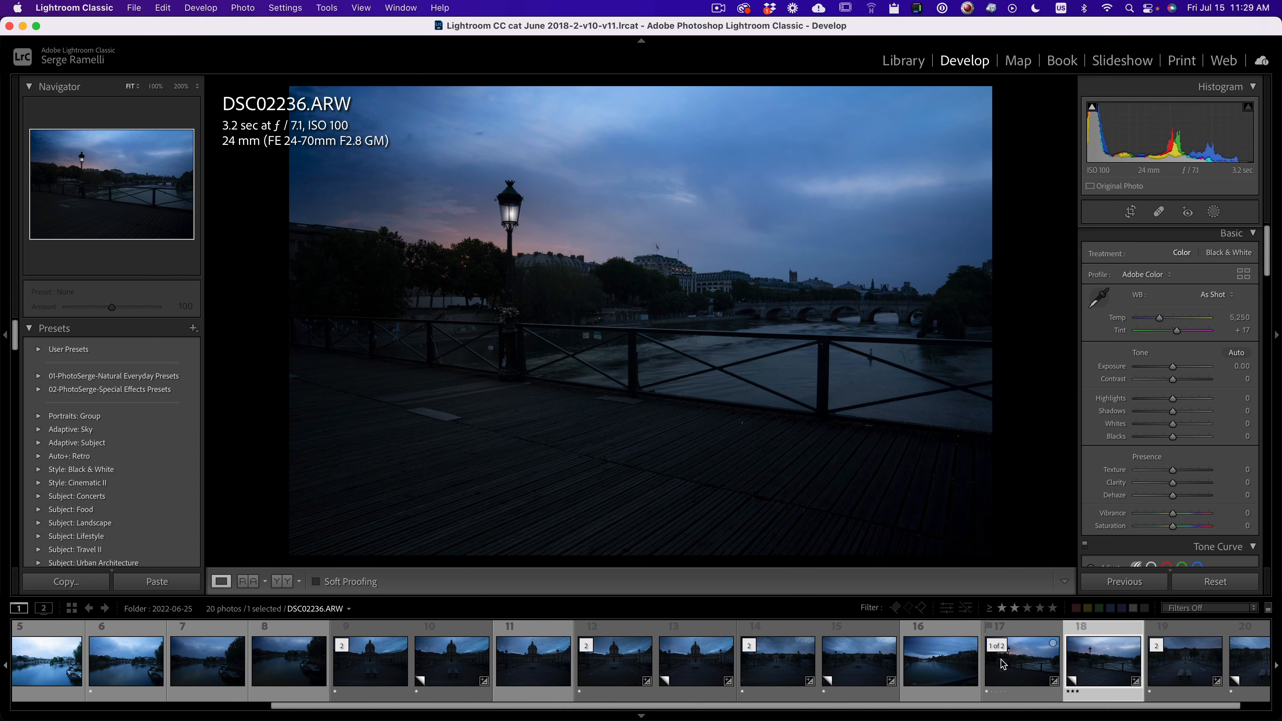
key("super+apostrophe")
key("0")
Step: Compare DSC02237.ARW with the earlier dome and bridge shots, and rate DSC02237.ARW one star
left_click(1134, 666)
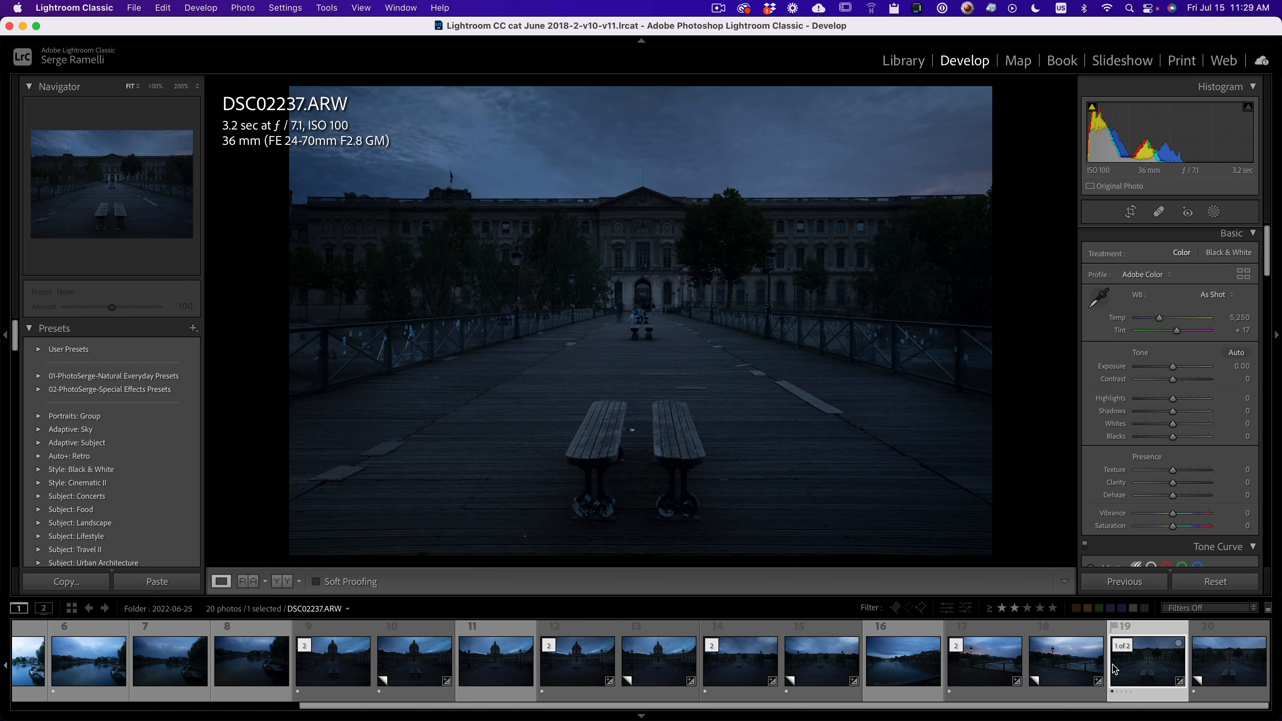
left_click(411, 667)
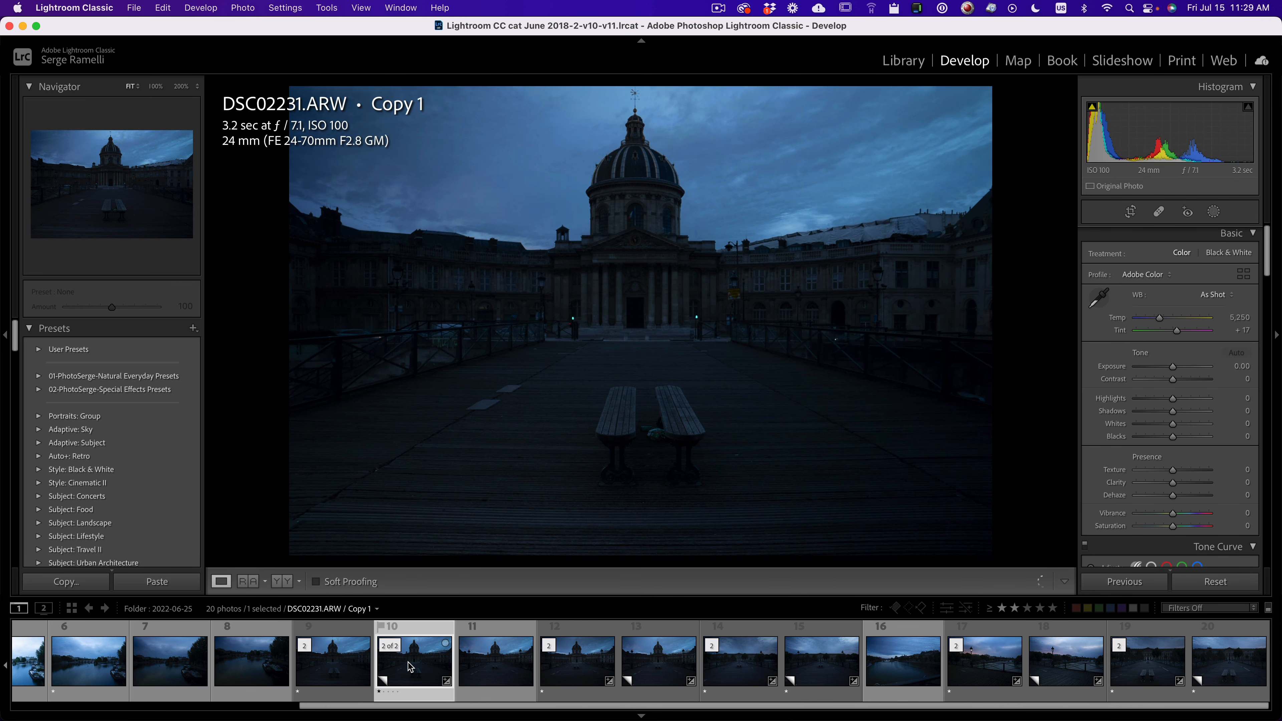
left_click(724, 668)
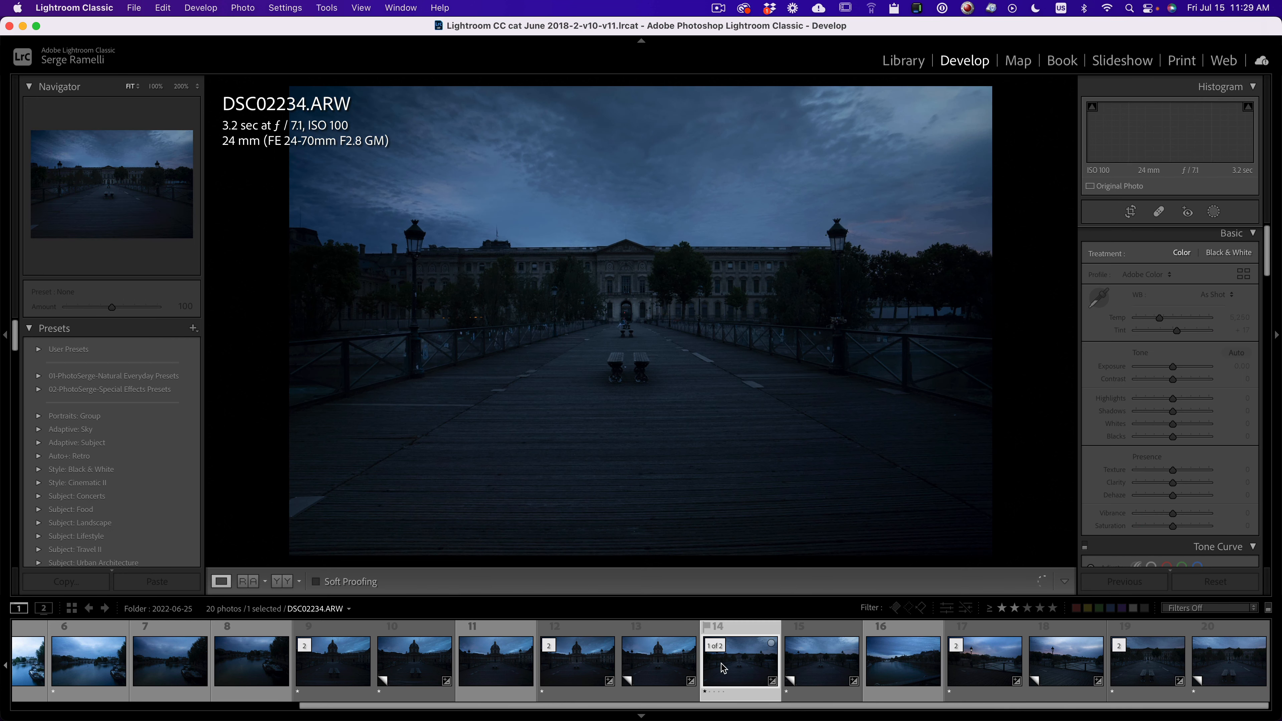
left_click(1159, 673)
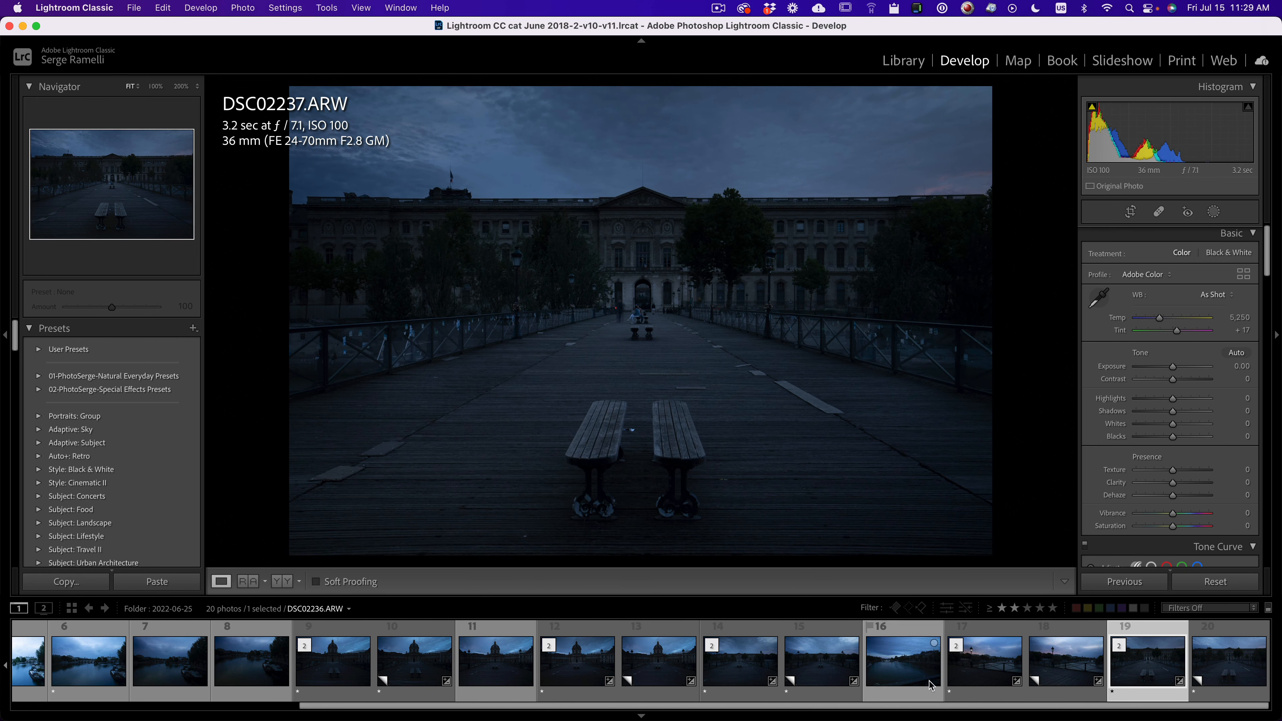
left_click(825, 677)
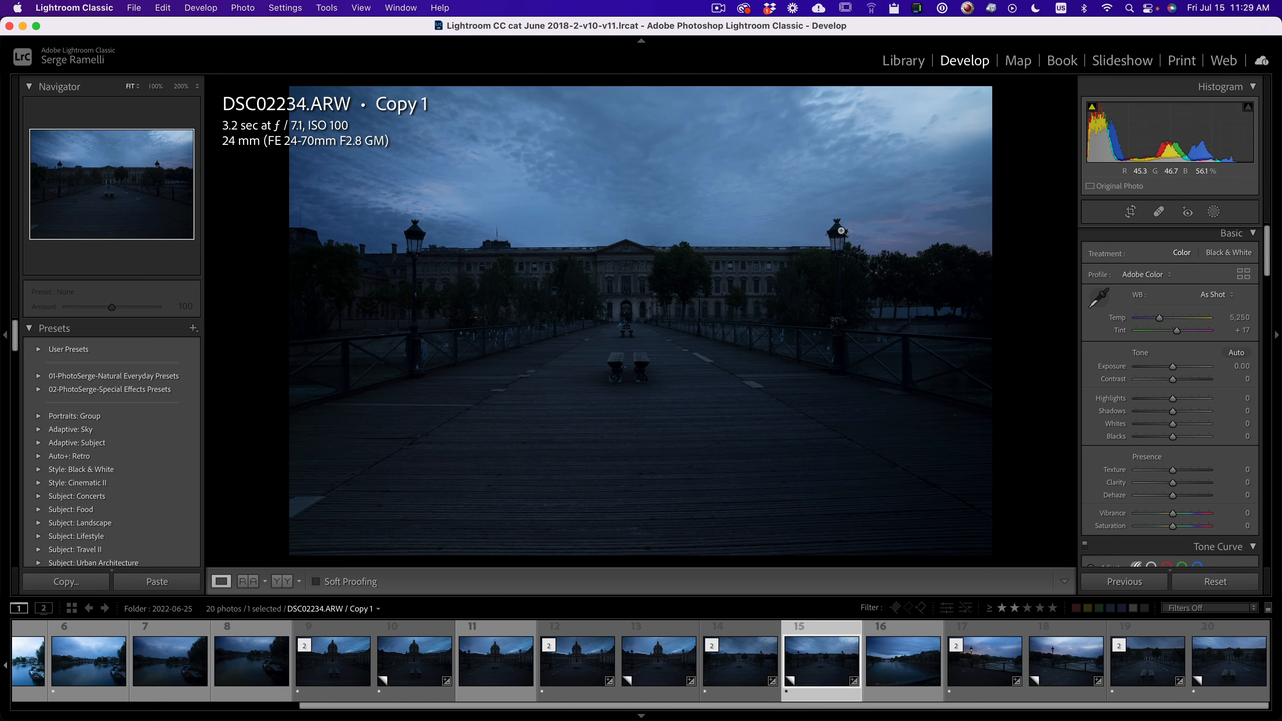
left_click(1147, 662)
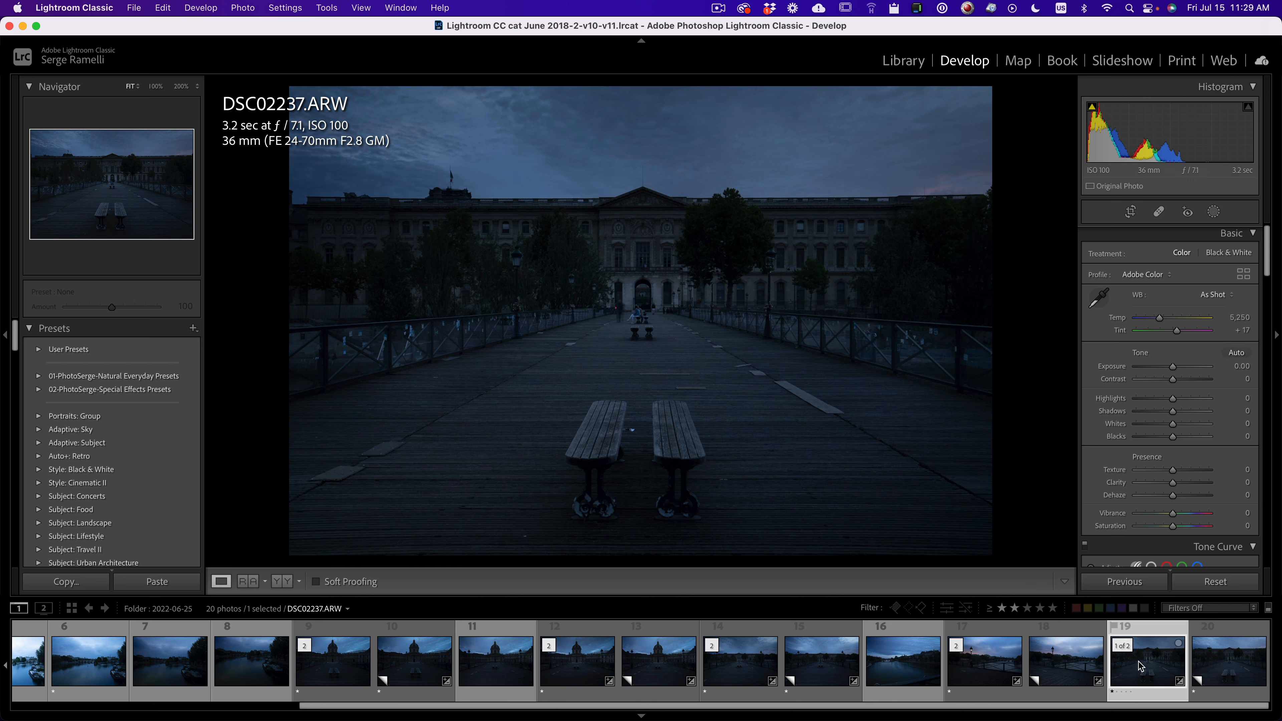
key("1")
Step: Select the virtual copy of DSC02226.ARW near the start of the filmstrip and bring the edit history into view
left_click_drag(1126, 706, 656, 704)
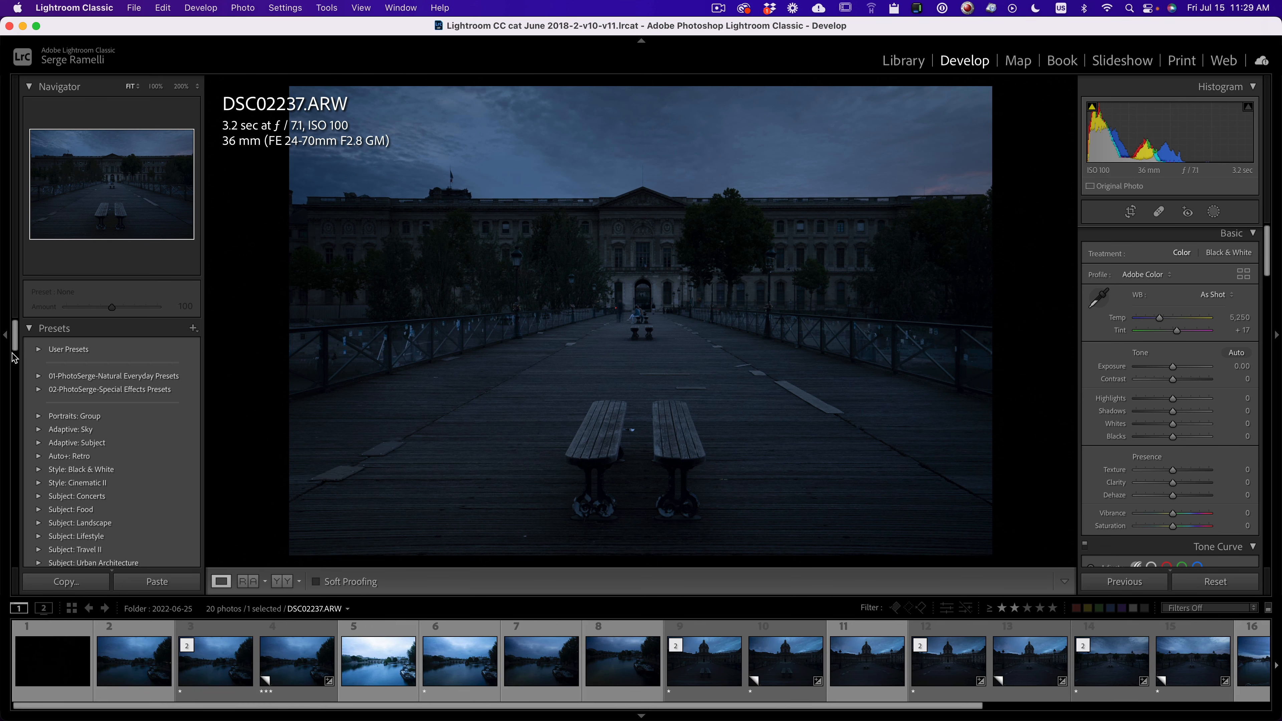
scroll(14, 358, "down", 8)
left_click(326, 637)
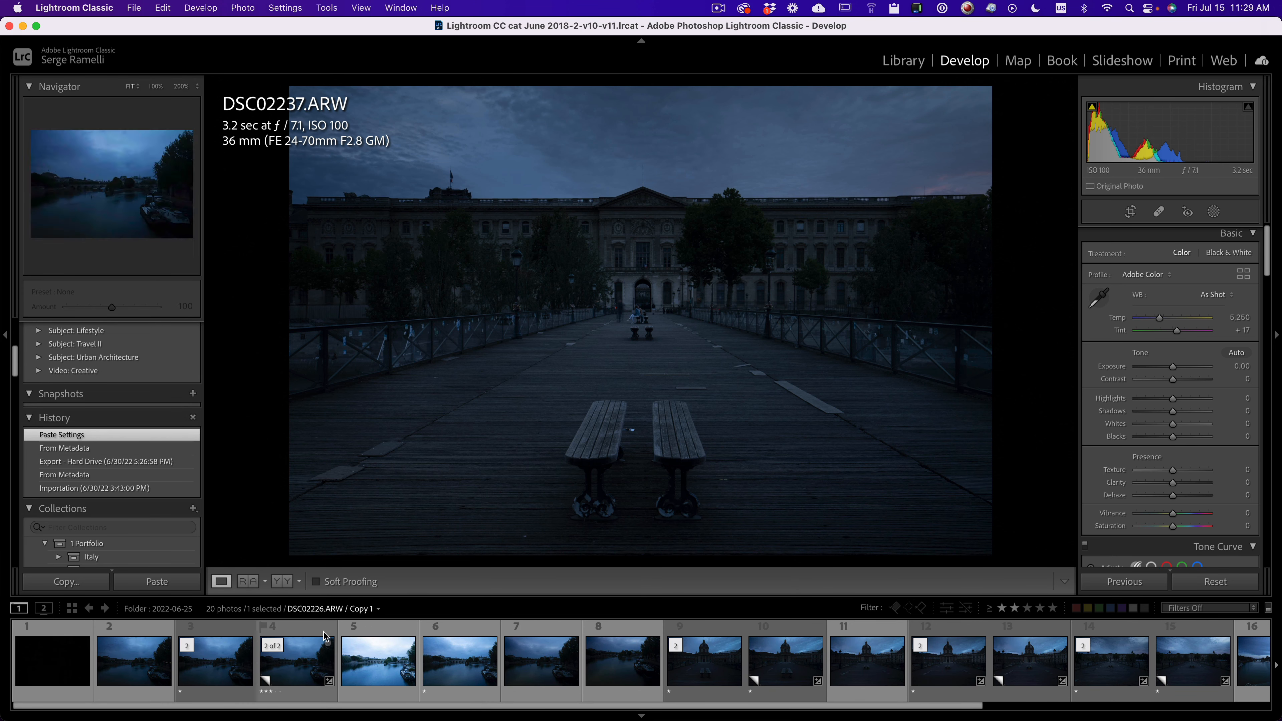
Step: Show DSC02227.ARW in its Library folder and switch to the 2022-06-26 folder
right_click(379, 656)
left_click(433, 344)
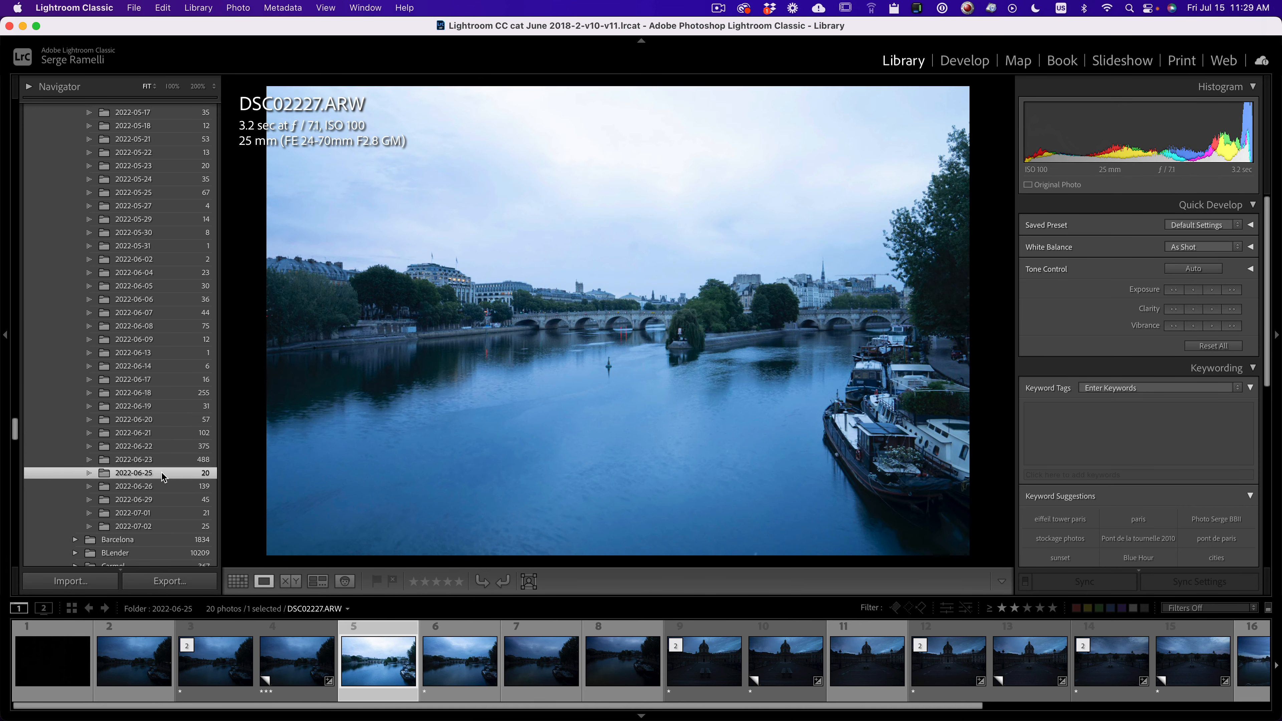
left_click(152, 485)
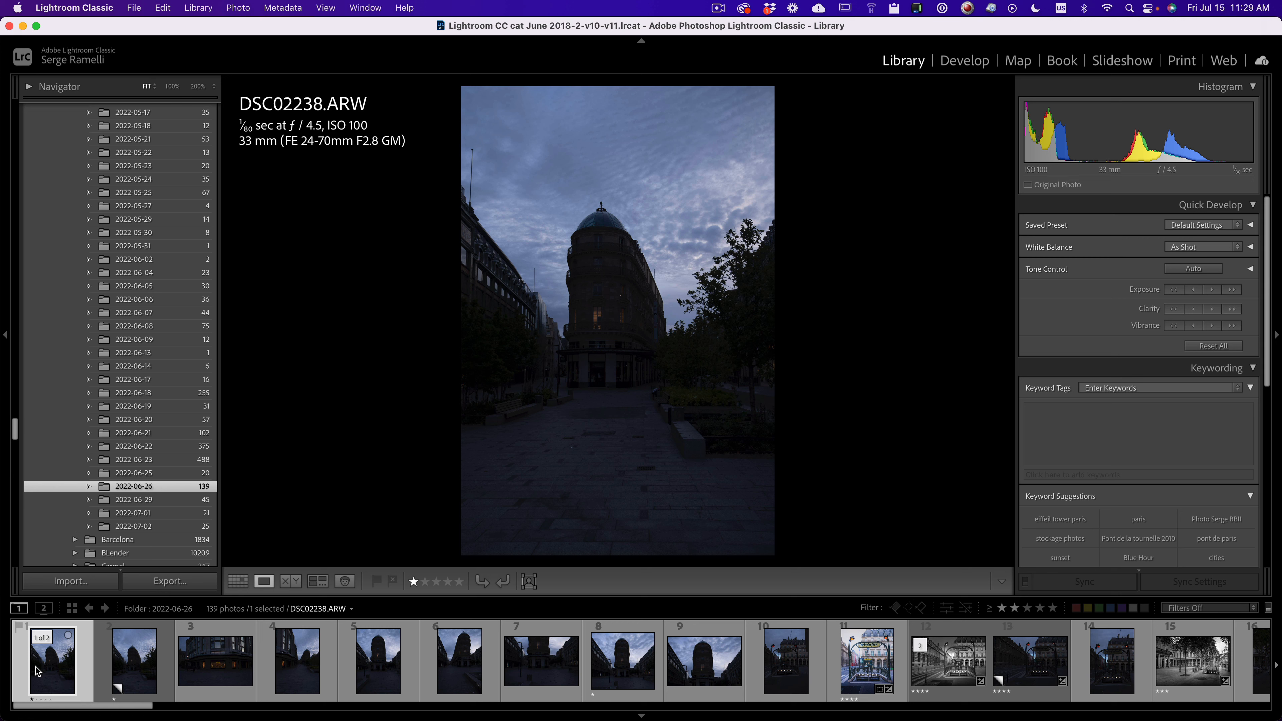
Step: Compare DSC02238.ARW with its virtual copy and set the copy's rating to 0
left_click(120, 673)
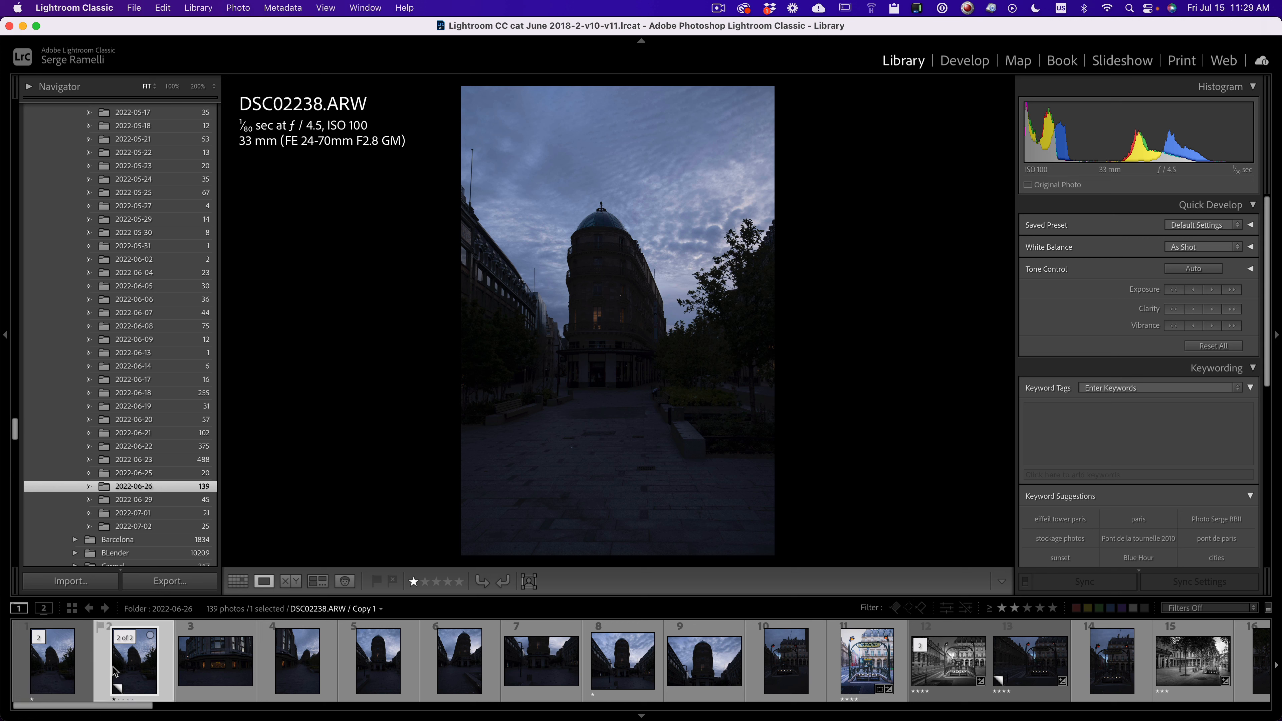
left_click(57, 667)
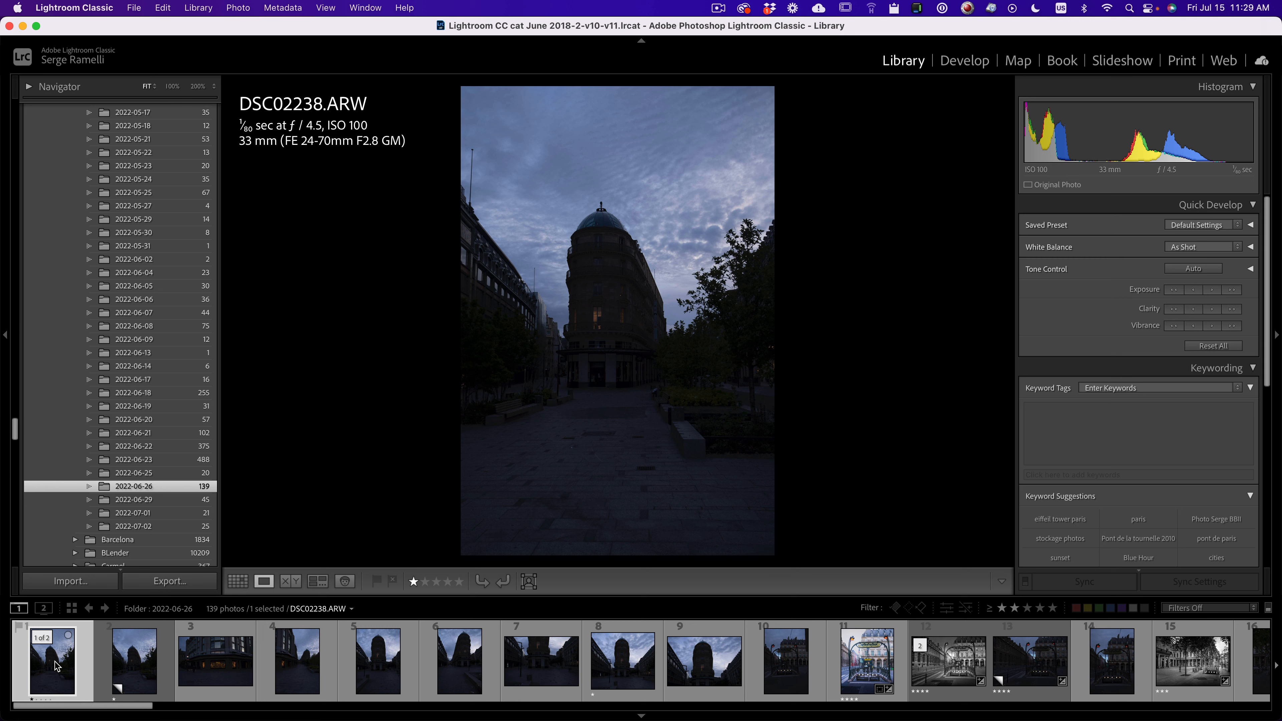
left_click(129, 672)
key("0")
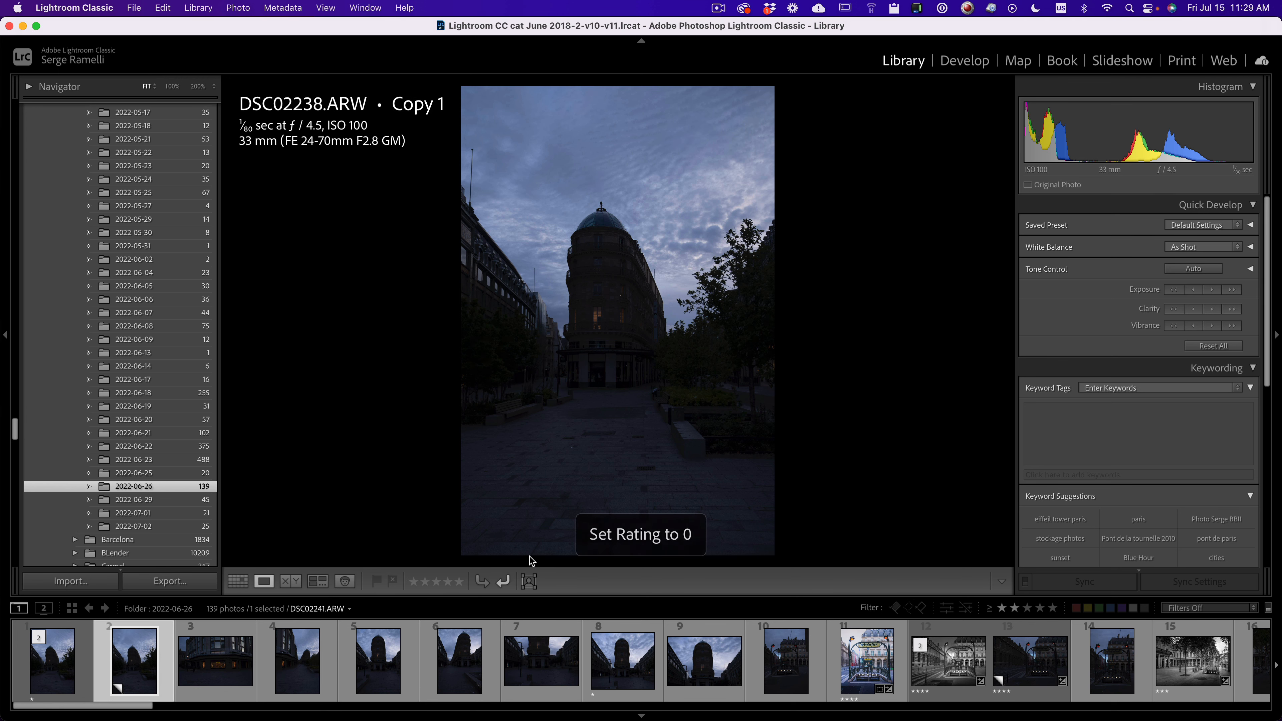
Step: Review the corner building shots up to DSC02244.ARW and compare DSC02244.ARW with the neighbouring DSC02243-Pano.dng
left_click(218, 667)
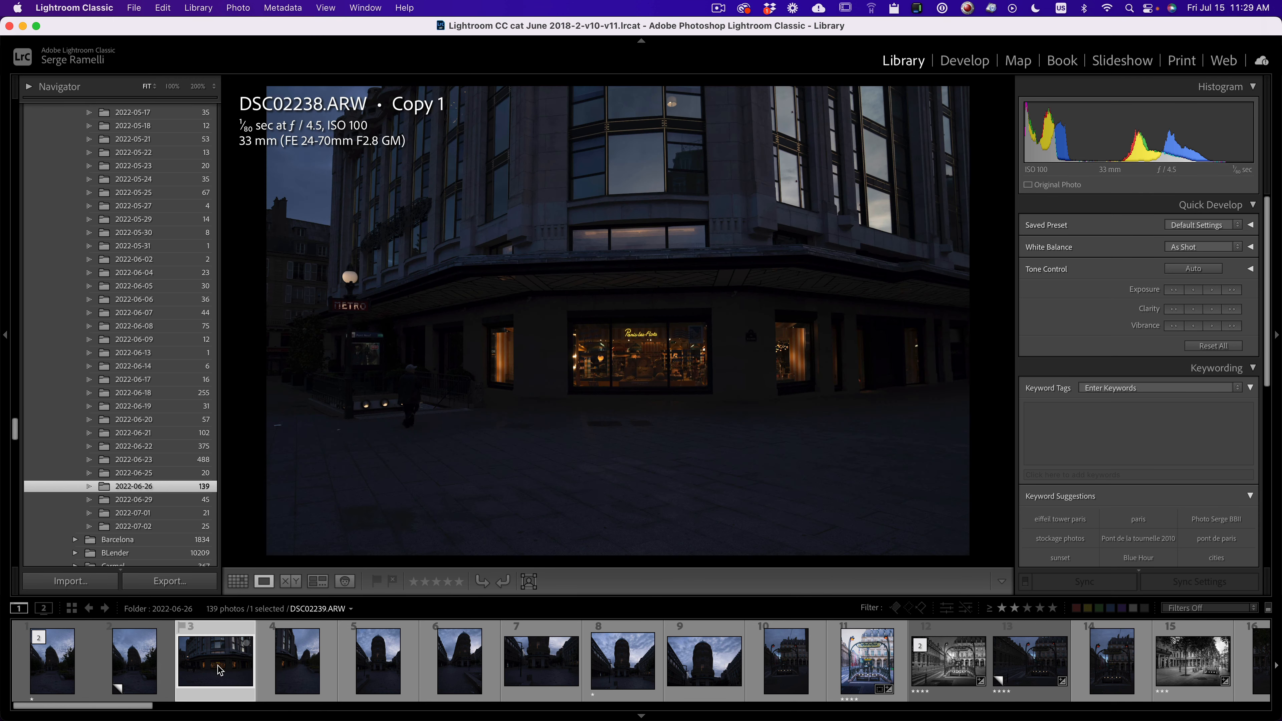
left_click(296, 675)
left_click(377, 678)
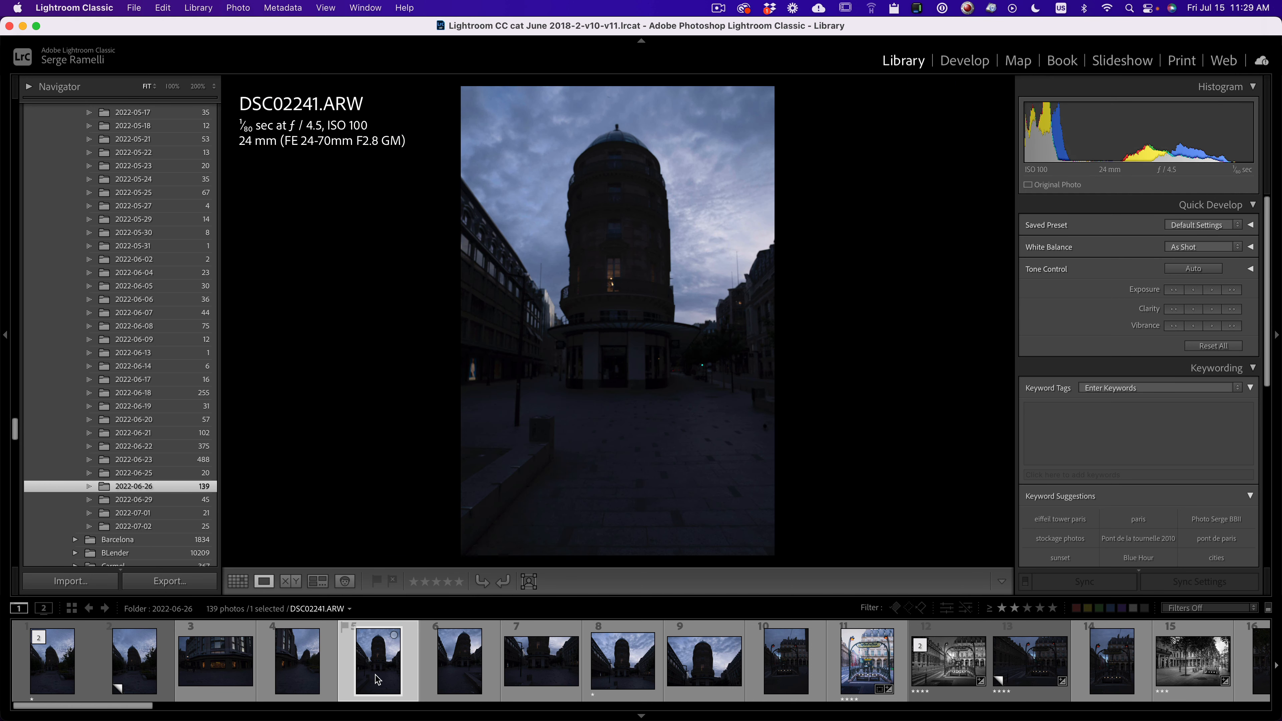
left_click(69, 679)
left_click(351, 691)
left_click(555, 685)
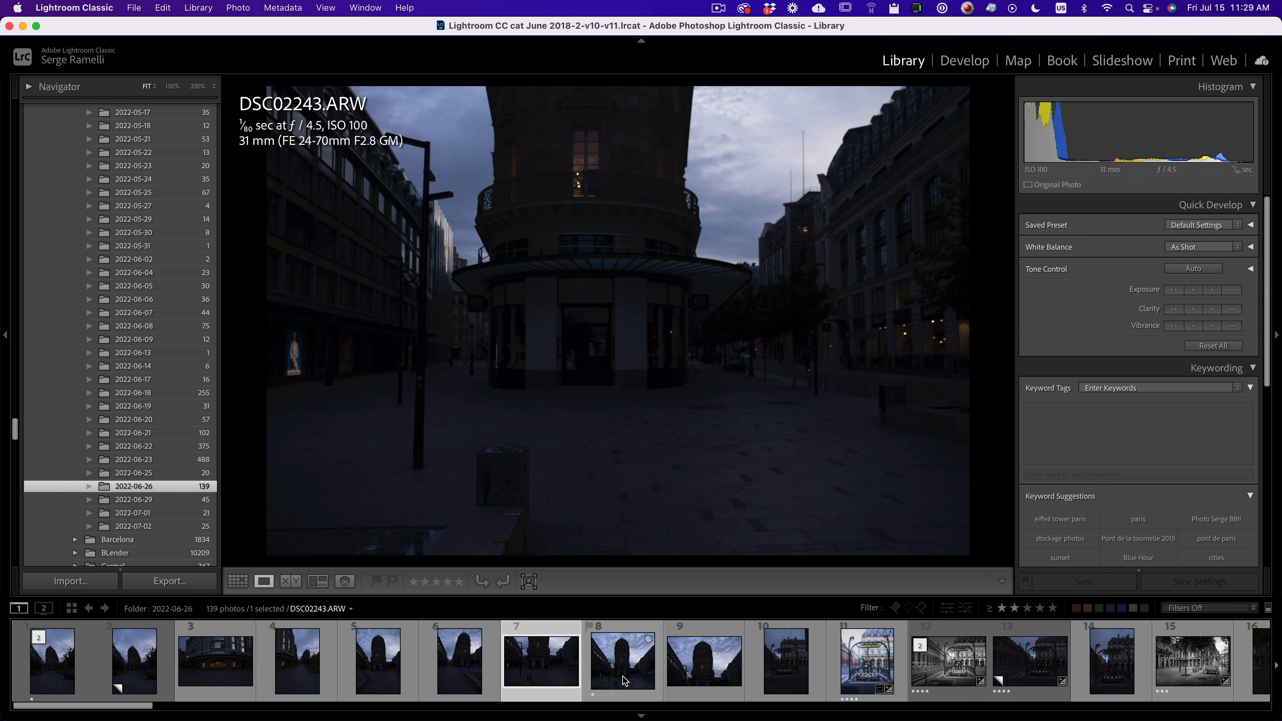
left_click(623, 672)
left_click(705, 677)
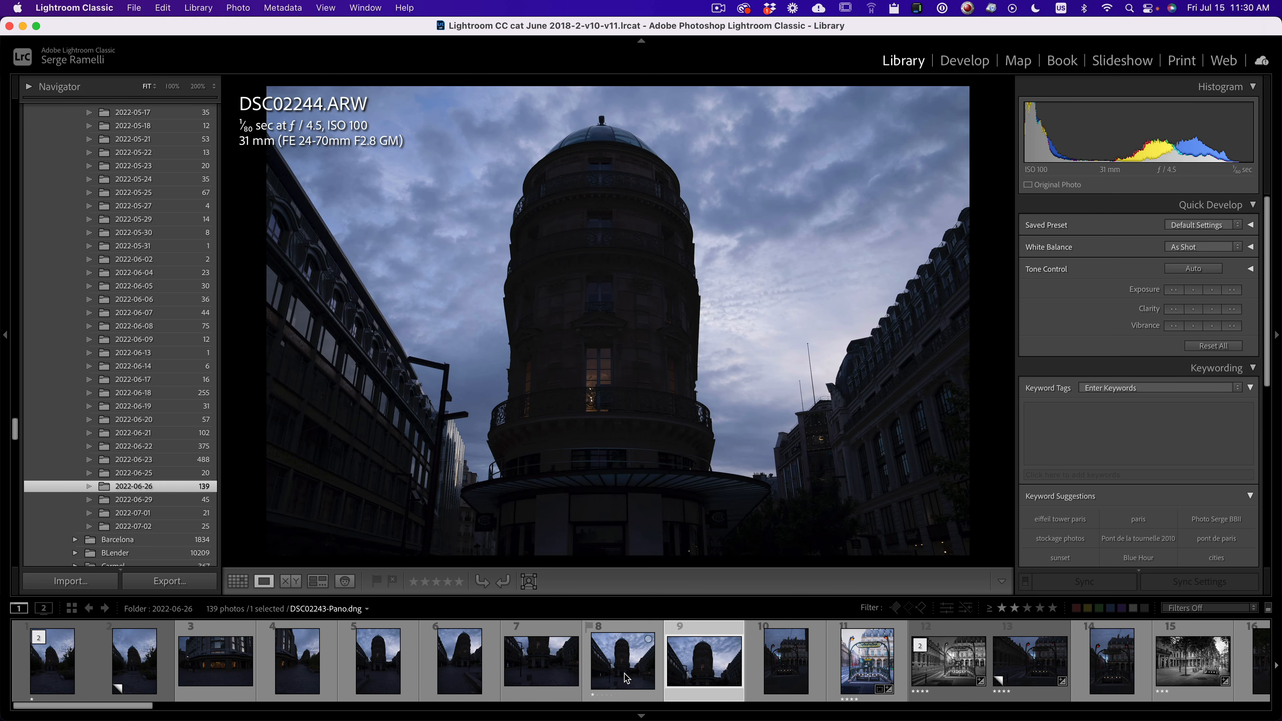
left_click(626, 678)
left_click(705, 679)
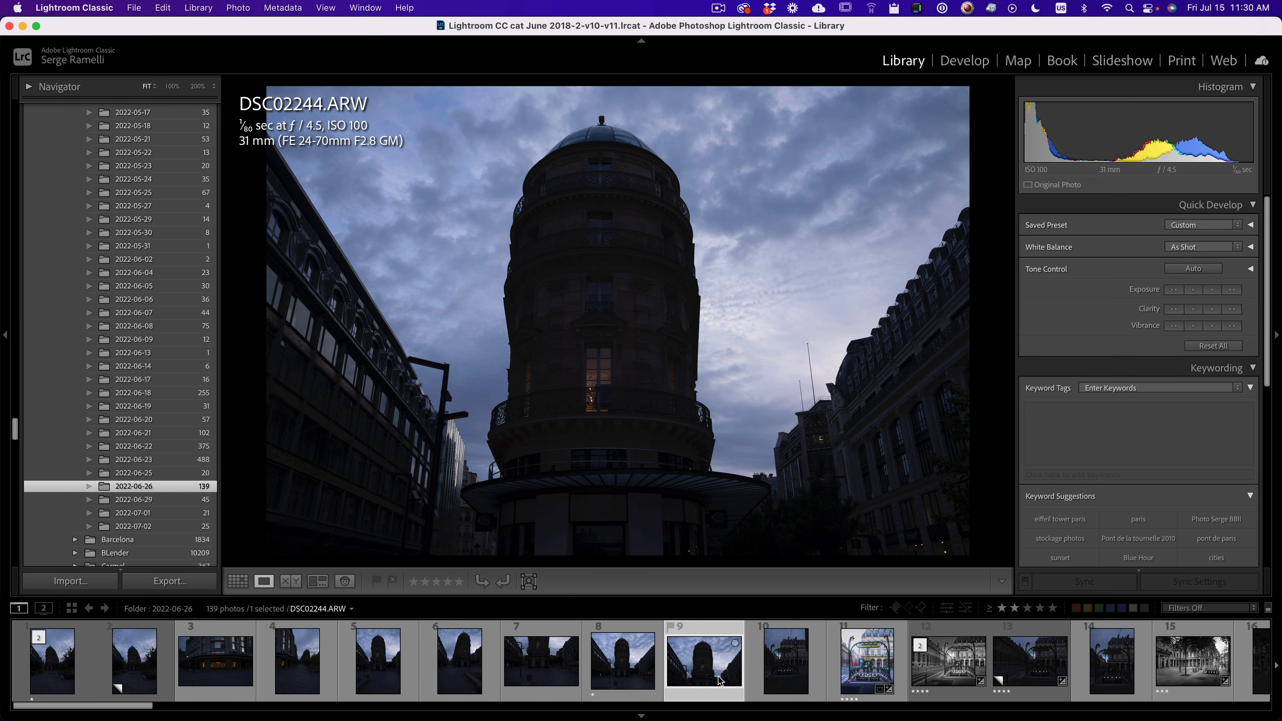
Step: Rate the vertical metro entrance shot DSC02245.ARW one star
left_click(782, 679)
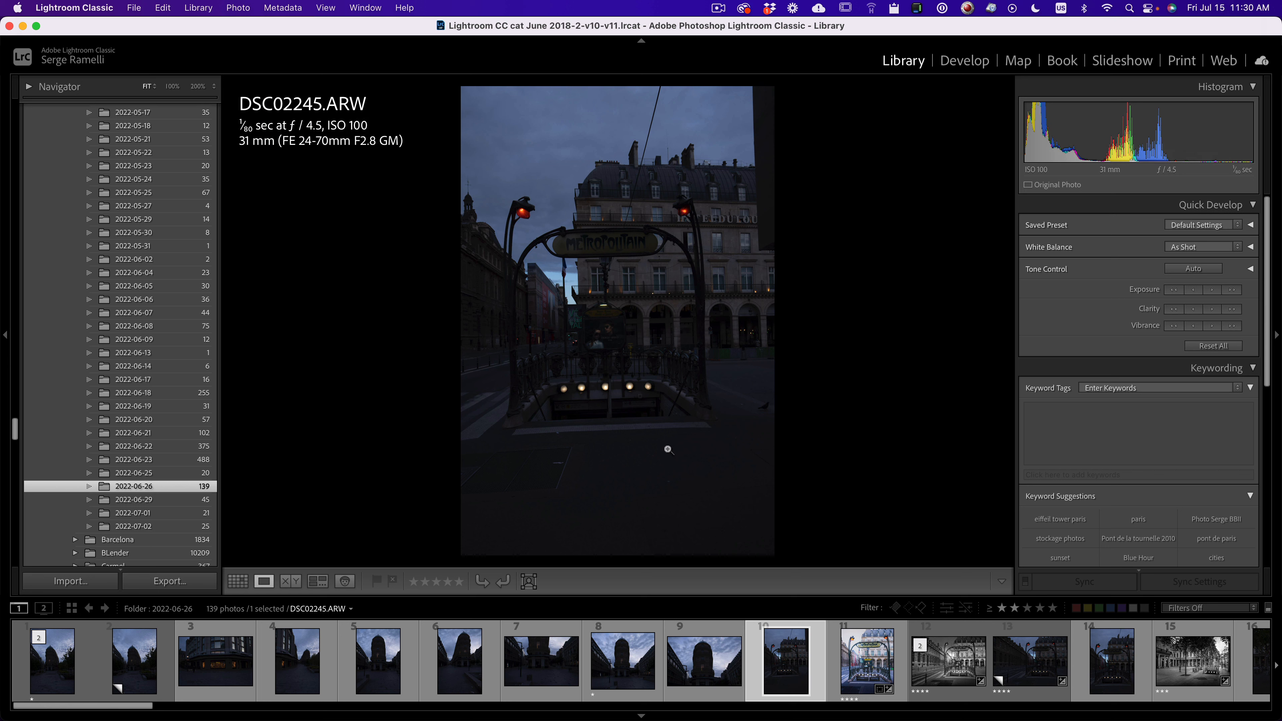
key("1")
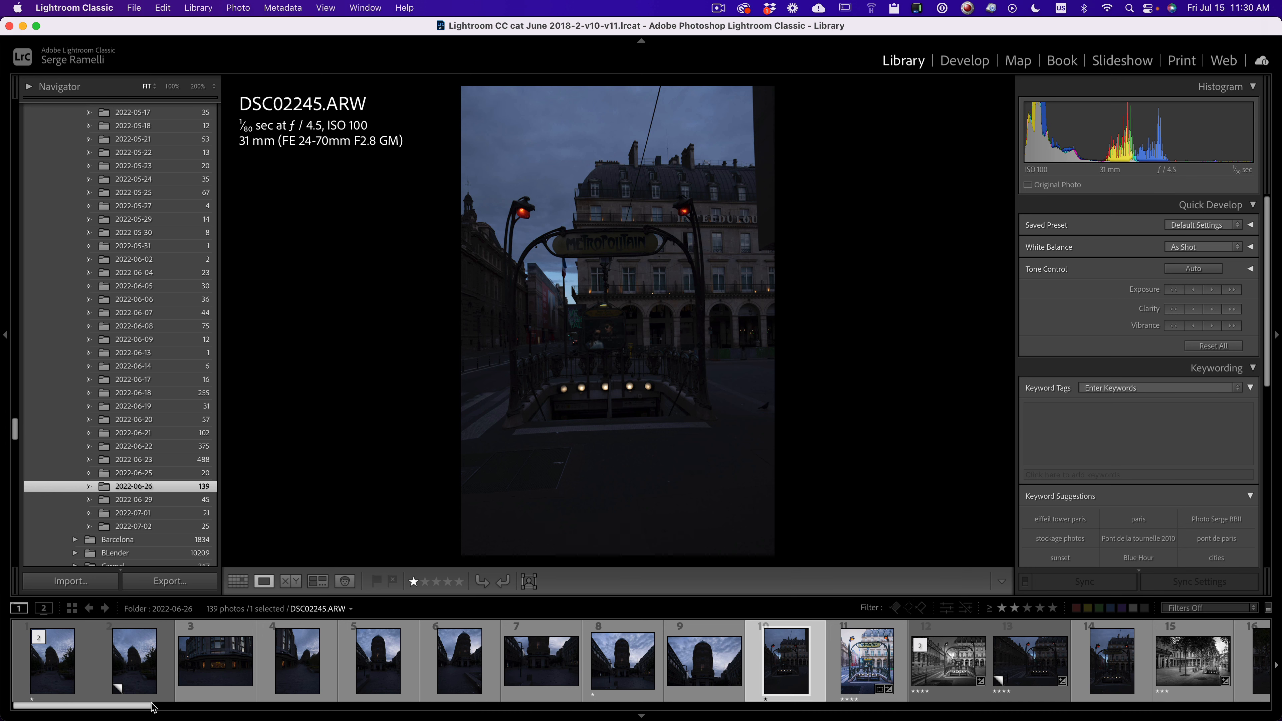
left_click_drag(149, 706, 210, 713)
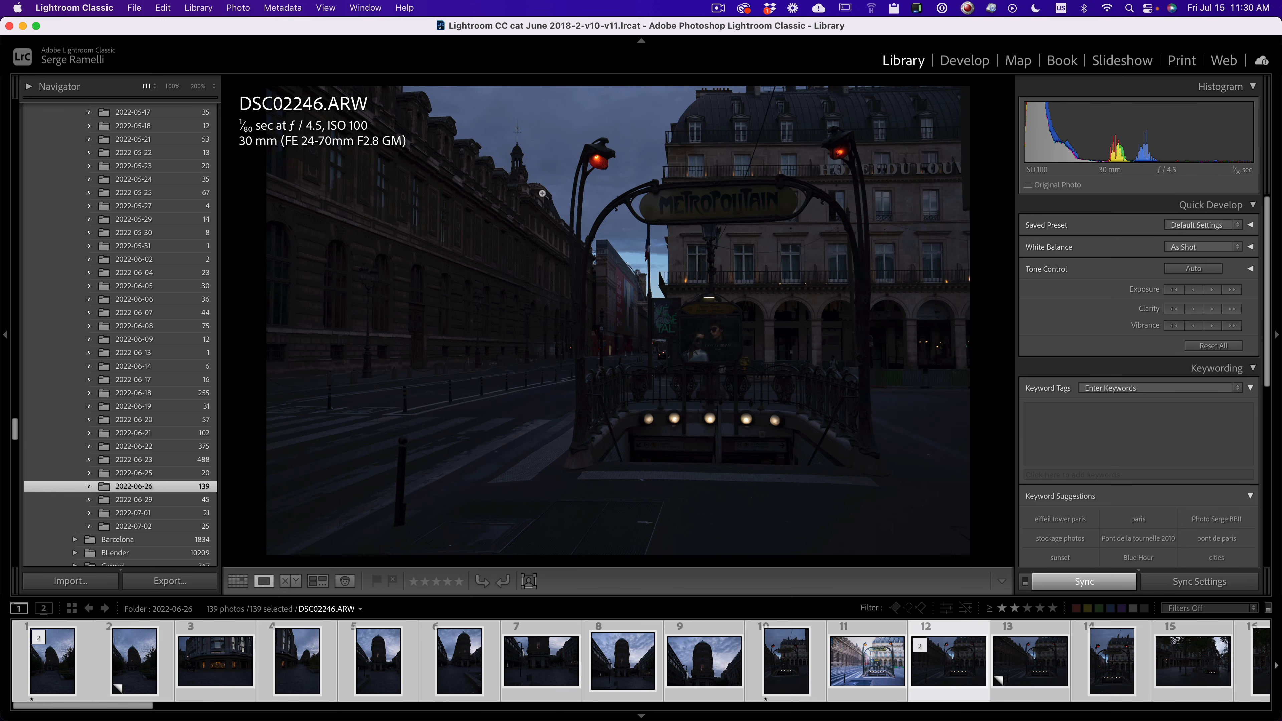
left_click(791, 665)
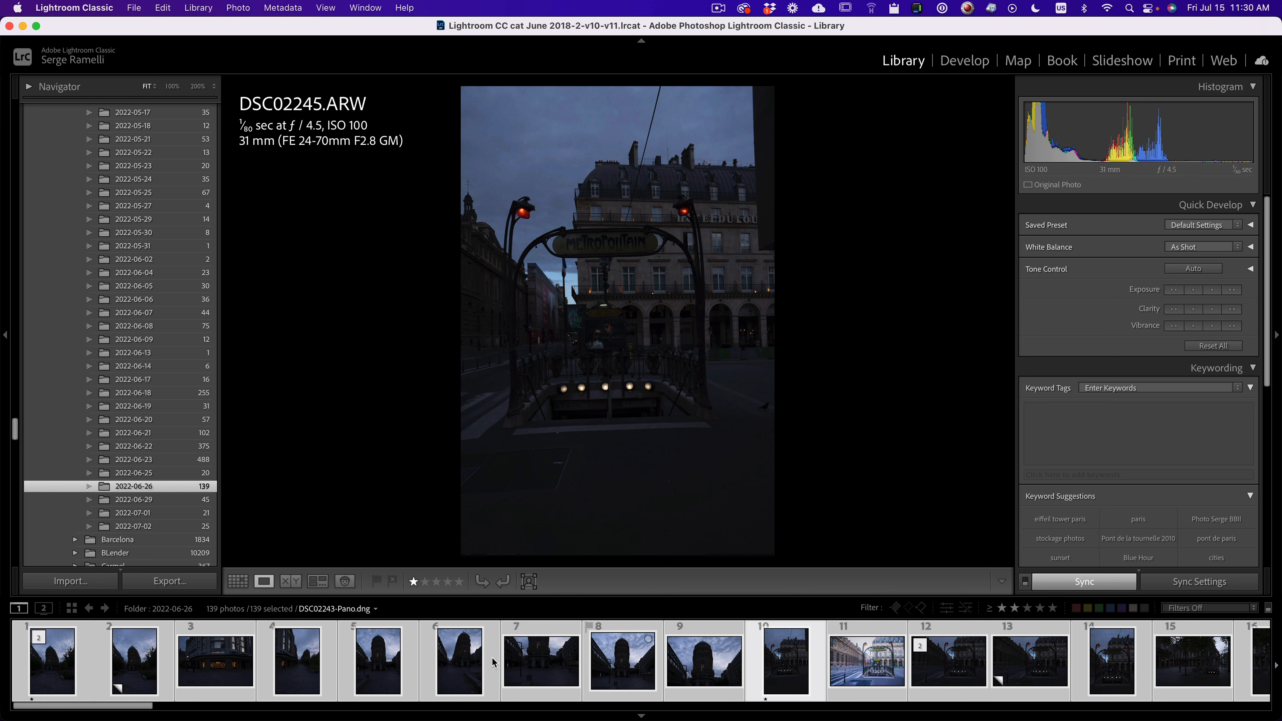
Step: Open DSC02250.ARW, the square with two walkers, in Develop and set its exposure to +1.60
left_click_drag(122, 704, 178, 717)
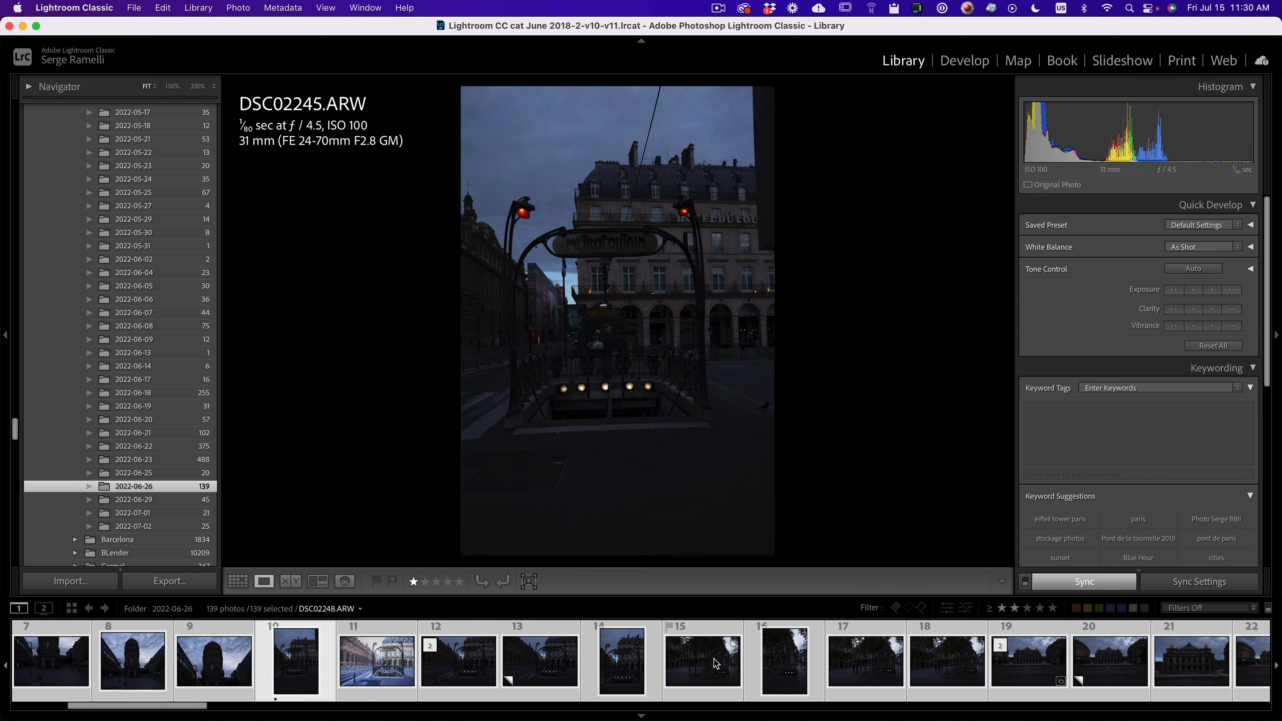
left_click(704, 637)
left_click(897, 659)
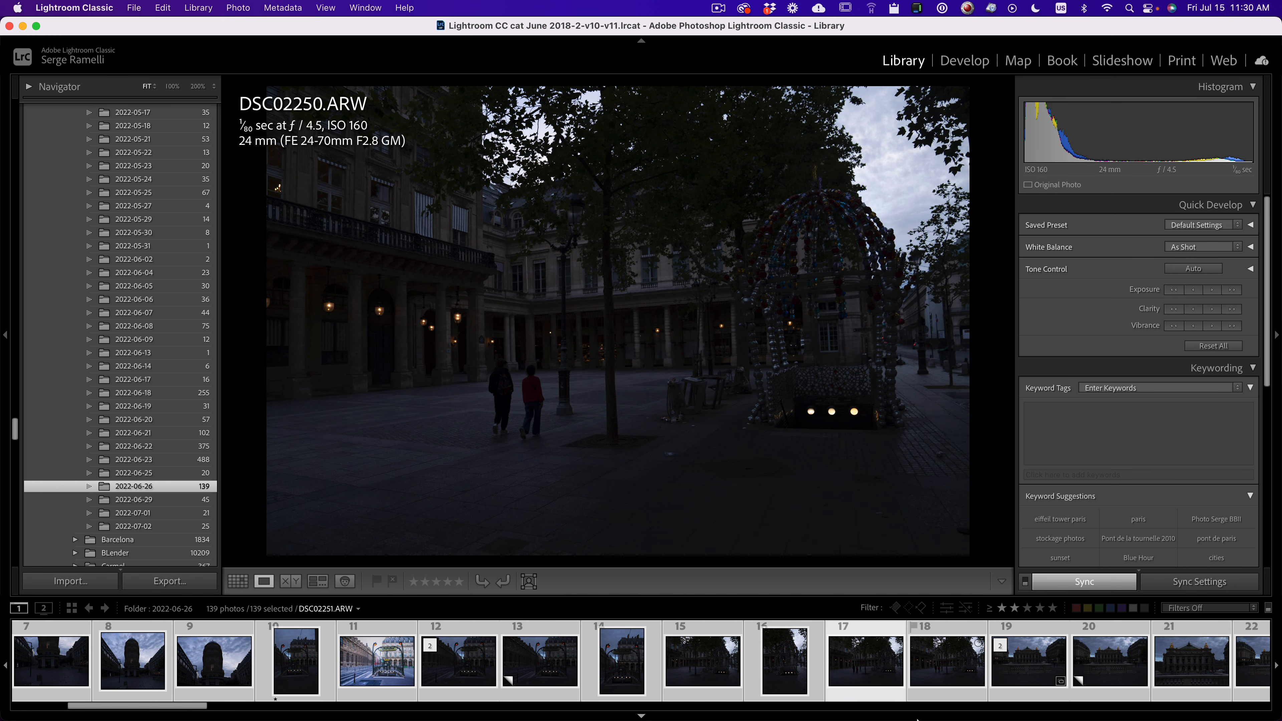
left_click(962, 61)
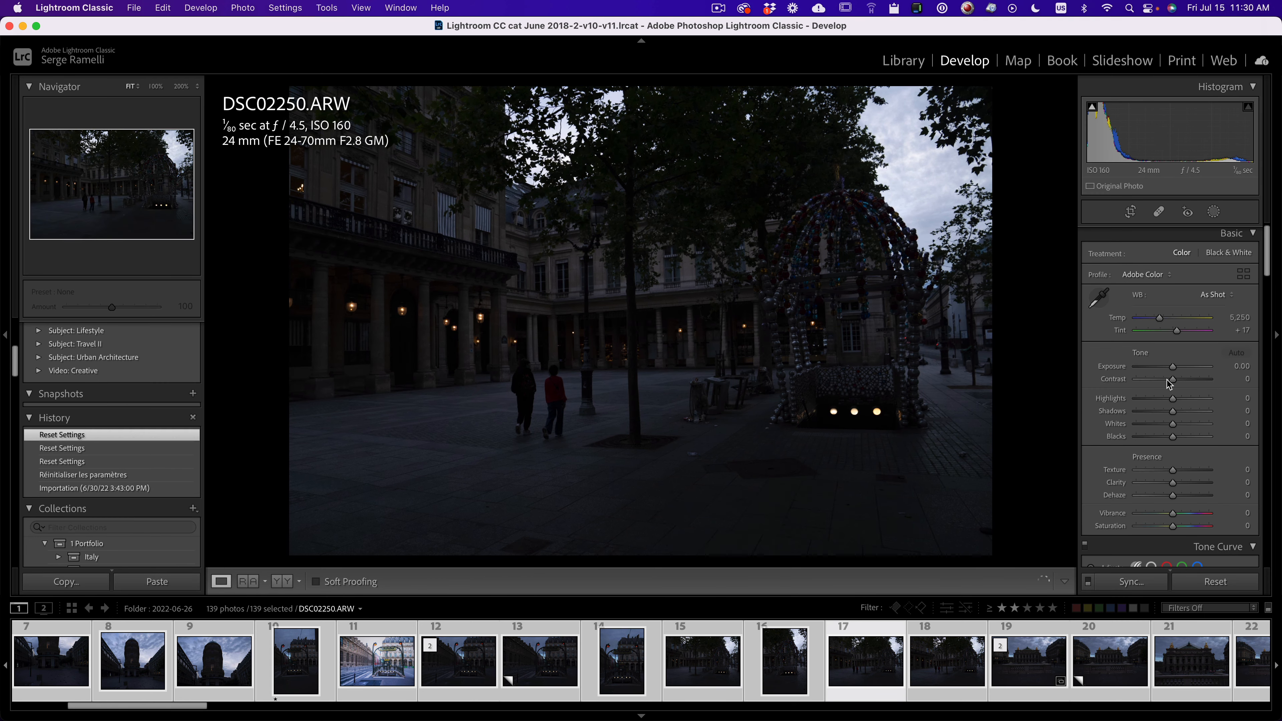
left_click_drag(1173, 367, 1189, 376)
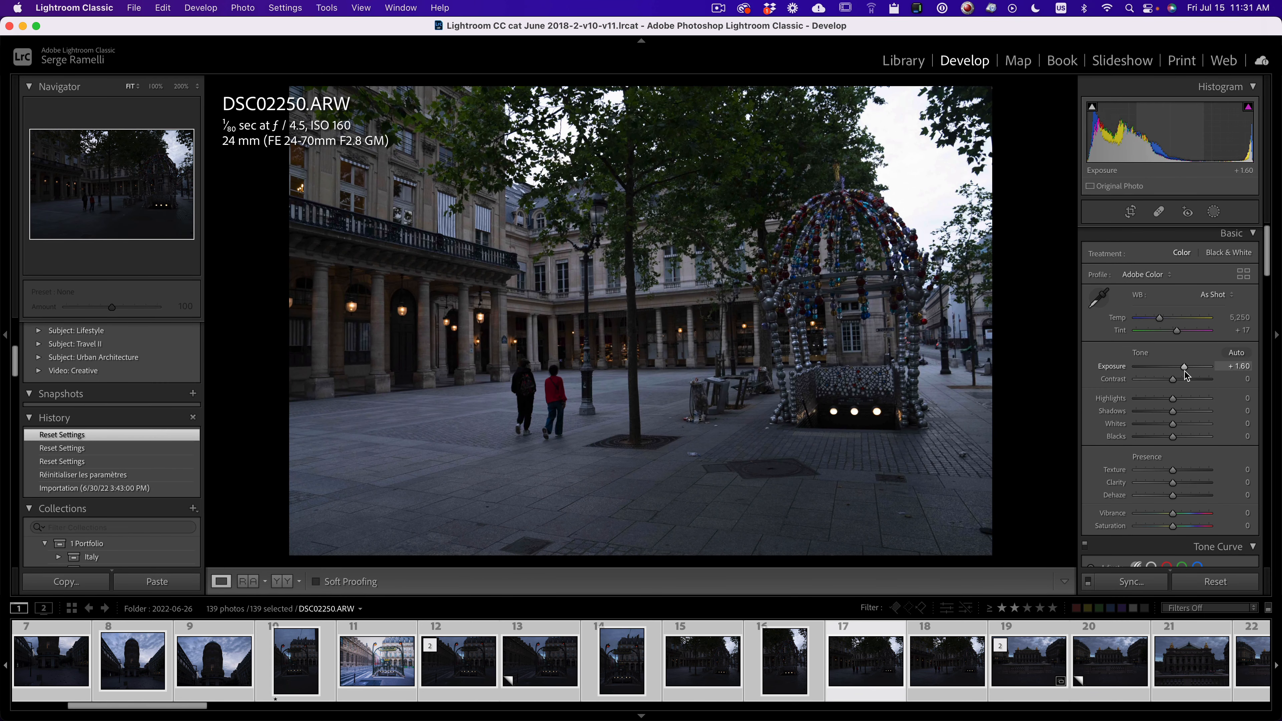
left_click(854, 321)
left_click(854, 321)
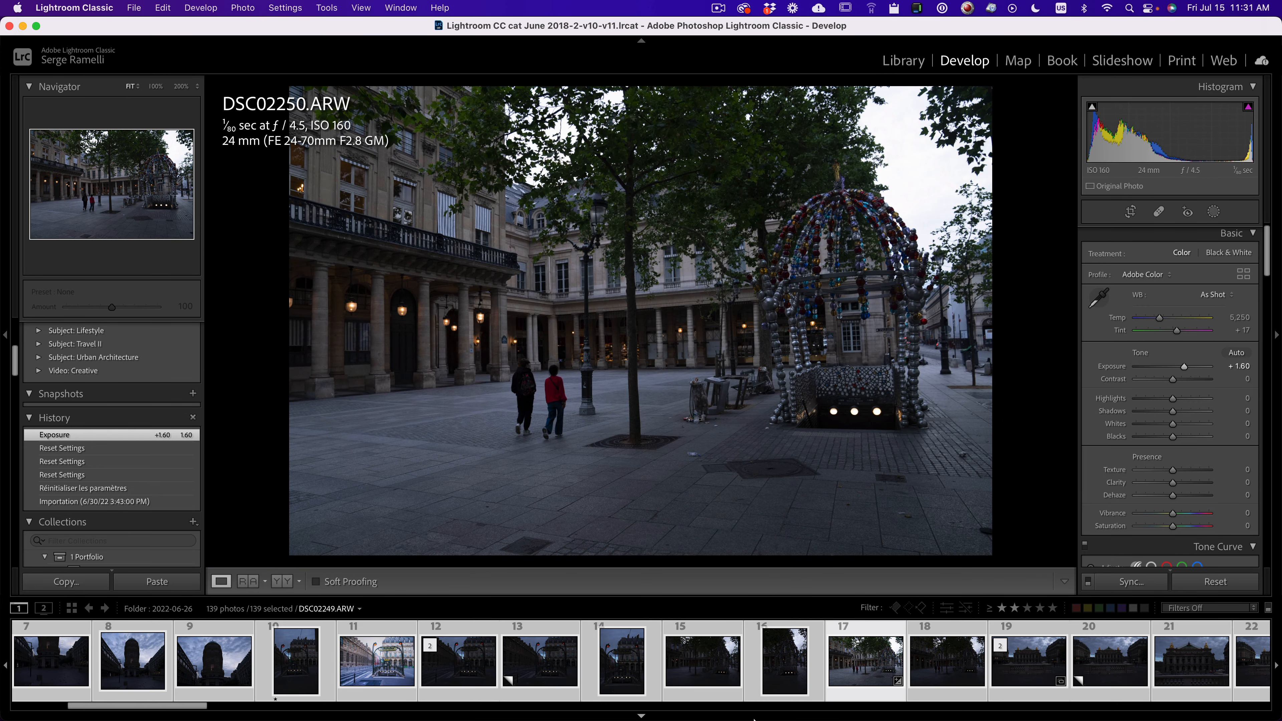
Step: Select the four opera house frames from DSC02252.ARW to DSC02254.ARW and compare them in Survey view with the side panels hidden
left_click_drag(198, 708, 239, 714)
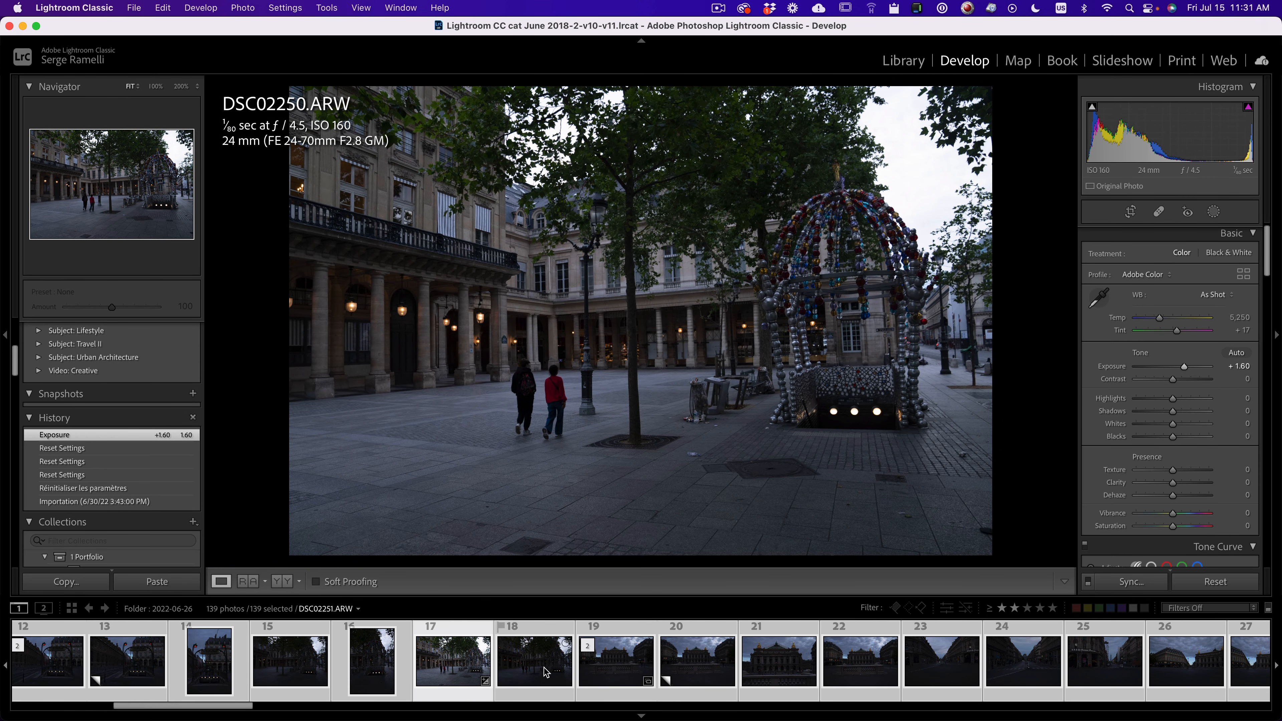
left_click(637, 672)
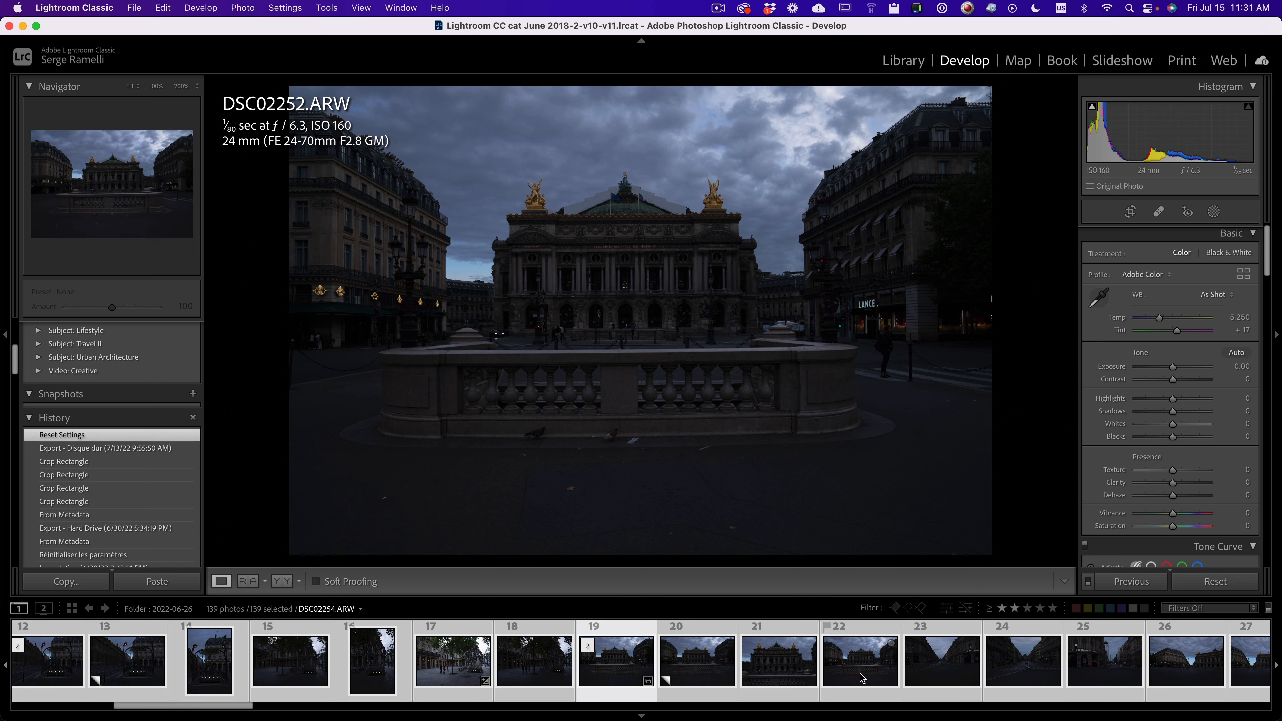
left_click(847, 676, "shift")
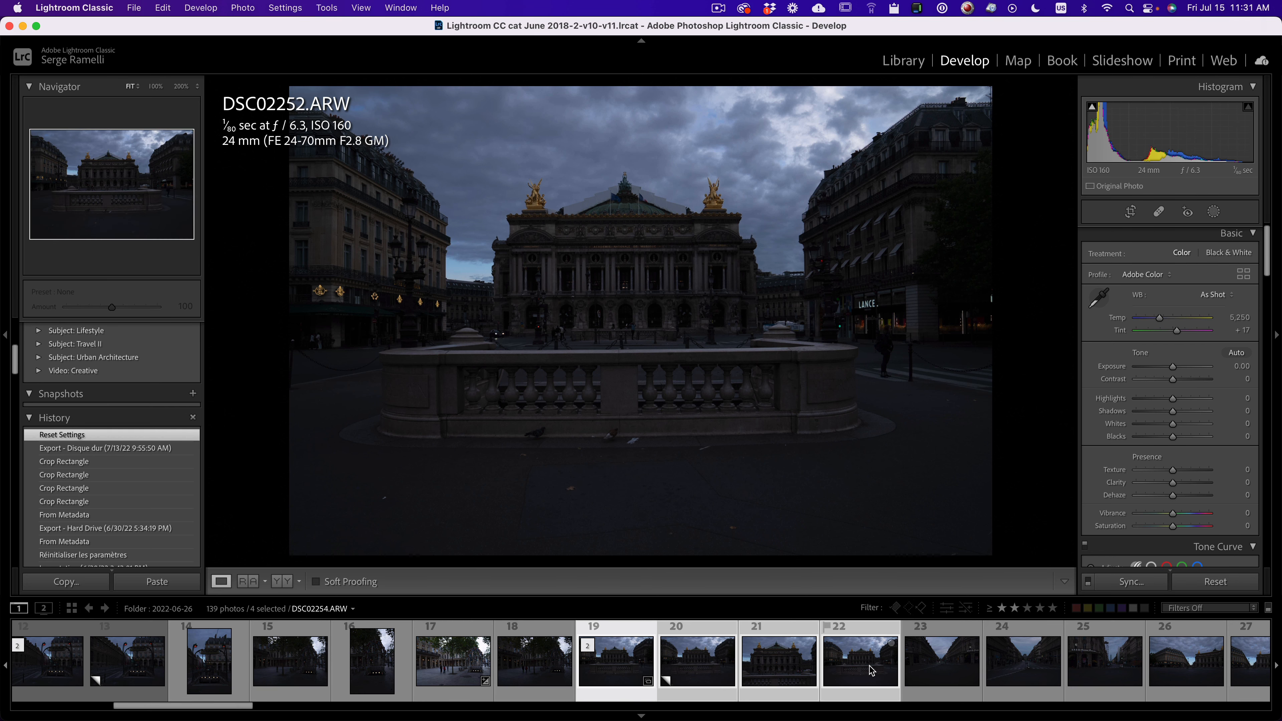
key("g")
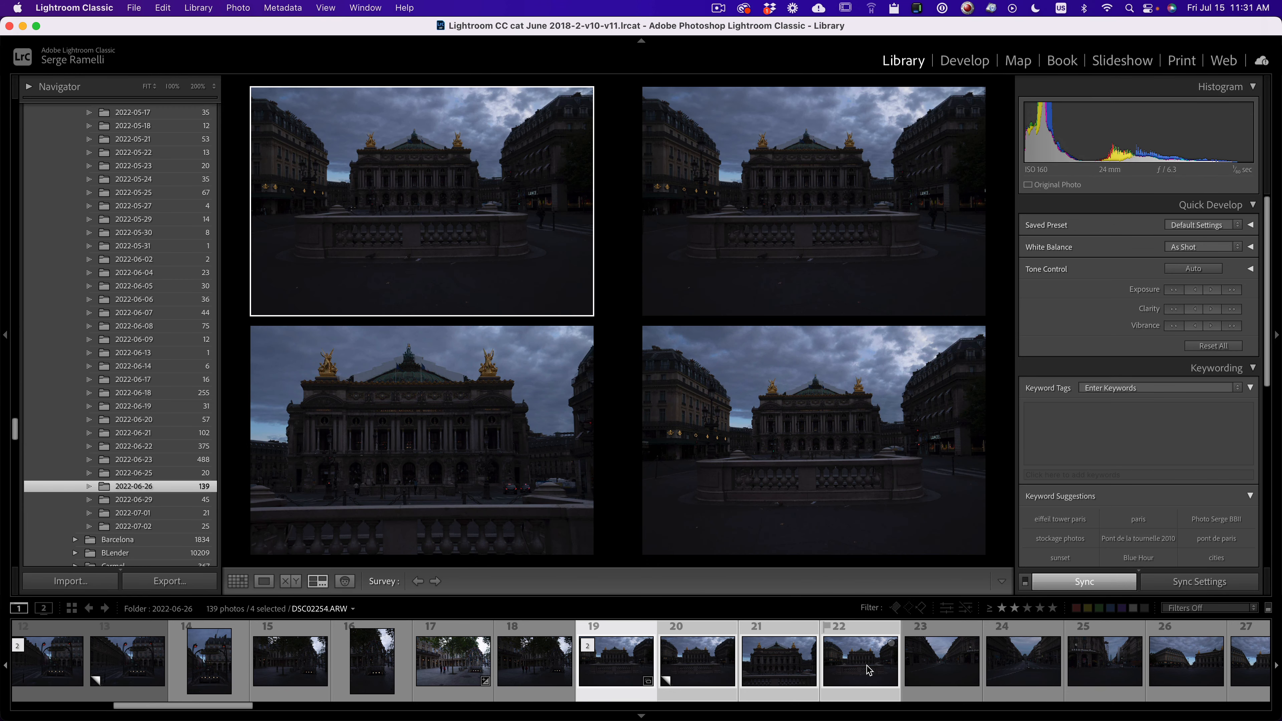
key("shift+Tab")
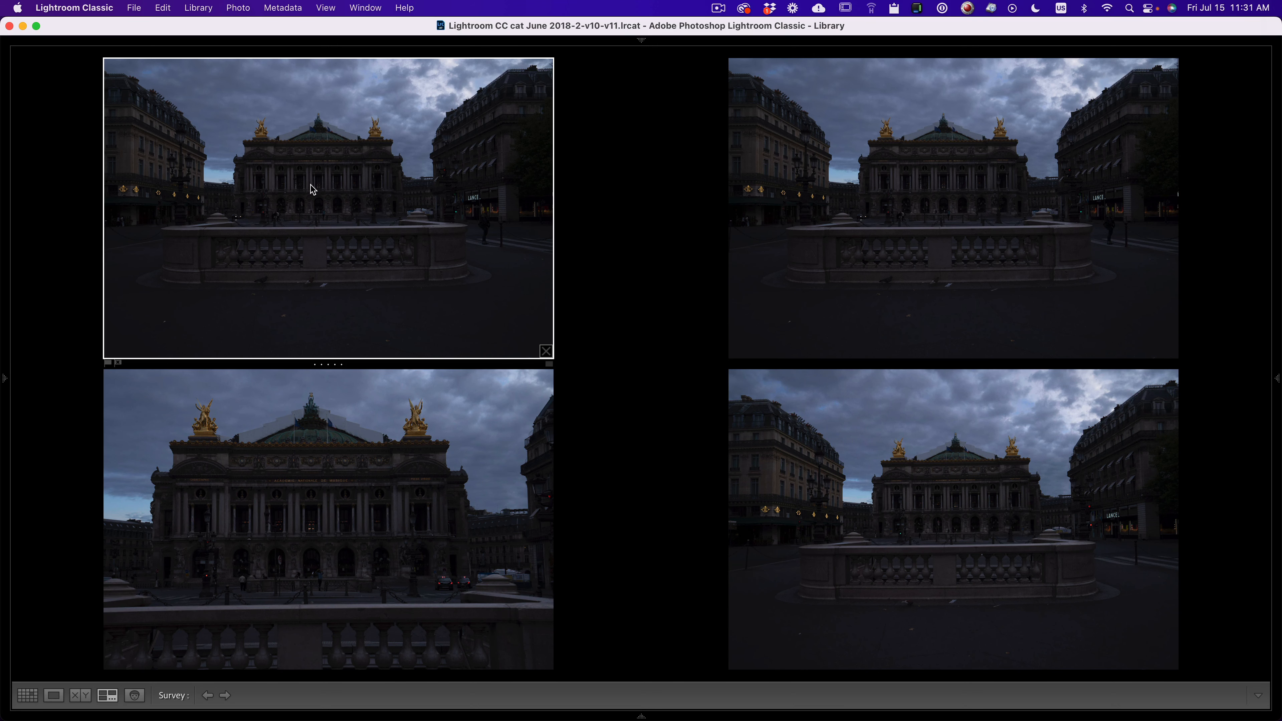
Step: Remove the close-up facade frame from the survey and rate DSC02252.ARW one star
left_click(545, 662)
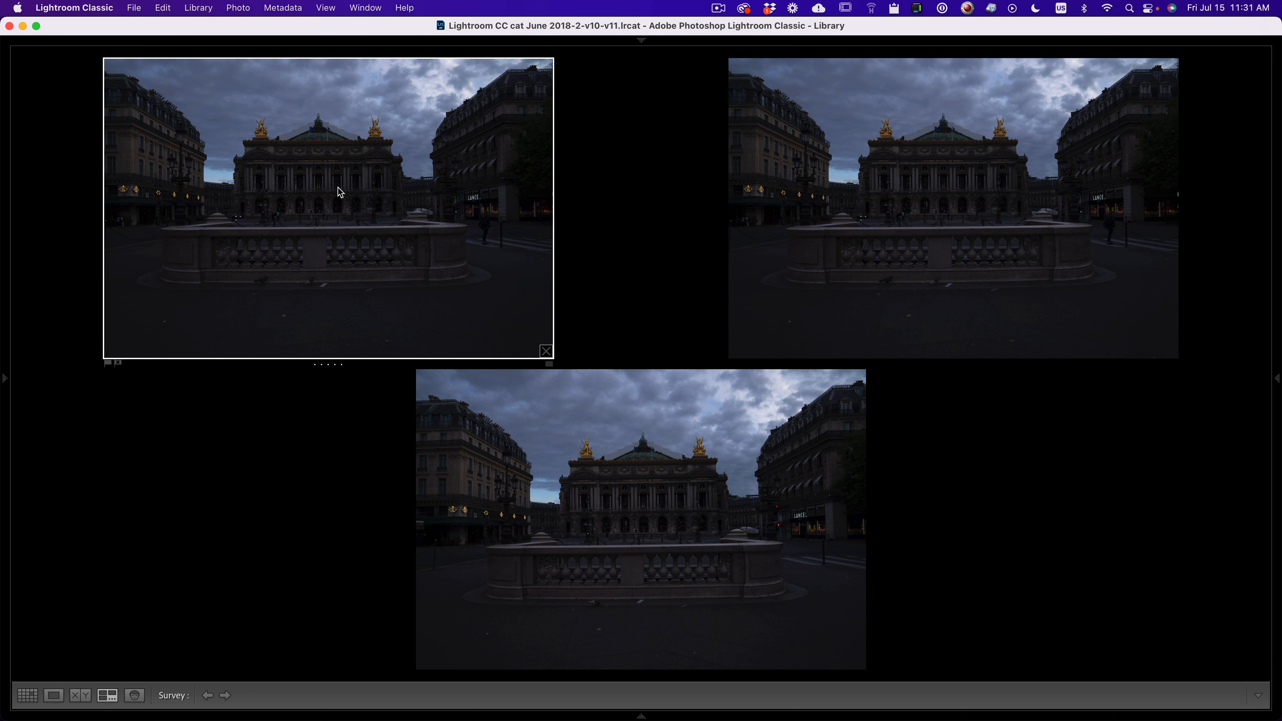
key("1")
key("shift+Tab")
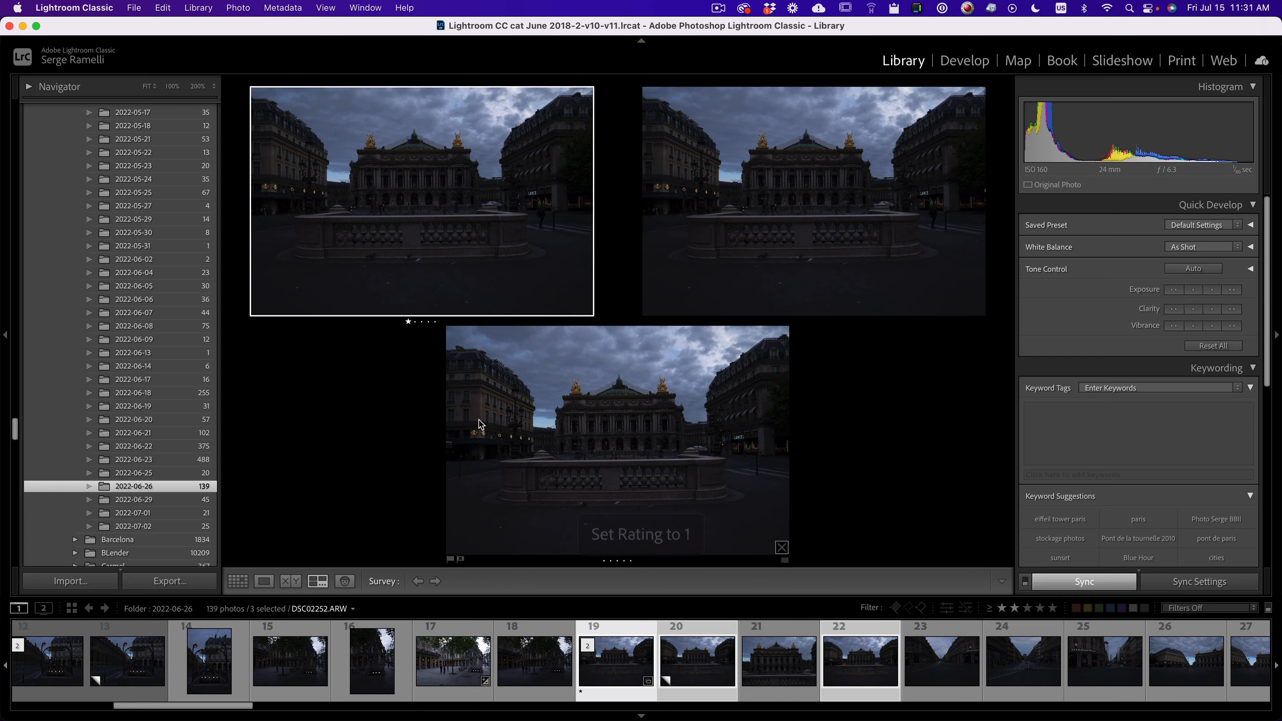
Step: Examine the street and opera corner frames from DSC02255.ARW to DSC02259.ARW one at a time, comparing the last two
left_click(263, 582)
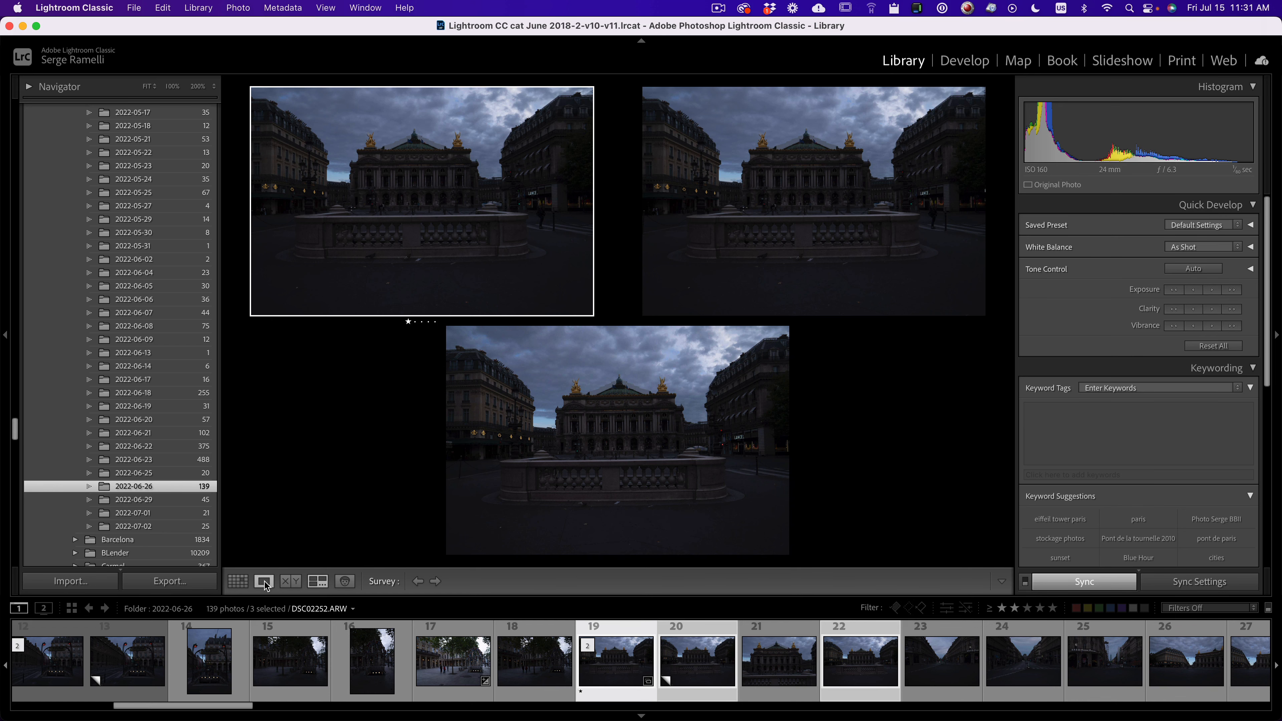
left_click_drag(234, 706, 262, 705)
left_click(689, 664)
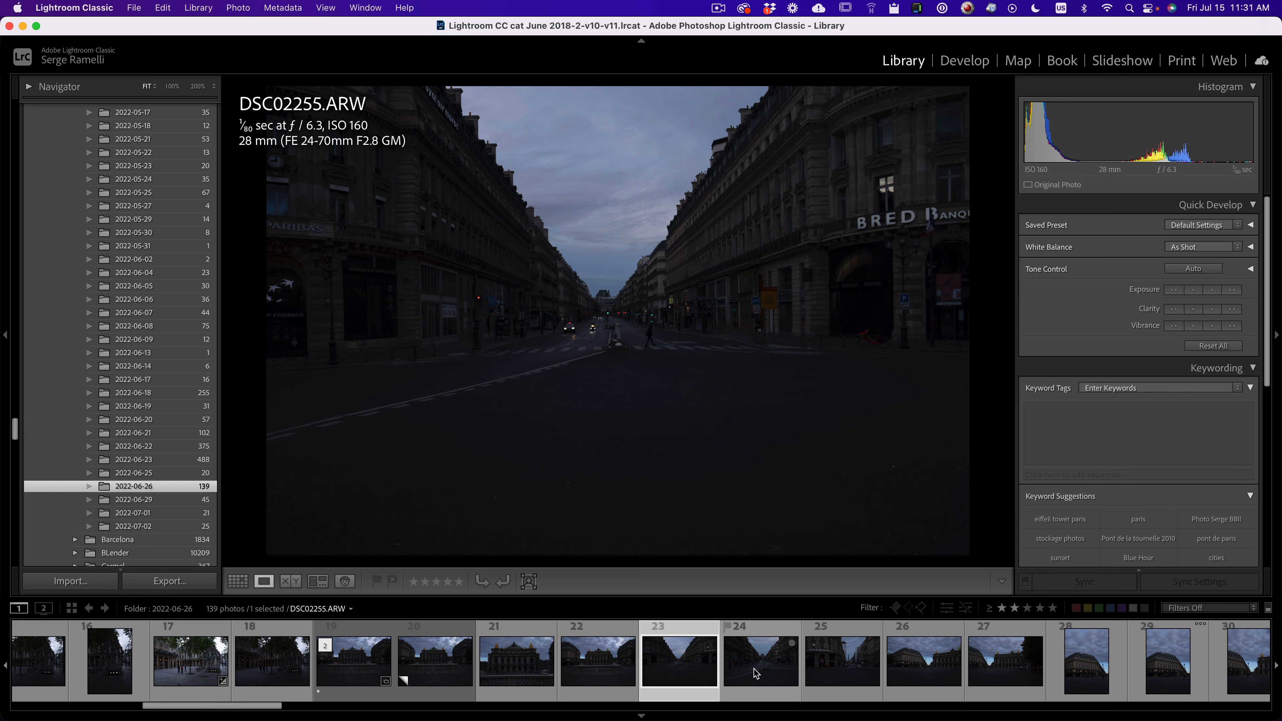
left_click(756, 674)
left_click(827, 677)
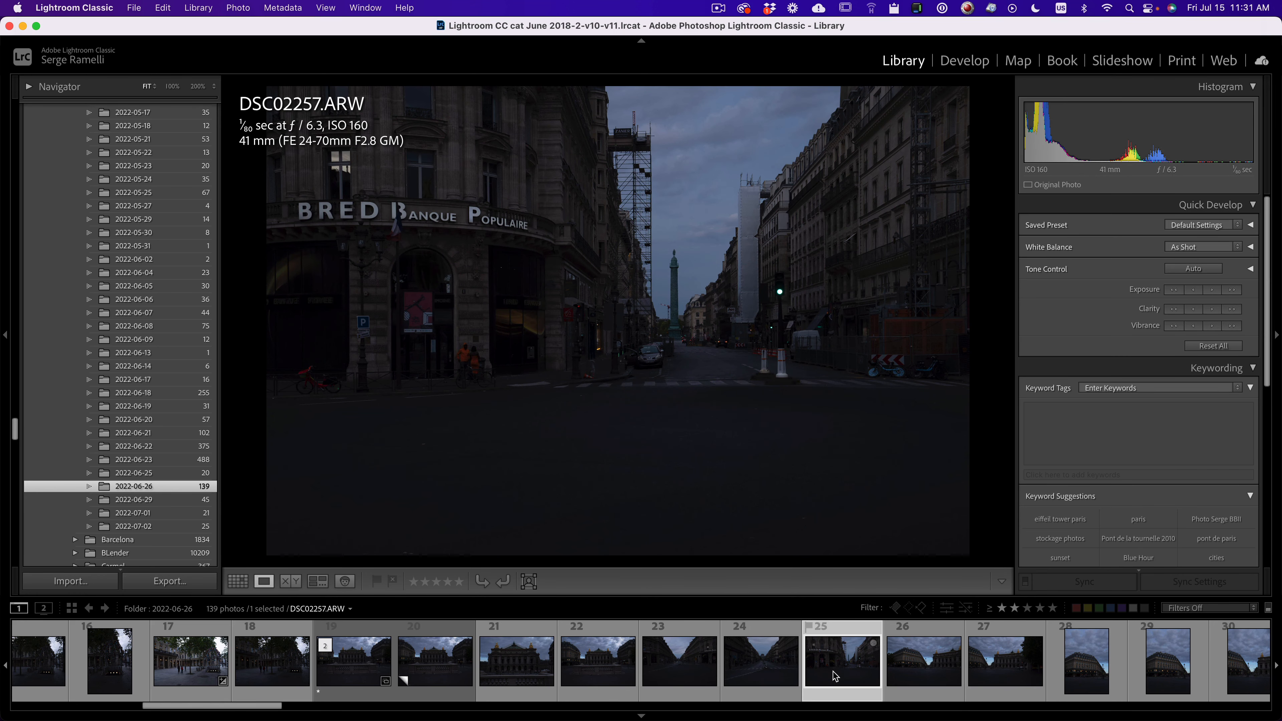
left_click(897, 675)
left_click(992, 673)
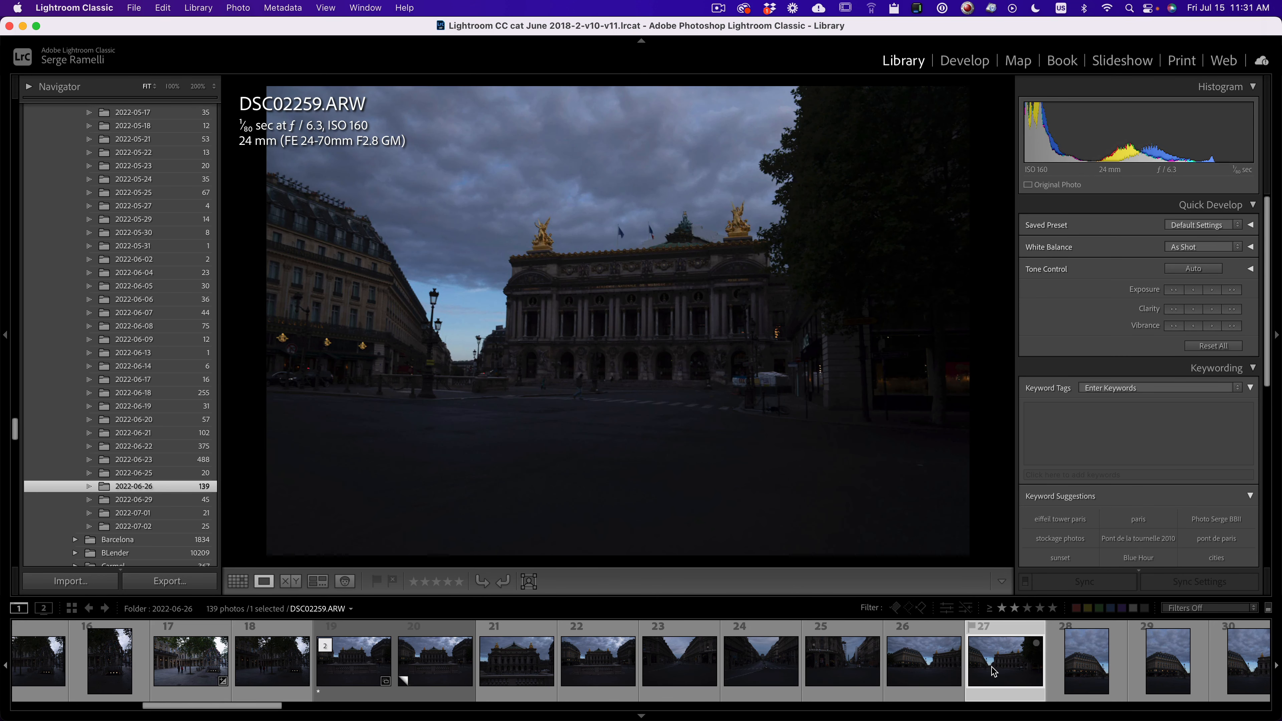
left_click(938, 670)
left_click(992, 673)
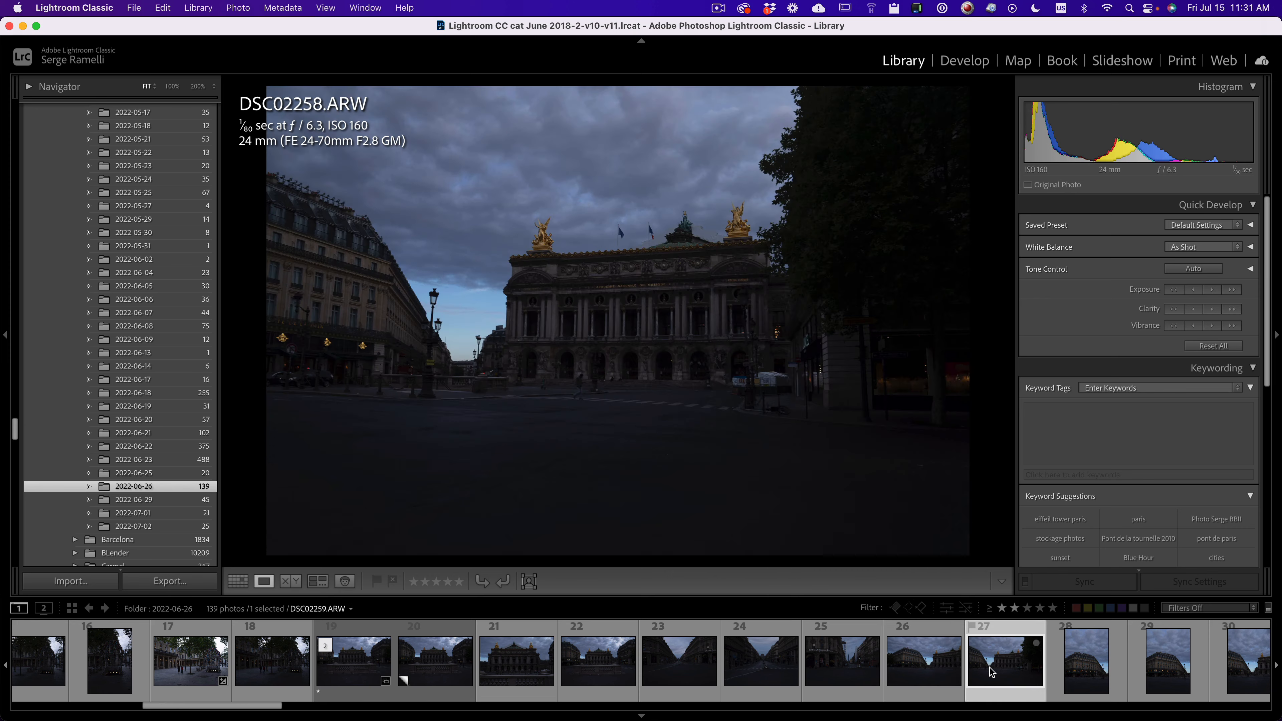
Step: Select DSC02258.ARW together with DSC02259.ARW and rate them one star
left_click(938, 670)
left_click(1012, 670, "super")
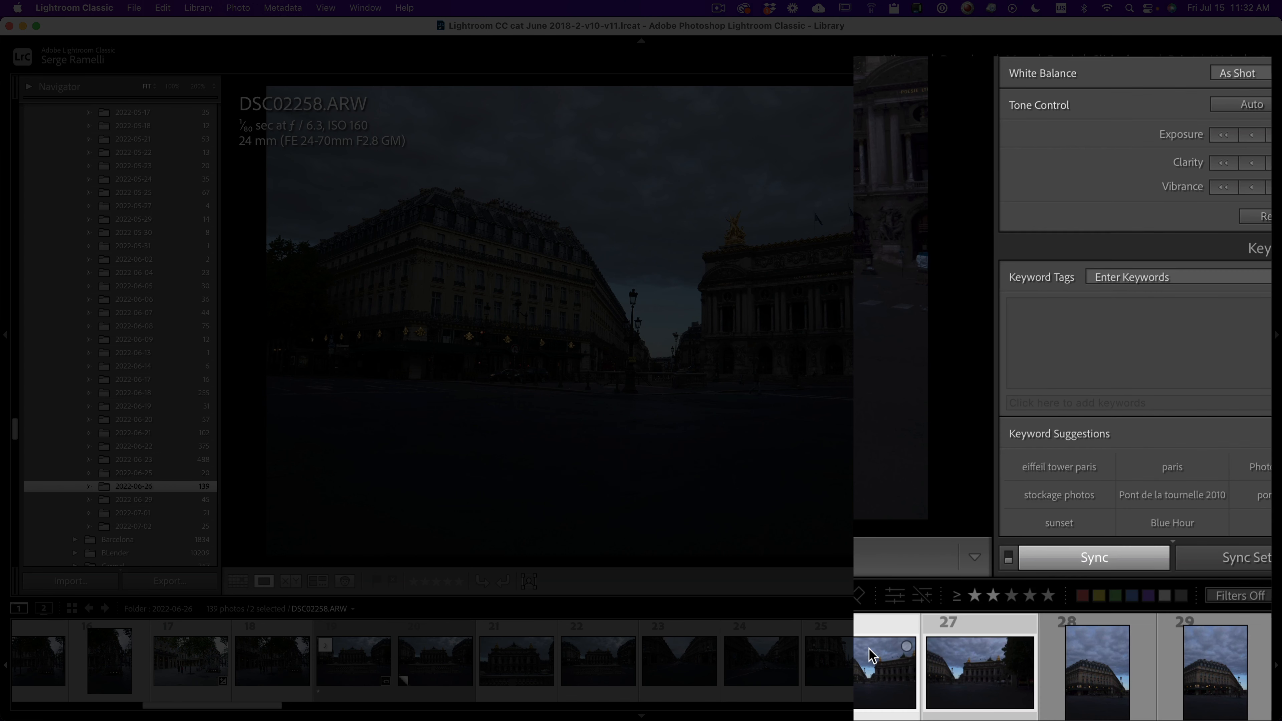
right_click(928, 656)
mouse_move(913, 356)
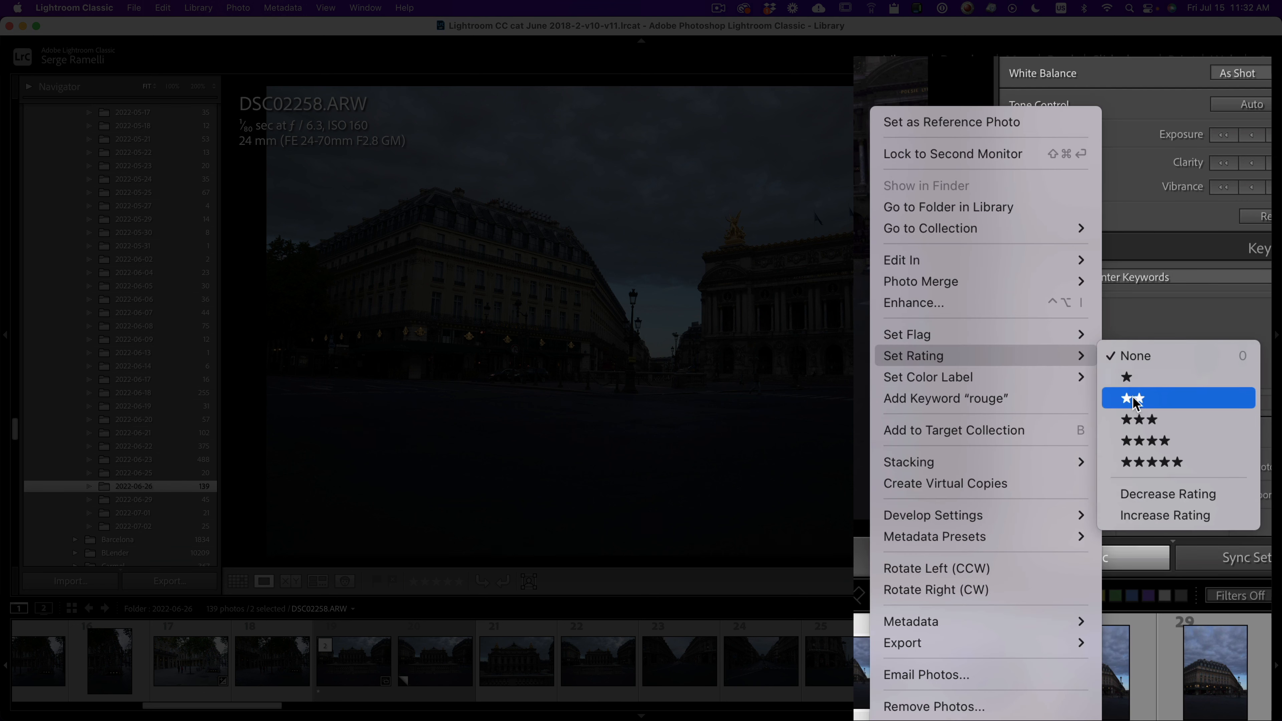
left_click(1134, 384)
Step: Merge DSC02258.ARW and DSC02259.ARW into a panorama, trying the Cylindrical projection but keeping Perspective, with Fill Edges on
right_click(868, 628)
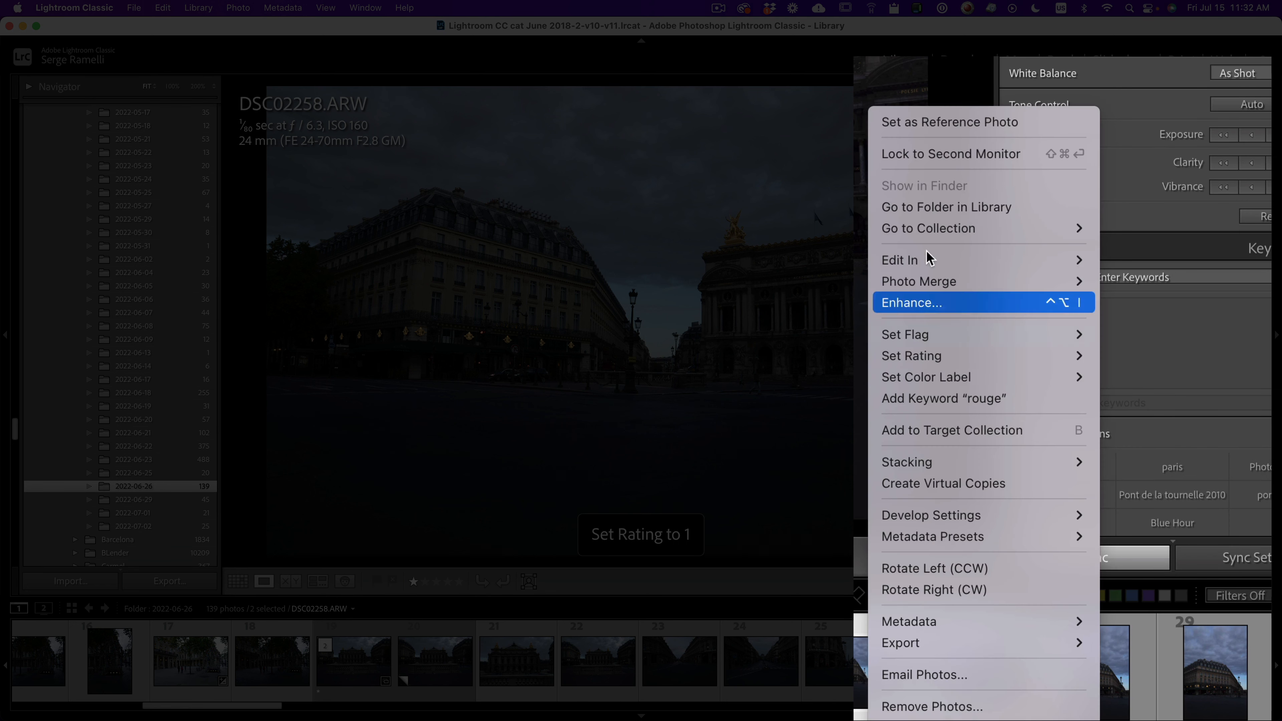
mouse_move(944, 290)
left_click(1140, 305)
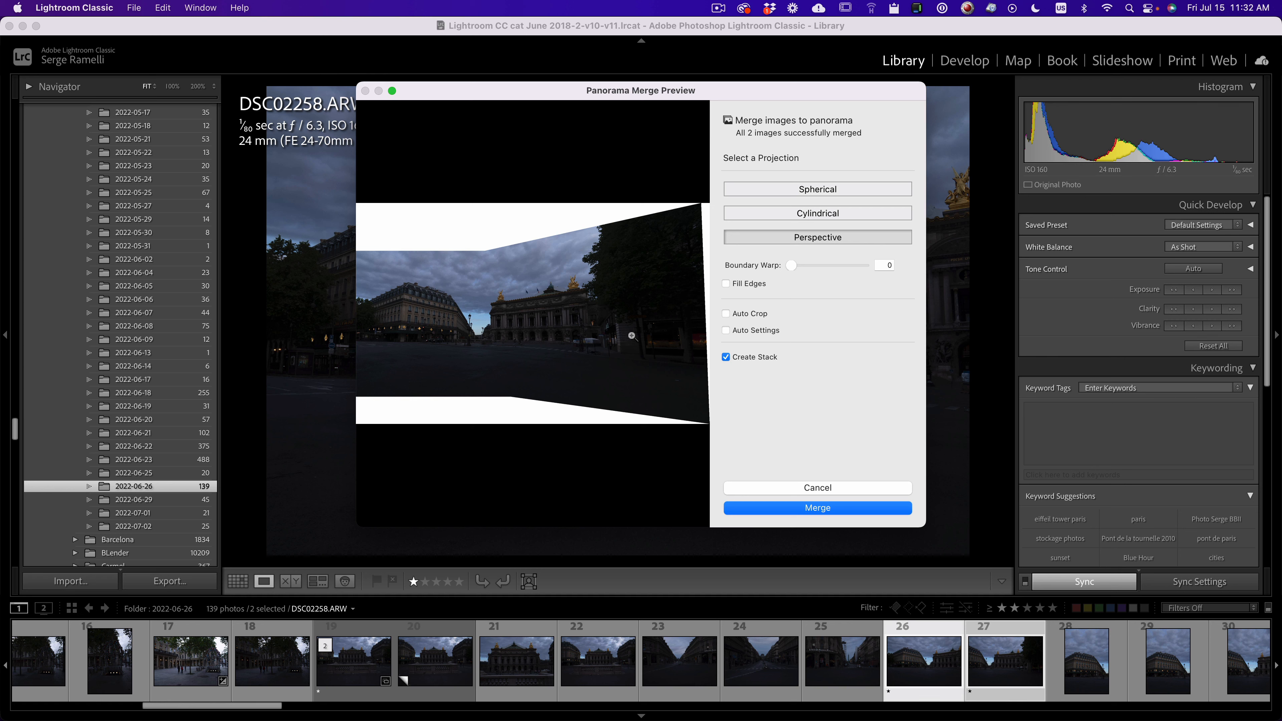
left_click(827, 216)
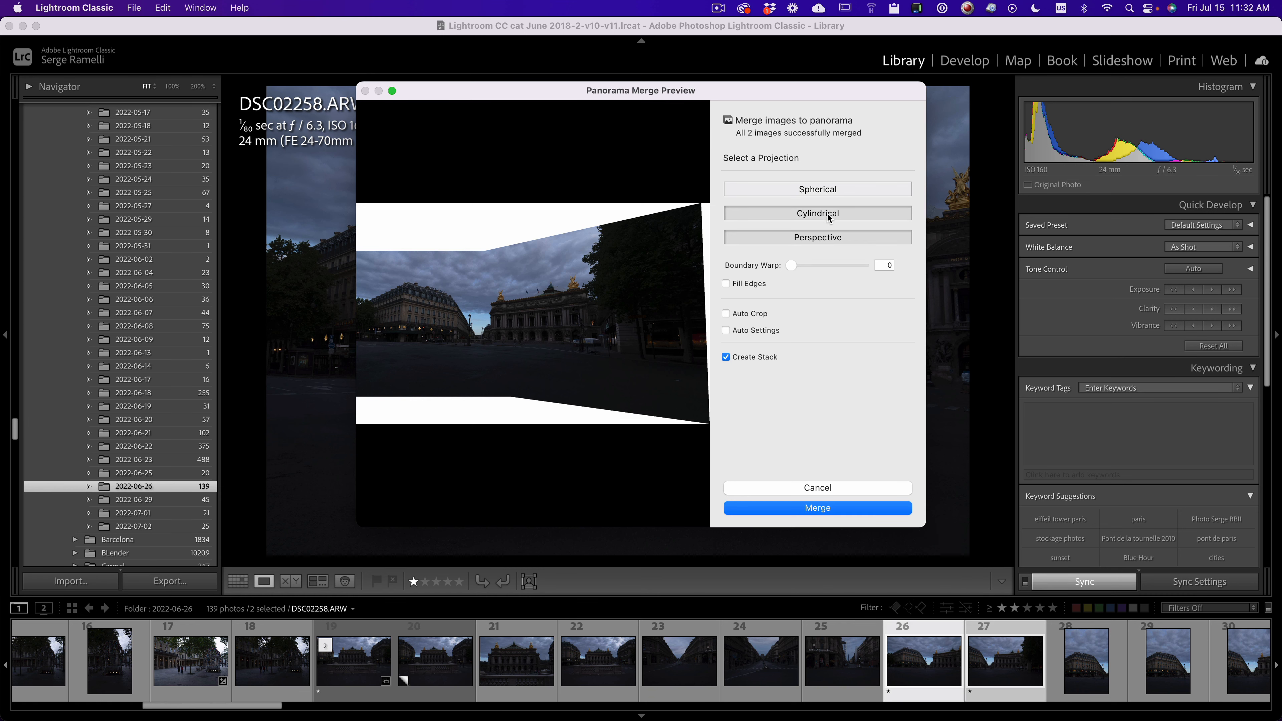
left_click(818, 235)
left_click(817, 213)
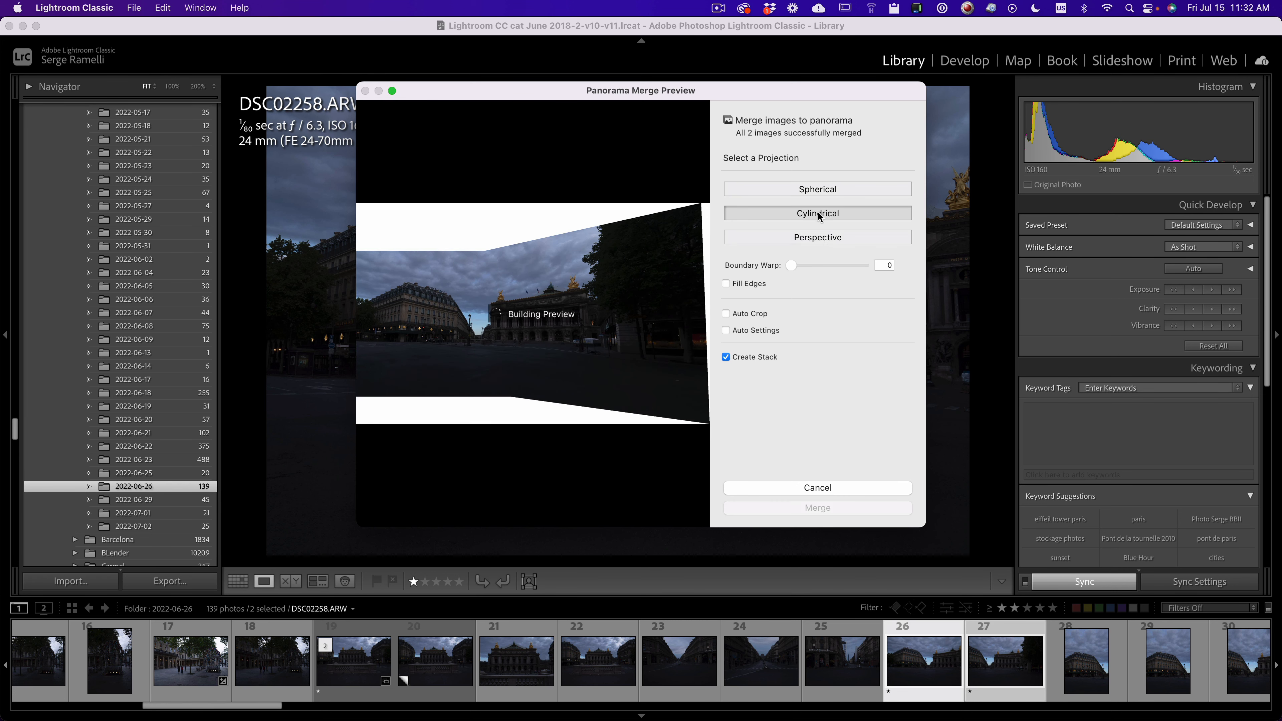
left_click(818, 237)
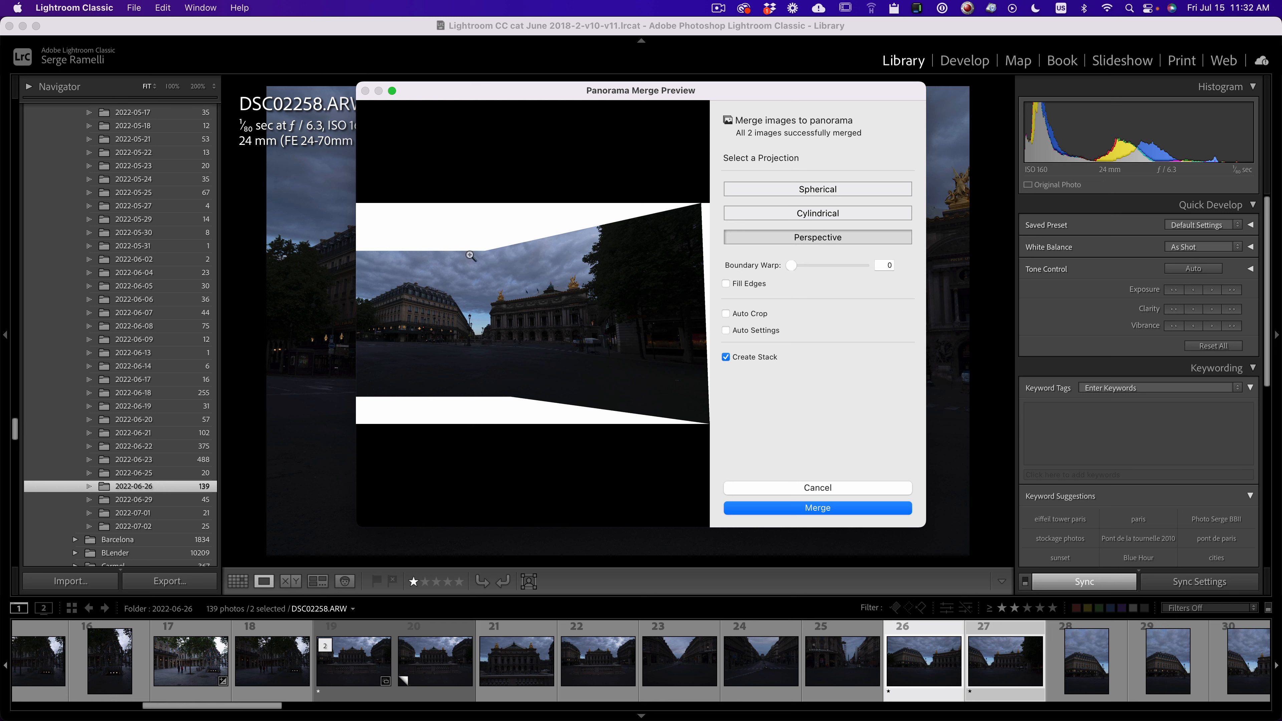
left_click(752, 283)
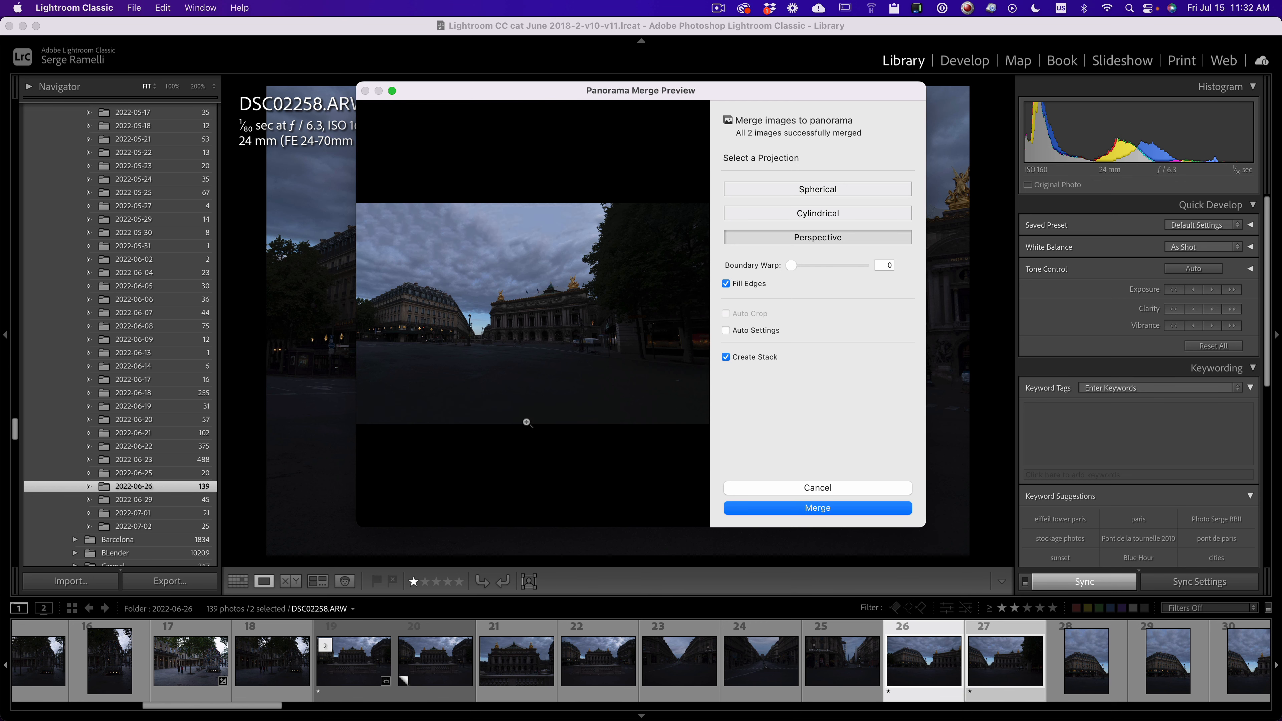
left_click(847, 508)
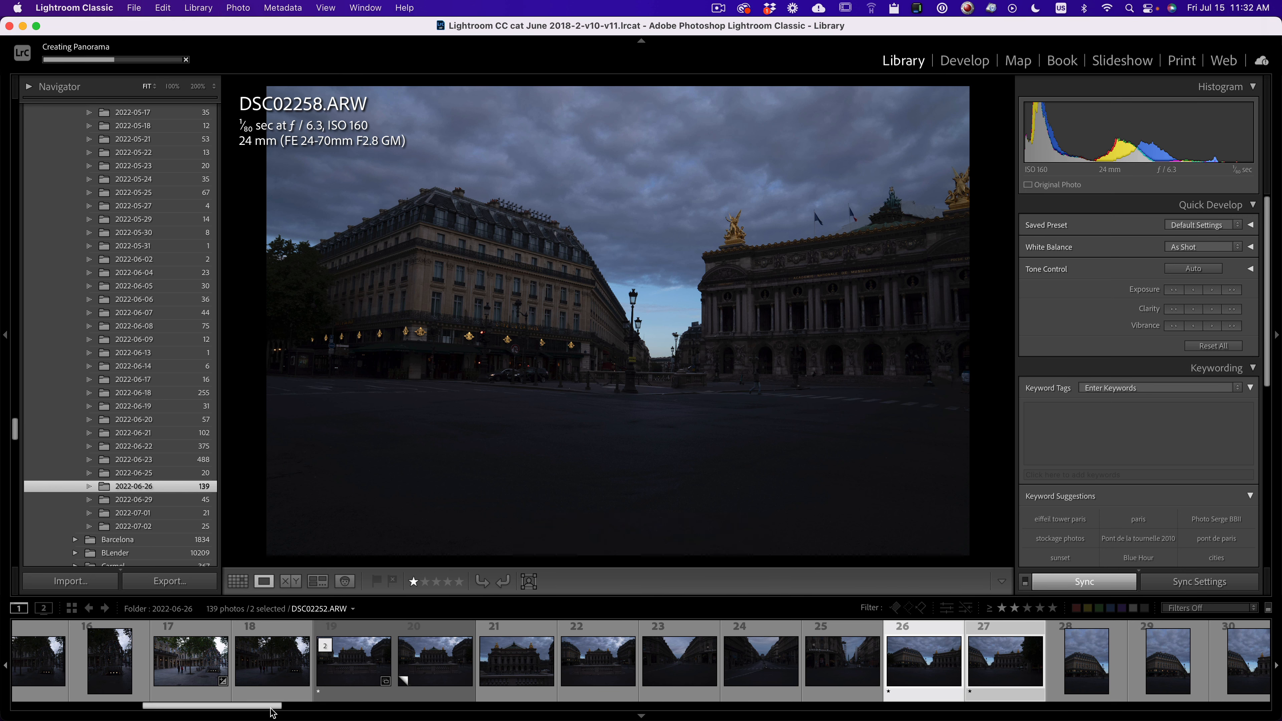
Step: Examine the vertical street and opera corner frames from DSC02260.ARW to DSC02265.ARW one at a time
scroll(263, 672, "right", 6)
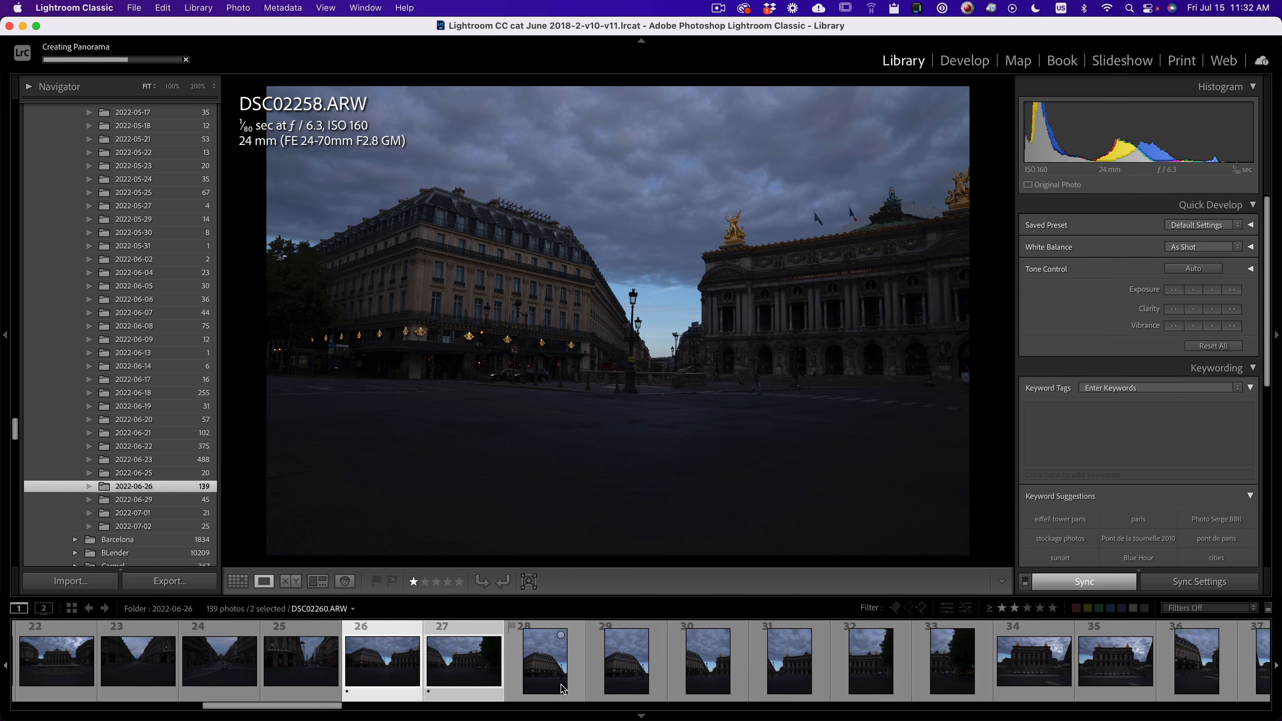
left_click(554, 679)
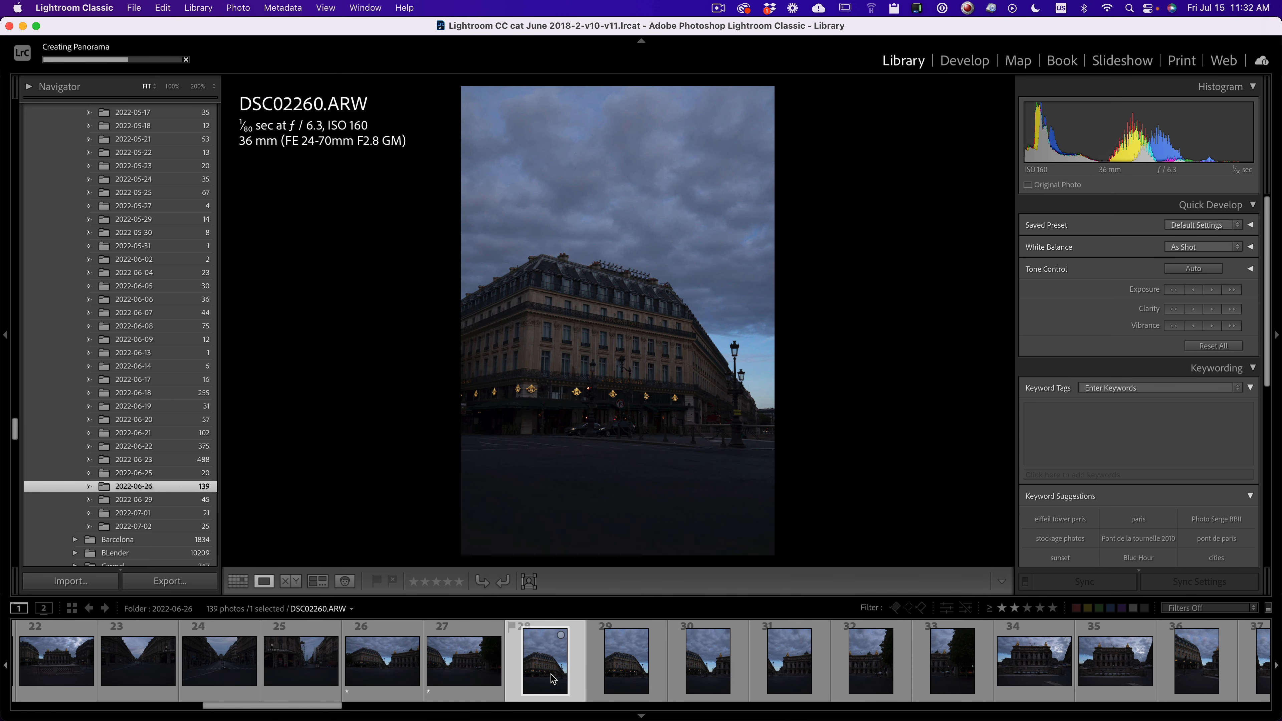
left_click(612, 675)
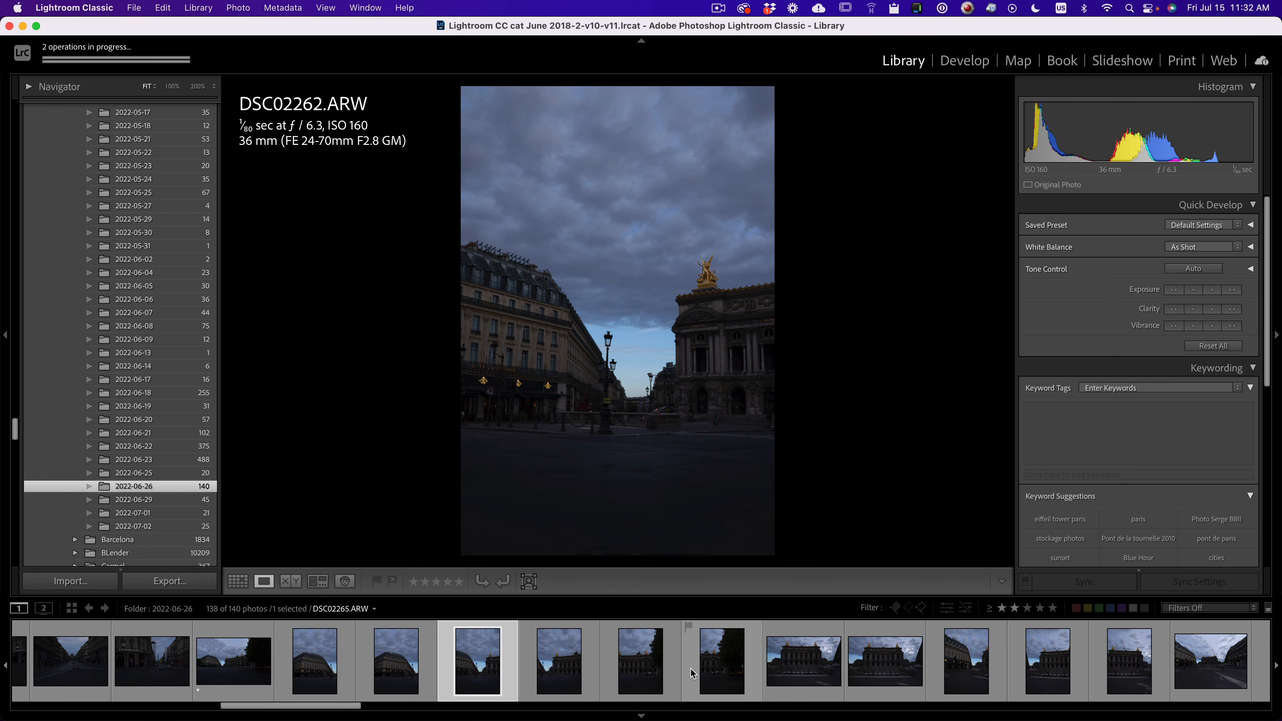
left_click(411, 669)
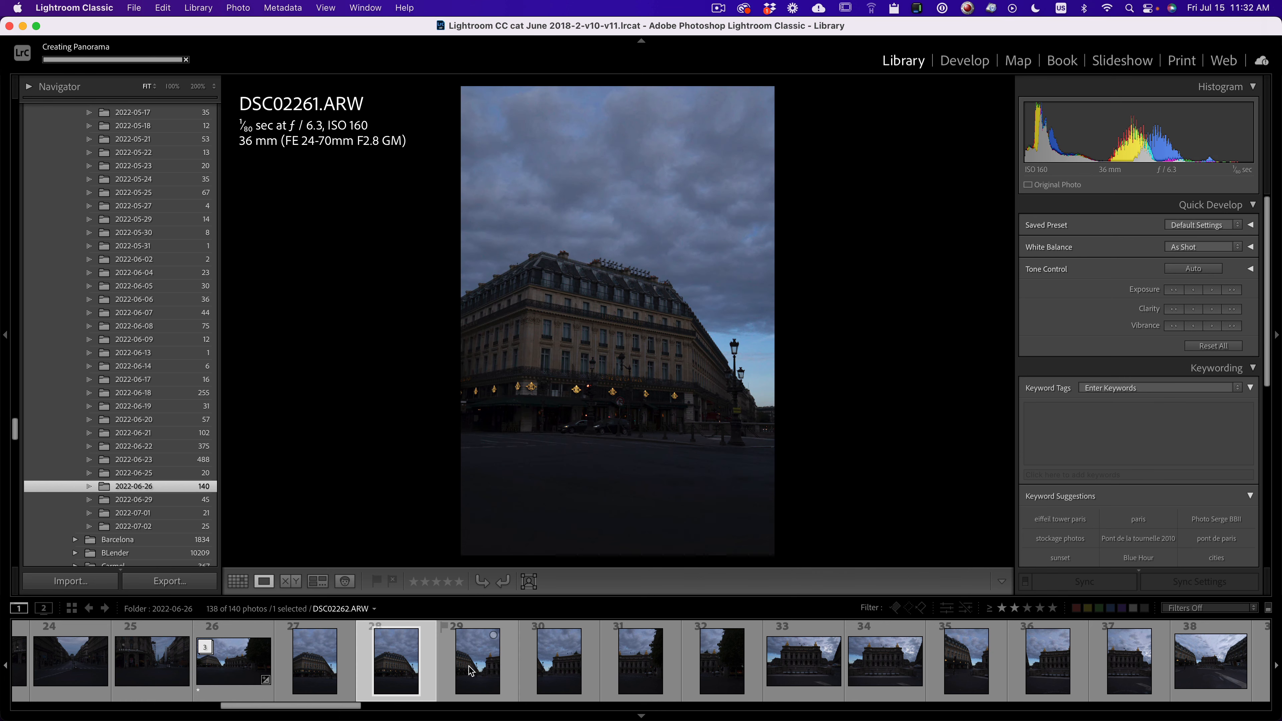
left_click(477, 671)
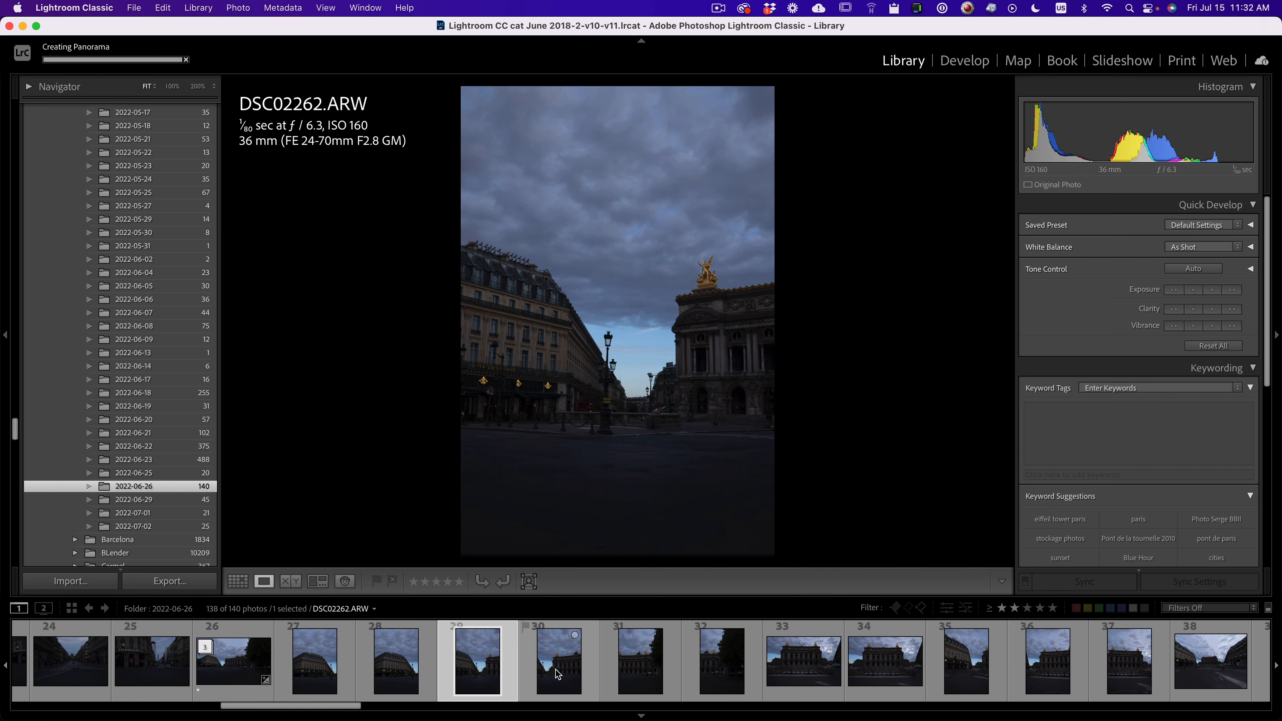
left_click(558, 669)
left_click(640, 672)
key("Right")
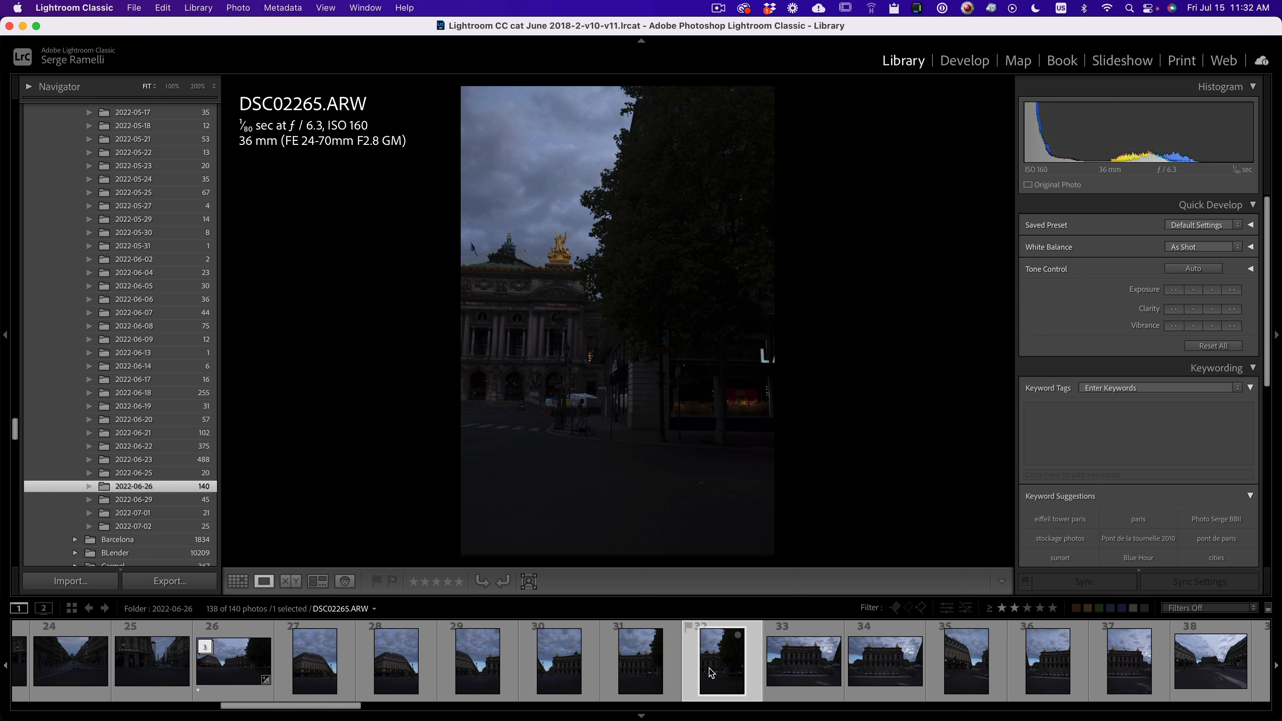
Step: Select the five vertical frames from DSC02261.ARW to DSC02265.ARW and merge them into a Perspective panorama with Fill Edges on
left_click(394, 667, "shift")
right_click(394, 667)
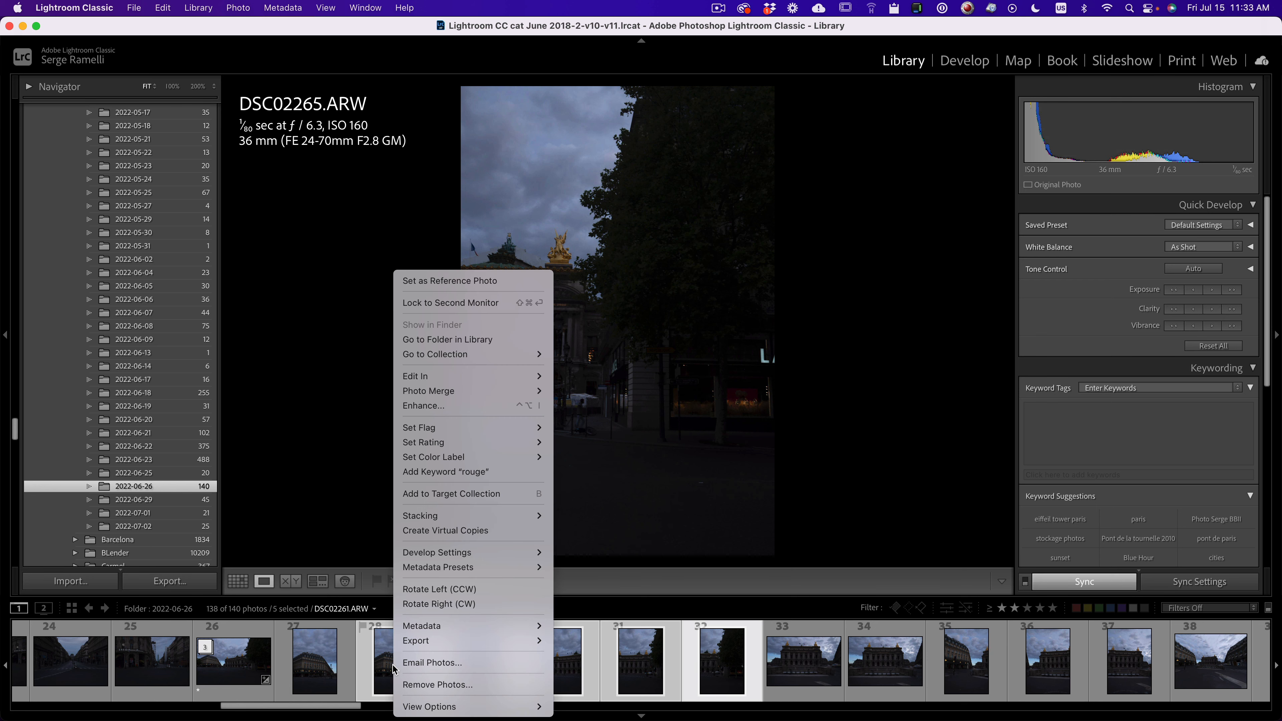
mouse_move(454, 391)
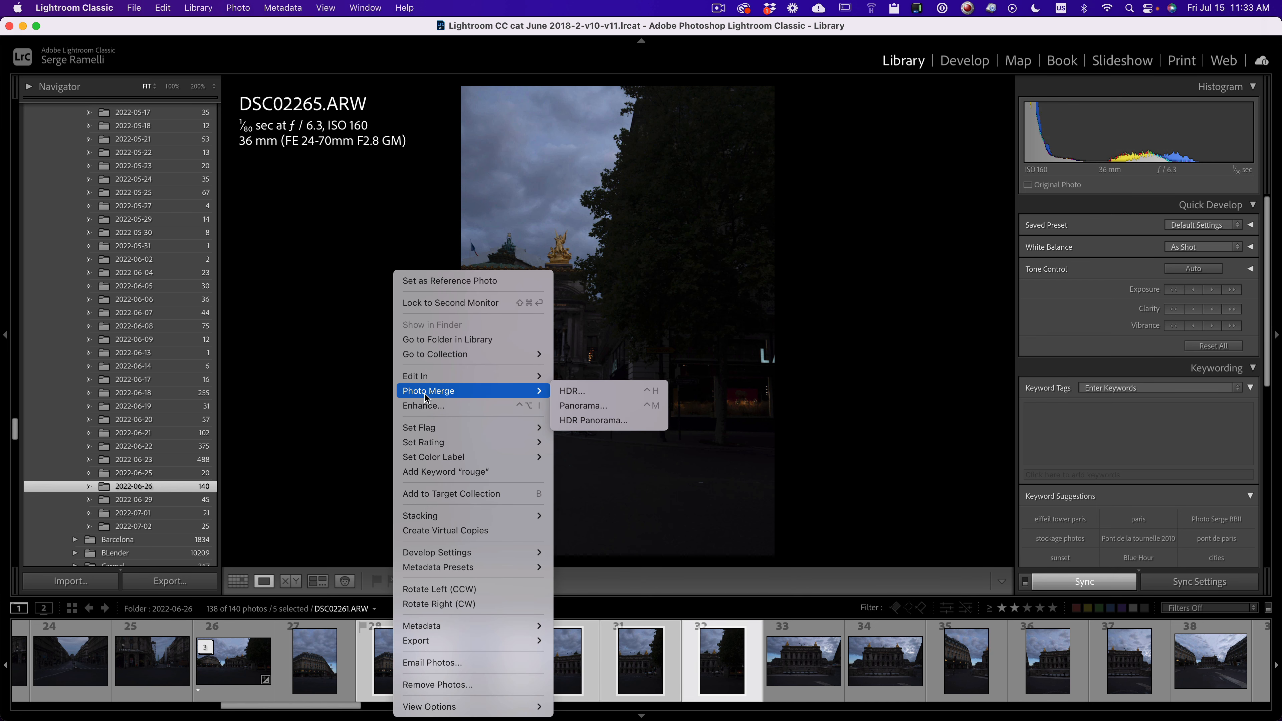
left_click(628, 408)
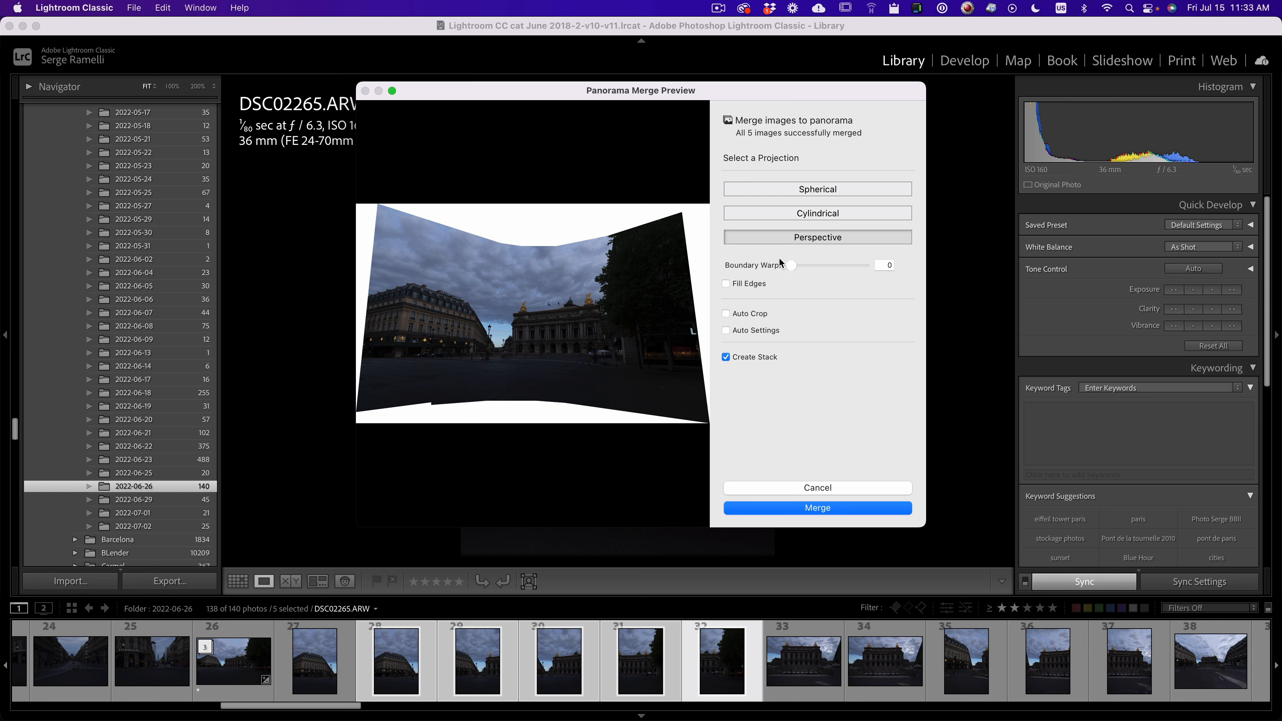
left_click(757, 285)
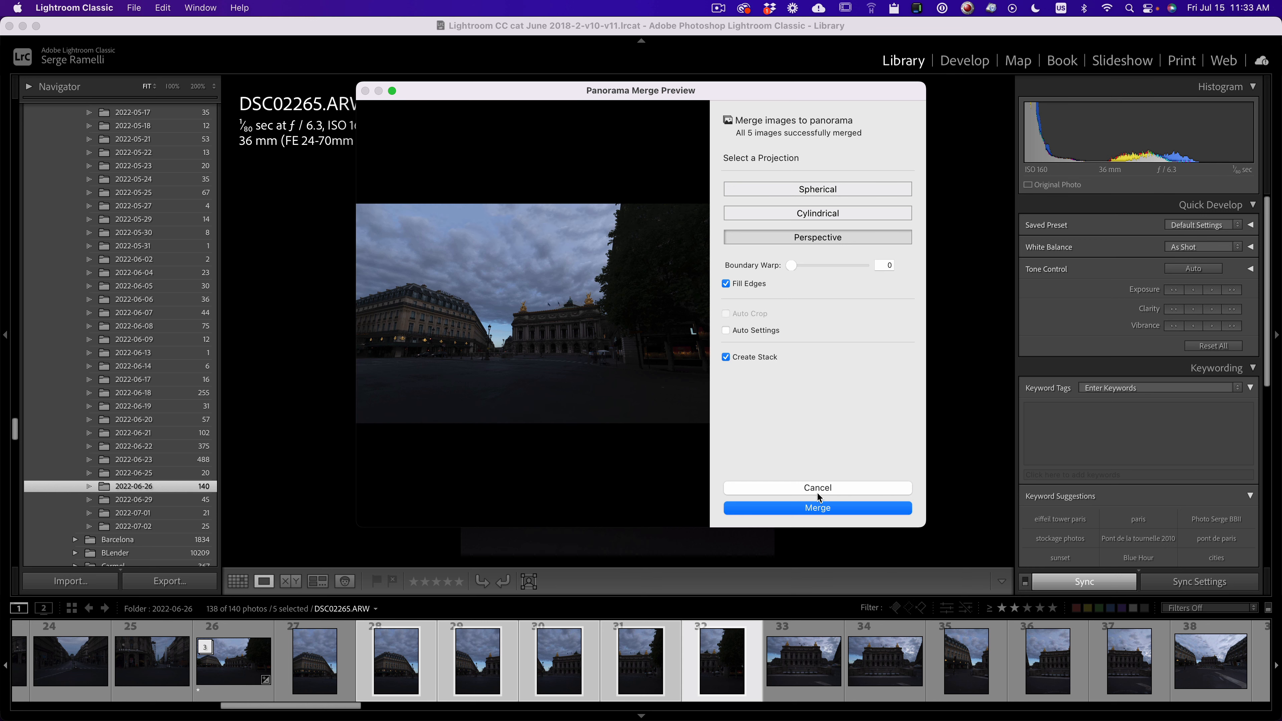
left_click(824, 507)
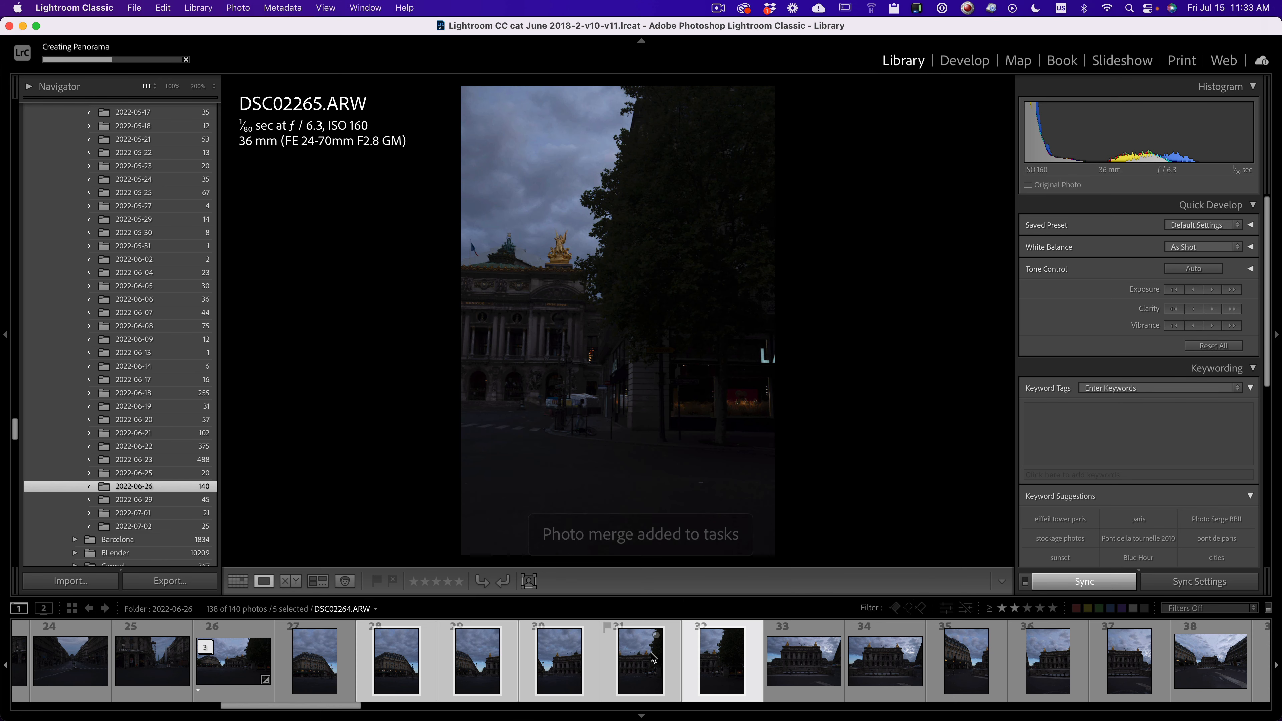
Step: View the merged DSC02258-Pano.dng and rate DSC02265-Pano.dng one star
right_click(651, 439)
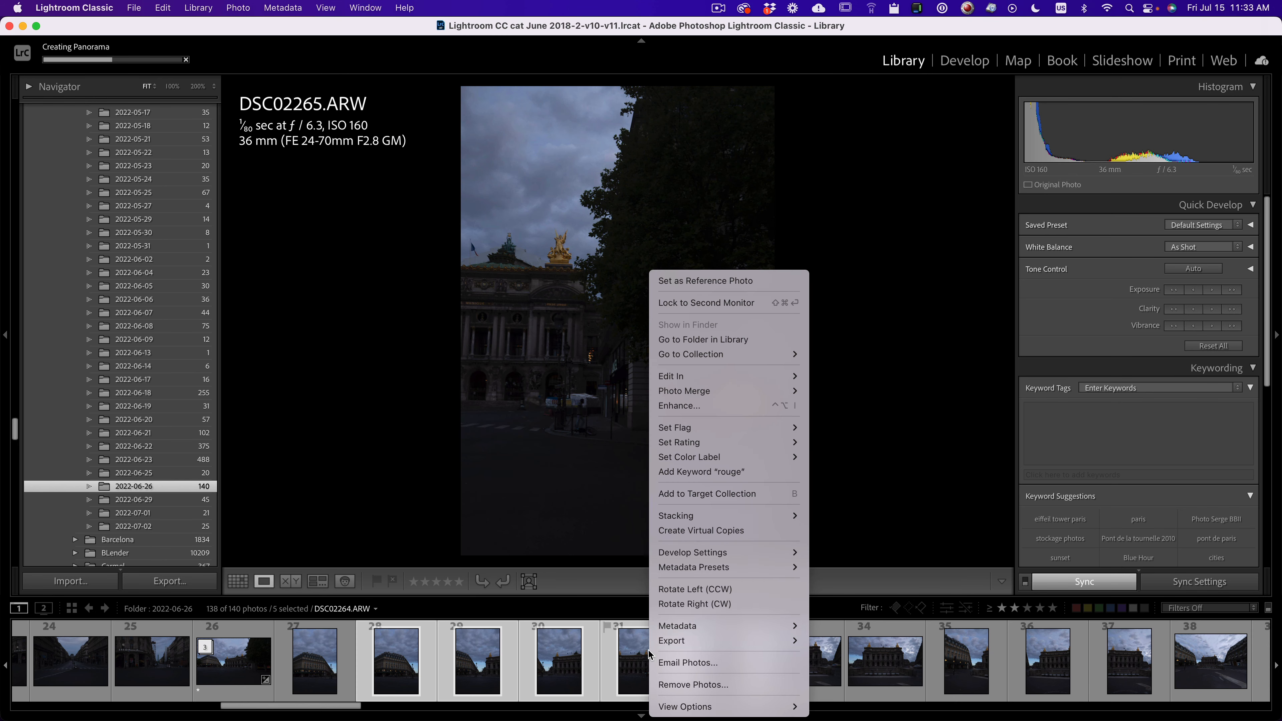
left_click(335, 706)
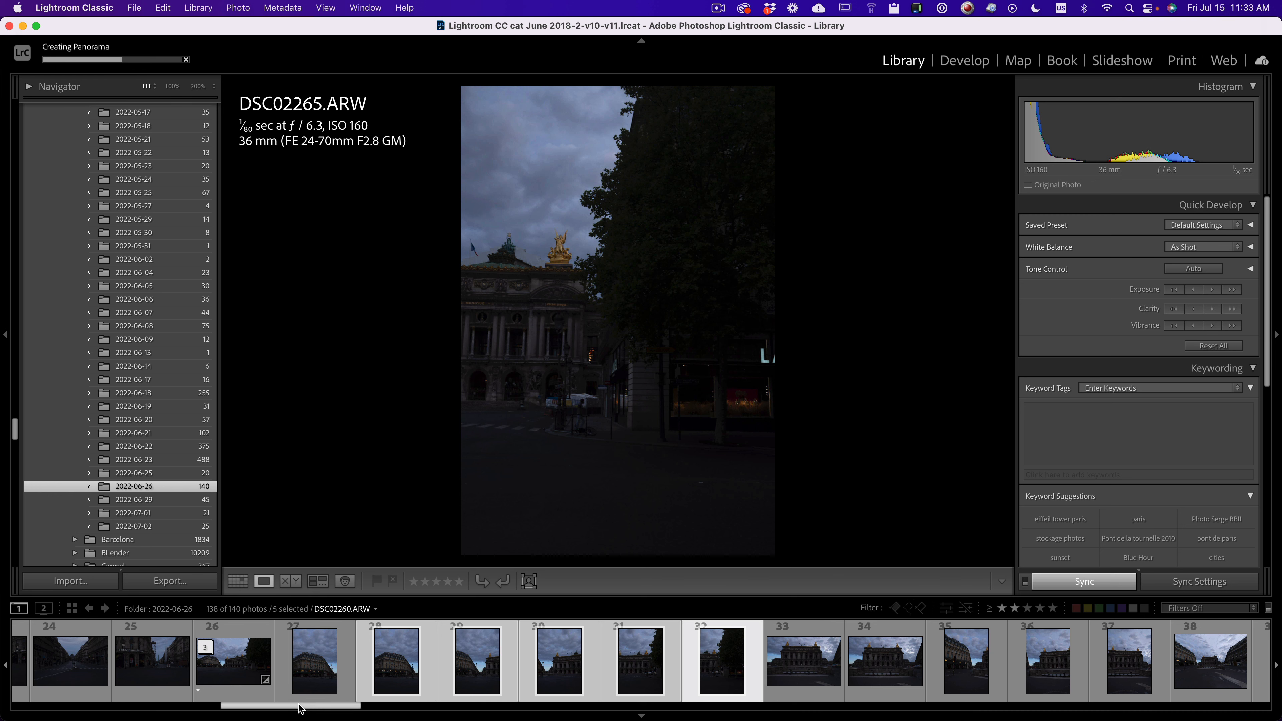
left_click(238, 670)
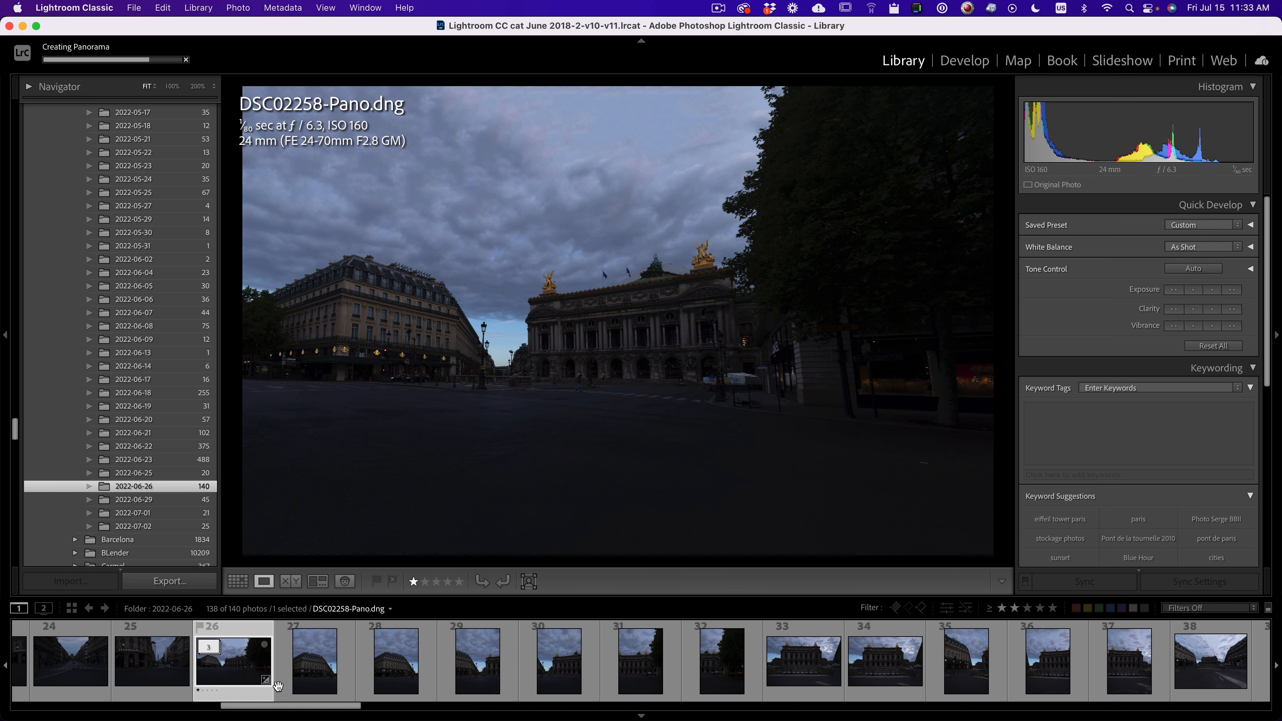
scroll(307, 709, "right", 1)
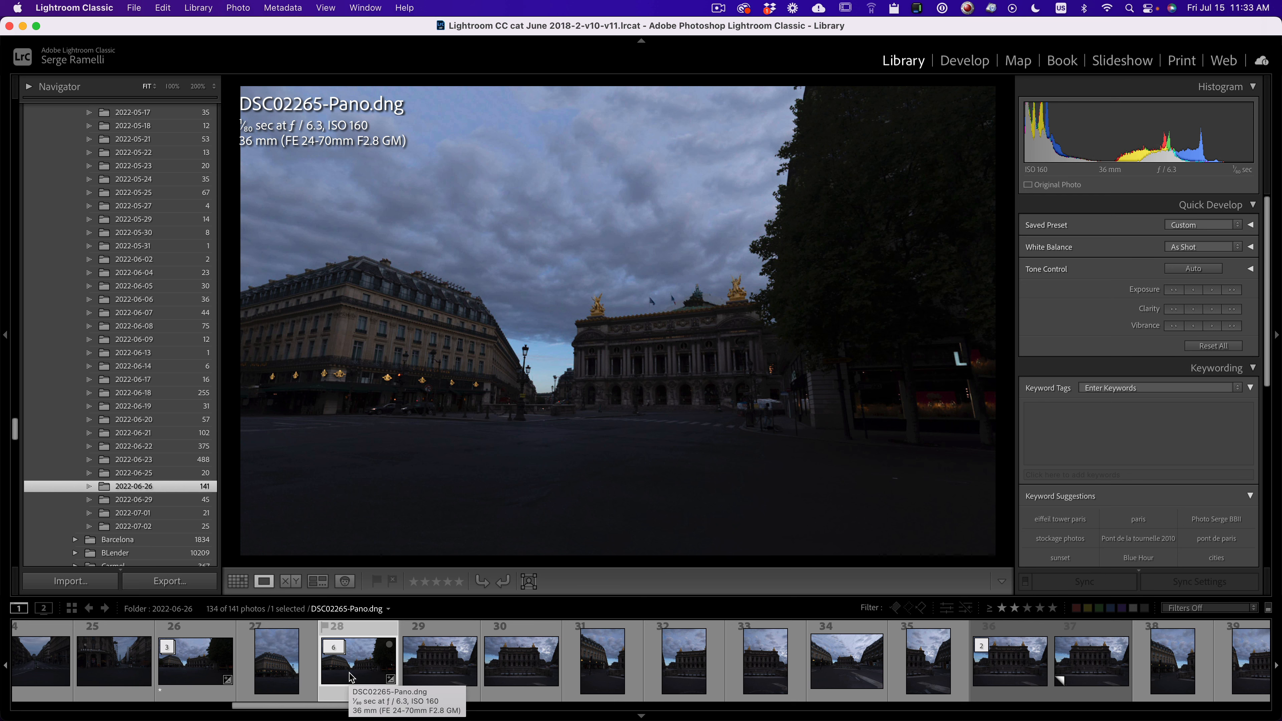
key("1")
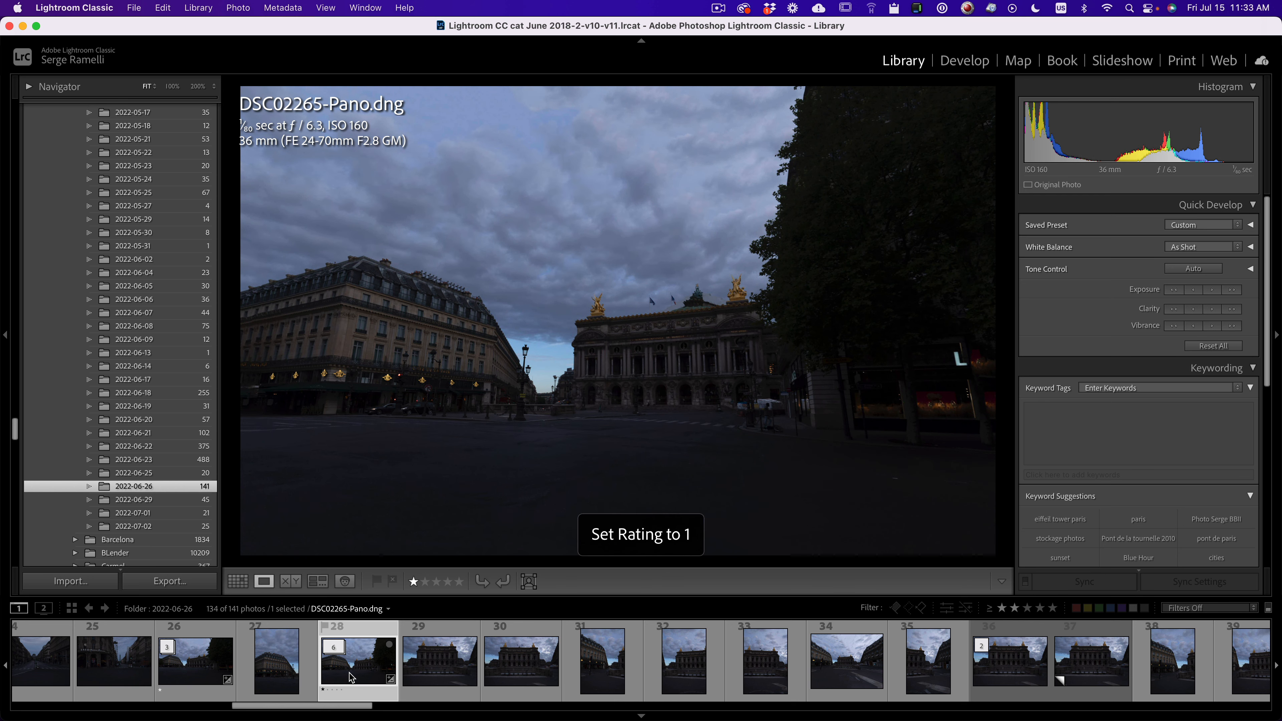
Step: Compare the frontal opera facade frames DSC02266.ARW and DSC02267.ARW, including a close-up of the detail beside the building
left_click(449, 662)
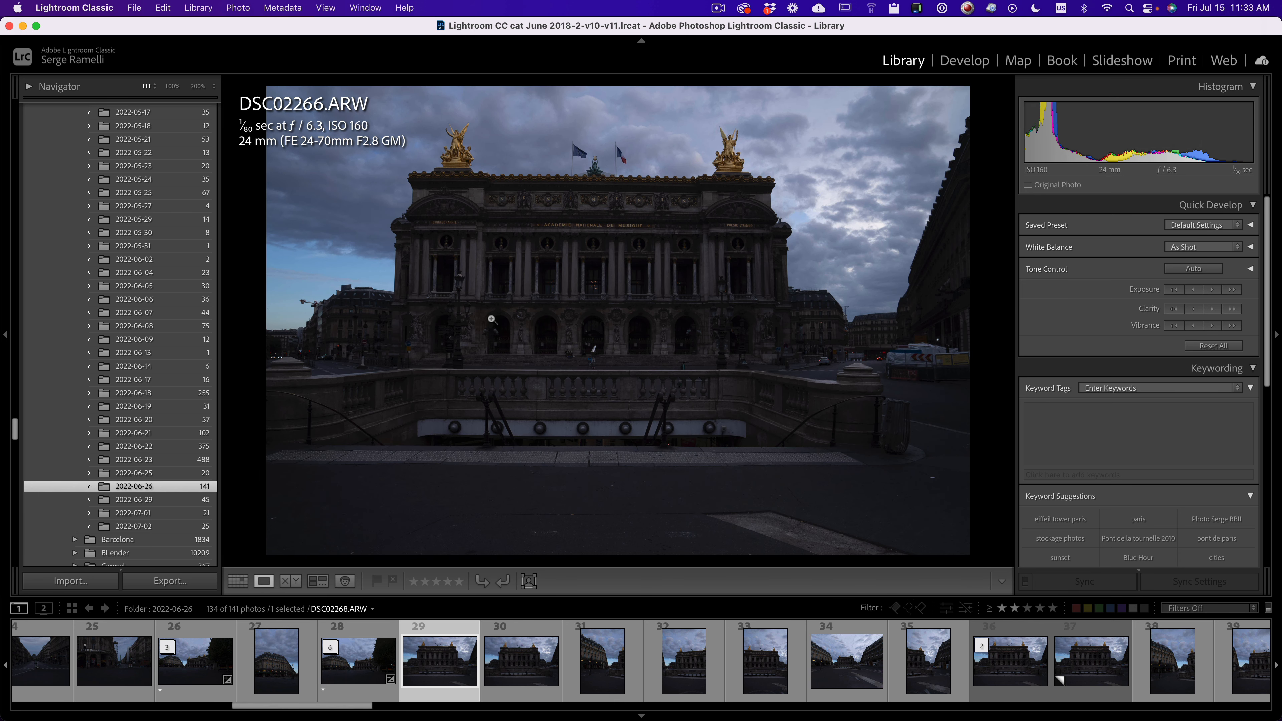
left_click(514, 671)
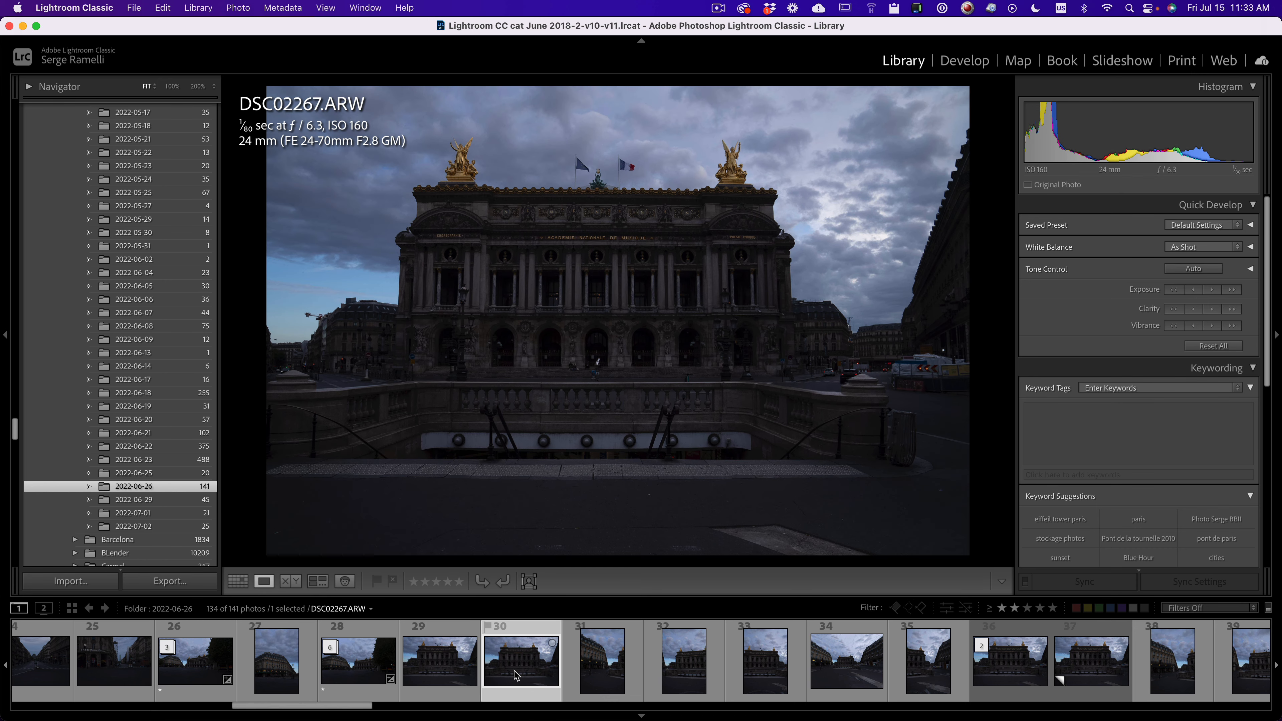
left_click(901, 374)
left_click(899, 376)
left_click(464, 665)
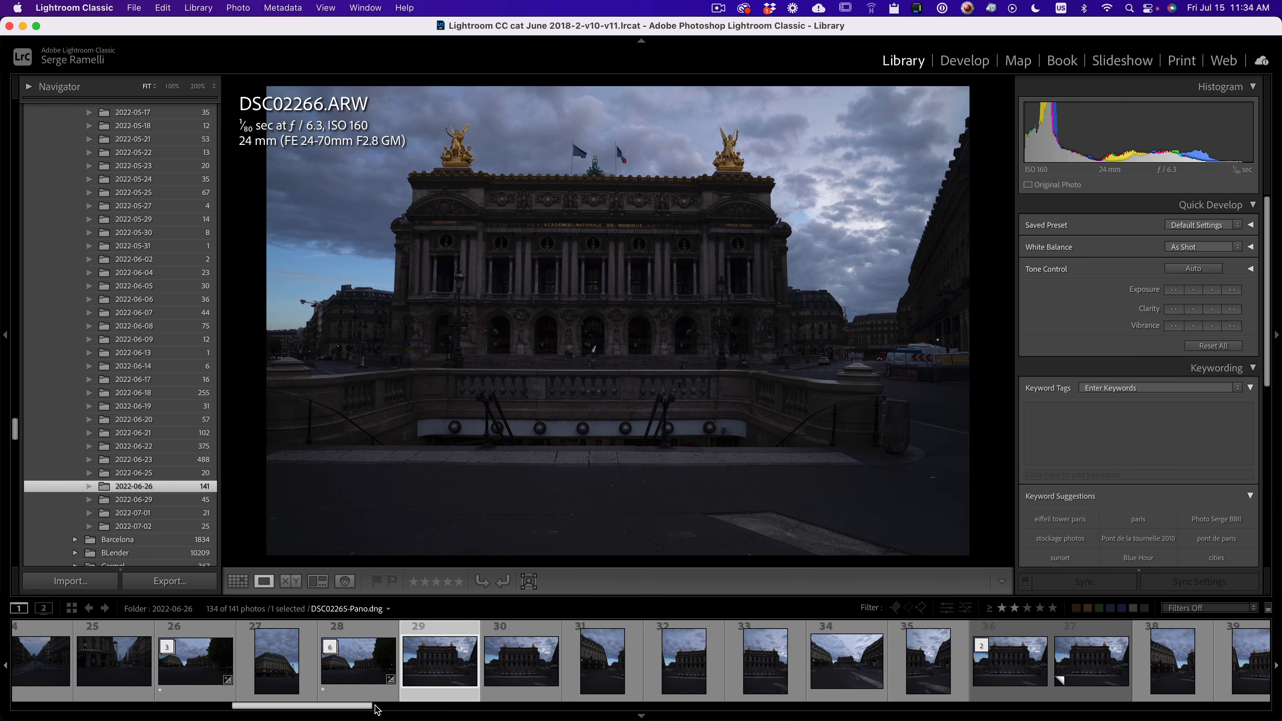
scroll(375, 710, "right", 2)
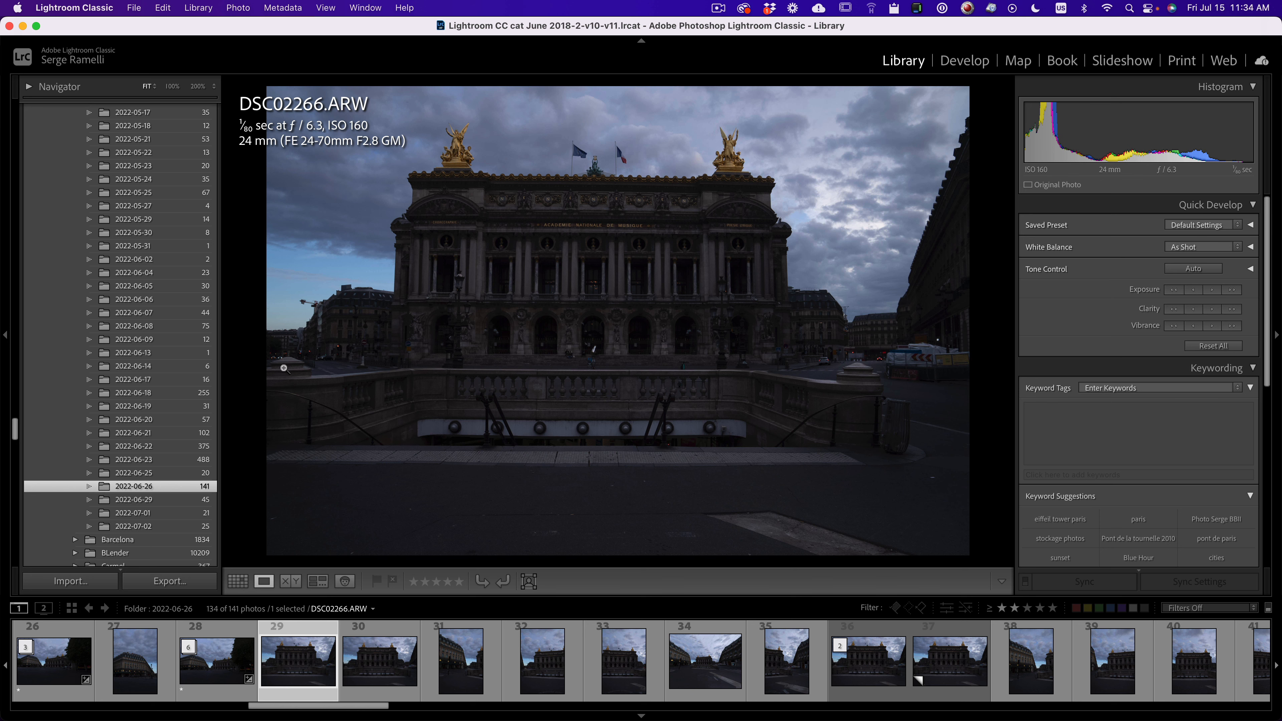
left_click(376, 667)
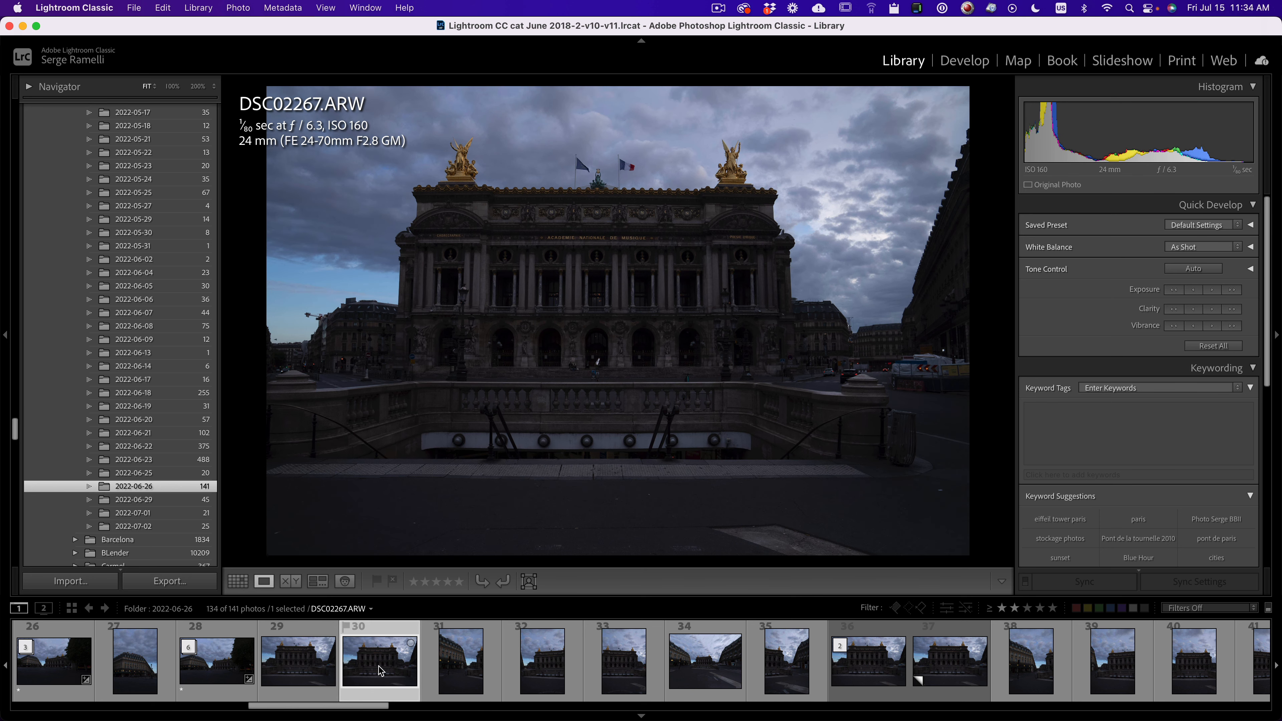
Step: Examine the vertical opera frames DSC02268.ARW to DSC02271.ARW, the existing DSC02268-Pano.dng and the frontal frame DSC02272.ARW
left_click(465, 678)
left_click(537, 677)
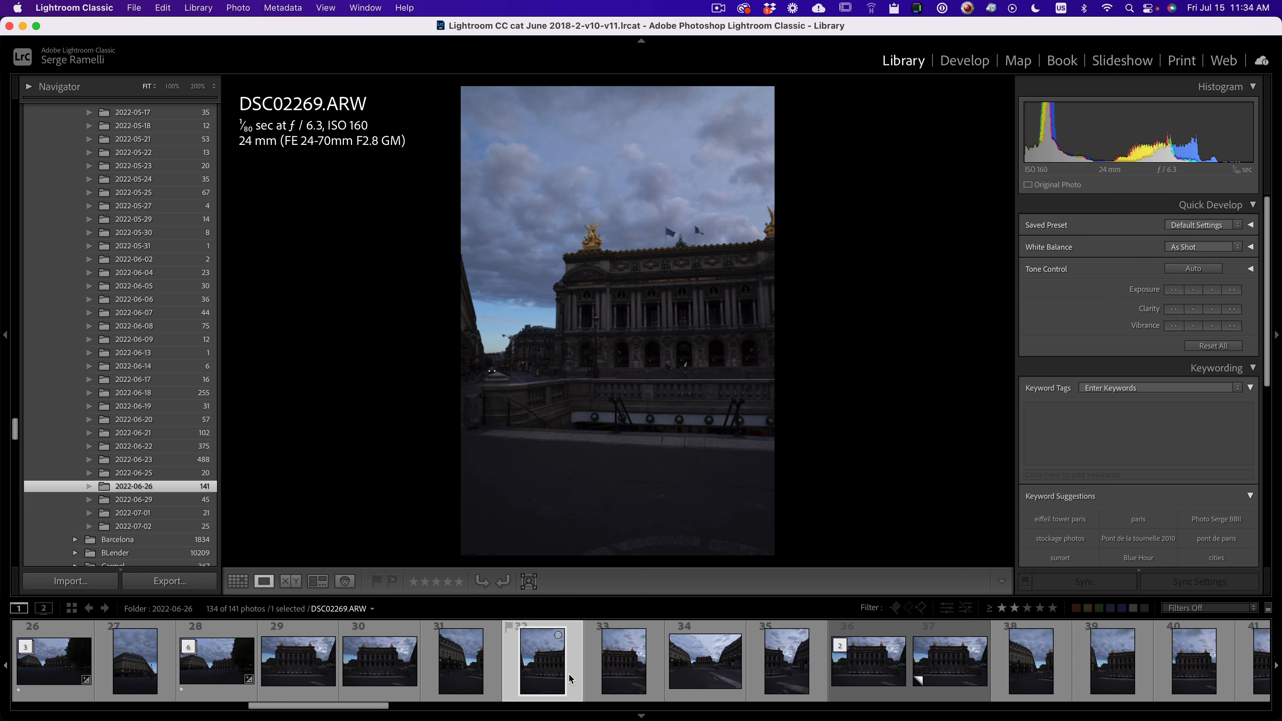
left_click(613, 678)
key("Left")
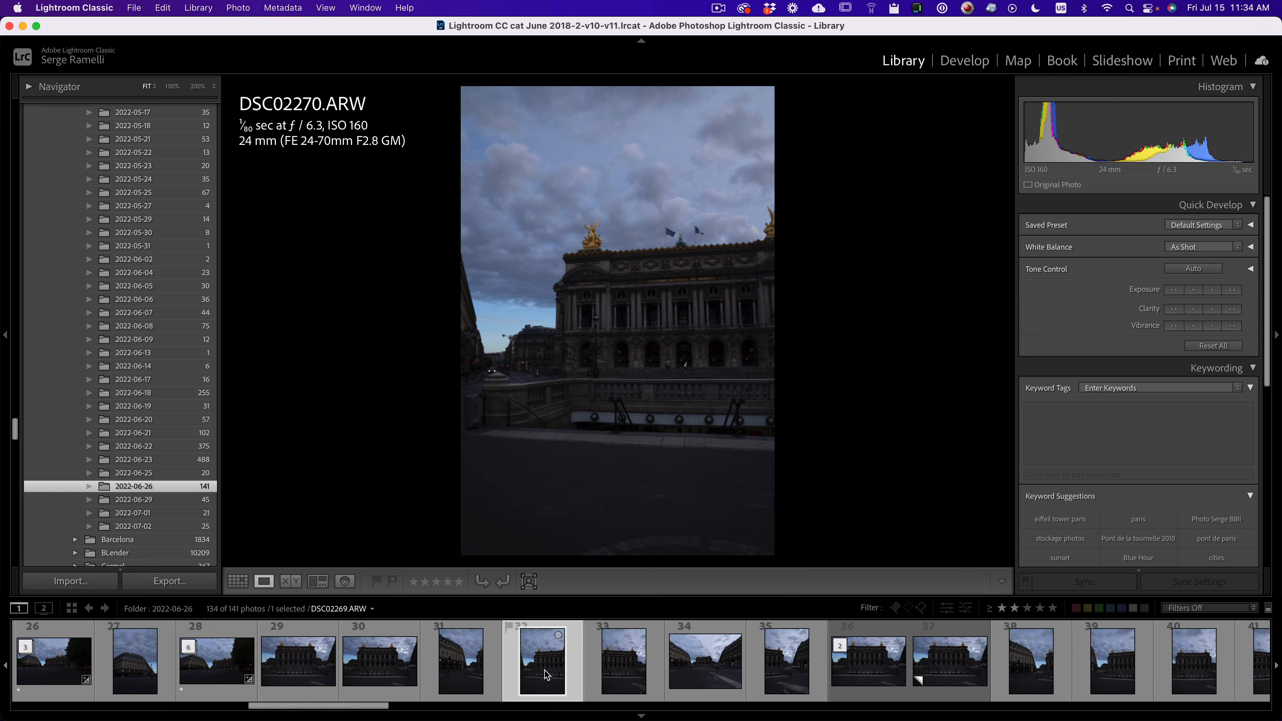
key("Left")
key("Right")
left_click(609, 675)
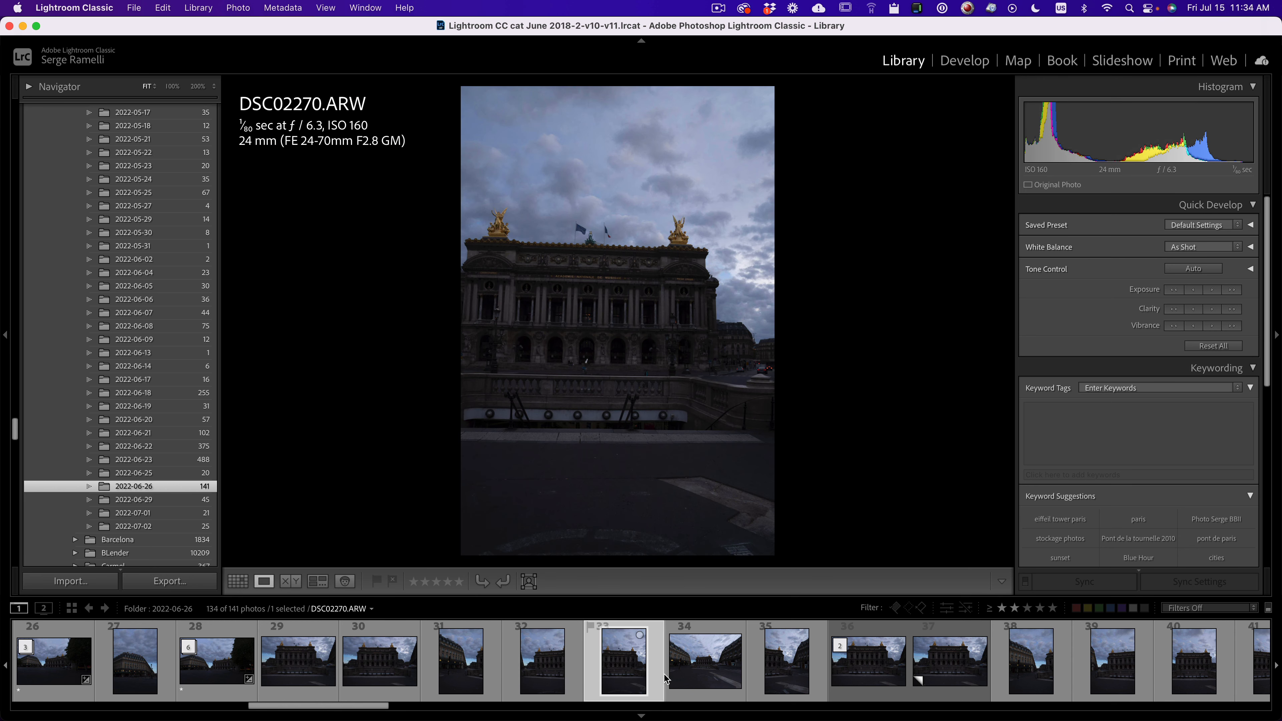
left_click(708, 677)
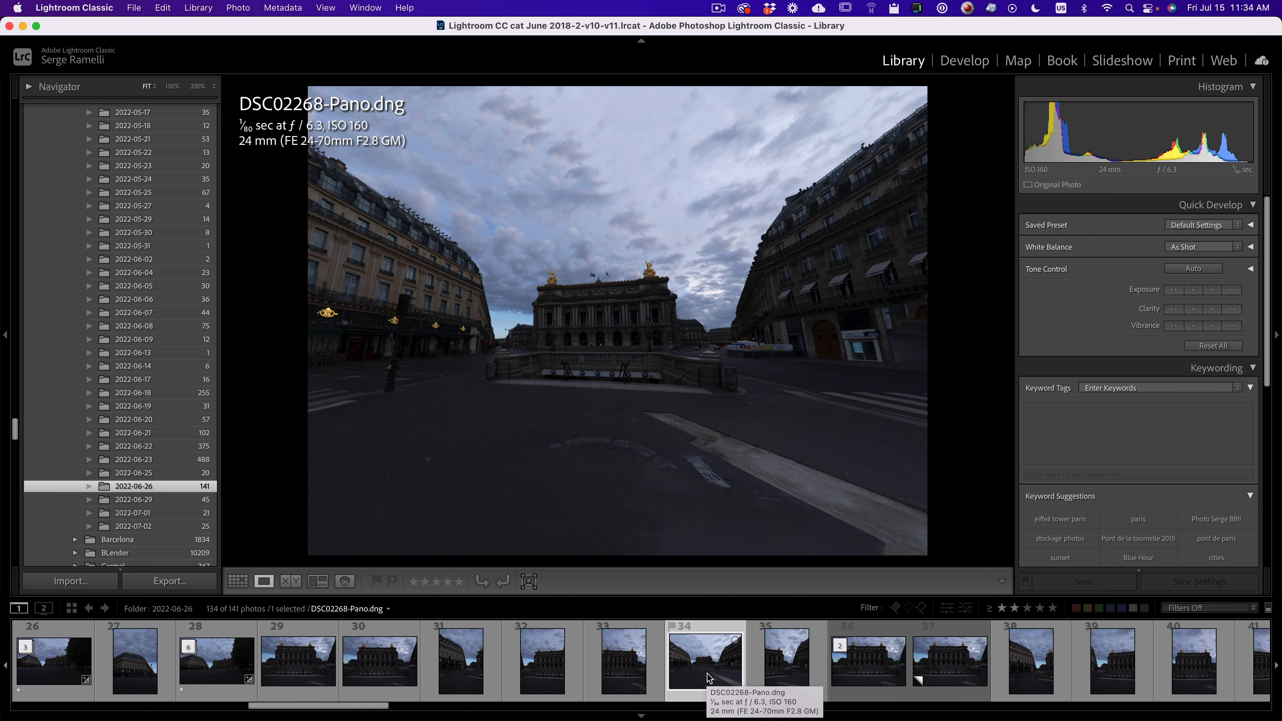
left_click(768, 674)
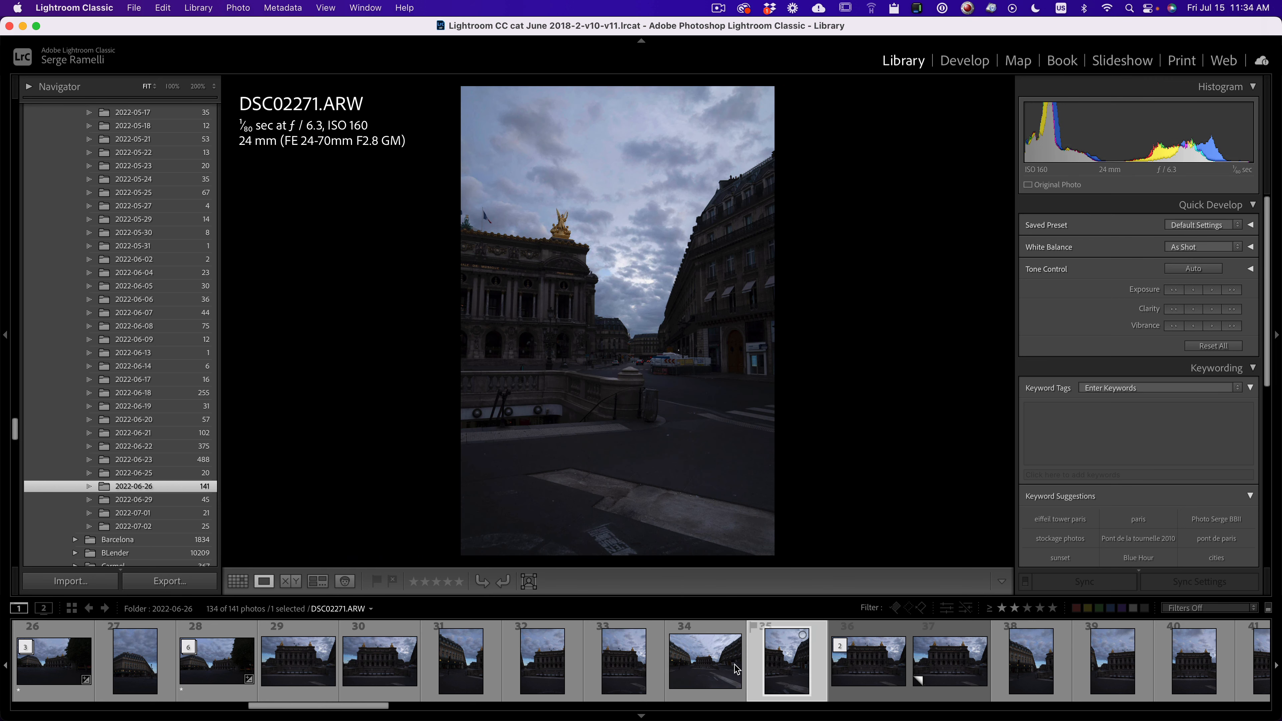
left_click(732, 669)
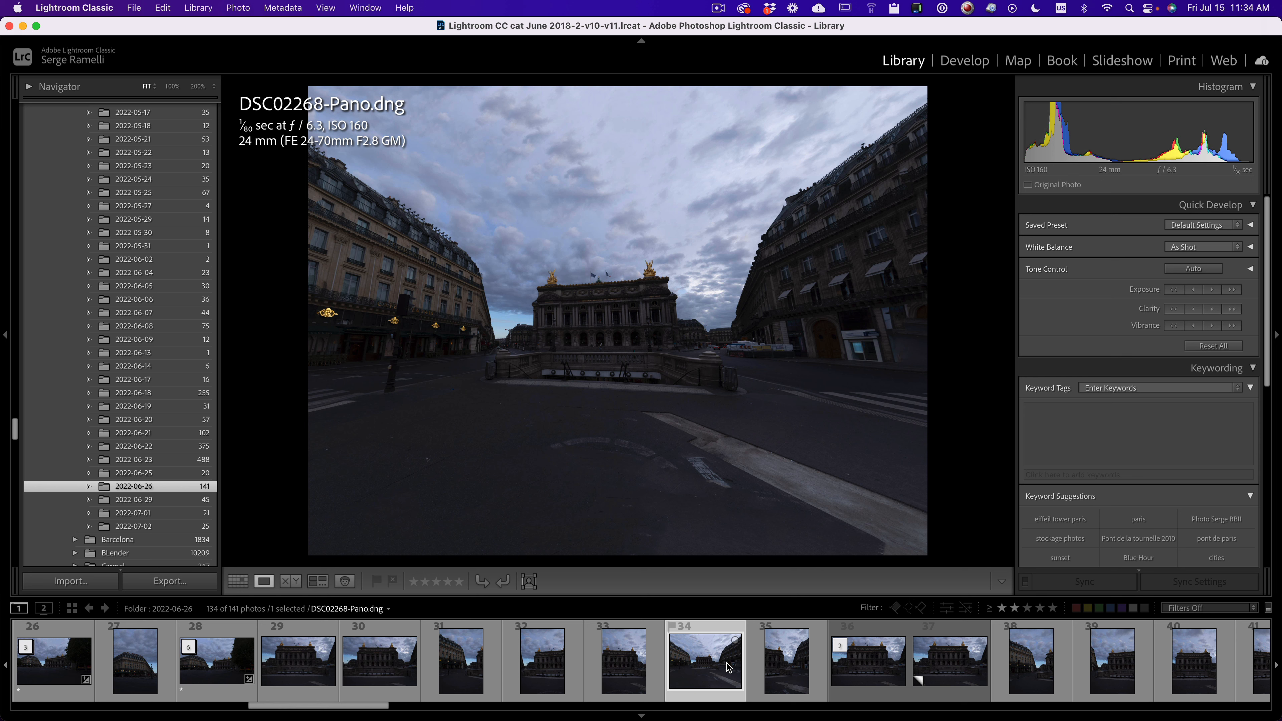
left_click_drag(386, 707, 420, 712)
left_click(529, 674)
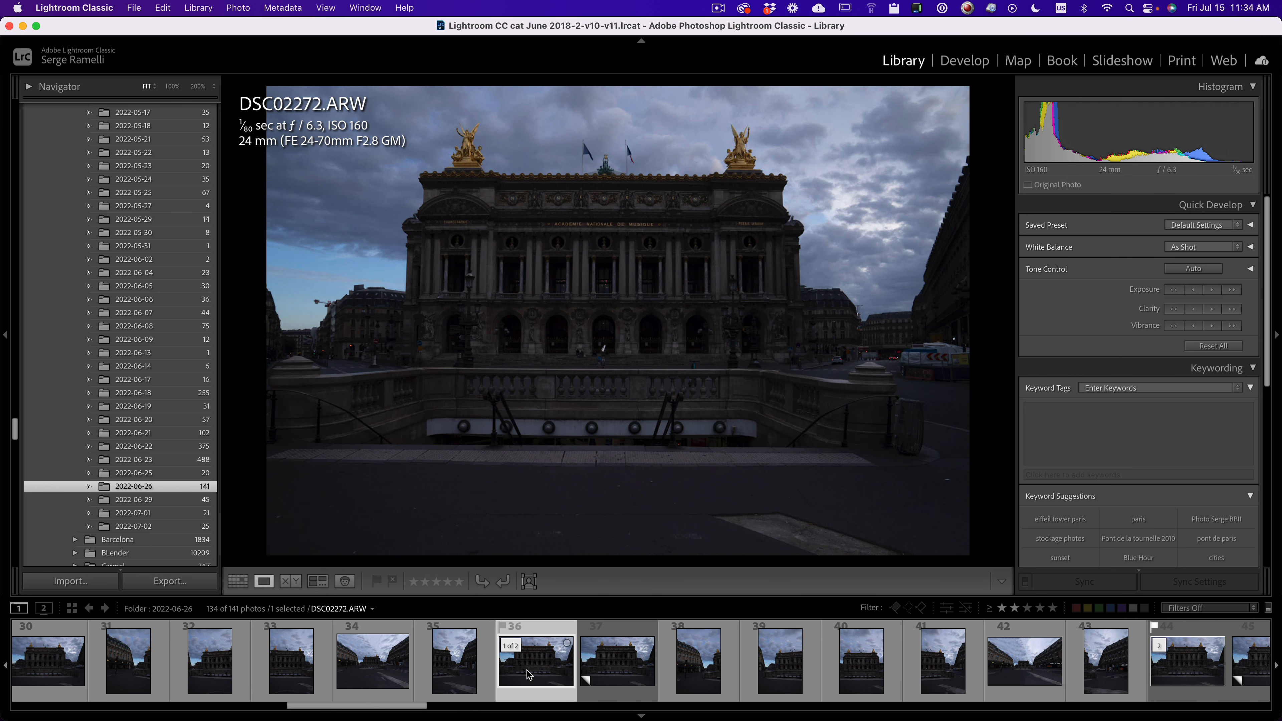
Step: Compare DSC02272.ARW with its virtual copy and rate the original DSC02272.ARW one star
left_click(585, 674)
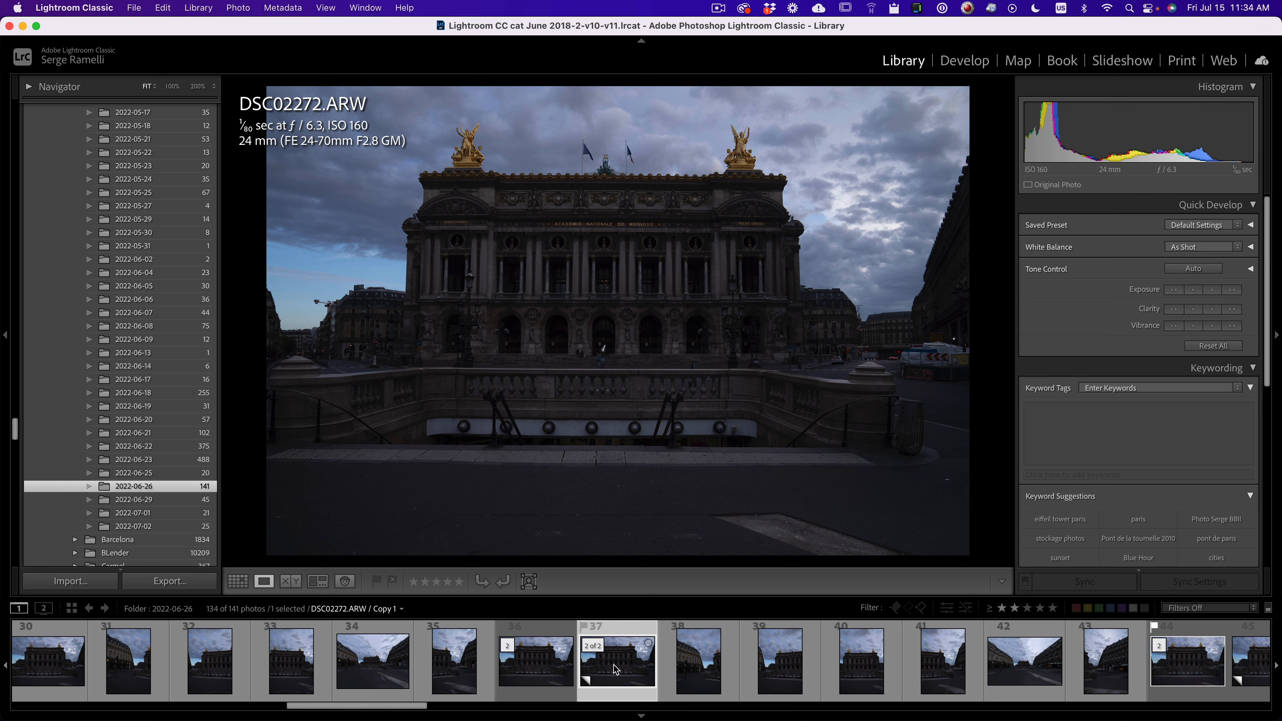
left_click(531, 672)
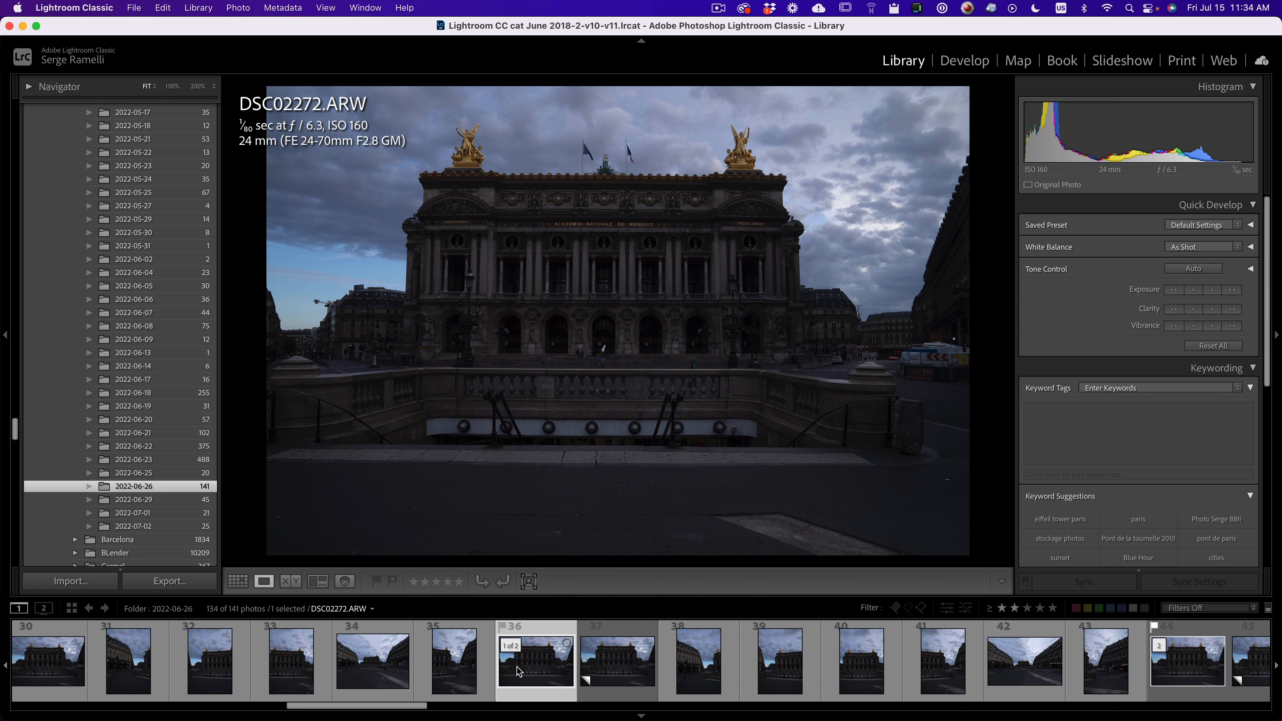
key("1")
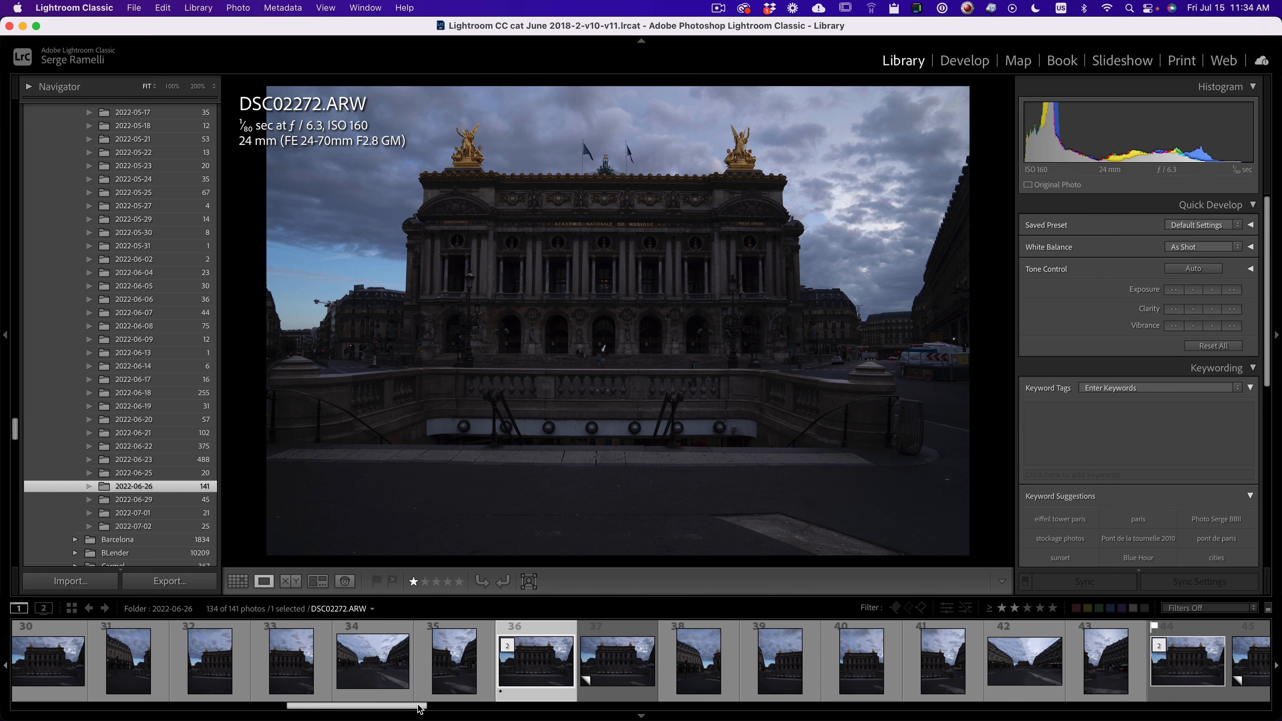
Step: Examine the opera frame DSC02278.ARW with its virtual copy and the column frames from DSC02279.ARW to DSC02283.ARW
left_click_drag(420, 708, 479, 707)
left_click(663, 679)
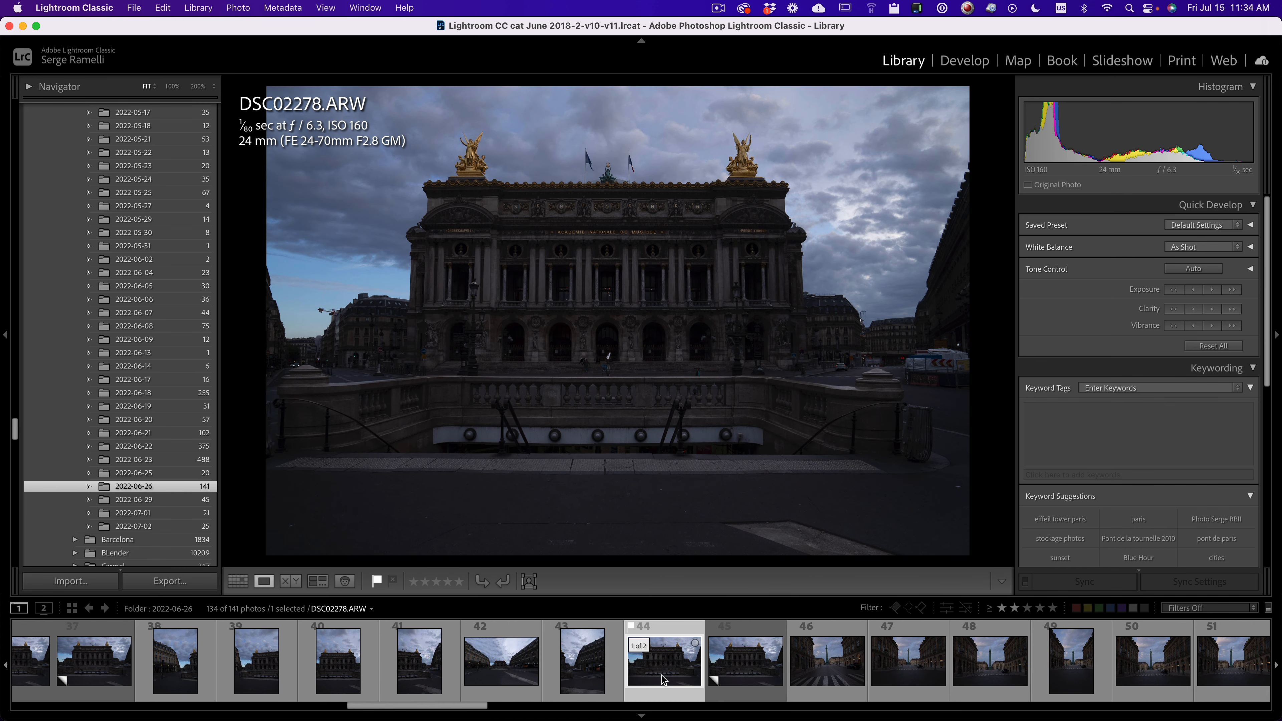
left_click(739, 677)
left_click(820, 671)
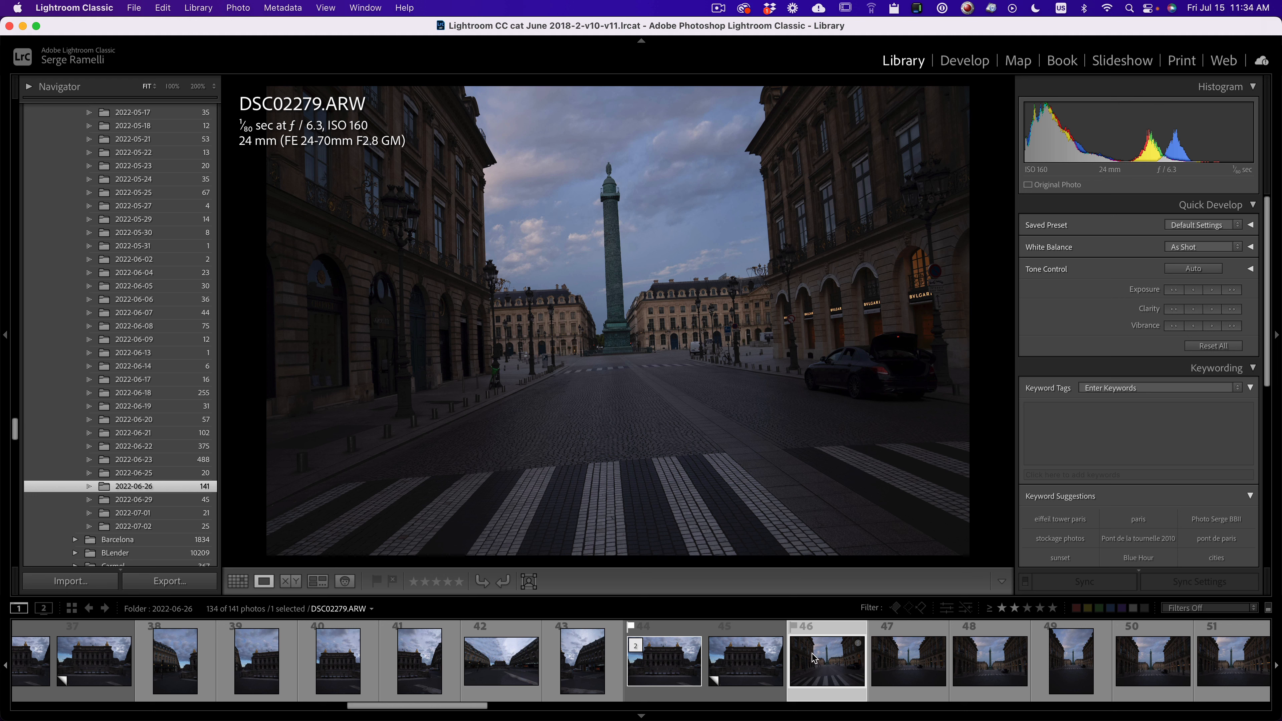
left_click(899, 667)
left_click(964, 672)
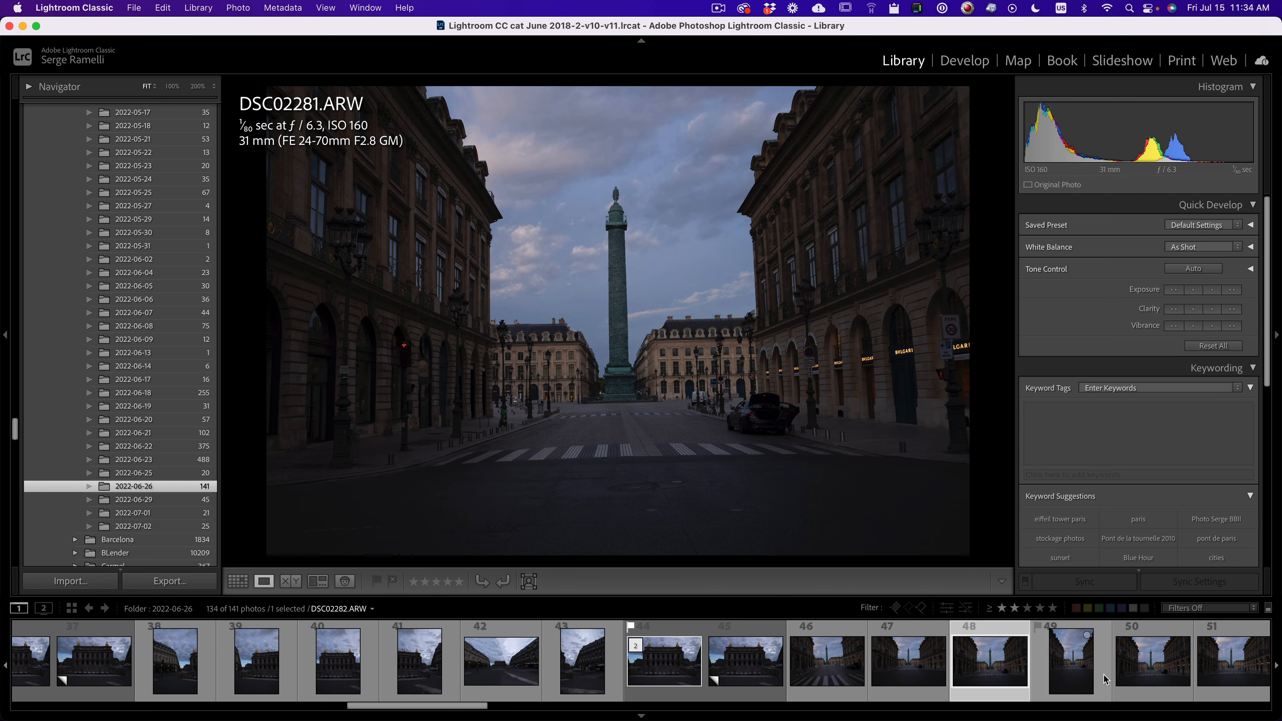
left_click_drag(435, 706, 501, 709)
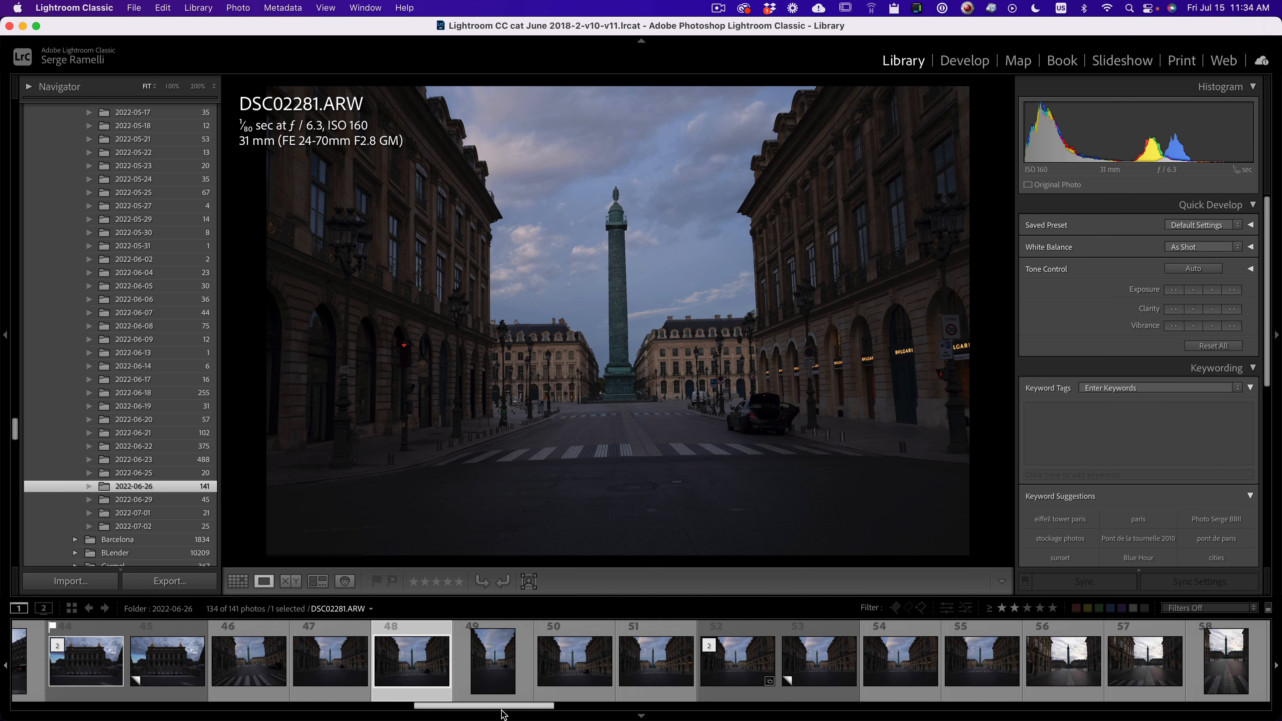
left_click(560, 678)
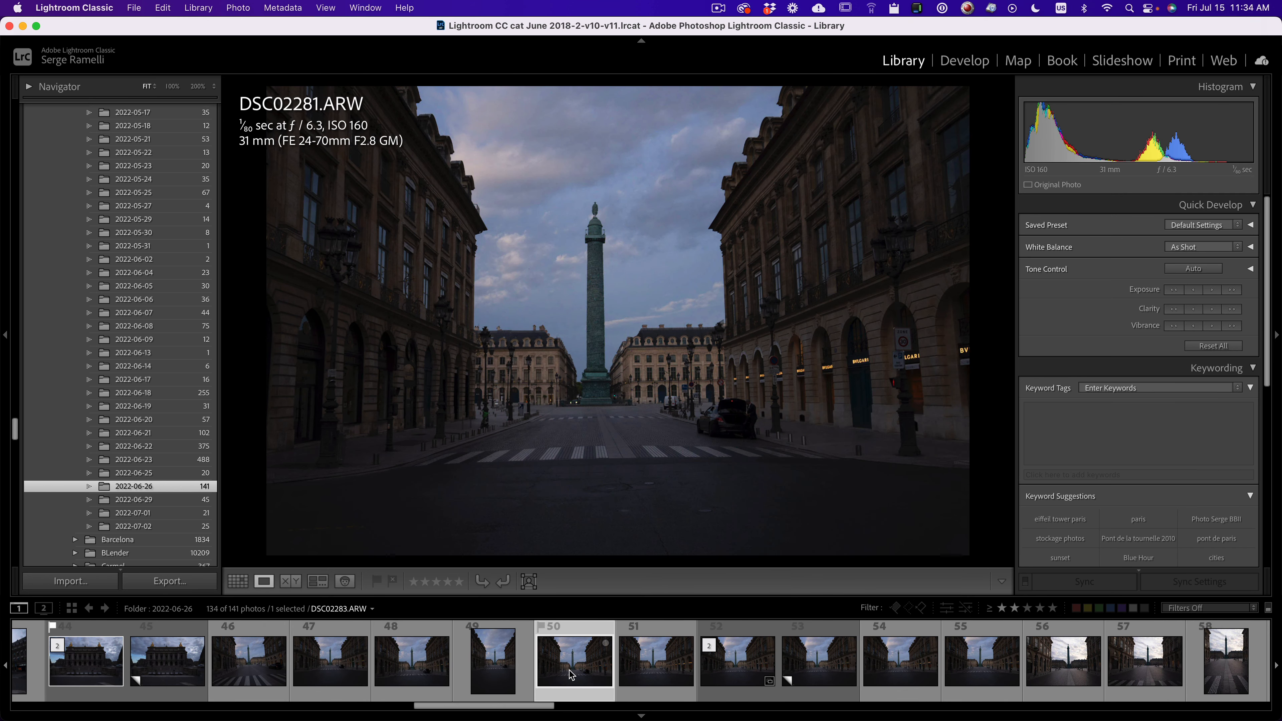
Step: Select the four similar frames from Place Vendome-02285.ARW to DSC02286.ARW and show them in Survey view without the surrounding panels
left_click(721, 671)
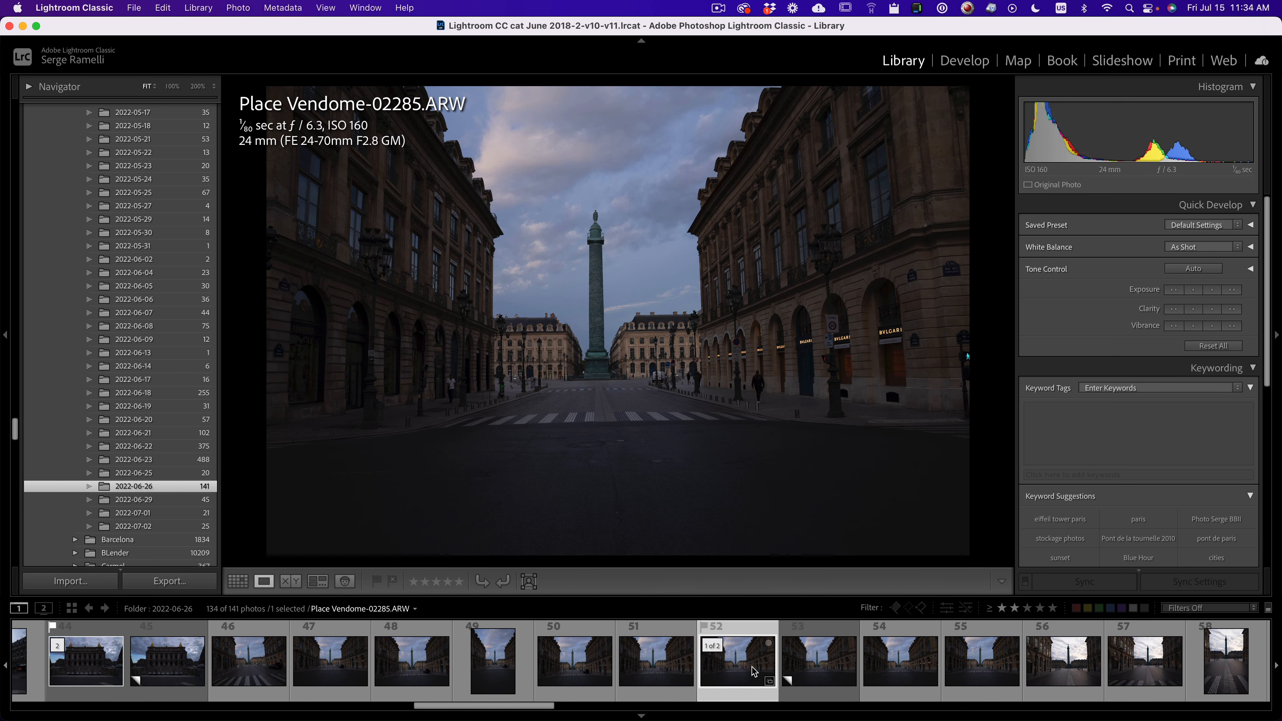
left_click(799, 662)
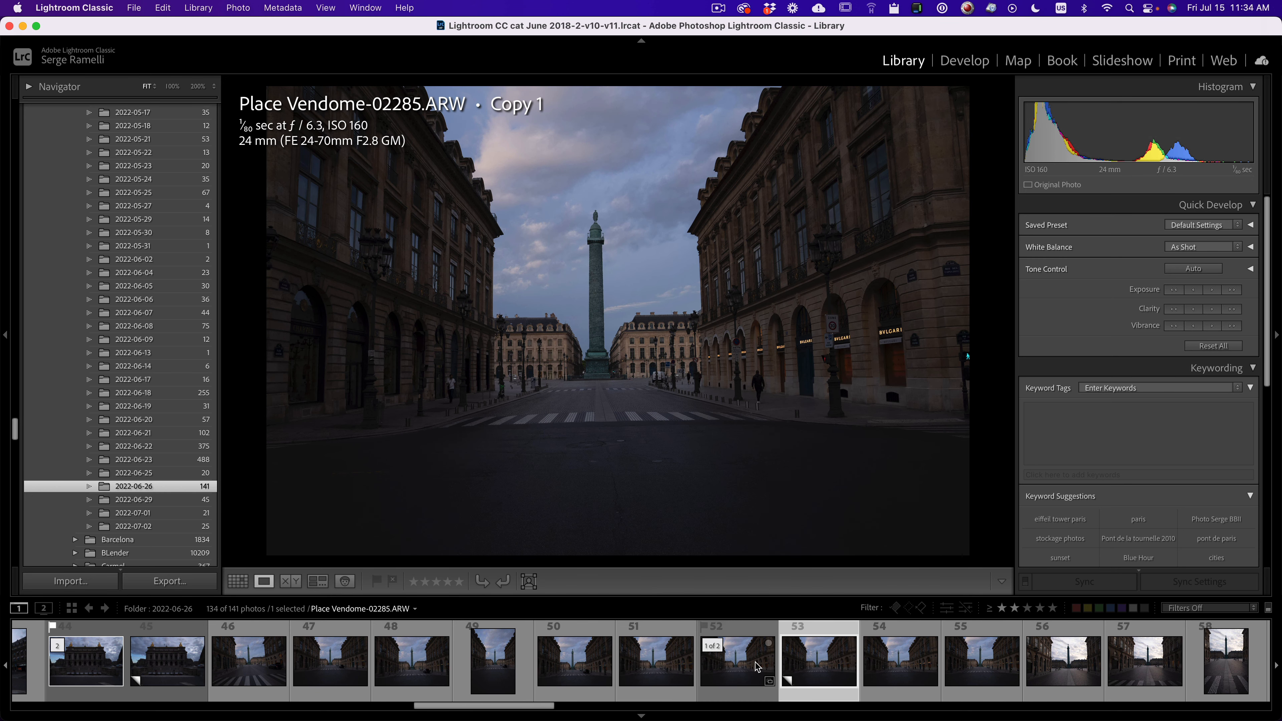
left_click(743, 661)
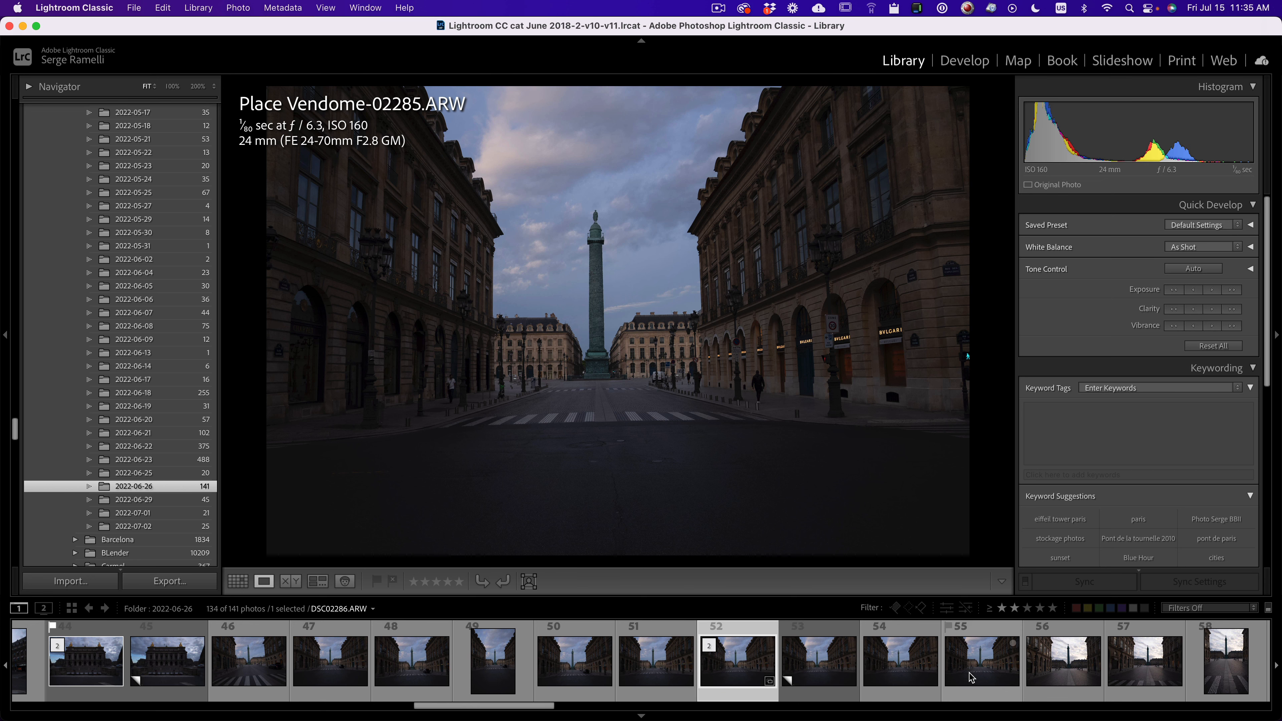
left_click(983, 676, "shift")
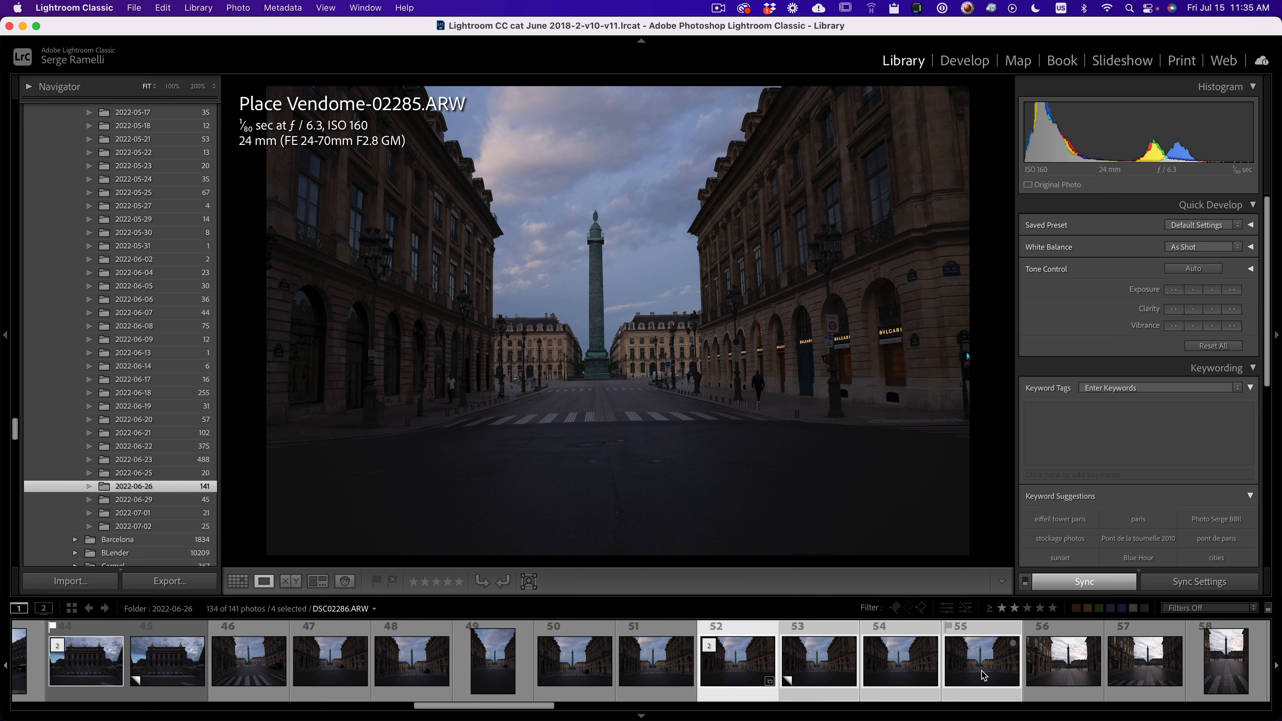
key("n")
key("shift+Tab")
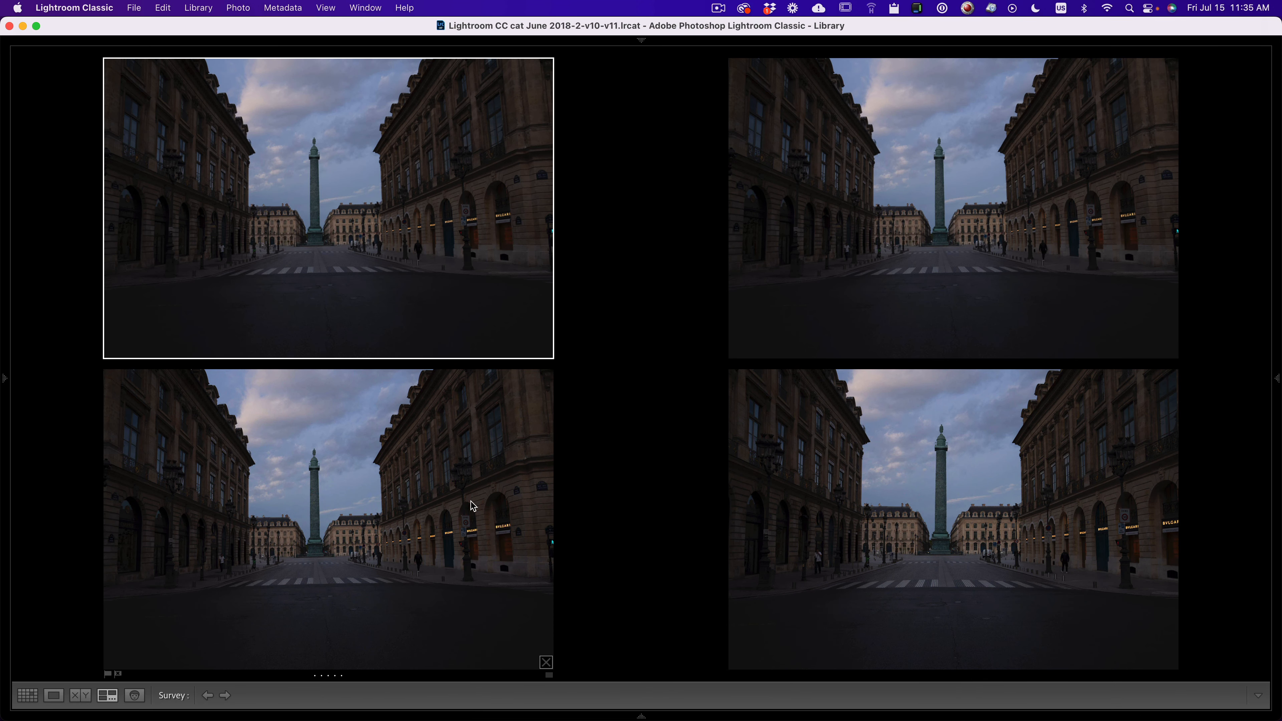
Step: Compare the surveyed column frames and rate Place Vendome-02285.ARW one star
left_click(432, 529)
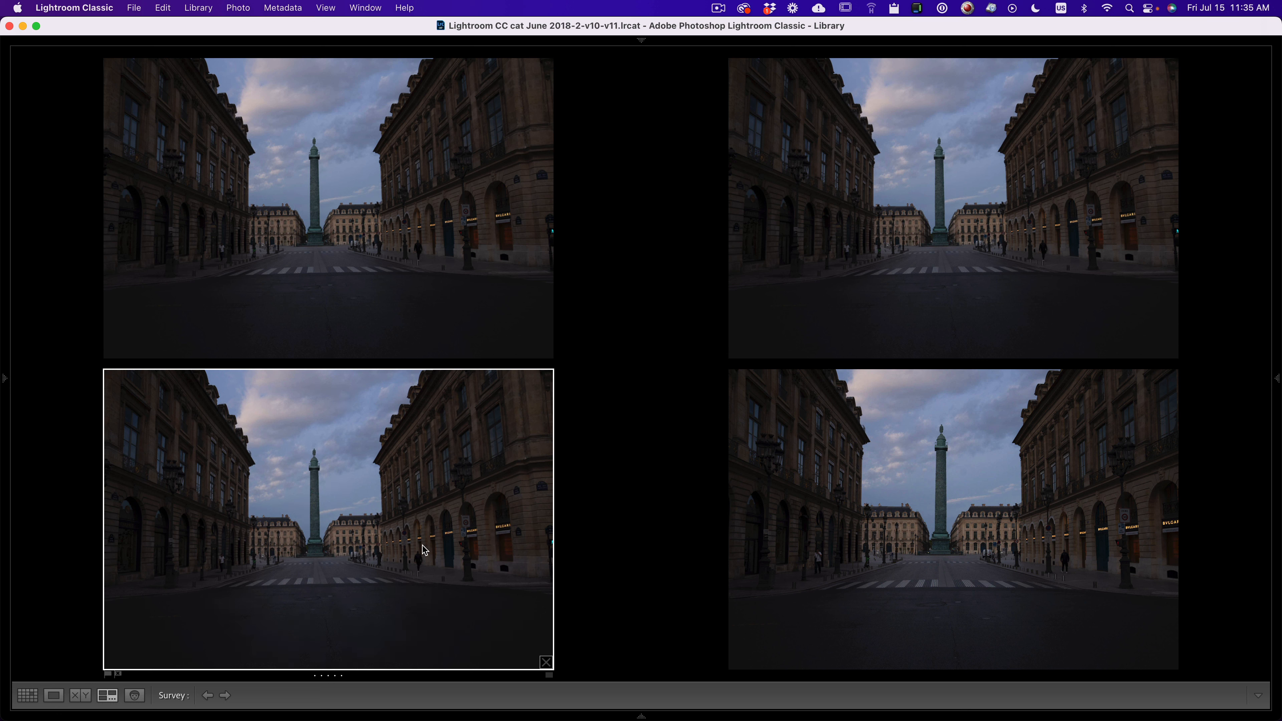
left_click(415, 278)
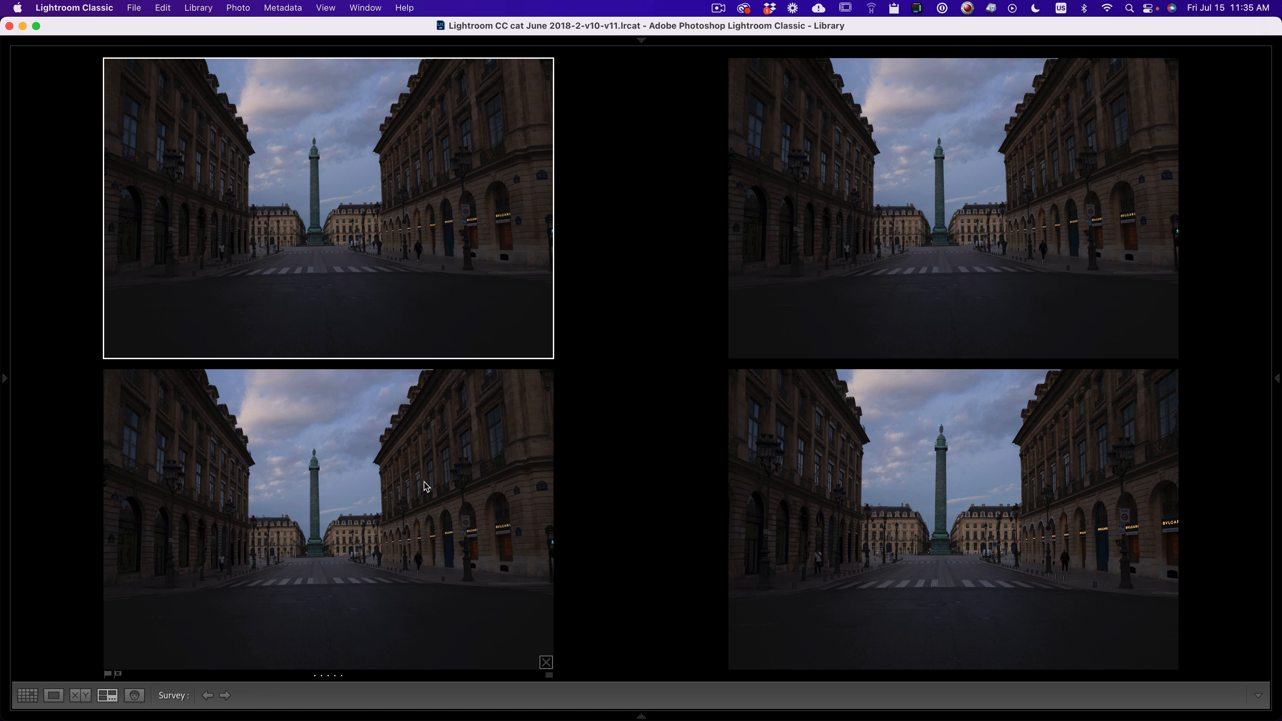
key("1")
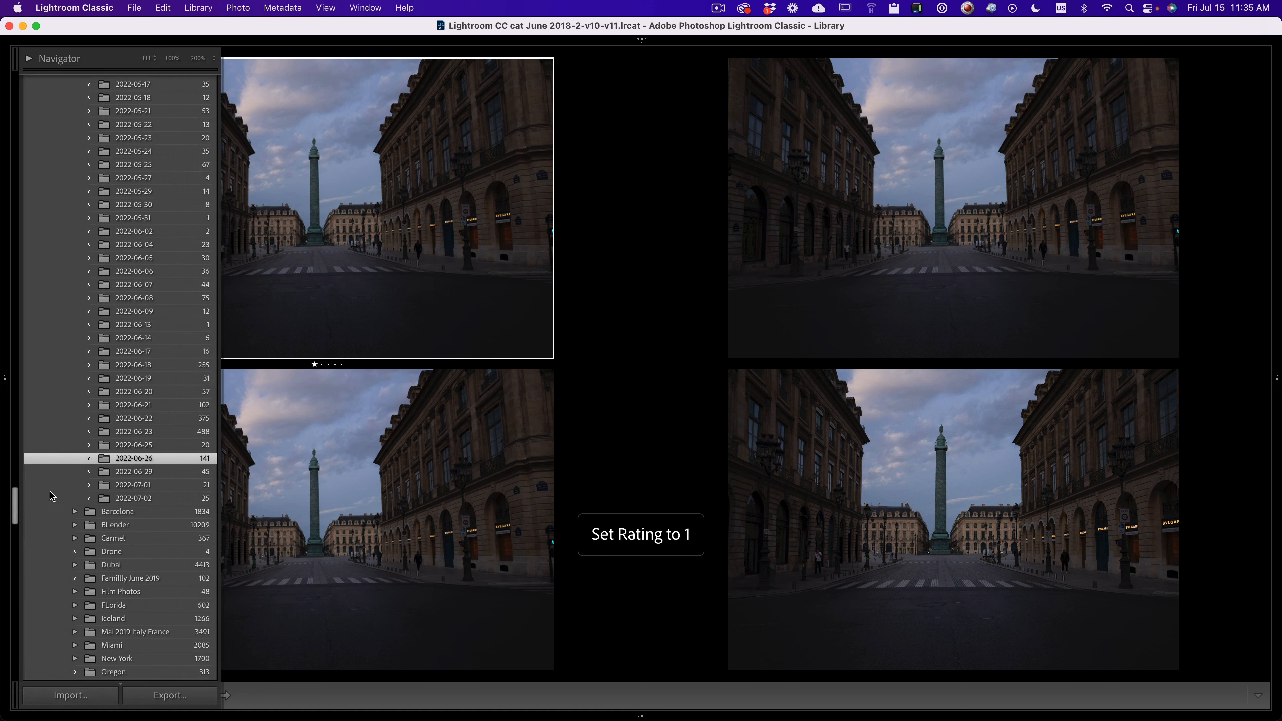
Step: Bring back the filmstrip and display the brighter column frame DSC02287.ARW in Loupe view
left_click(1025, 715)
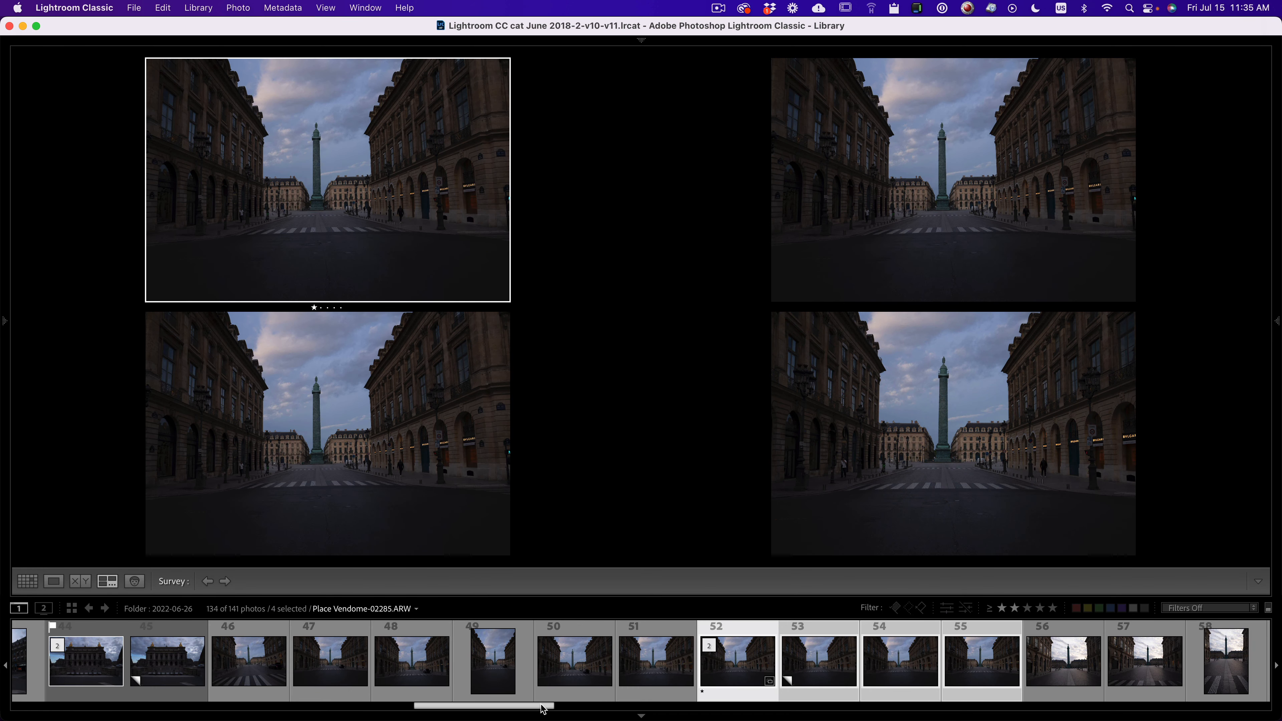
left_click_drag(542, 707, 601, 707)
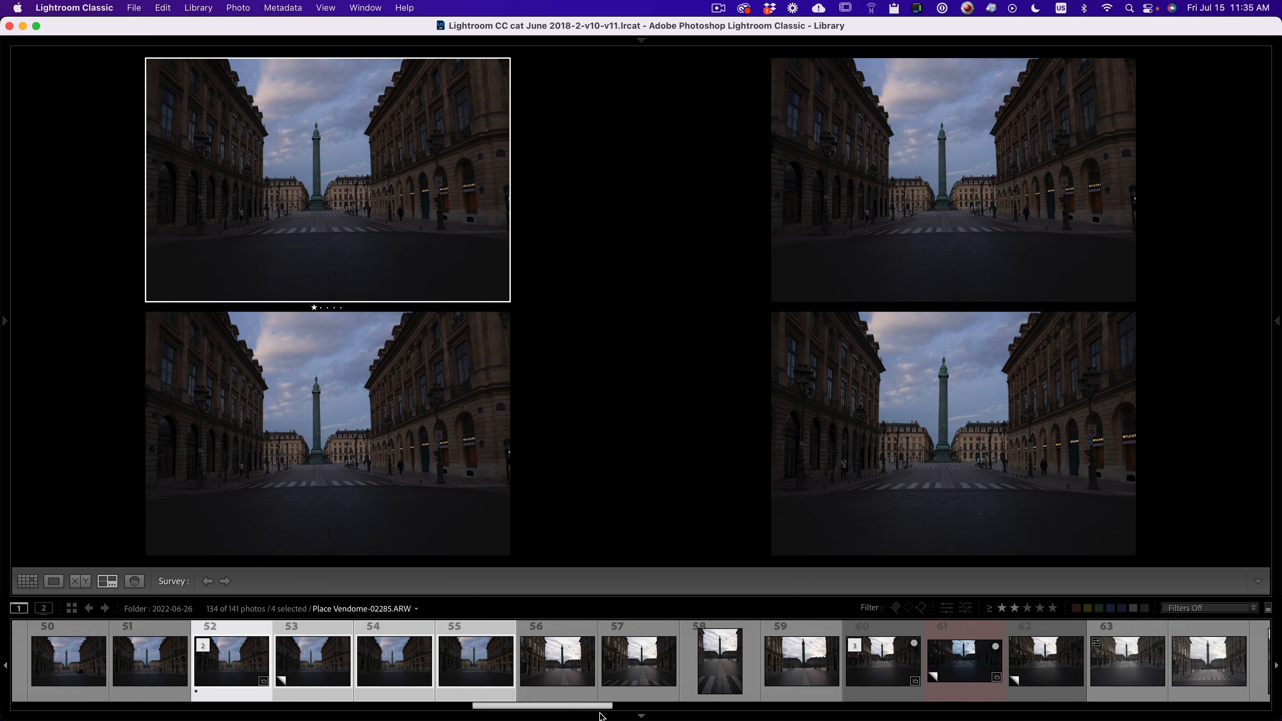
left_click(572, 679)
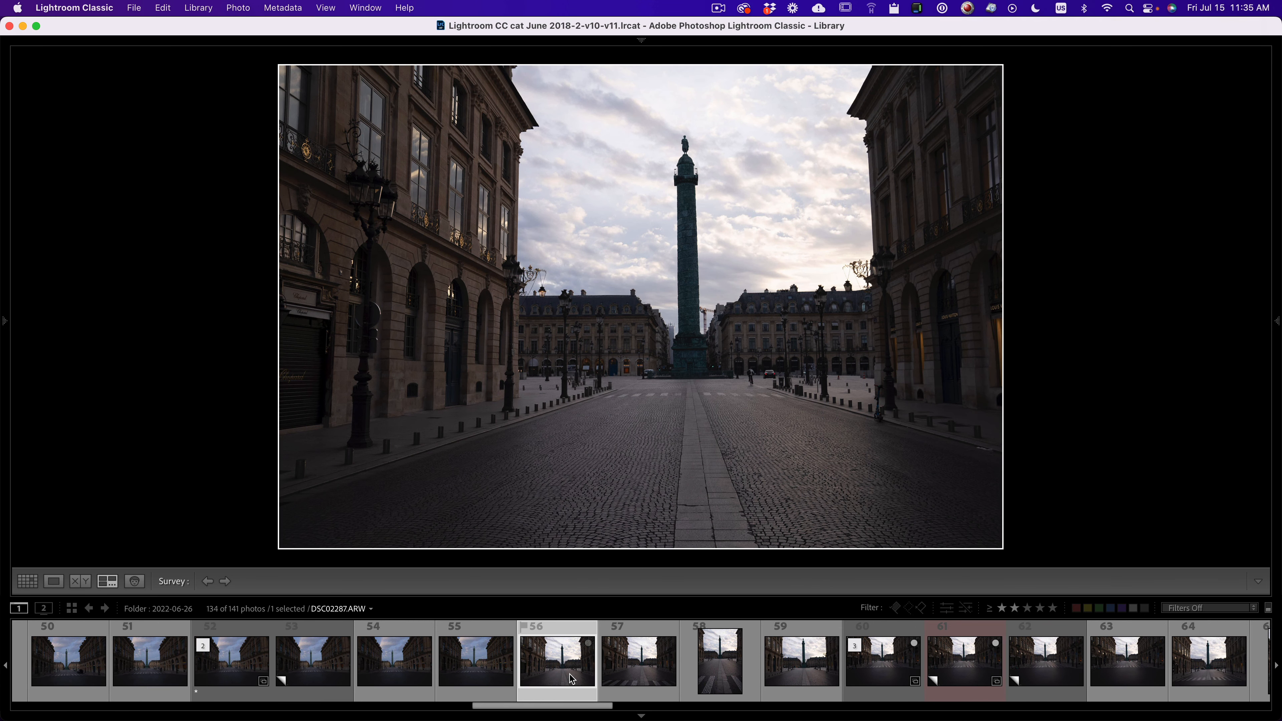
left_click(637, 678)
left_click(588, 677)
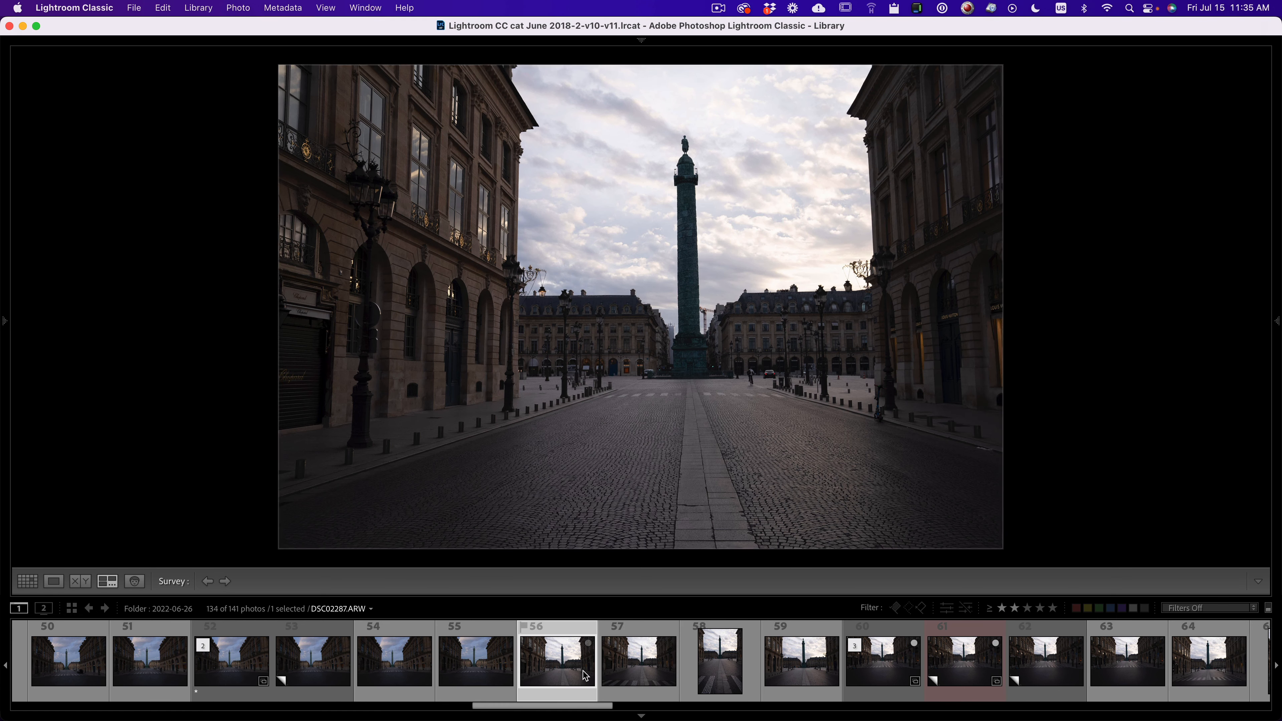
key("e")
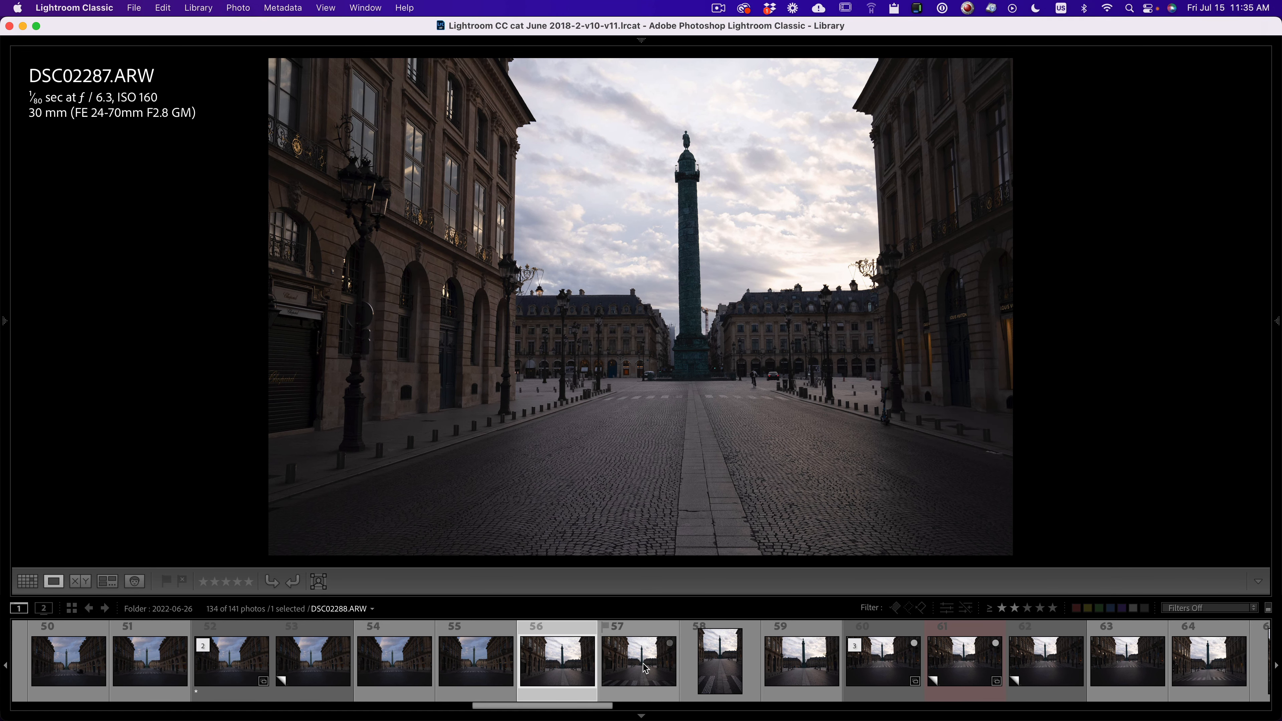
Step: Compare the column frames DSC02287.ARW and DSC02288.ARW with the vertical frame DSC02289.ARW
left_click(605, 672)
left_click(569, 672)
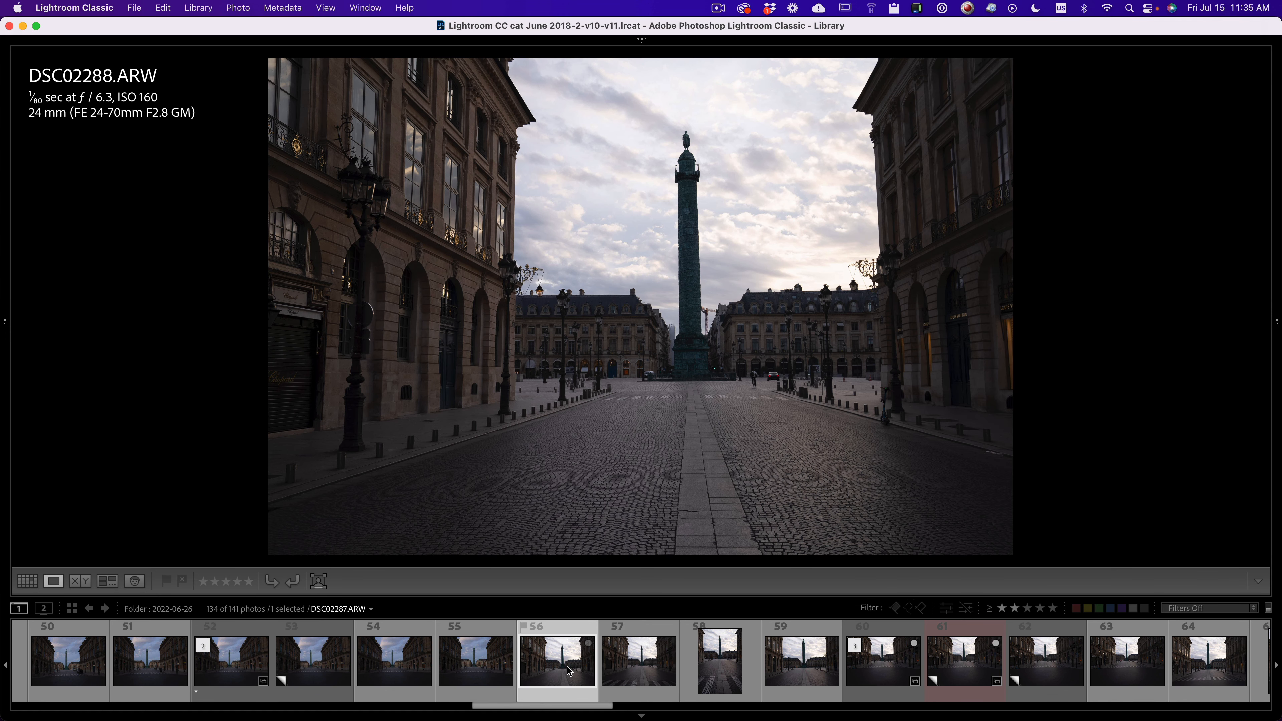
left_click(654, 674)
left_click(724, 676)
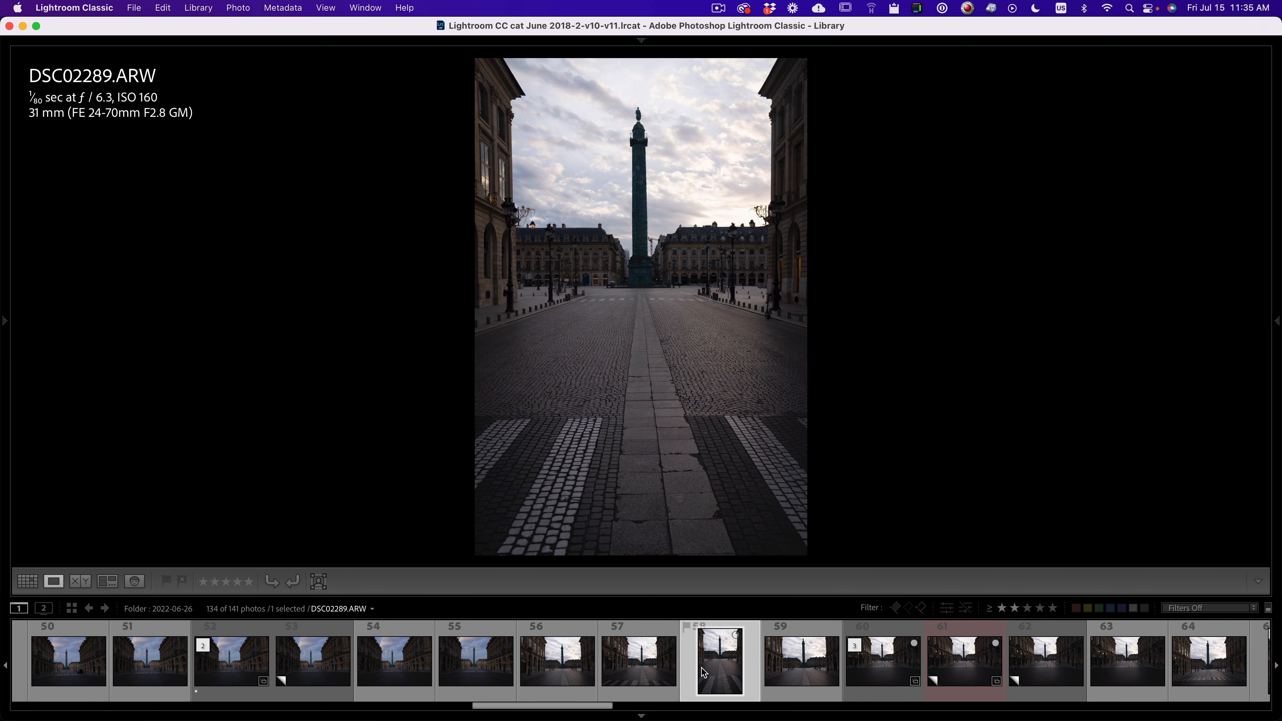
left_click(557, 662)
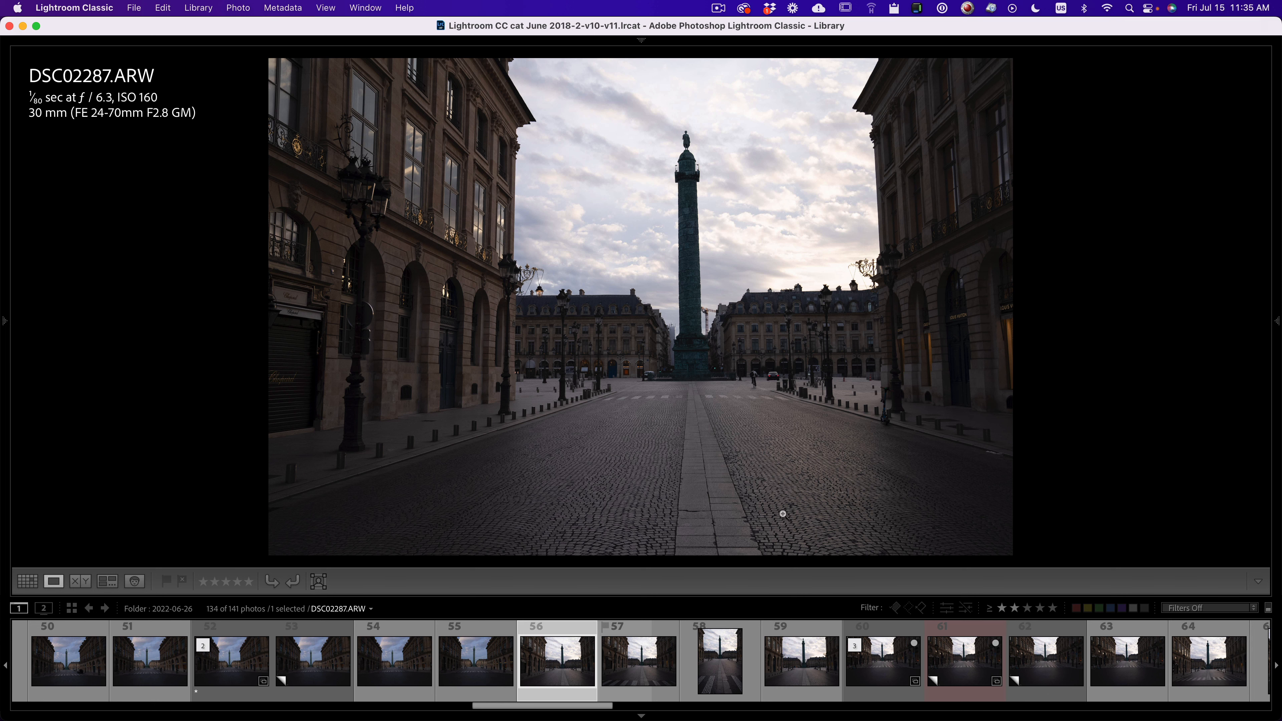
left_click(656, 667)
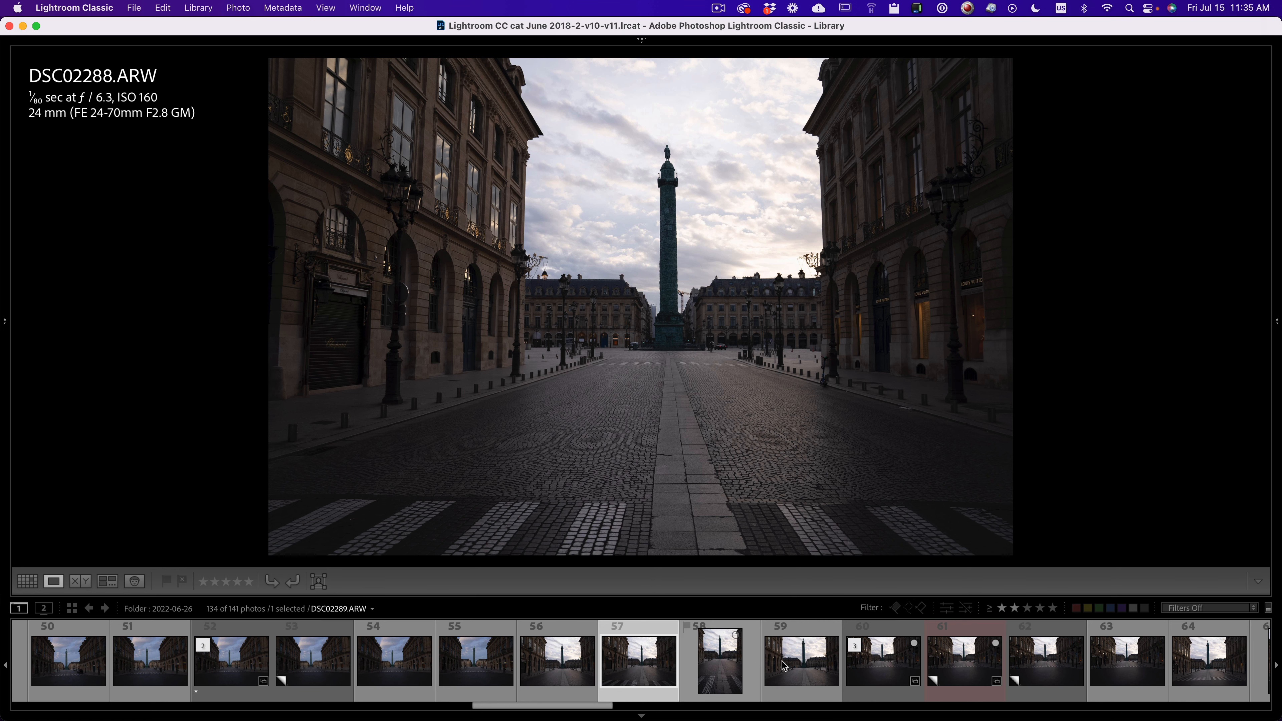
Step: Examine Place Vendome-1.ARW with a close-up of the scooter, its two virtual copies and the neighbouring frames up to DSC02292.ARW
left_click(803, 664)
left_click(886, 674)
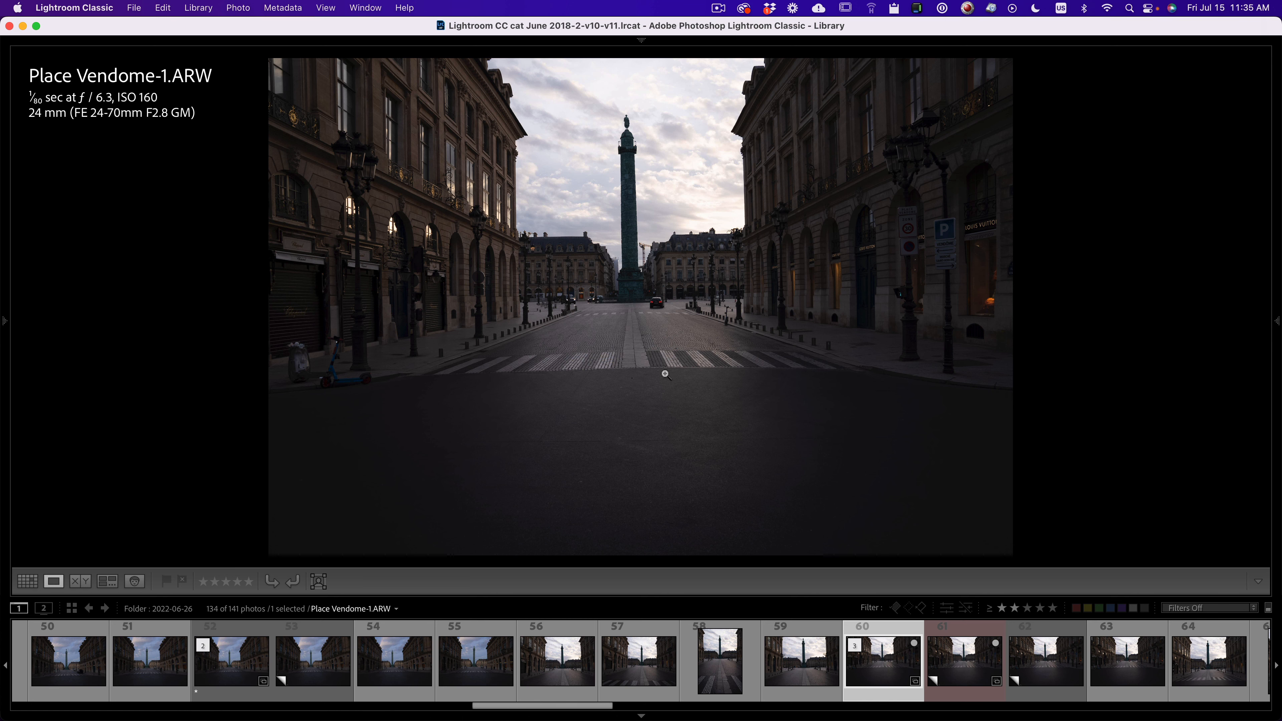
left_click(336, 360)
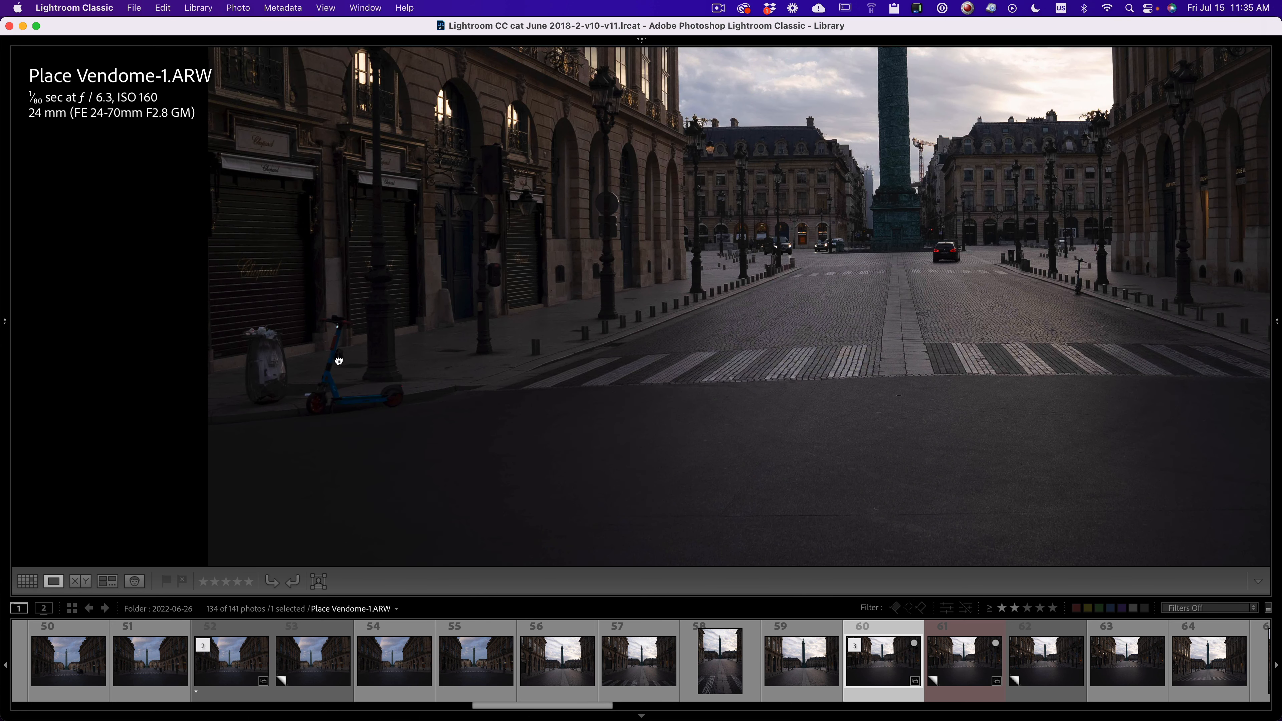
left_click(338, 360)
left_click(969, 671)
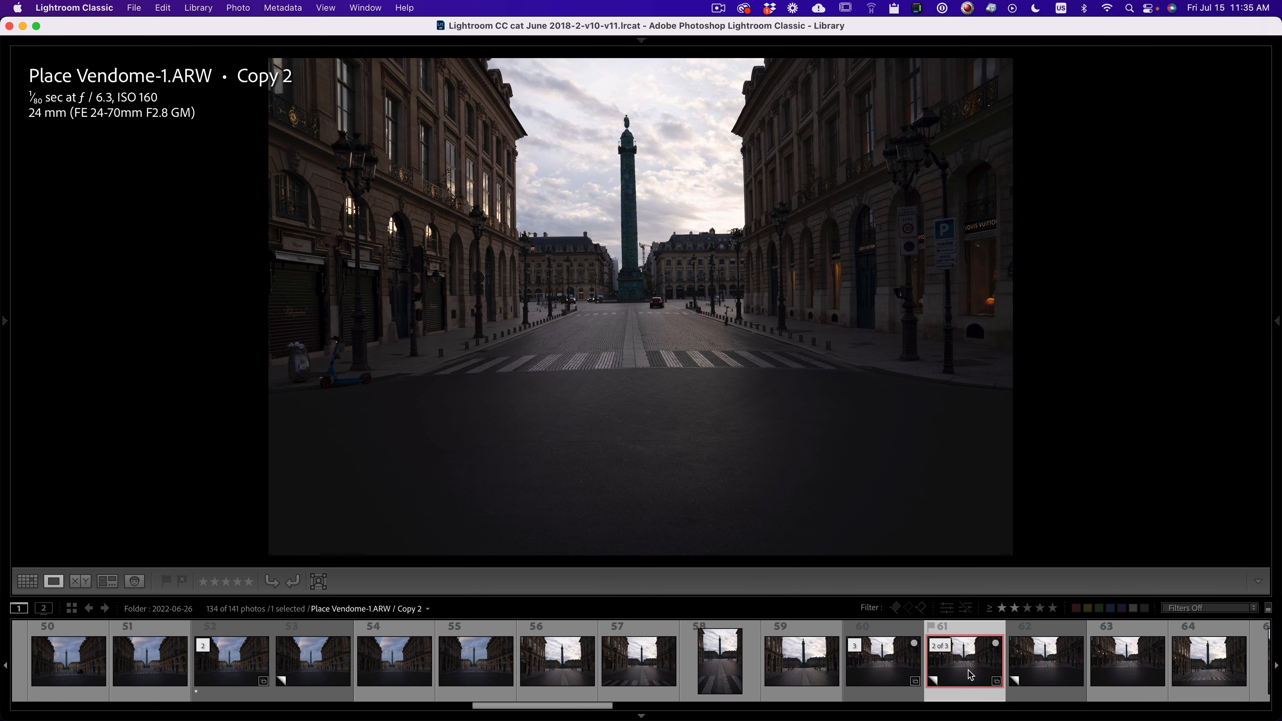
left_click(1041, 670)
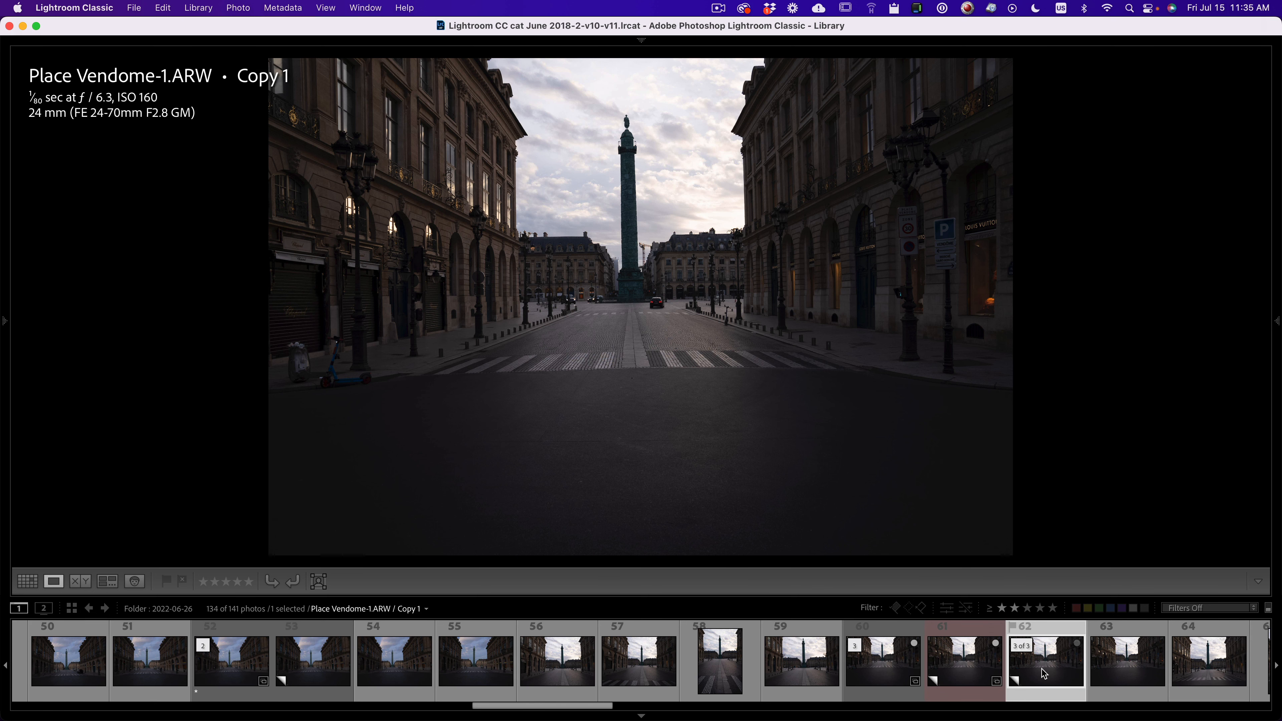
left_click(1108, 666)
left_click(1204, 666)
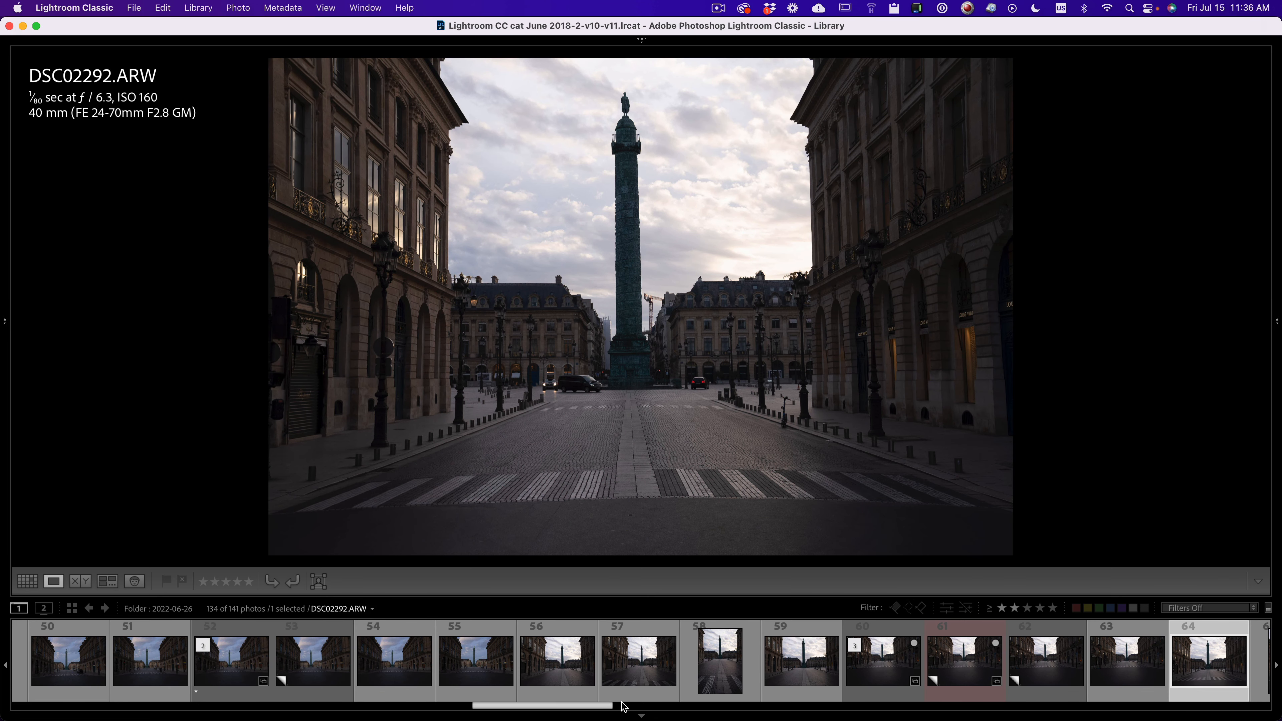
Step: Collapse the DSC02295.ARW stack and compare the crosswalk pedestrian frames DSC02294.ARW, DSC02295.ARW and DSC02296.ARW
scroll(606, 710, "right", 1)
left_click_drag(606, 710, 667, 710)
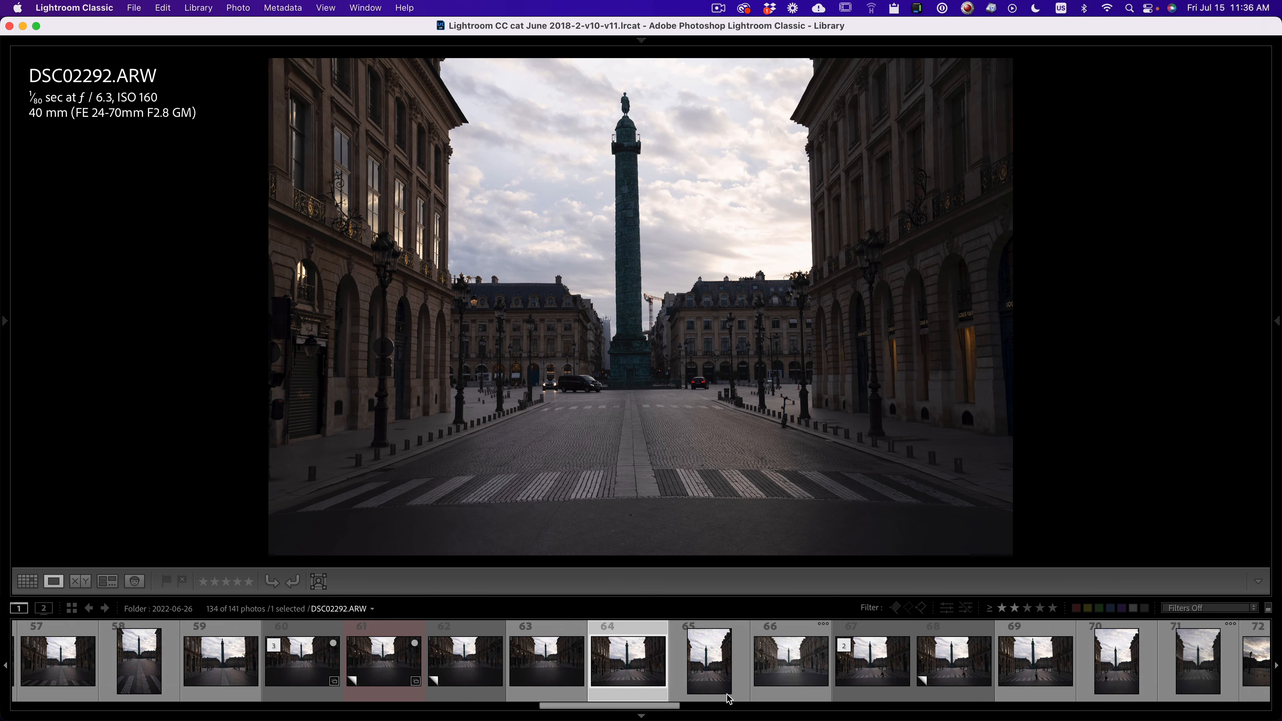
left_click(785, 674)
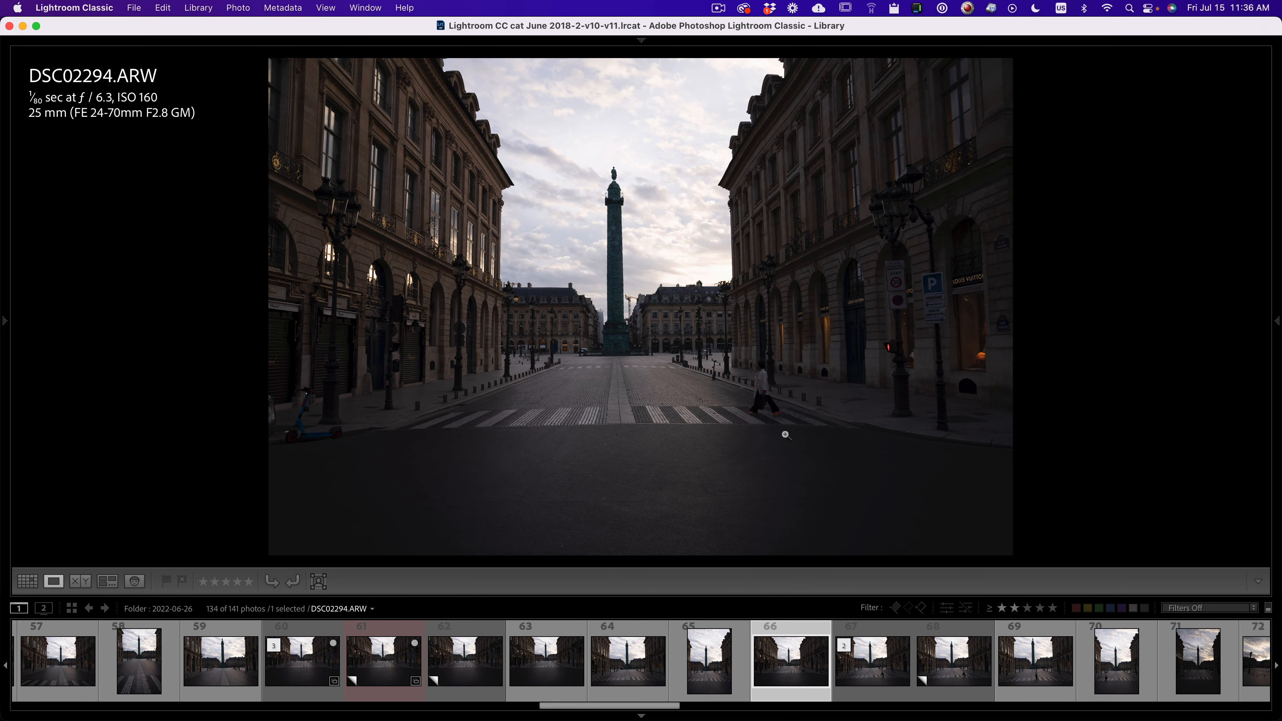
left_click(848, 646)
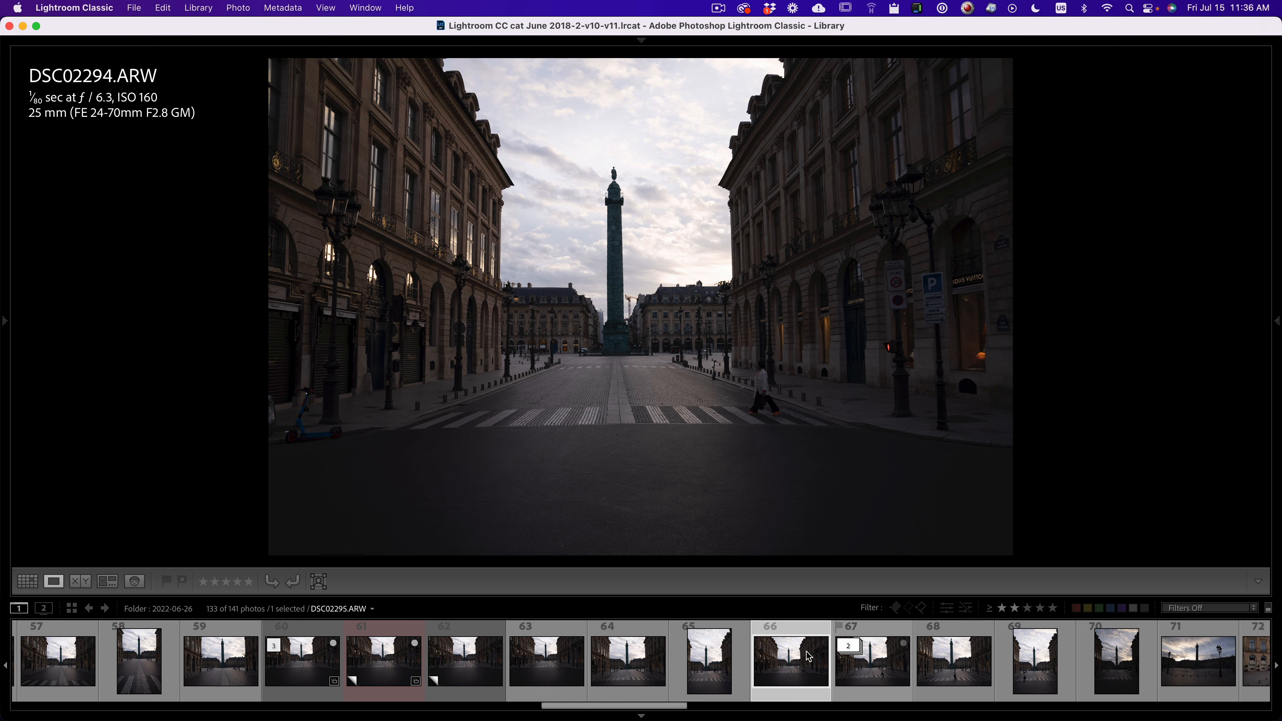
left_click(888, 677)
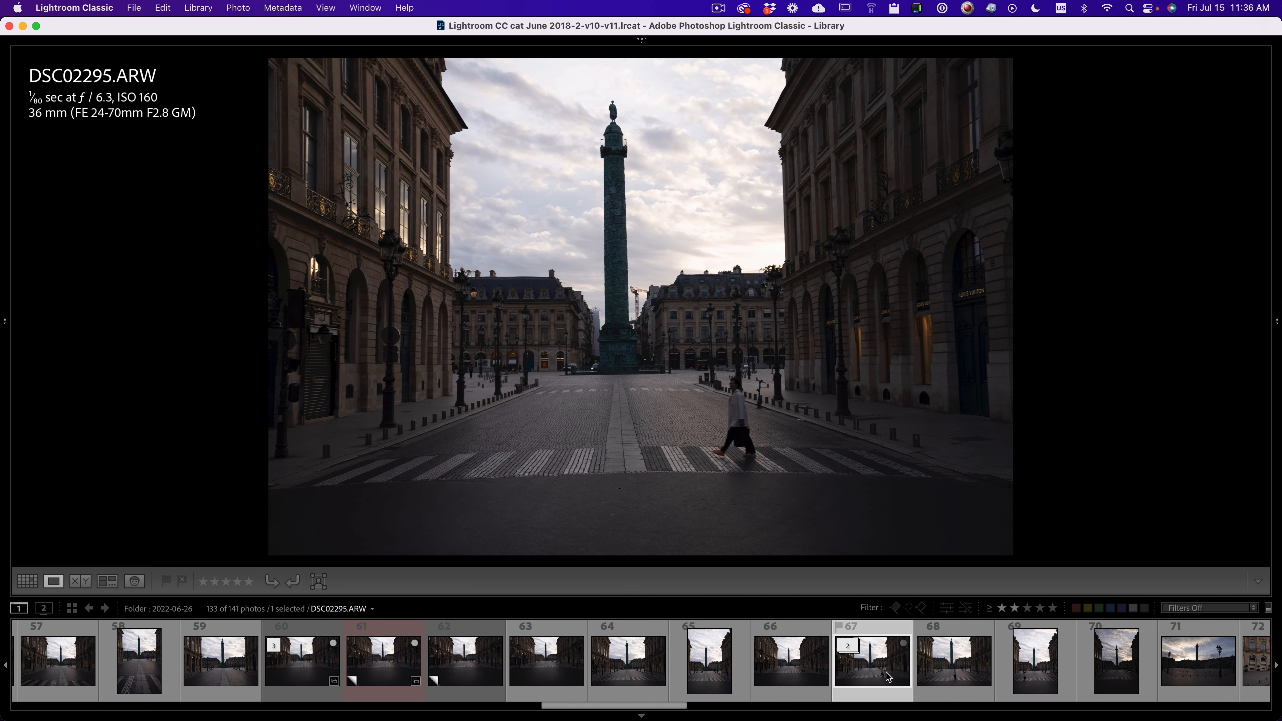
left_click(935, 676)
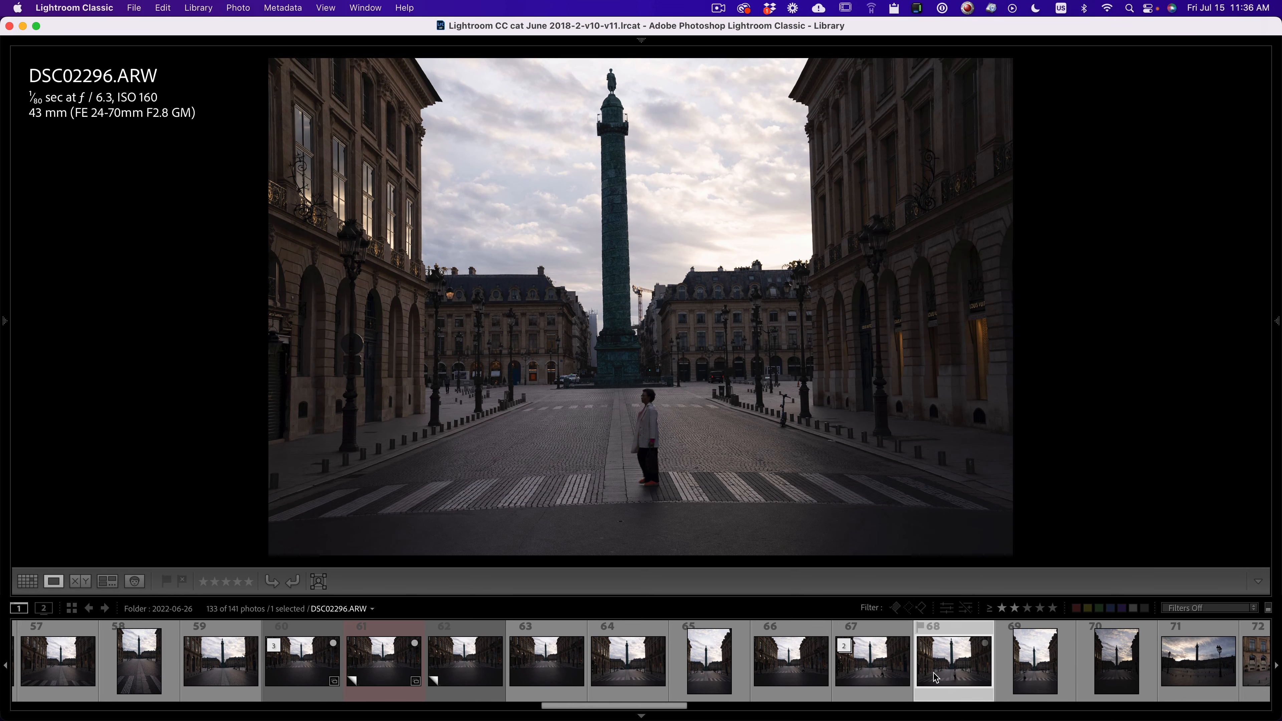
Step: Compare the crosswalk pedestrian frames DSC02295.ARW, DSC02296.ARW and DSC02297.ARW, inspecting the walking figure up close in the first two
left_click(654, 422)
left_click(652, 421)
left_click(884, 675)
left_click(757, 412)
left_click(745, 408)
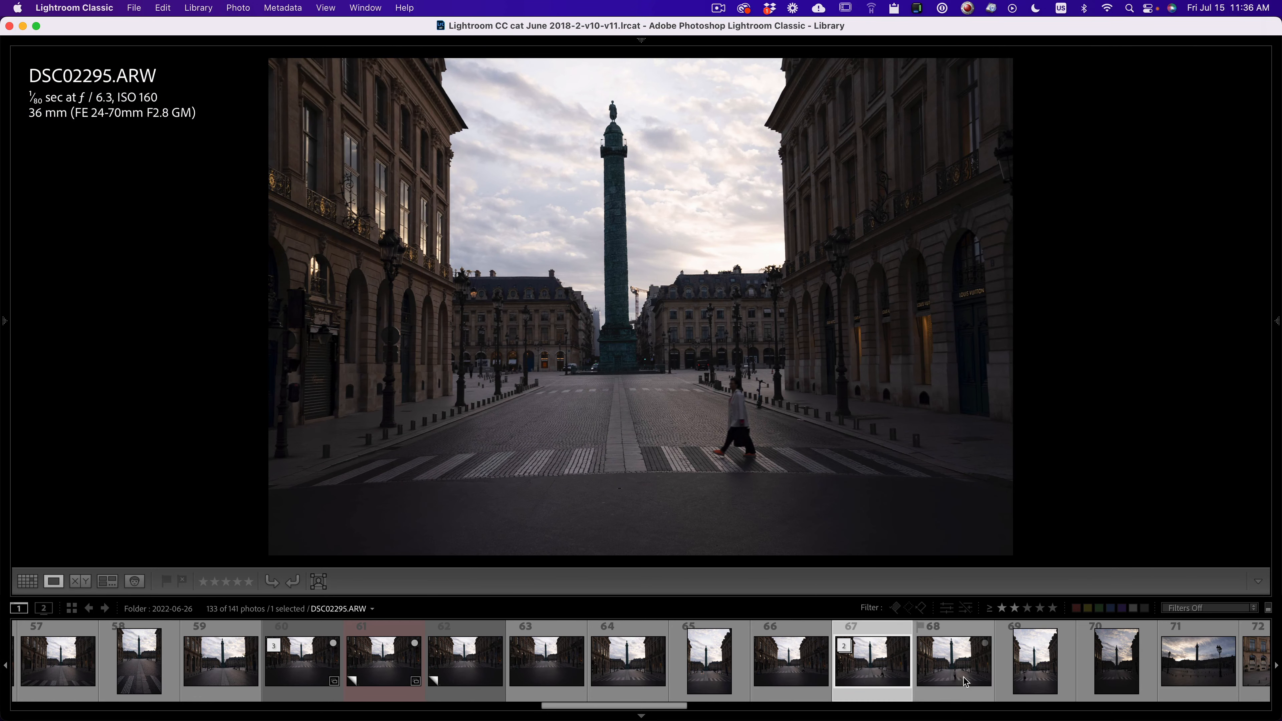
left_click(966, 677)
left_click(1057, 674)
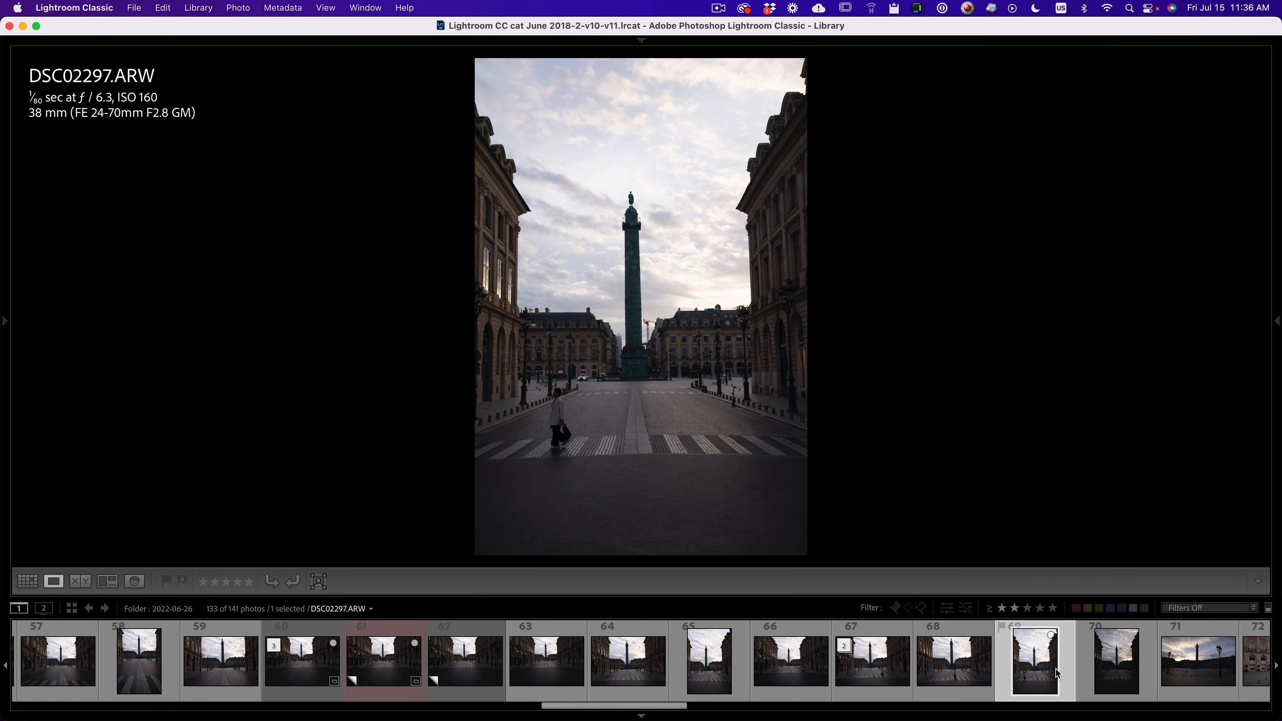
left_click(954, 661)
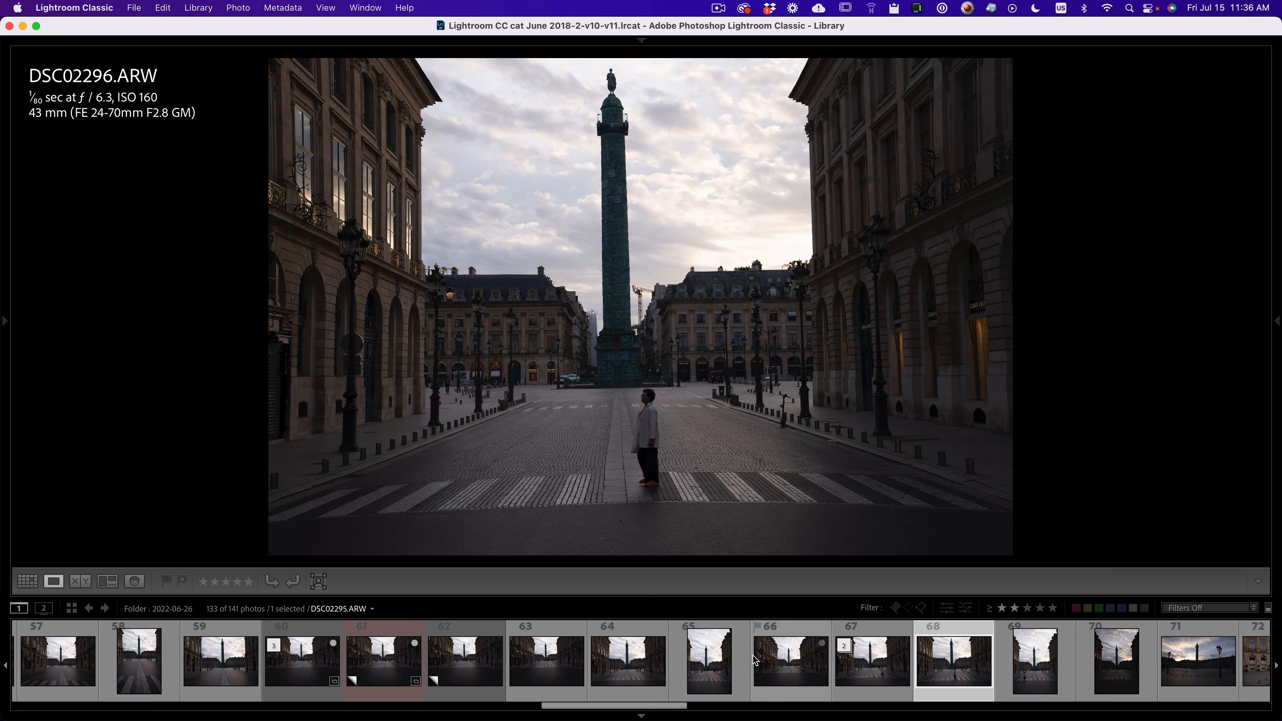
Step: Give one star to the empty crosswalk frame DSC02292.ARW and the centred pedestrian frame DSC02296.ARW
left_click(624, 661)
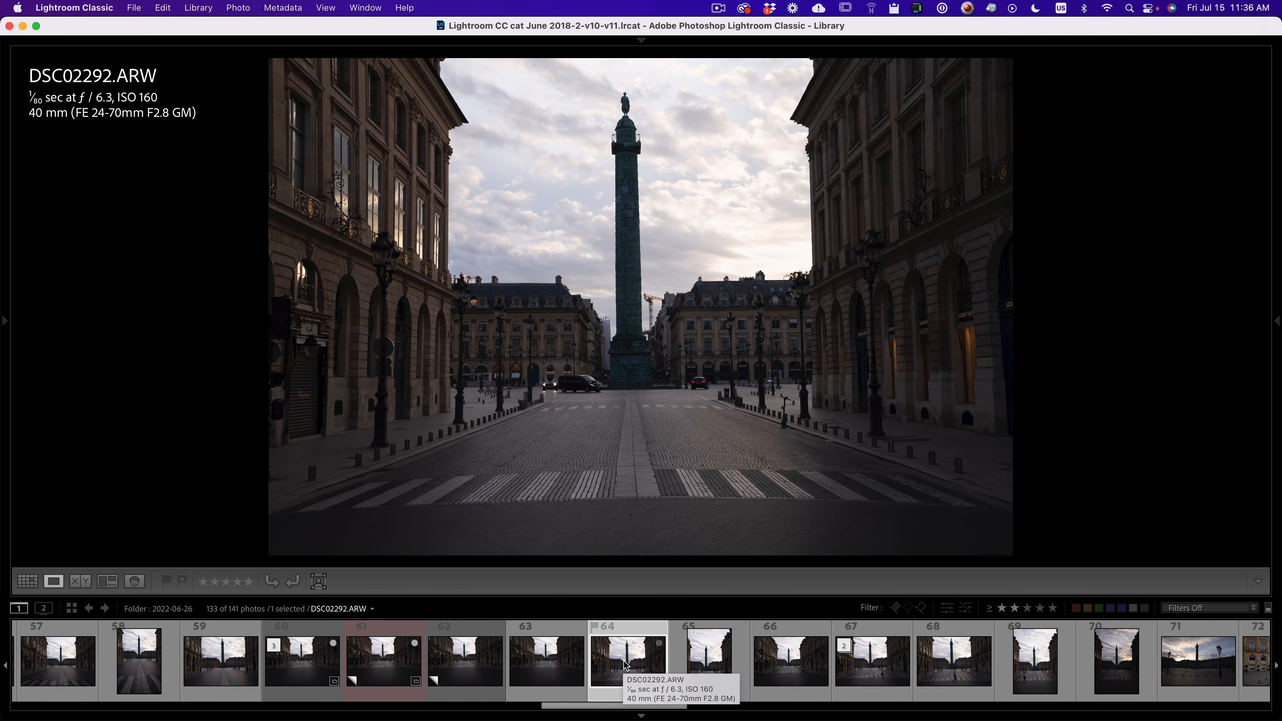
key("1")
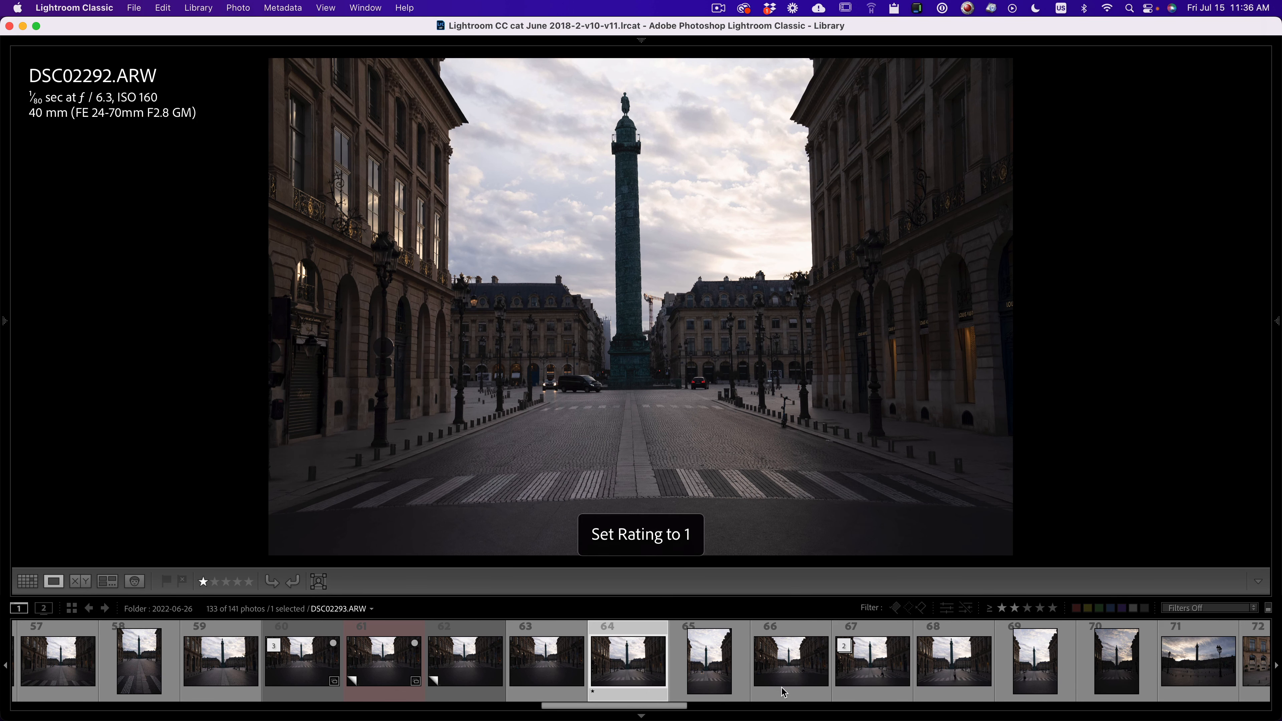
left_click(840, 671)
left_click(965, 680)
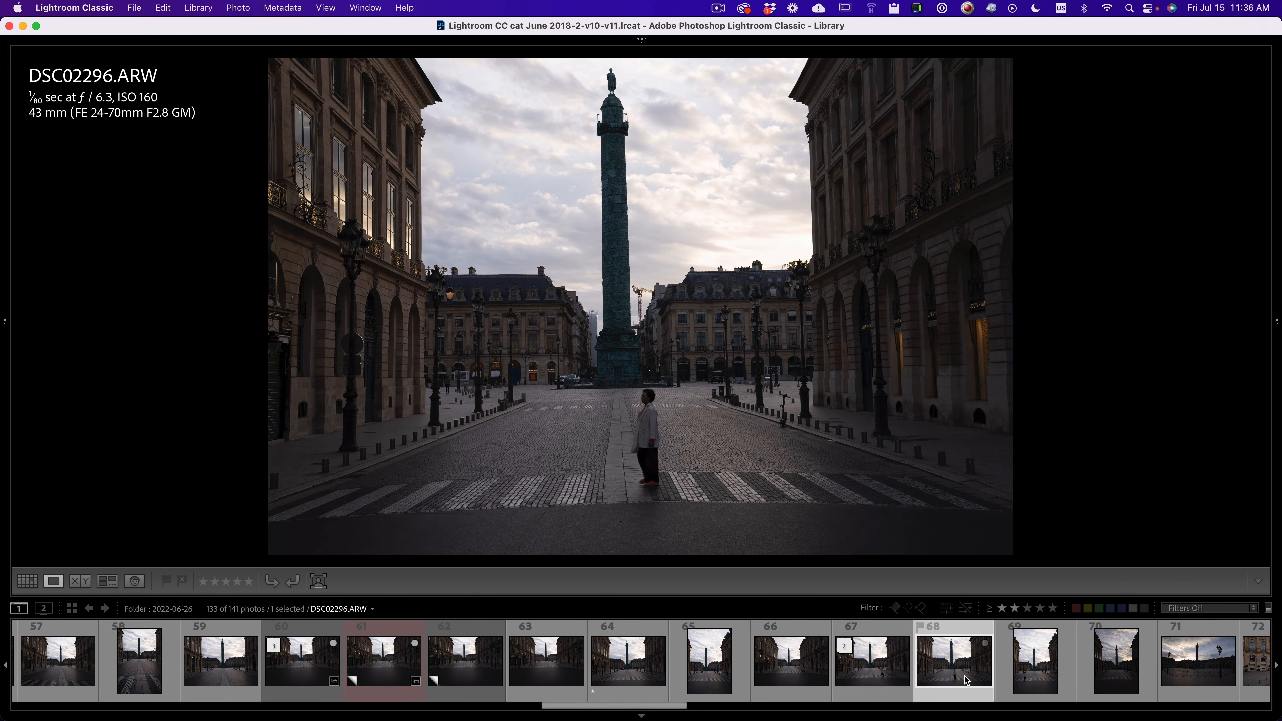
key("1")
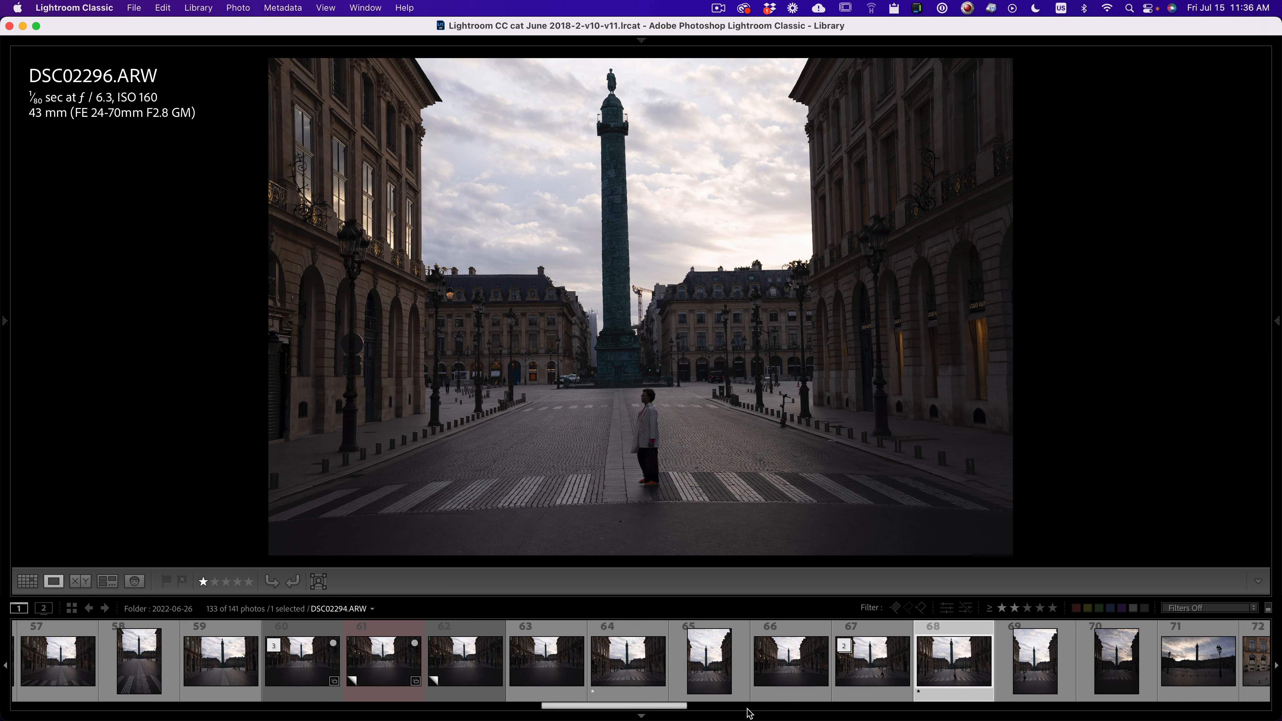
Step: Give one star to DSC02299.ARW, the wide square view with the column between street lamps
left_click_drag(685, 708, 737, 711)
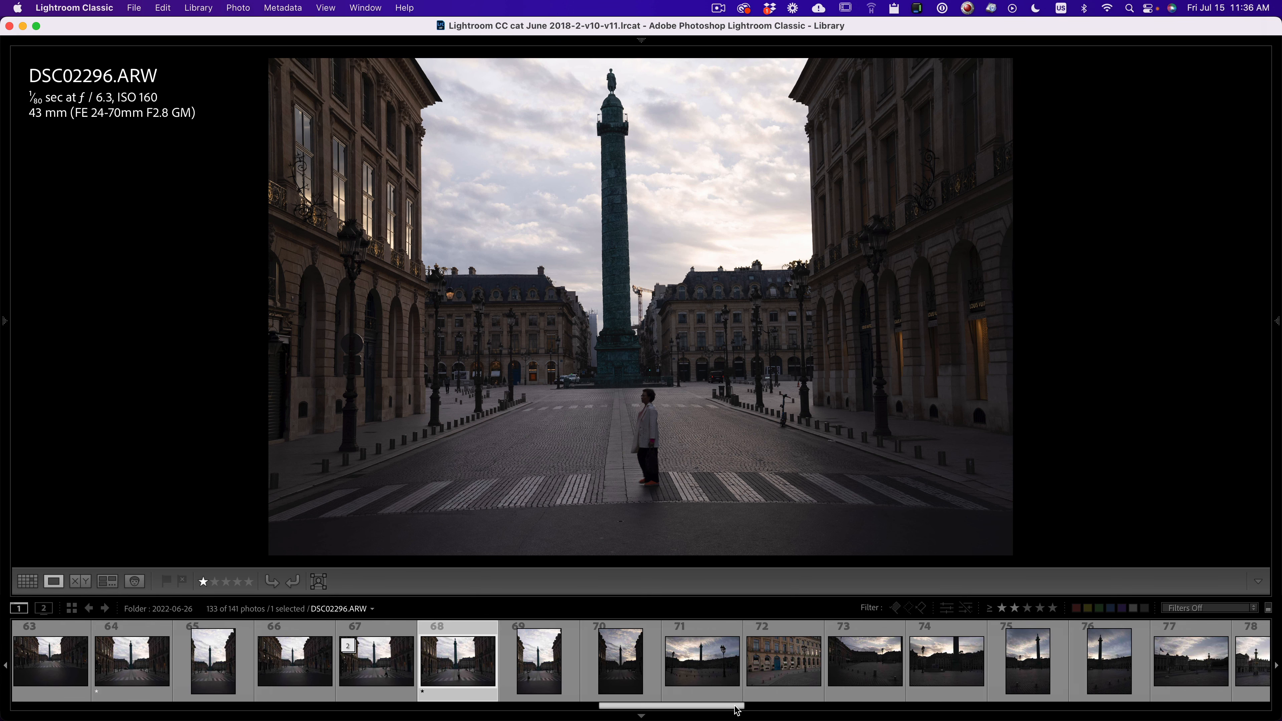
left_click(707, 676)
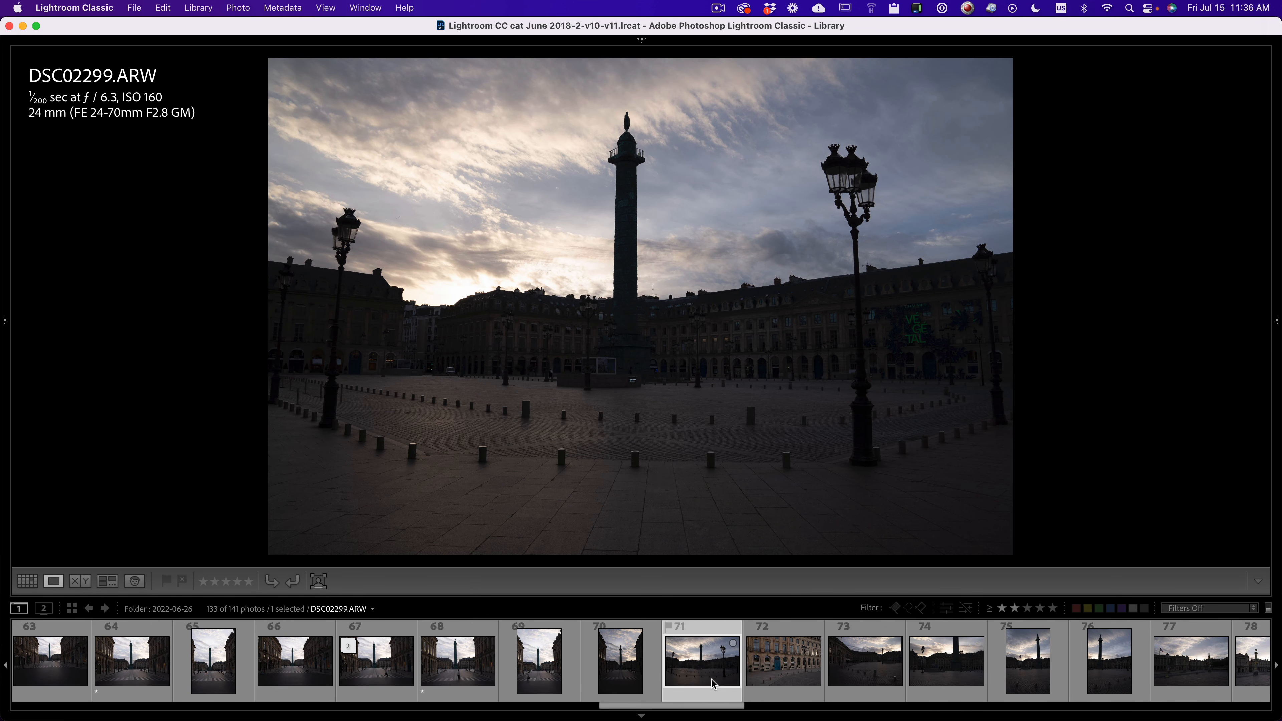
key("1")
Step: Review the darker column frames and DSC02304.ARW, and give one star to the seated statue frame DSC02306.ARW
left_click_drag(695, 708, 730, 708)
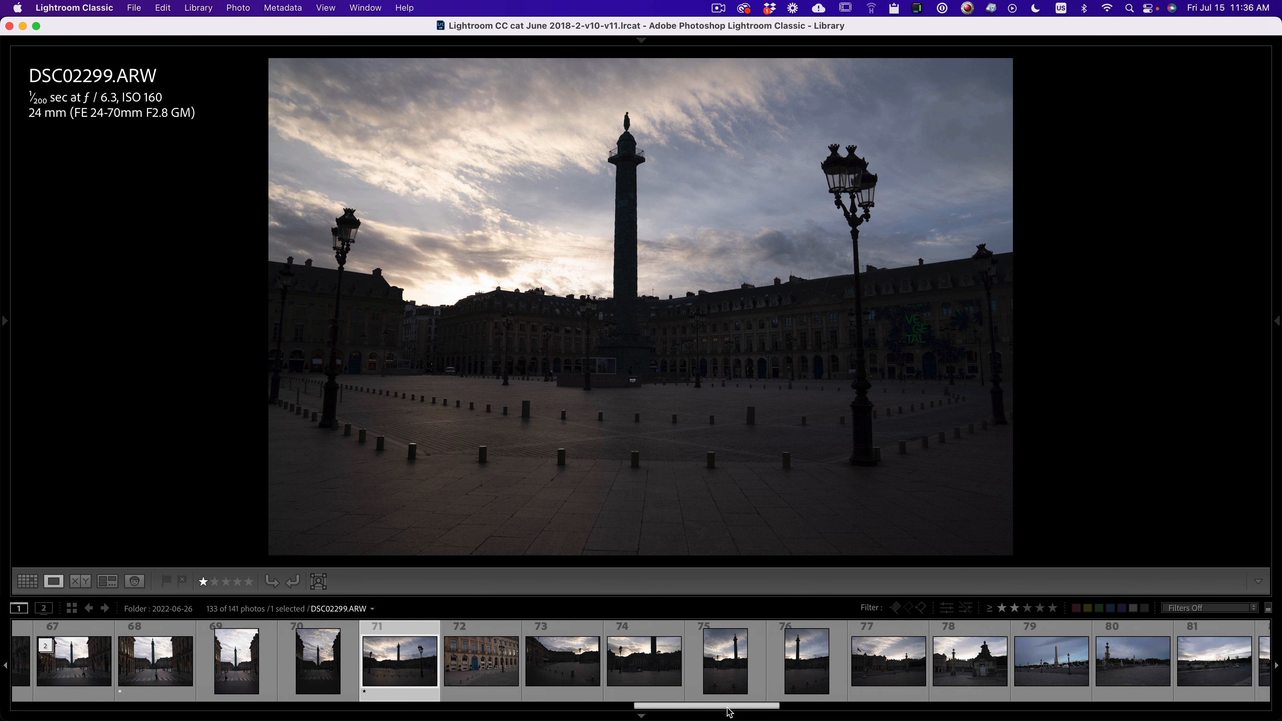
left_click(570, 667)
left_click(653, 676)
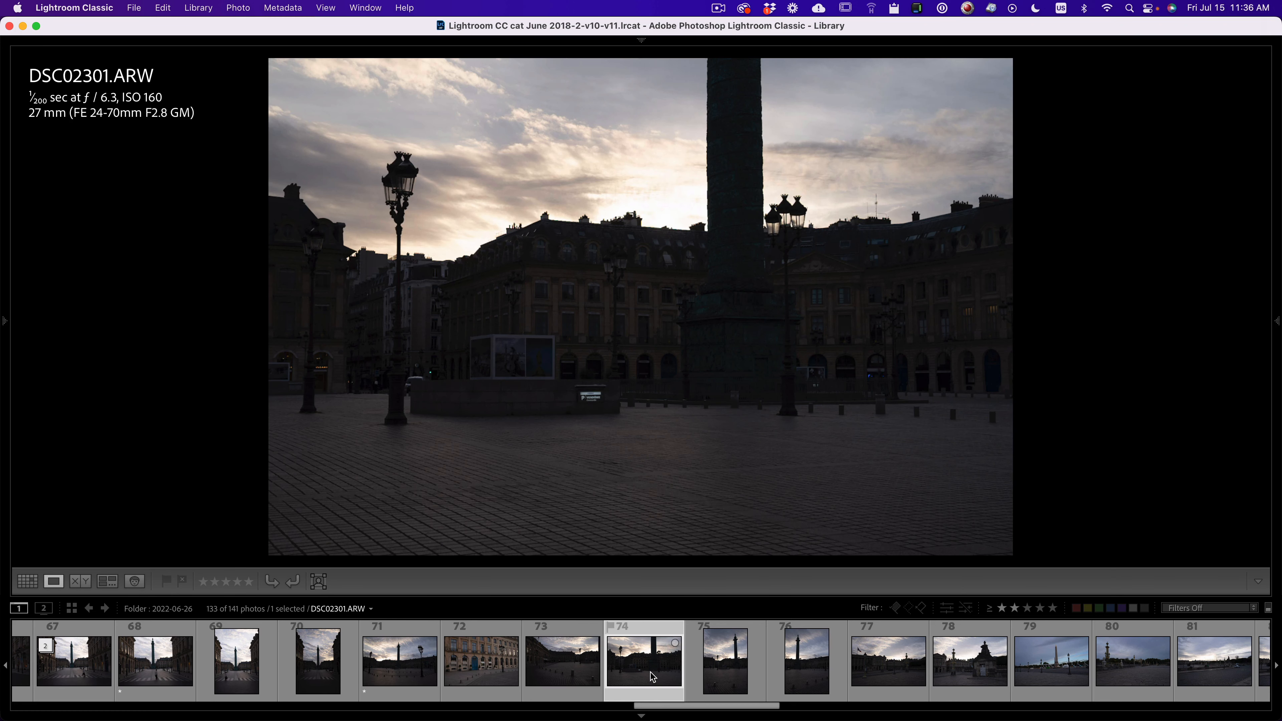
left_click(733, 682)
left_click(807, 679)
left_click(896, 678)
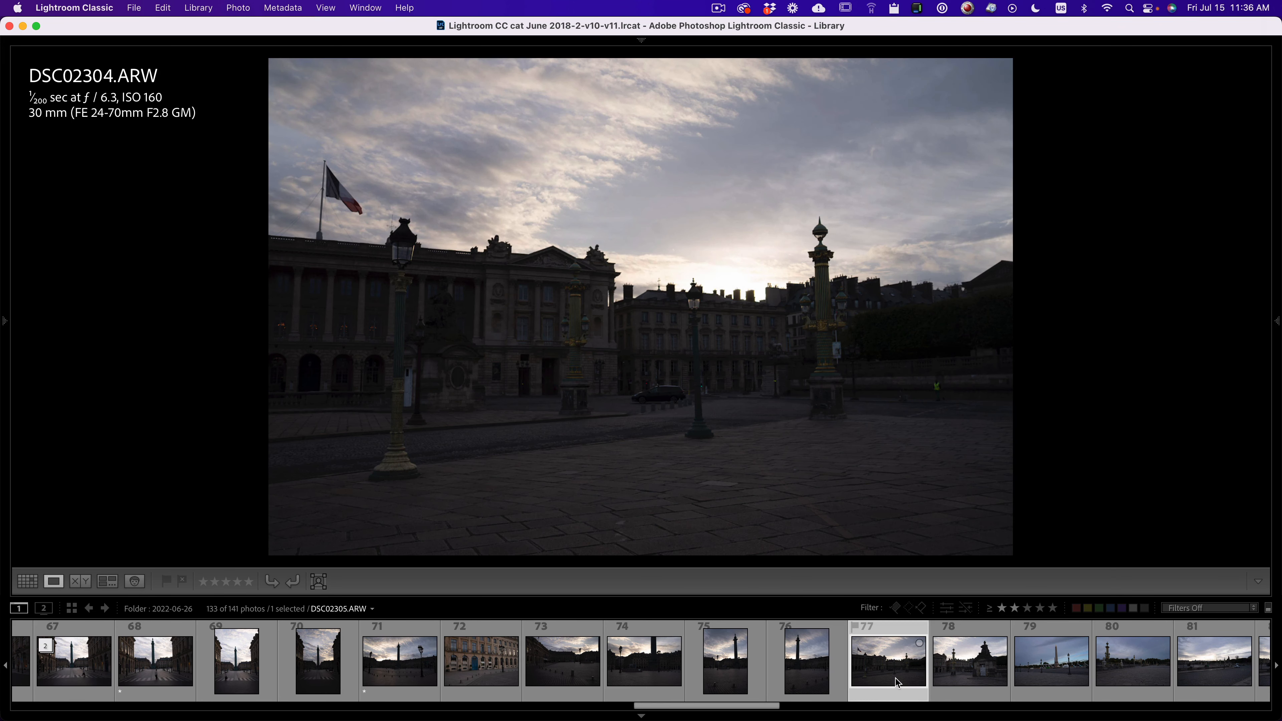
left_click(963, 674)
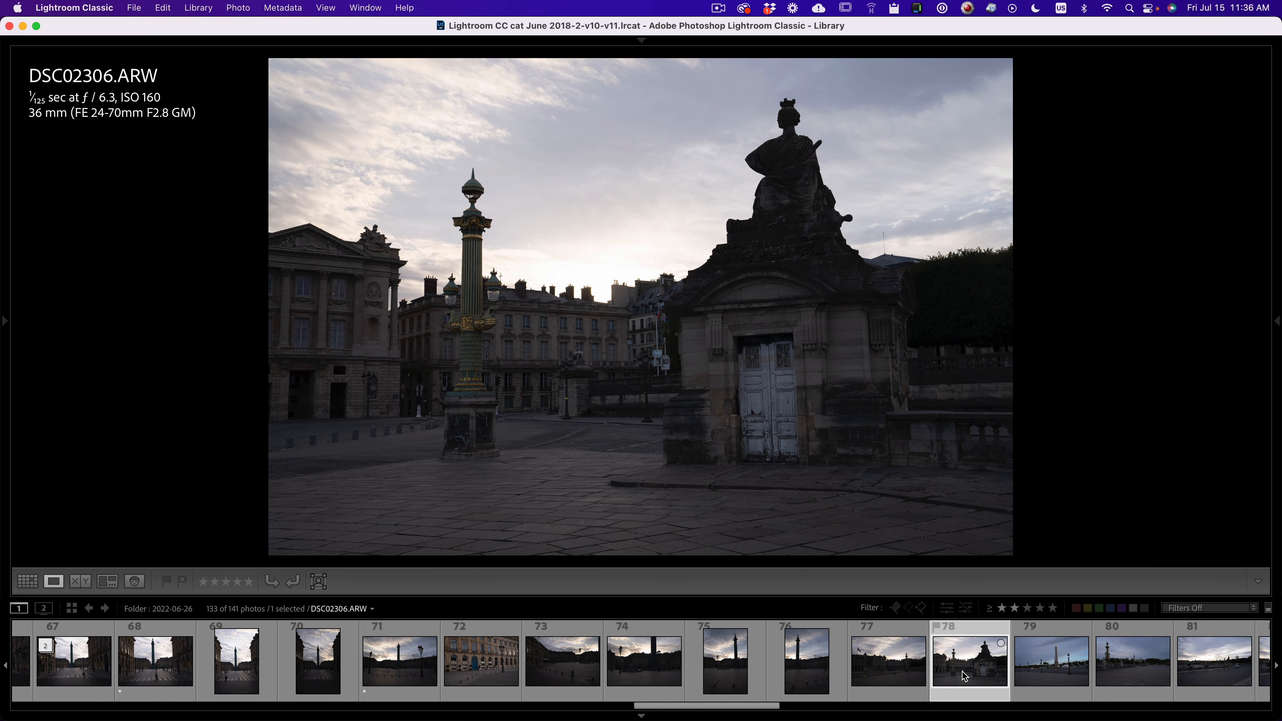
key("1")
Step: Review the obelisk and square frames from DSC02307.ARW to DSC02309.ARW and give one star to the river virtual copy DSC02311.ARW Copy 1
scroll(769, 709, "down", 5)
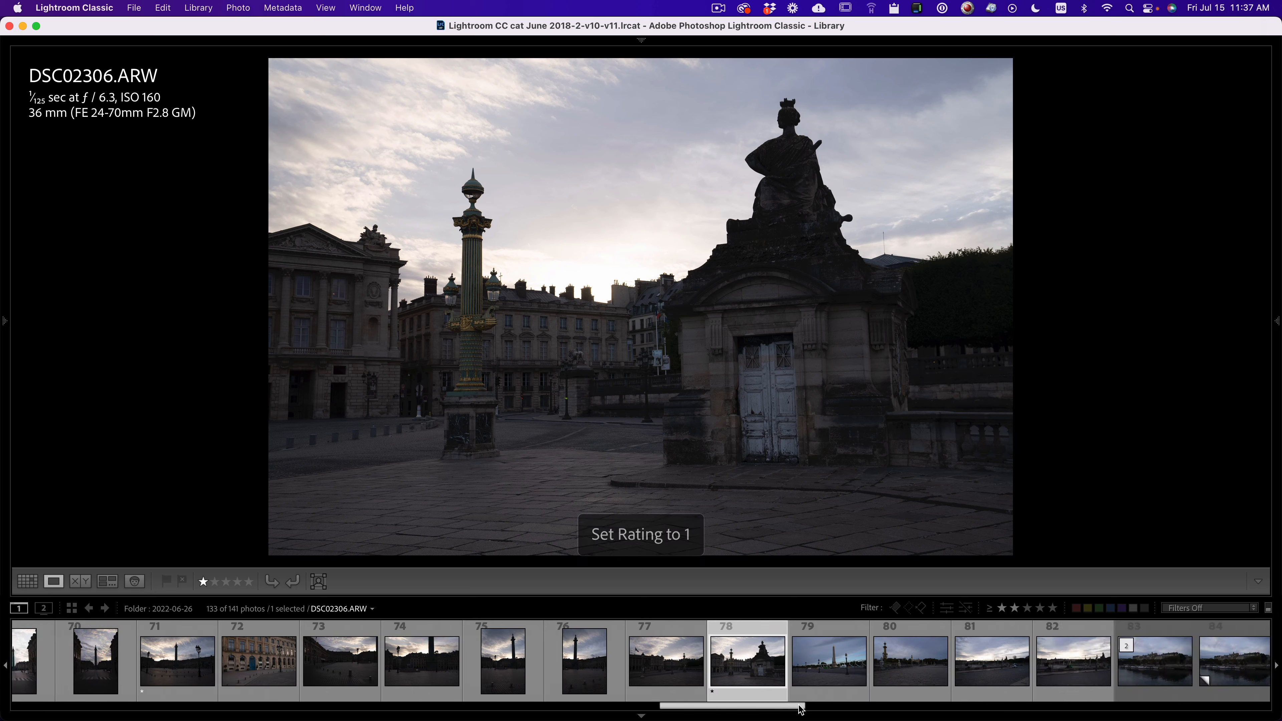
key("Right")
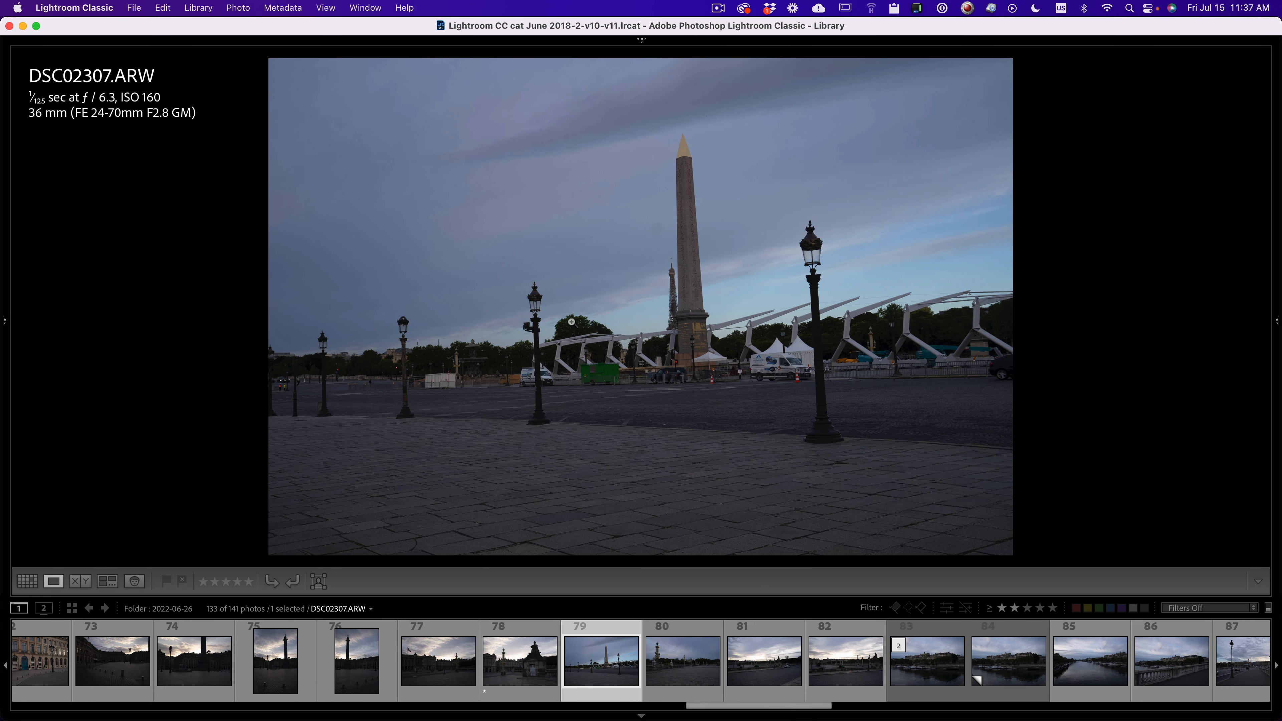
key("p")
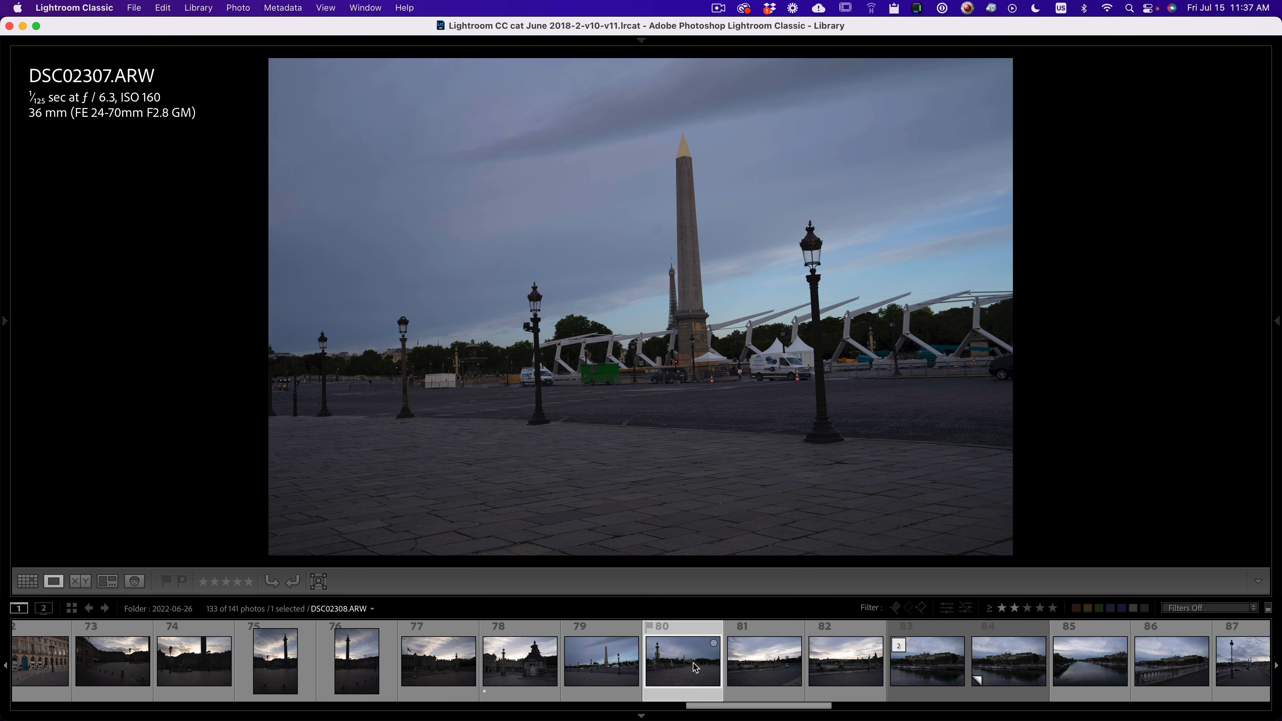
left_click(693, 664)
left_click(597, 663)
left_click(756, 674)
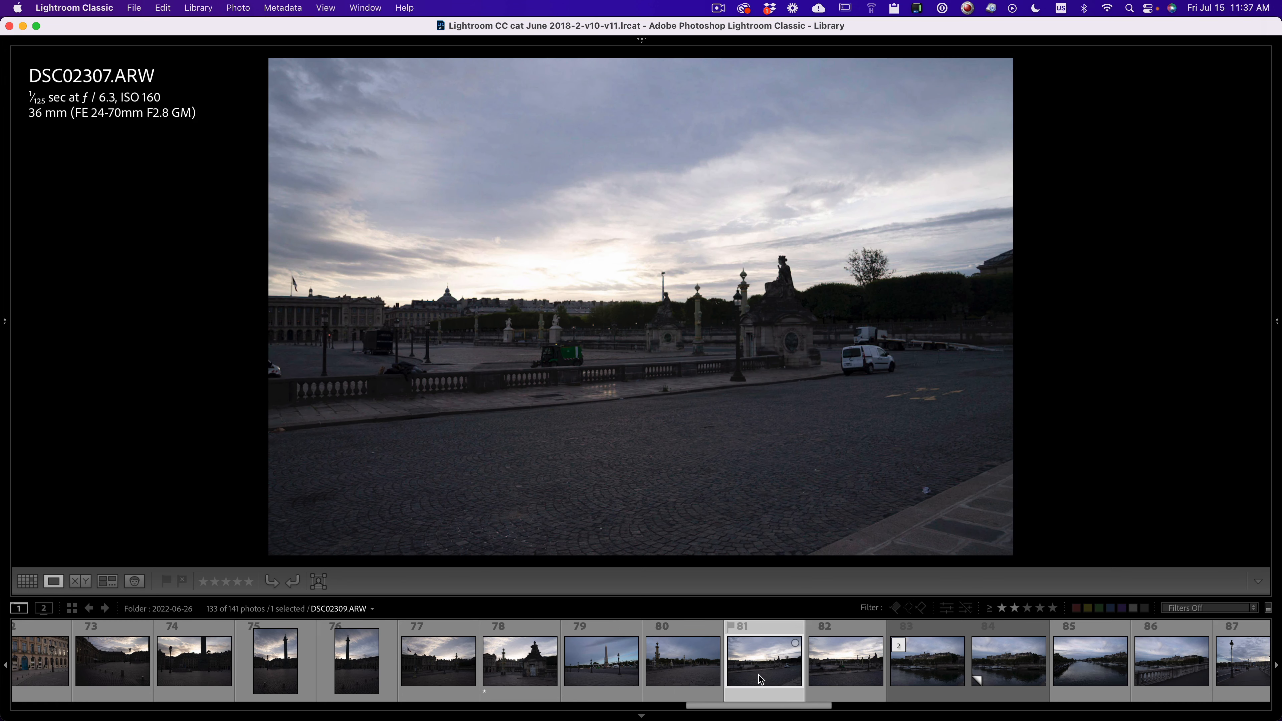
scroll(814, 709, "down", 3)
left_click(697, 669)
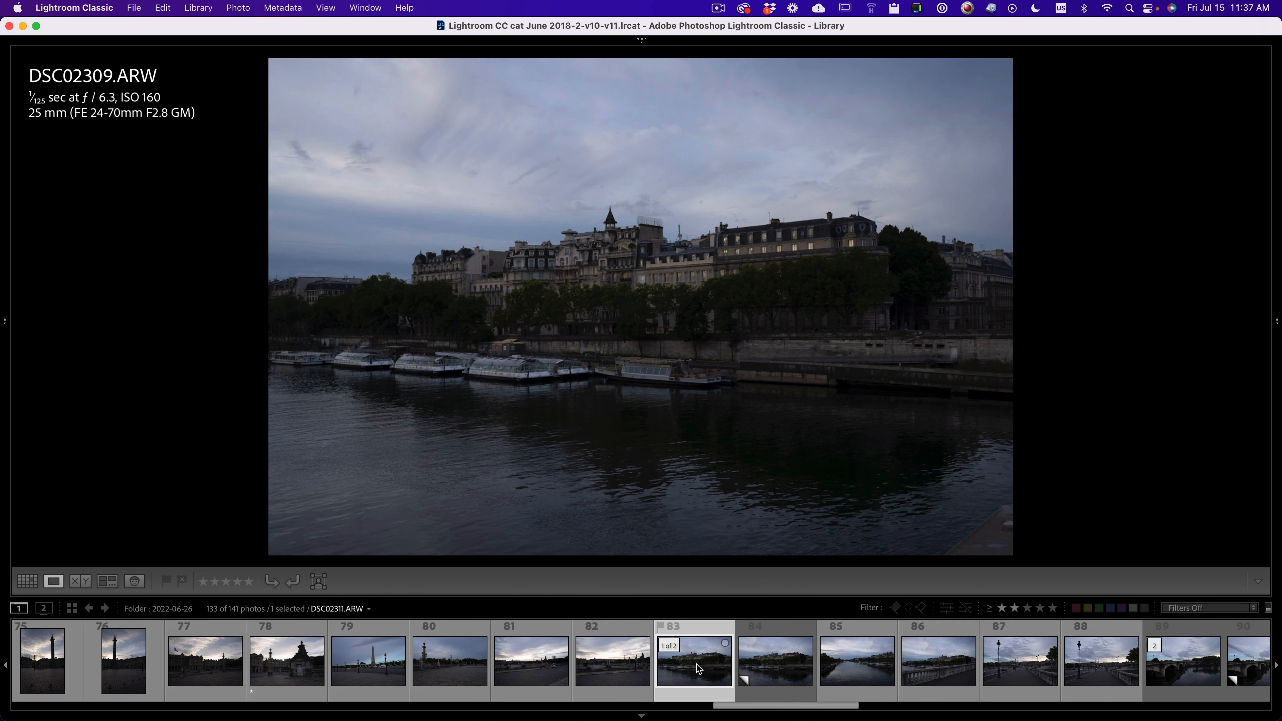
left_click(760, 666)
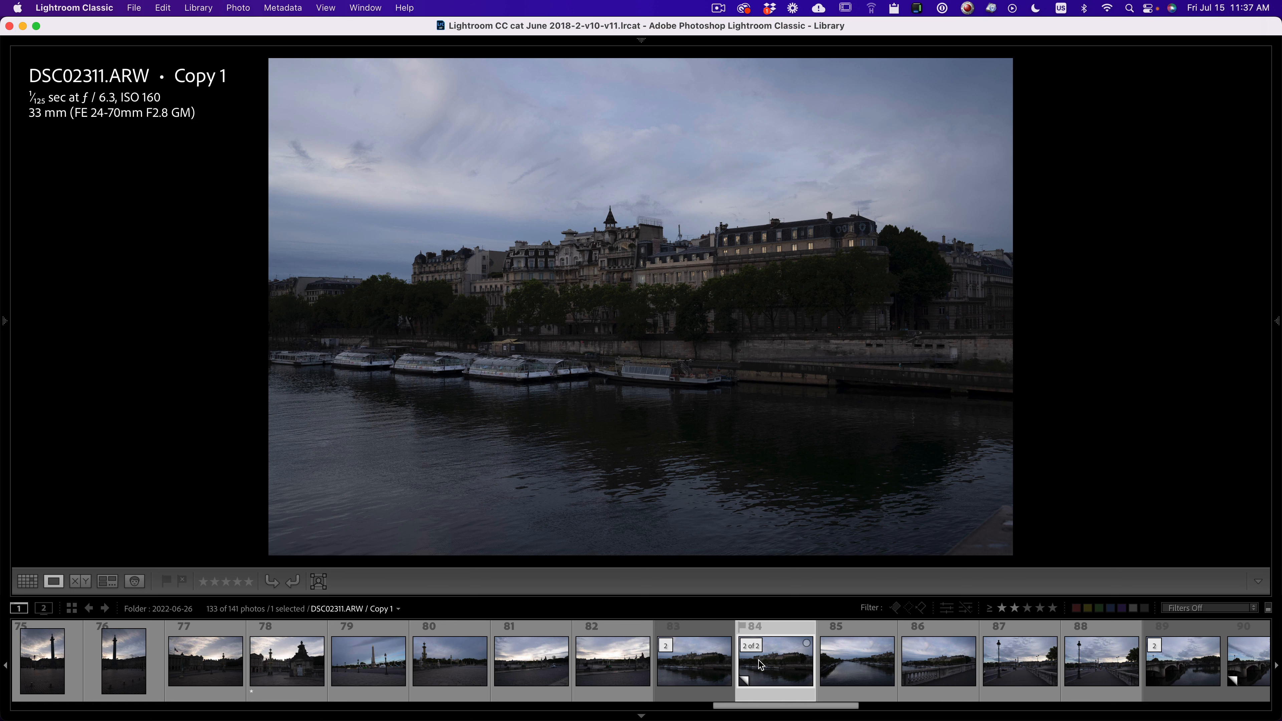
key("1")
Step: Check the river and bridge walkway frames from DSC02312.ARW onward and give one star to the stone bridge frame DSC02316.ARW
left_click(836, 681)
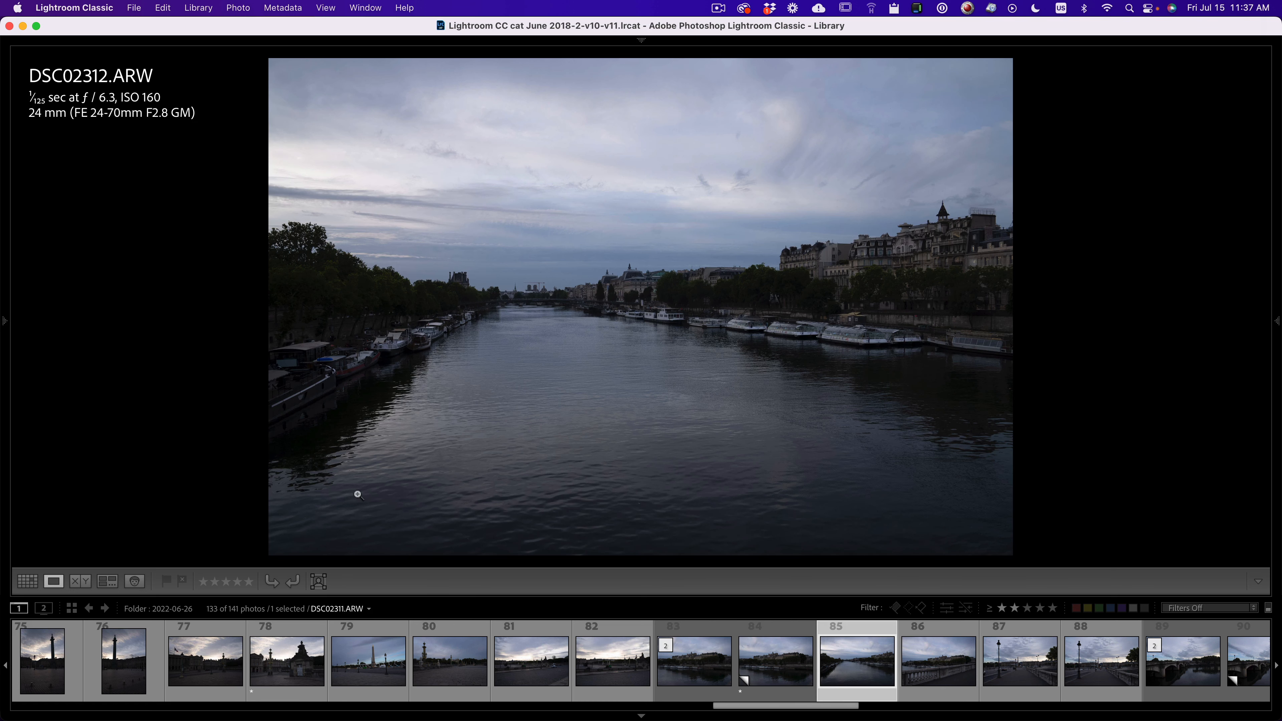
left_click(933, 677)
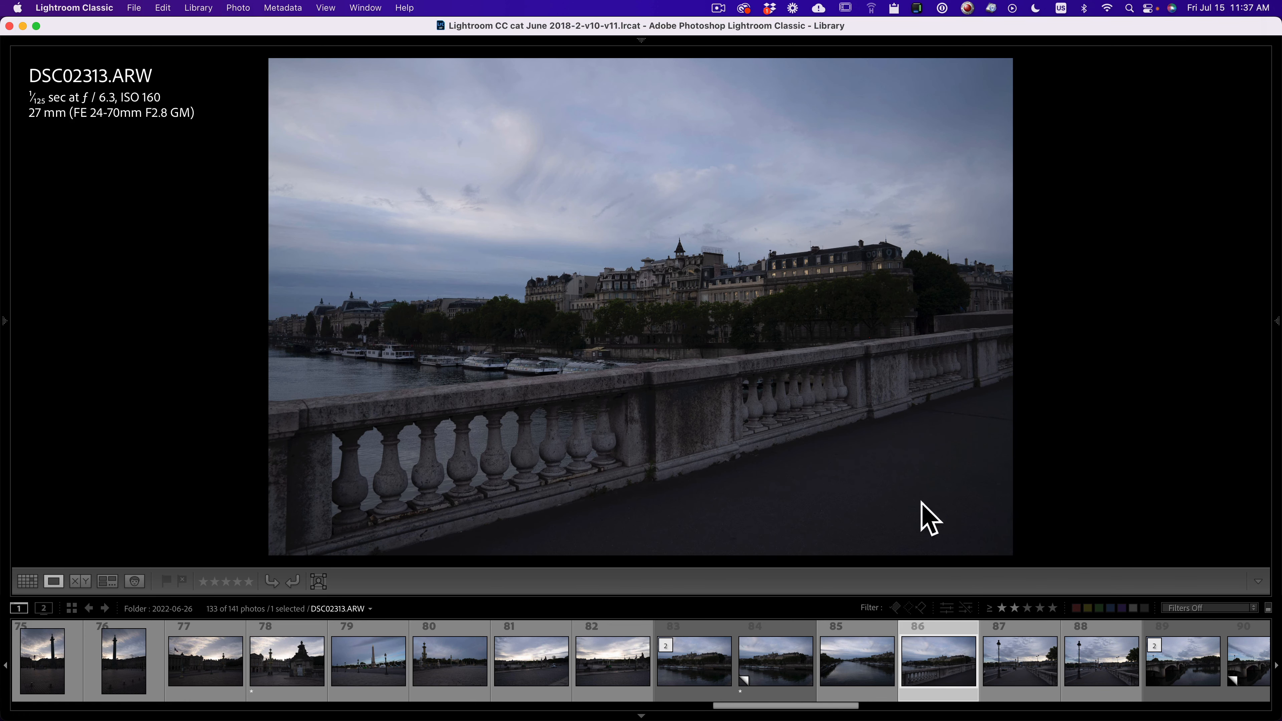
left_click(1006, 666)
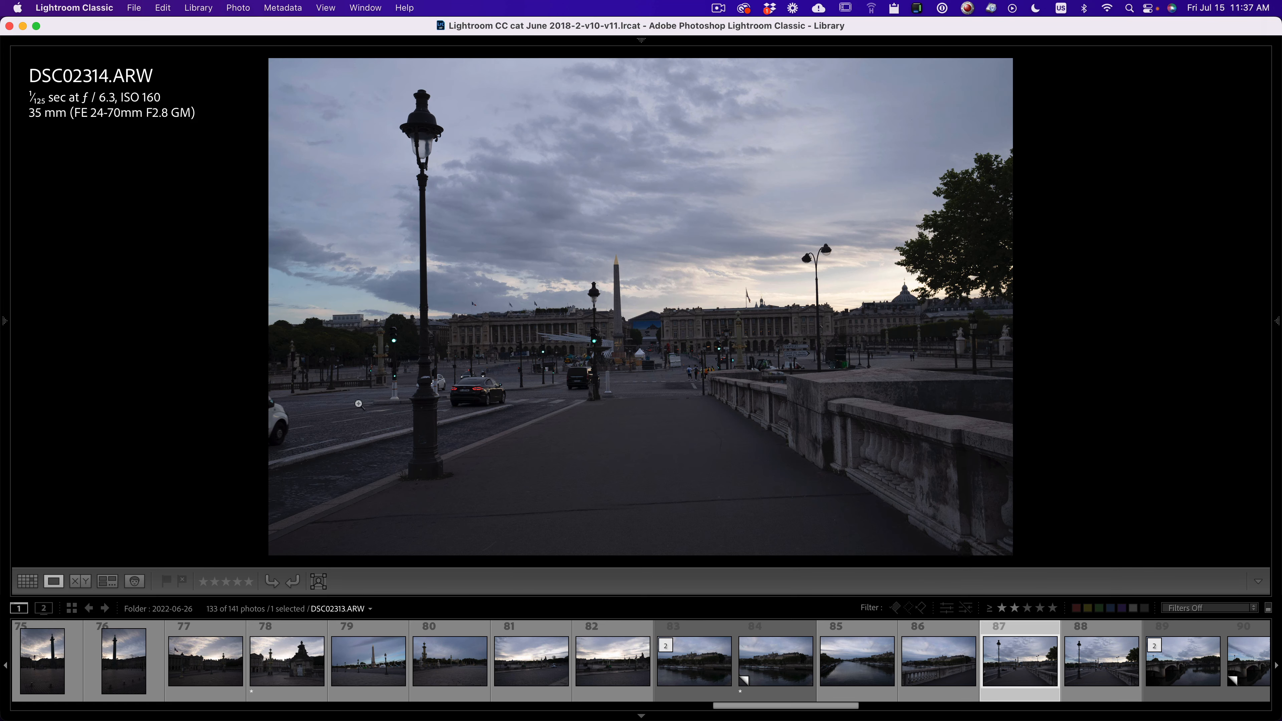
double_click(563, 340)
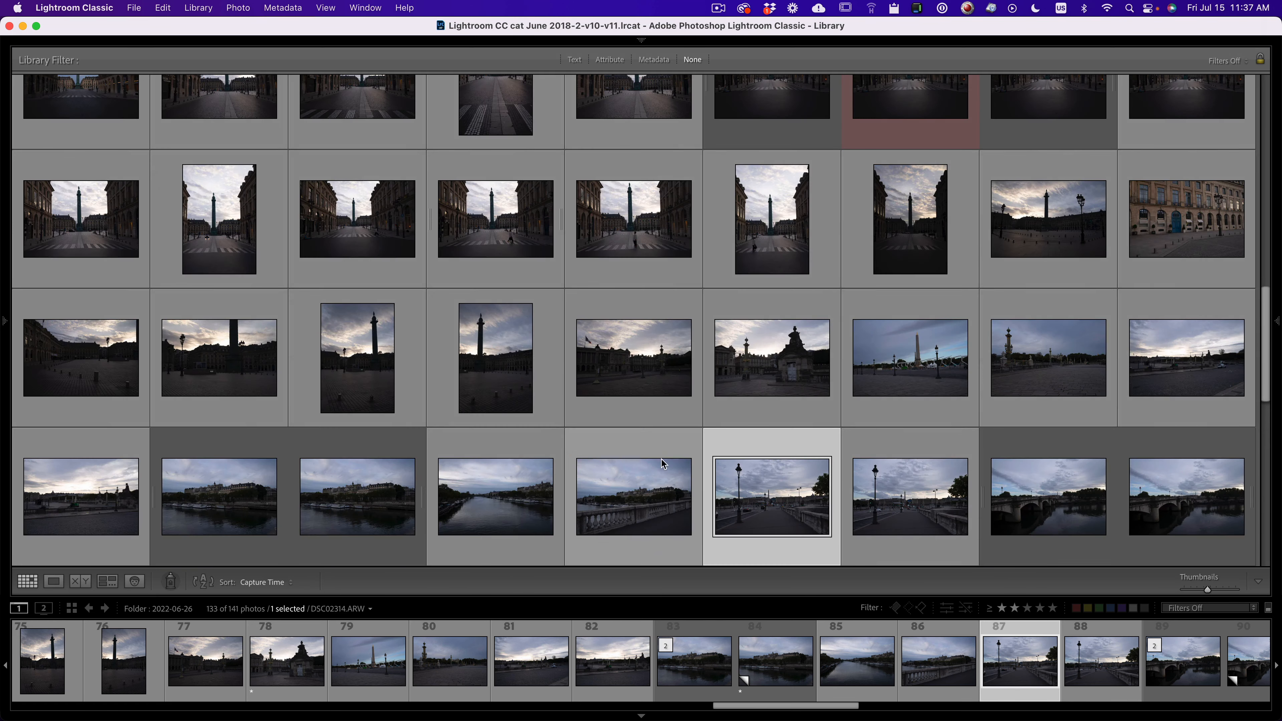
key("e")
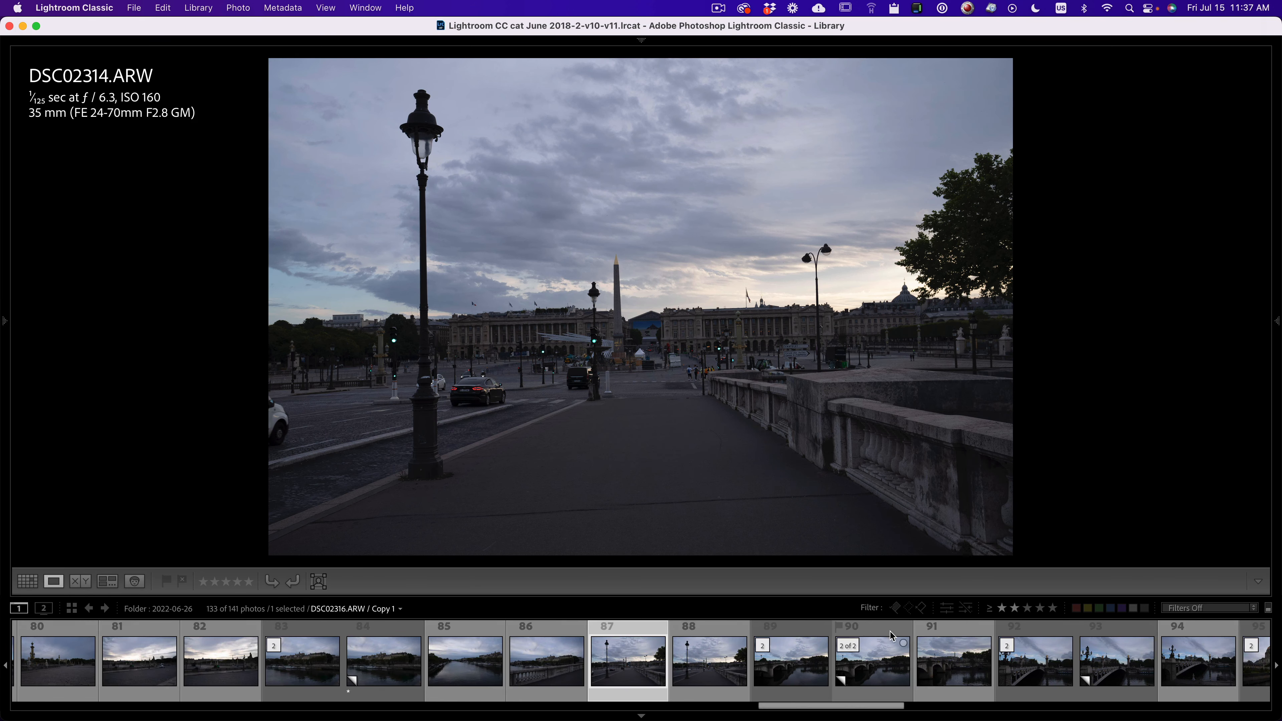
left_click(728, 668)
left_click(794, 673)
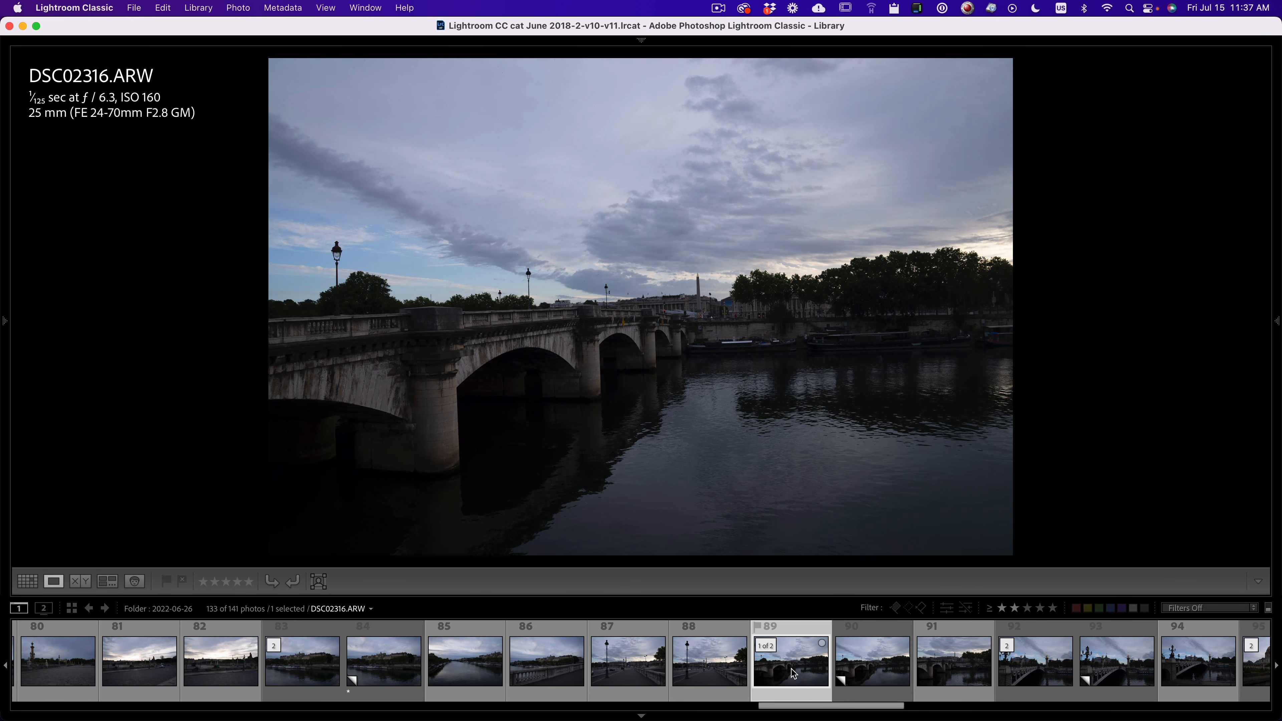
key("1")
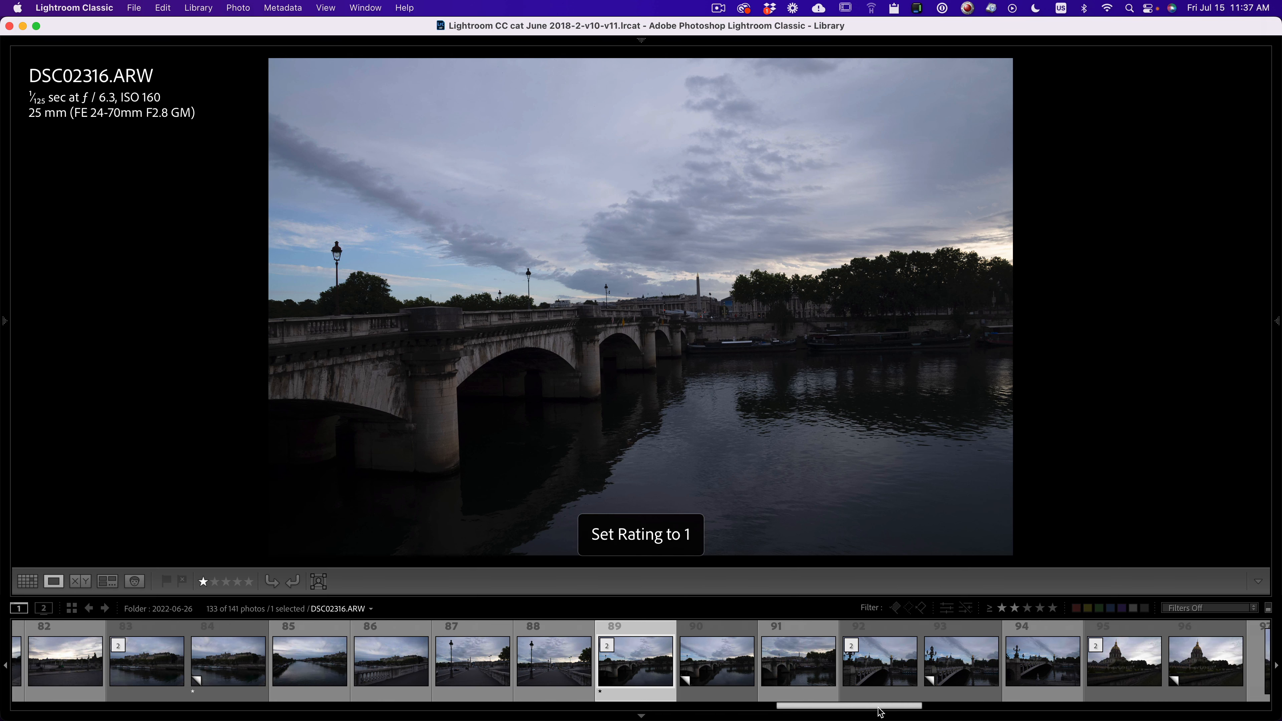
Step: Inspect the ornate bridge frame DSC02318.ARW up close, compare it with its virtual copy, and give the original one star
left_click(822, 676)
left_click(869, 679)
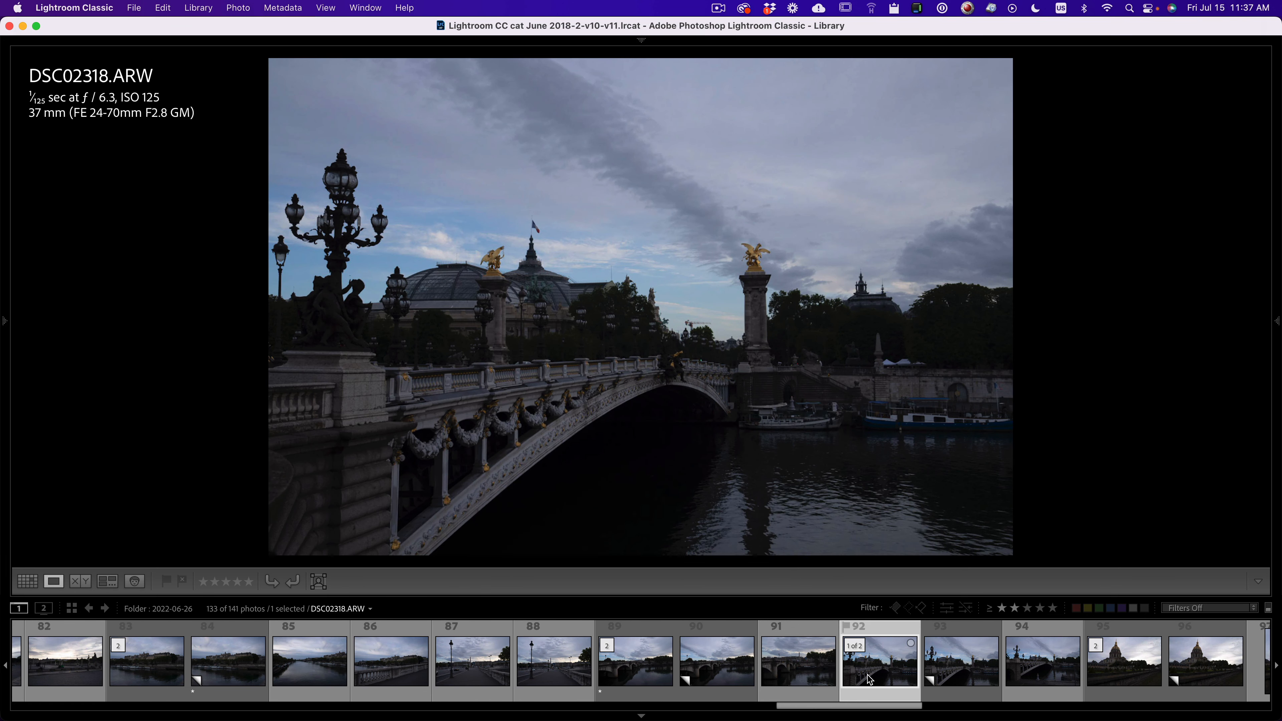
left_click(550, 321)
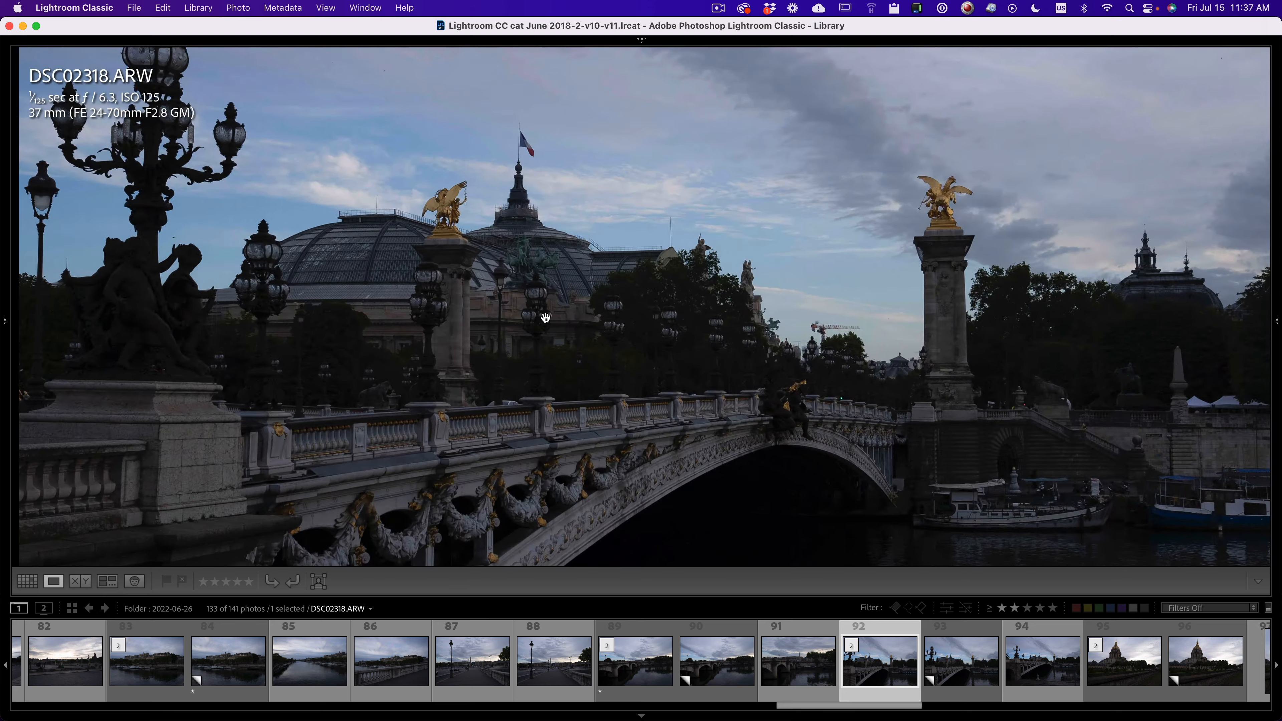
key("g")
key("e")
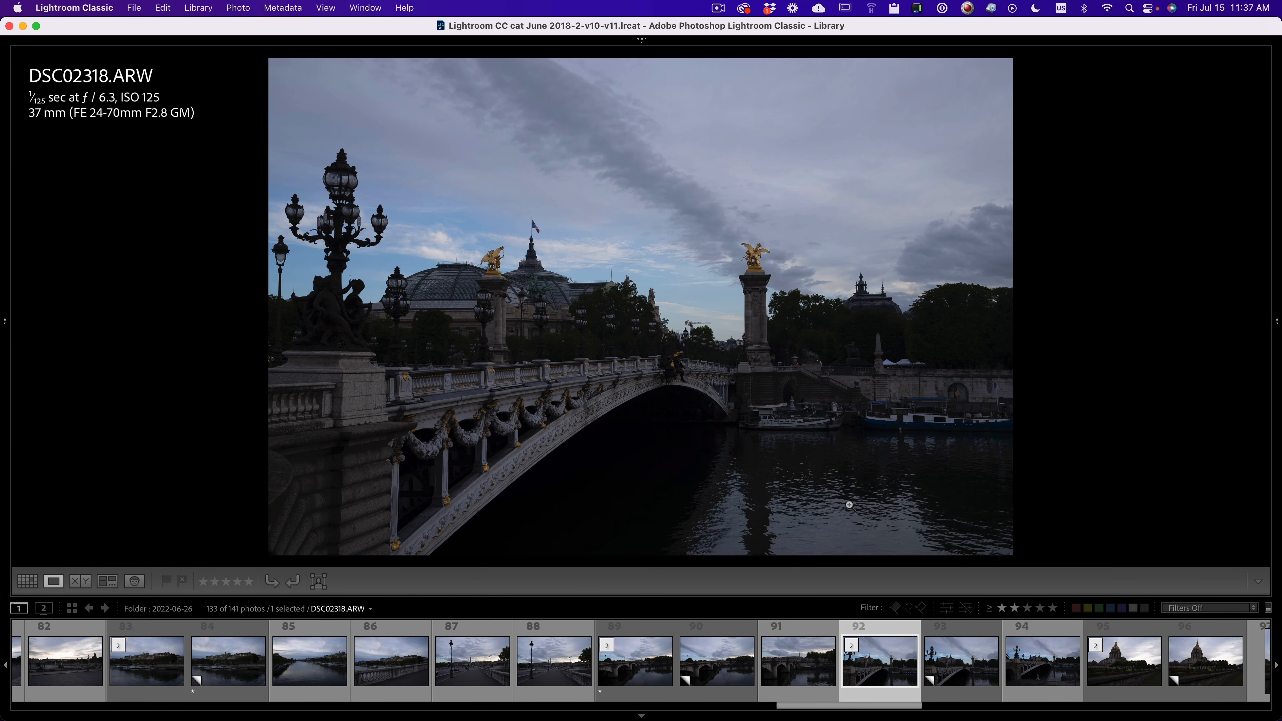
left_click(958, 671)
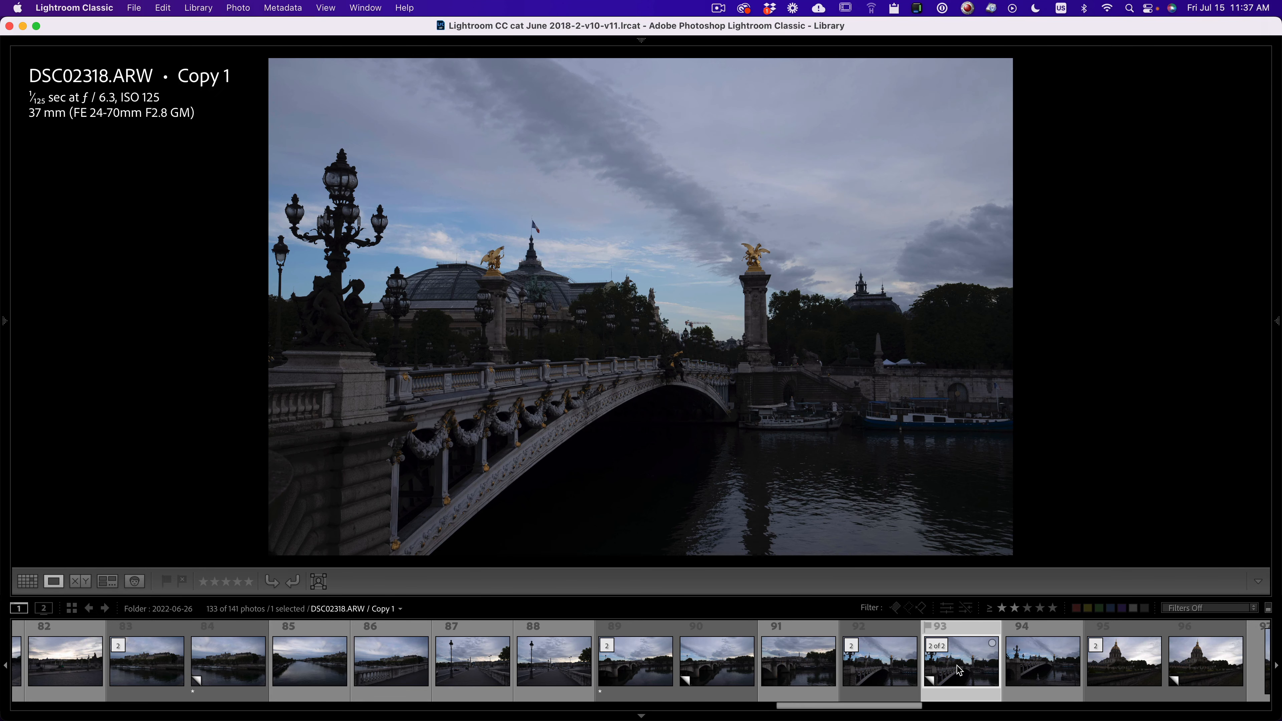
left_click(886, 667)
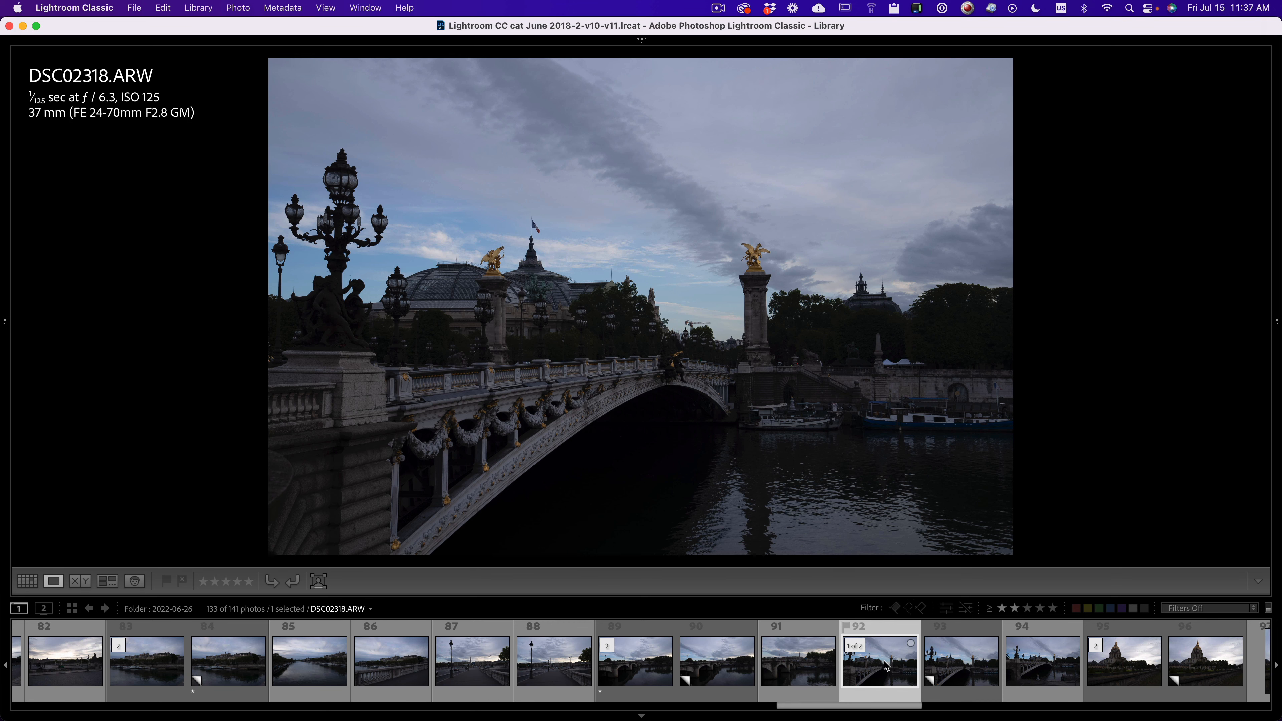
key("1")
Step: Compare the side-view dome frames from DSC02320.ARW onward, including its virtual copy, and give one star to DSC02326.ARW
left_click_drag(858, 706, 912, 707)
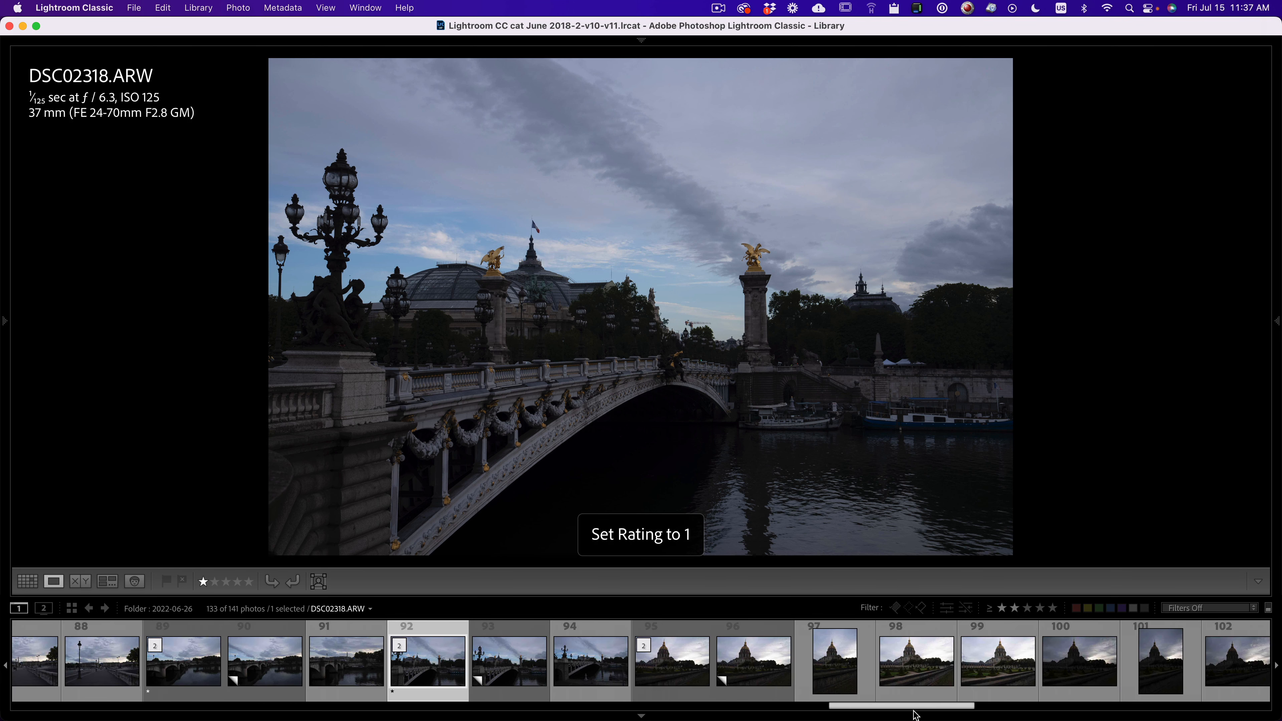
left_click(701, 673)
left_click(753, 675)
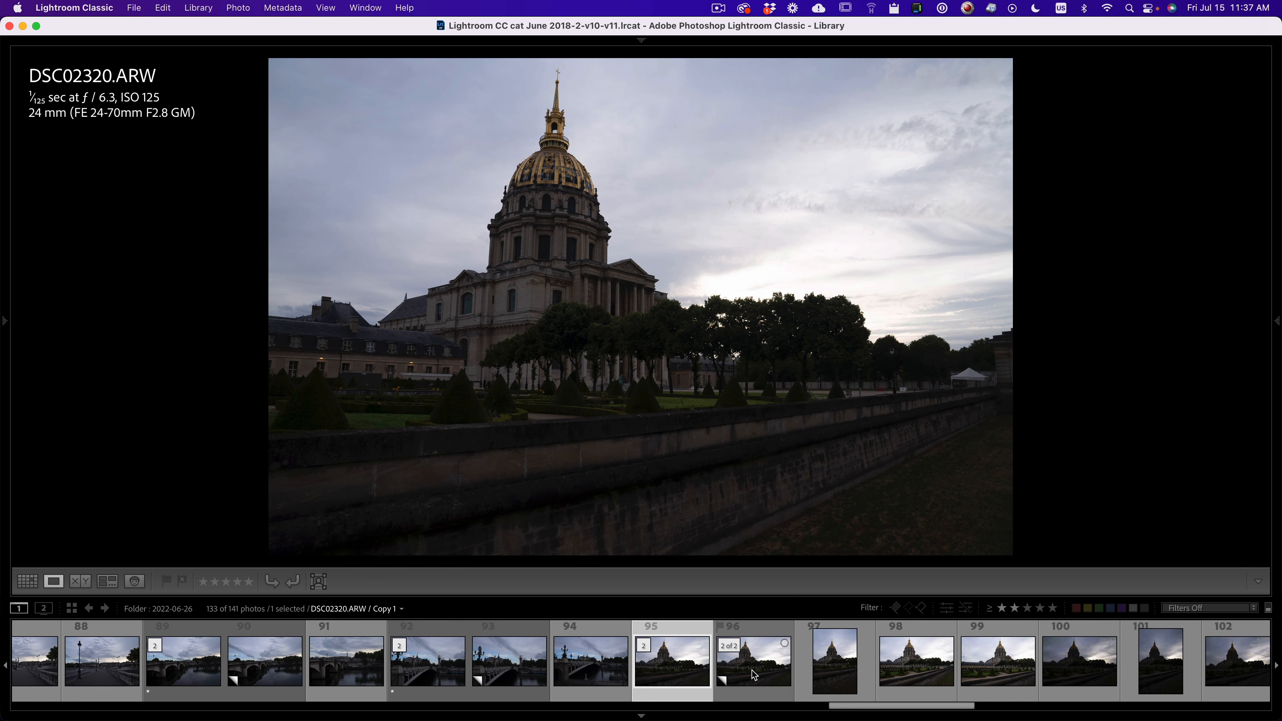
left_click(903, 671)
left_click(728, 661)
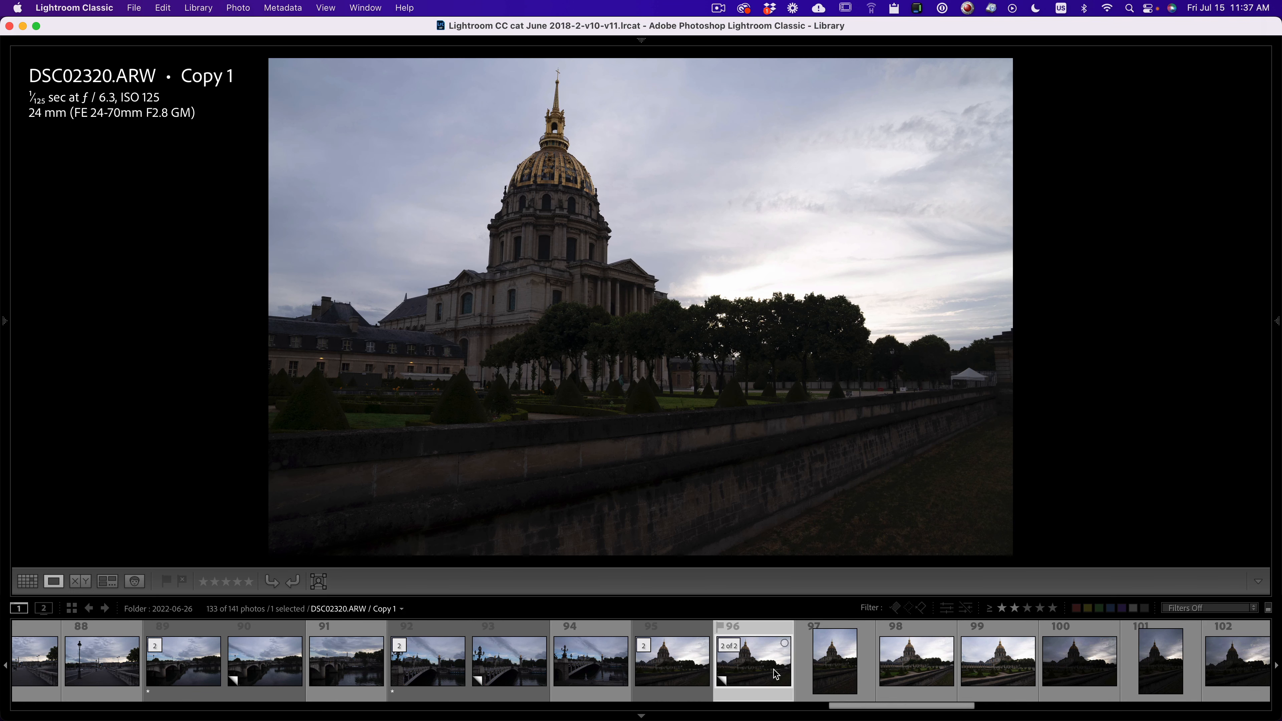
left_click(916, 662)
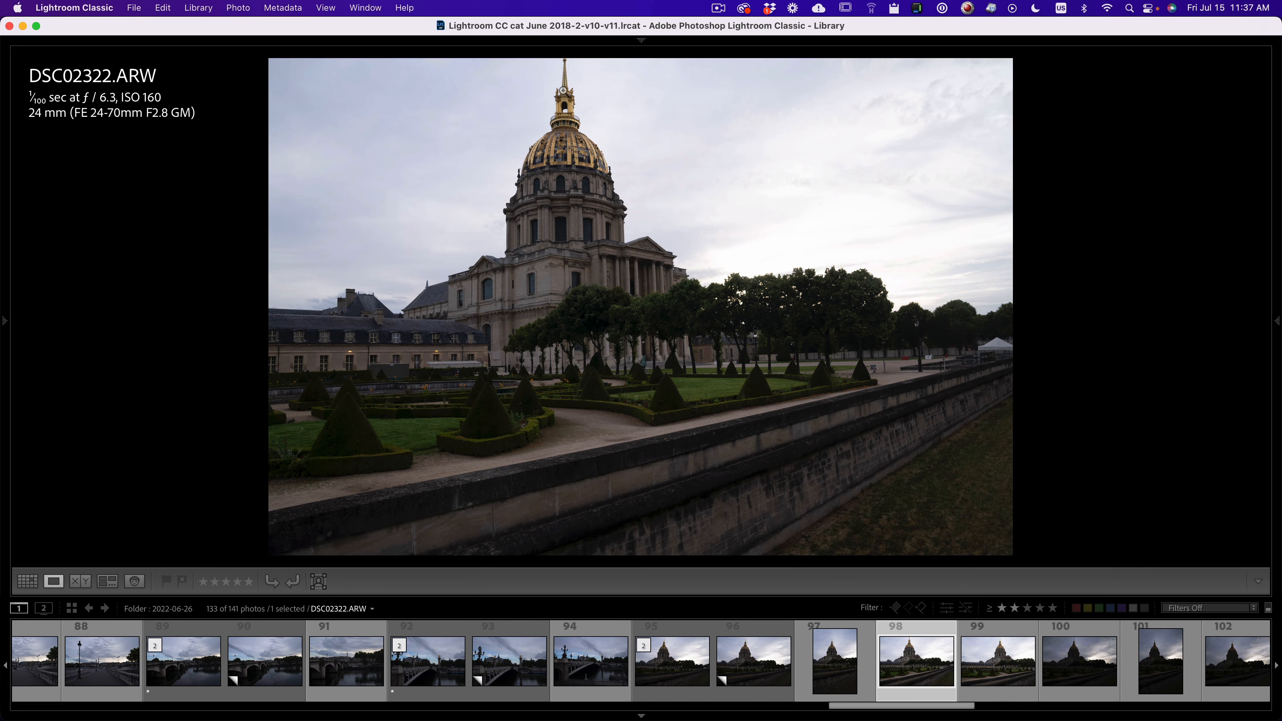
left_click(753, 652)
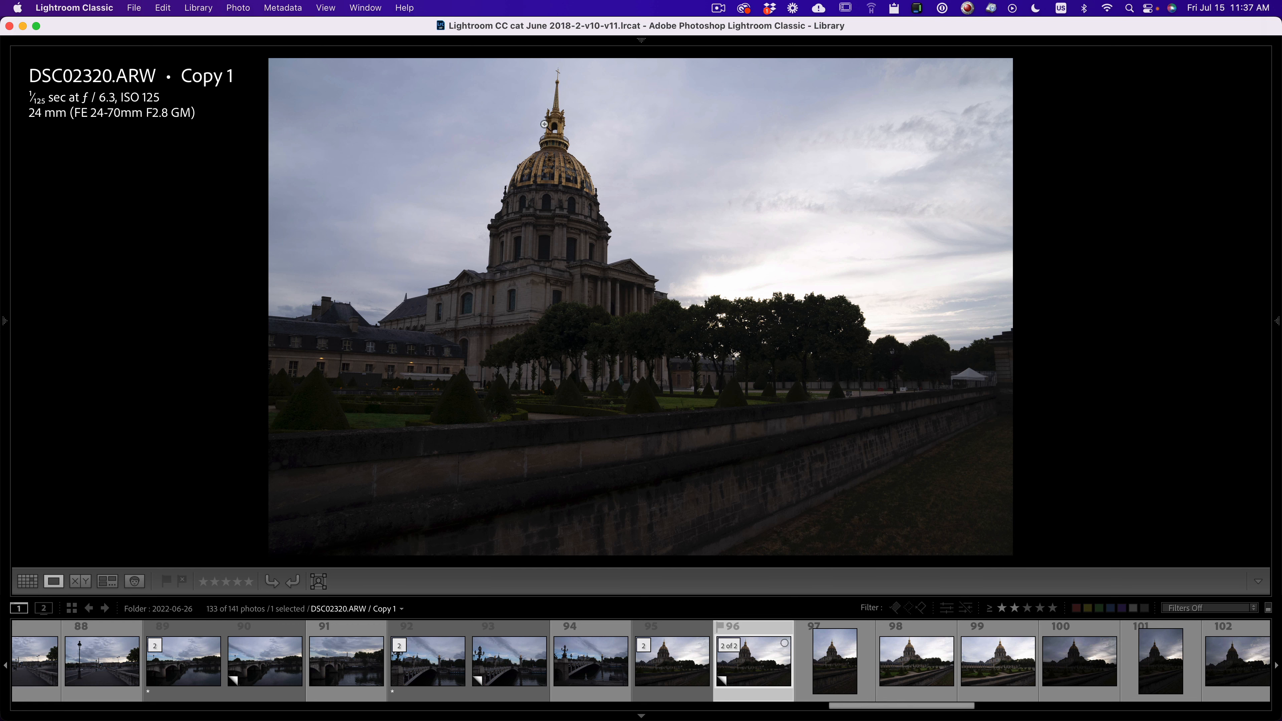
left_click(1079, 661)
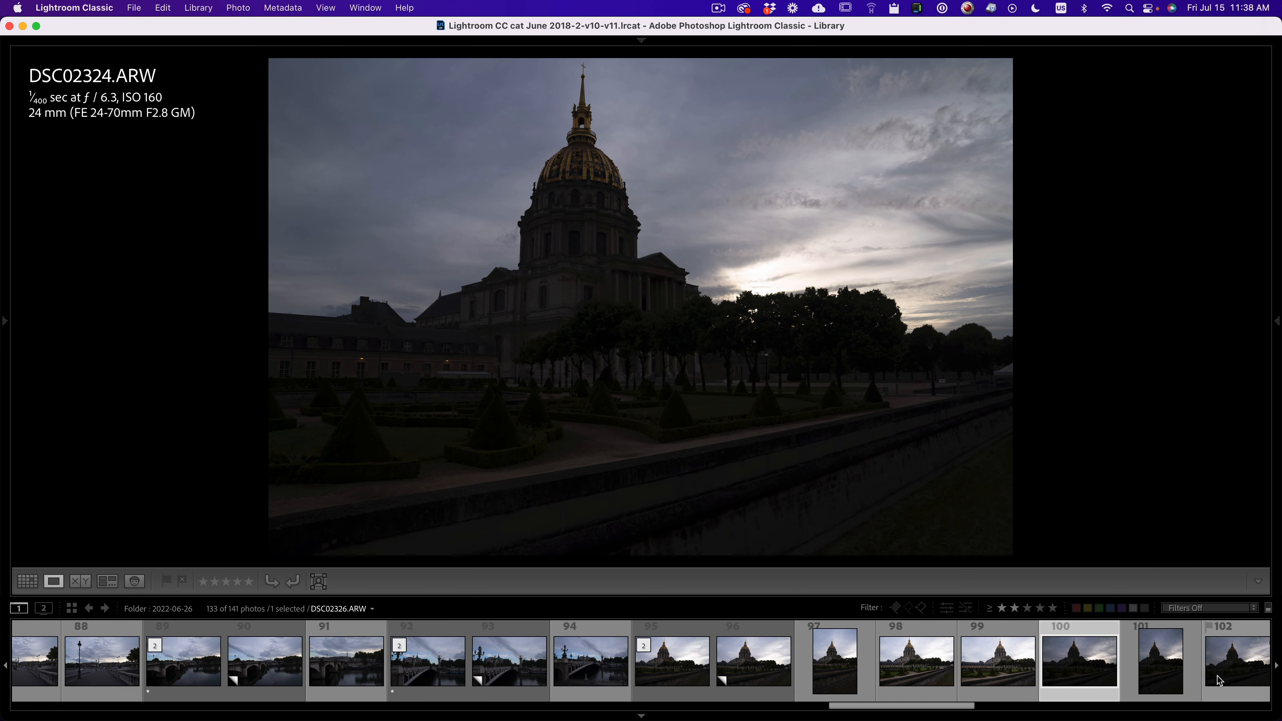
left_click(1237, 659)
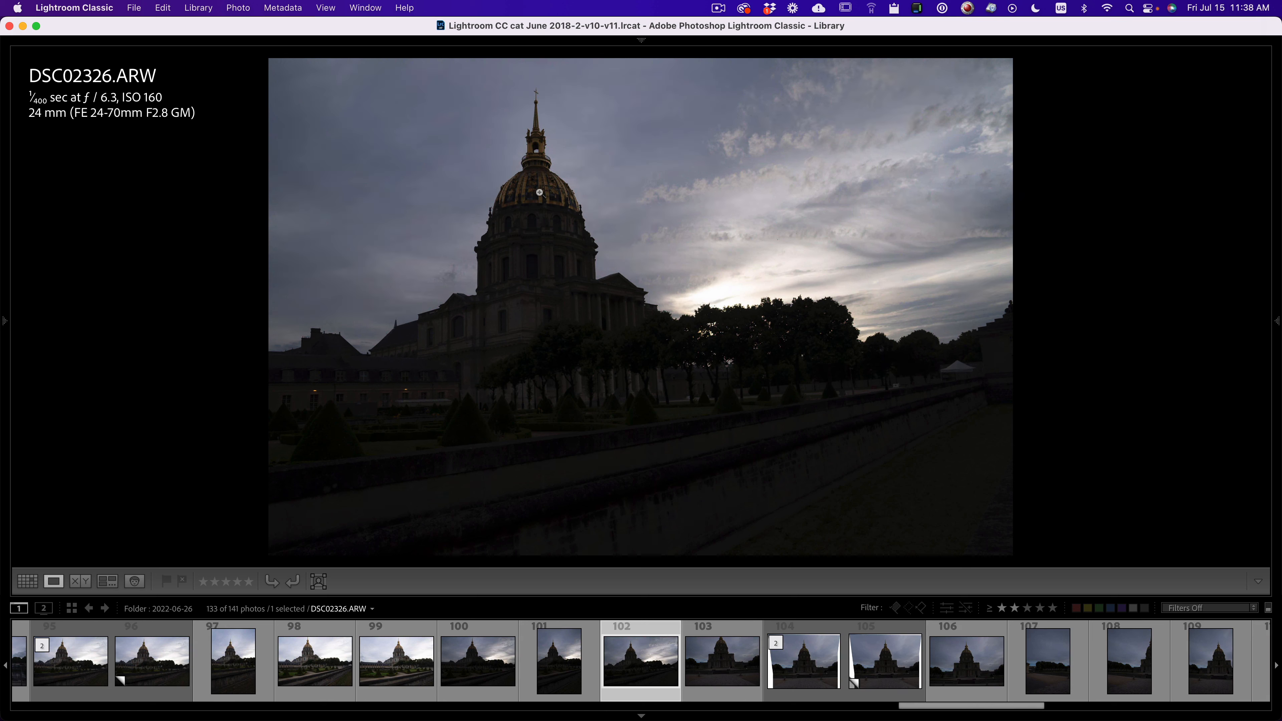
key("1")
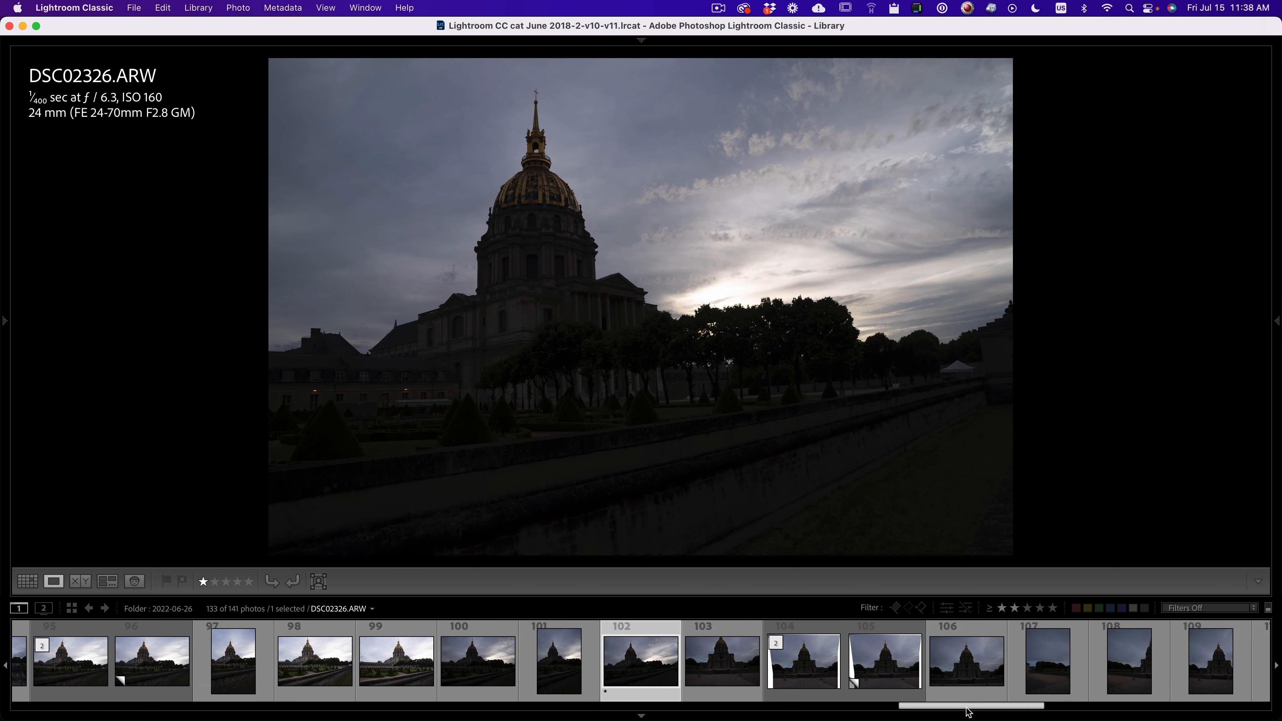
Step: Review the front-facing dome frame DSC02328.ARW and the wide dome panorama DSC02336-Pano.dng
scroll(968, 712, "down", 2)
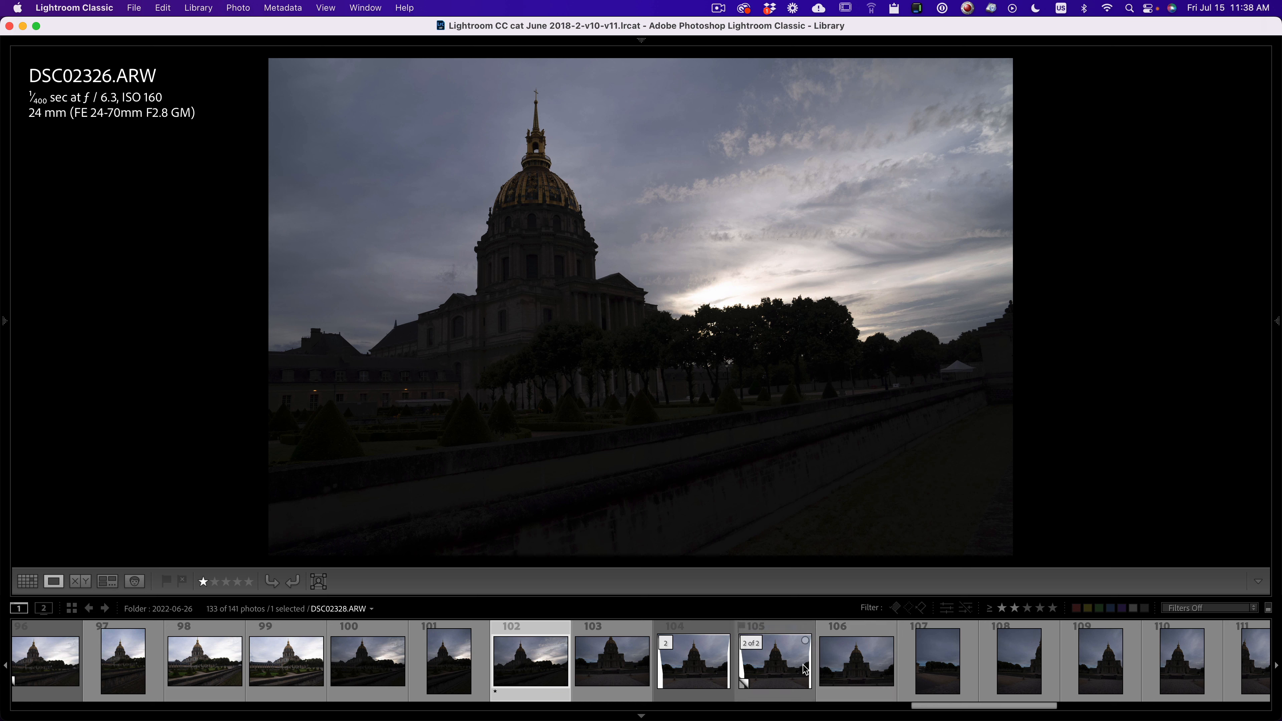
left_click(875, 670)
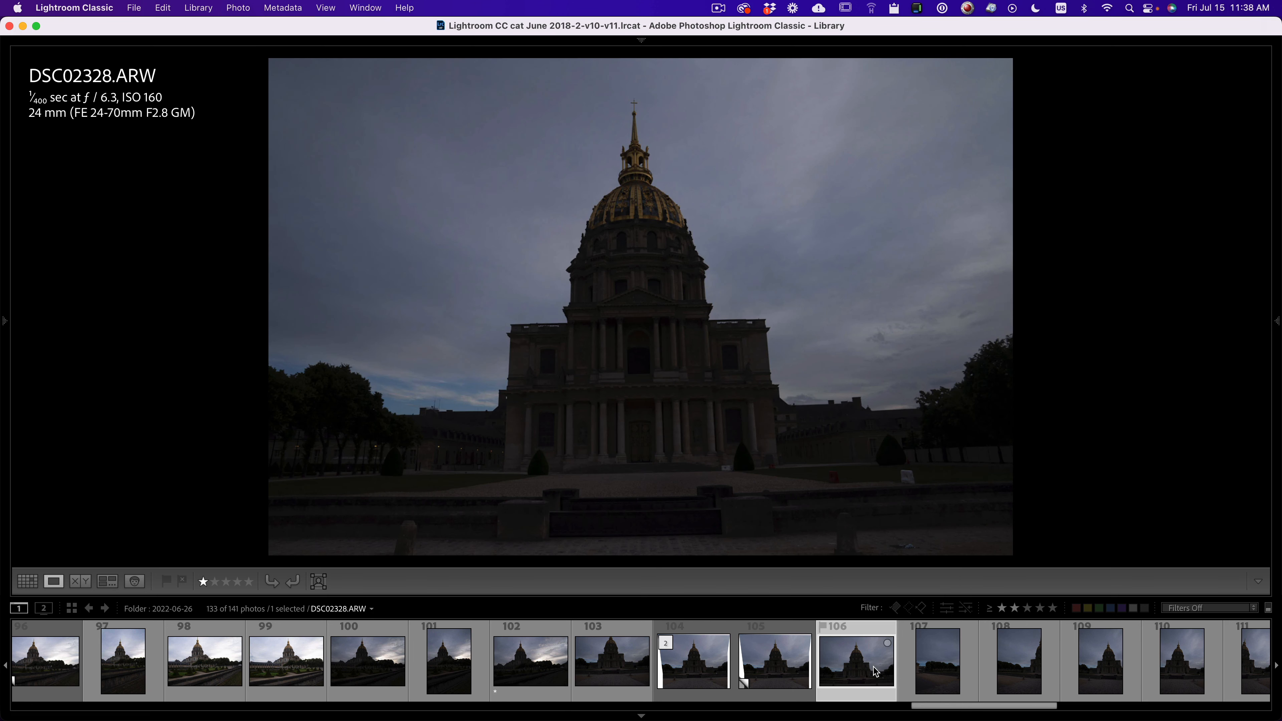
left_click_drag(998, 711, 1135, 716)
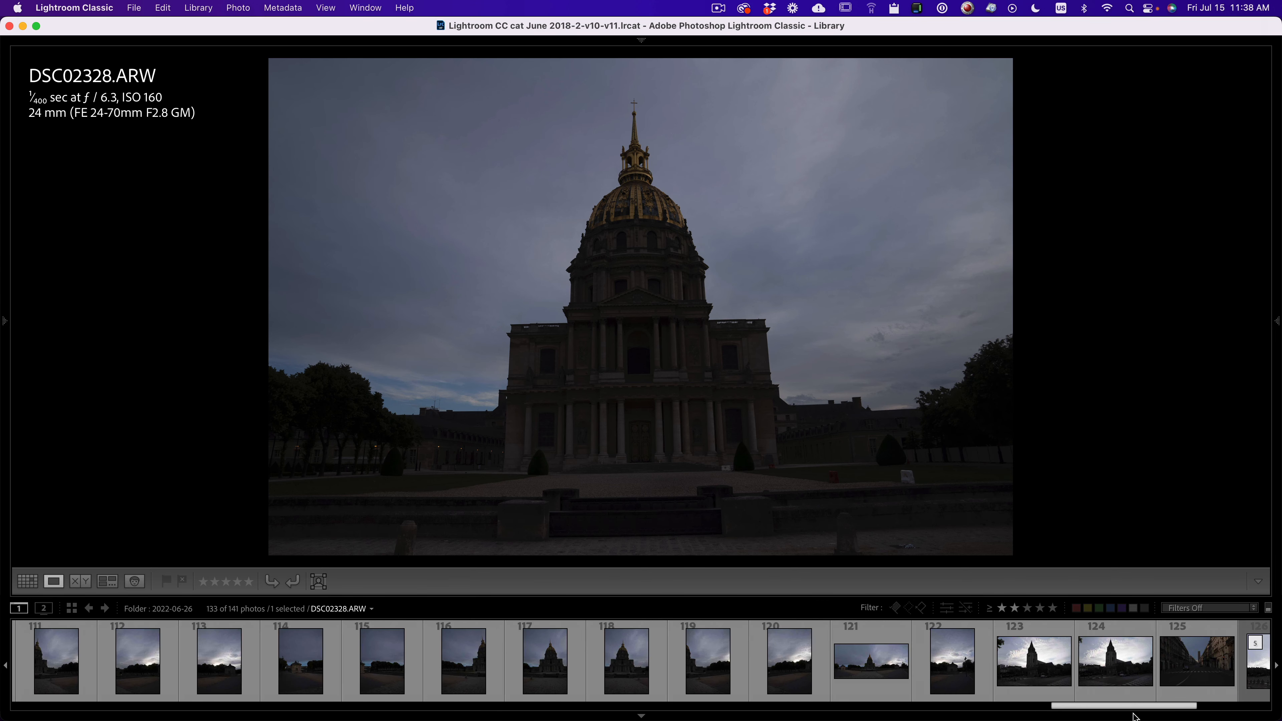
left_click(959, 682)
left_click(853, 671)
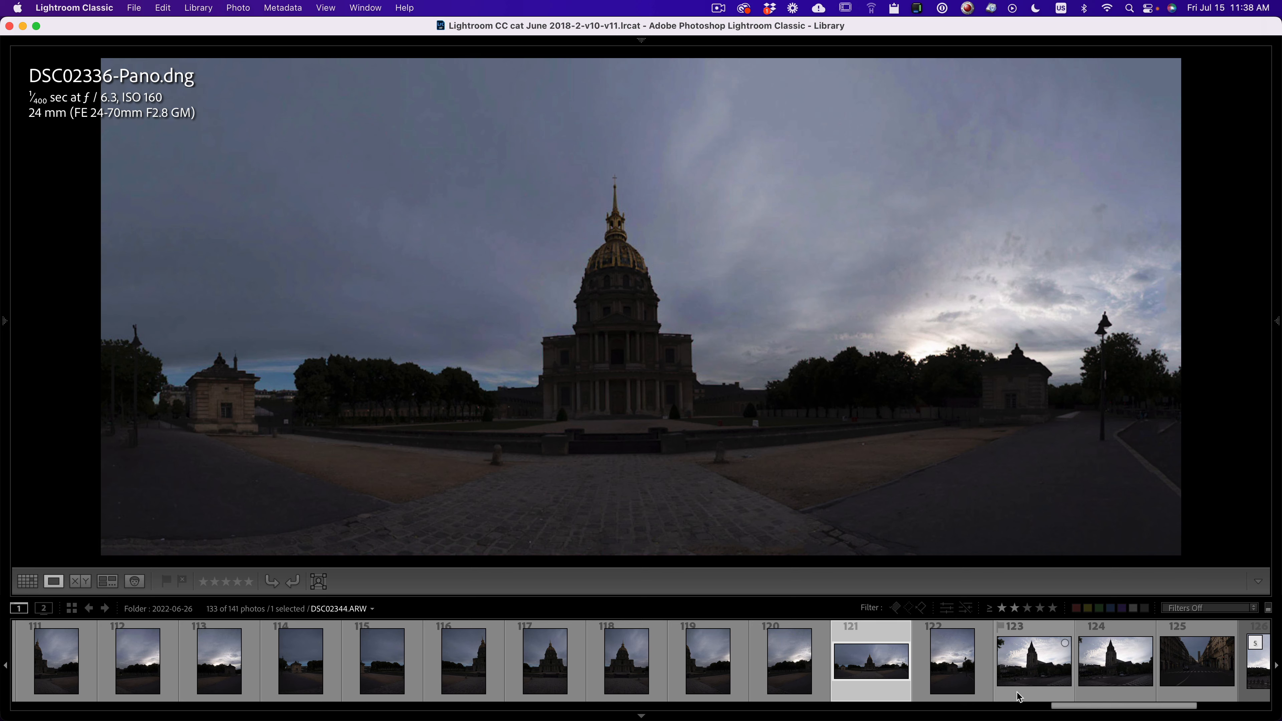
Step: Inspect the church tower frame DSC02344.ARW, checking the street corner beside the crosswalk up close
left_click(1025, 682)
left_click_drag(1091, 709, 1107, 711)
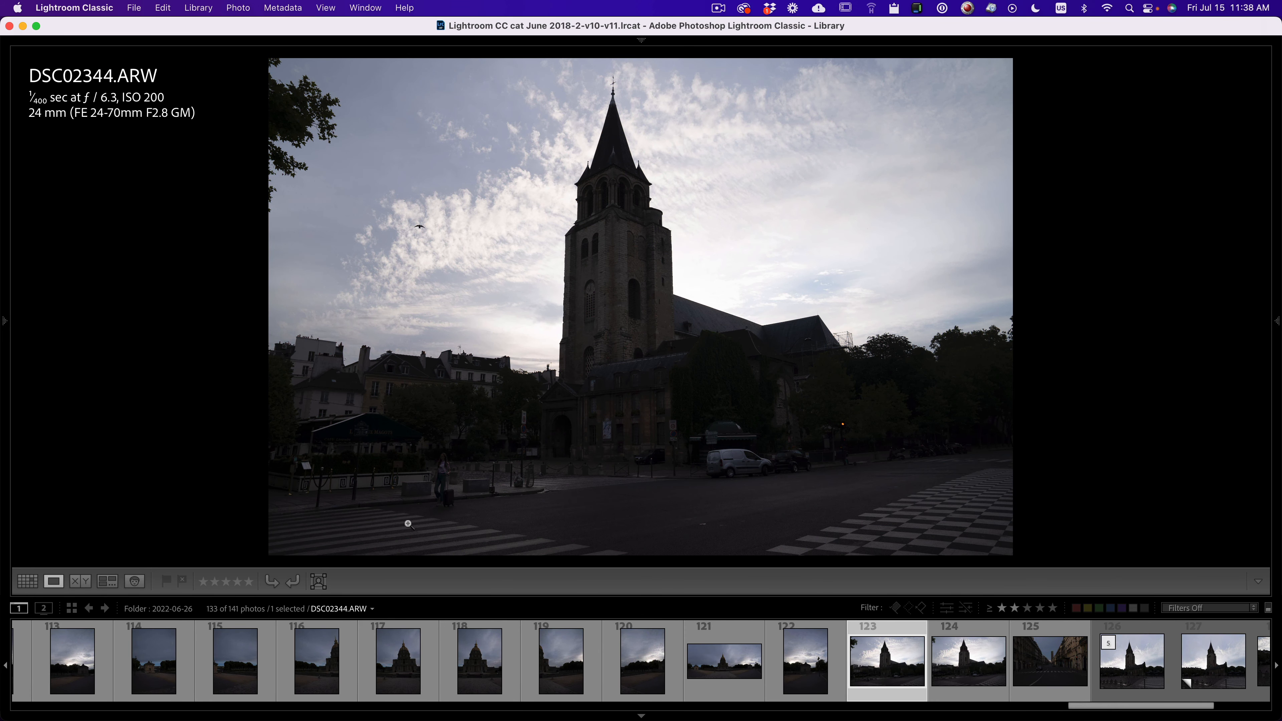
left_click(421, 489)
left_click(399, 511)
left_click_drag(1105, 712, 1162, 712)
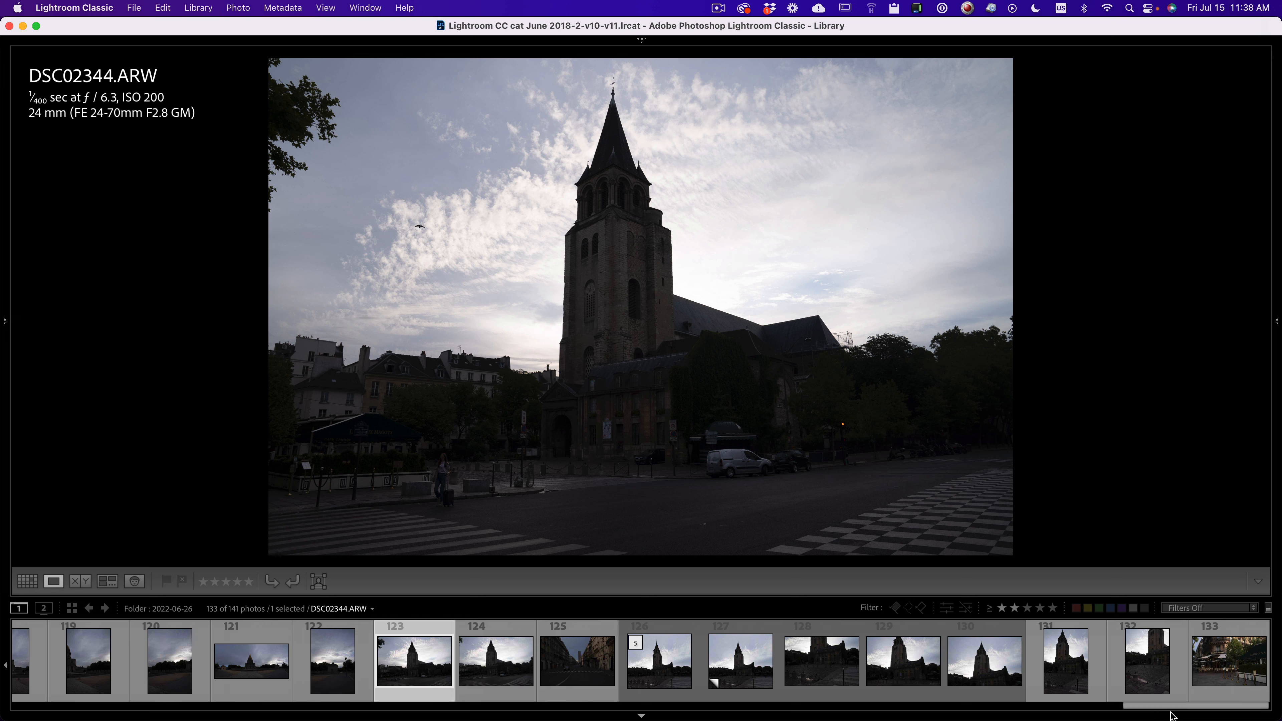
Step: Compare the church and square frames DSC02347.ARW to DSC02349.ARW with the portrait frame DSC02350.ARW and the one after it
left_click(804, 677)
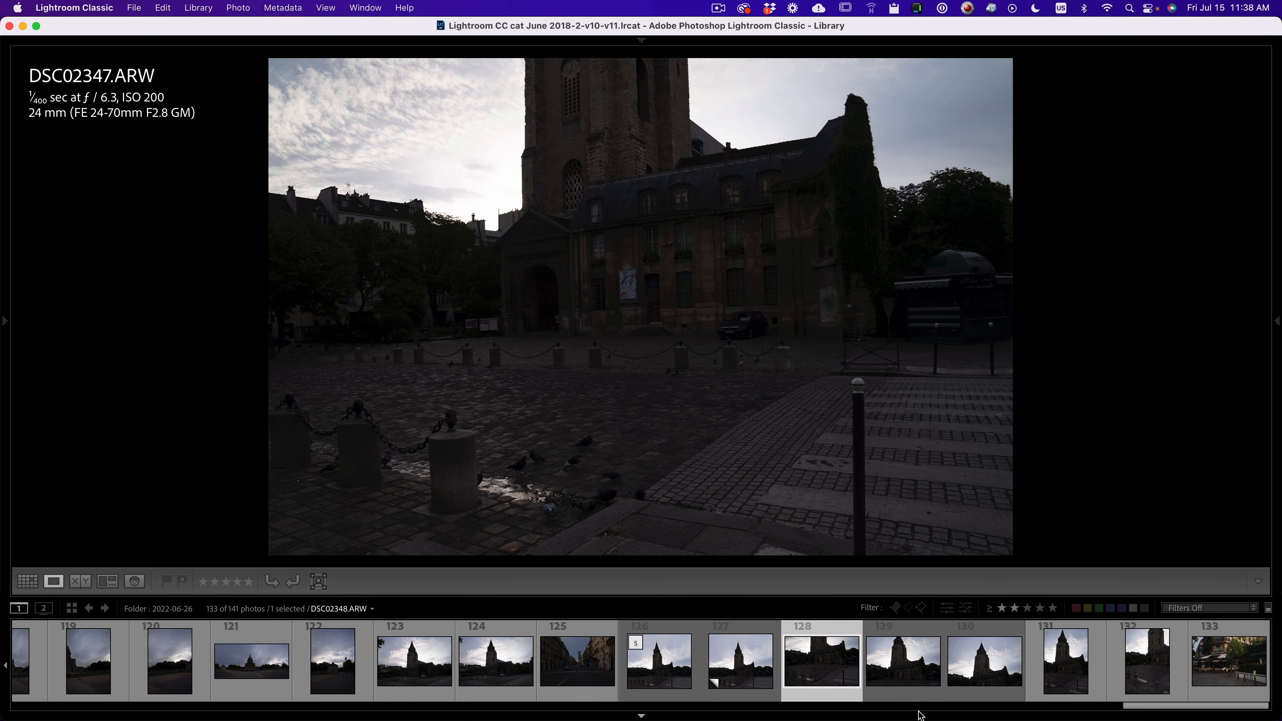
left_click(915, 678)
left_click(983, 671)
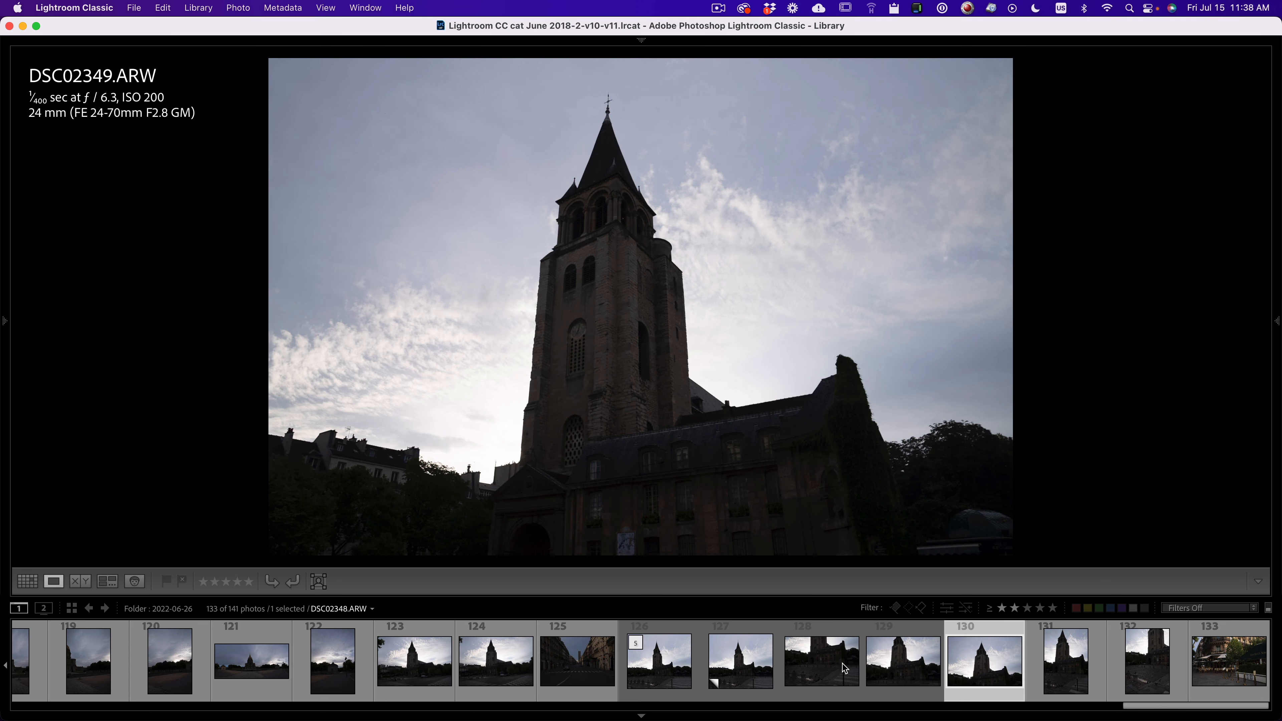
left_click(822, 672)
left_click(1062, 656)
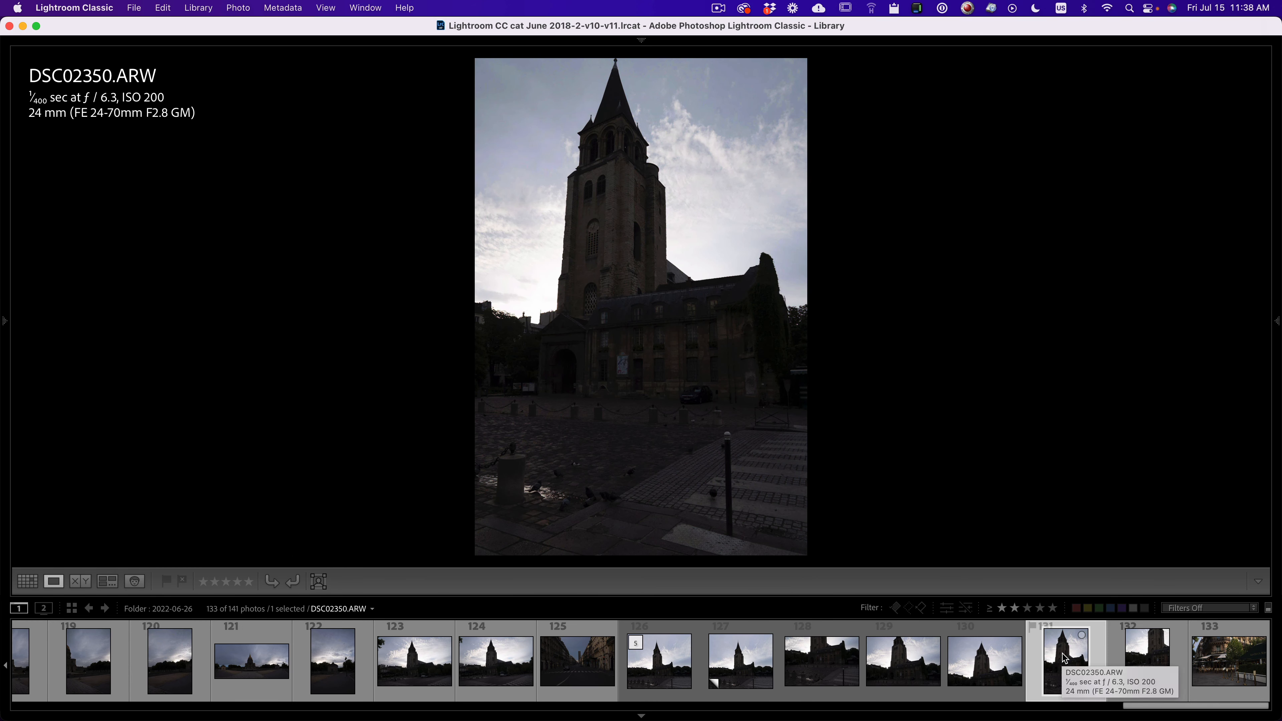
key("Right")
key("Left")
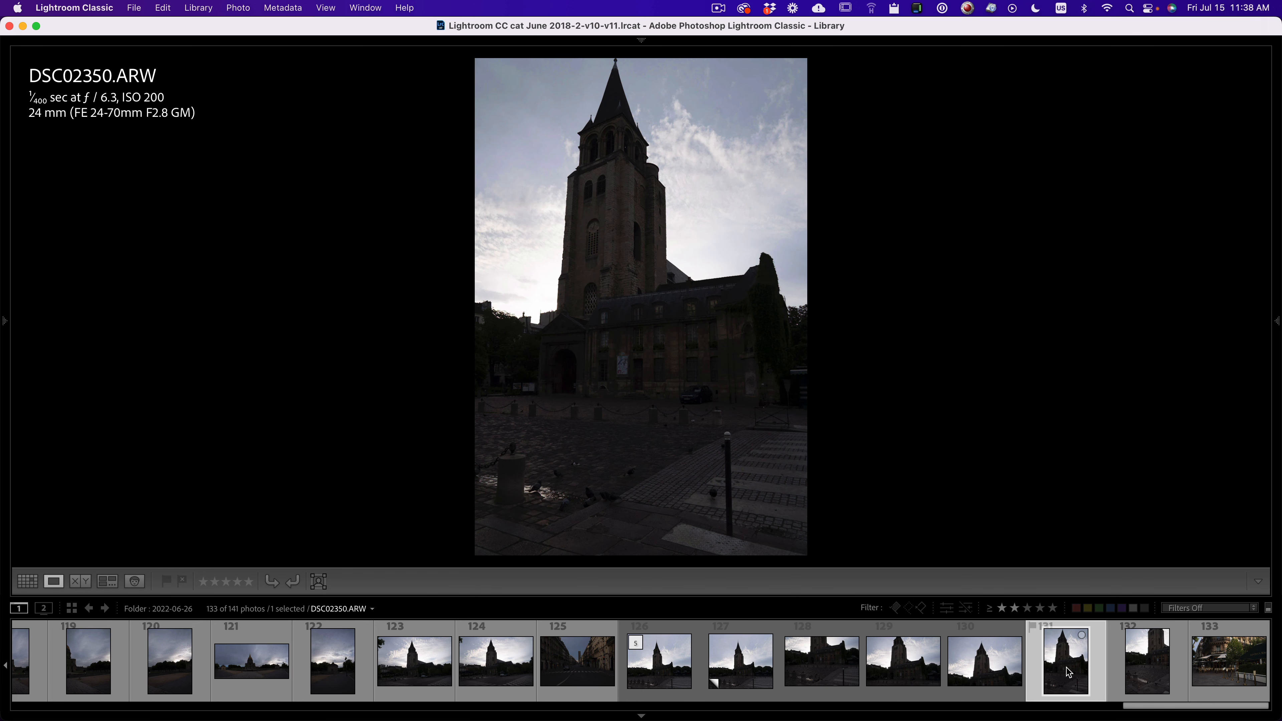
Step: Merge the church frames DSC02347.ARW to DSC02349.ARW into a stacked panorama with Perspective projection and Fill Edges enabled
left_click(988, 662)
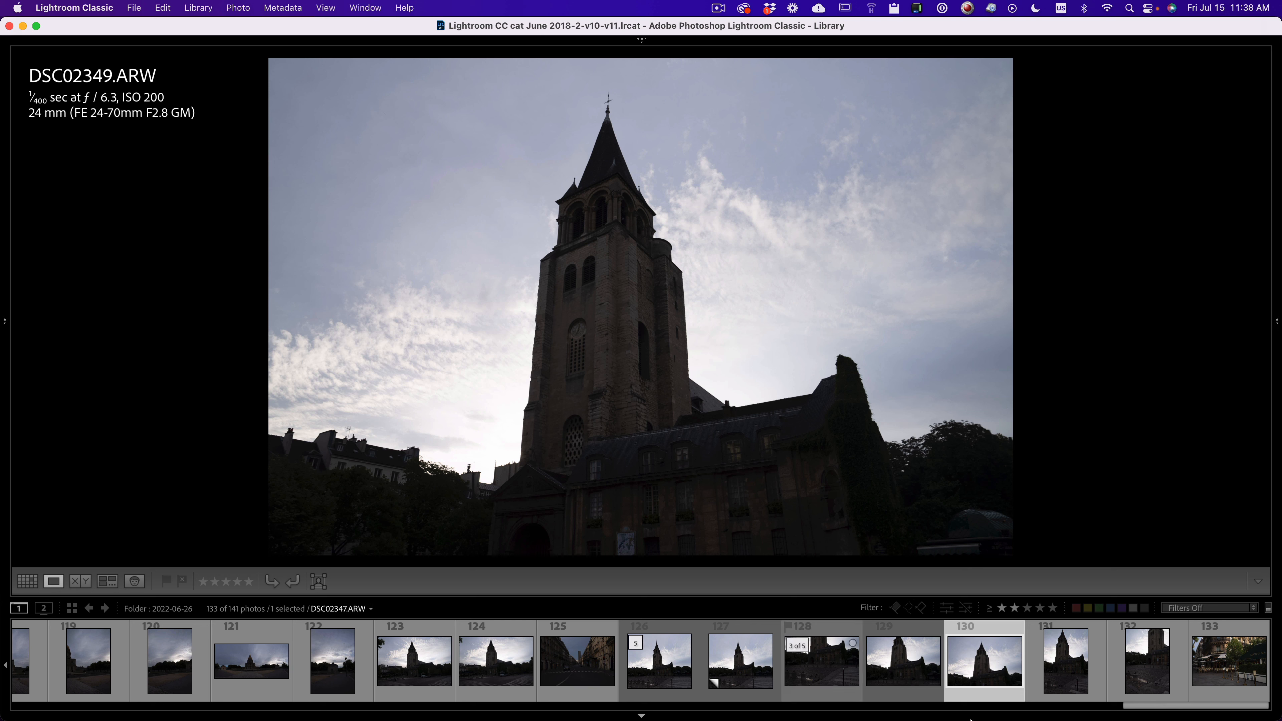
left_click(819, 667, "shift")
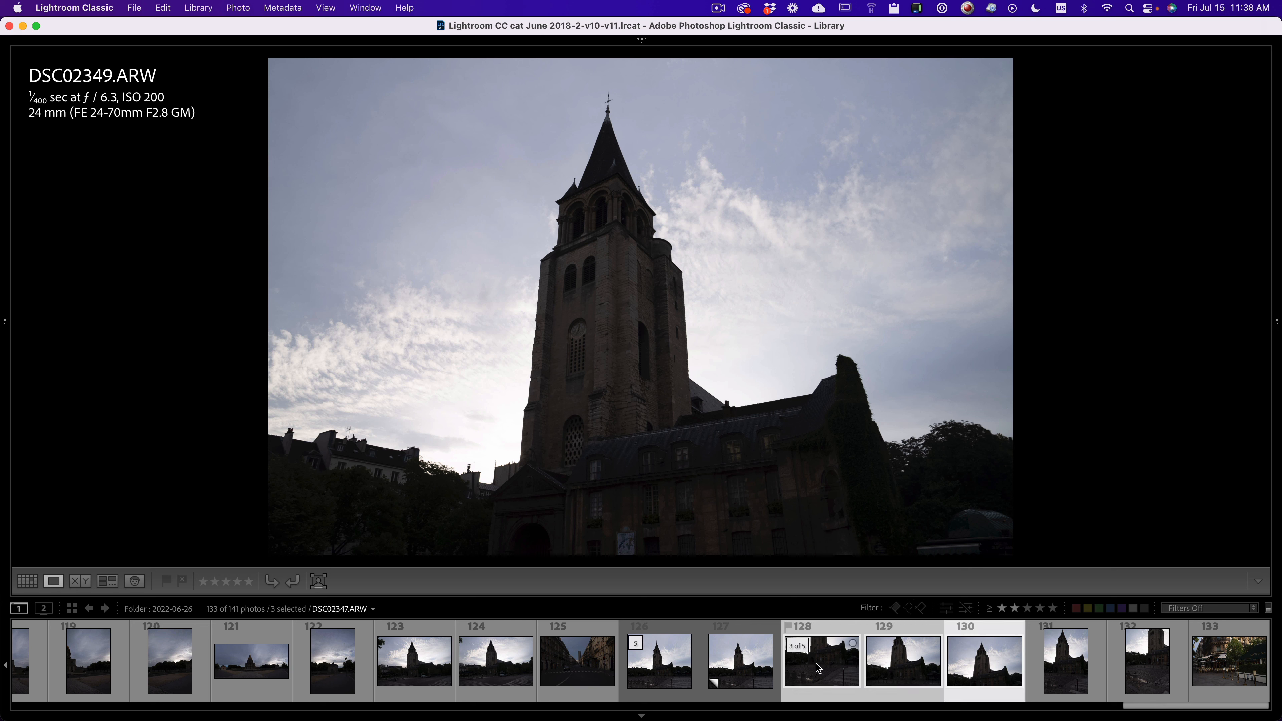
right_click(819, 666)
mouse_move(916, 390)
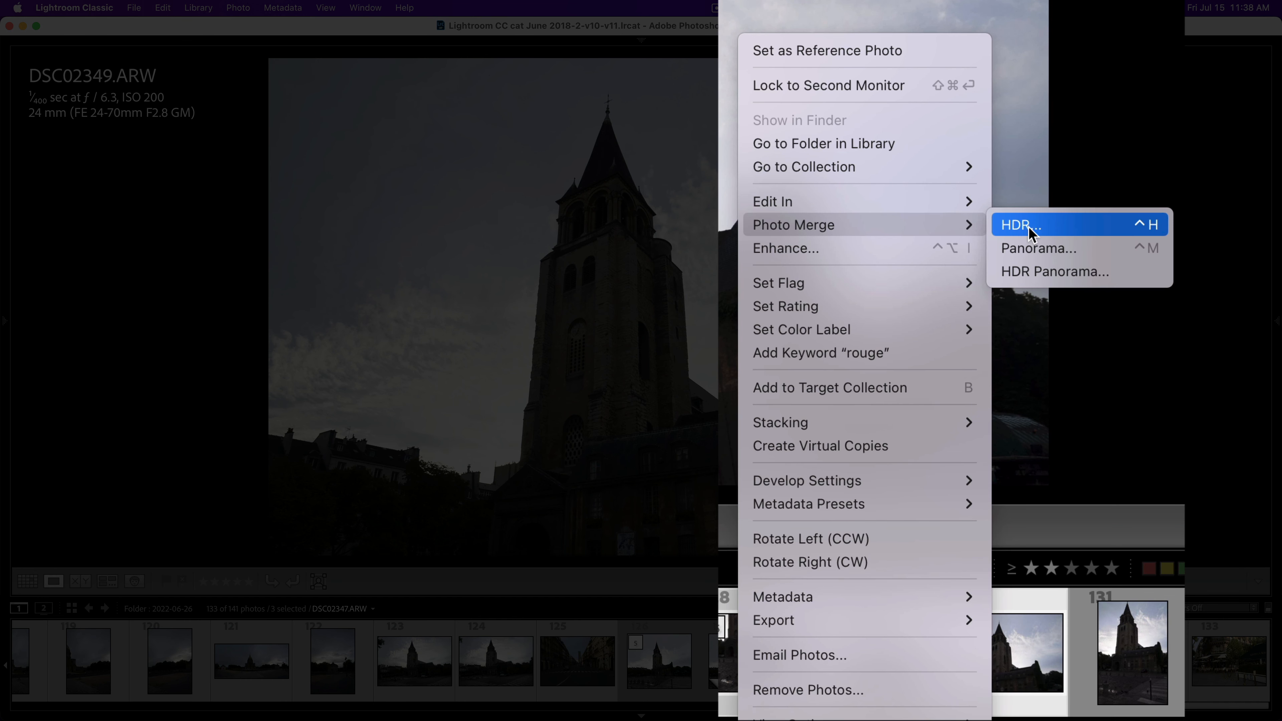
left_click(1039, 248)
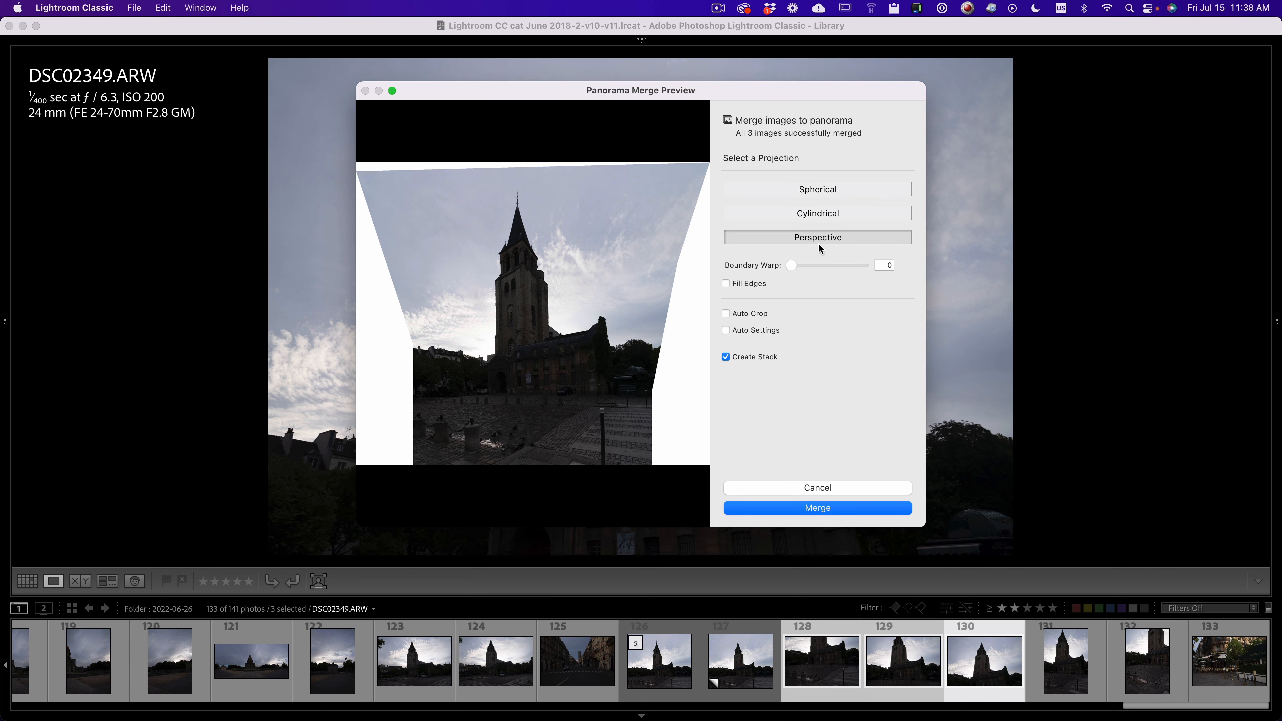
left_click(762, 283)
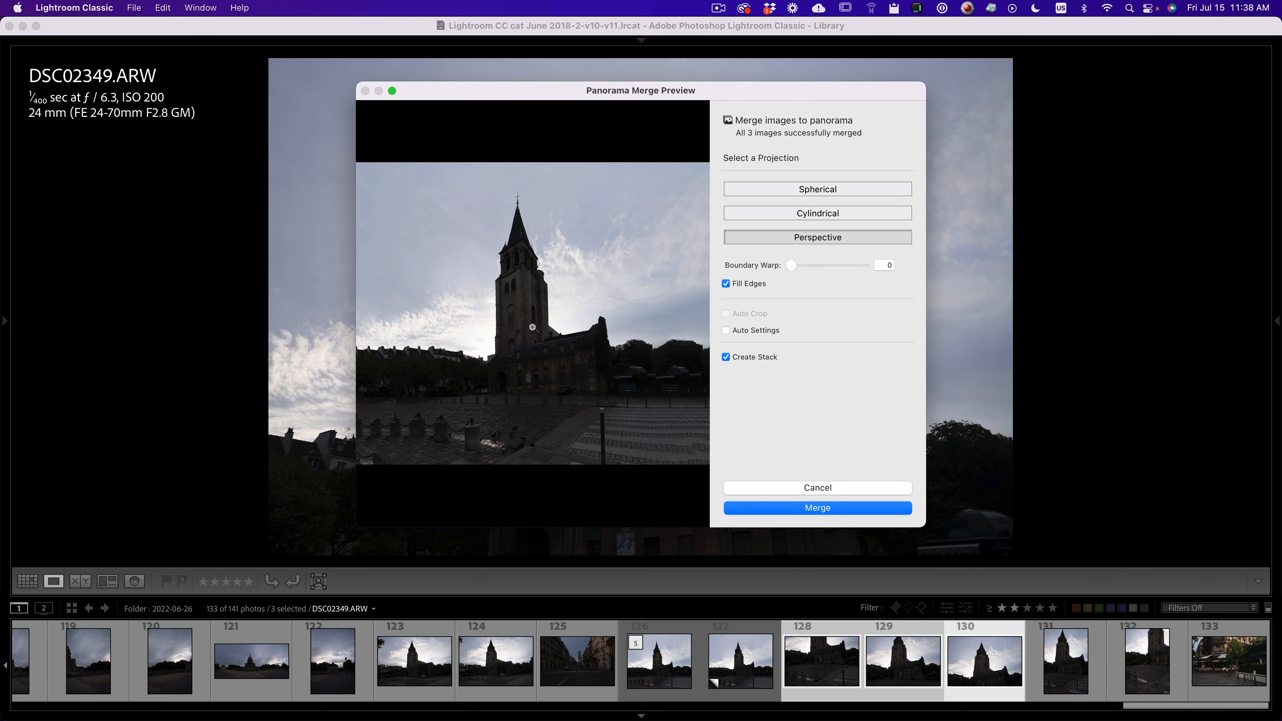
left_click(802, 512)
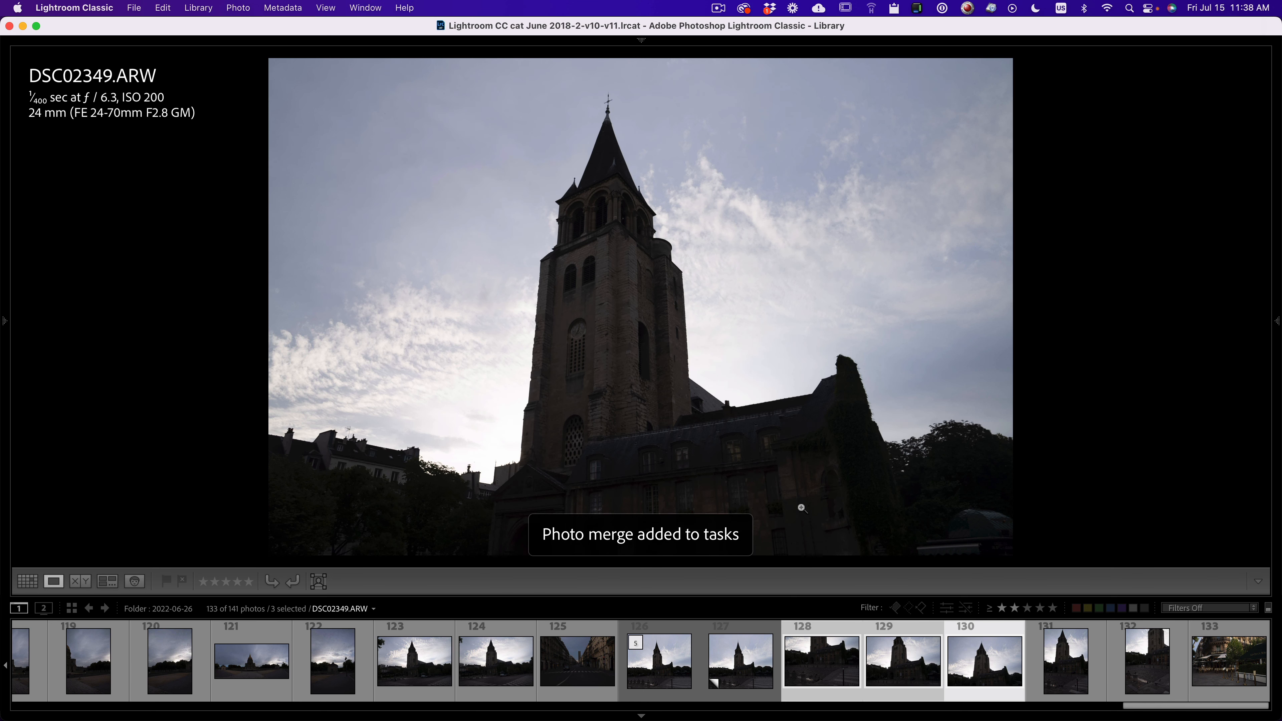
Step: Give one star to the Les Deux Magots café frame DSC02352.ARW and the portrait church frame DSC02350.ARW
left_click(1227, 679)
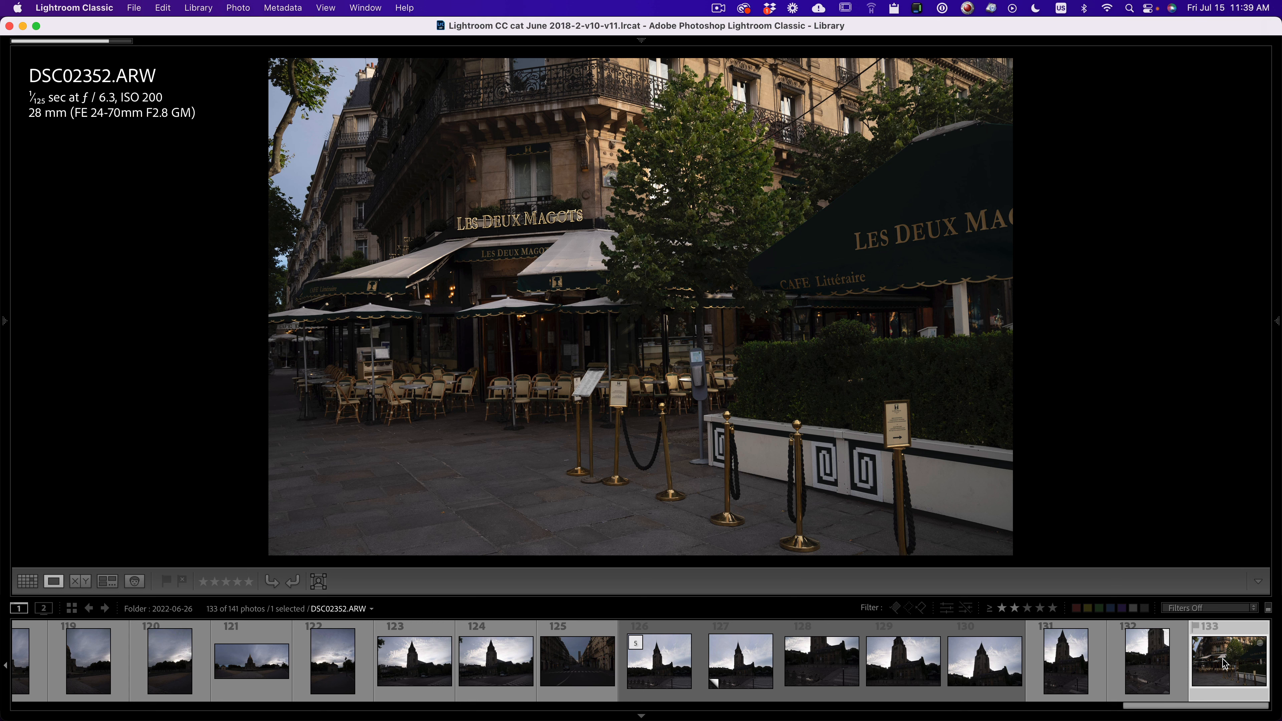
key("1")
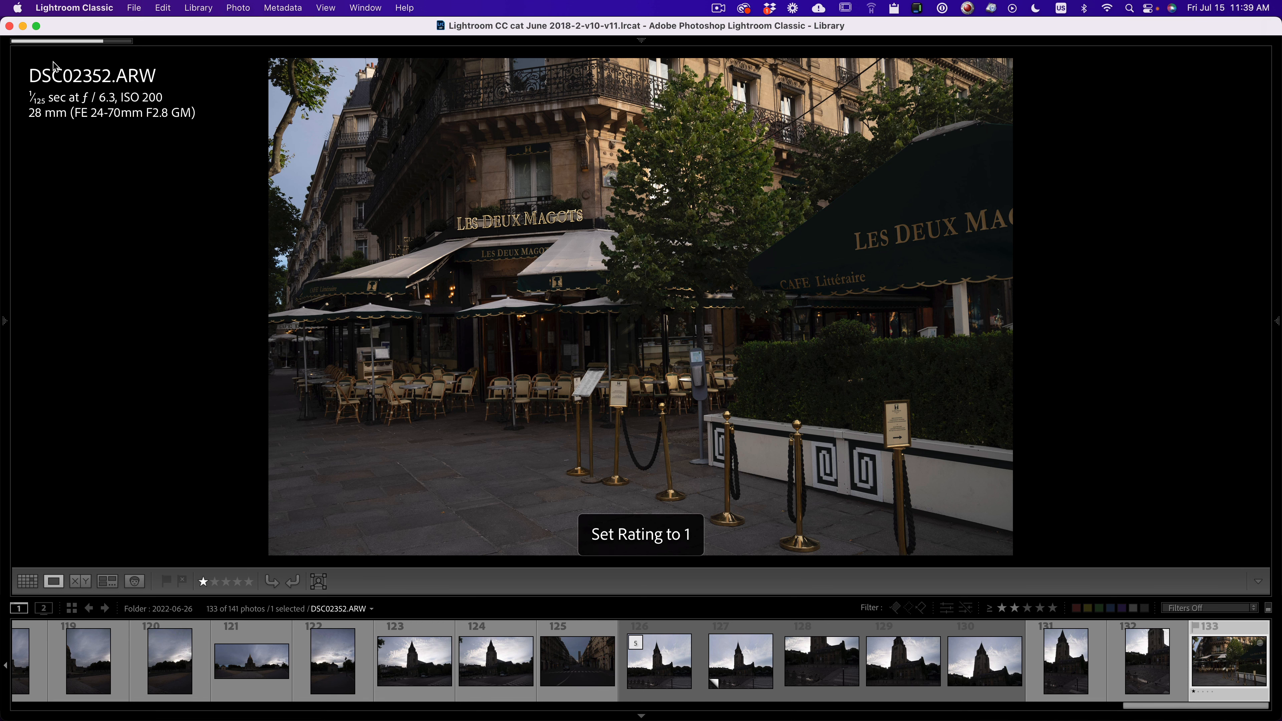
left_click(1073, 683)
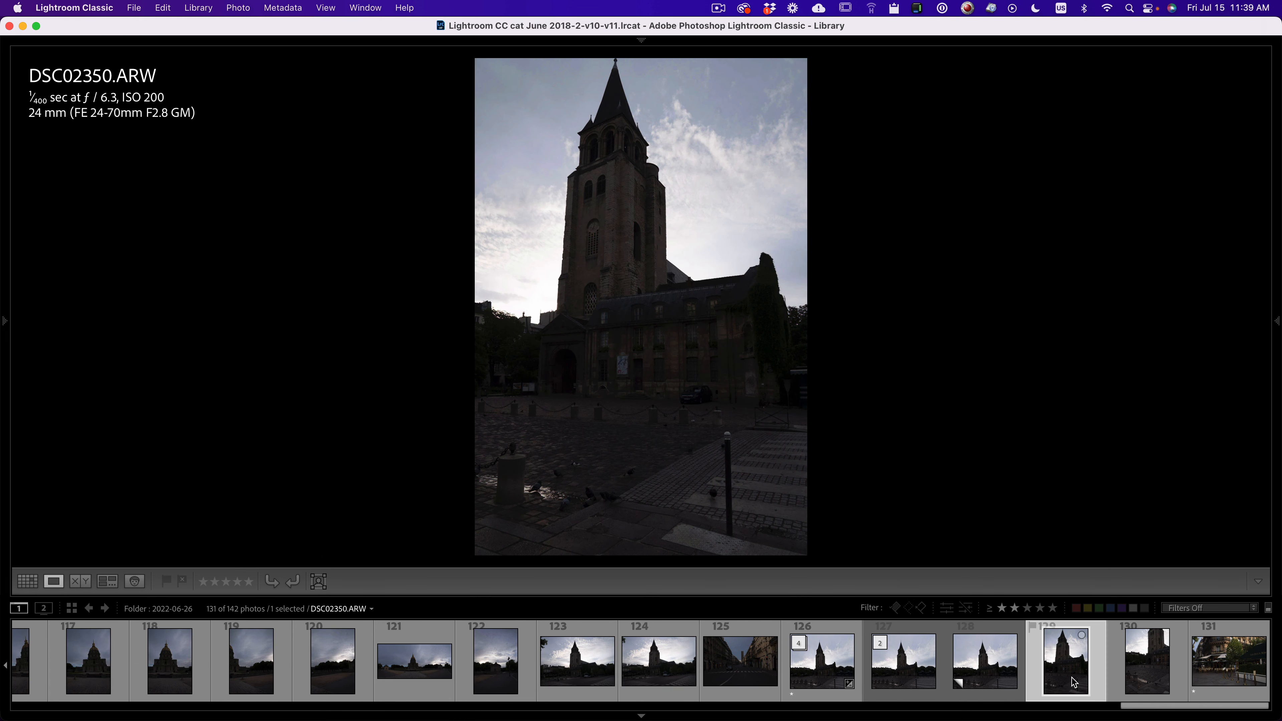
key("1")
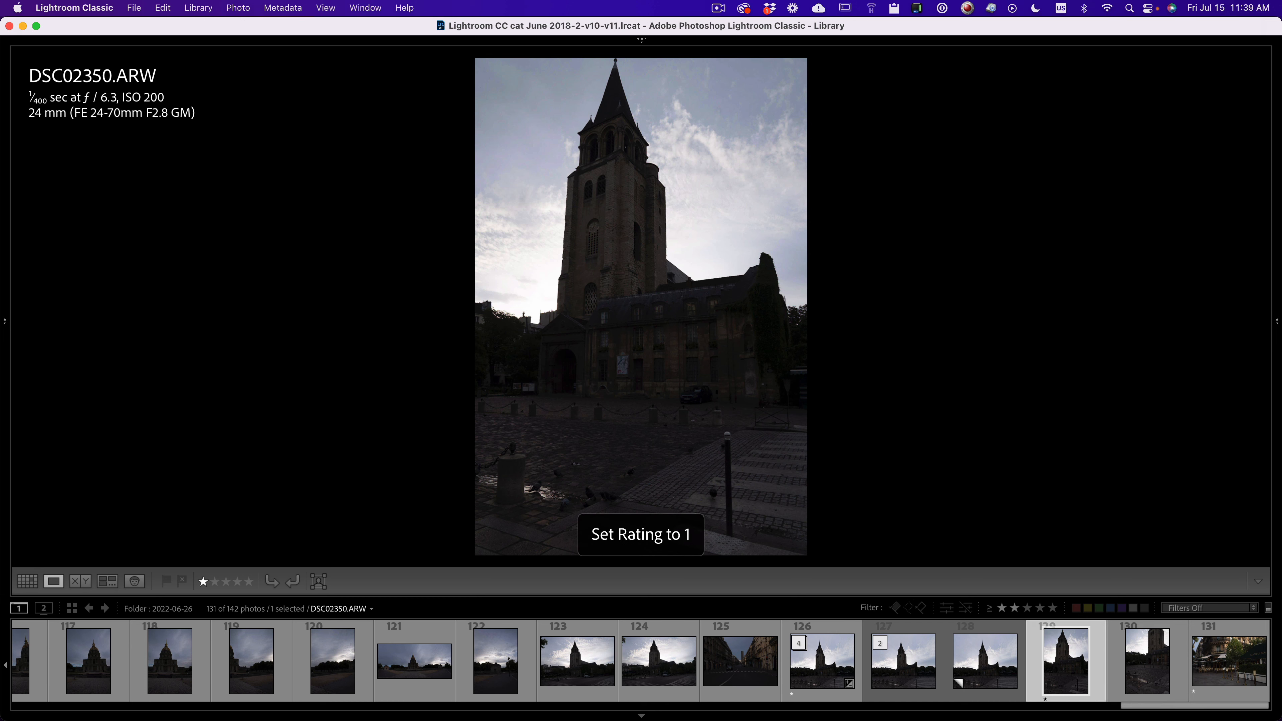
Step: Go back to the start of the reviewed folder and open the 2022-06-25 folder
left_click_drag(1162, 706, 3, 604)
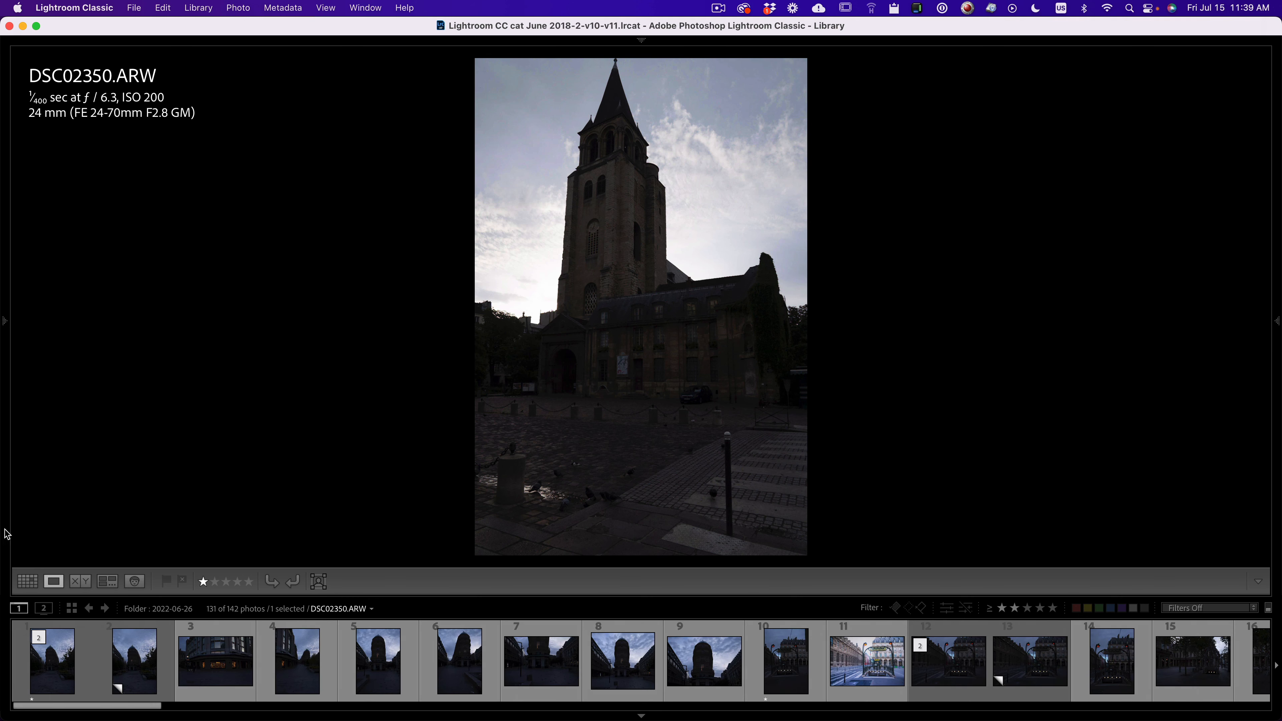
left_click(5, 321)
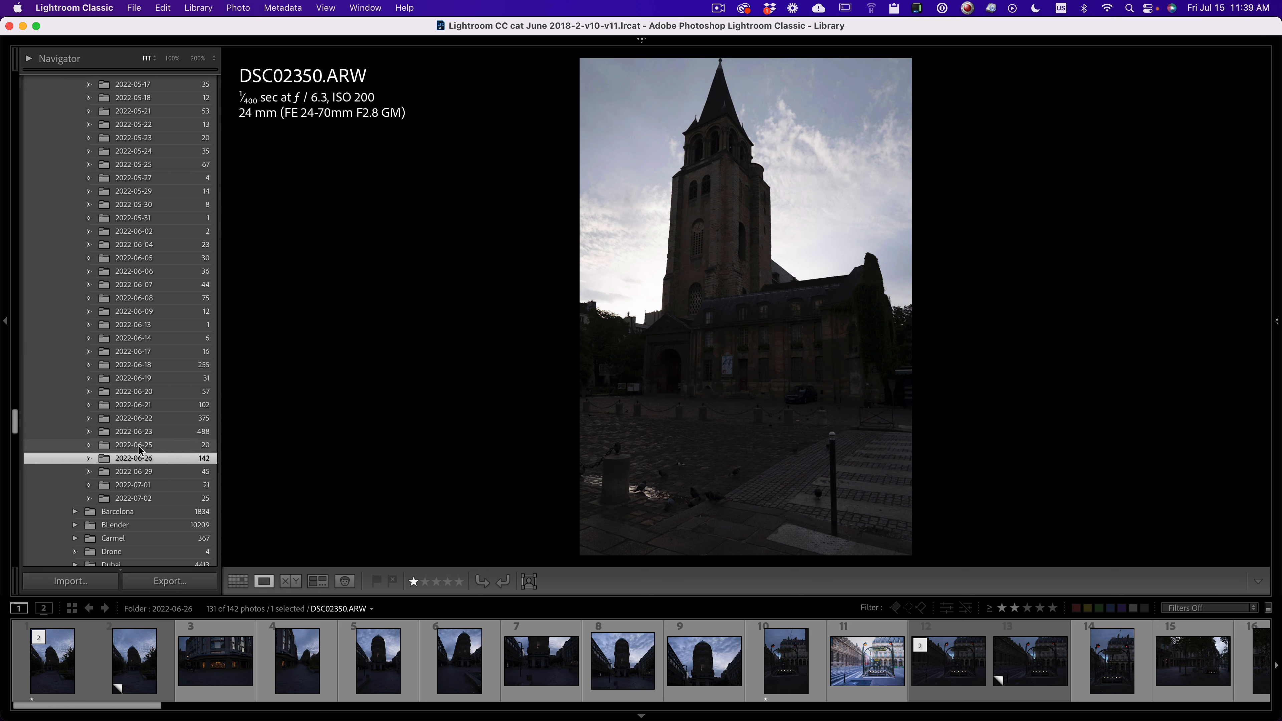
left_click(141, 448)
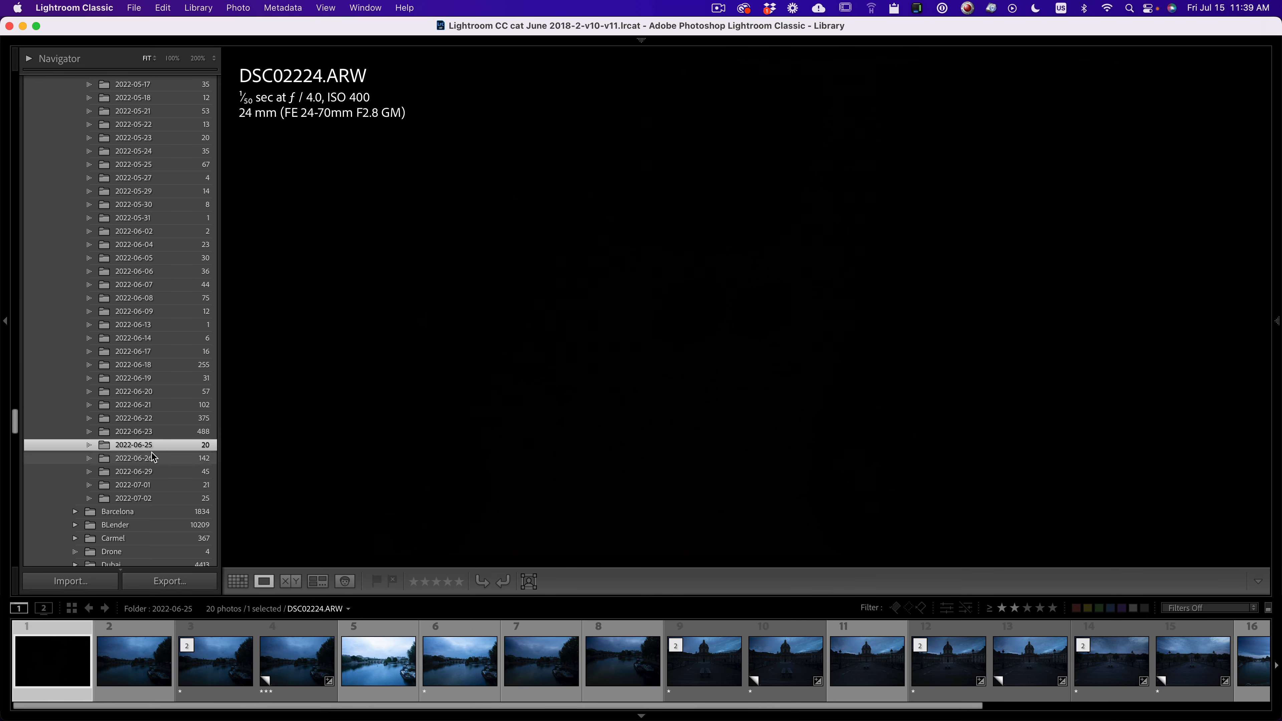
left_click(153, 459)
left_click(153, 454)
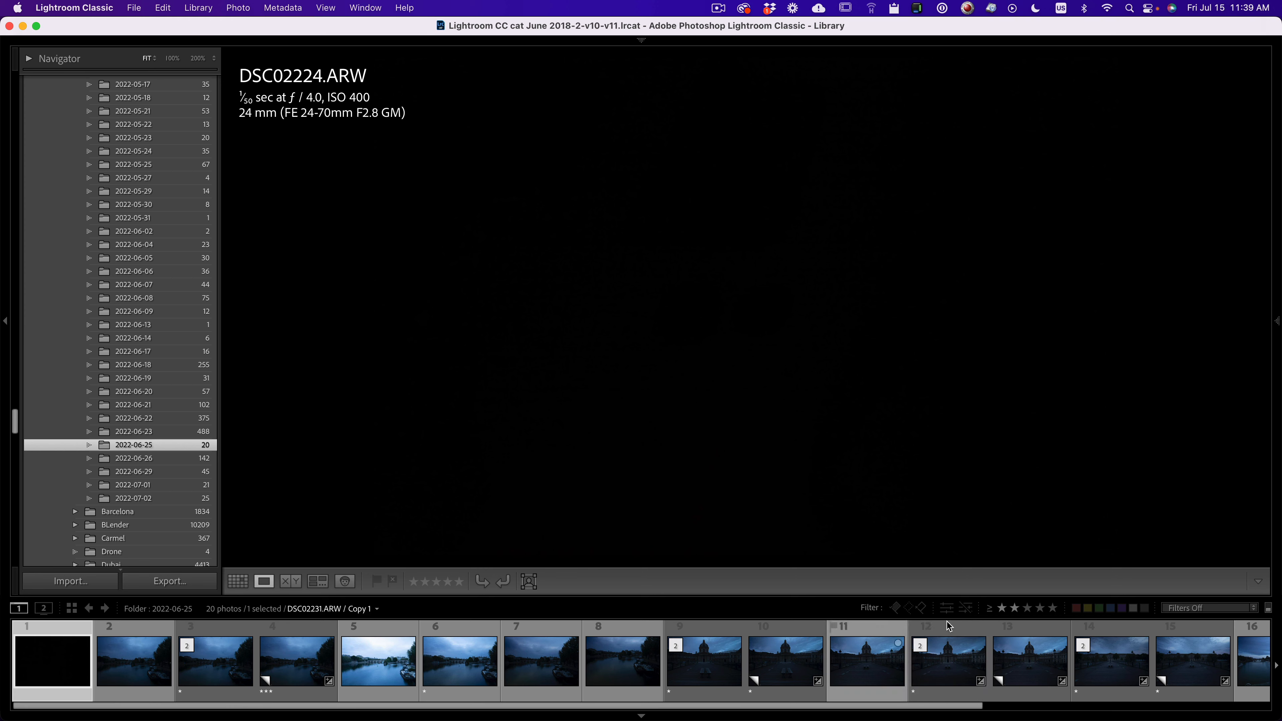
Step: Filter the folder to one star and higher, and compare the river frame DSC02226.ARW with its virtual copy
left_click(1003, 611)
left_click(1002, 609)
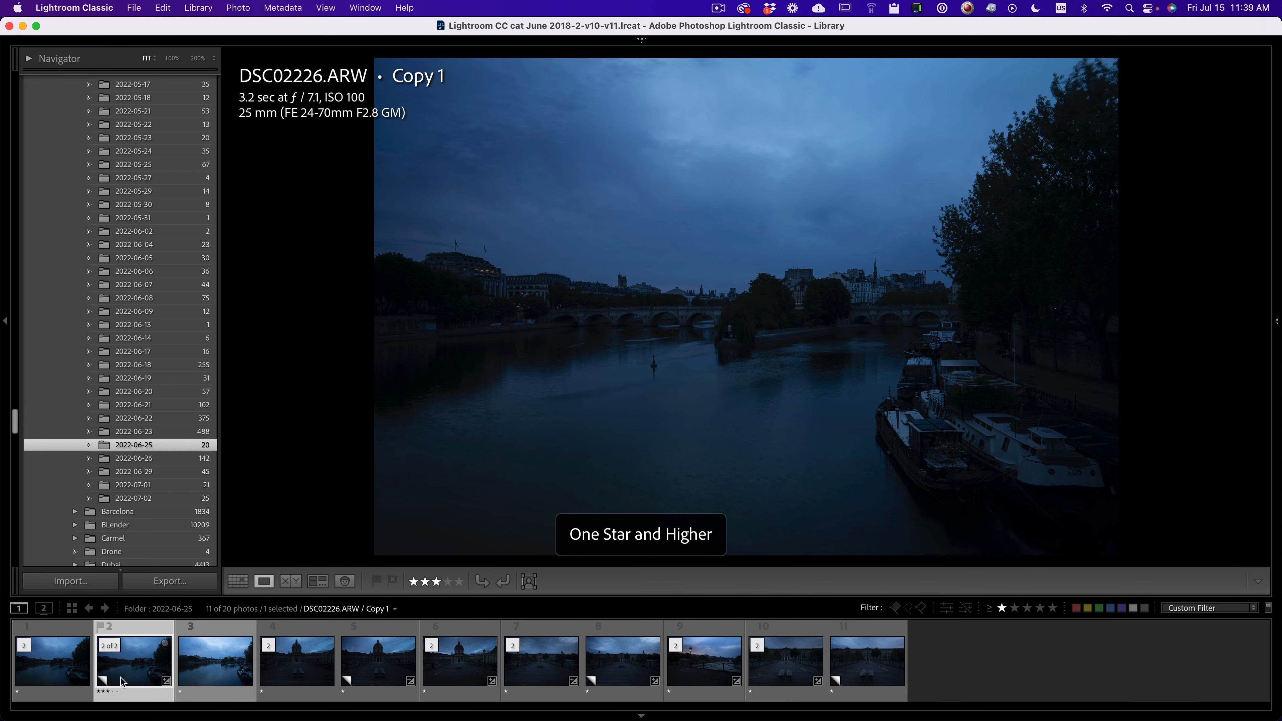
left_click(55, 671)
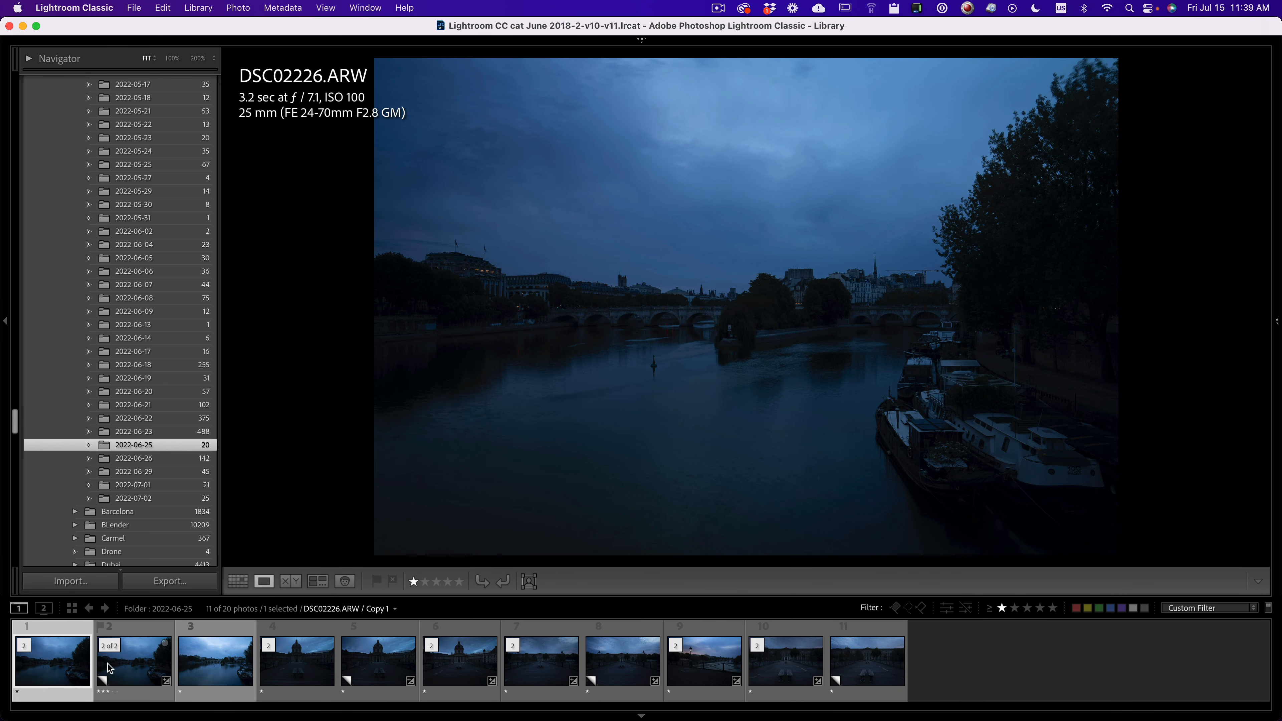
left_click(122, 666)
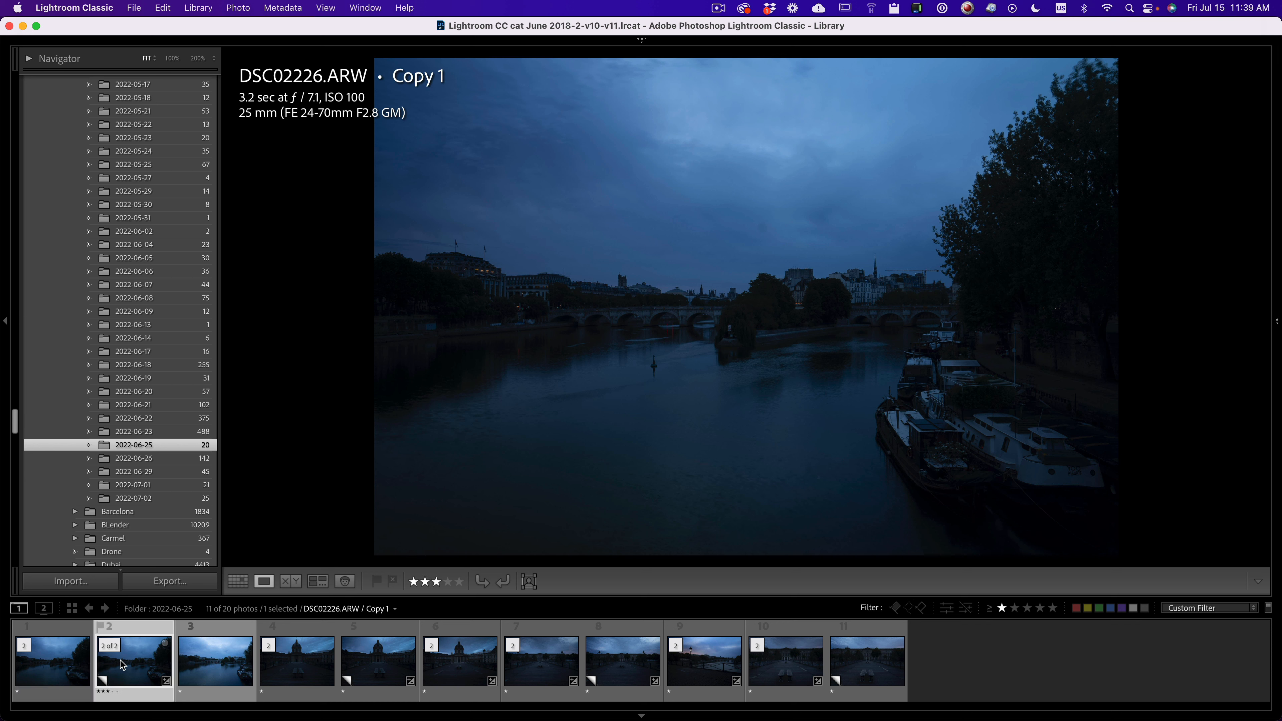
Step: Delete the virtual copy of the river frame DSC02226.ARW, keeping the original
left_click(54, 663)
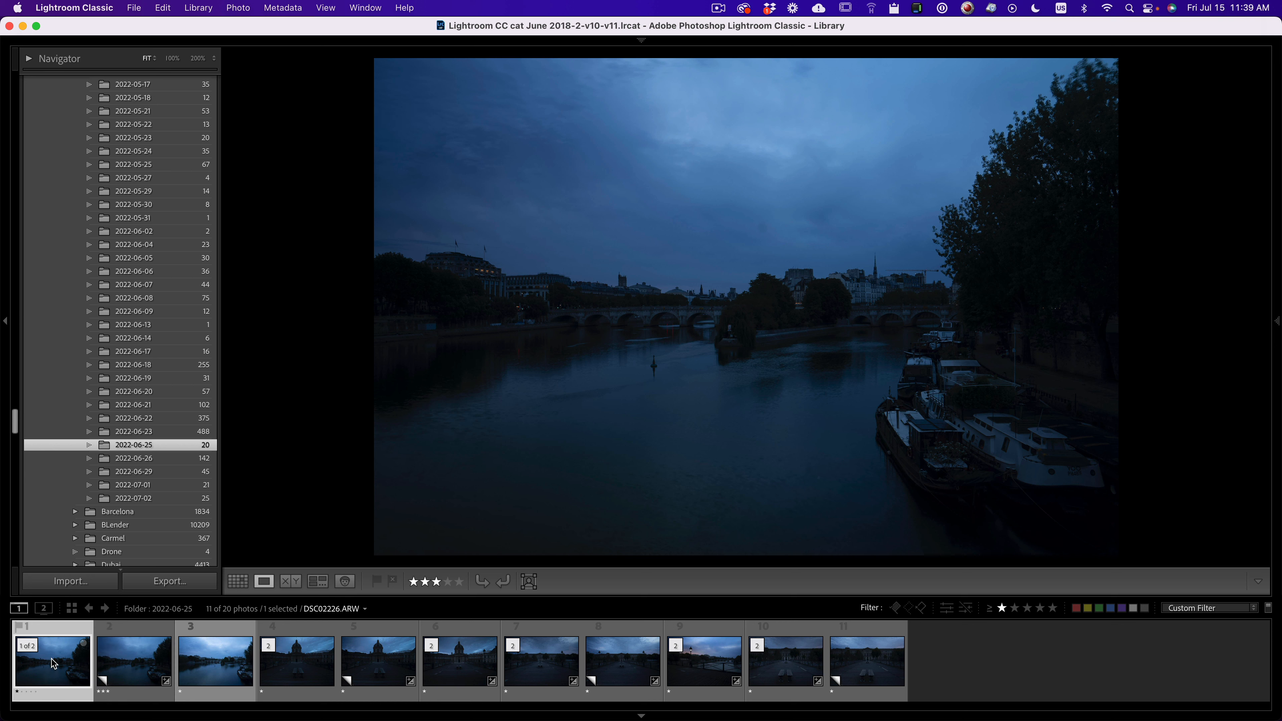
left_click(144, 660)
key("Delete")
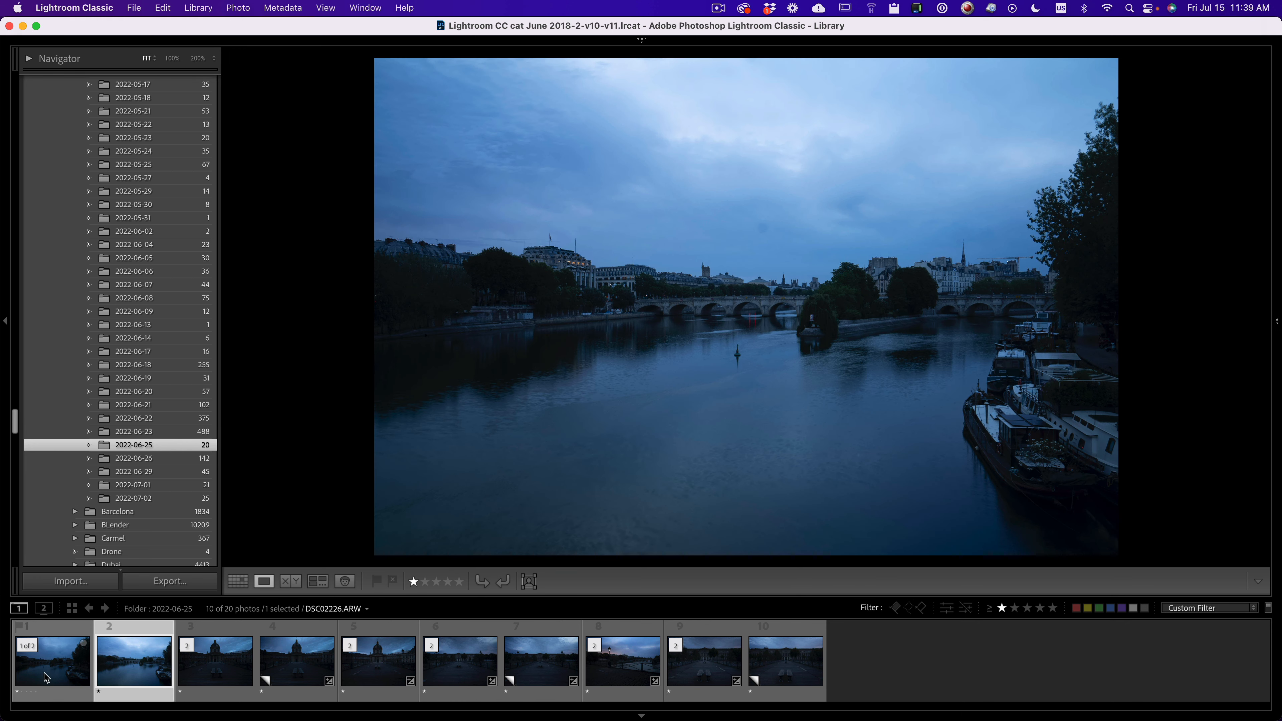
Step: Compare the river frames DSC02226.ARW and DSC02228.ARW, ending on DSC02226.ARW
left_click(81, 676)
left_click(113, 674)
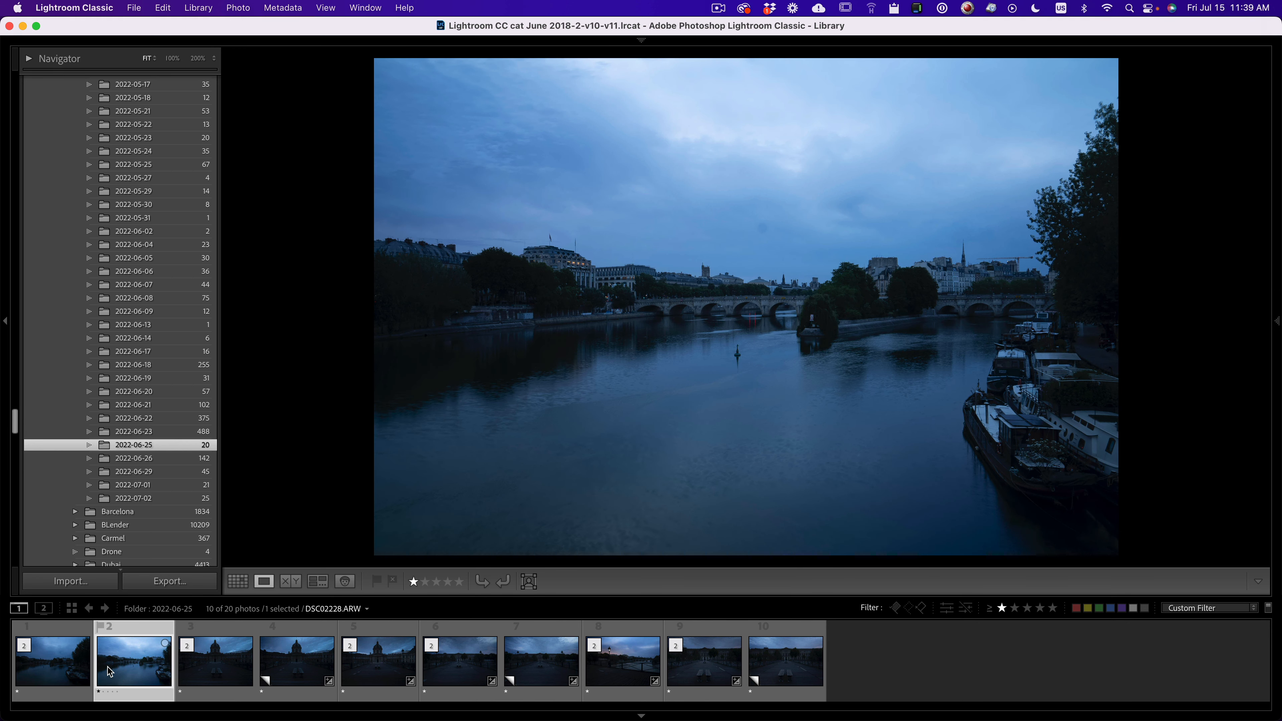
left_click(76, 665)
left_click(105, 665)
left_click(45, 665)
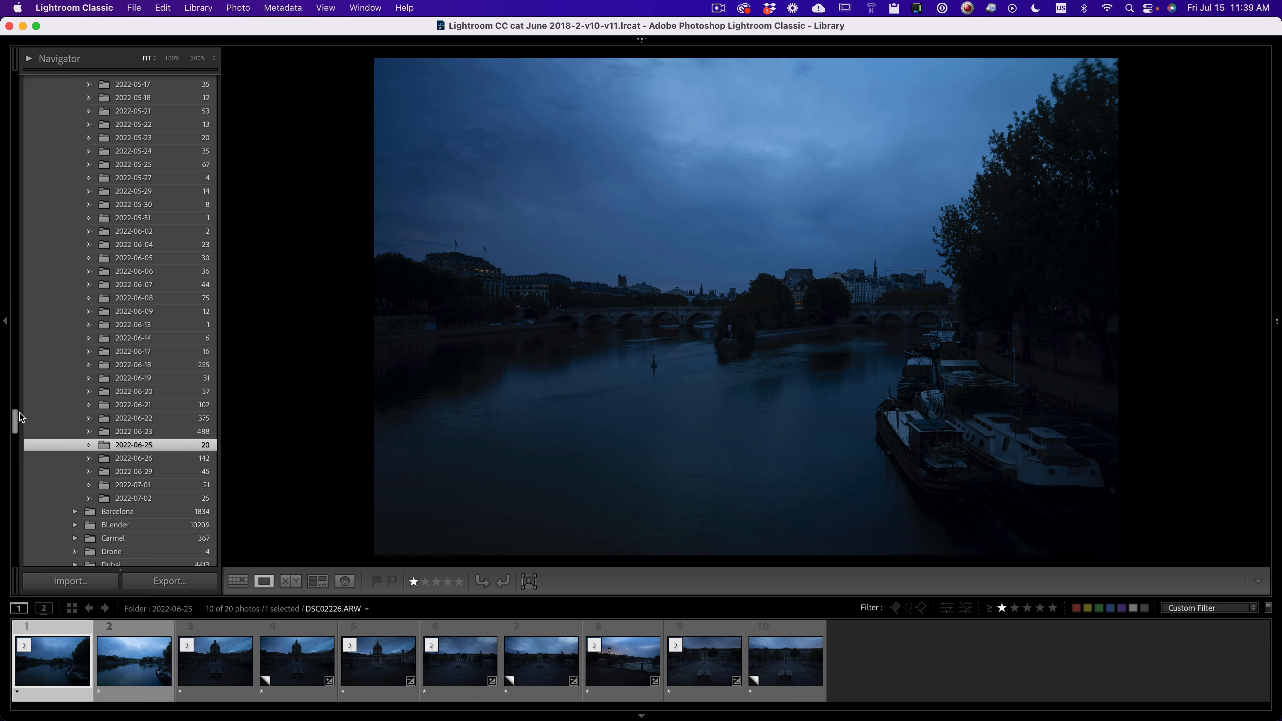
Step: Take DSC02226.ARW into Develop and apply the BW Linear Circle Lighter preset from the 02-PhotoSerge-Special Effects Presets group
left_click_drag(14, 417, 35, 63)
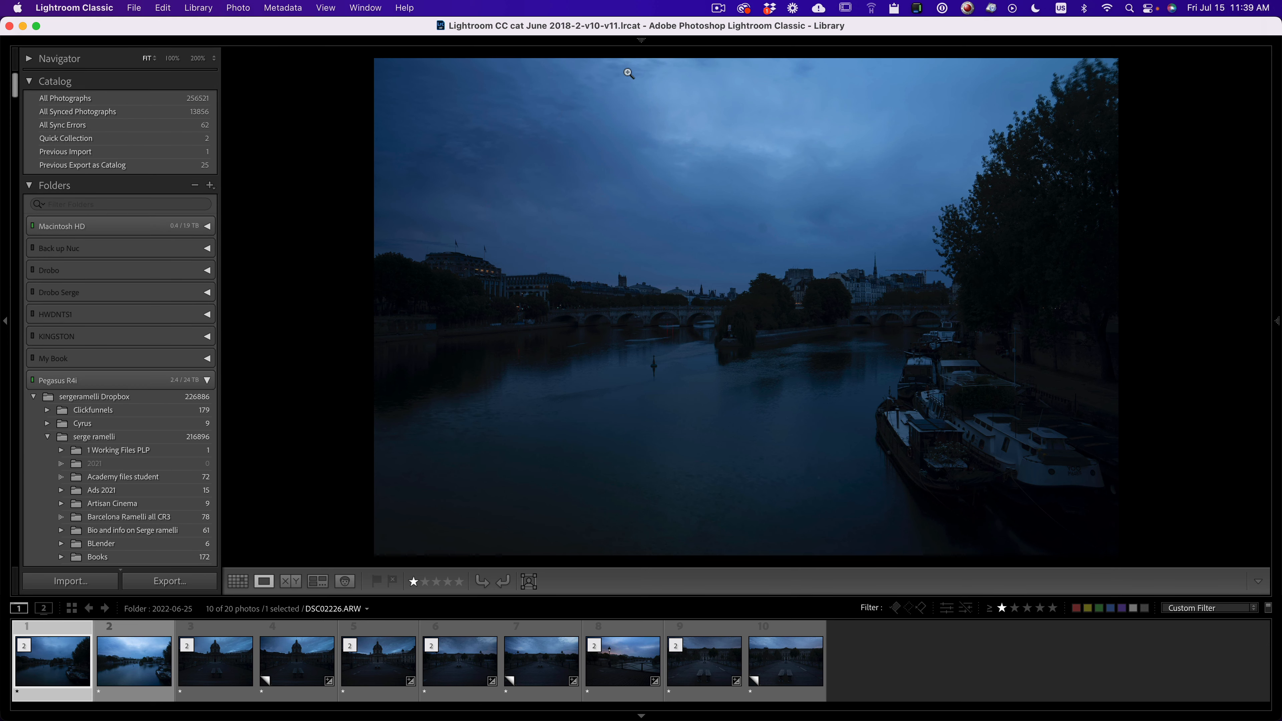
left_click(642, 41)
left_click(964, 61)
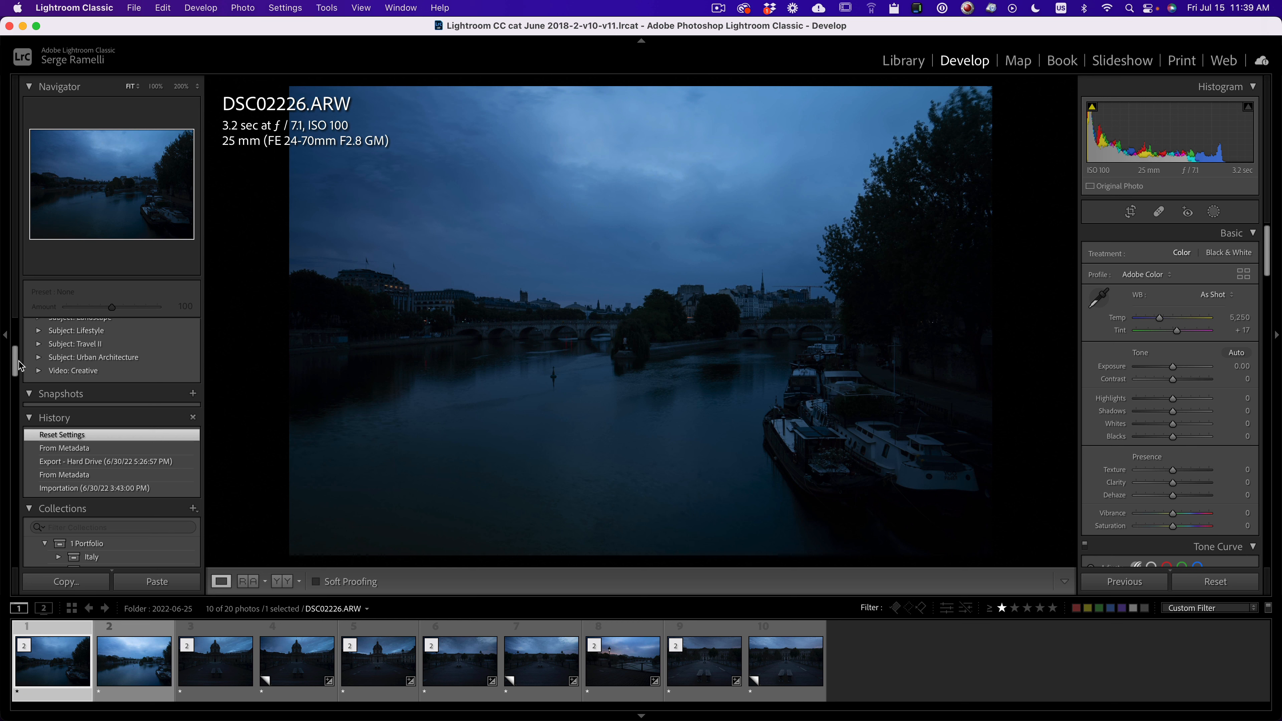
left_click_drag(18, 364, 17, 340)
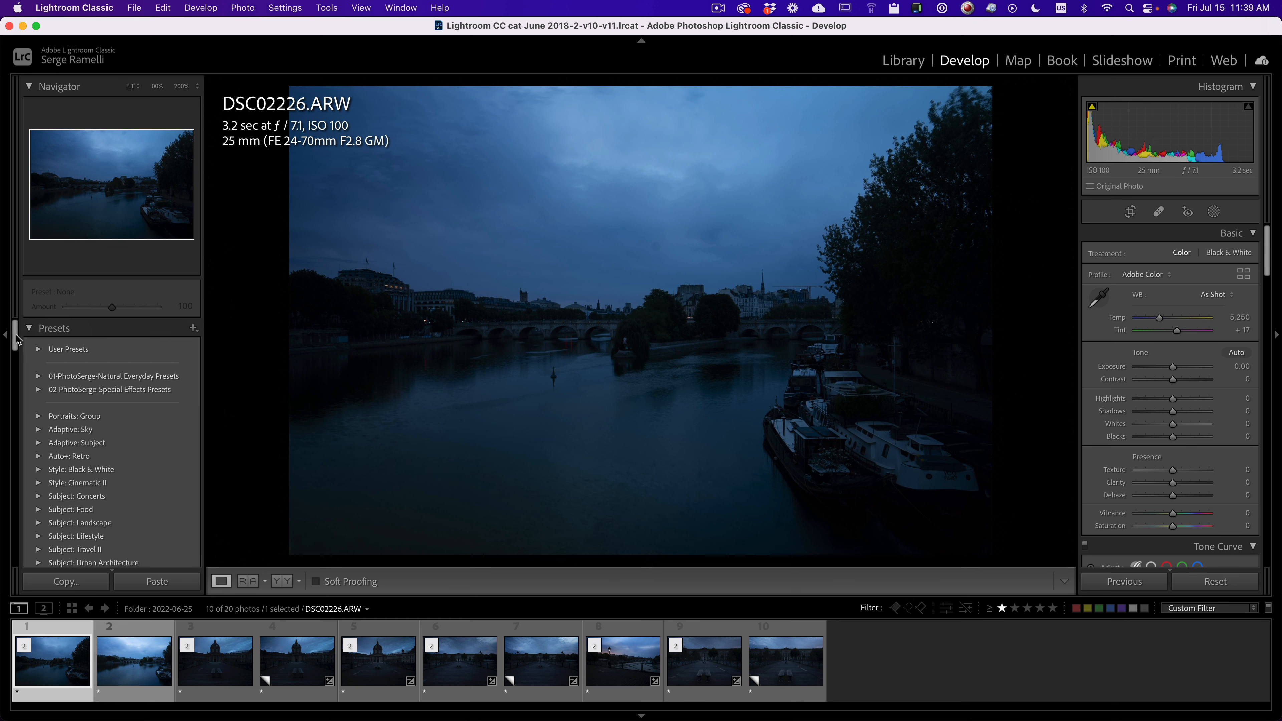
left_click(38, 389)
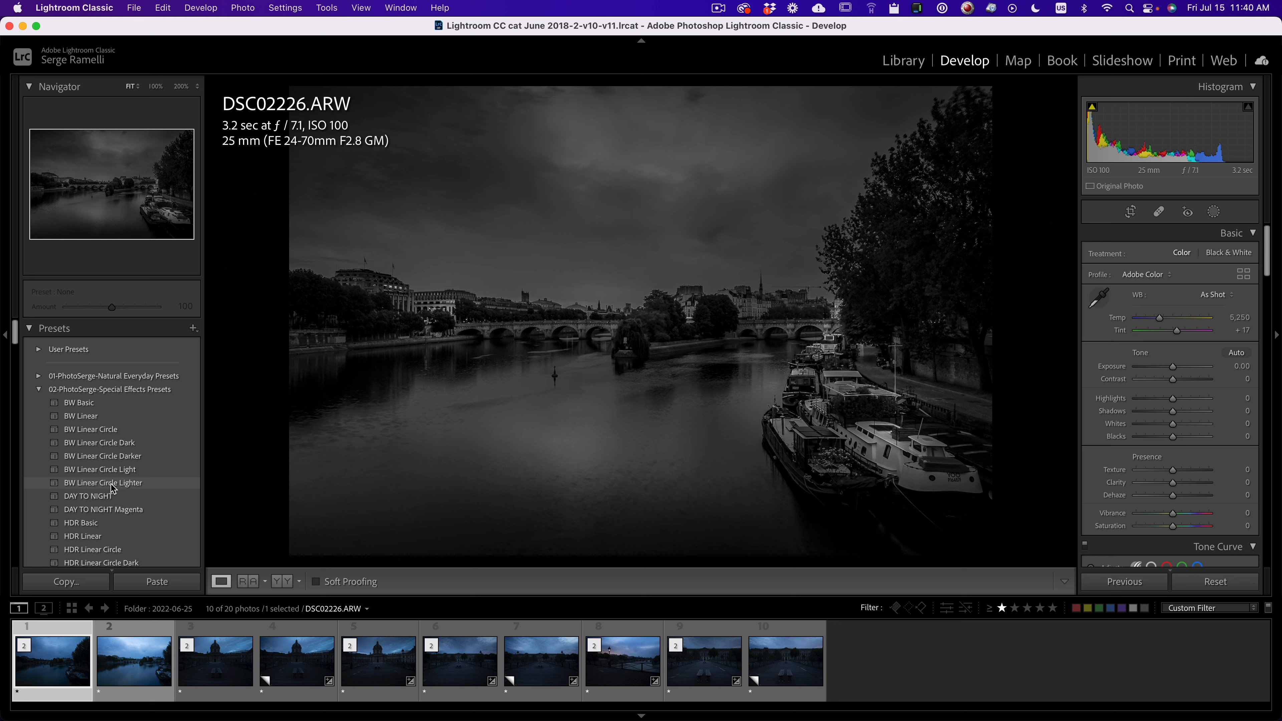
left_click(132, 483)
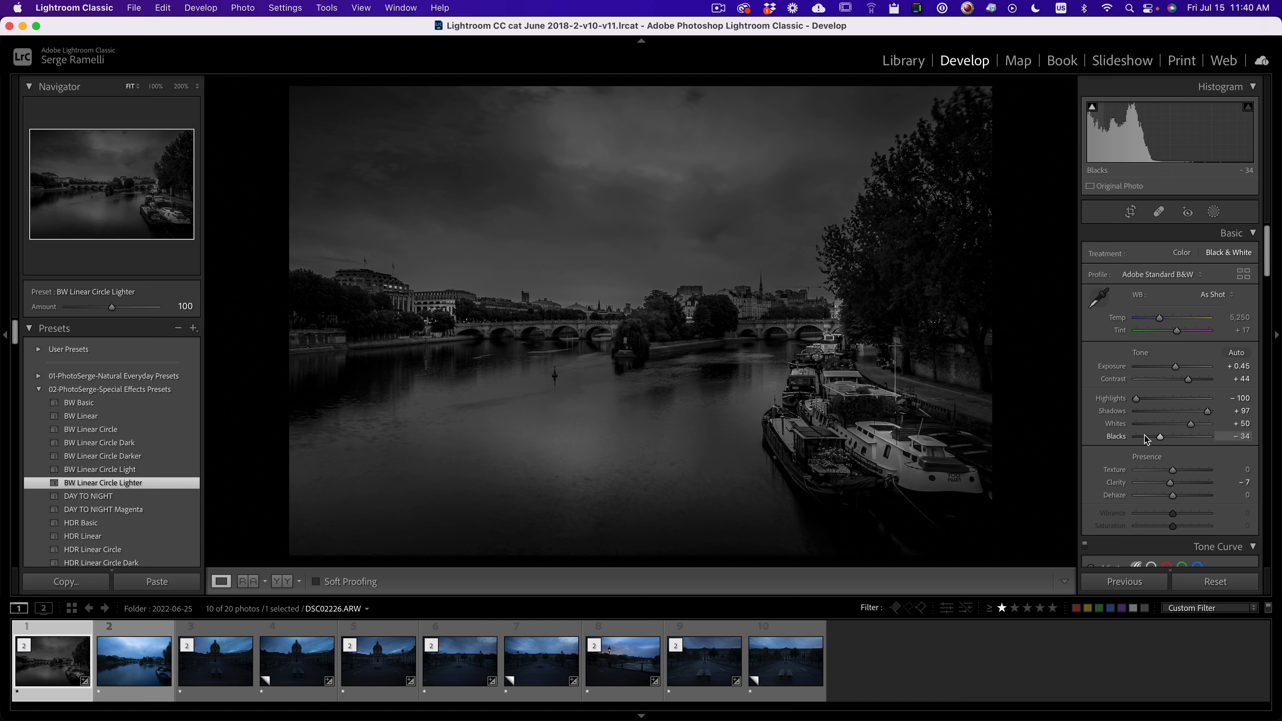
Step: Set Blacks to -17 and Whites to +67 using the clipping preview, and warm the temperature to 6,247
key("alt")
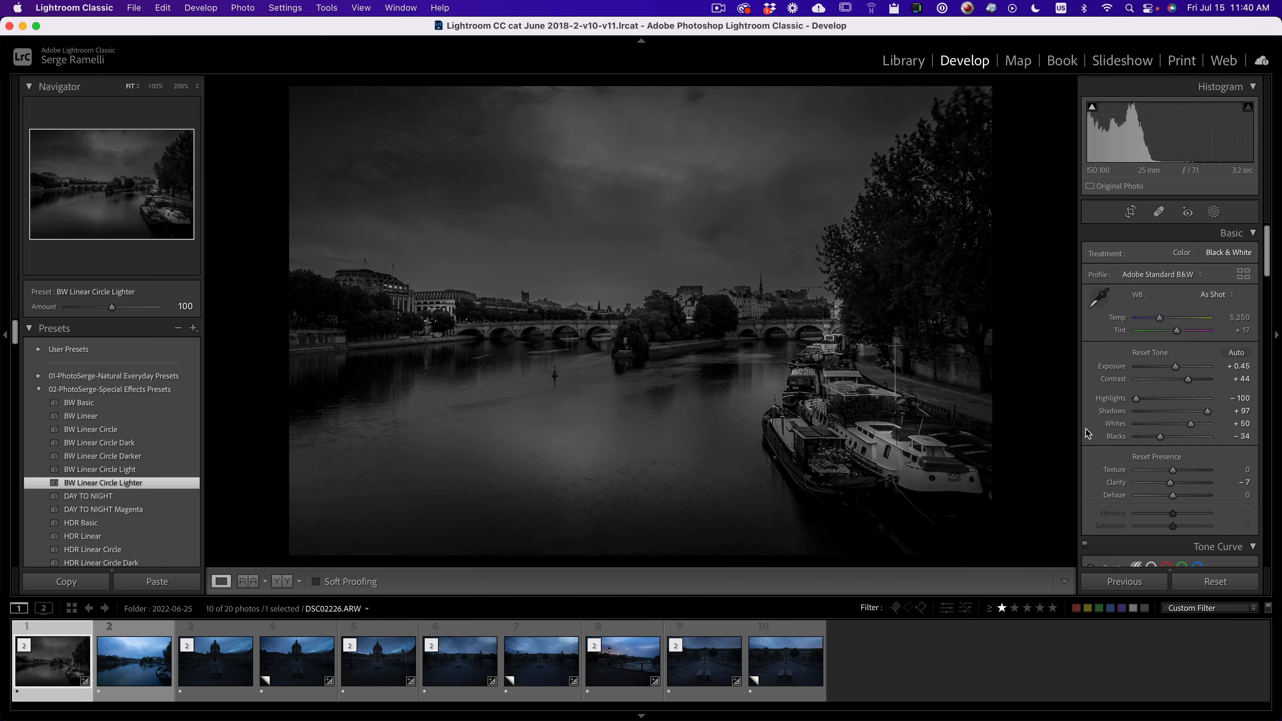
left_click_drag(1161, 437, 1163, 441)
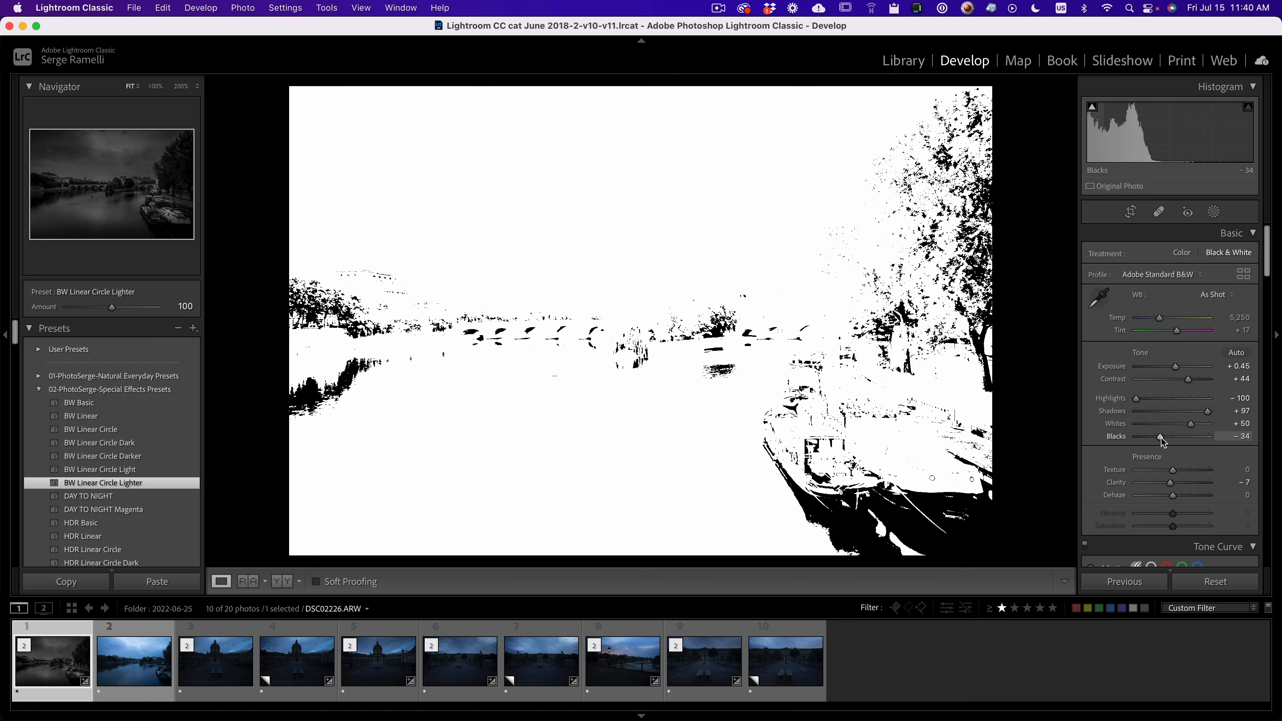
left_click_drag(1163, 441, 1199, 430)
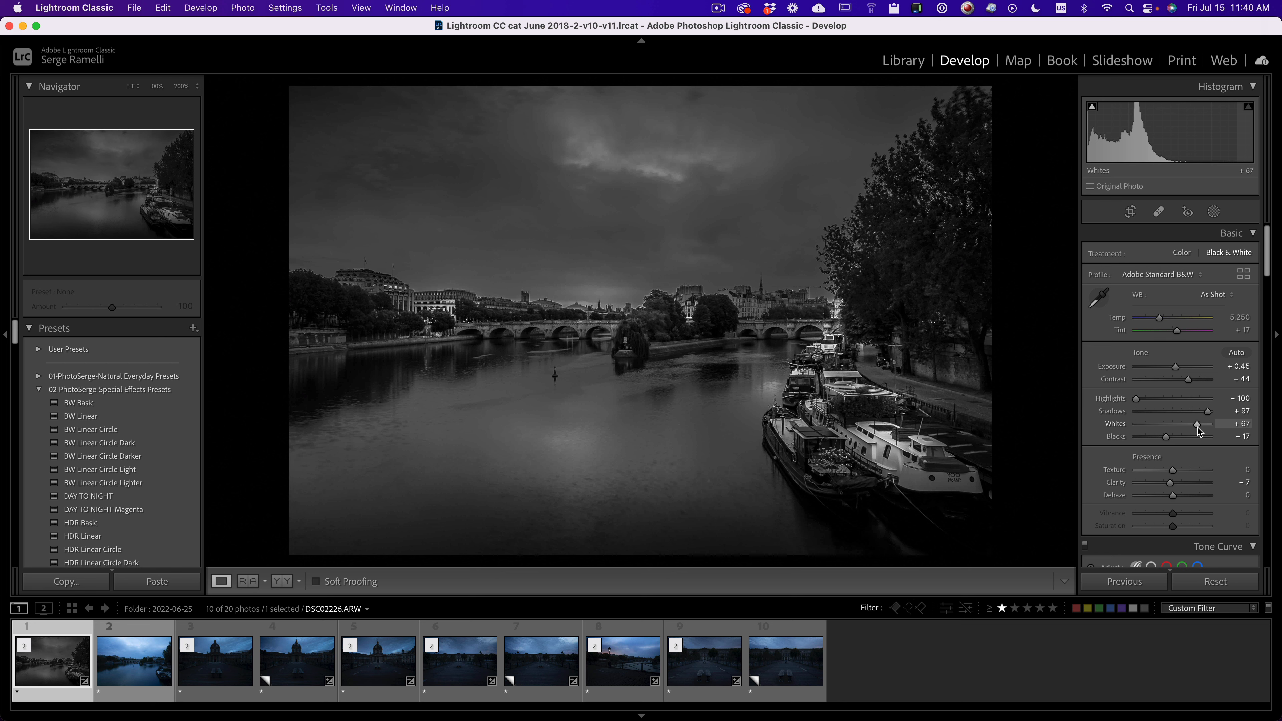
left_click_drag(1160, 317, 1169, 323)
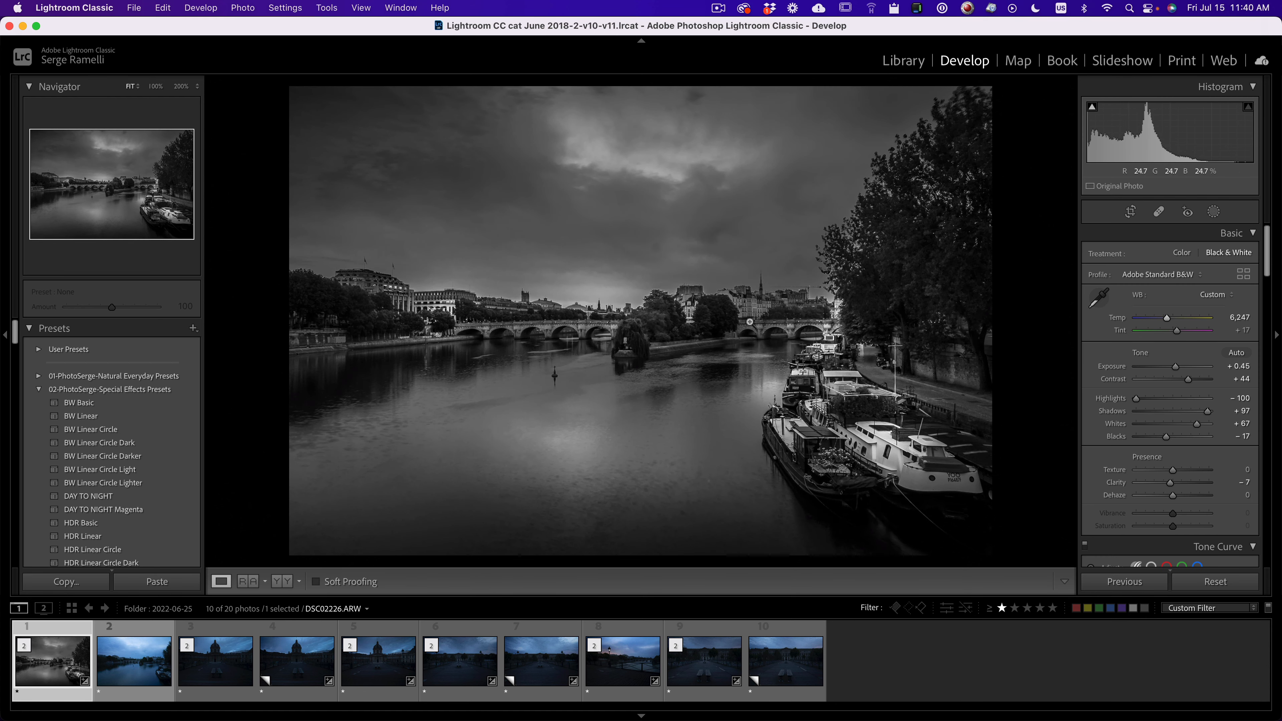
left_click(740, 310)
left_click(741, 310)
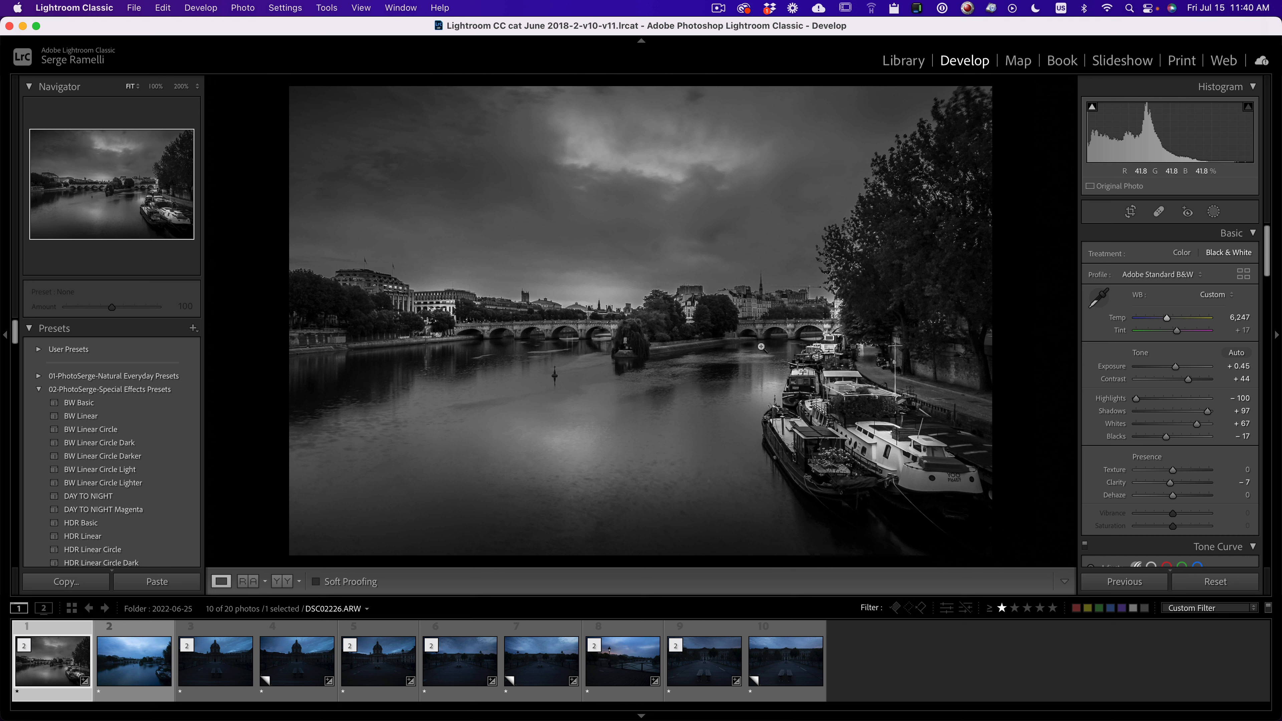
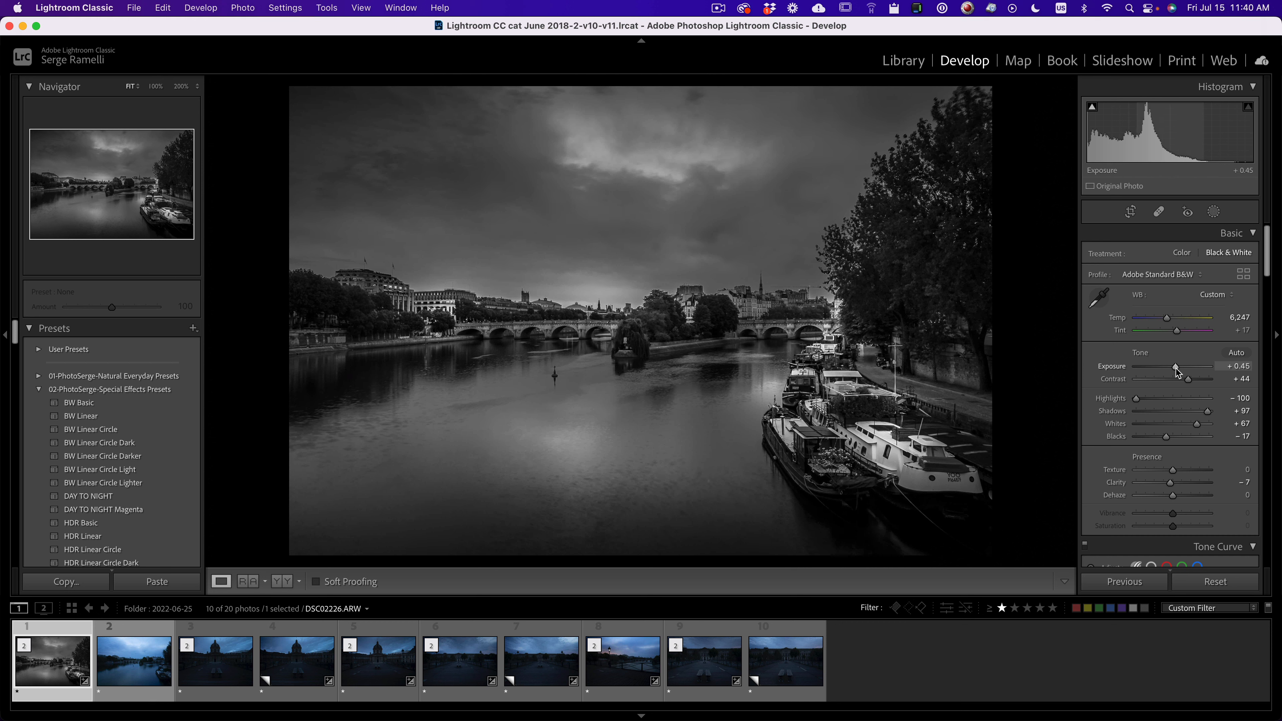
Step: Reposition the preset's two sky gradients, moving Mask 1 higher in the clouds and Mask 2 slightly lower
left_click(1214, 212)
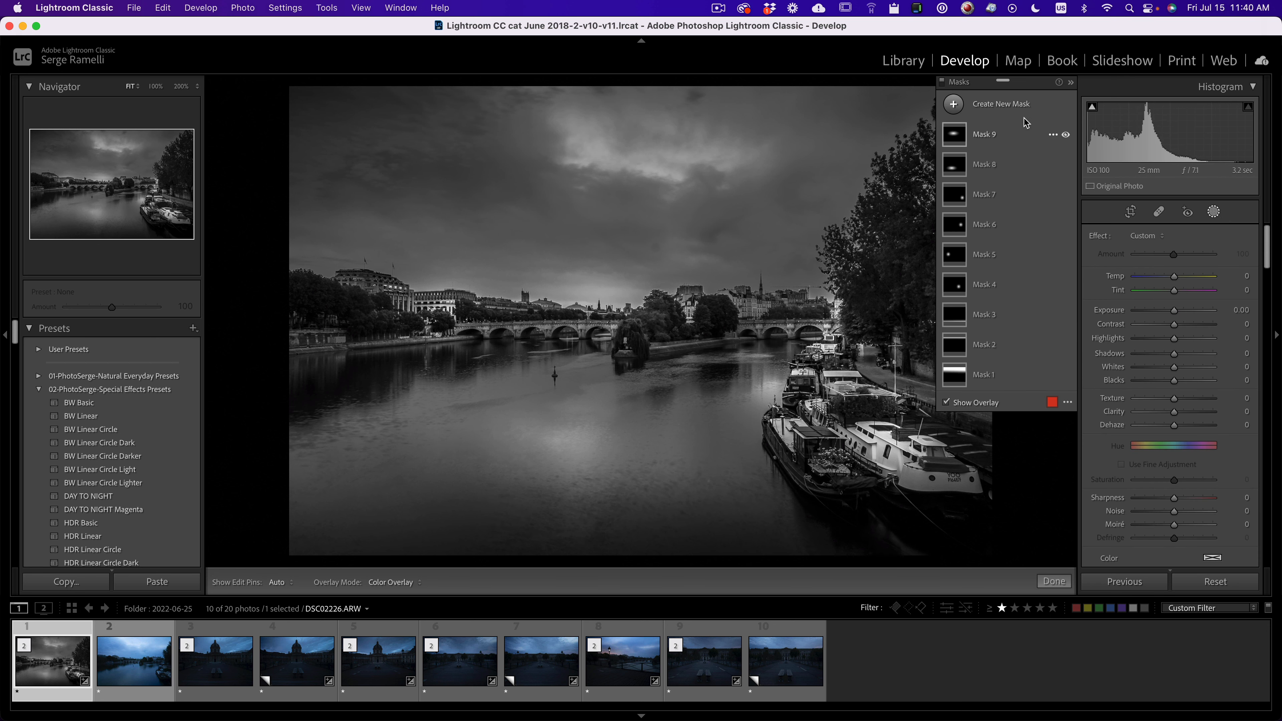
left_click(953, 378)
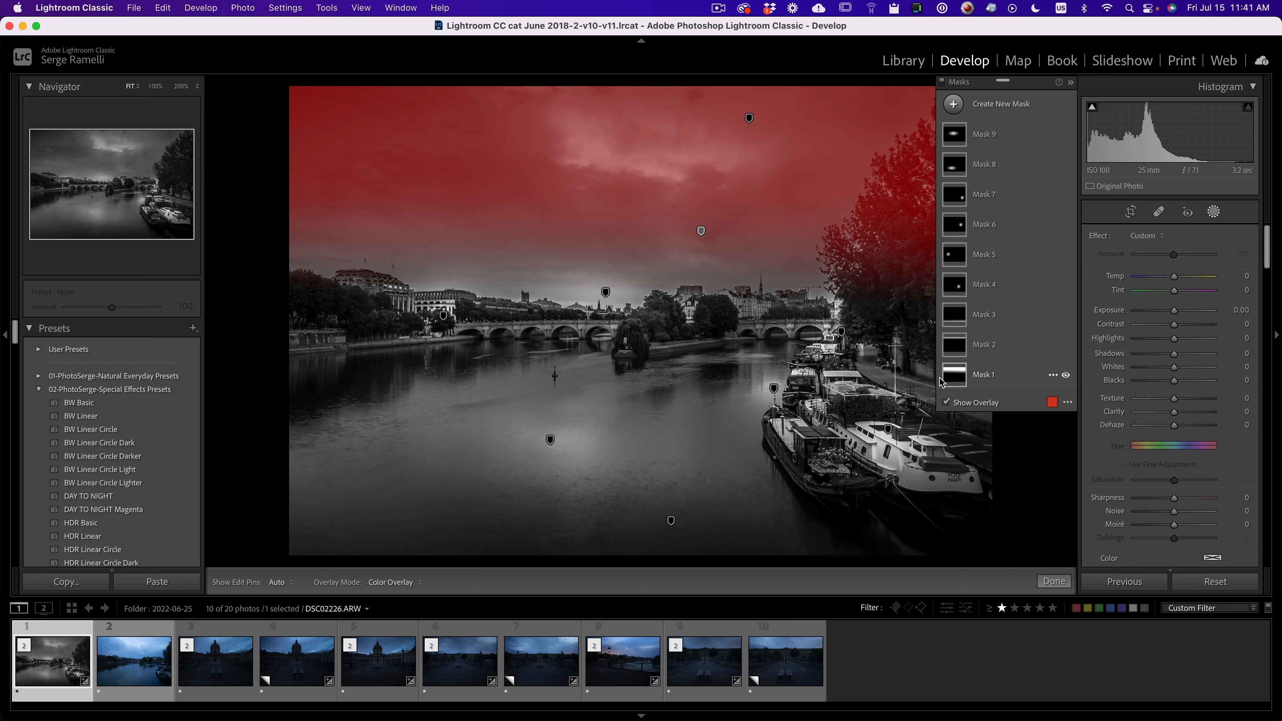
left_click(700, 230)
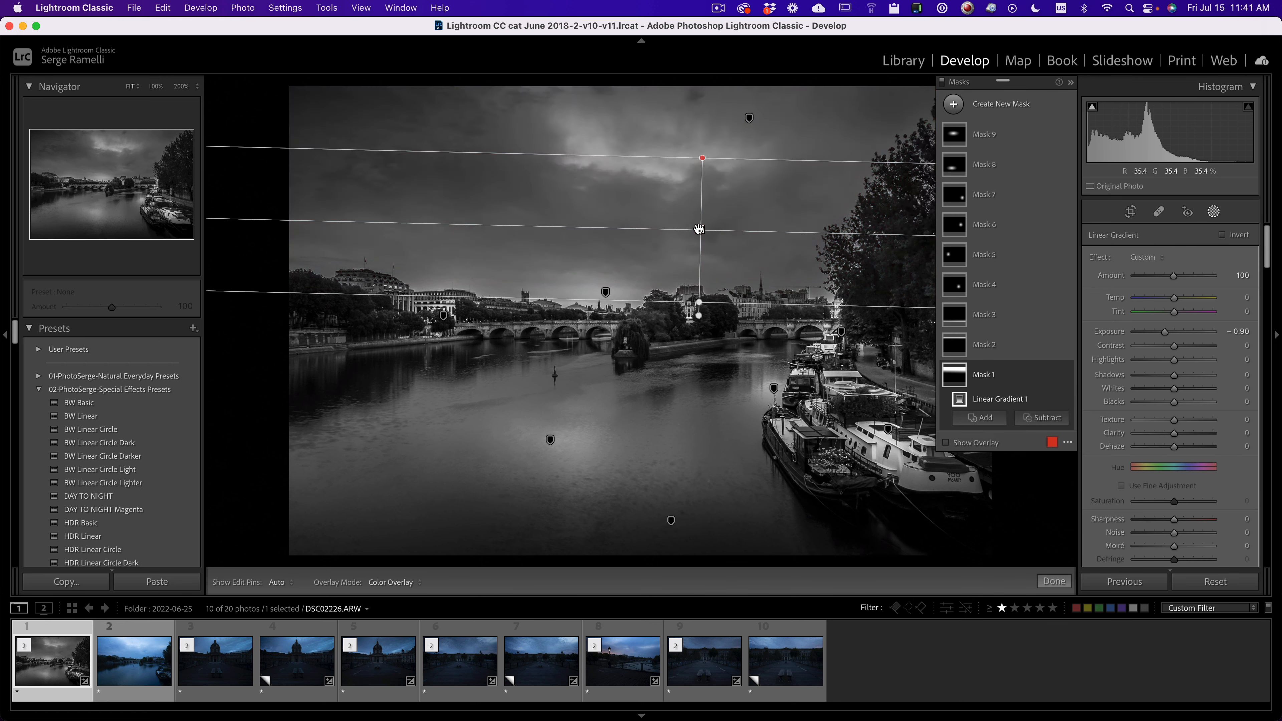
left_click_drag(700, 229, 696, 188)
left_click_drag(749, 116, 745, 135)
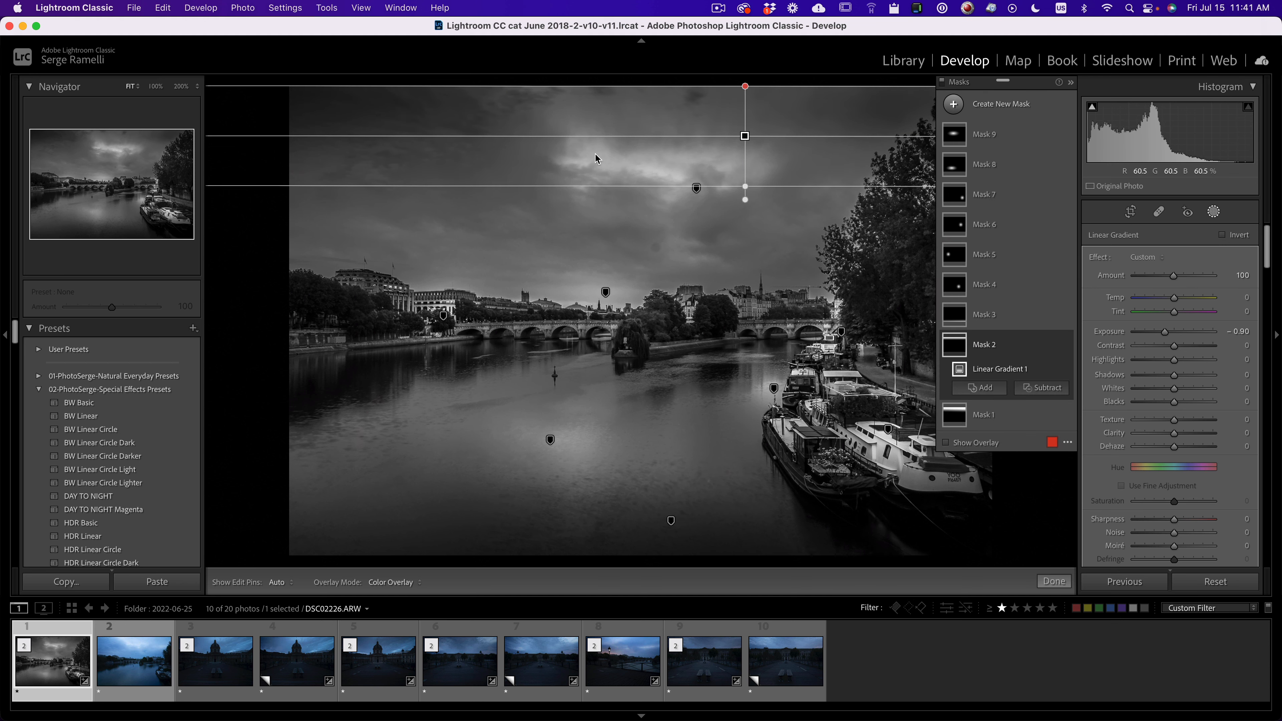
Step: Move the Mask 8 radial gradient from the water onto the bridge's left end and Mask 9 onto the skyline right of the island
left_click(550, 440)
left_click_drag(550, 444, 467, 325)
left_click(606, 298)
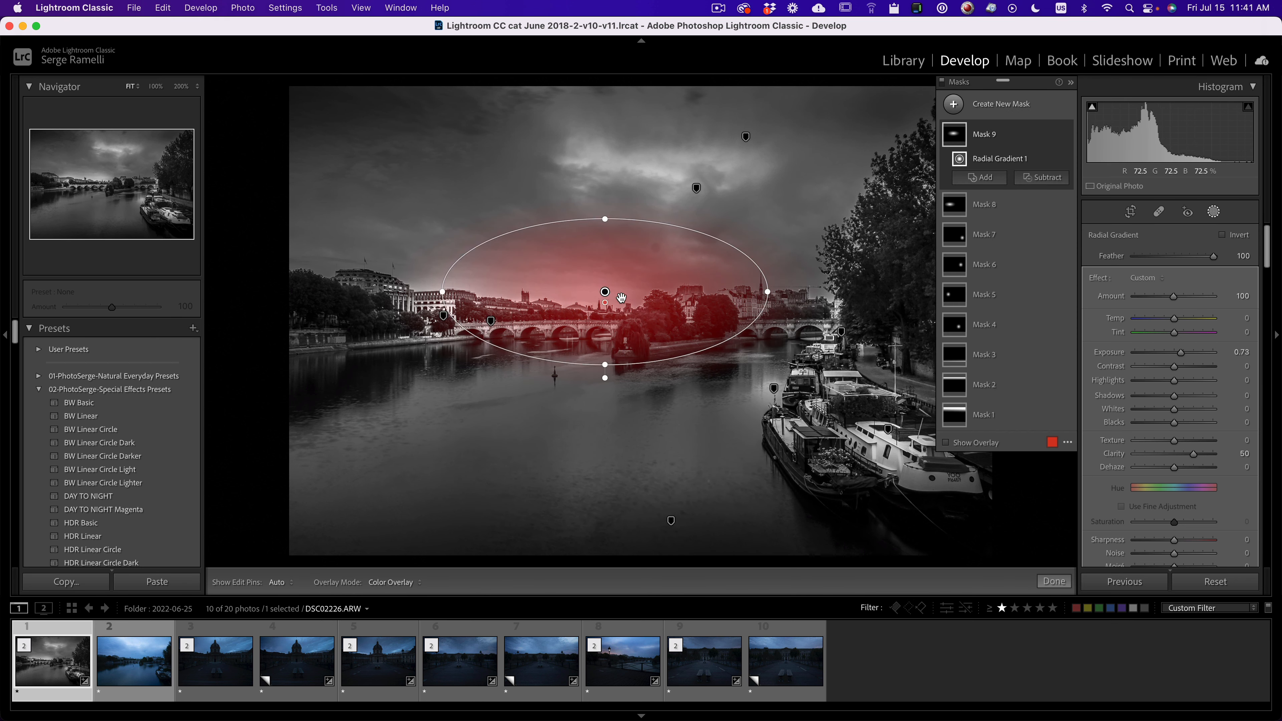
left_click_drag(605, 298, 719, 312)
Step: Raise the Mask 3 linear gradient over the foreground water and delete the Mask 4 radial gradient beside the boats
left_click(670, 521)
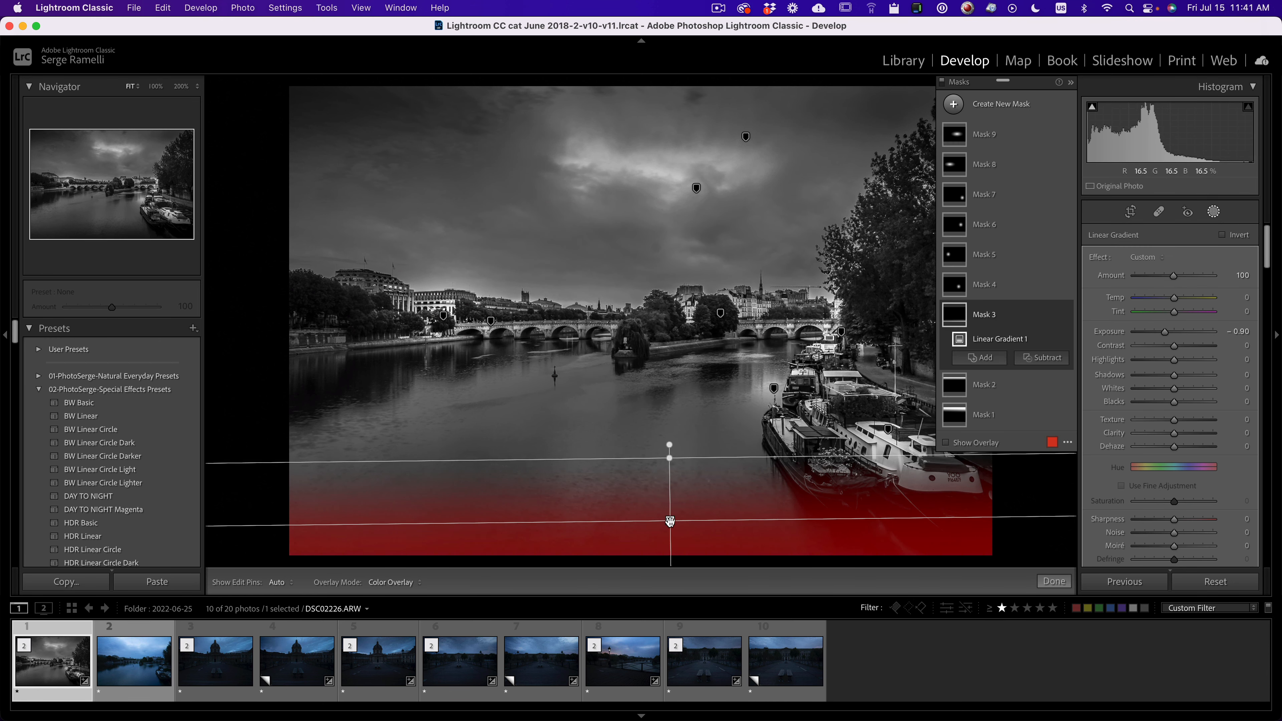
left_click_drag(671, 521, 656, 497)
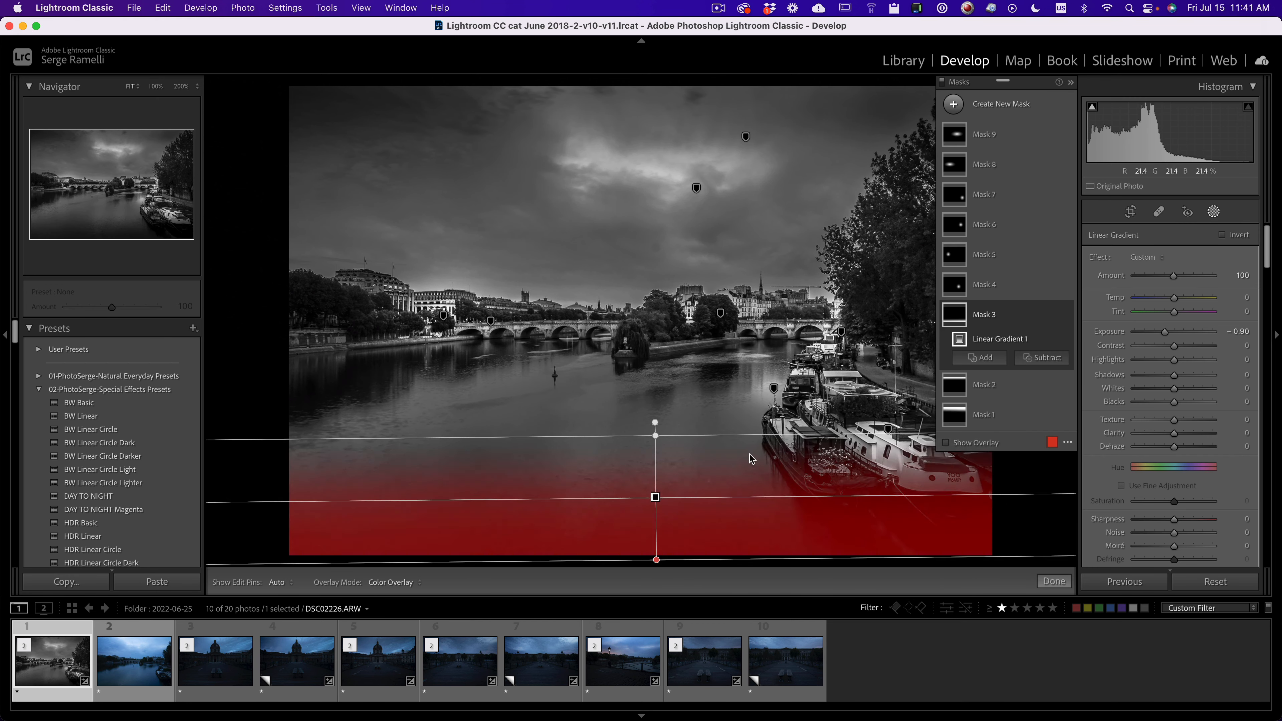
left_click(774, 390)
left_click_drag(774, 388, 830, 480)
left_click_drag(540, 418, 733, 400)
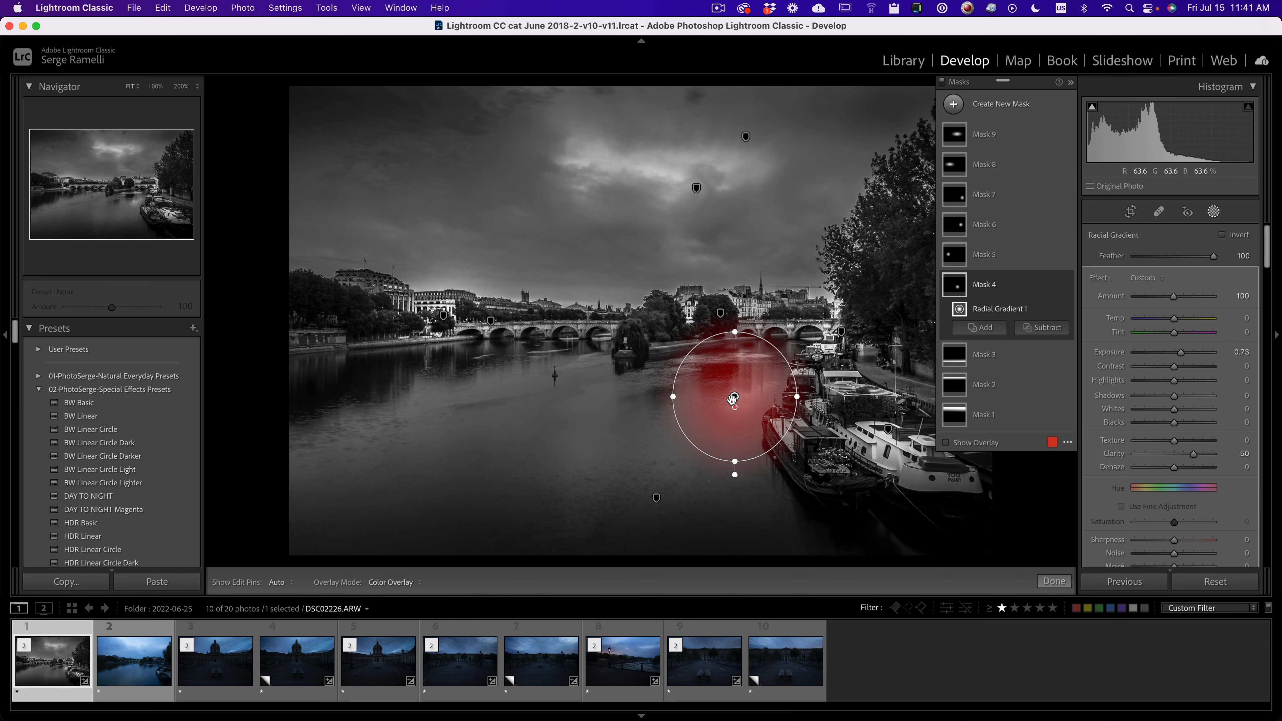
key("Delete")
Step: Fine-tune the Mask 9 radial gradient's position over the right part of the bridge, with exposure 0.81 and clarity 15
left_click_drag(718, 318, 750, 319)
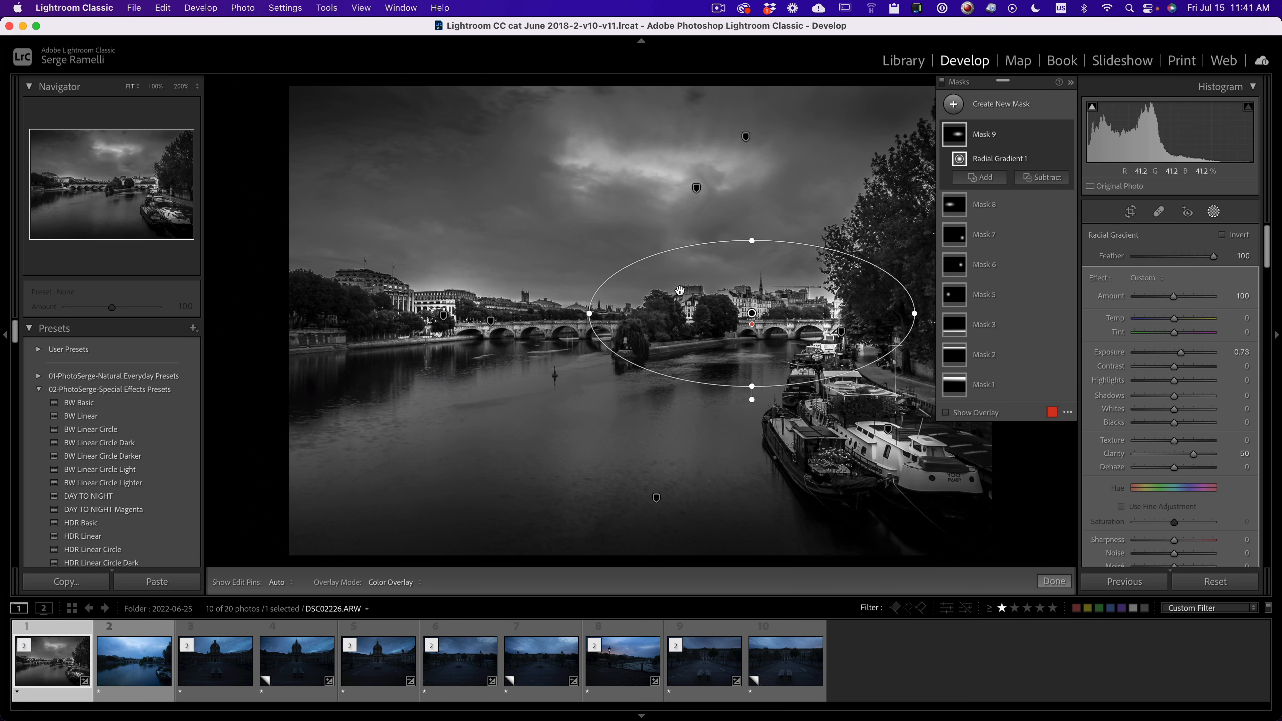
mouse_move(752, 311)
left_mouse_down()
mouse_move(848, 232)
mouse_move(580, 425)
mouse_move(591, 248)
mouse_move(1044, 298)
mouse_move(1097, 366)
mouse_move(738, 308)
left_mouse_up()
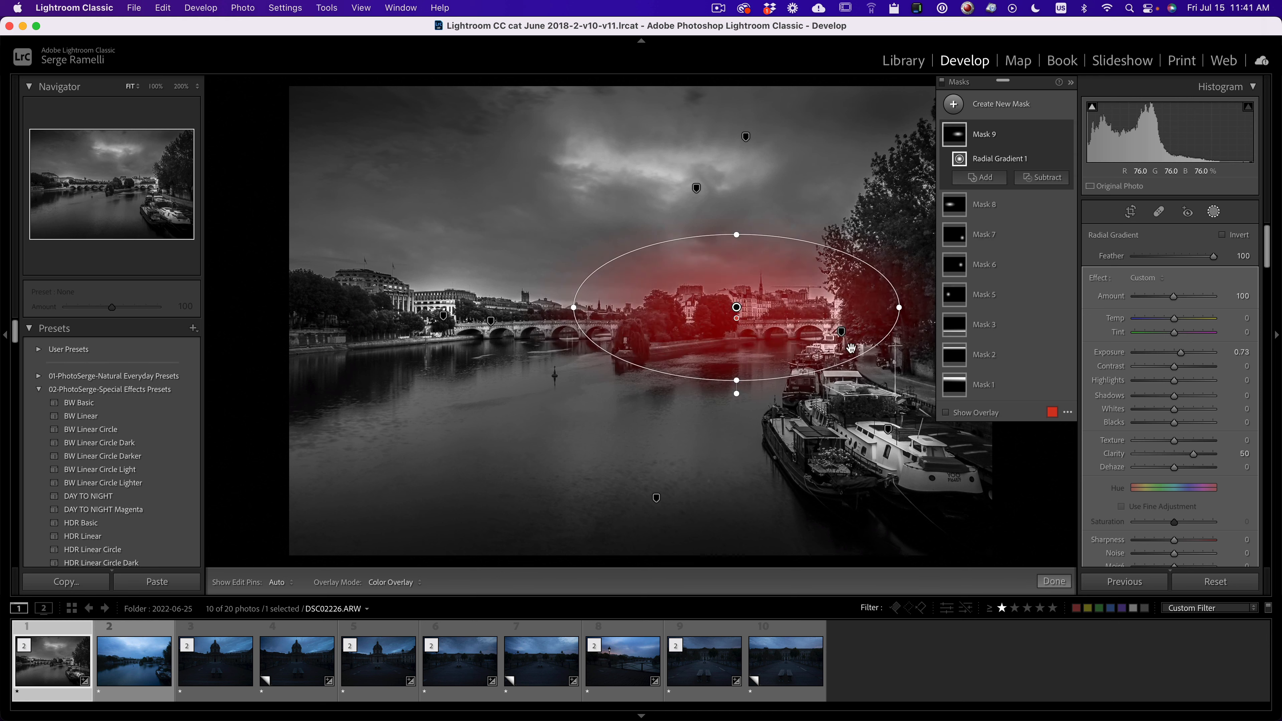
left_click_drag(1182, 353, 1177, 353)
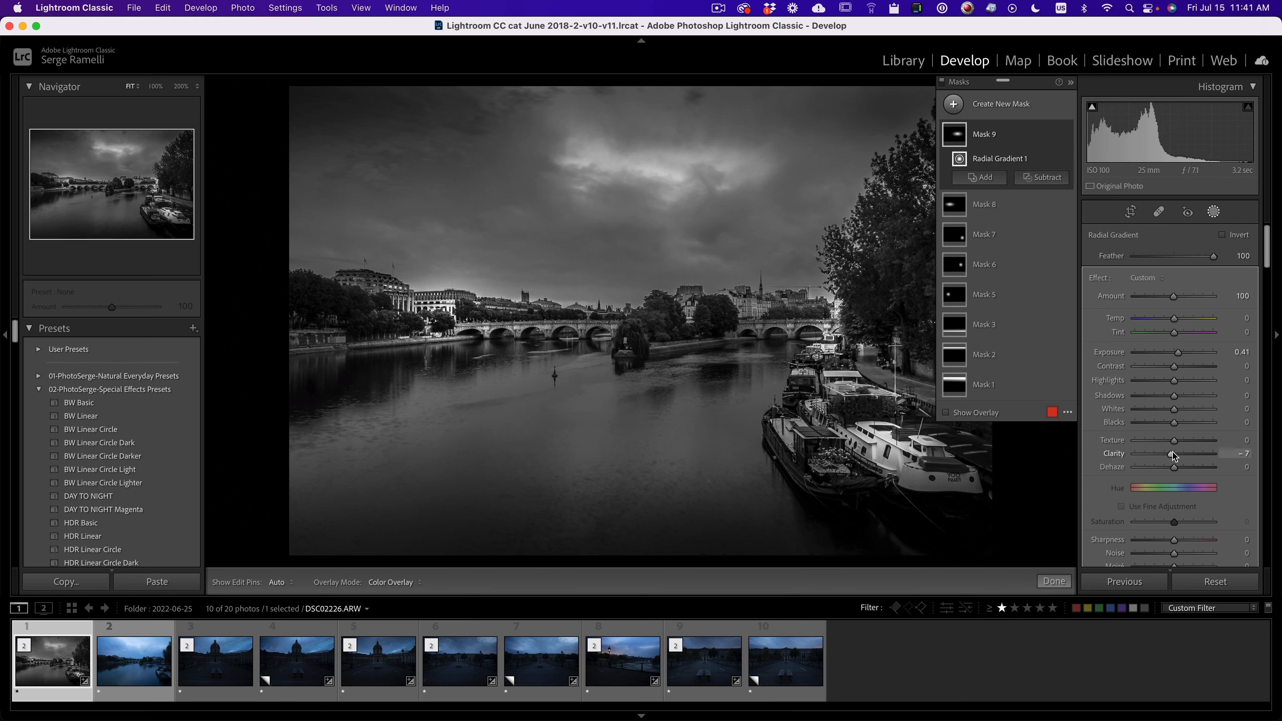
left_click_drag(1181, 456, 1180, 456)
left_click_drag(1178, 353, 1182, 353)
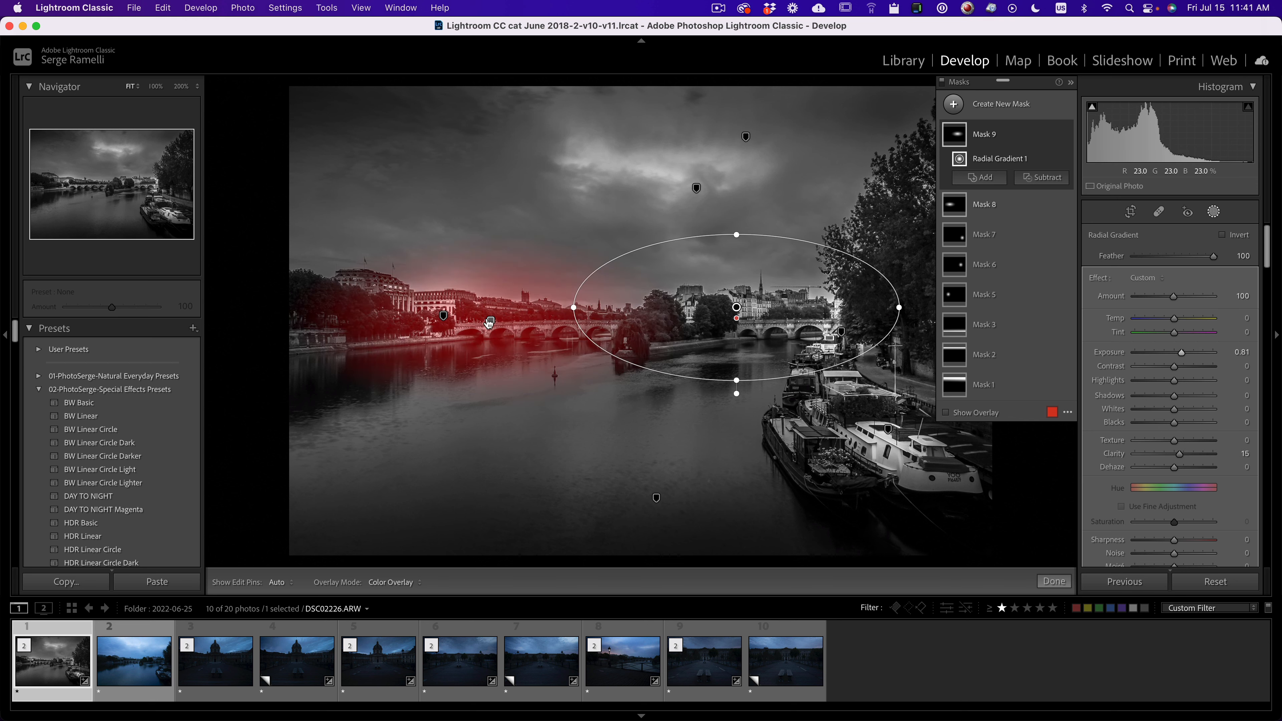
Step: Center the Mask 8 radial gradient over the middle of the bridge, with exposure 0.86 and clarity 1
left_click(489, 323)
left_click_drag(489, 319, 568, 320)
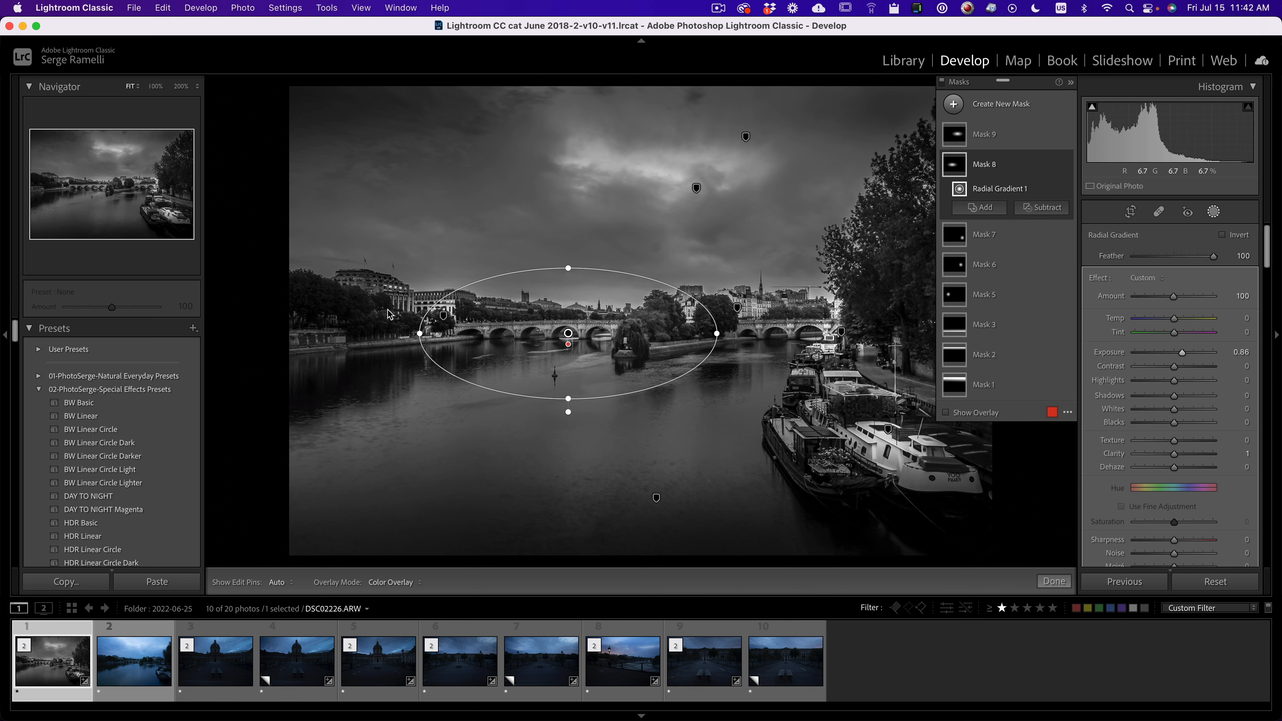
Step: Place the Mask 5 radial gradient over the buildings on the left bank, with exposure 0.48 and clarity 18
left_click(443, 315)
left_click_drag(462, 351, 505, 516)
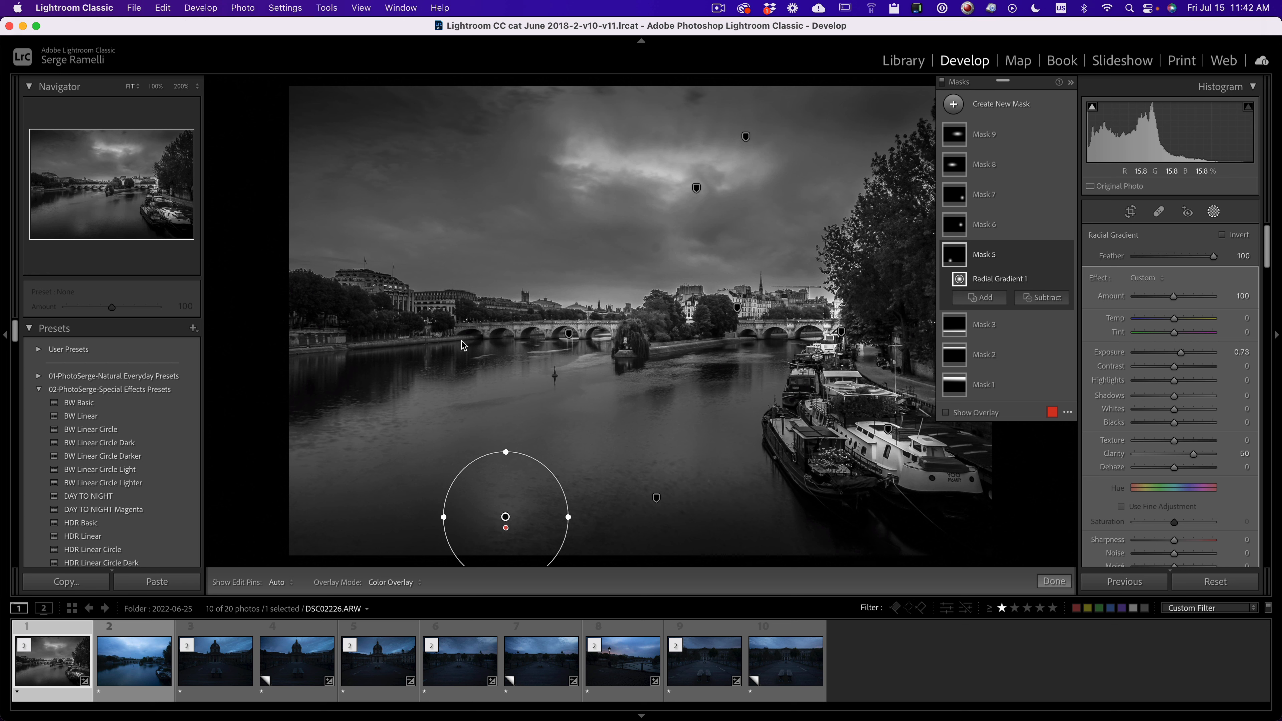
left_click_drag(492, 526, 356, 334)
left_click_drag(1181, 357, 1180, 356)
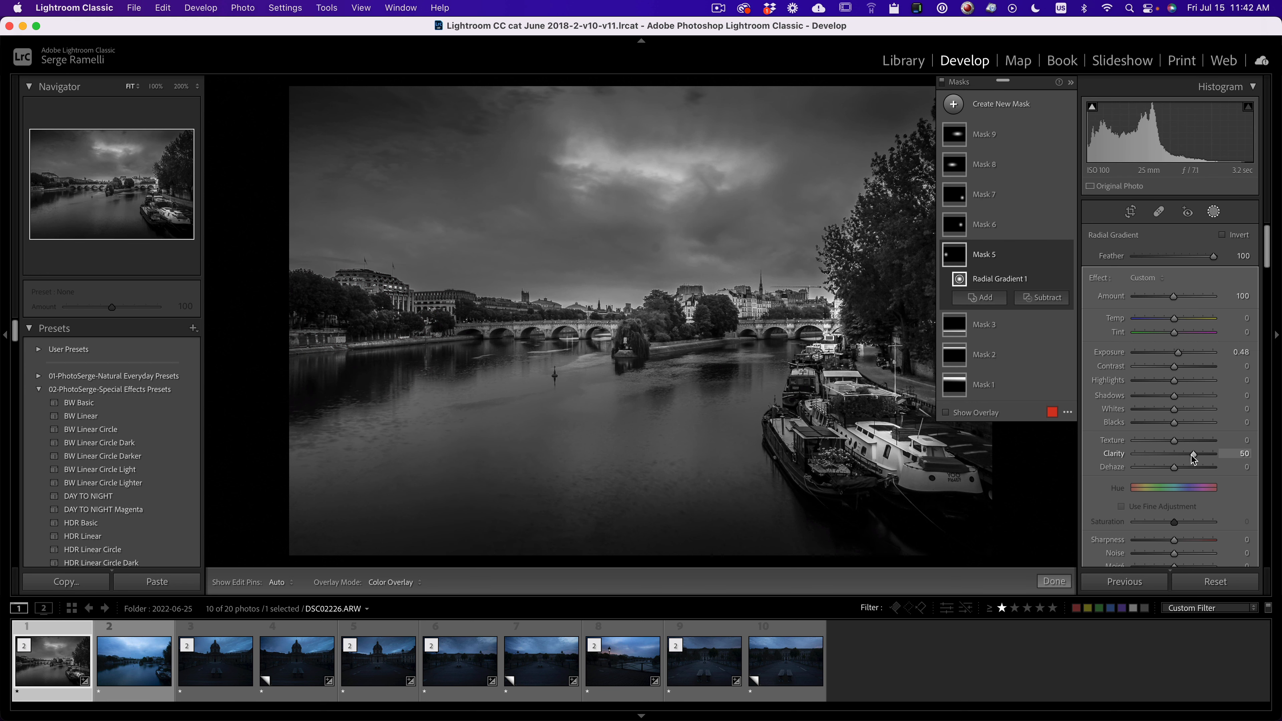
left_click_drag(1182, 457, 1179, 457)
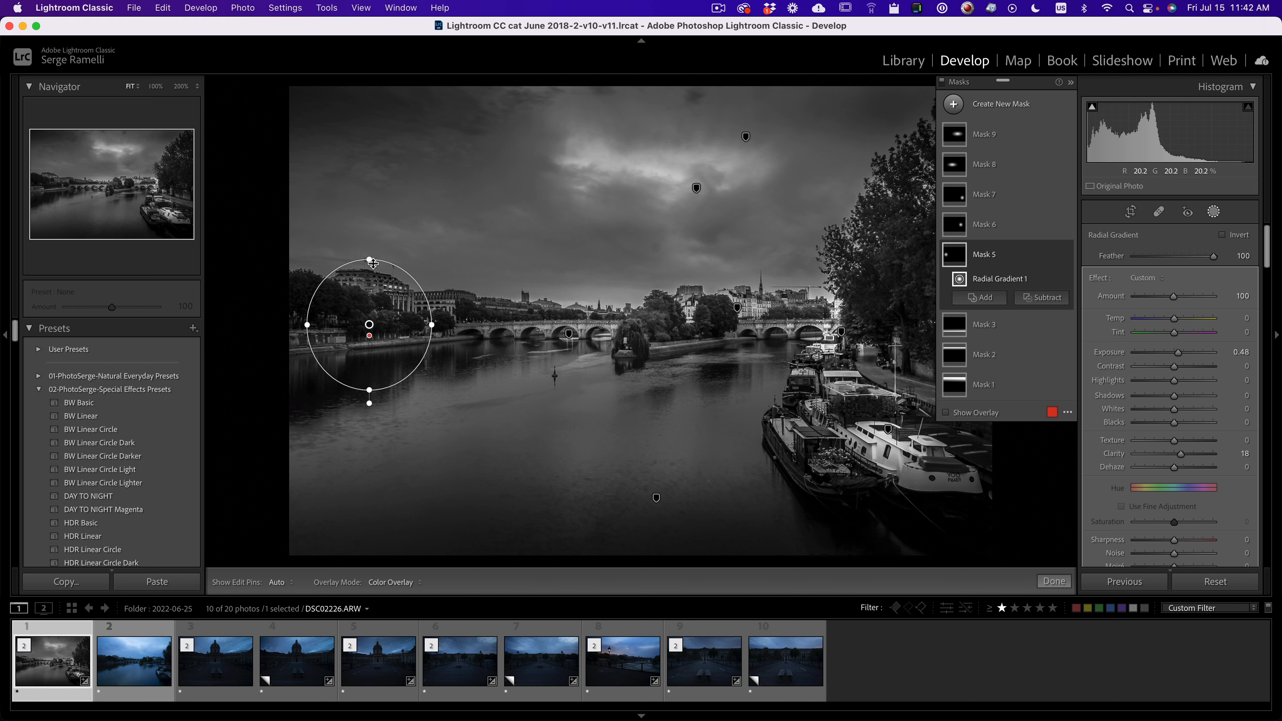
left_click_drag(381, 312, 423, 318)
Step: Set the edit pins to never show, compare the photo with and without Mask 5, and finish masking
left_click(290, 583)
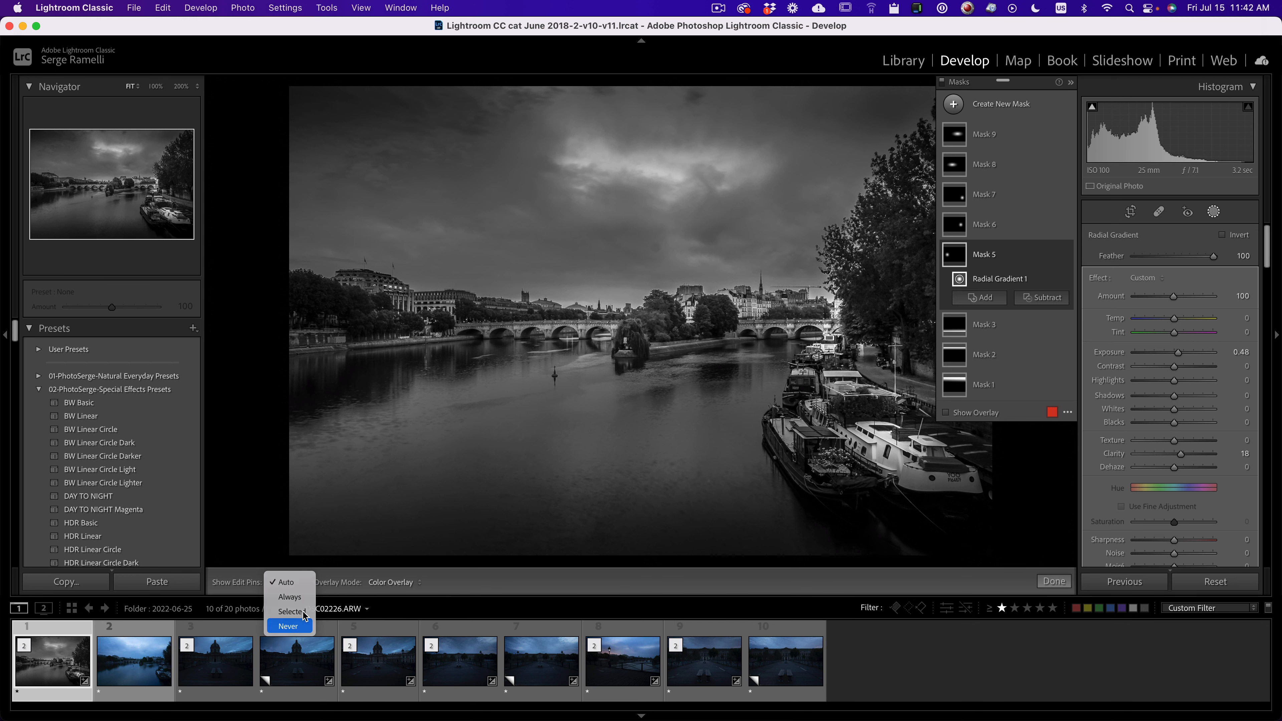
left_click(298, 626)
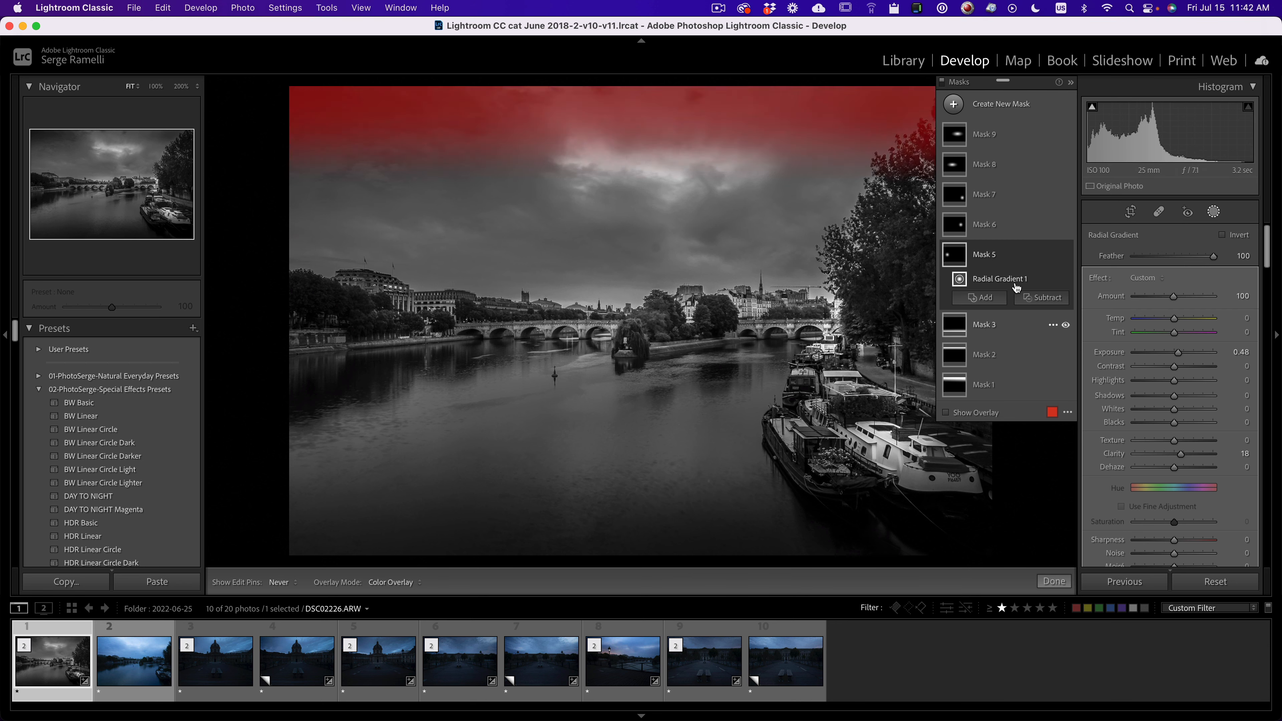
left_click(1066, 255)
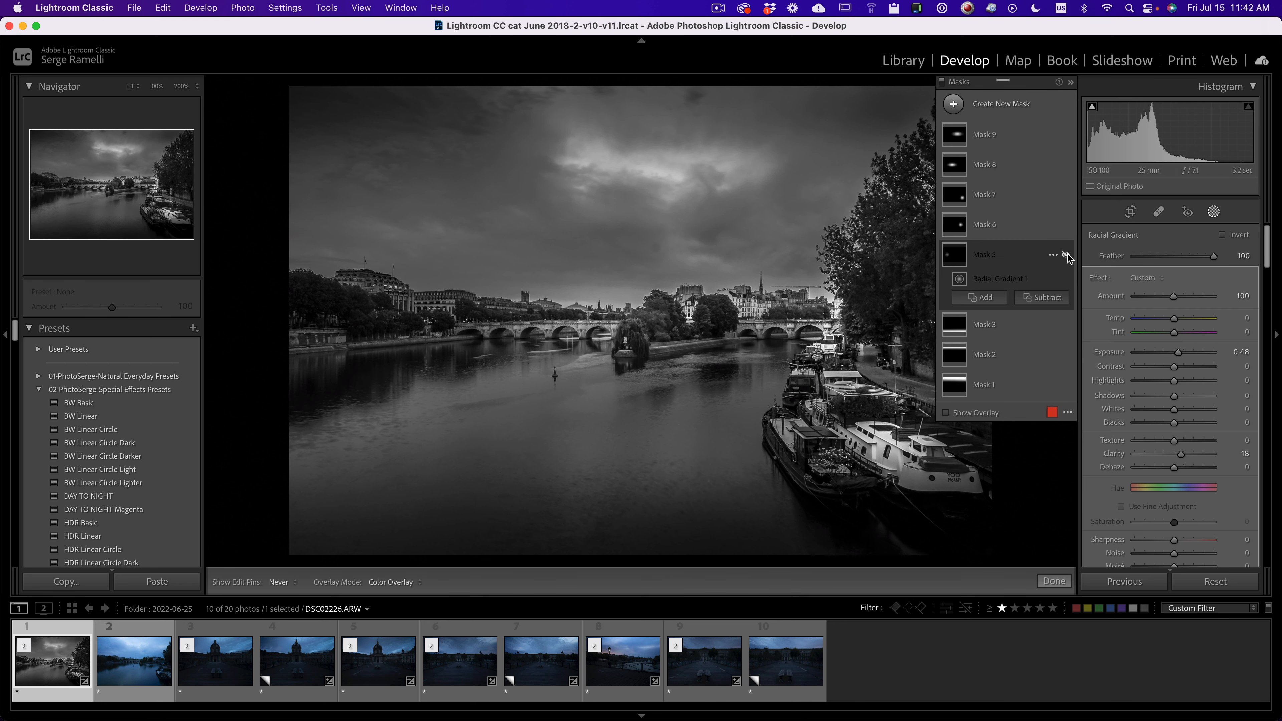
left_click(1066, 255)
left_click(1066, 256)
left_click(1066, 255)
left_click(1066, 255)
left_click(1066, 255)
left_click(1066, 255)
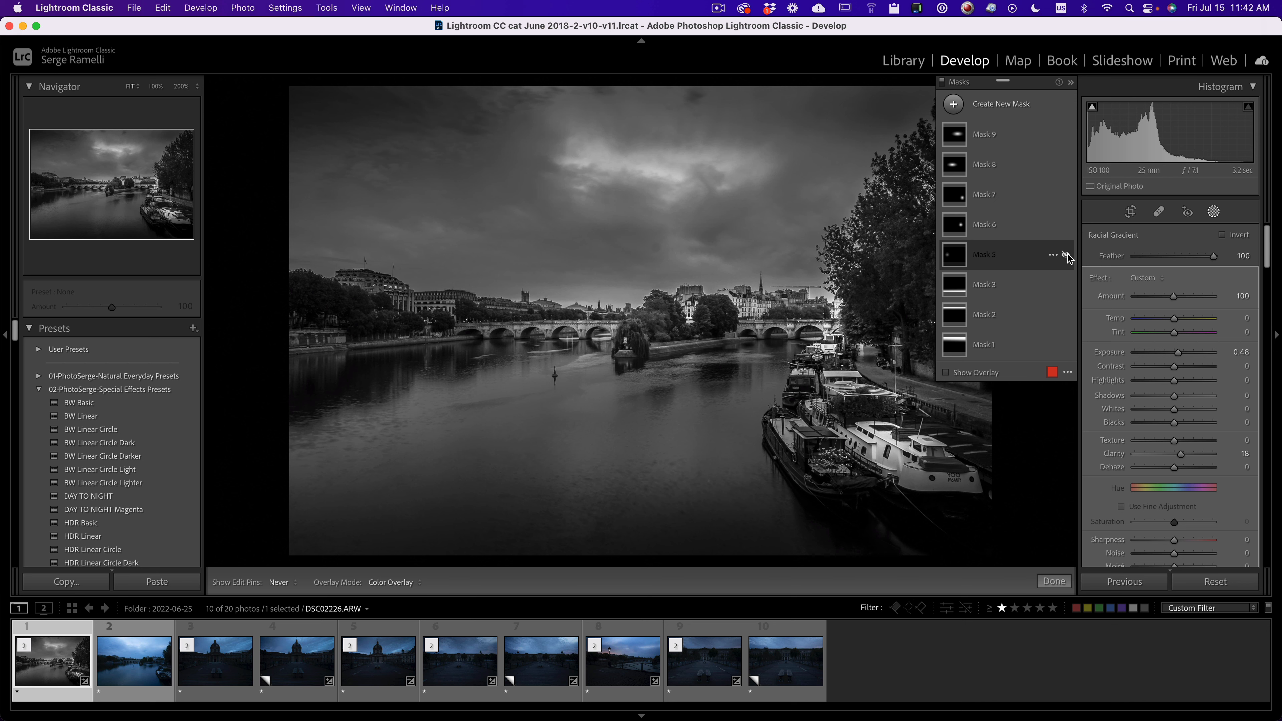
left_click(1054, 582)
Step: Set the exposure of DSC02226.ARW to +0.50 and its contrast to +46
left_click(1159, 212)
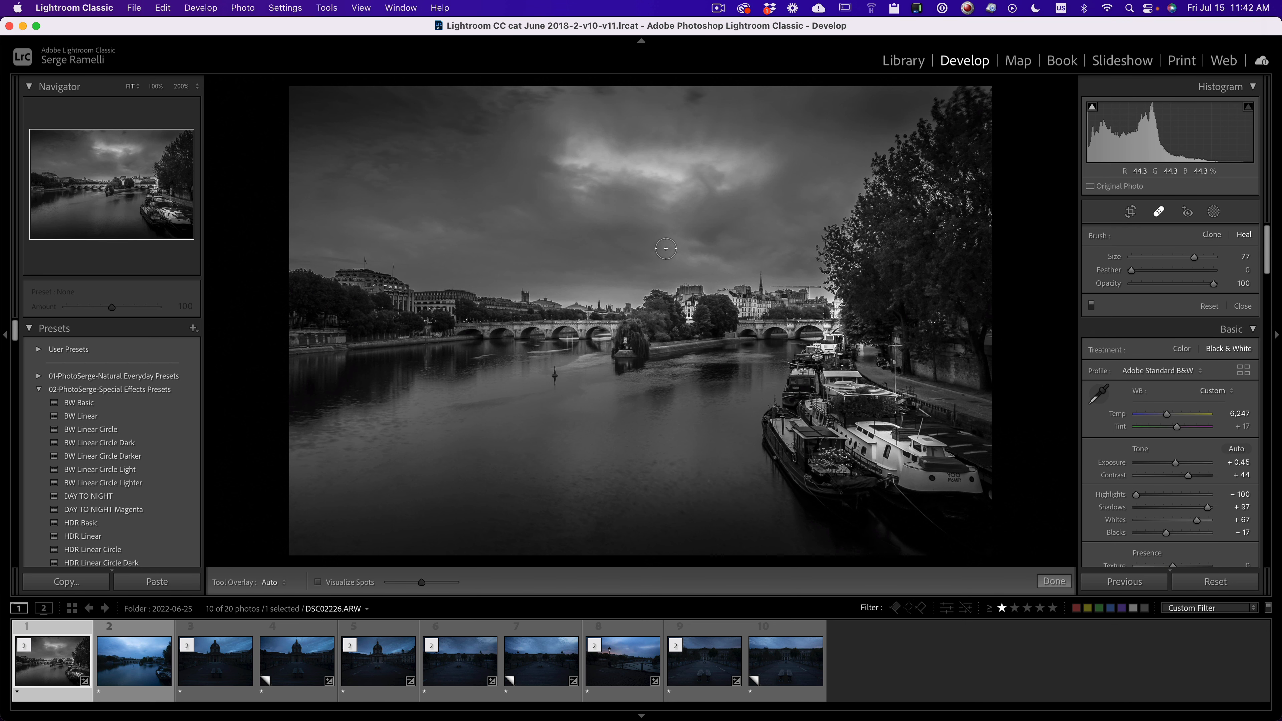
left_click(1053, 581)
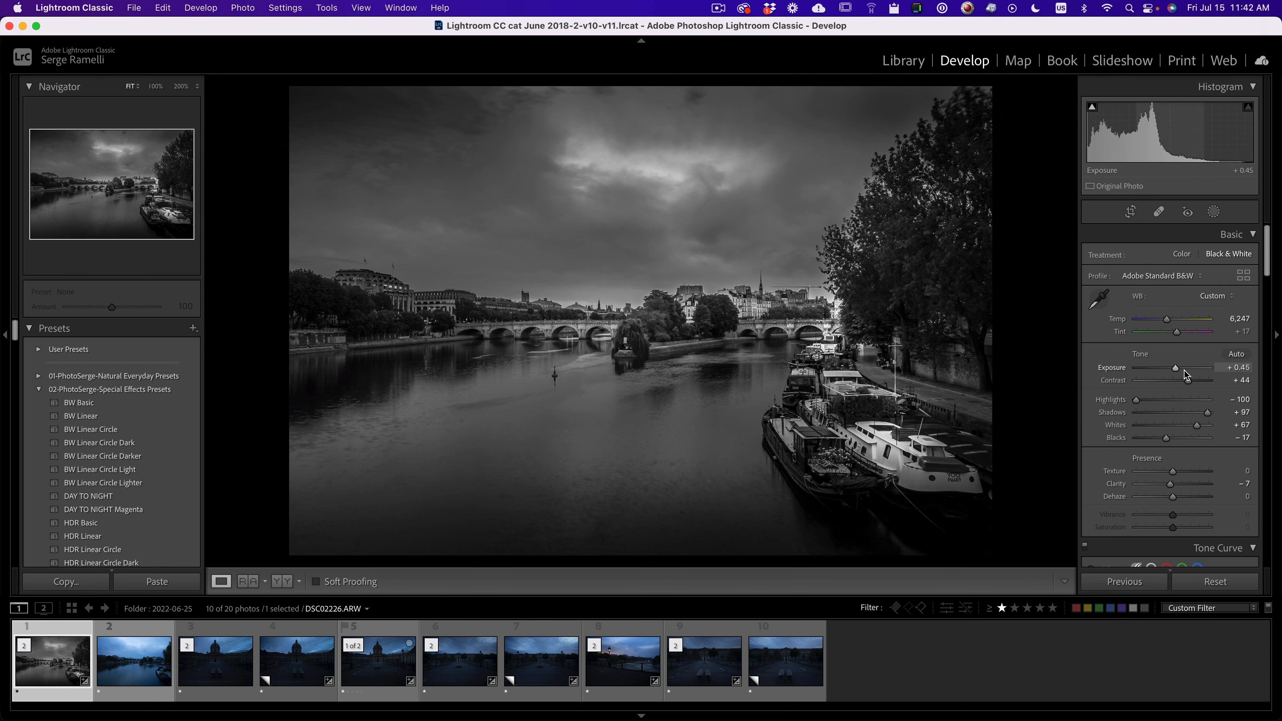
left_click_drag(1177, 369, 1177, 372)
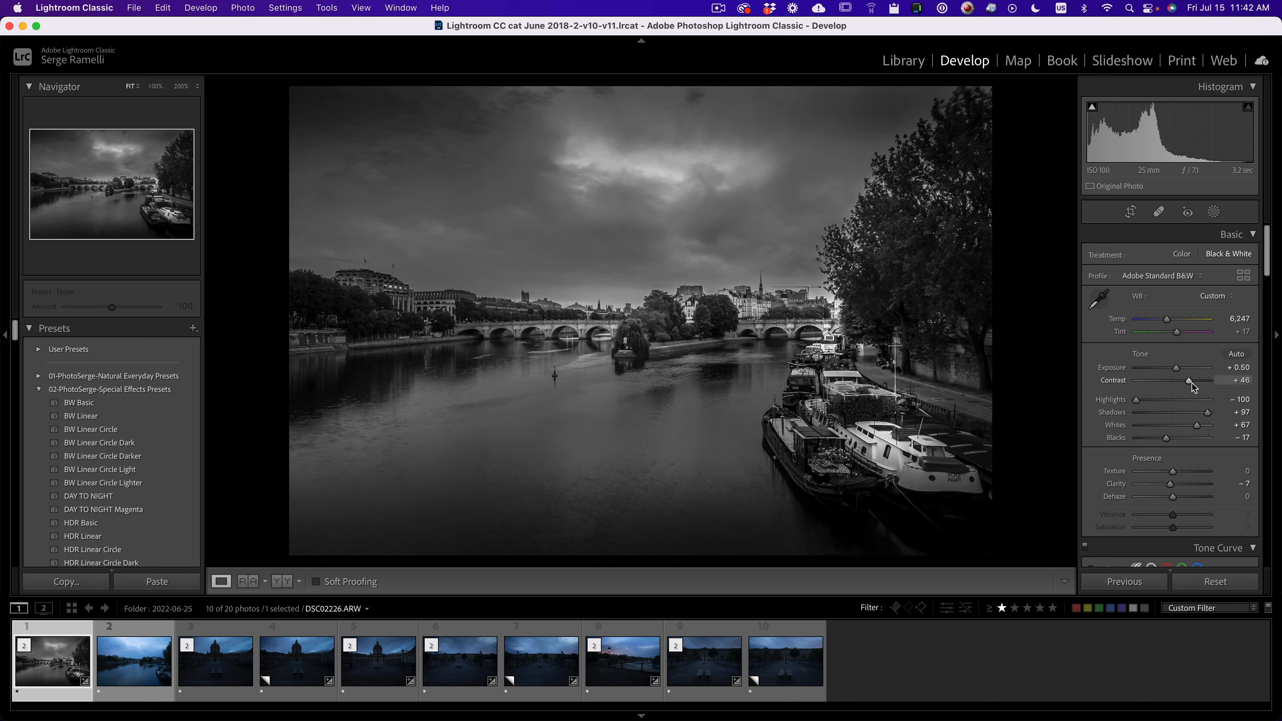
scroll(1181, 404, "down", 15)
scroll(1173, 423, "up", 10)
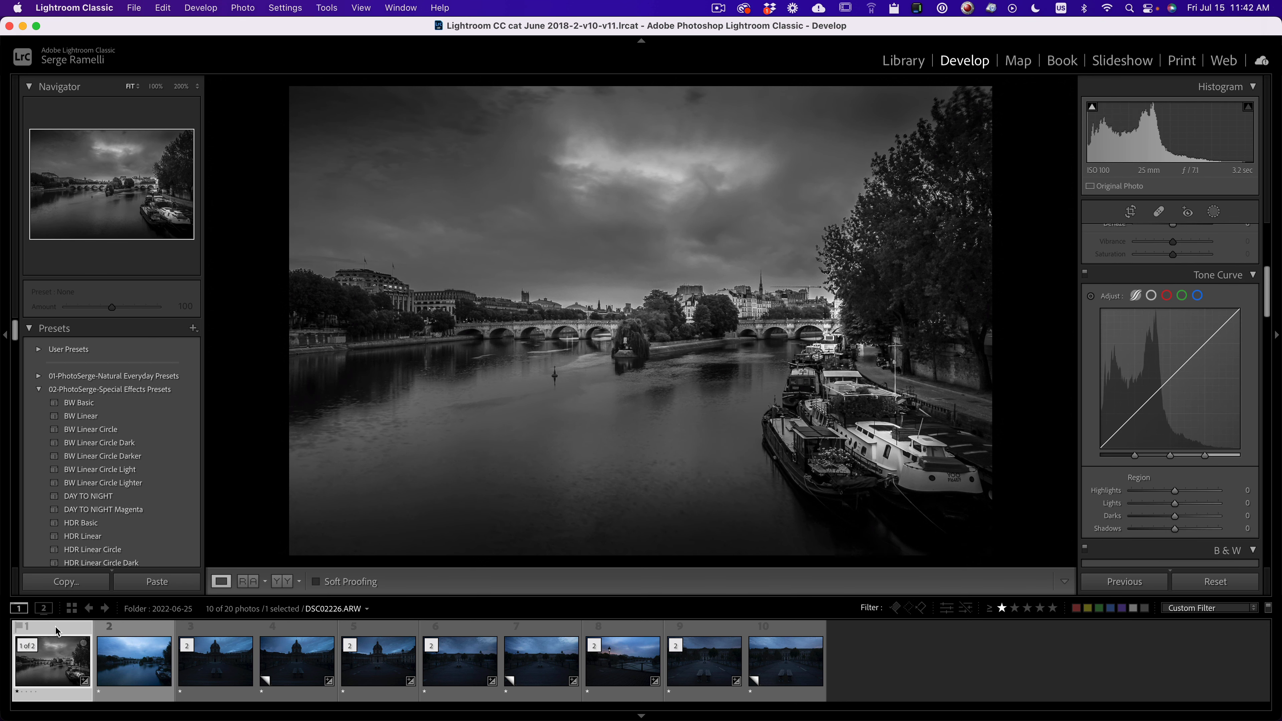
Step: Rate DSC02226.ARW three stars and copy all its develop settings, including every mask
key("3")
key("super+shift+c")
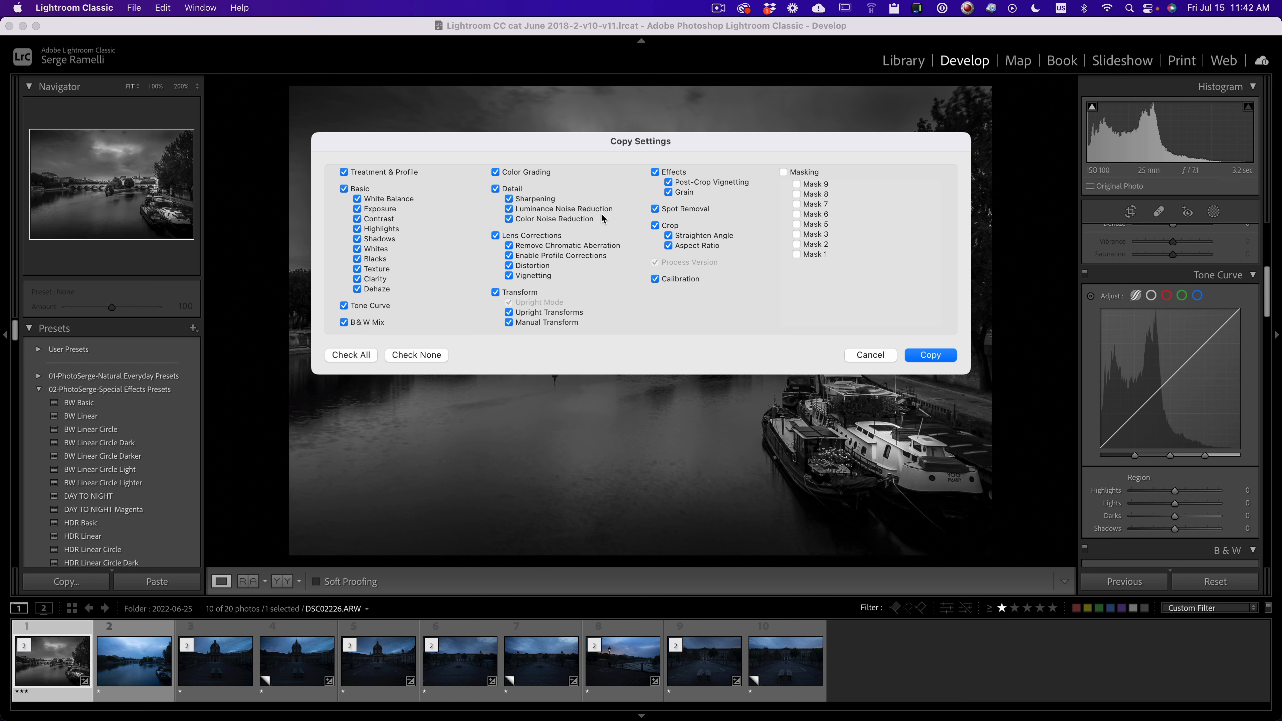
left_click(806, 173)
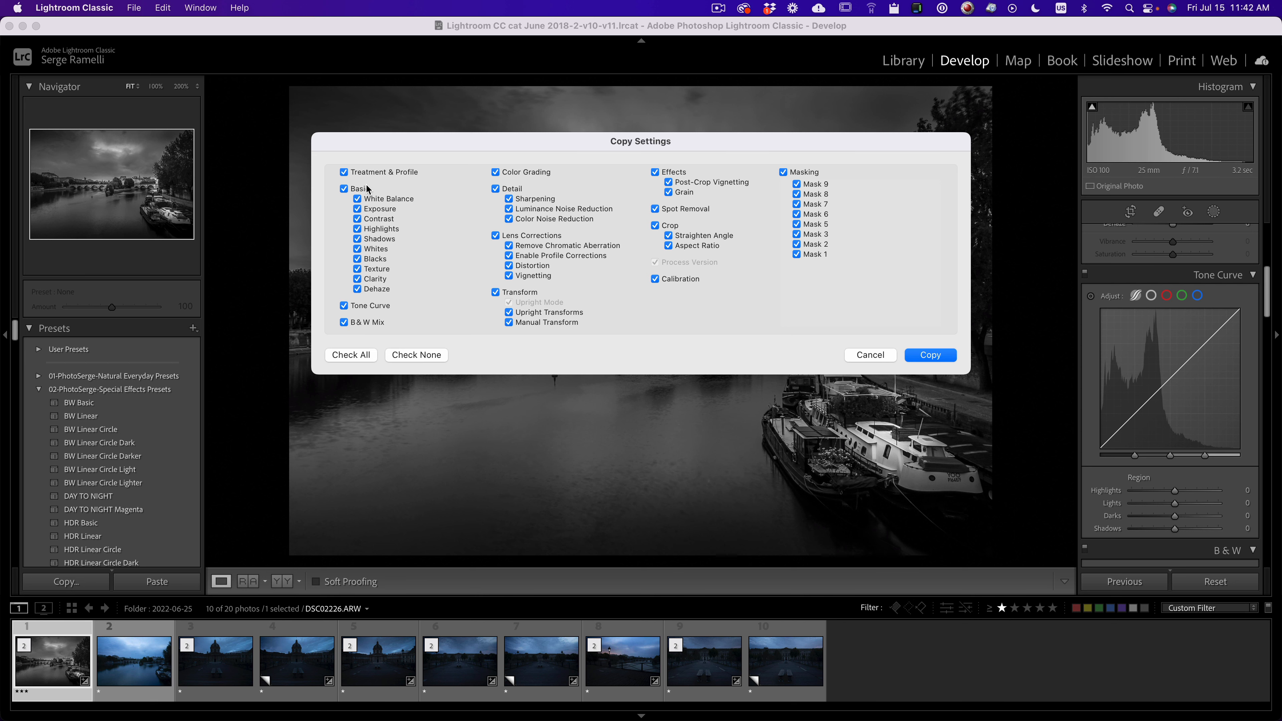
left_click(939, 361)
Step: Paste the copied settings onto DSC02228.ARW and set exposure to −0.40, whites to +58 and blacks to −35
left_click(133, 630)
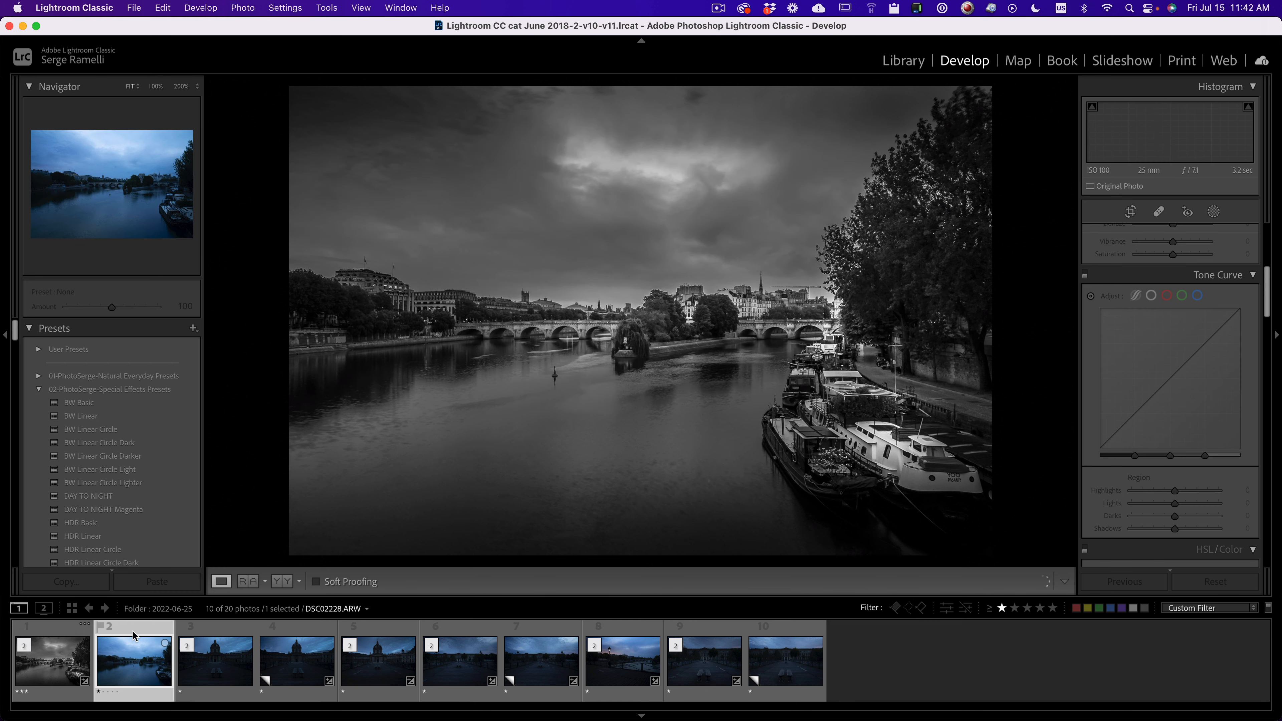
key("super+shift+v")
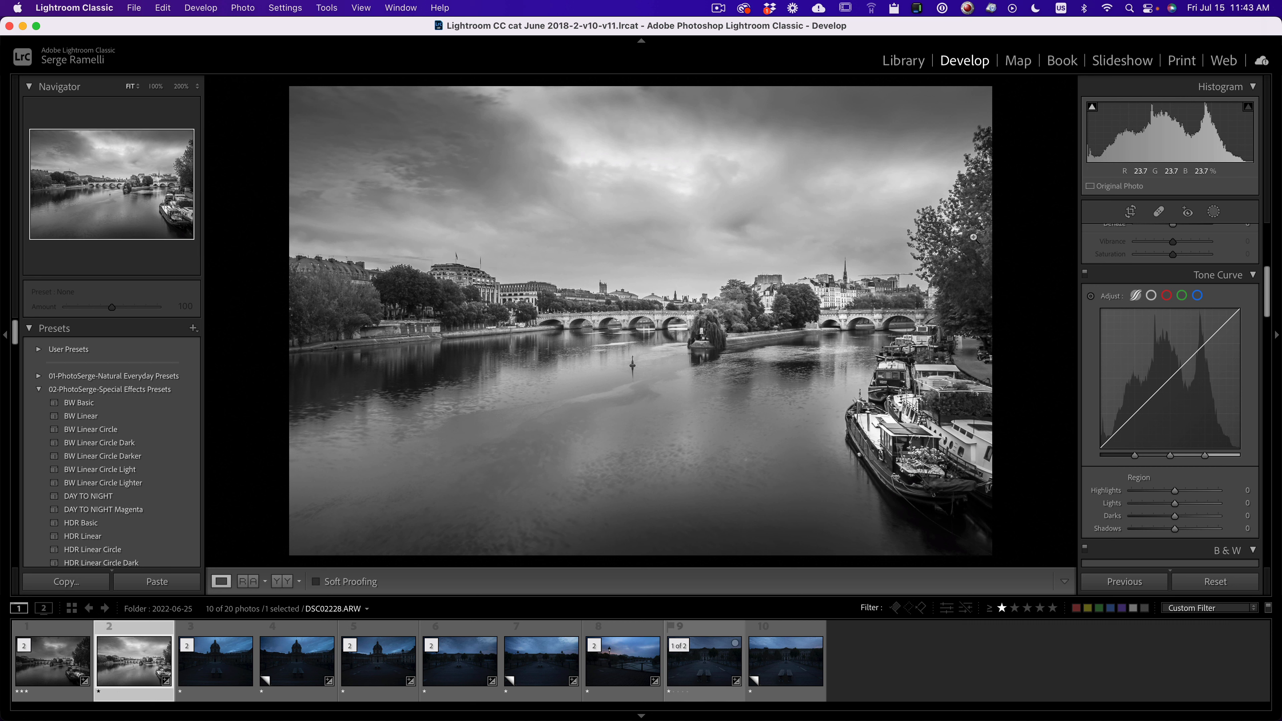
left_click_drag(1267, 298, 1272, 235)
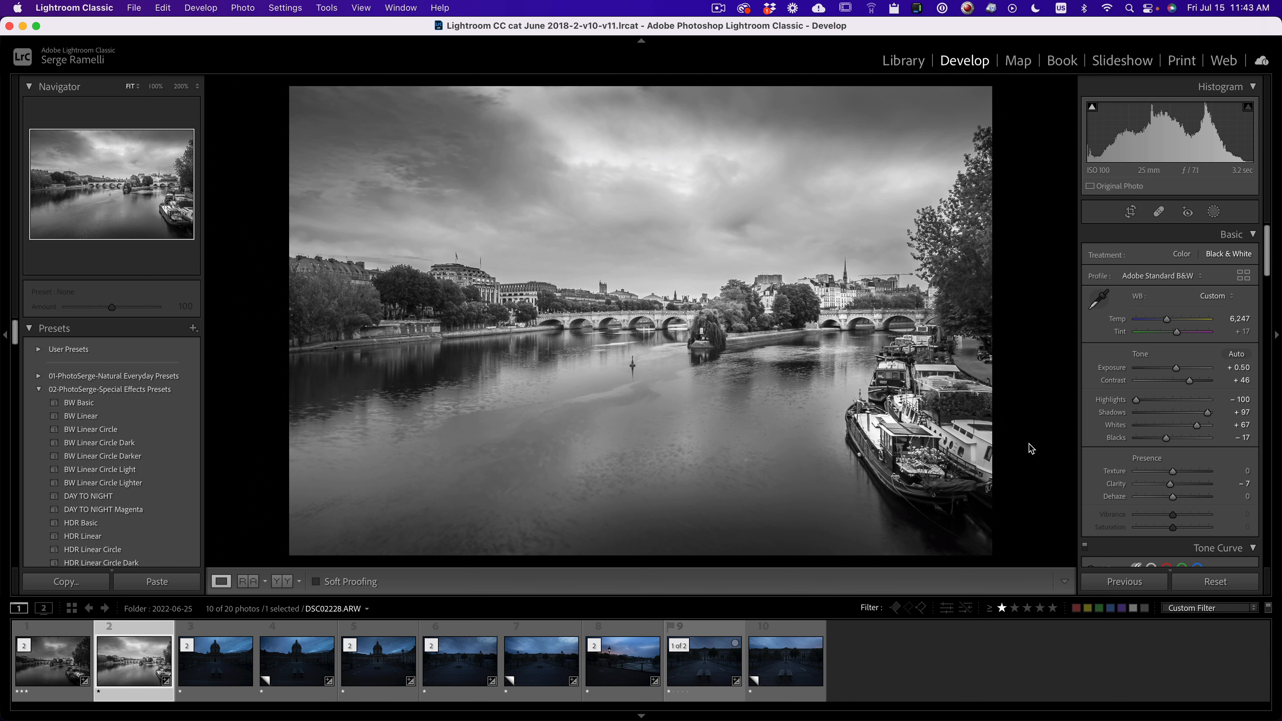
left_click_drag(1165, 438, 1158, 440)
left_click_drag(1177, 369, 1171, 371)
left_click_drag(1197, 425, 1194, 427)
left_click_drag(1170, 369, 1169, 371)
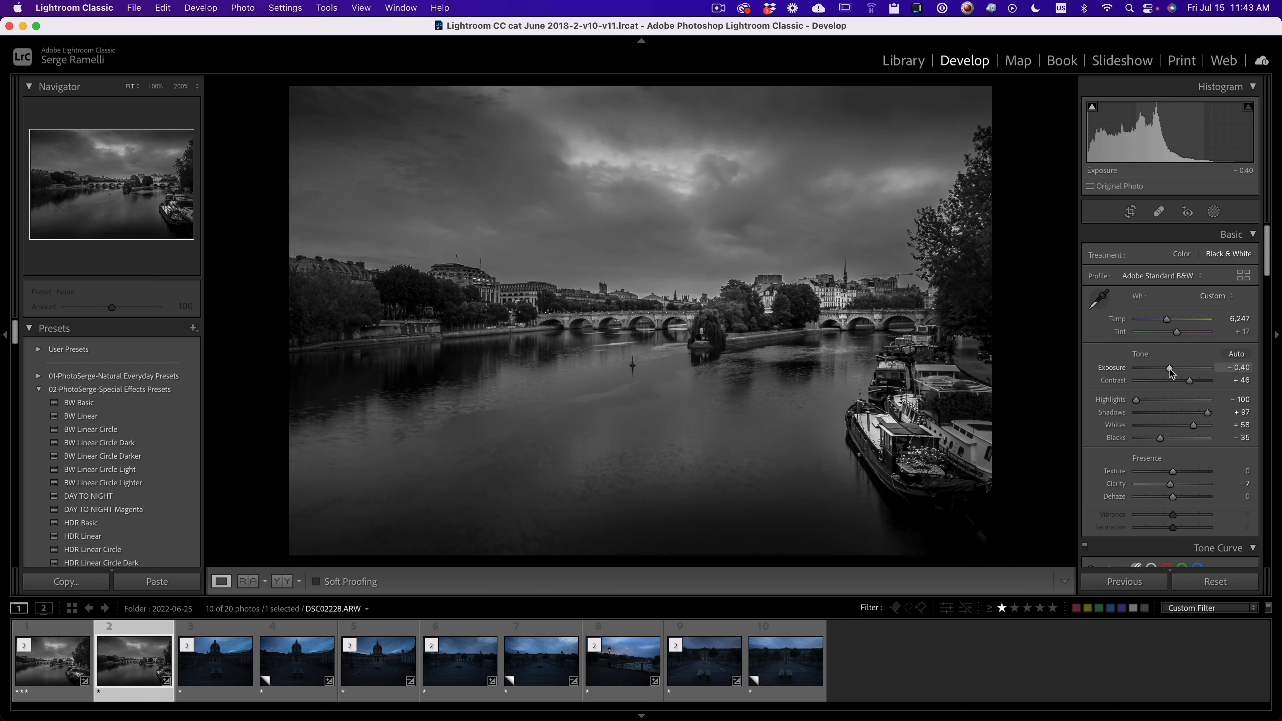
Step: Compare the developed DSC02226.ARW and DSC02228.ARW river photos
left_click(61, 671)
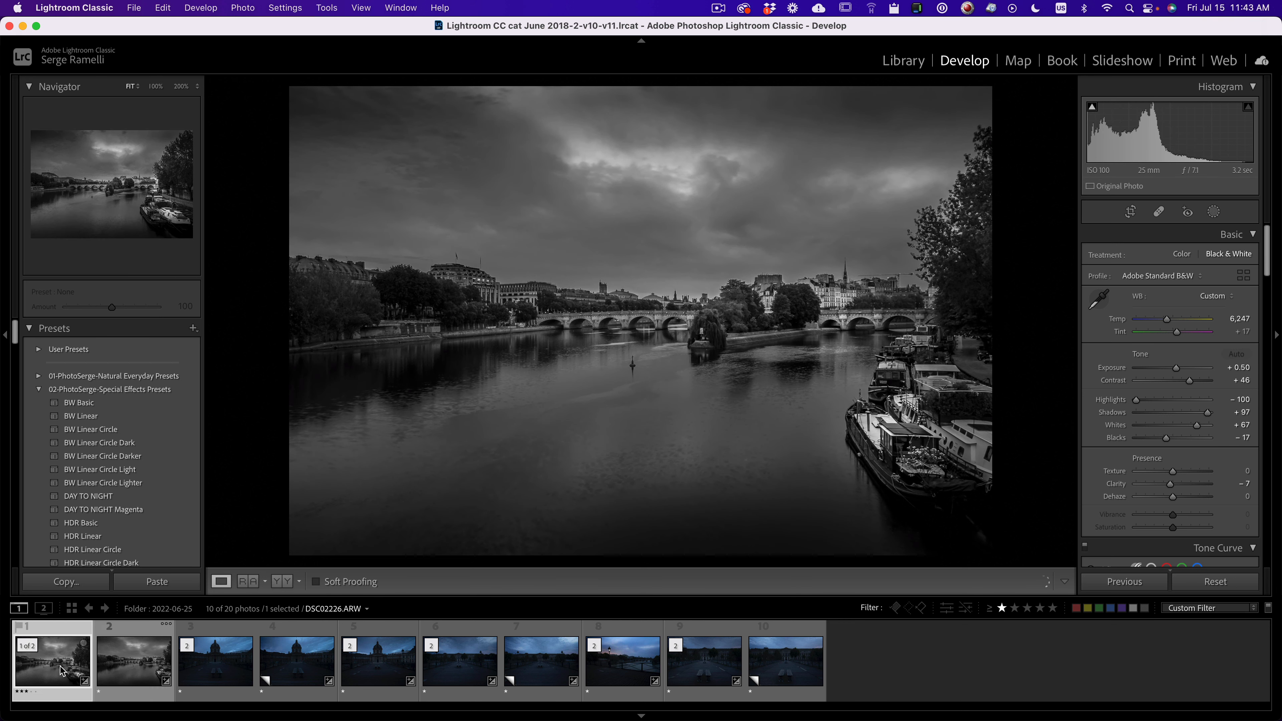
left_click(102, 674)
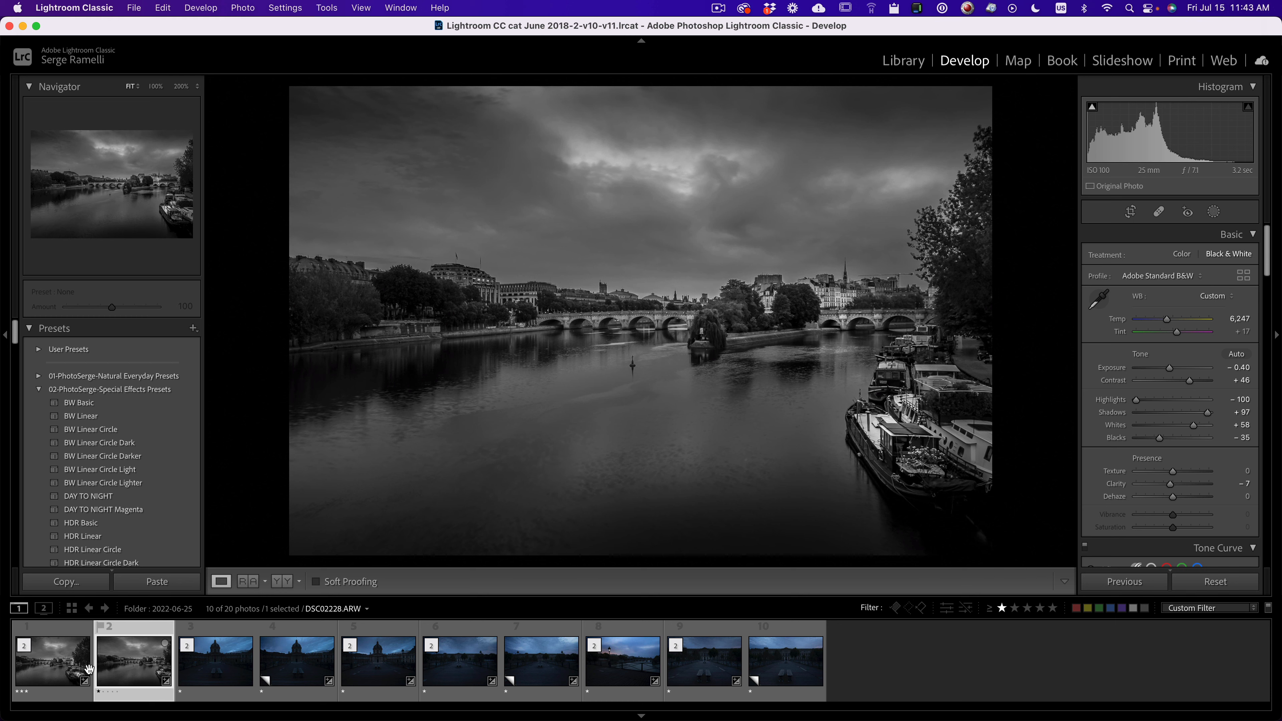
left_click(58, 672)
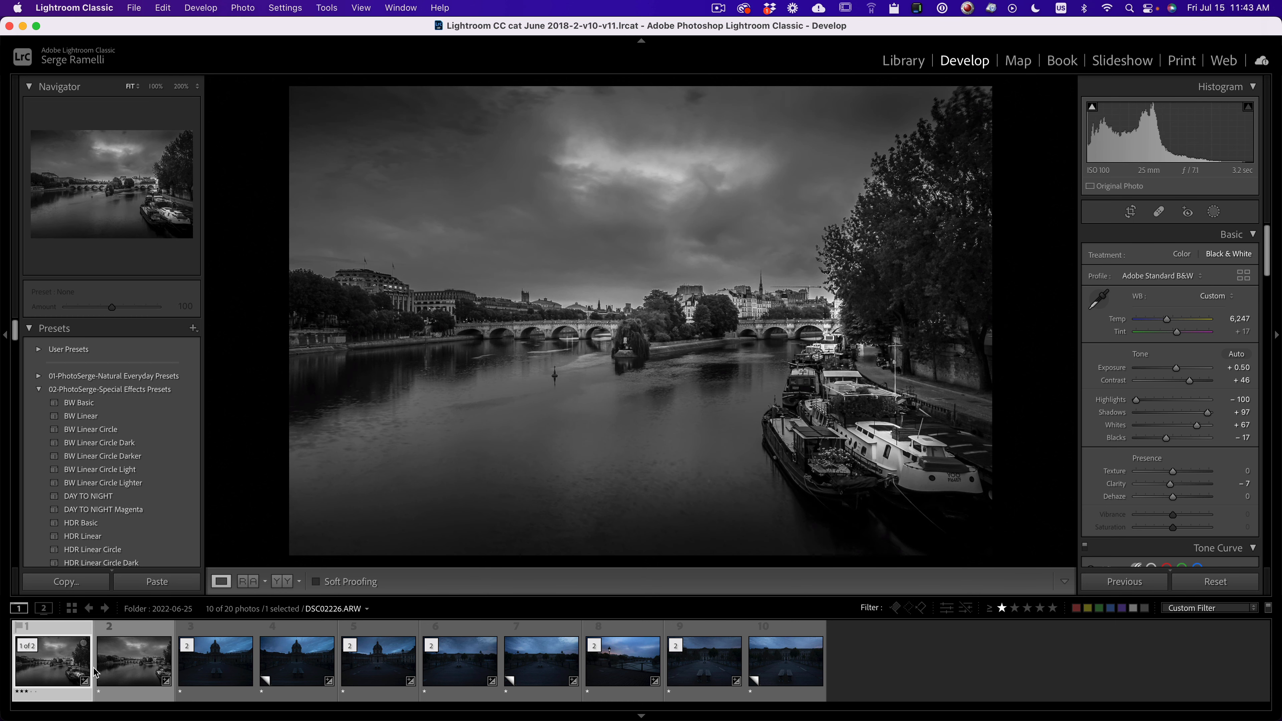
Step: Apply the BW Linear Circle Lighter preset to DSC02231.ARW and set its exposure to +0.90
left_click(217, 669)
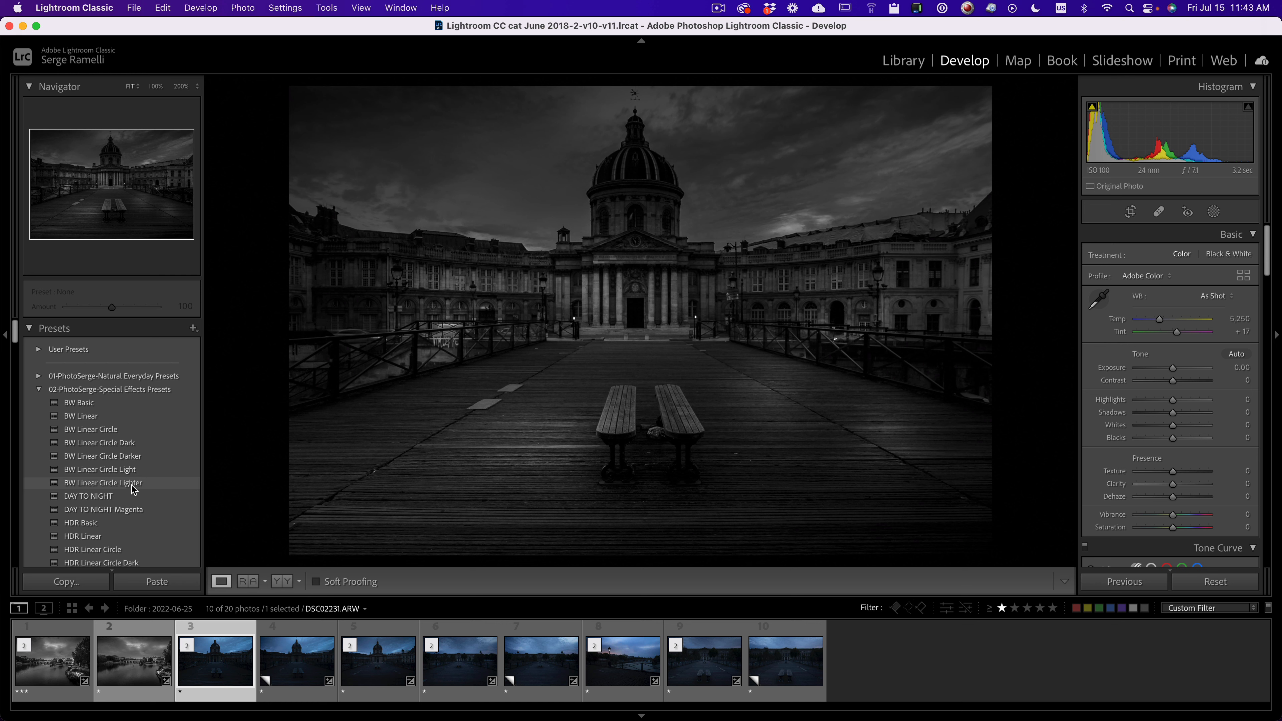
left_click(132, 484)
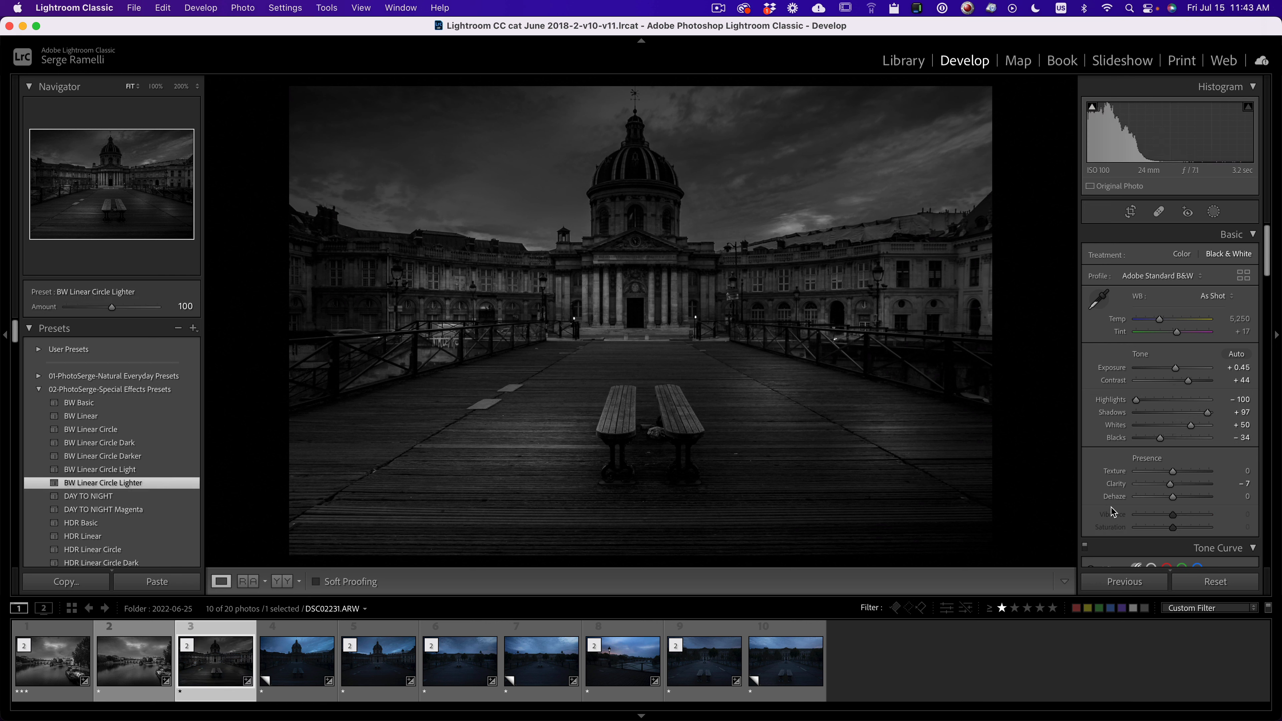
left_click_drag(1174, 371, 1179, 372)
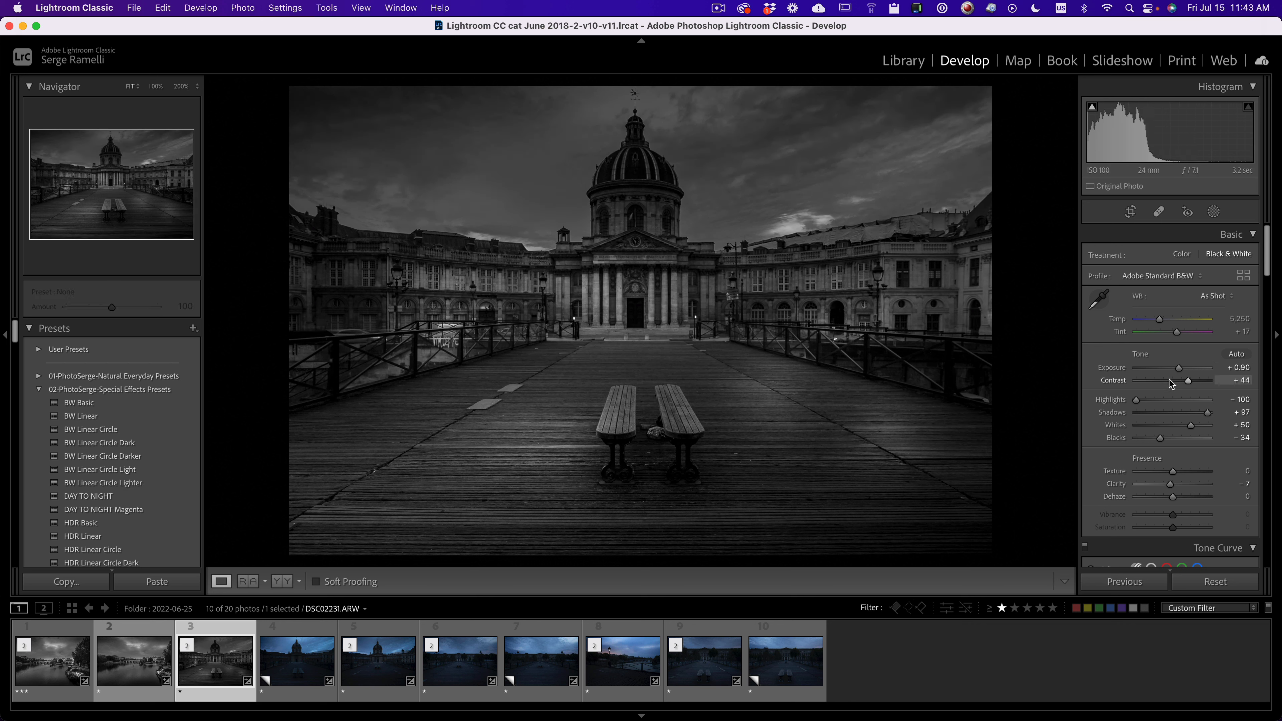
Step: Set the mask edit pins to Auto and raise the Mask 1 linear gradient into the sky beside the dome
left_click(1213, 213)
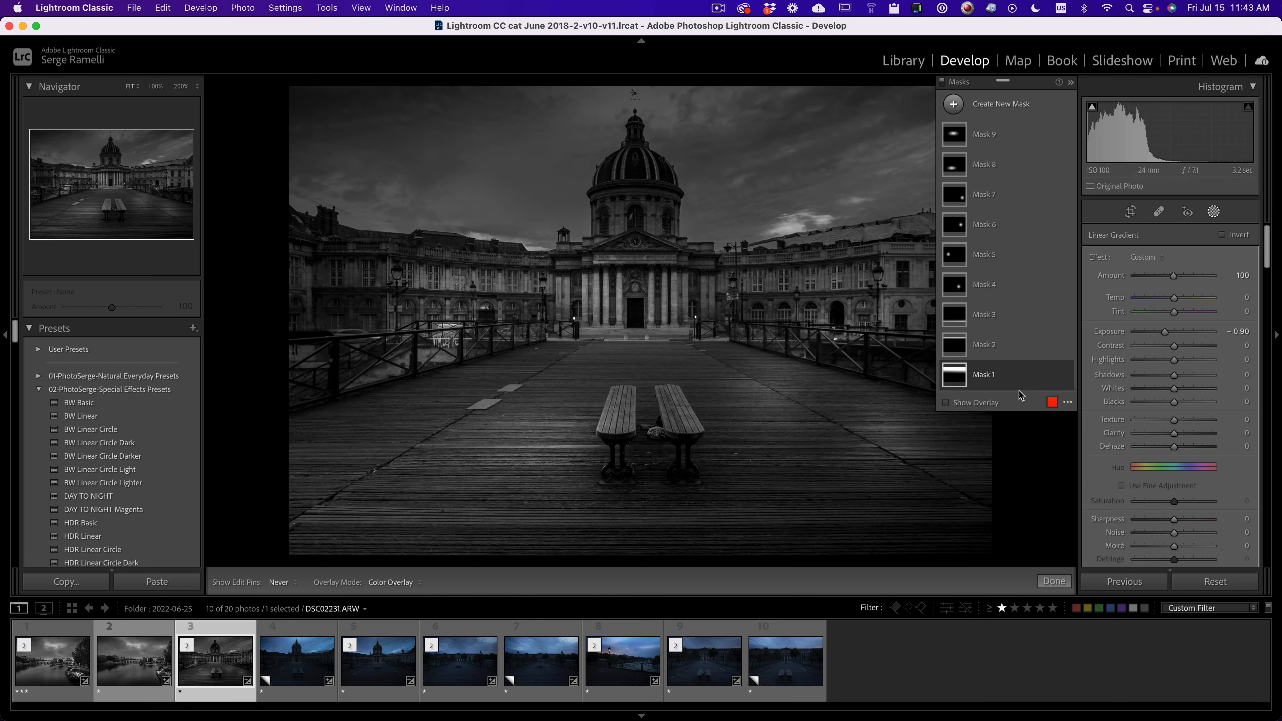
left_click(984, 344)
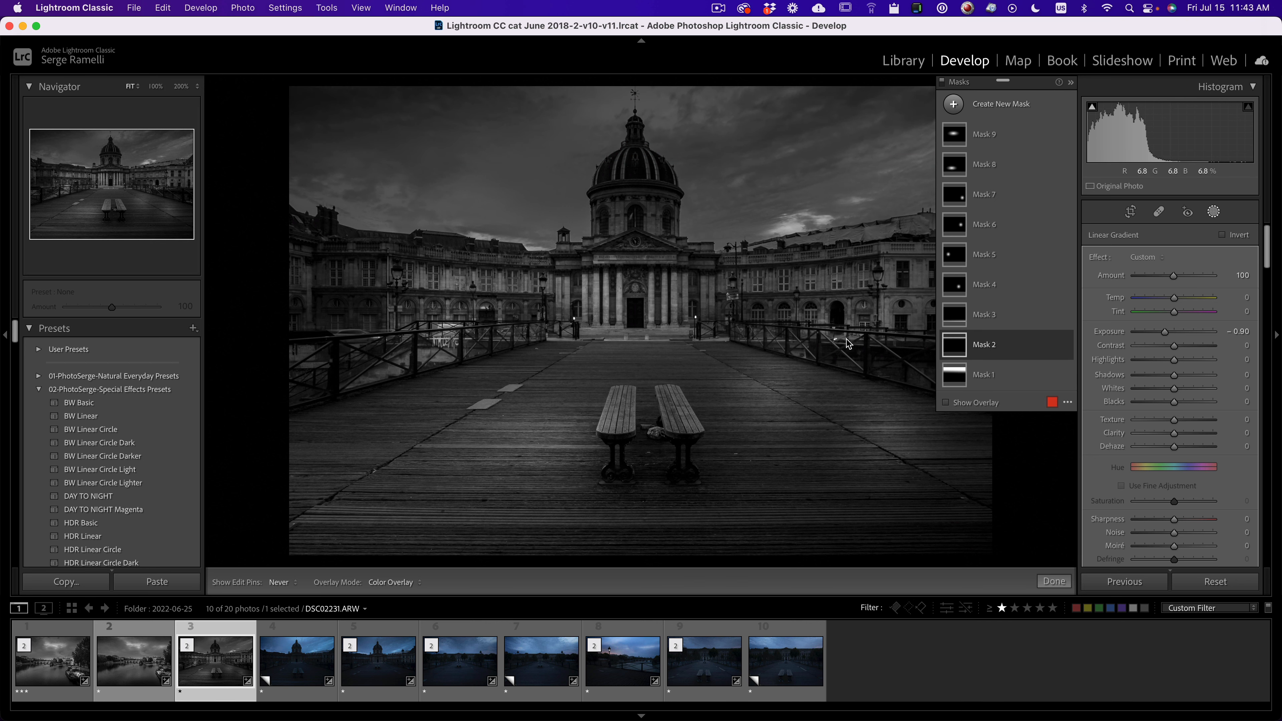
left_click(982, 374)
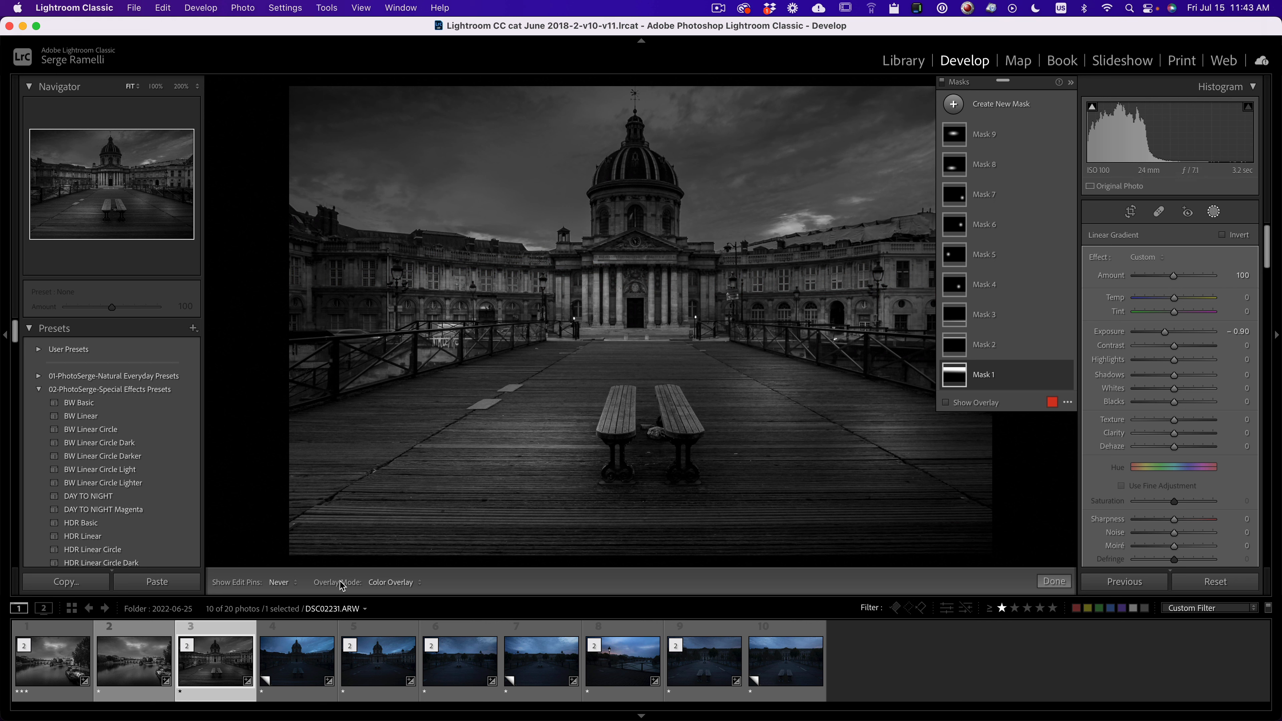
left_click(284, 583)
left_click(285, 532)
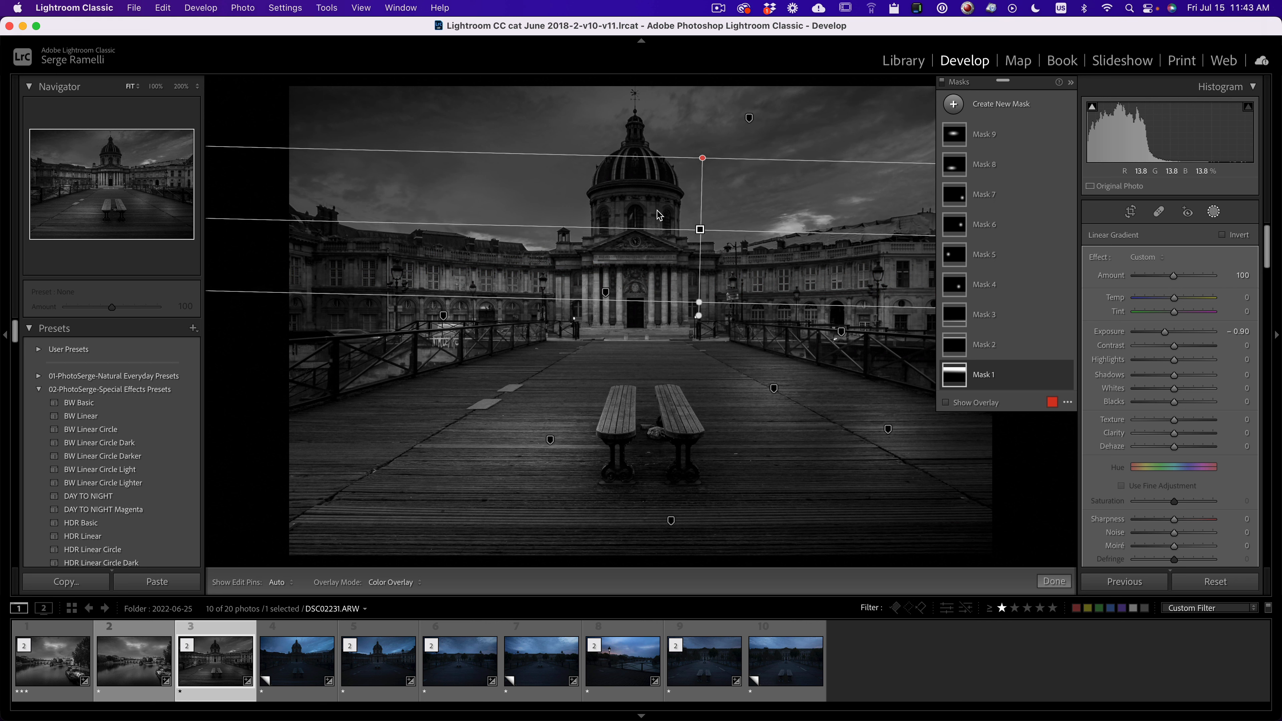
left_click_drag(699, 227, 748, 139)
Step: Move the Mask 8 radial gradient over the left wing's roofline, and Masks 4 and 7 onto the dome and central entrance
left_click_drag(550, 439, 405, 292)
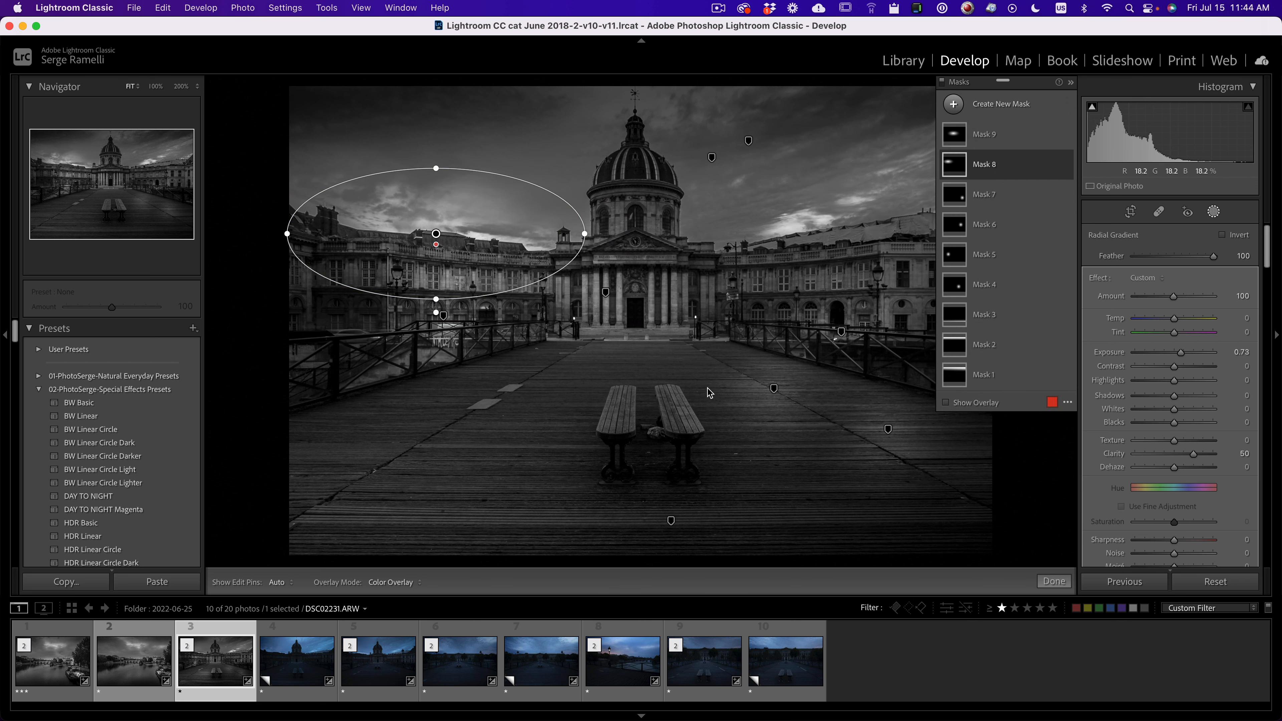
left_click_drag(775, 396, 641, 216)
left_click_drag(889, 431, 637, 329)
Step: Fine-tune the linear gradient's position in the sky right of the dome and finish masking
left_click(670, 520)
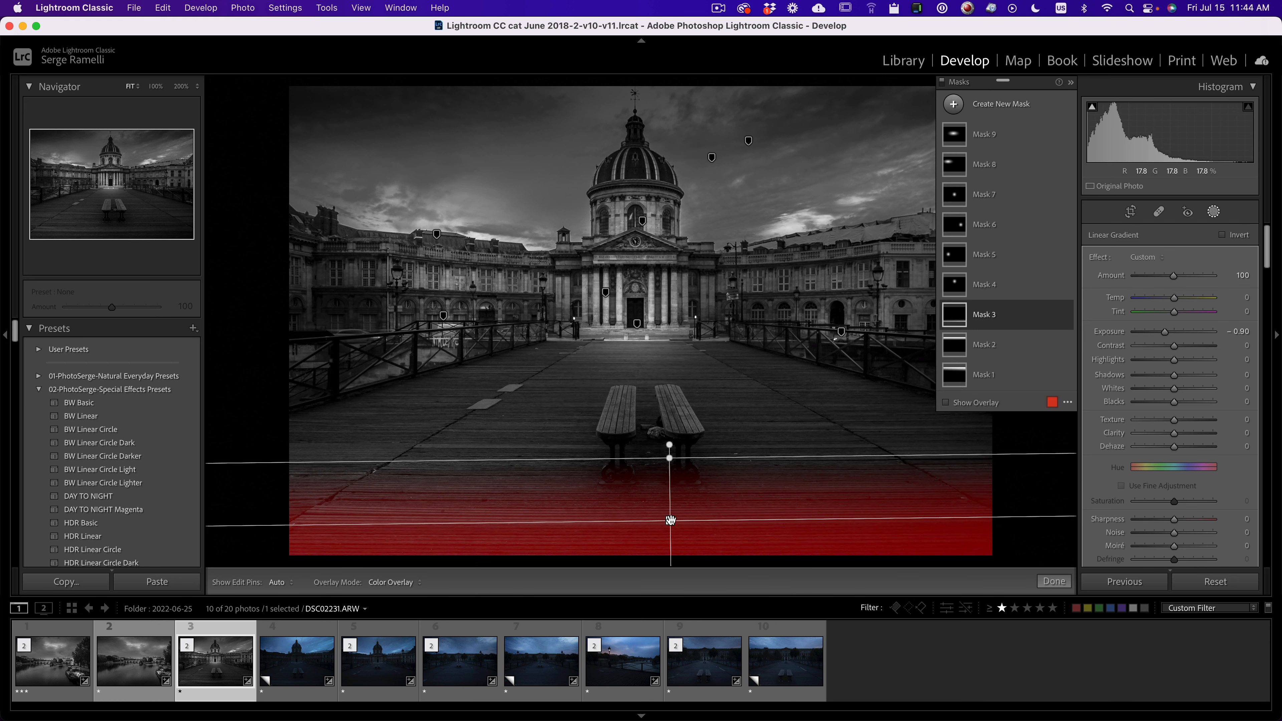
left_click(712, 157)
left_click_drag(711, 157, 743, 159)
left_click(1055, 581)
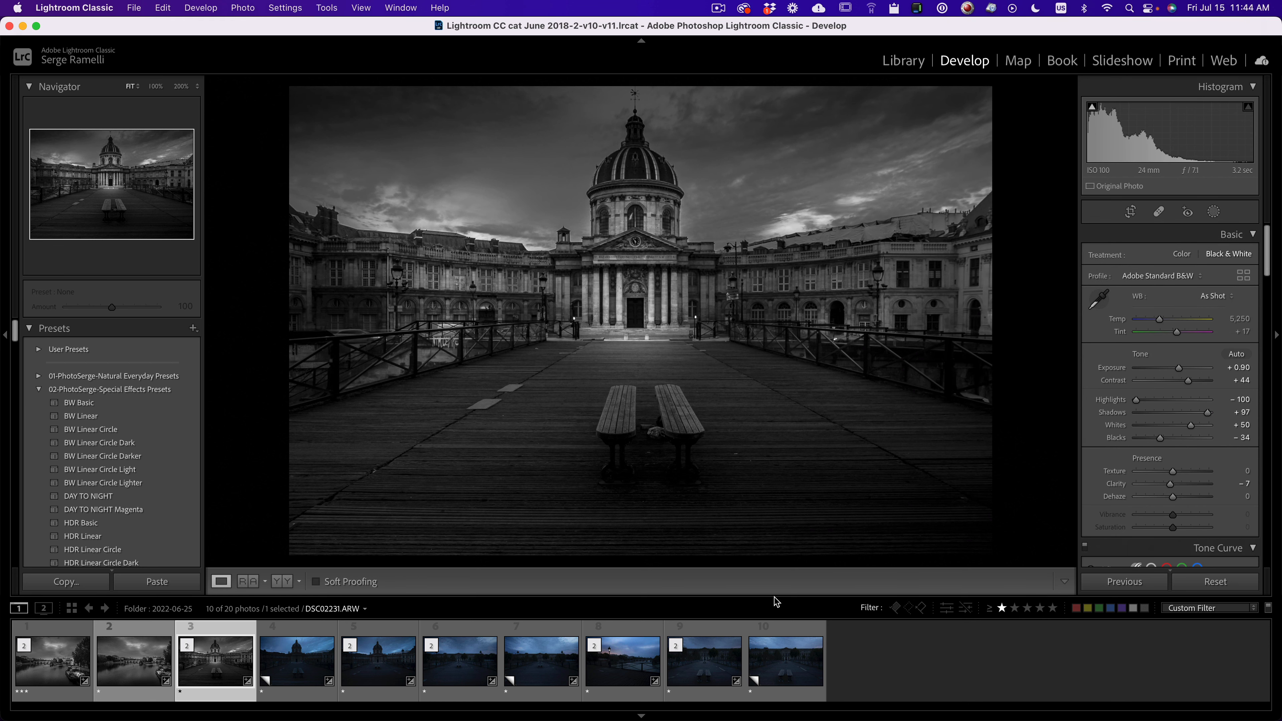
Step: Compare the unedited virtual copy of DSC02231.ARW with the developed black-and-white version
left_click(292, 669)
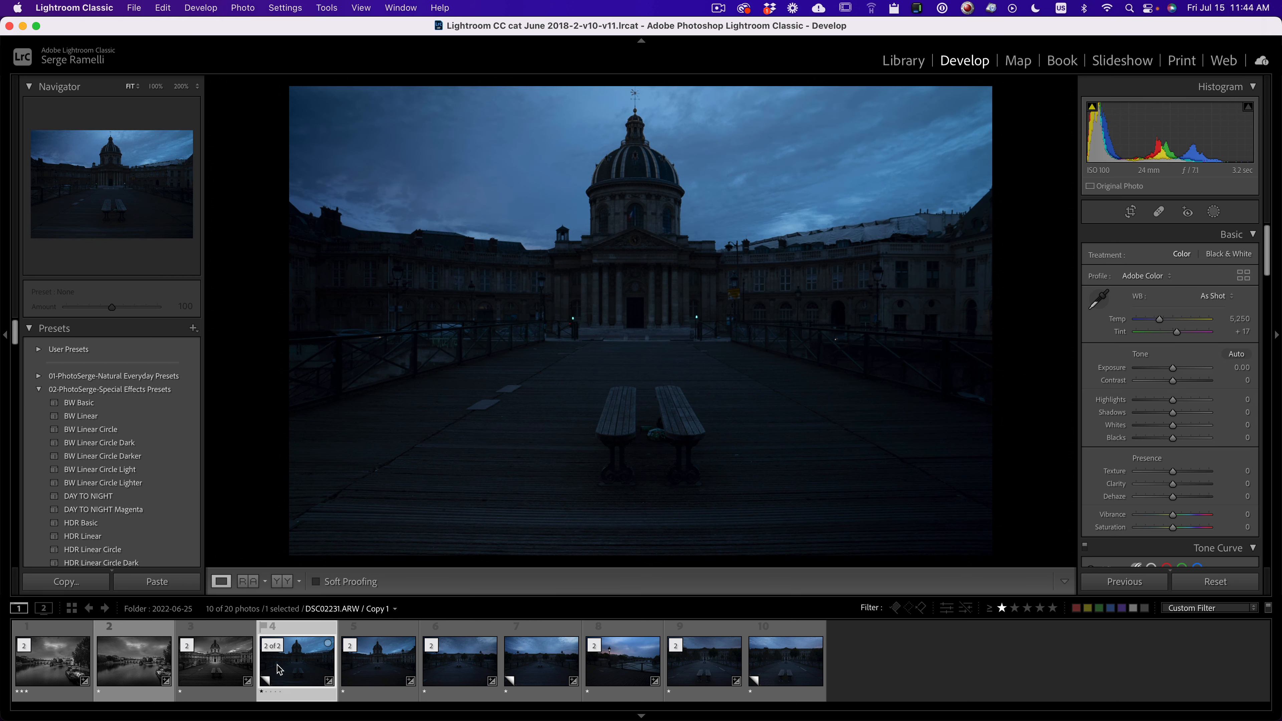
left_click(220, 660)
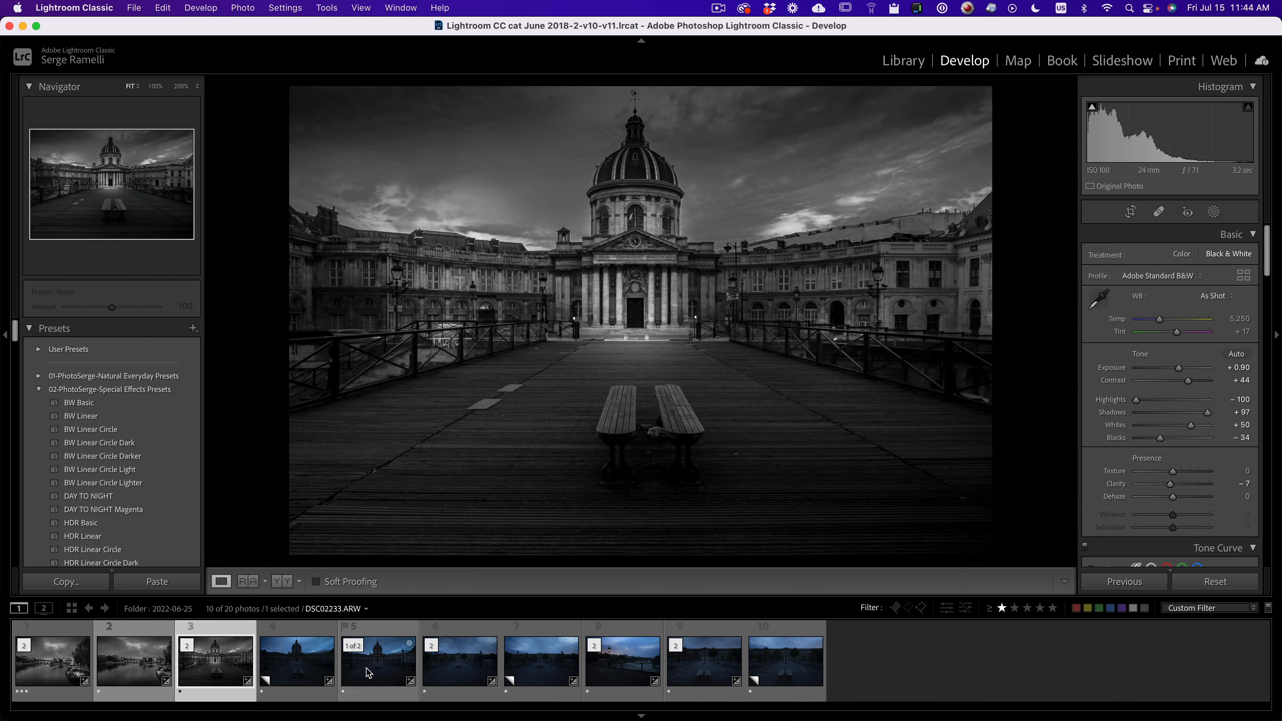
Step: Copy the develop settings and masks from DSC02231.ARW and paste them onto DSC02233.ARW, replacing any existing masks
left_click(383, 671)
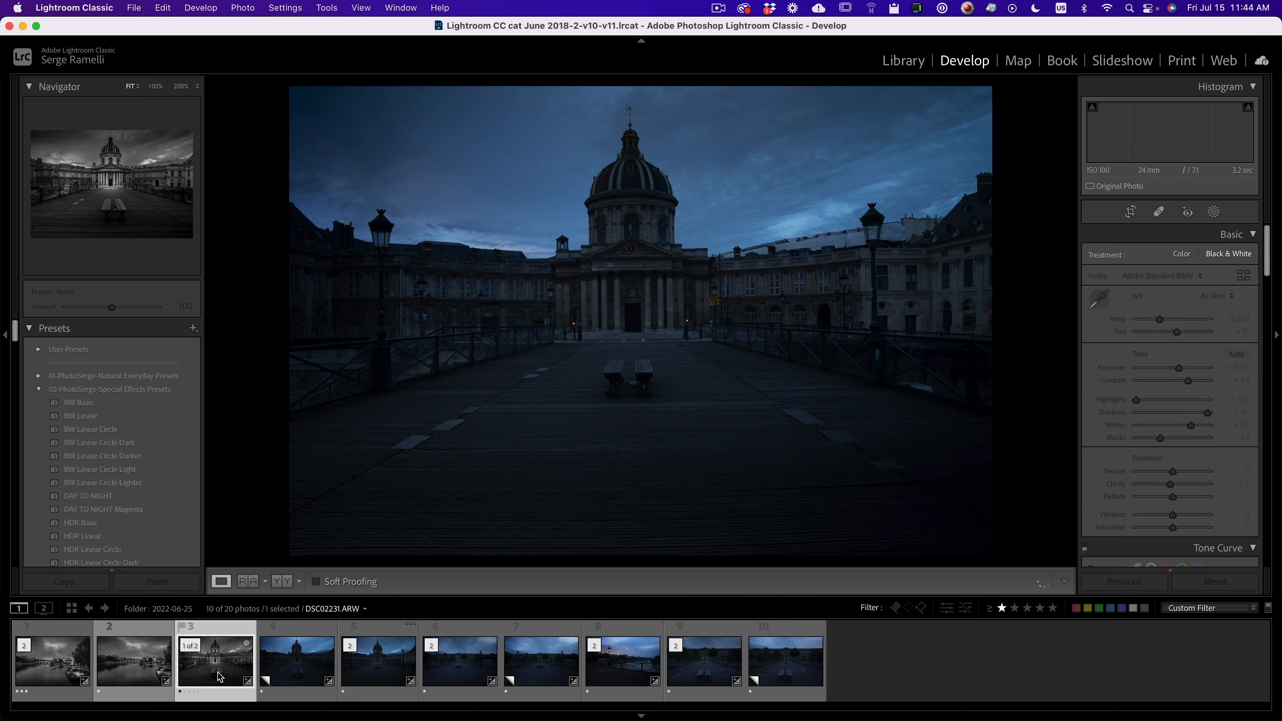
key("super+shift+c")
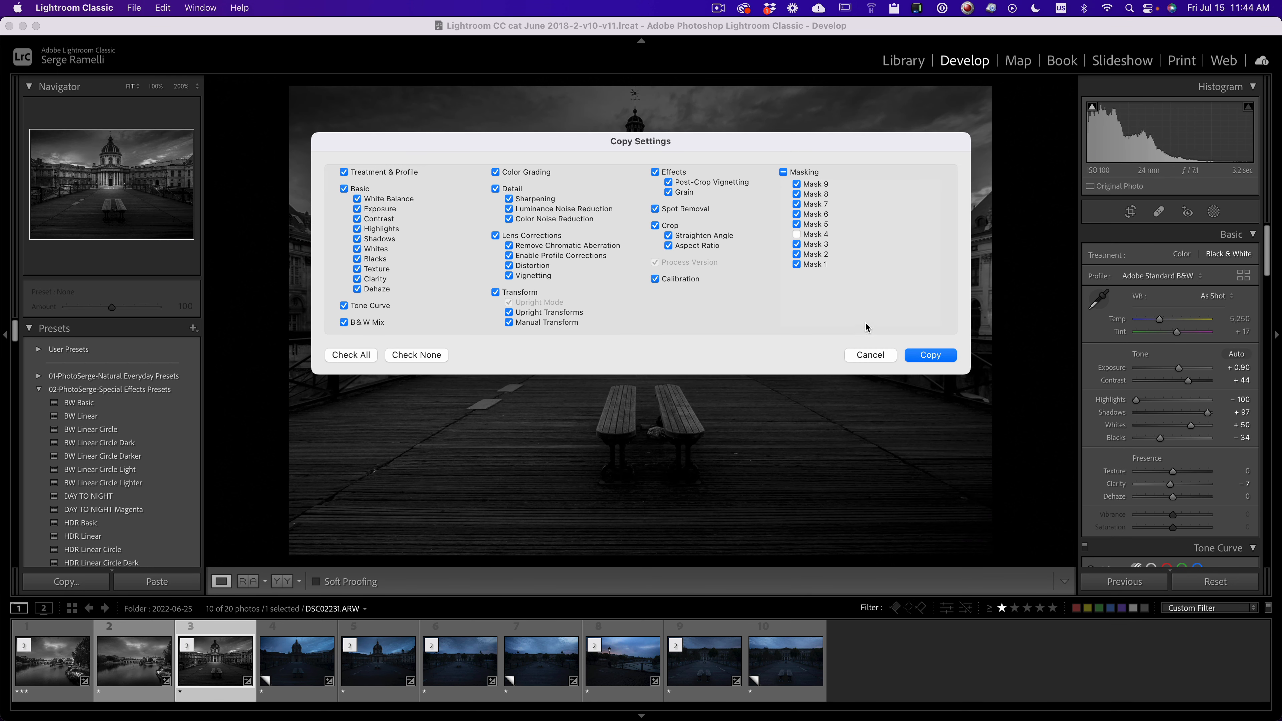
left_click(920, 355)
left_click(378, 666)
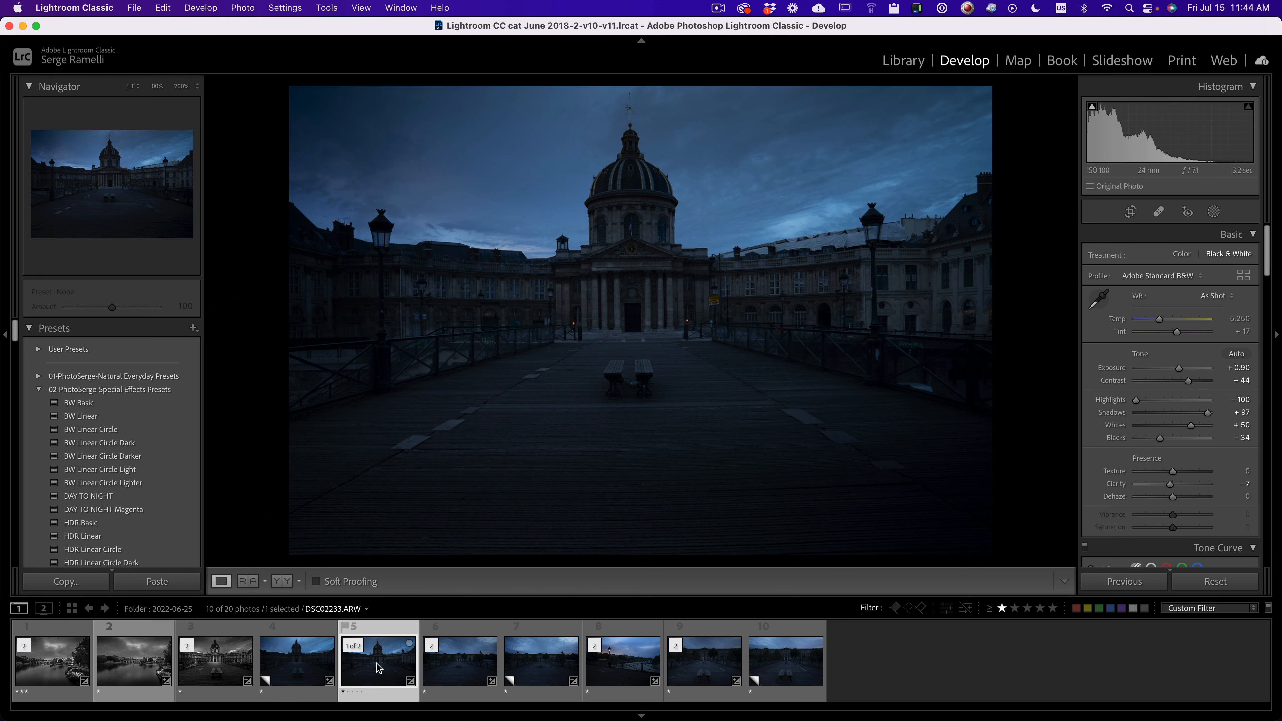
key("super+shift+v")
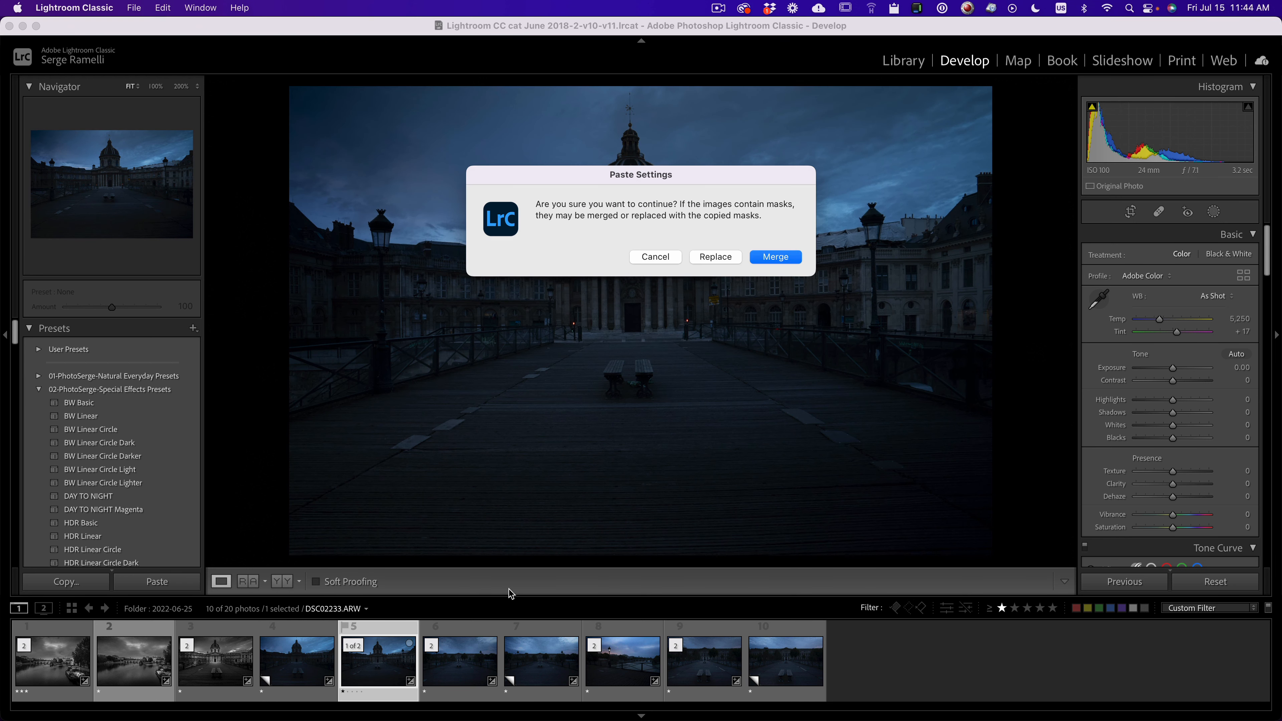
left_click(732, 256)
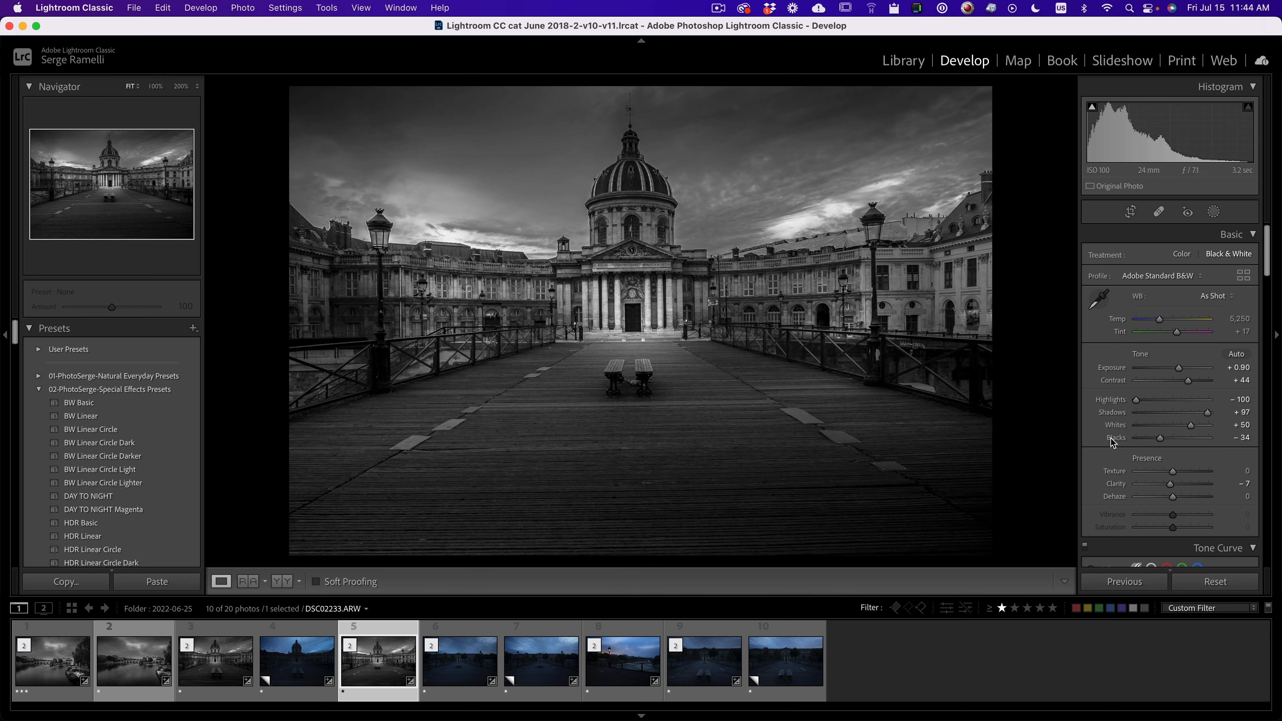
Step: Set the photo's Blacks to -48 and its Exposure to +0.45
left_click(1158, 442, "alt")
left_click_drag(1159, 443, 1153, 441)
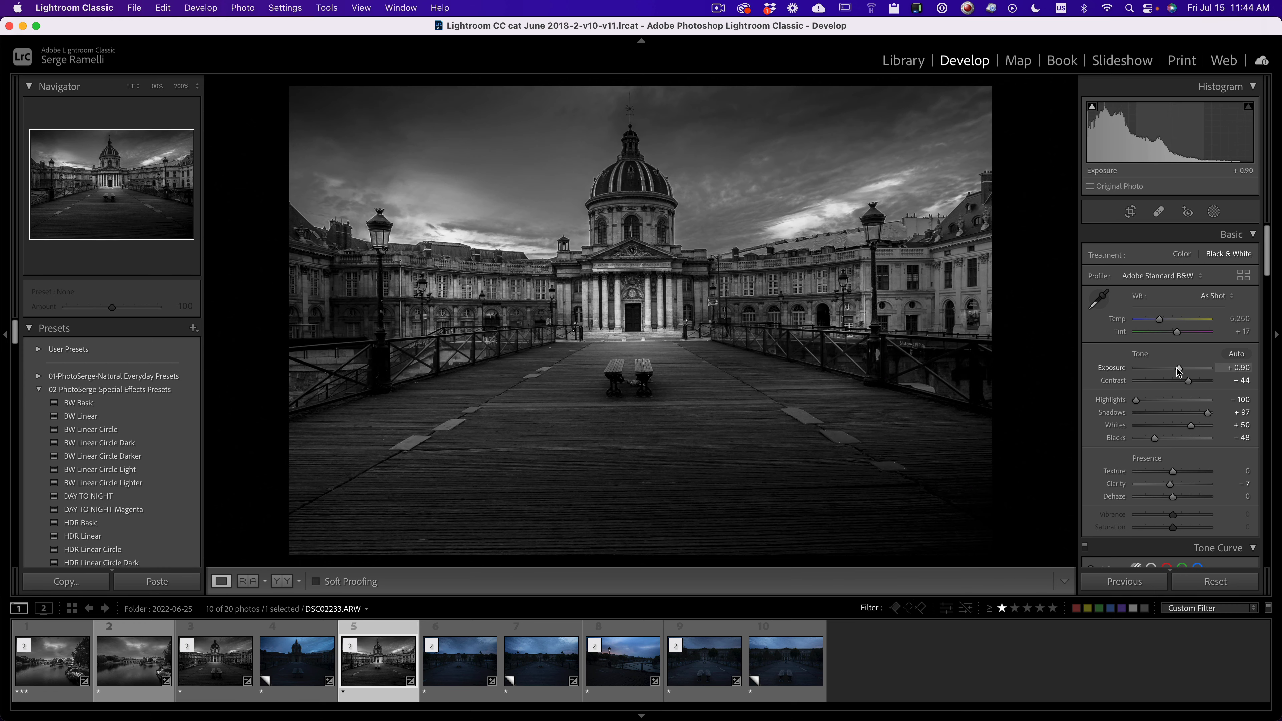
left_click_drag(1178, 369, 1174, 369)
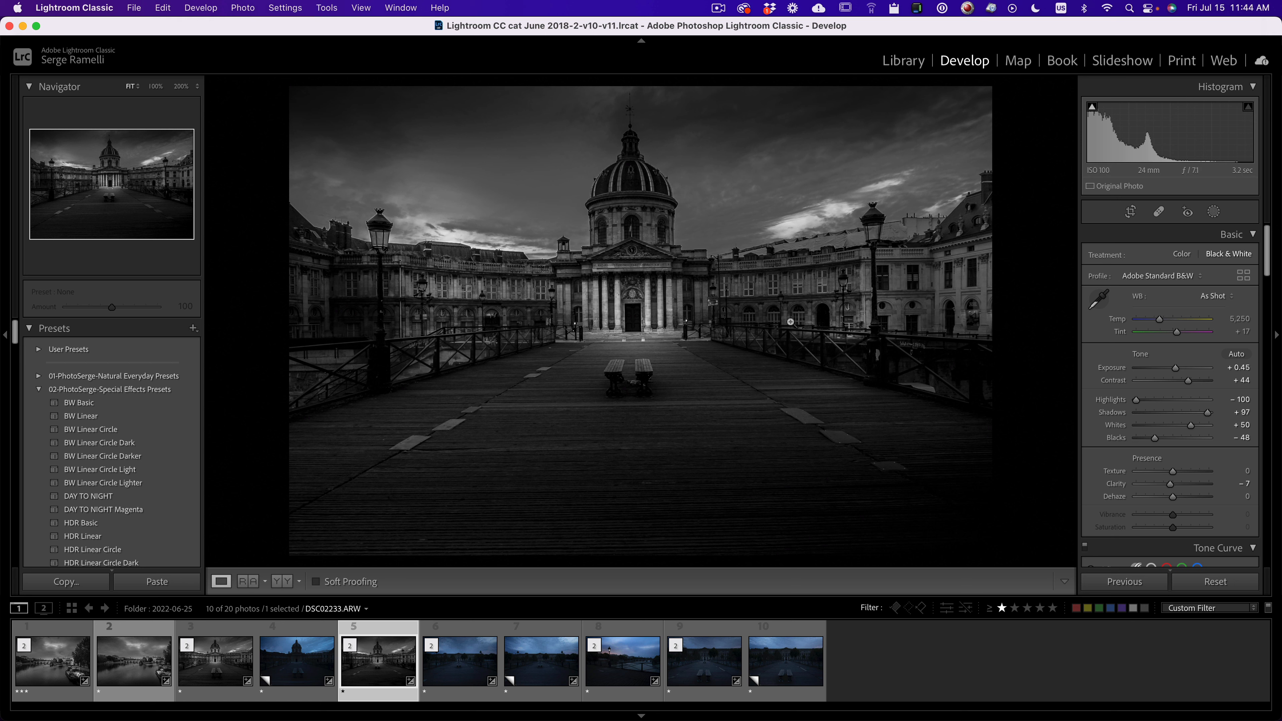
Step: Move the Mask 9 radial gradient over the left wing's rooftops and the Mask 7 radial gradient over the building right of the dome
left_click(1212, 212)
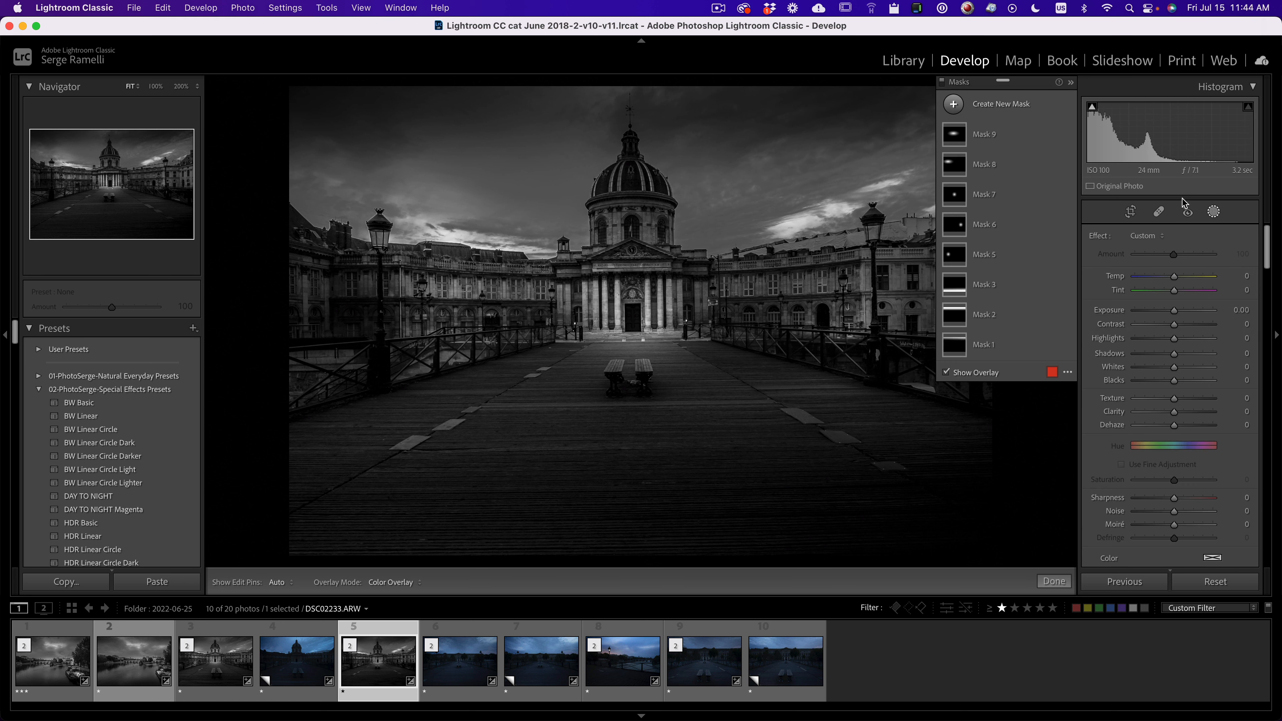
left_click(969, 133)
left_click_drag(610, 292, 512, 254)
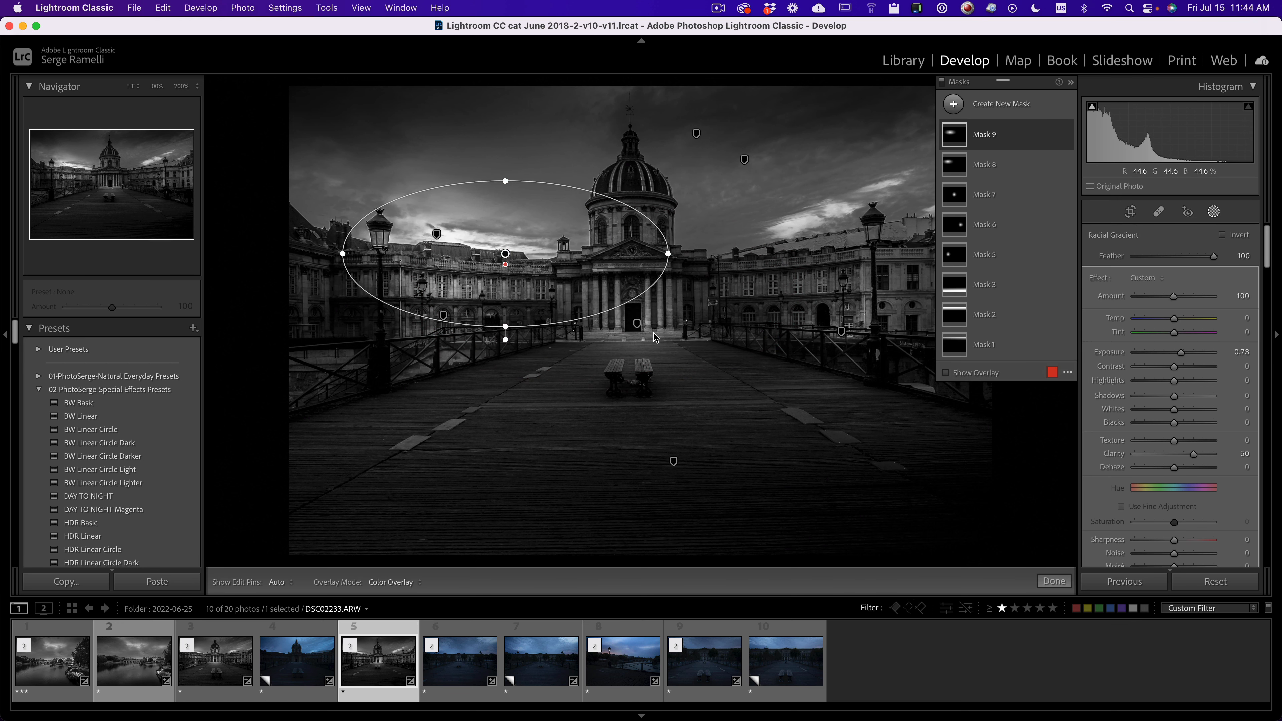
left_click(632, 319)
left_click_drag(631, 317, 748, 283)
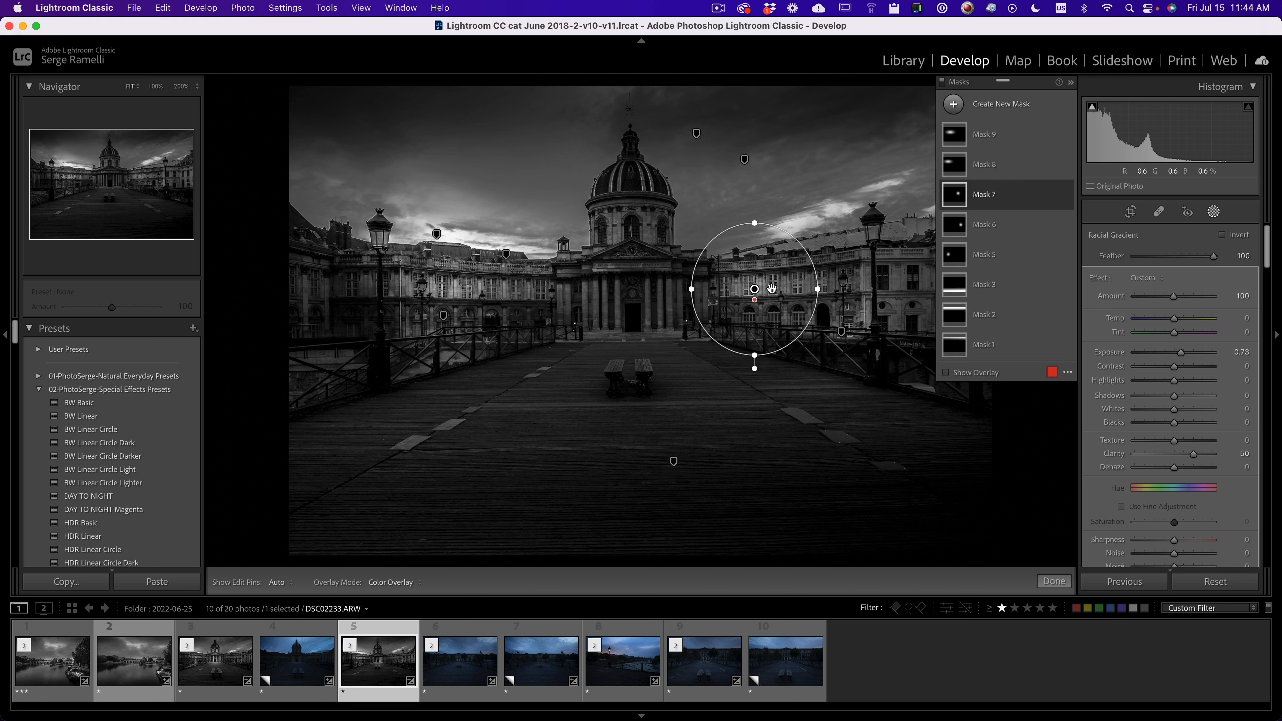
Step: Reposition the linear gradients: Mask 2 higher in the sky, Mask 1 slightly lower in the sky, and Mask 3 lower on the bridge floor
left_click(745, 160)
left_click_drag(745, 159, 745, 132)
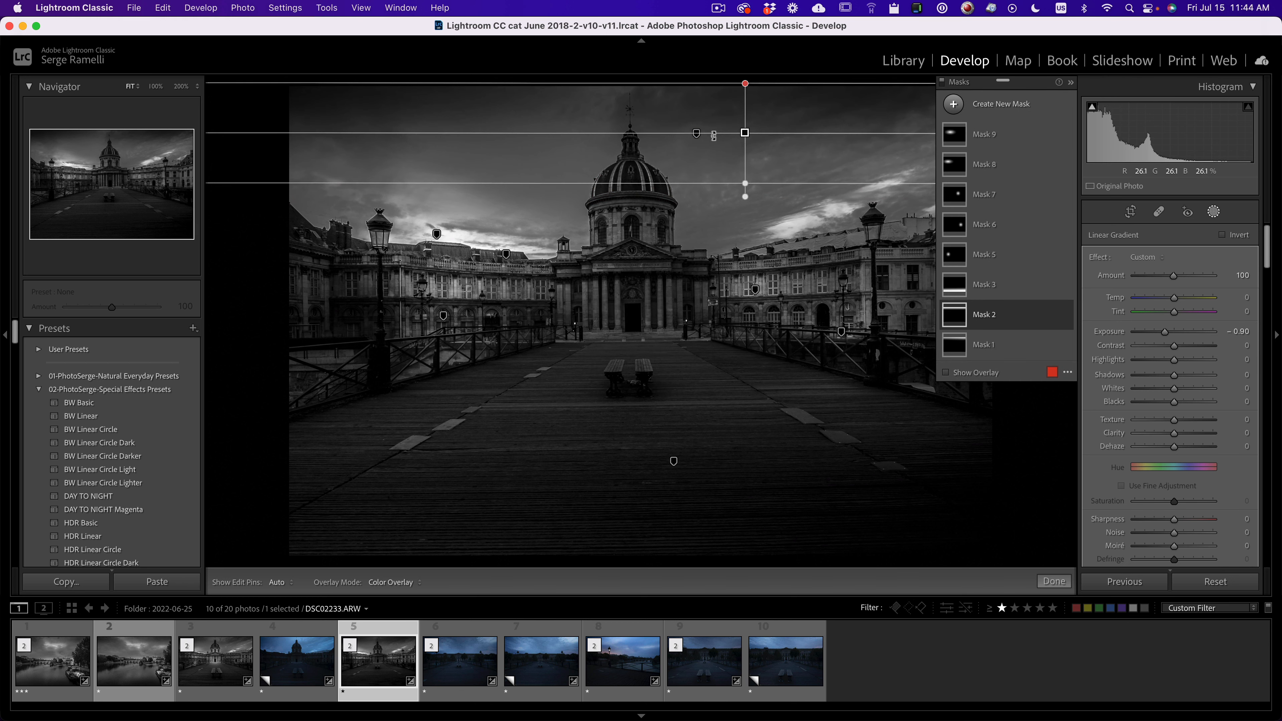
left_click(696, 134)
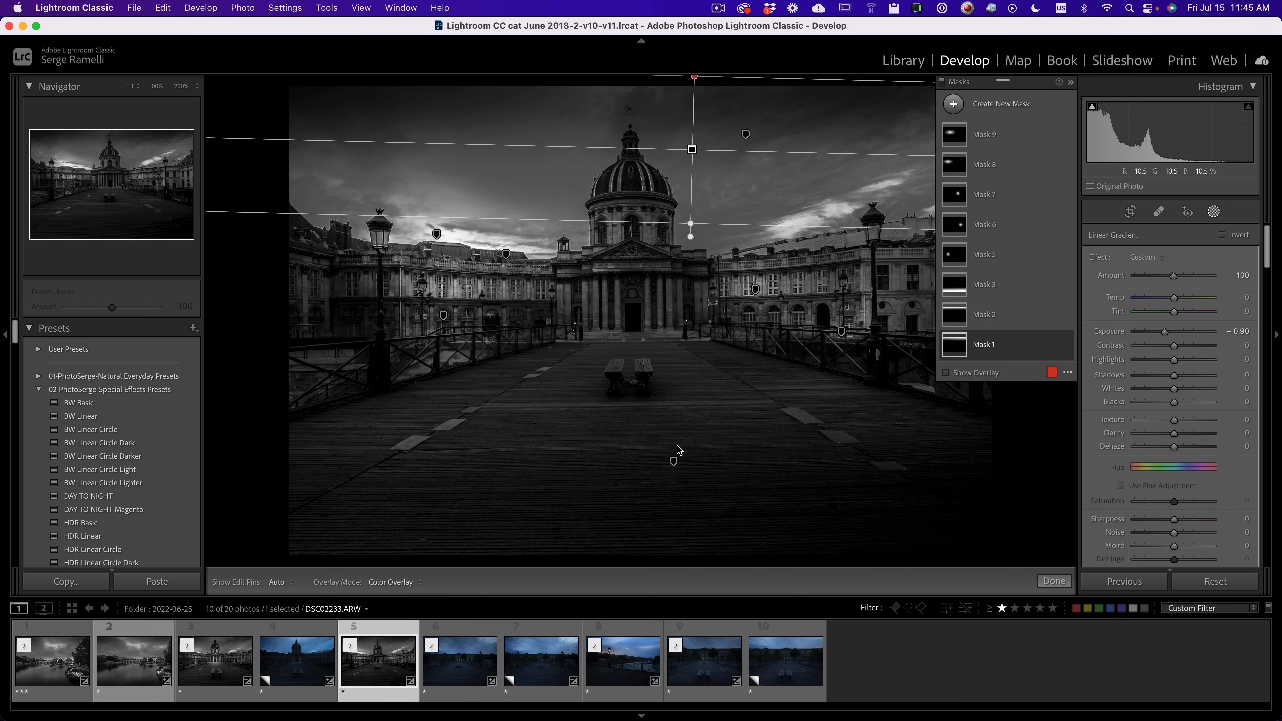
left_click(675, 463)
left_click_drag(674, 463, 674, 481)
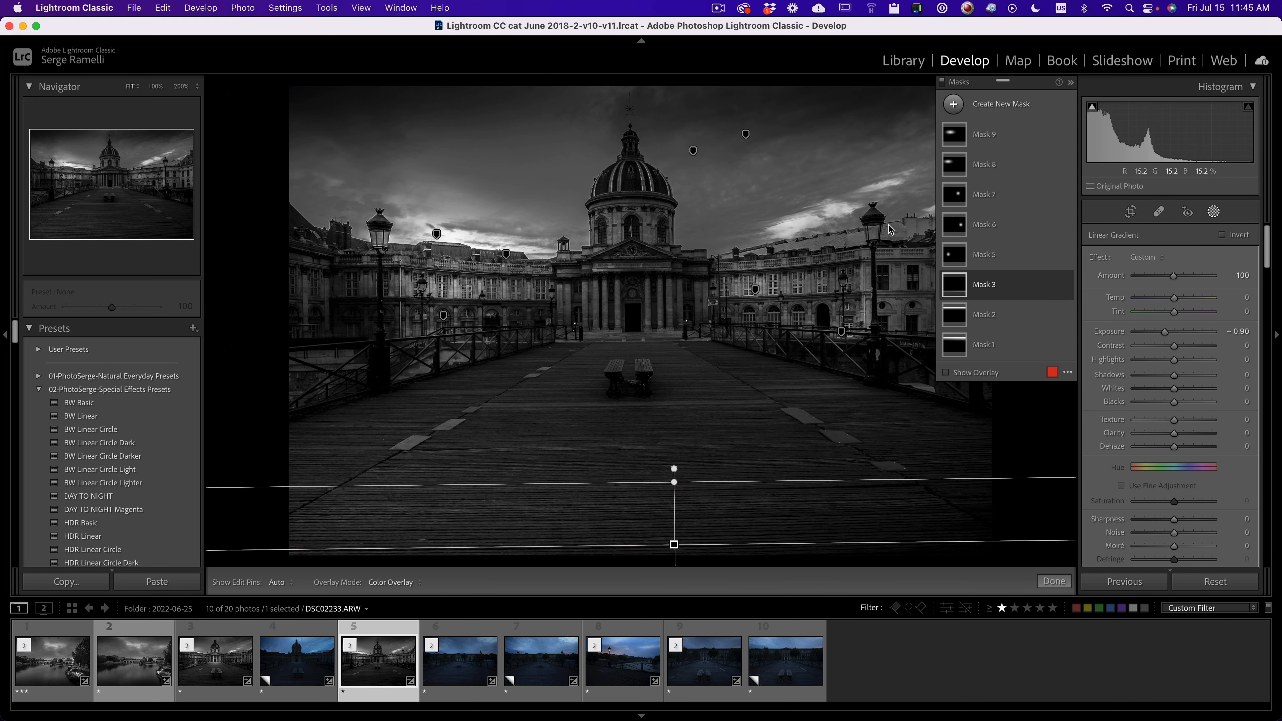
left_click(1054, 582)
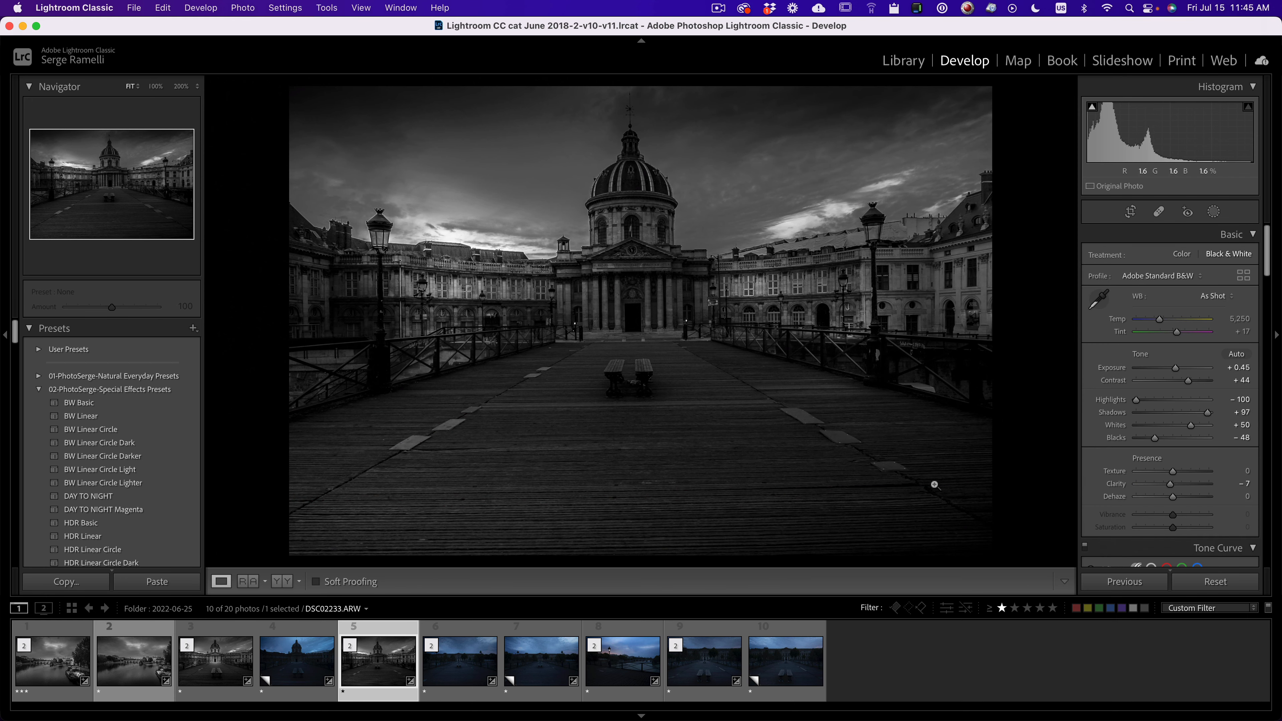
Step: Add a small radial gradient mask over the large right-hand street lamp's glass and set its Exposure to 4.00
left_click(877, 238)
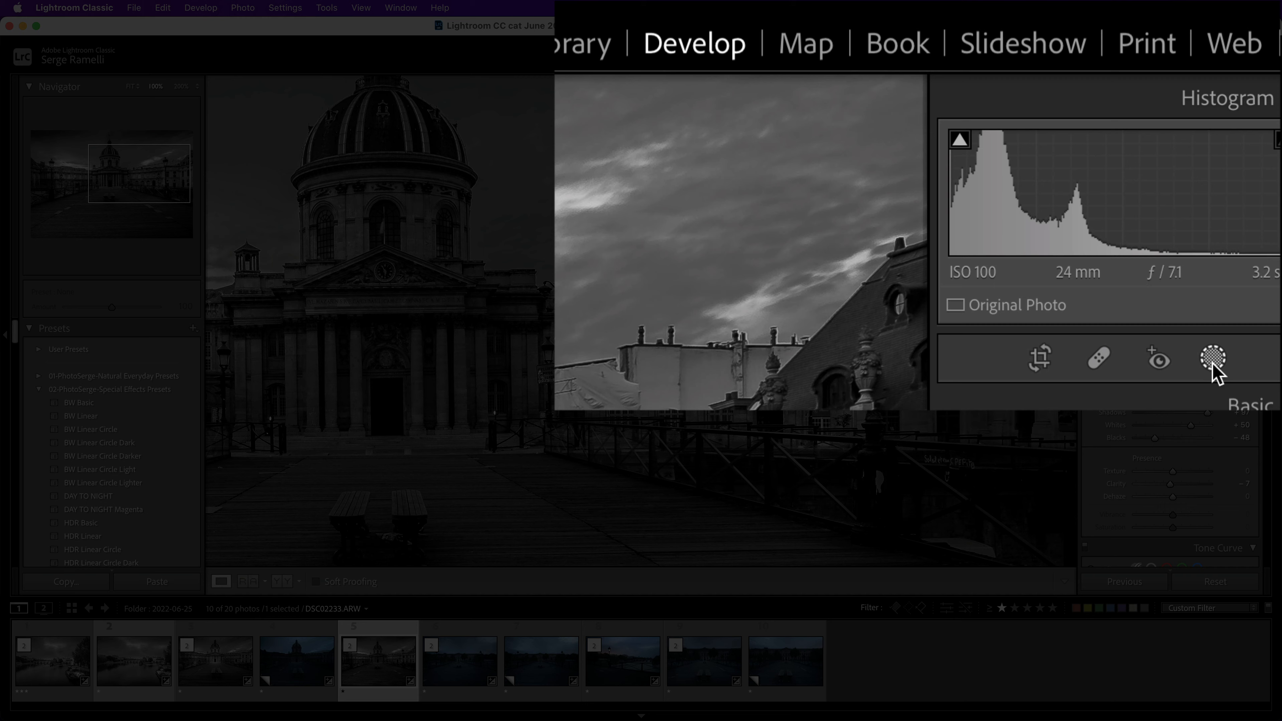
left_click(1213, 212)
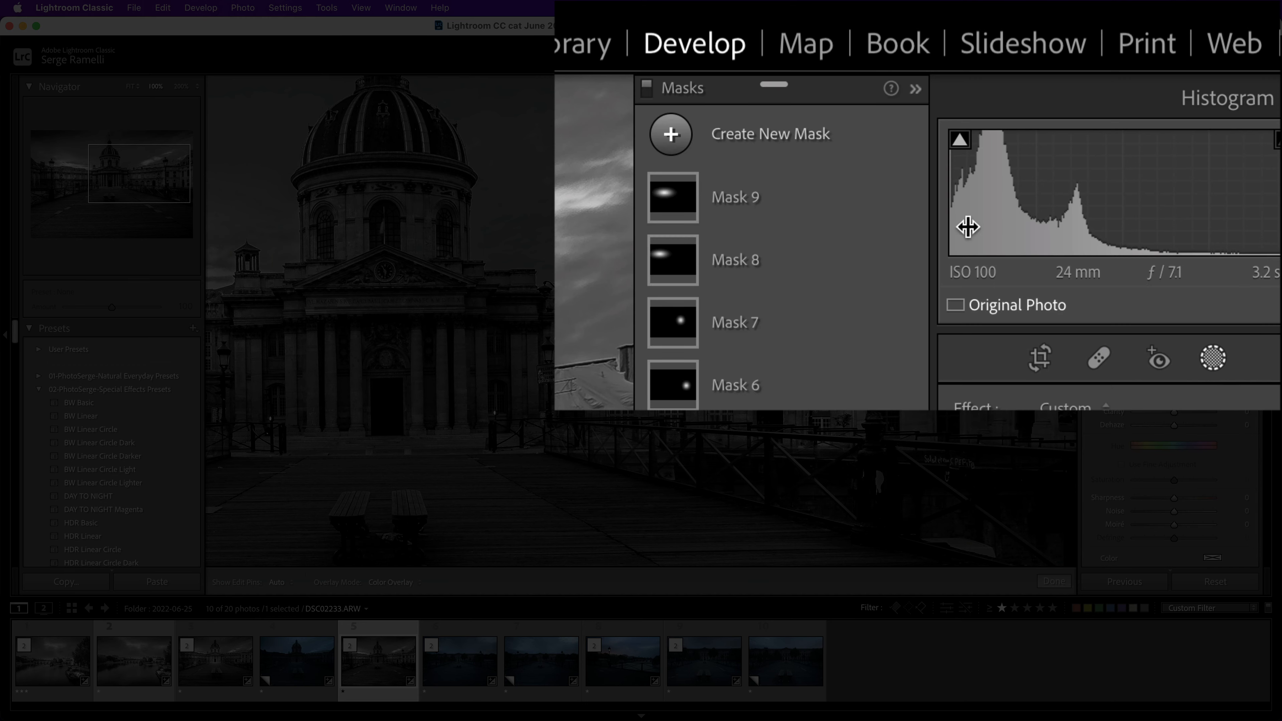
left_click(953, 103)
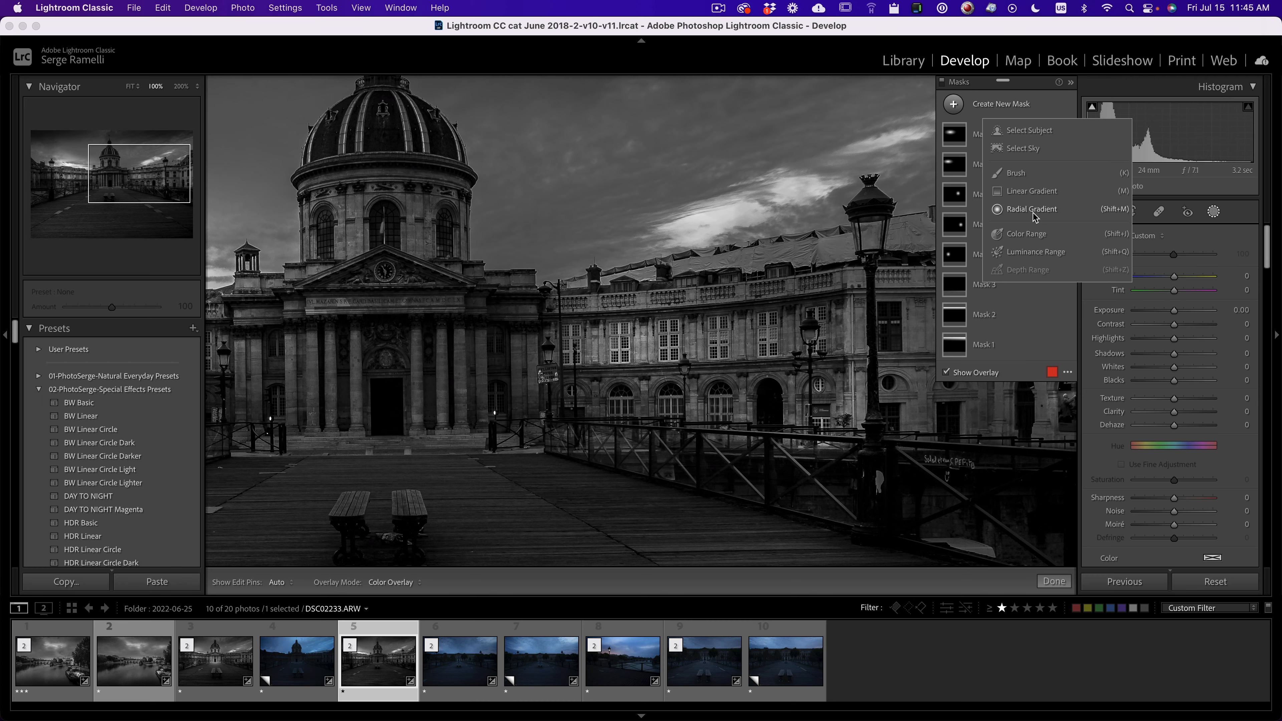
left_click(1037, 212)
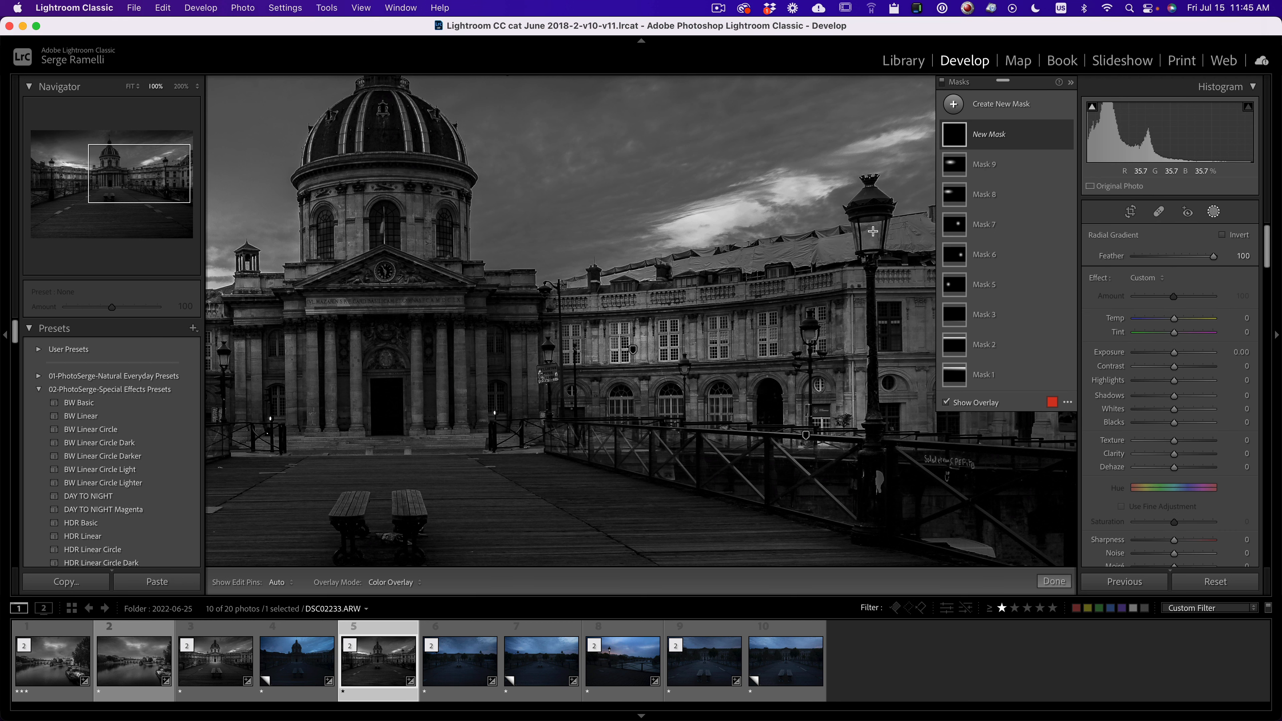
left_click_drag(870, 231, 879, 244)
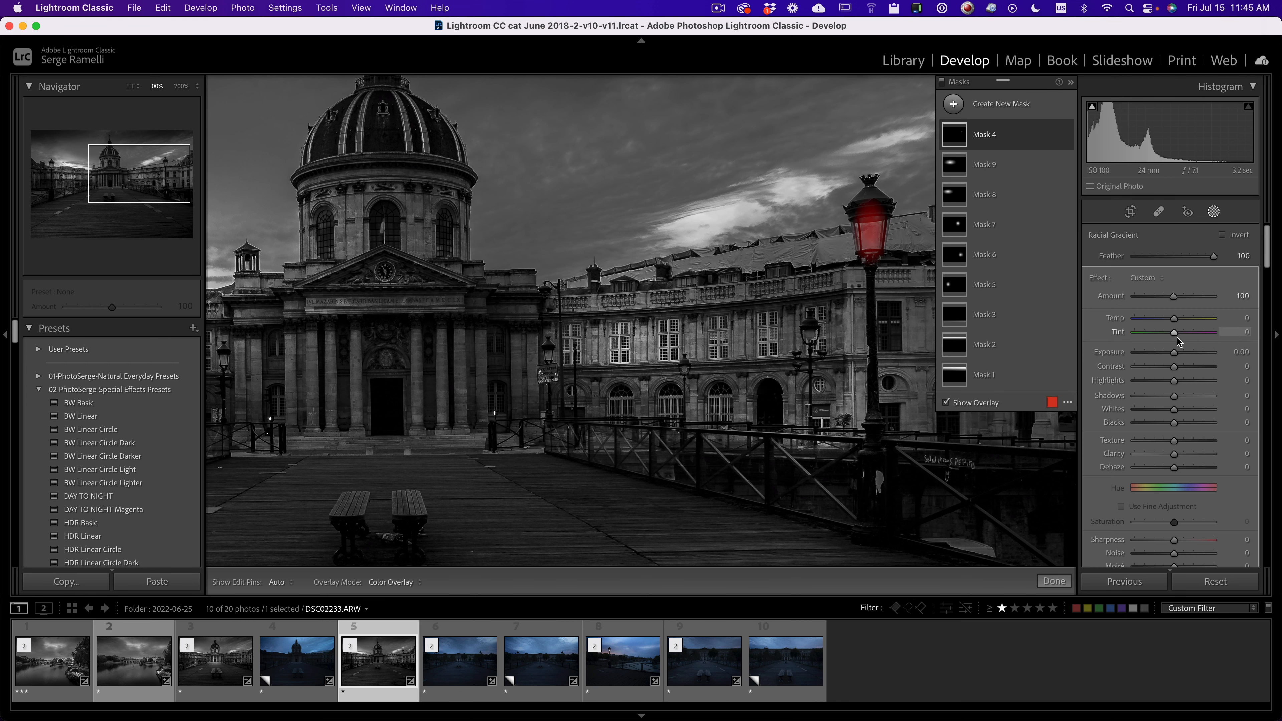
left_click_drag(1176, 355, 1212, 352)
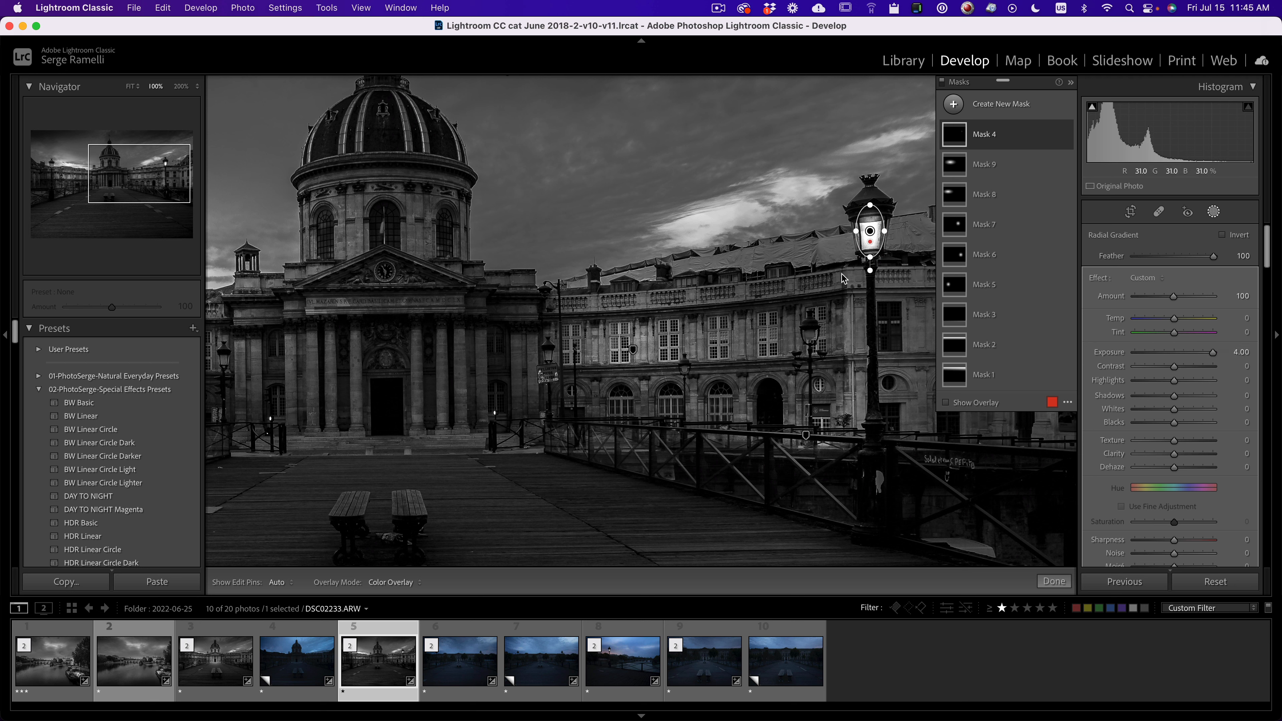
Step: Duplicate the lamp radial gradient onto the remaining street lamps and set the lamp mask's Exposure to 3.38
right_click(870, 234)
left_click(864, 245)
left_click_drag(857, 239, 691, 371)
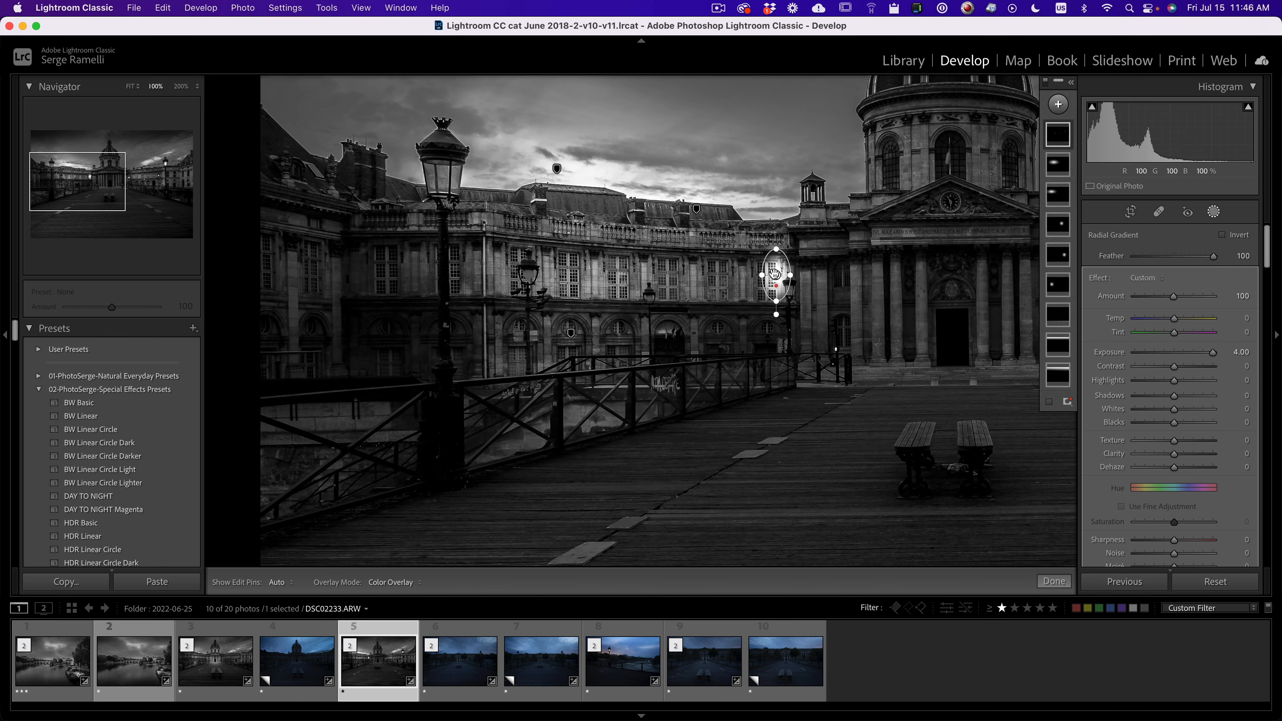
left_click_drag(775, 274, 653, 298)
key("z")
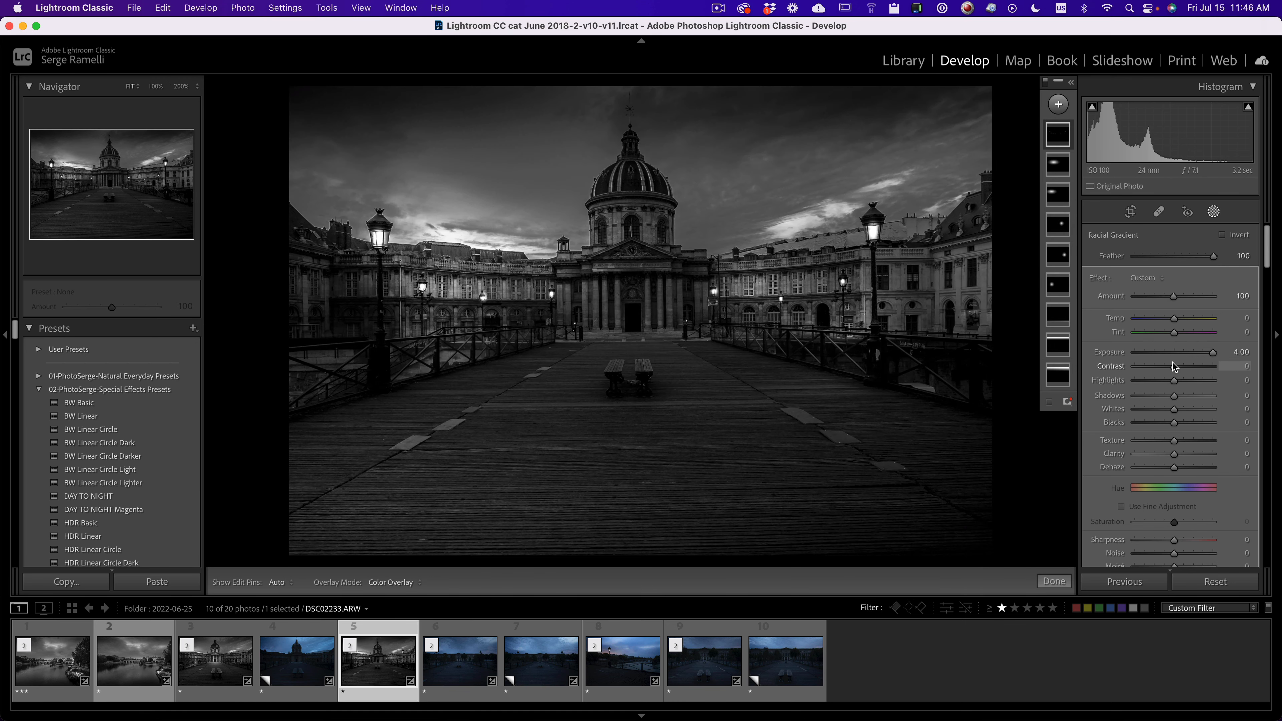
left_click_drag(1203, 356, 1247, 360)
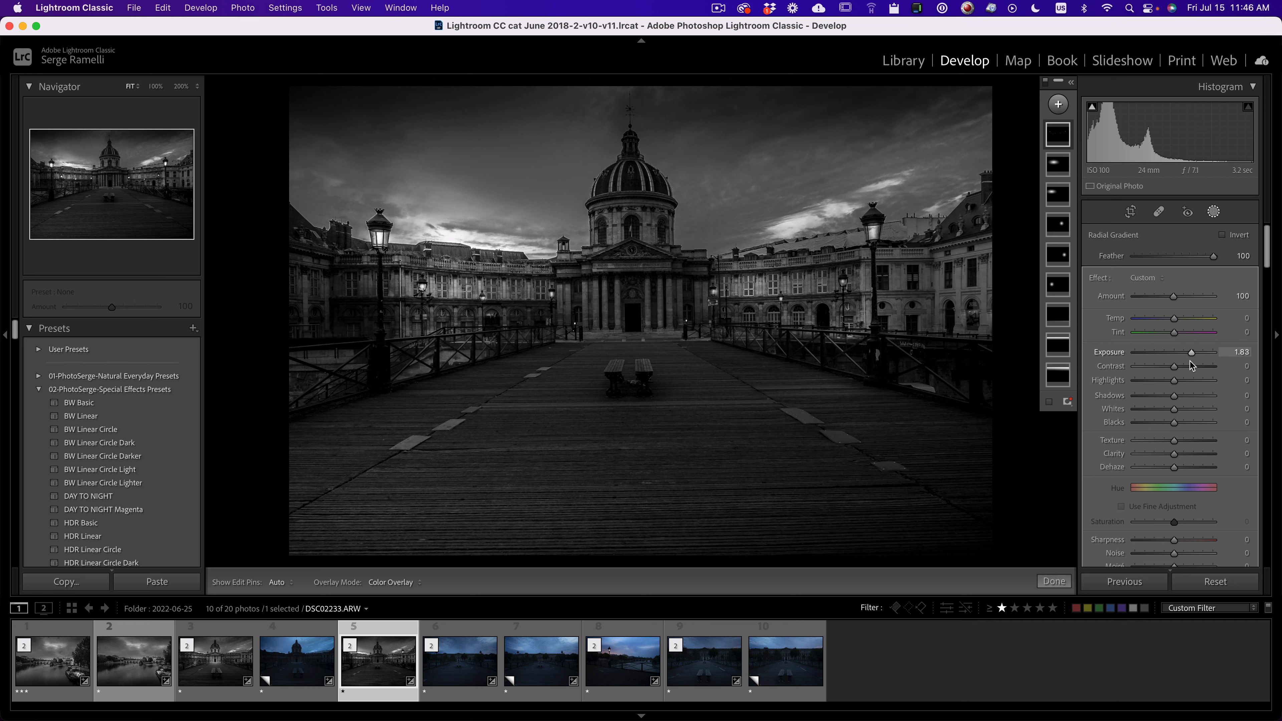
left_click_drag(1205, 361, 1204, 362)
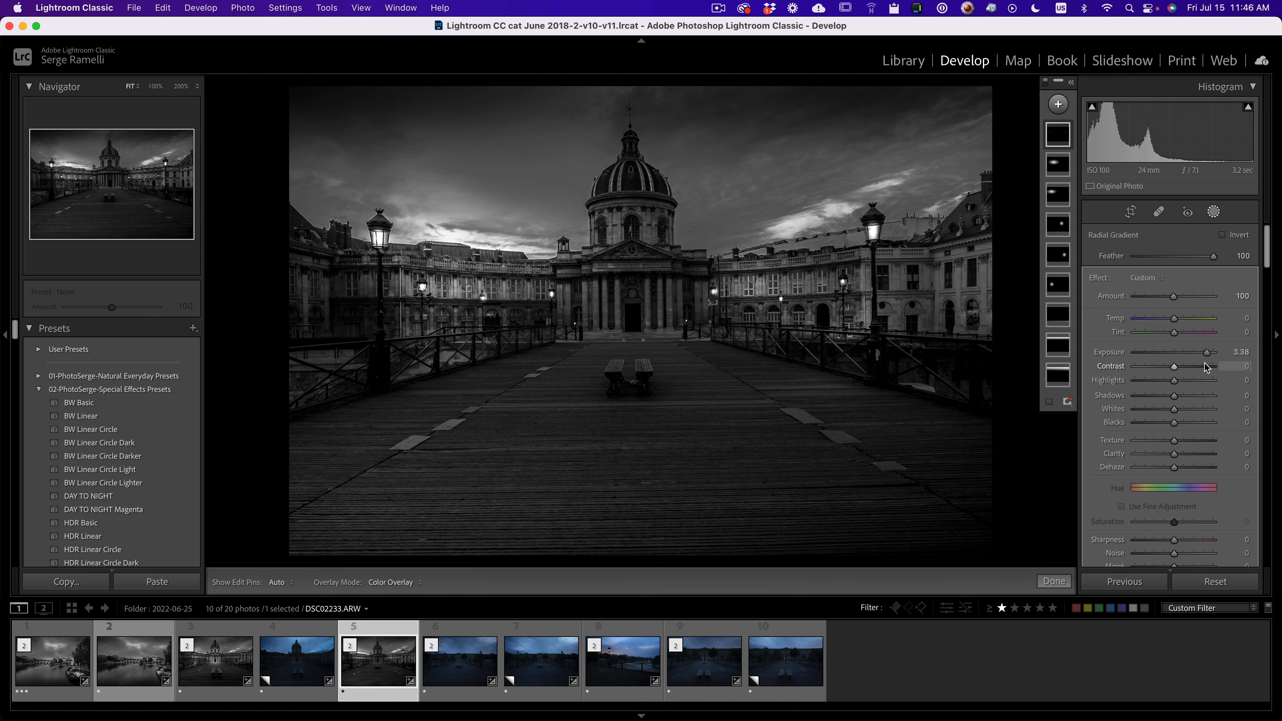
Step: Crop the photo to a 16 x 9 aspect, shifting the image down to keep the full sky and trim the bridge floor
left_click(1130, 212)
left_click(1201, 263)
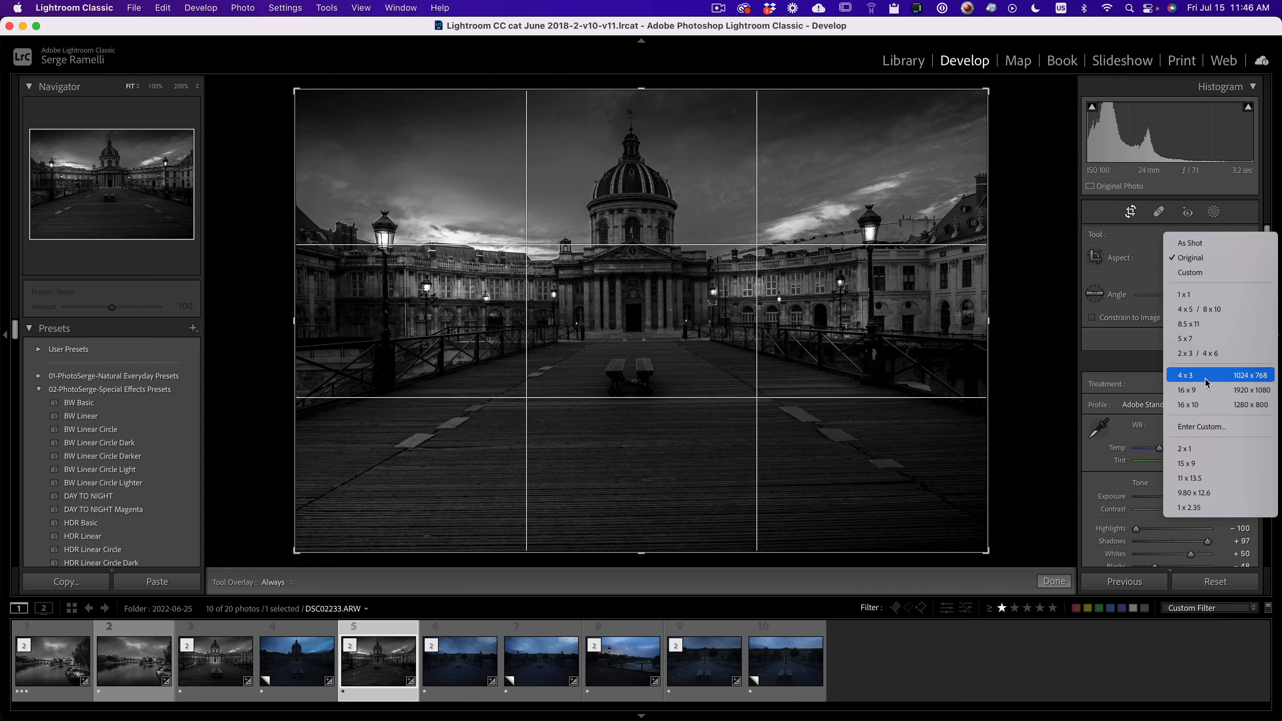
left_click(1206, 394)
left_click_drag(656, 270, 652, 315)
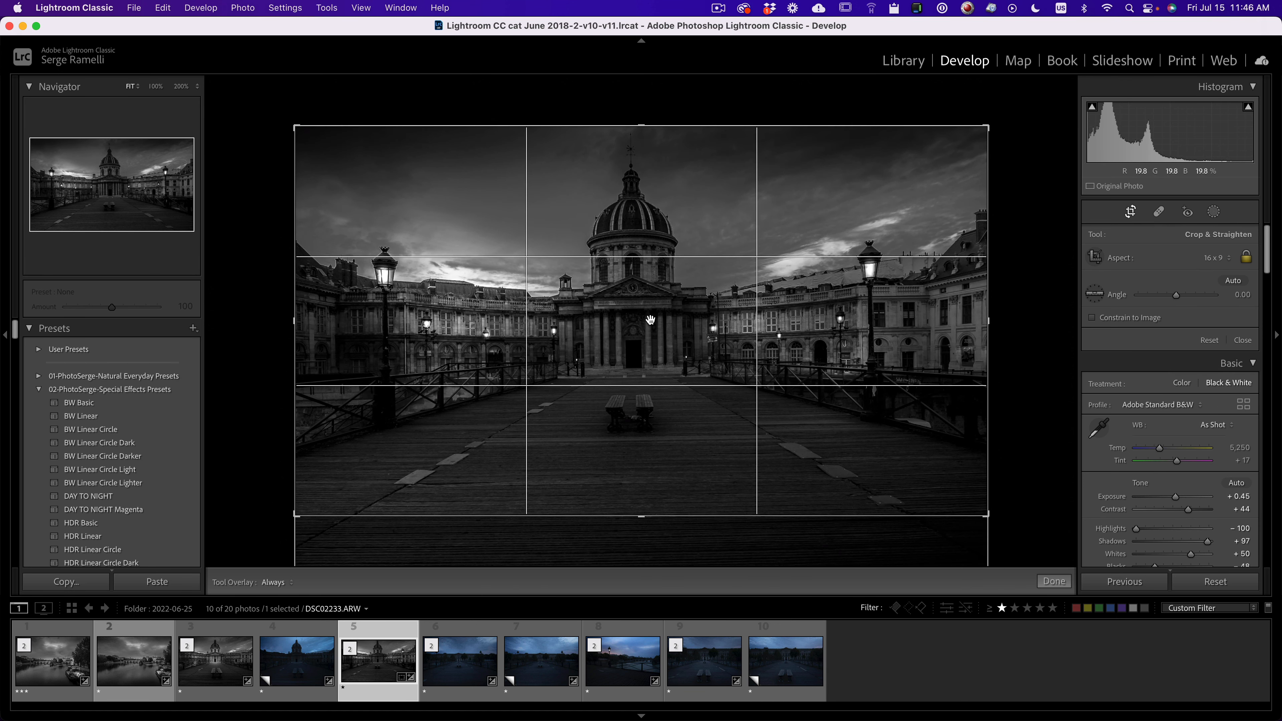
key("Return")
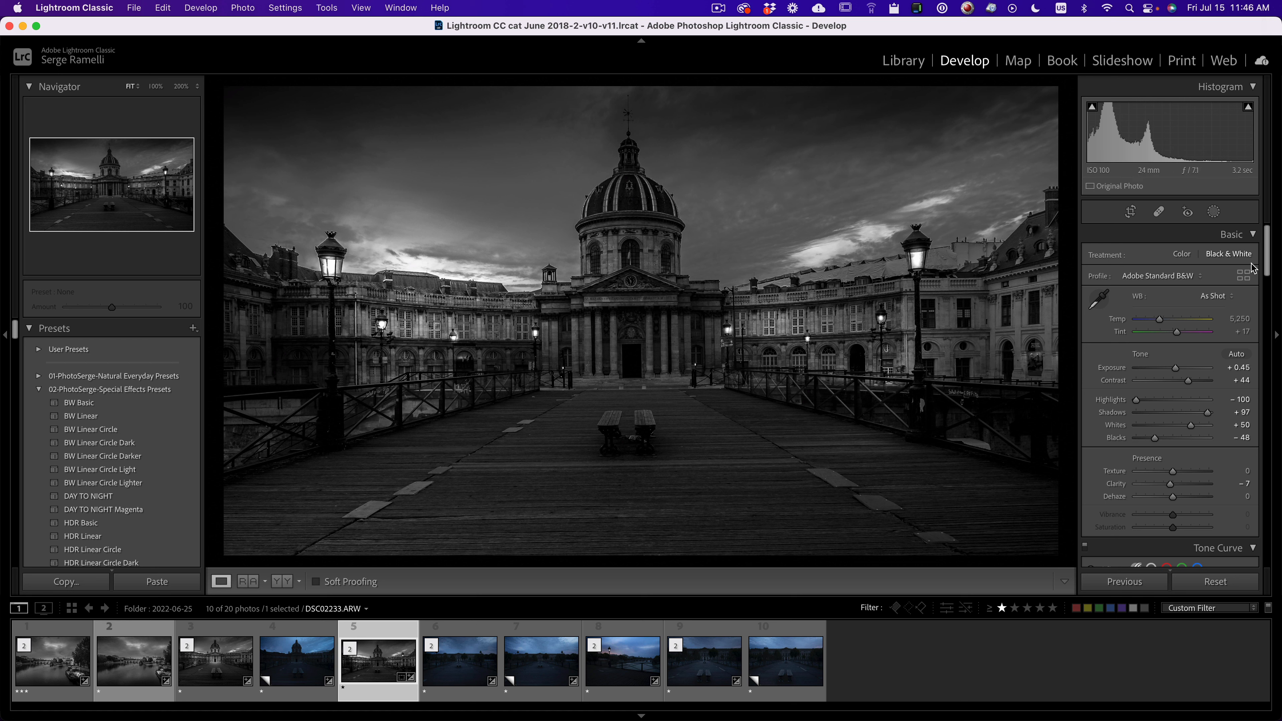
Step: Move the radial gradient from the right-hand railing to the centre of the photo and stretch it taller over the domed building's axis
left_click(1208, 214)
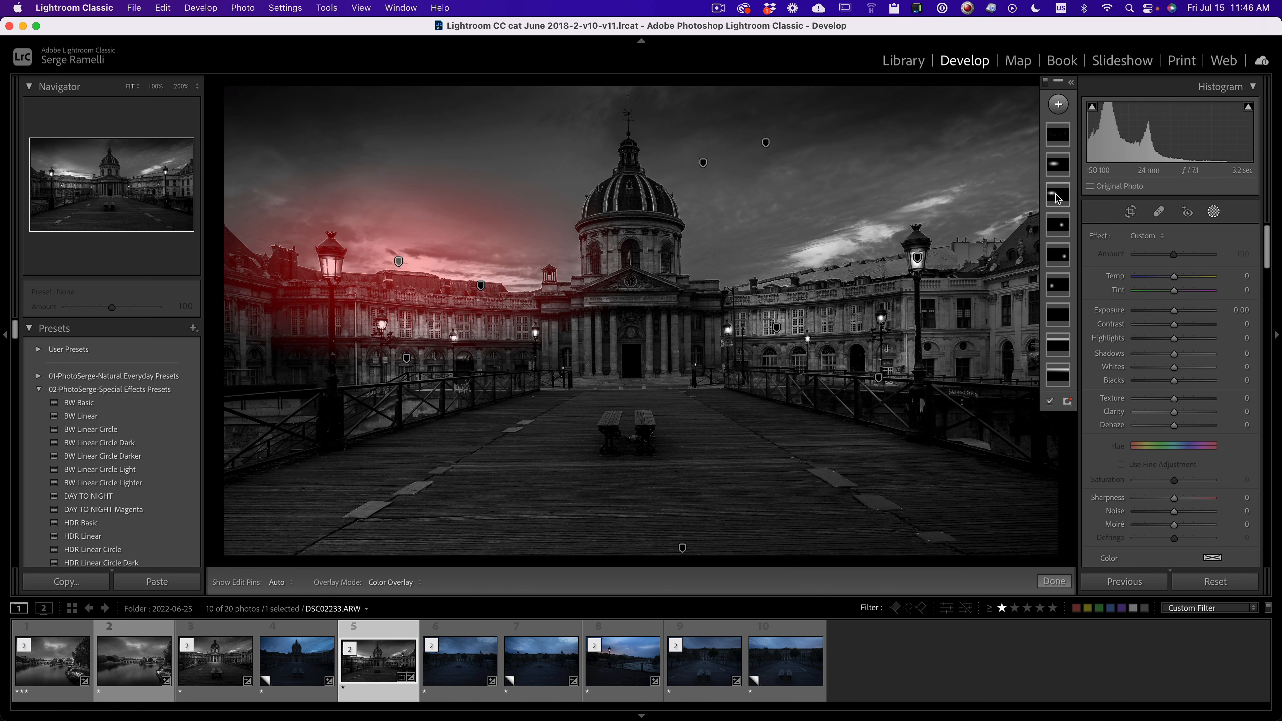
left_click(398, 261)
left_click(878, 377)
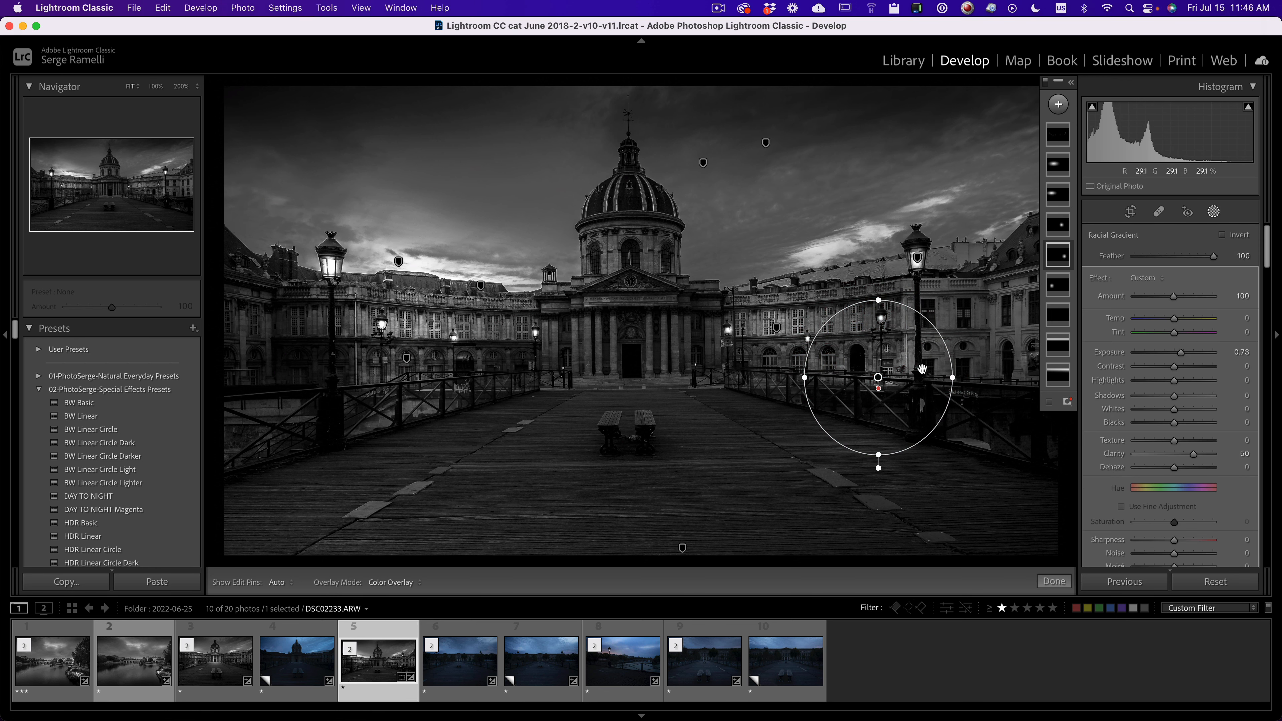
left_click_drag(873, 377, 628, 443)
left_click_drag(629, 367, 628, 298)
left_click_drag(636, 437, 722, 349)
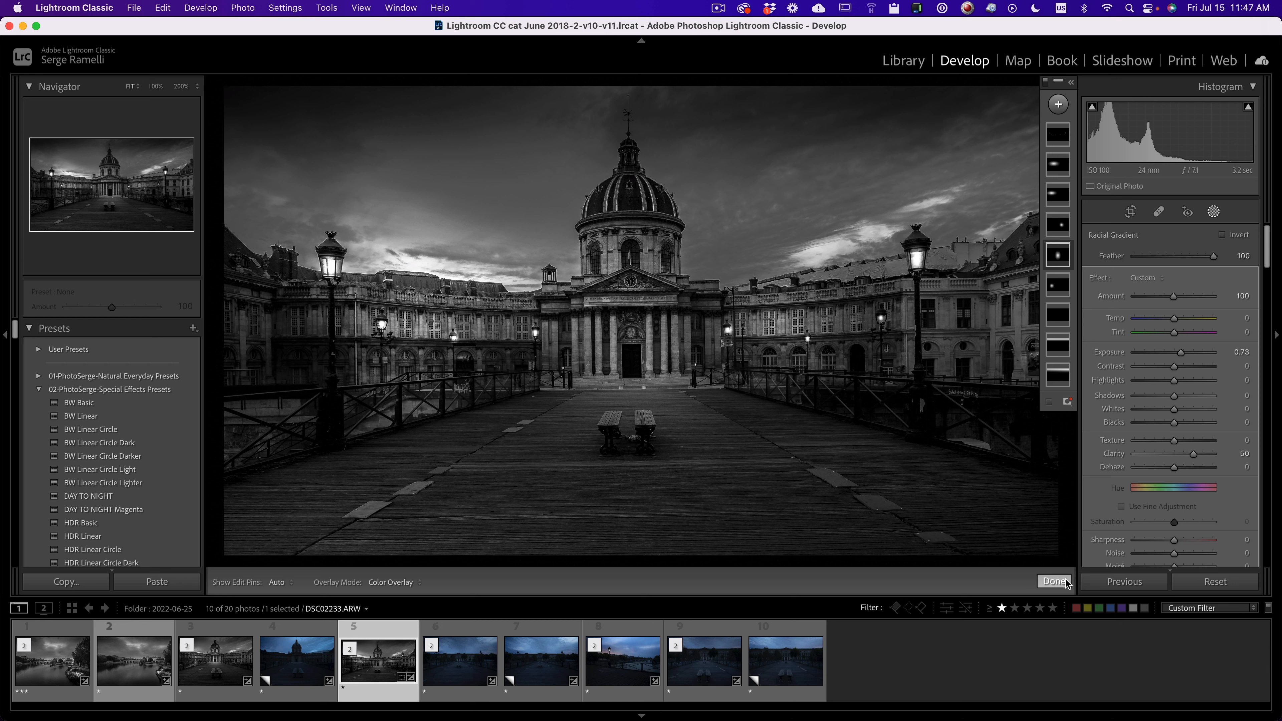
left_click(1054, 581)
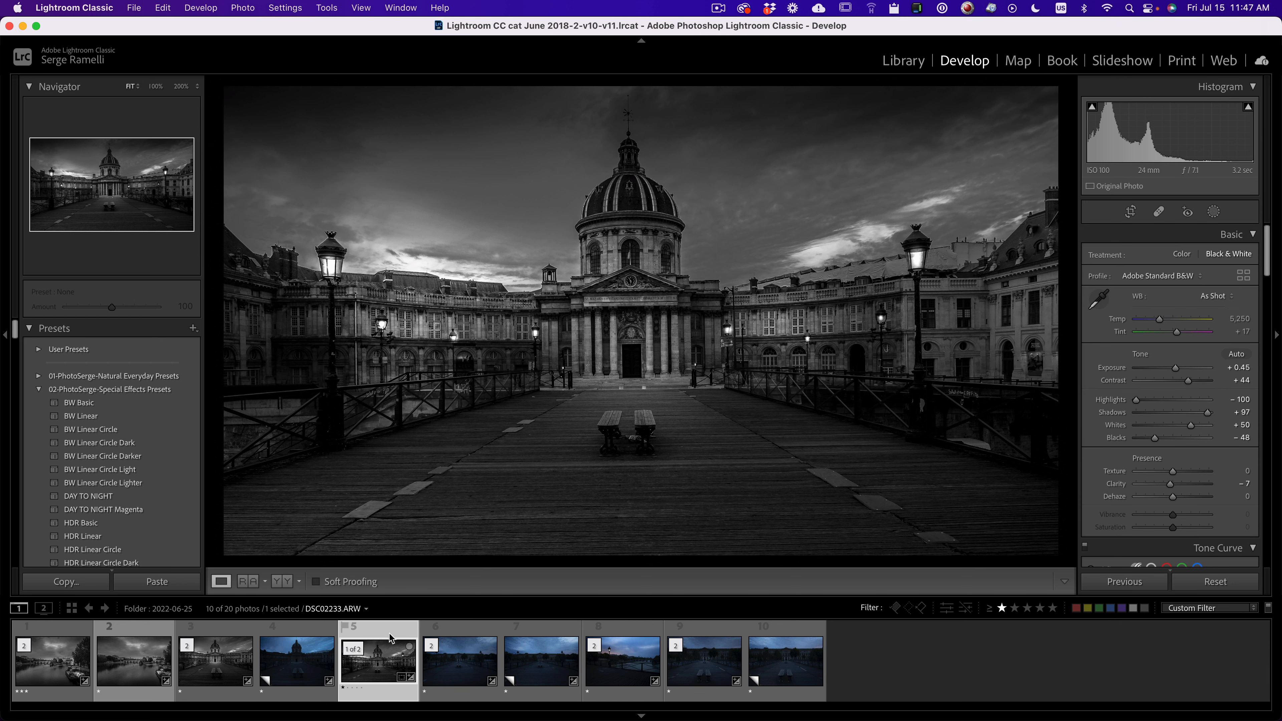
Step: Rate DSC02233.ARW three stars, and select DSC02234.ARW as the photo to edit
key("3")
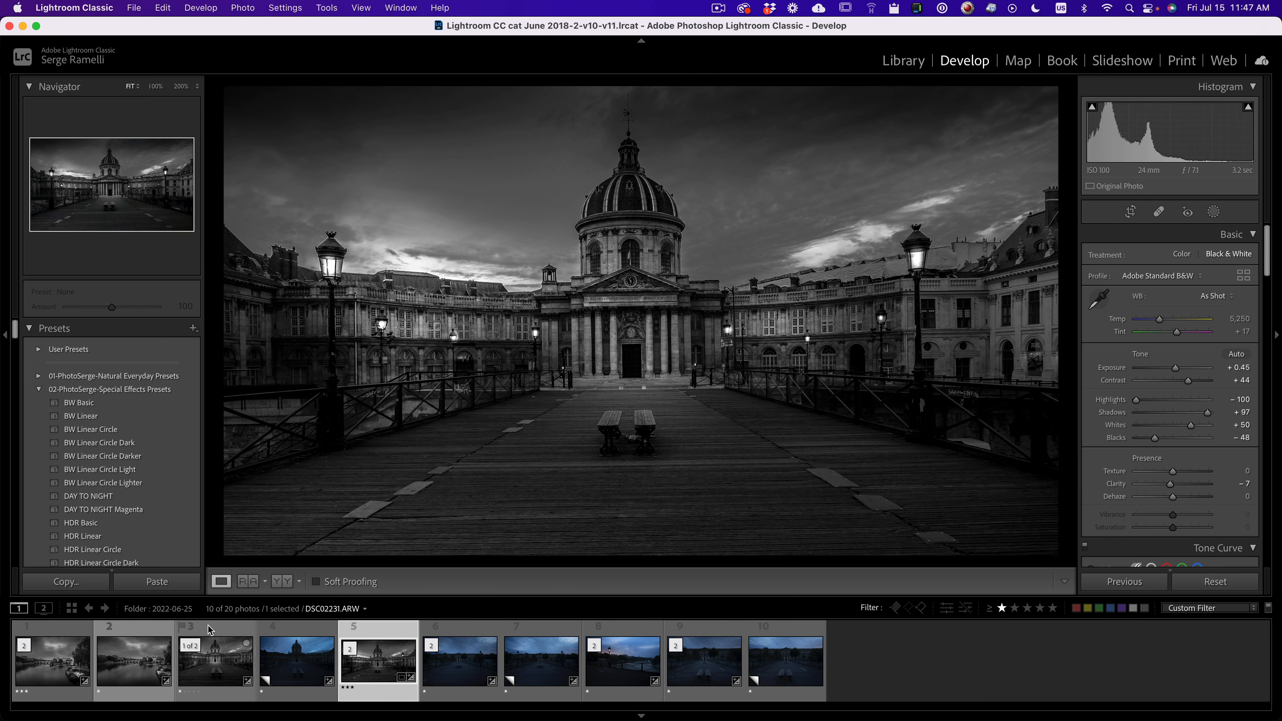
left_click(197, 628)
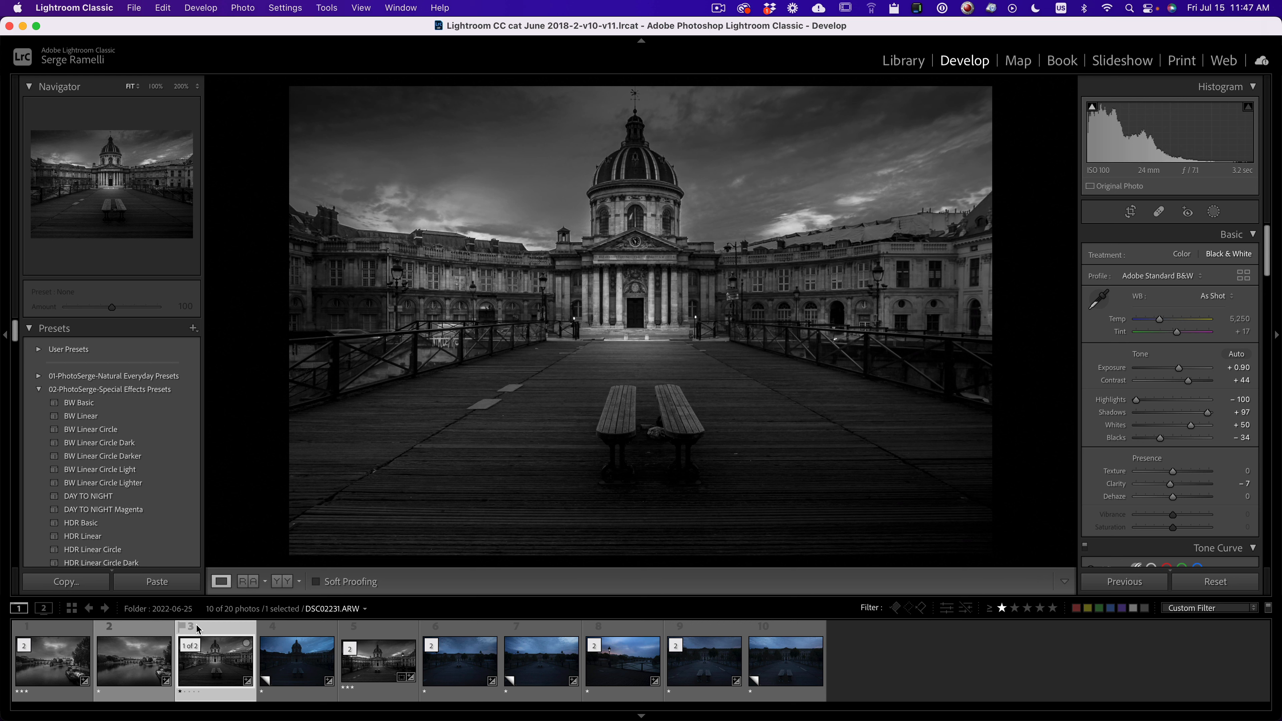
left_click(383, 635)
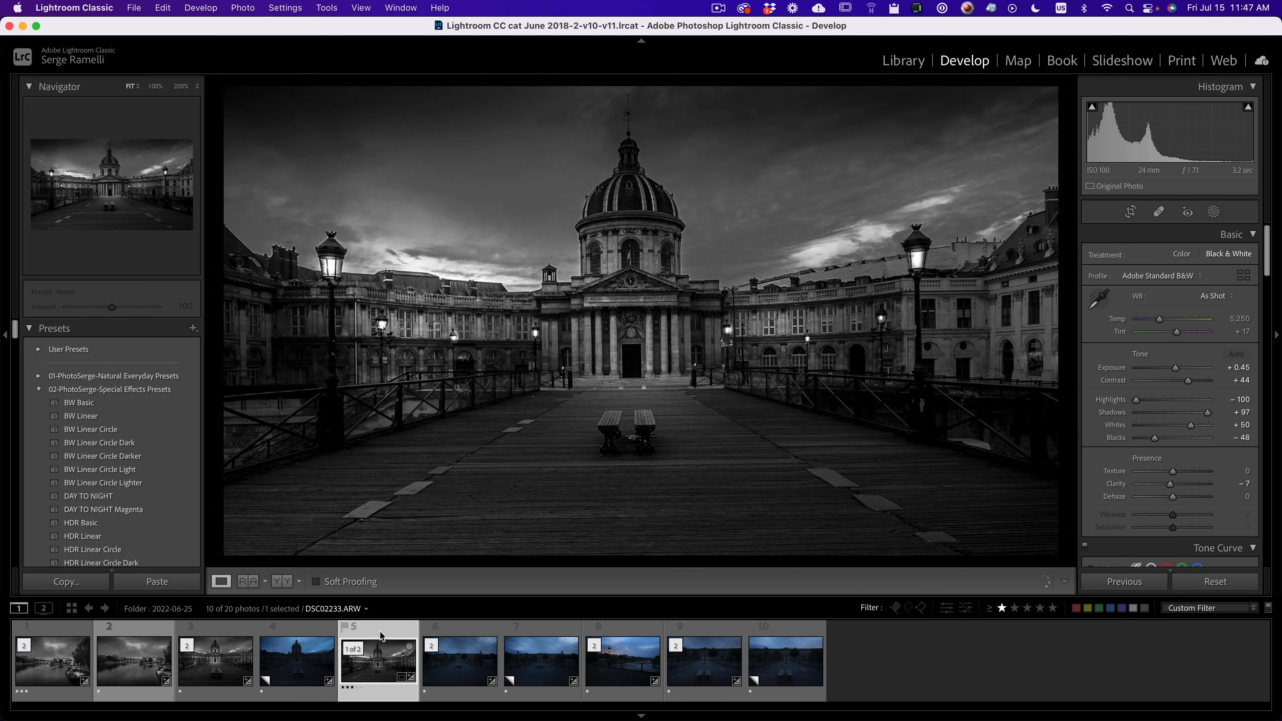
left_click(462, 654)
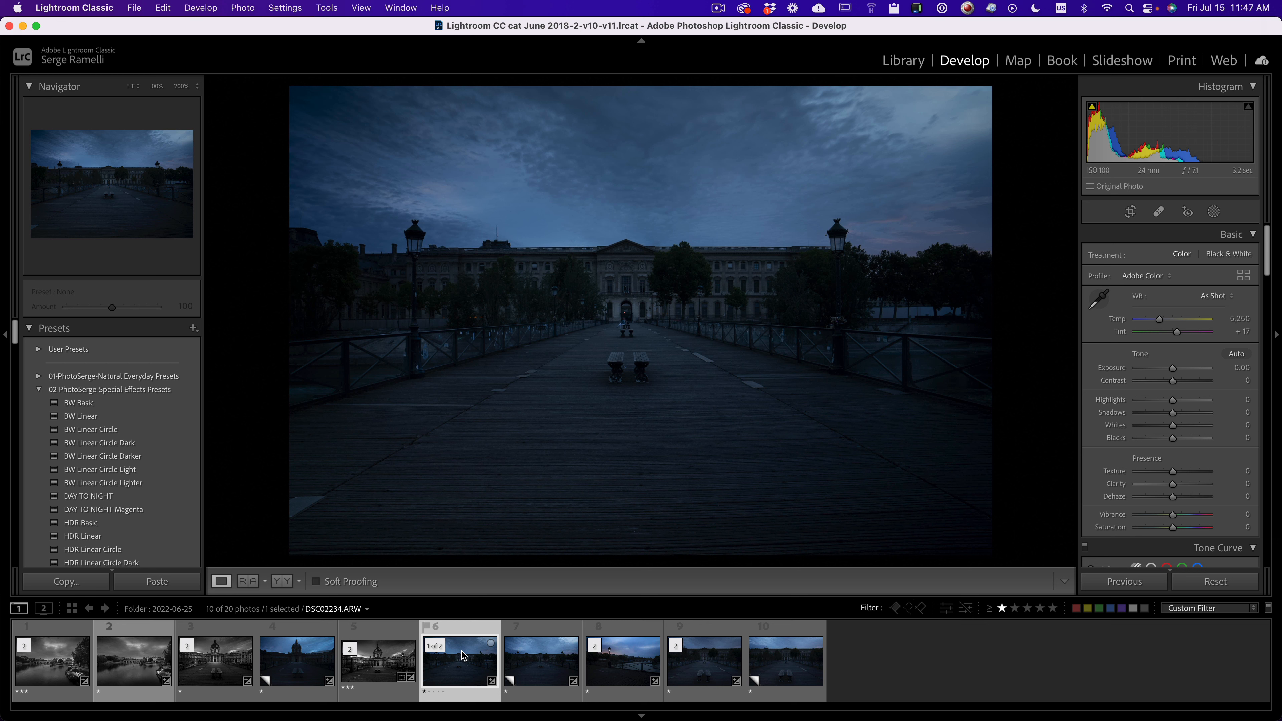
Step: Paste the copied develop settings onto DSC02234.ARW, replacing its masks, and set the Exposure to +0.50
key("super+v")
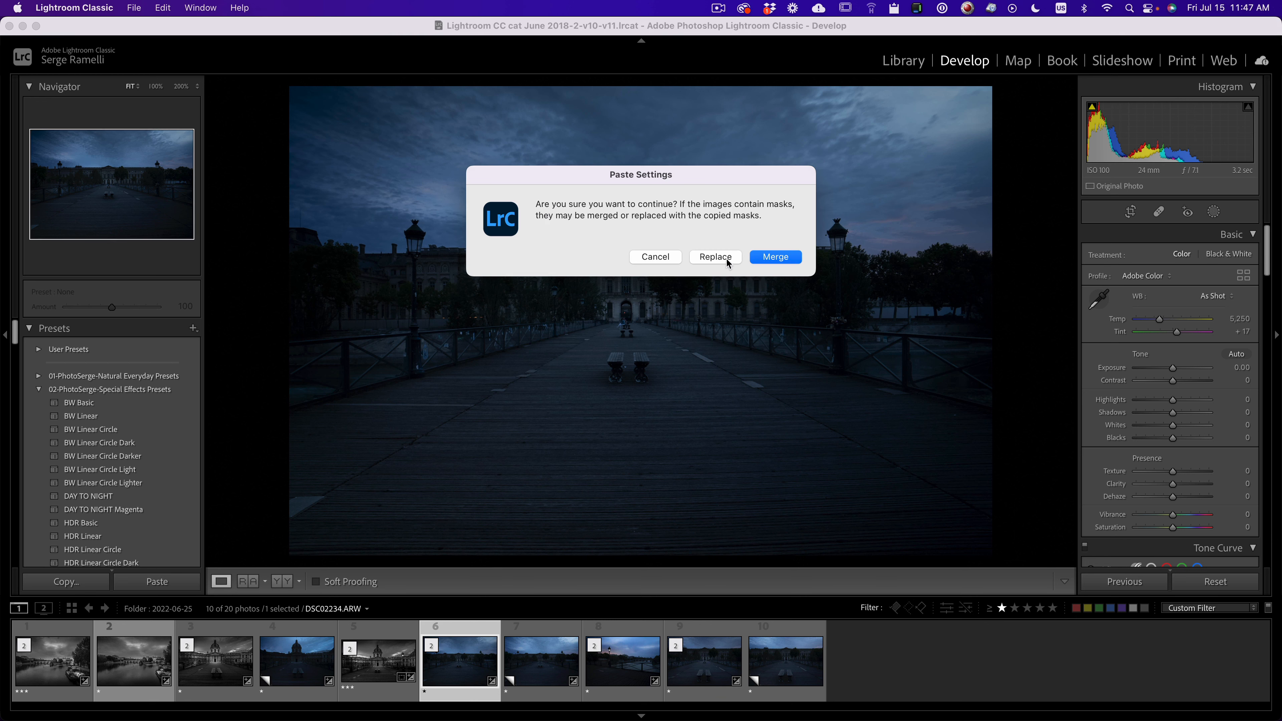
left_click(715, 256)
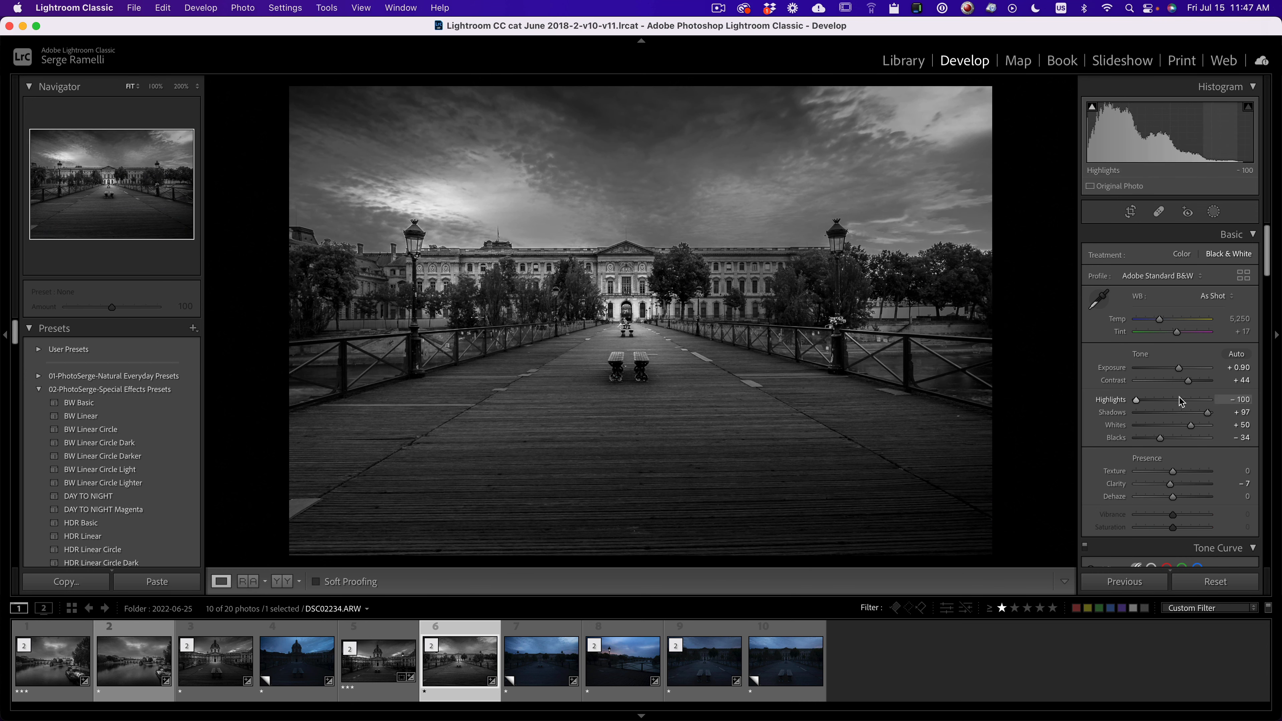
left_click_drag(1179, 367, 1176, 367)
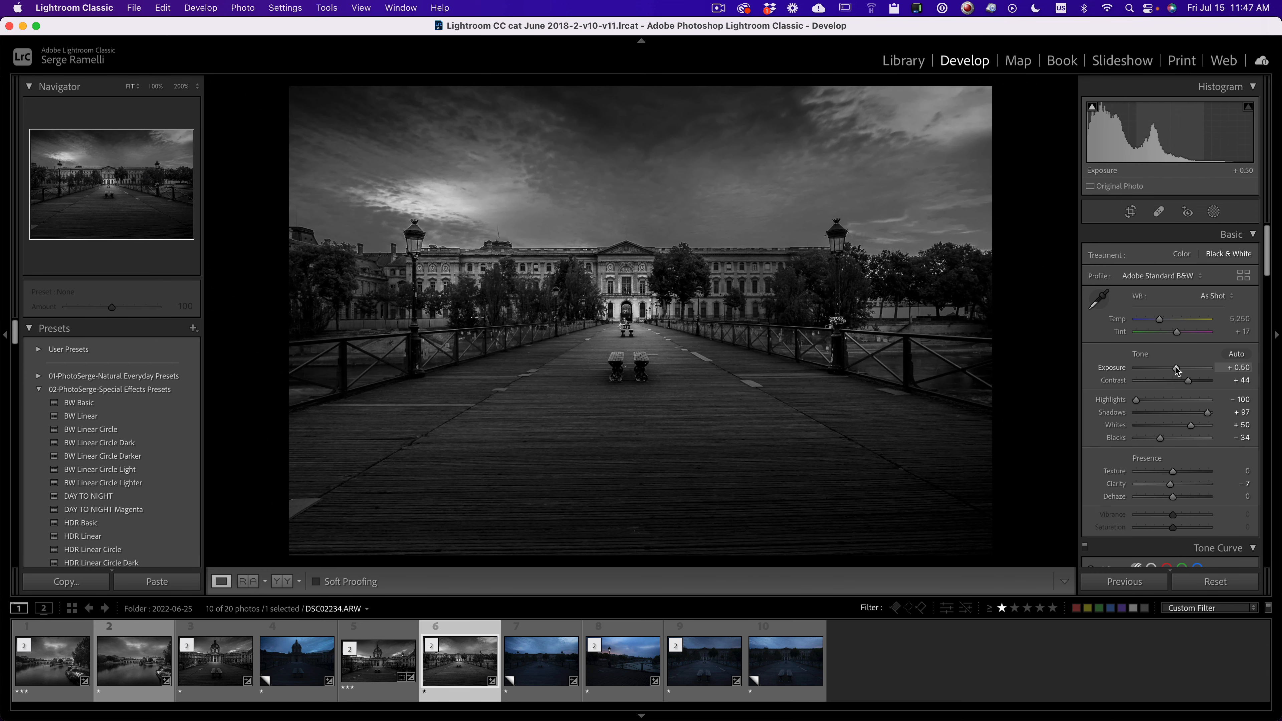
Step: Crop the photo to a 16 x 9 aspect, shifting the image down to keep the sky and trim the bridge floor
left_click(1131, 211)
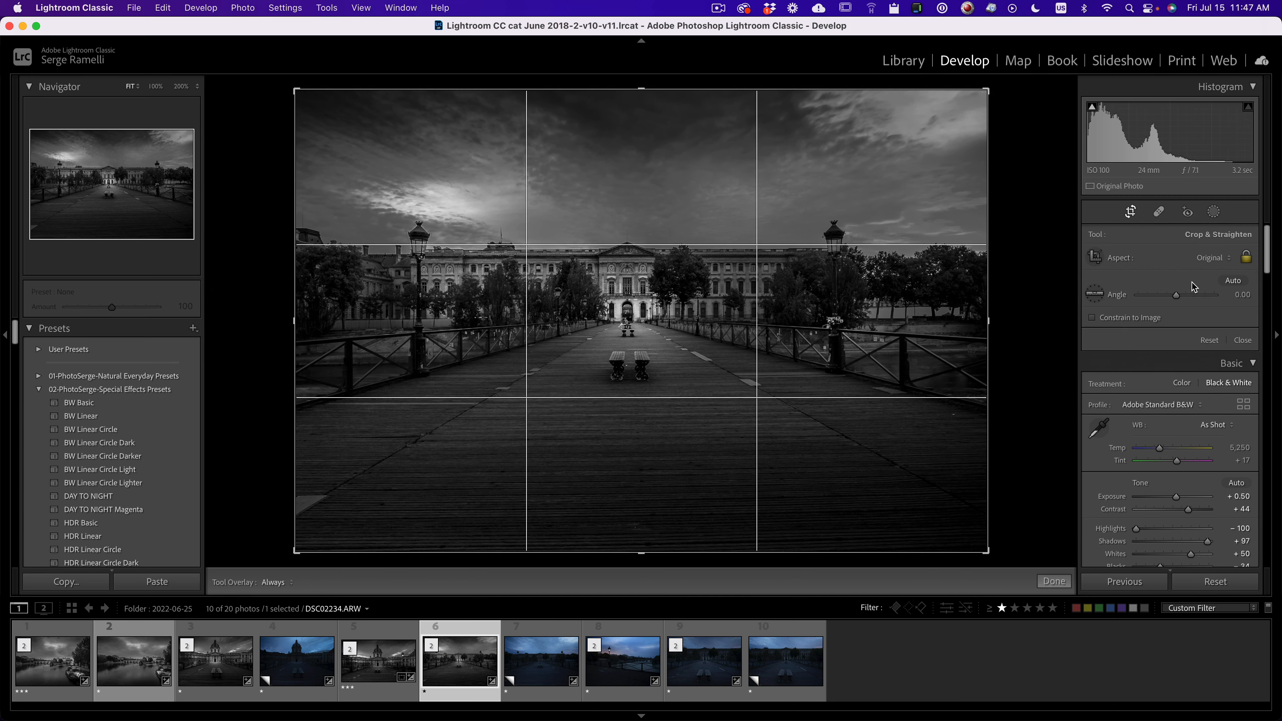
left_click(1216, 257)
left_click(1194, 389)
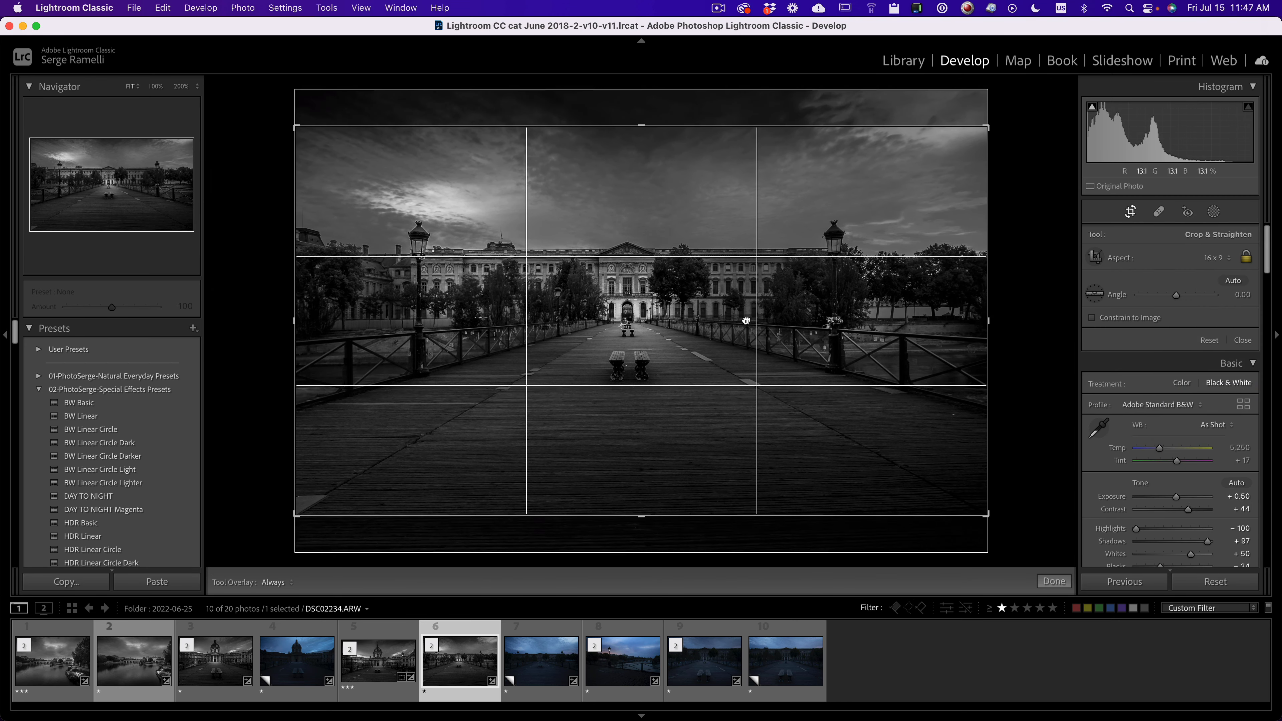
left_click_drag(746, 338, 744, 372)
key("Return")
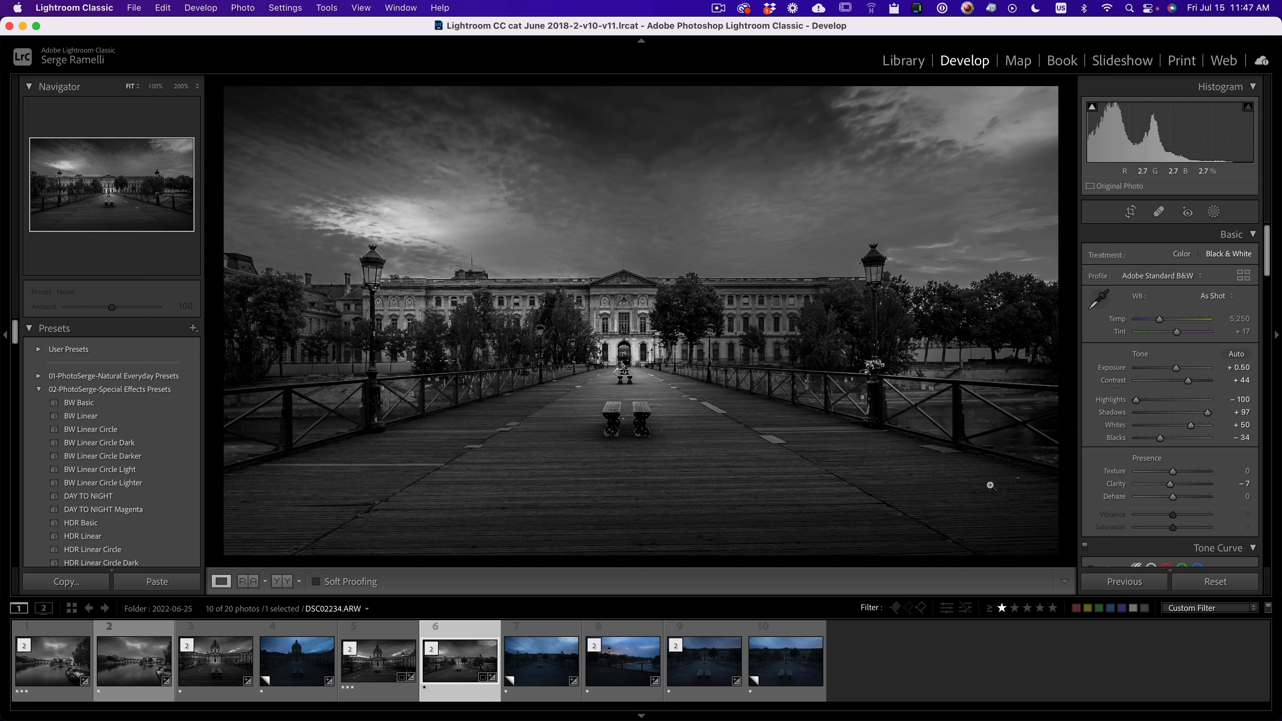
Step: Centre the middle radial gradient over the entrance of the palace at the end of the bridge
left_click(1211, 213)
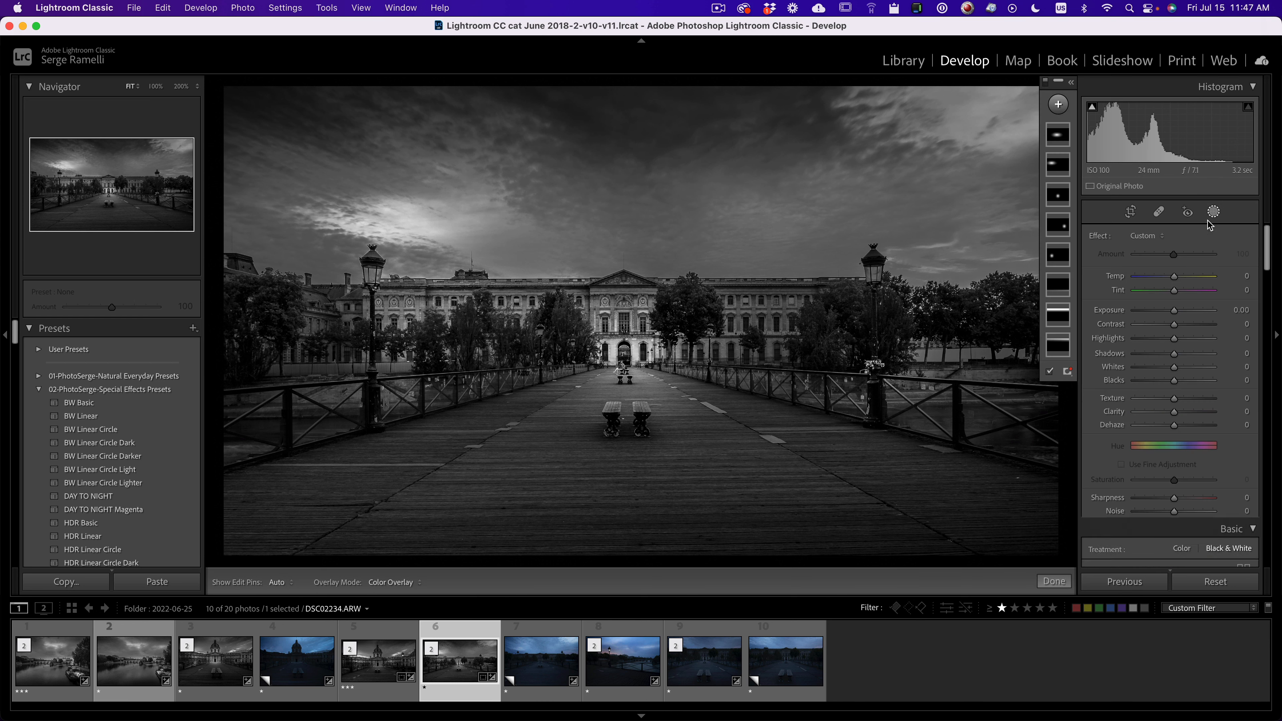
left_click(599, 332)
left_click_drag(599, 332, 626, 327)
left_click(637, 368)
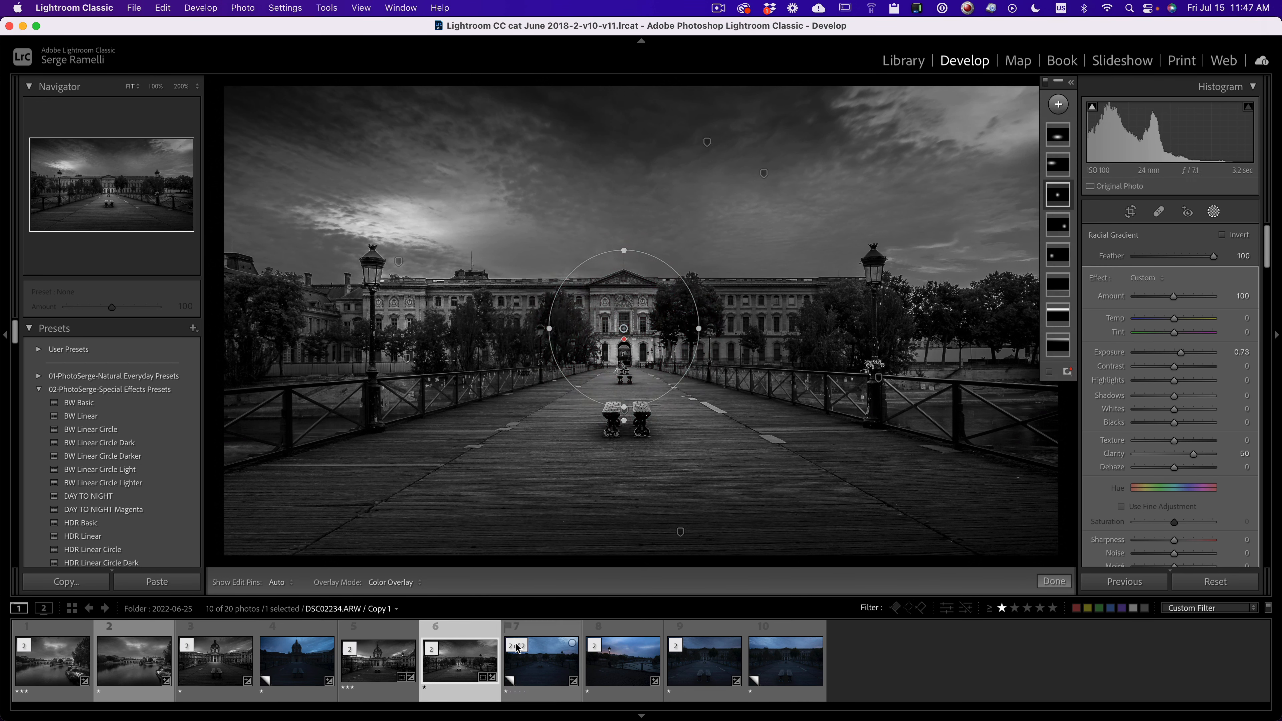
Step: Check DSC02233.ARW for comparison, return to DSC02234.ARW, and move the radial gradient from the right-hand railing to the trees above the left-hand railing
left_click(394, 623)
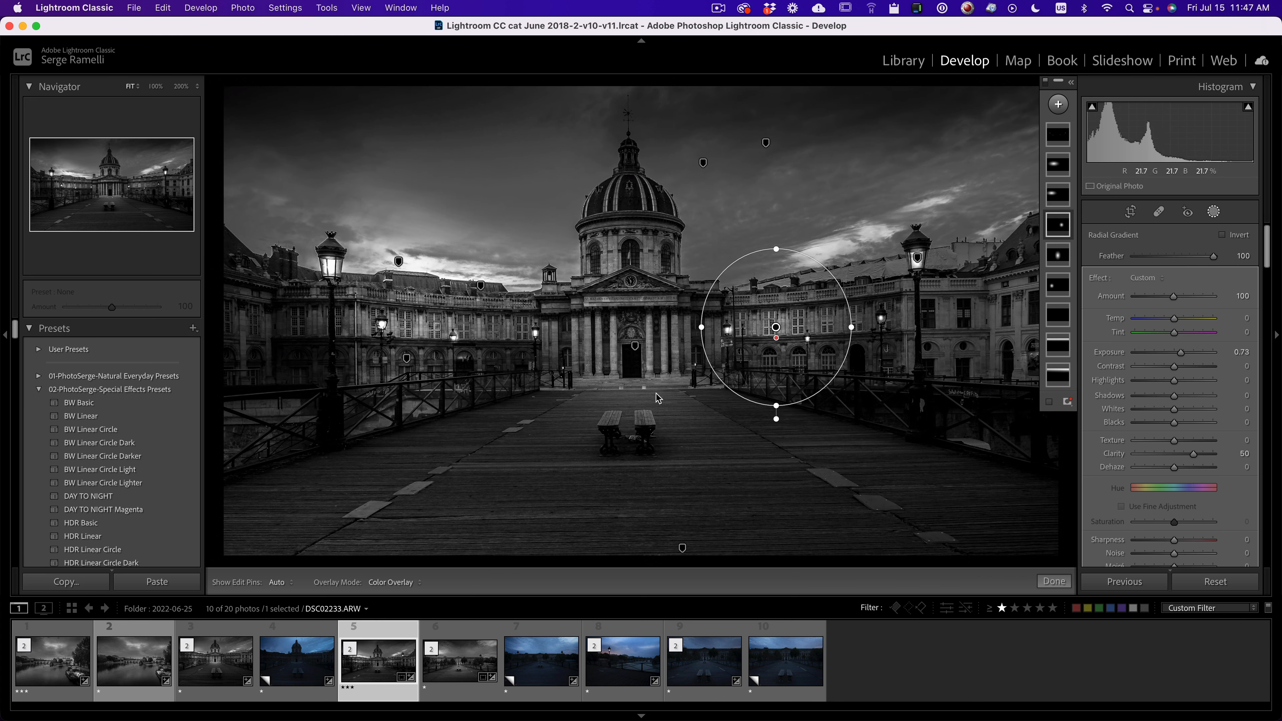
left_click(460, 656)
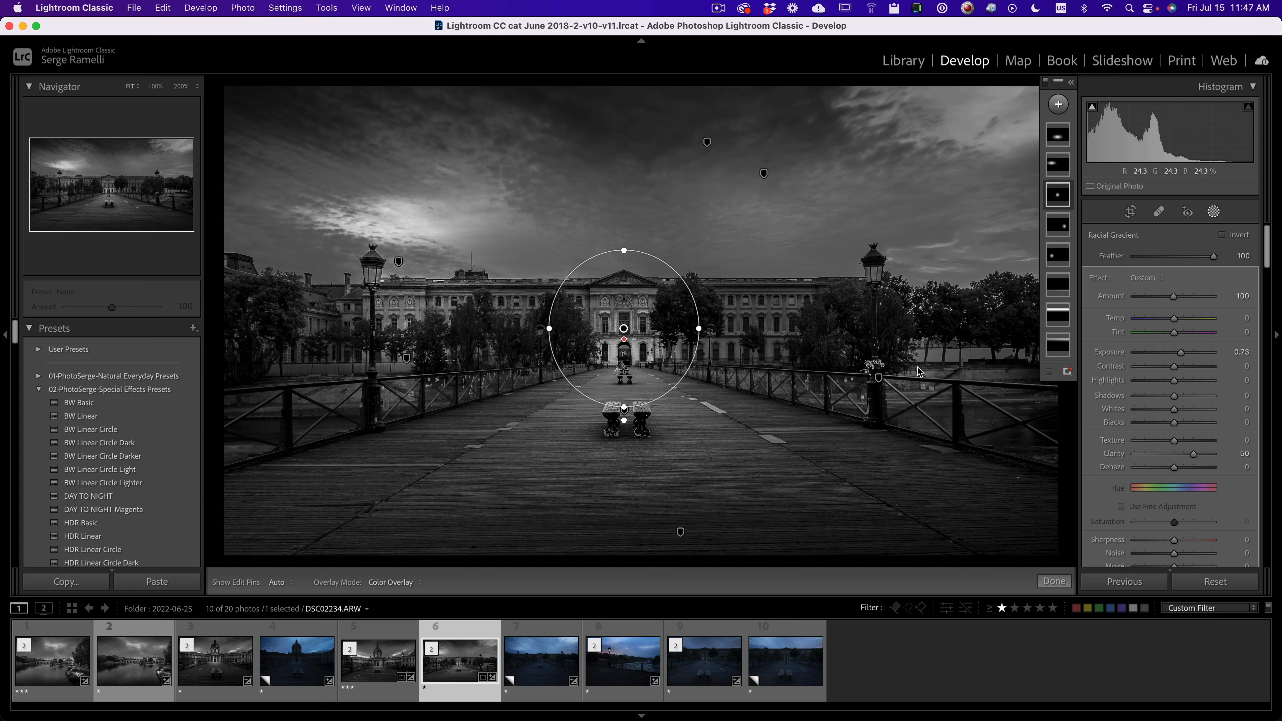
left_click(878, 378)
left_click_drag(879, 377, 485, 344)
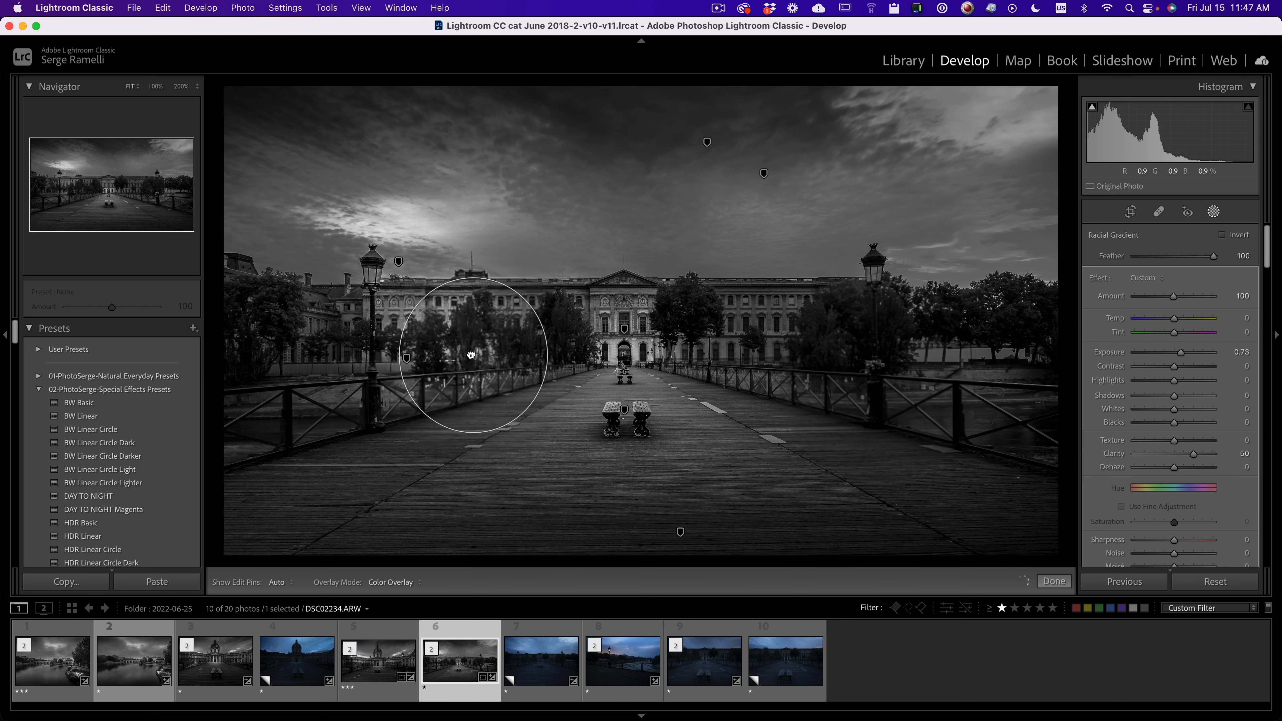
left_click(1054, 580)
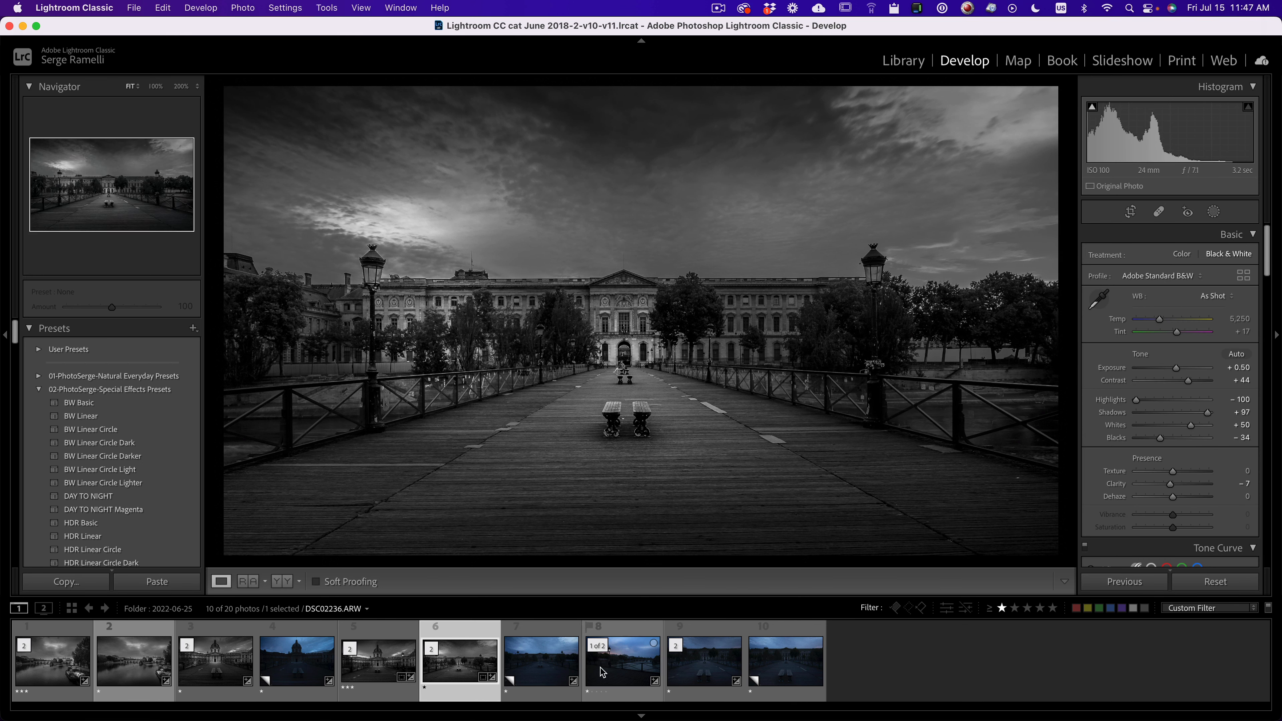
Step: Select DSC02236.ARW and apply the GOLDEN HOUR Linear Circle preset from 01-PhotoSerge-Natural Everyday Presets
left_click(610, 674)
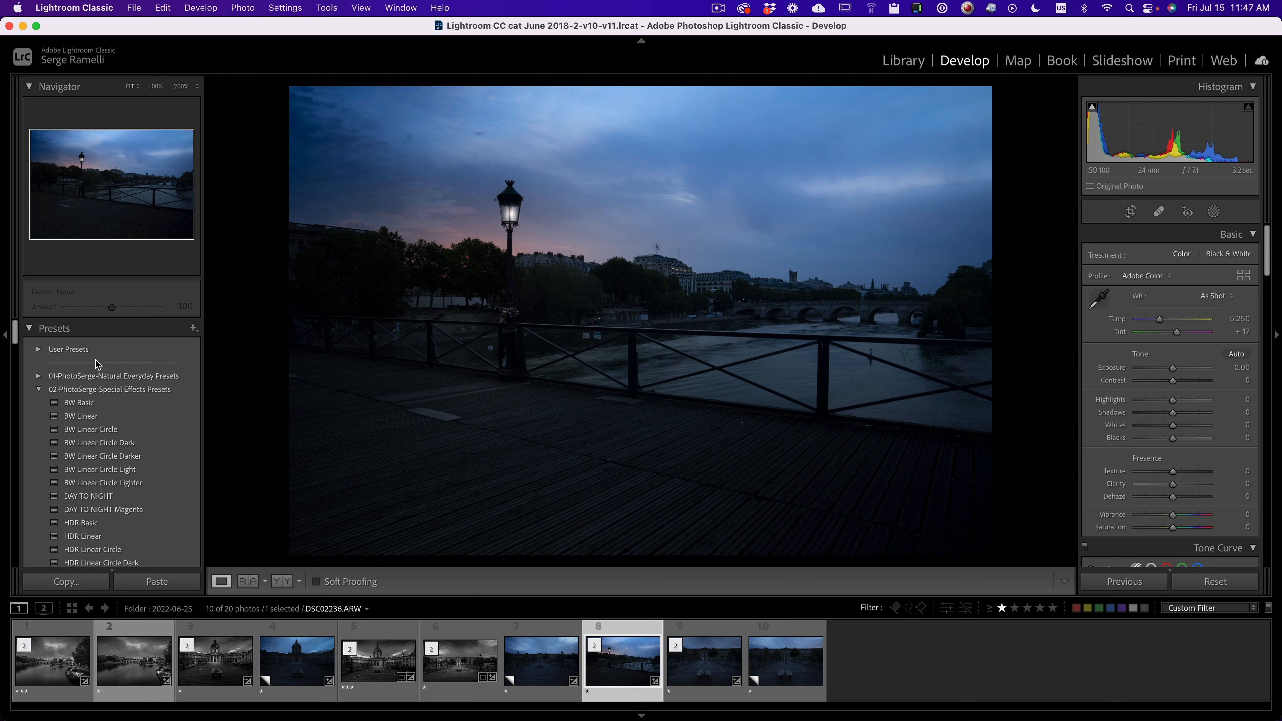
left_click(38, 390)
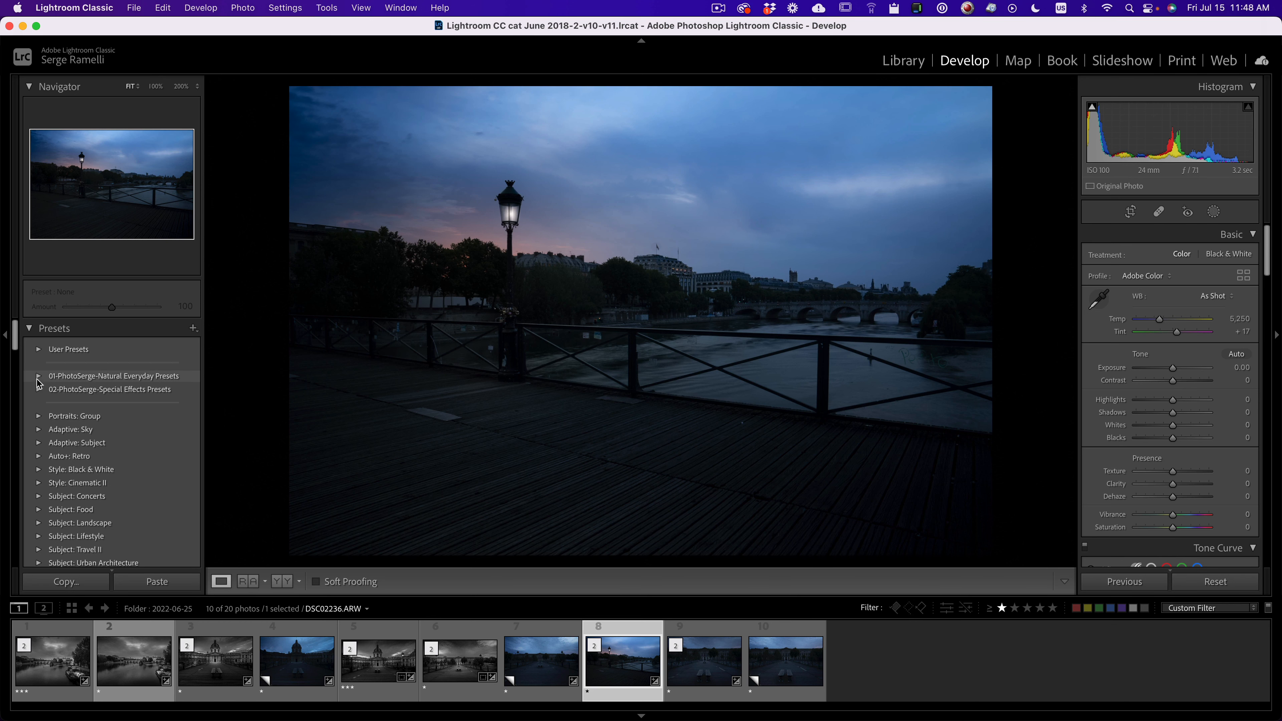
left_click(38, 376)
left_click_drag(16, 337, 15, 346)
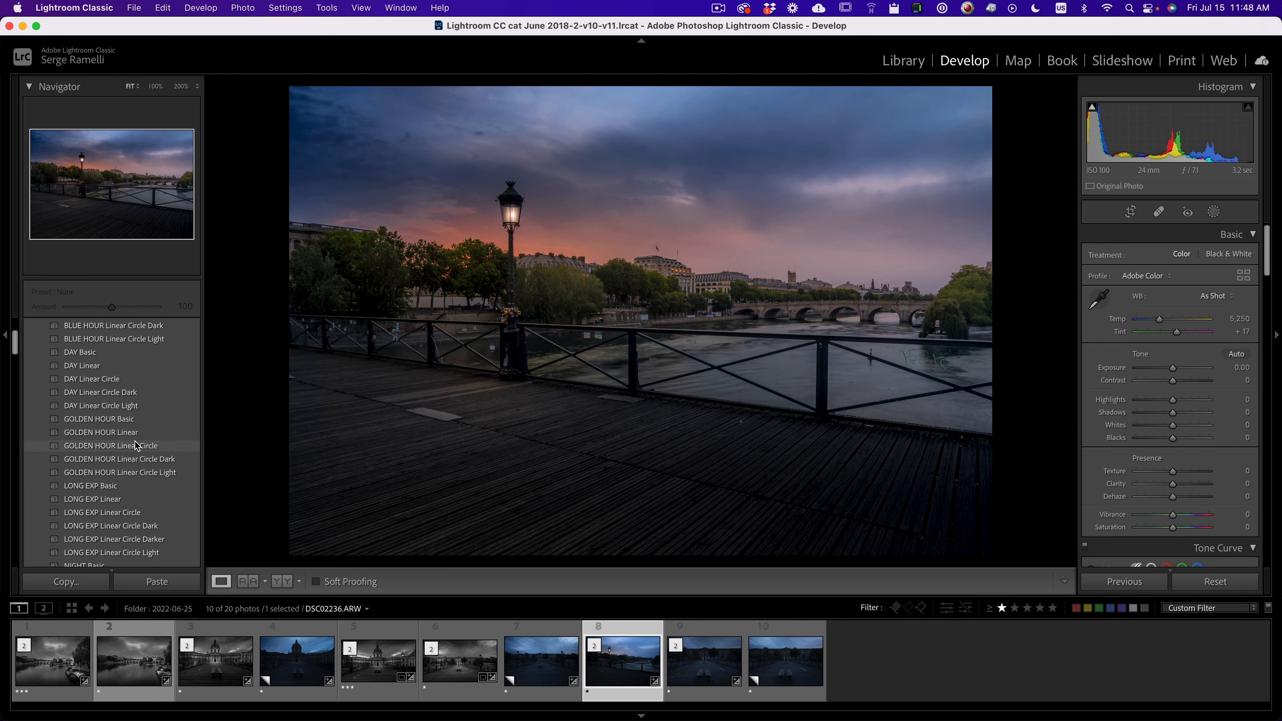
left_click(135, 442)
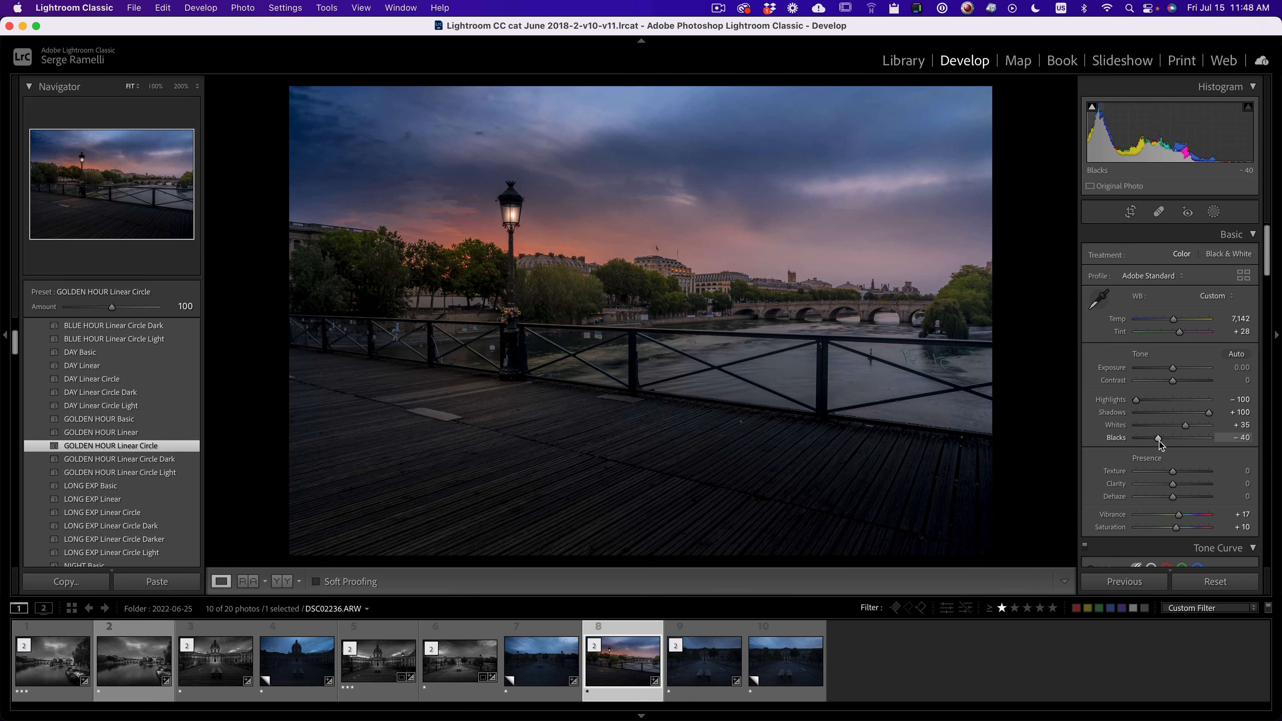
Step: Set Blacks to -21, Whites to +49, Contrast to +34 and Exposure to +0.60, and select a linear gradient mask in the sky
left_click_drag(1159, 440, 1190, 426)
left_click_drag(1180, 383, 1180, 370)
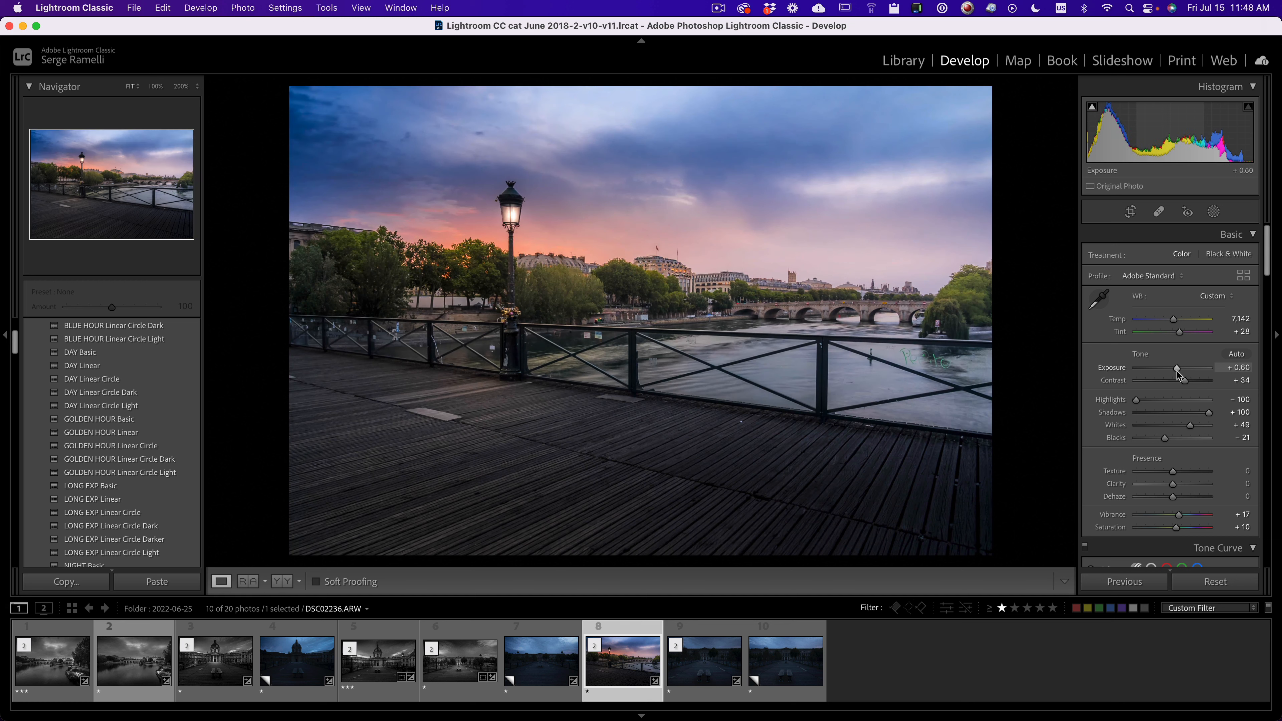
left_click(1214, 212)
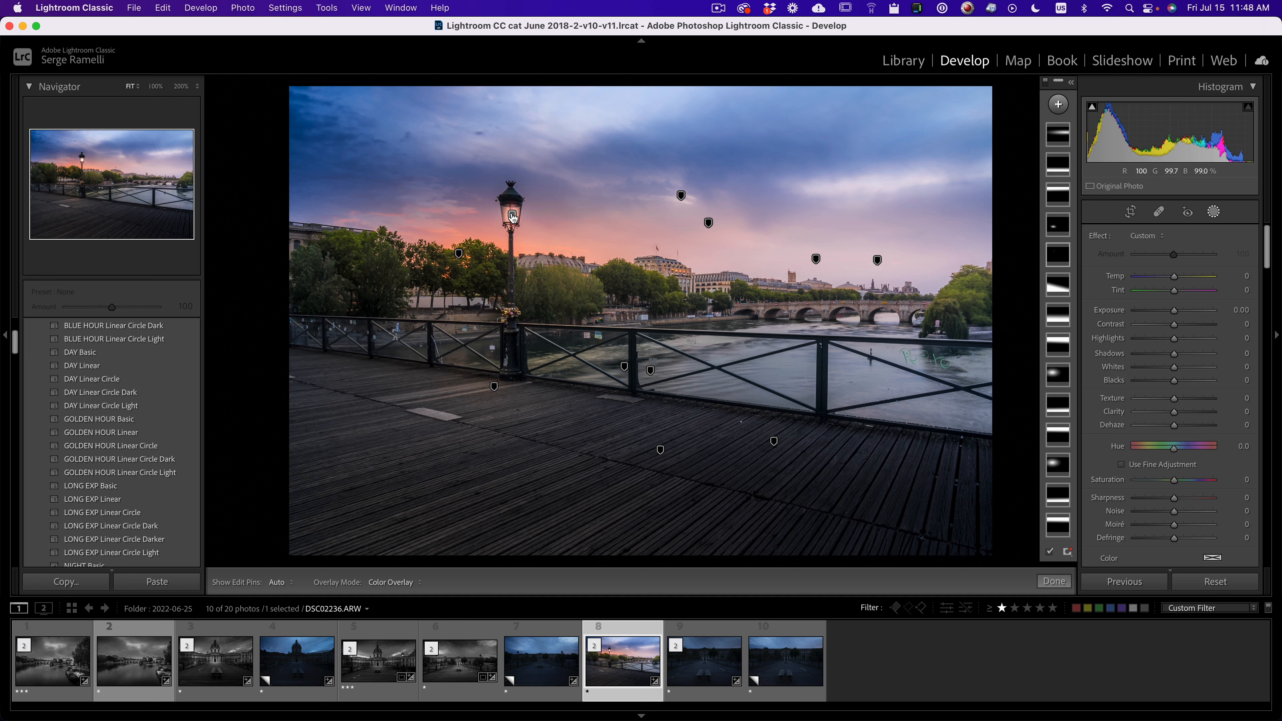
left_click(512, 217)
left_click(708, 223)
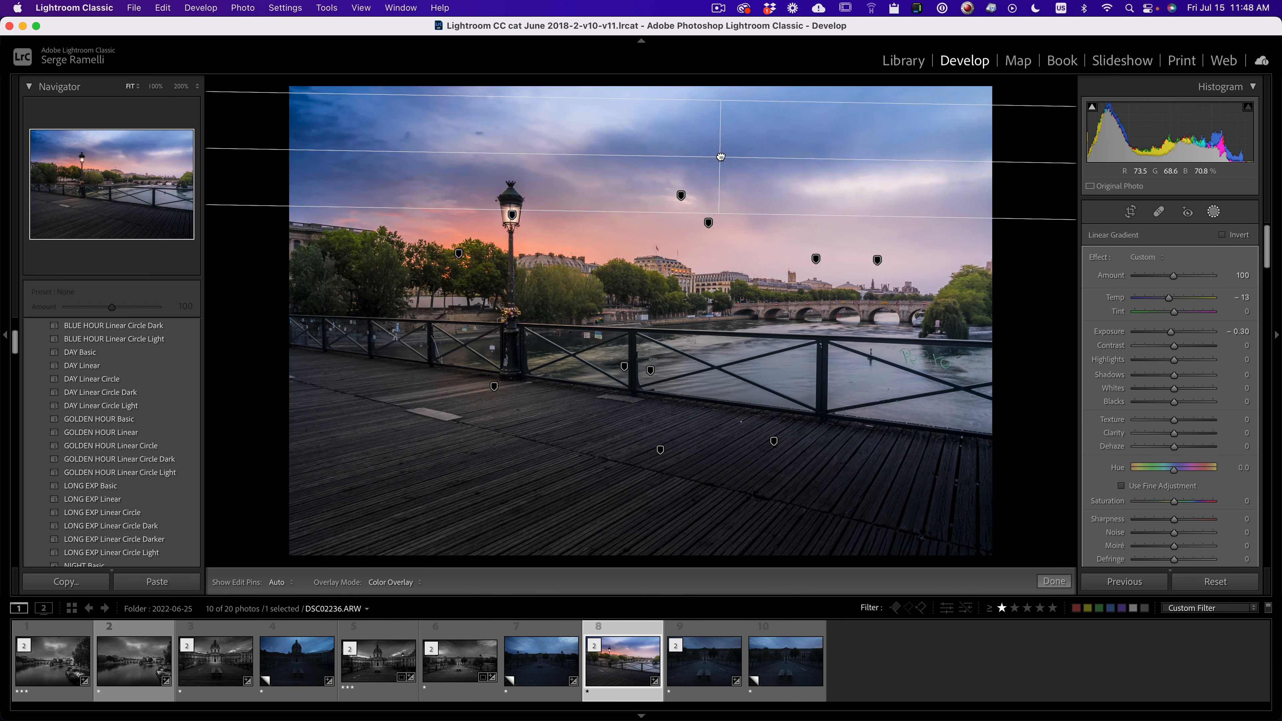
Step: Reset all develop settings of DSC02236.ARW and reapply the GOLDEN HOUR Linear Circle preset
left_click(1223, 591)
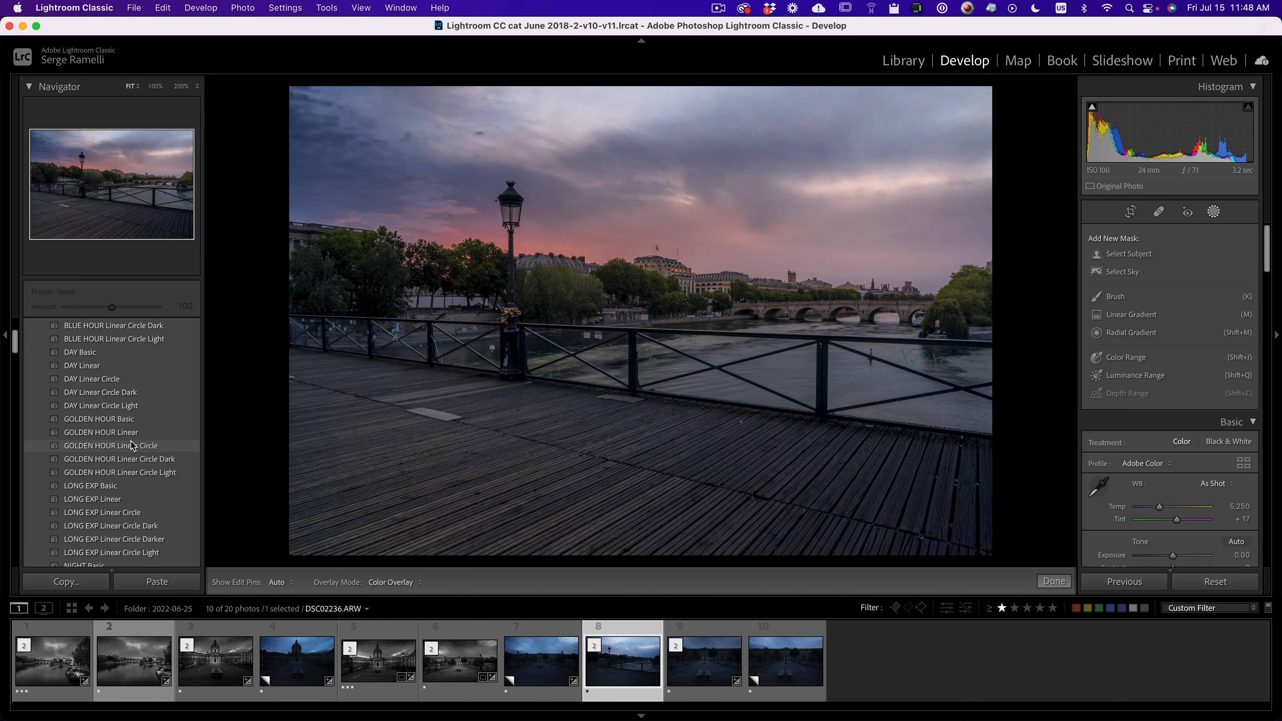
left_click(131, 444)
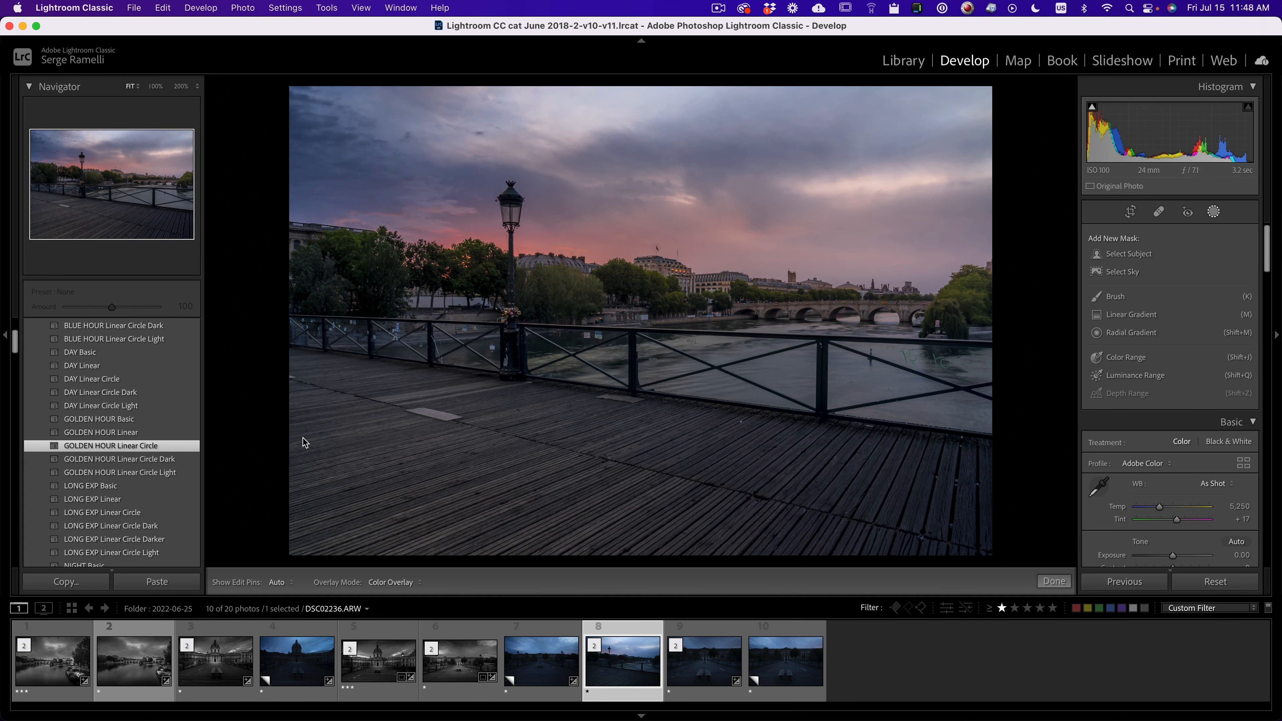
left_click(1063, 581)
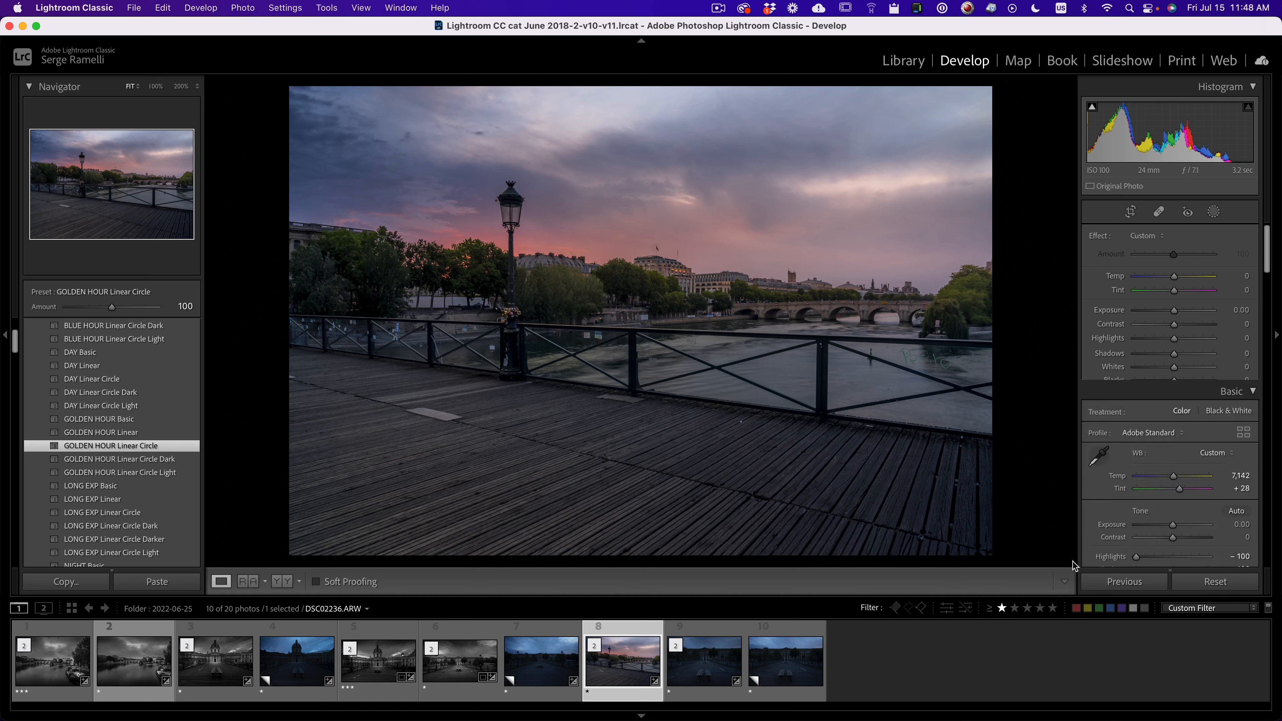
Step: Set Blacks to -49, Contrast to +49 and Exposure to +0.15, and review the HSL hue adjustments
left_click(1157, 438, "alt")
left_click_drag(1159, 443, 1154, 442)
mouse_move(1173, 381)
left_mouse_down()
mouse_move(1191, 382)
mouse_move(1174, 373)
left_mouse_up()
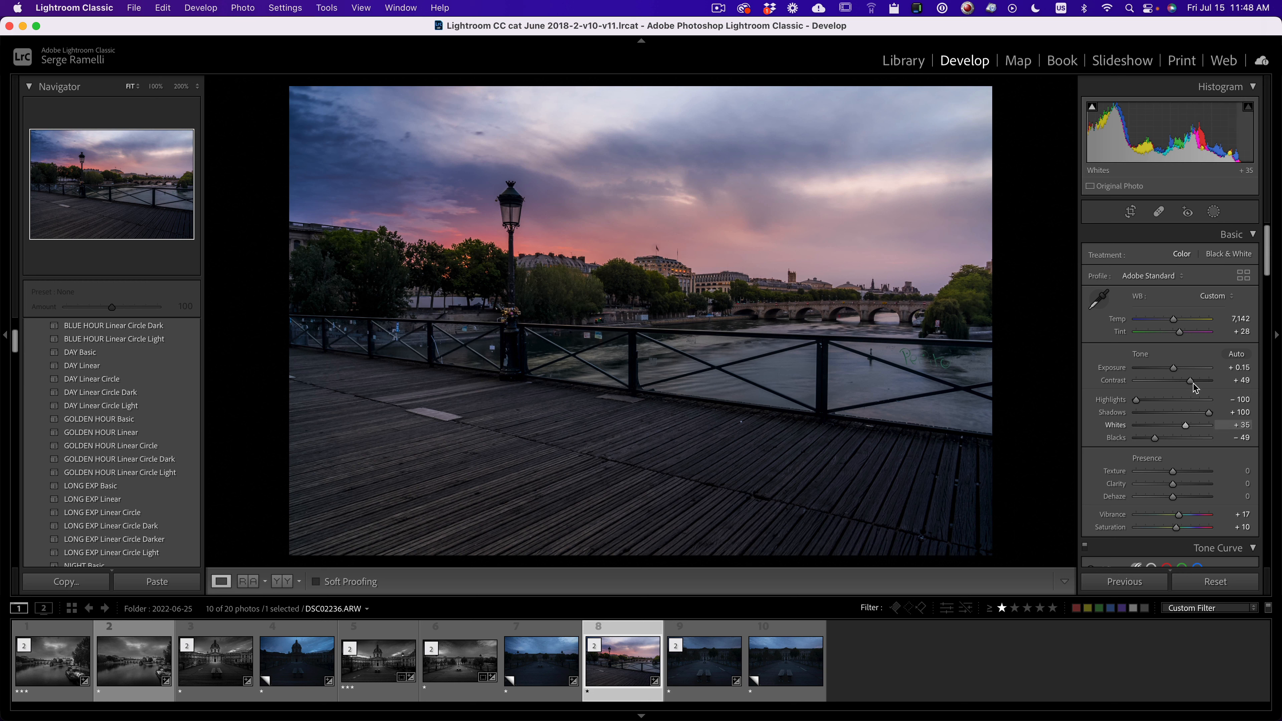
scroll(1217, 352, "down", 15)
scroll(1195, 325, "up", 5)
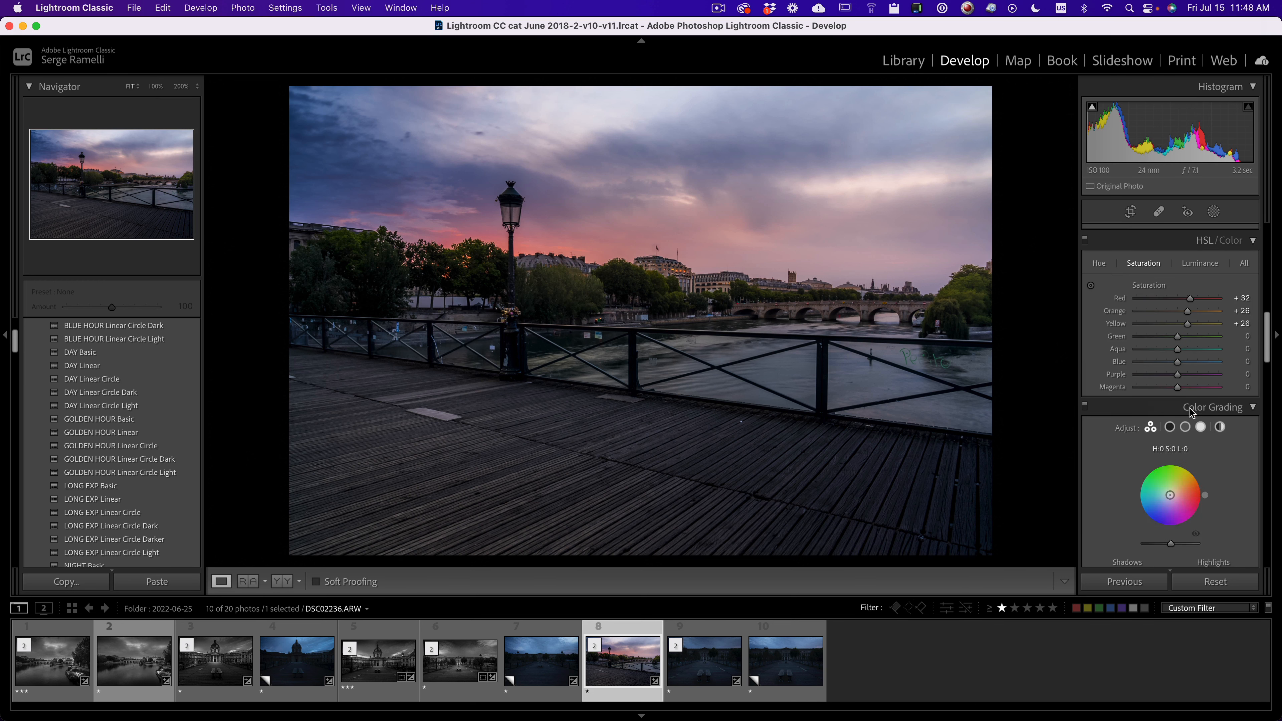
left_click(1102, 299)
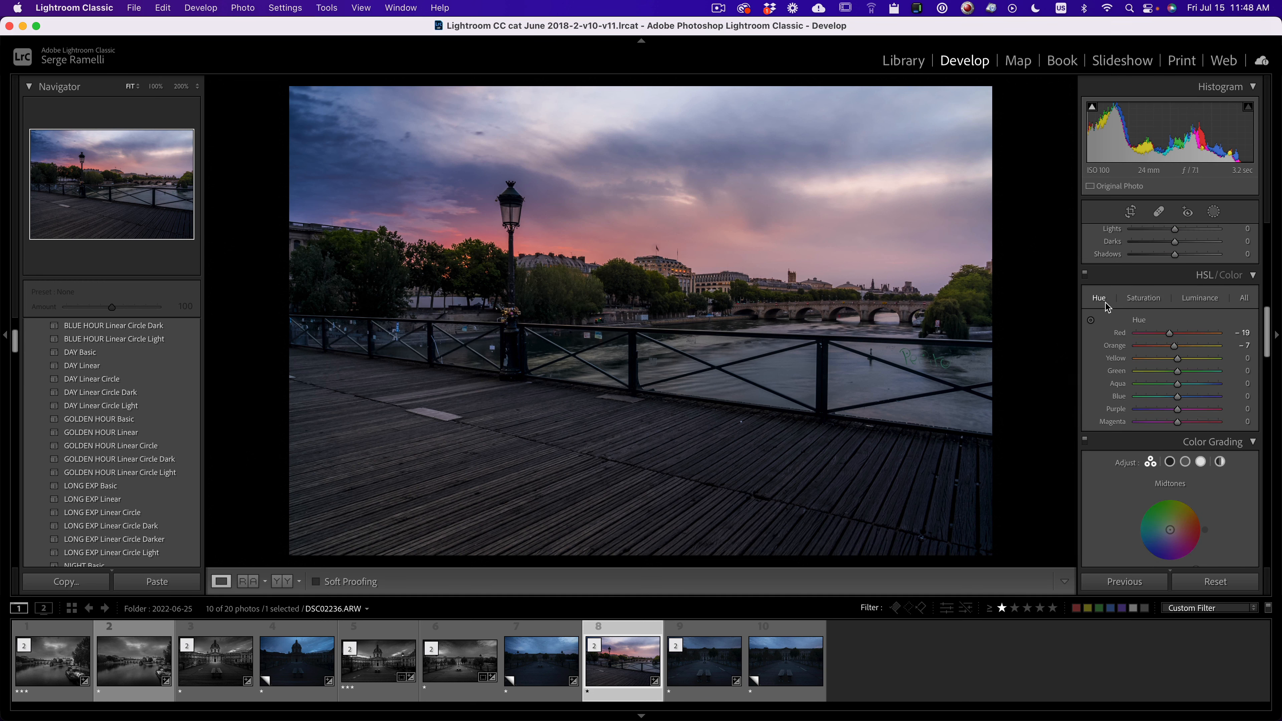
scroll(1210, 381, "up", 10)
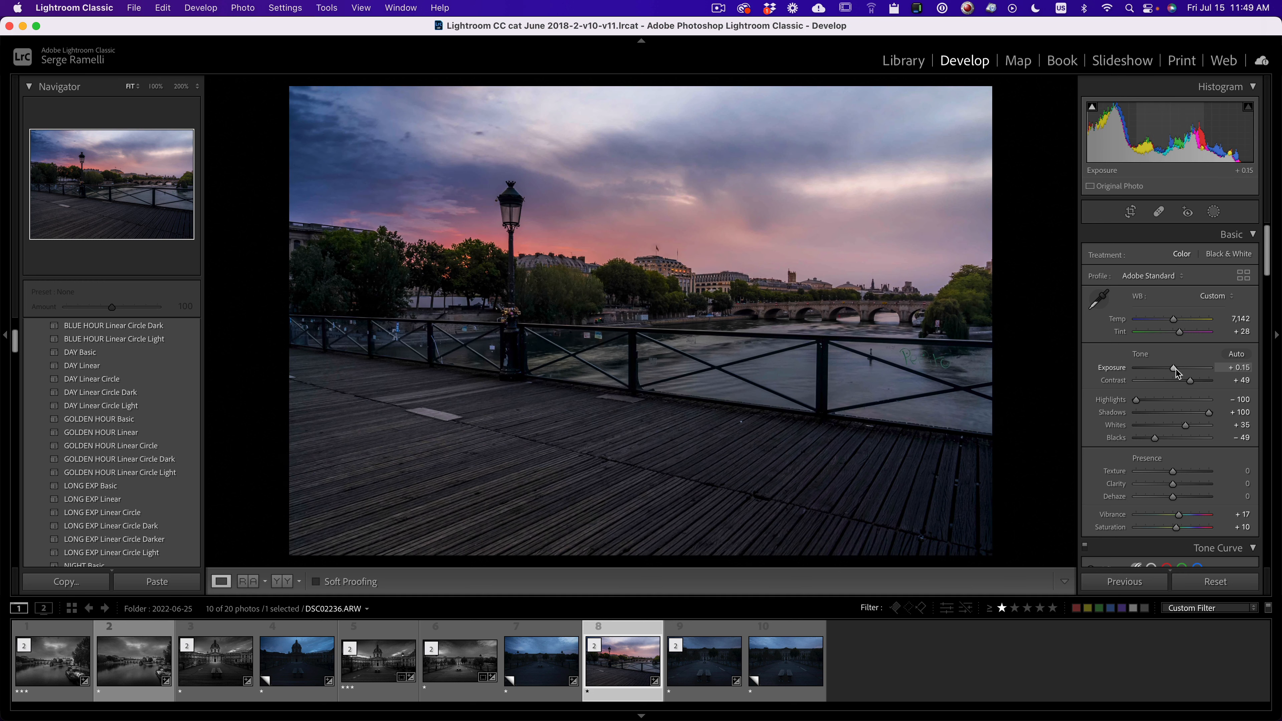
Step: Crop the lamp and river photo to a 16 x 9 aspect, shifting the image down to keep the full sky
left_click(1130, 211)
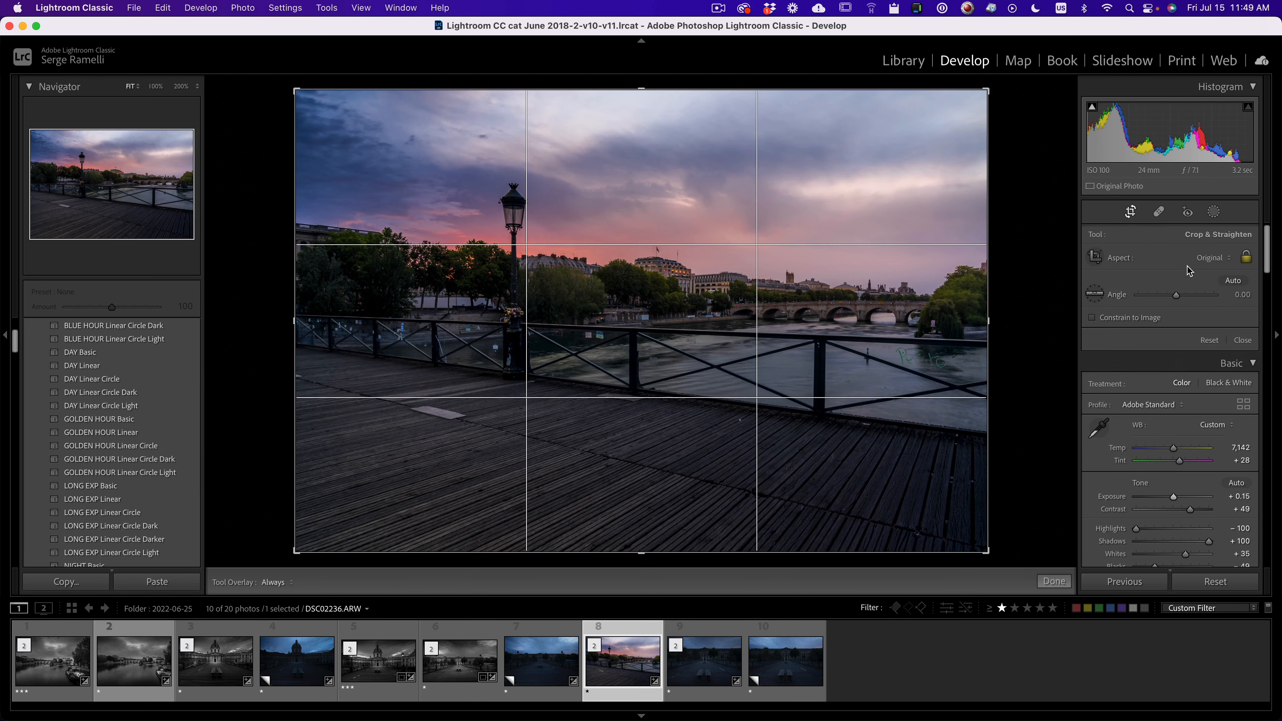
left_click(1207, 259)
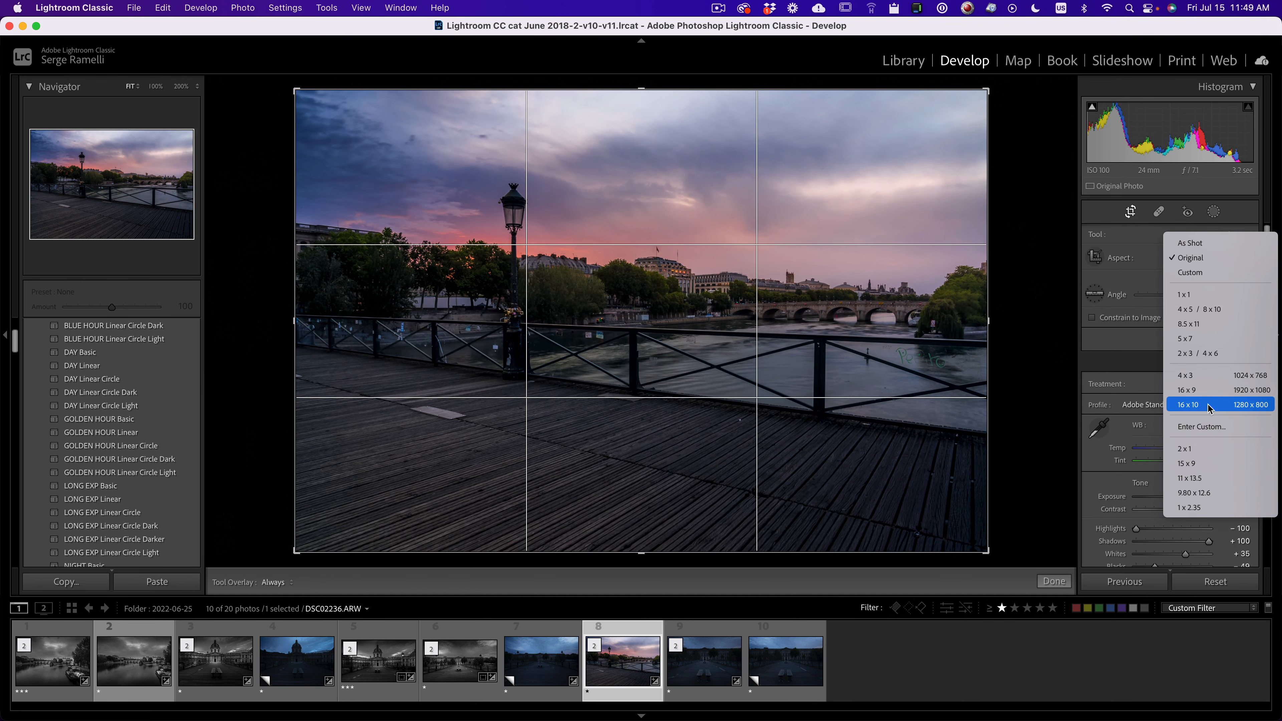
left_click(1186, 390)
left_click_drag(827, 338, 830, 418)
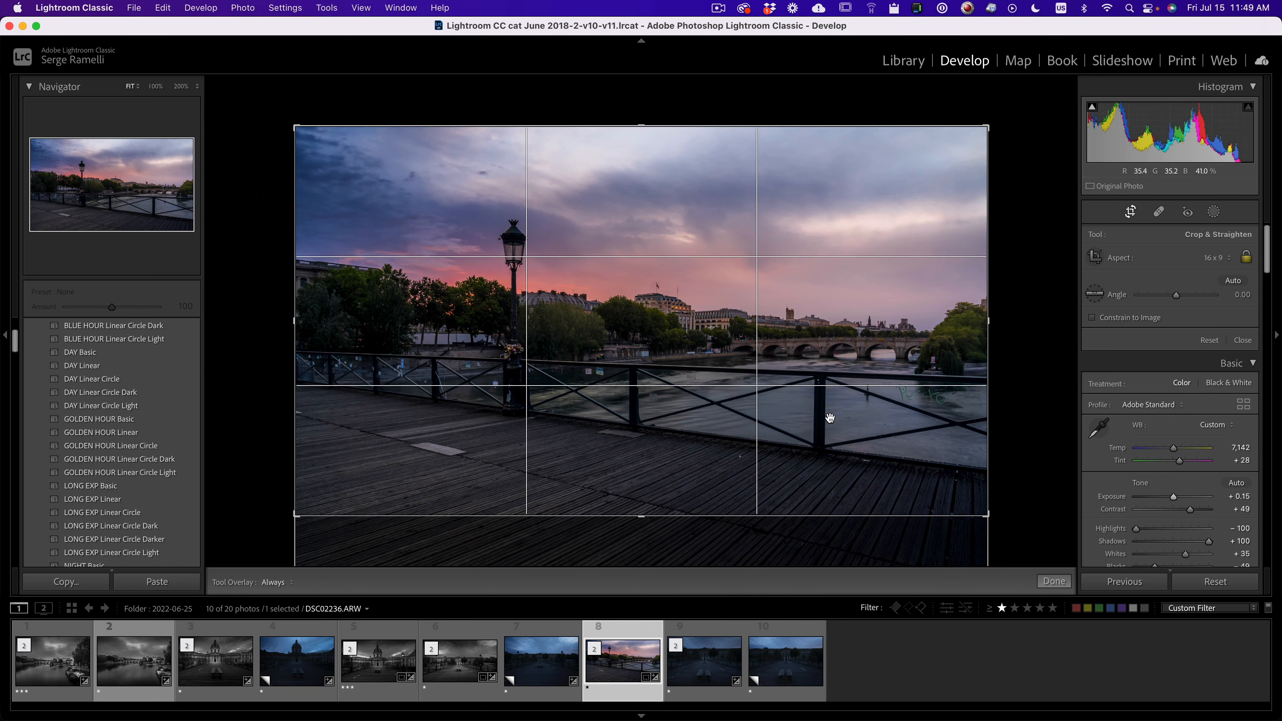
key("Return")
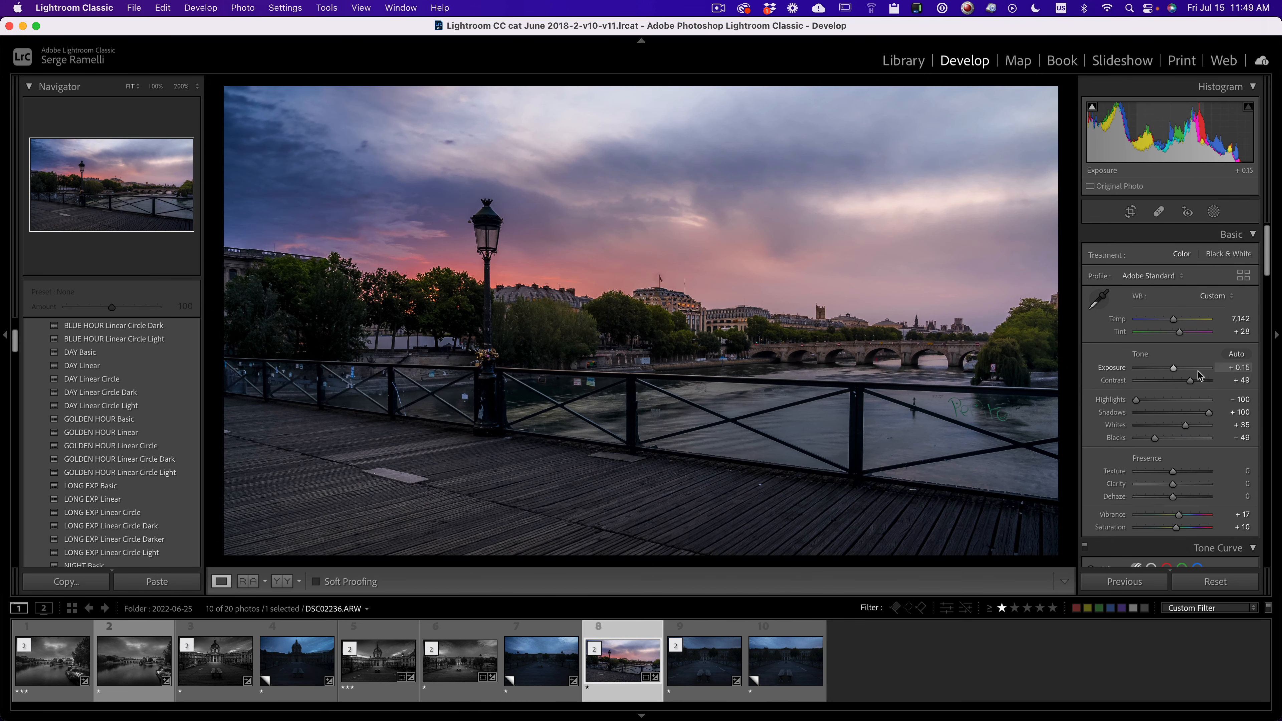
Step: Reset the Exposure, raise Contrast to +51, and set the Exposure to +0.20
double_click(1174, 368)
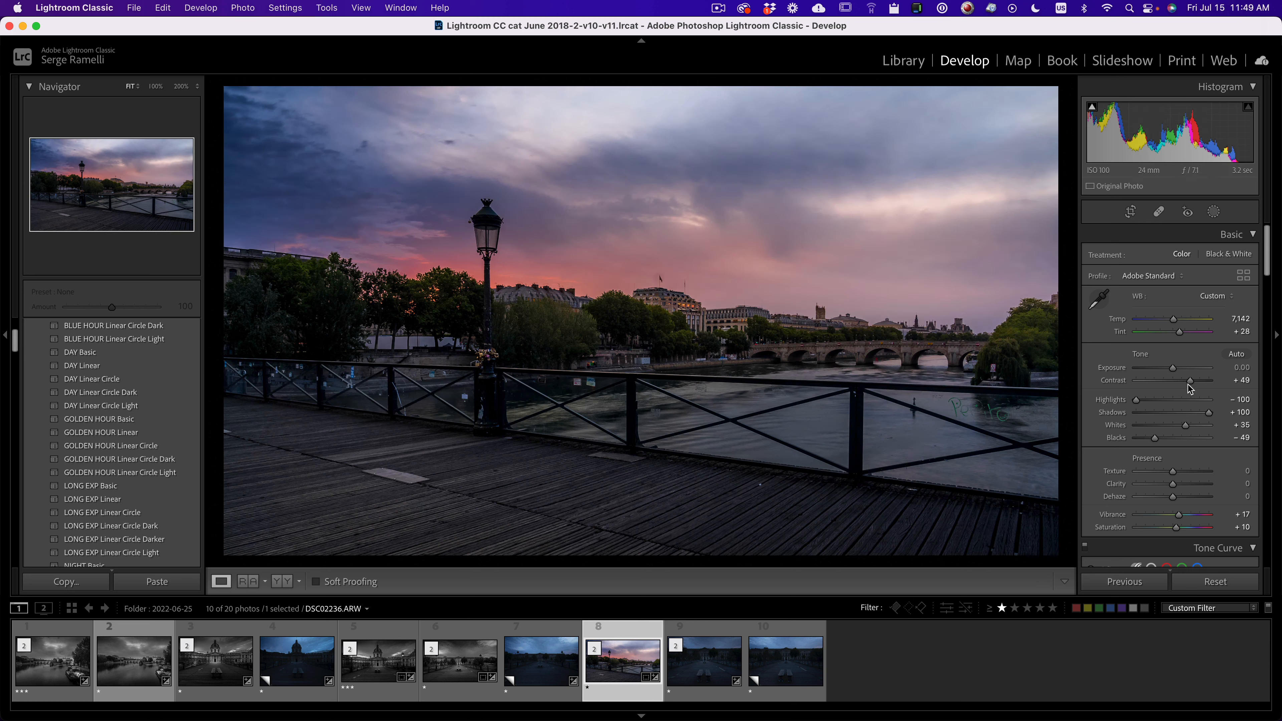
left_click(1191, 383)
left_click(1174, 369)
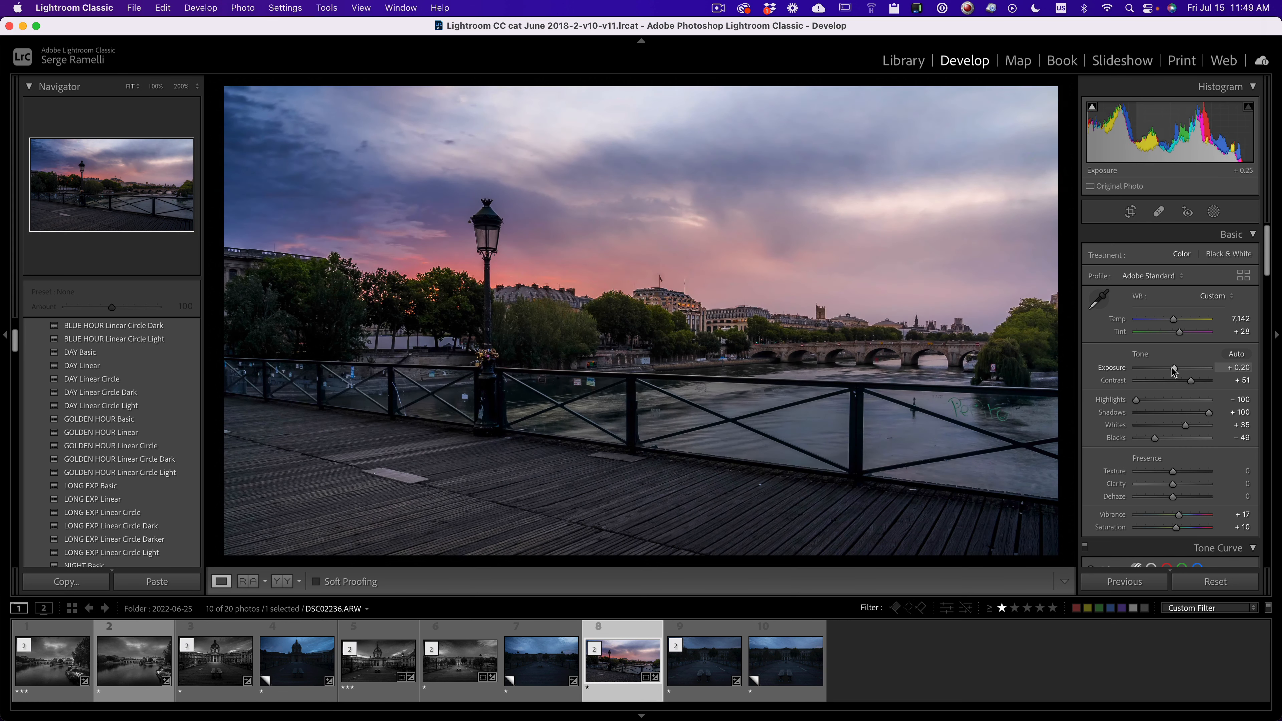
Step: Rotate the existing linear gradient mask over the bridge deck so that it follows the slope of the railing
left_click(1213, 212)
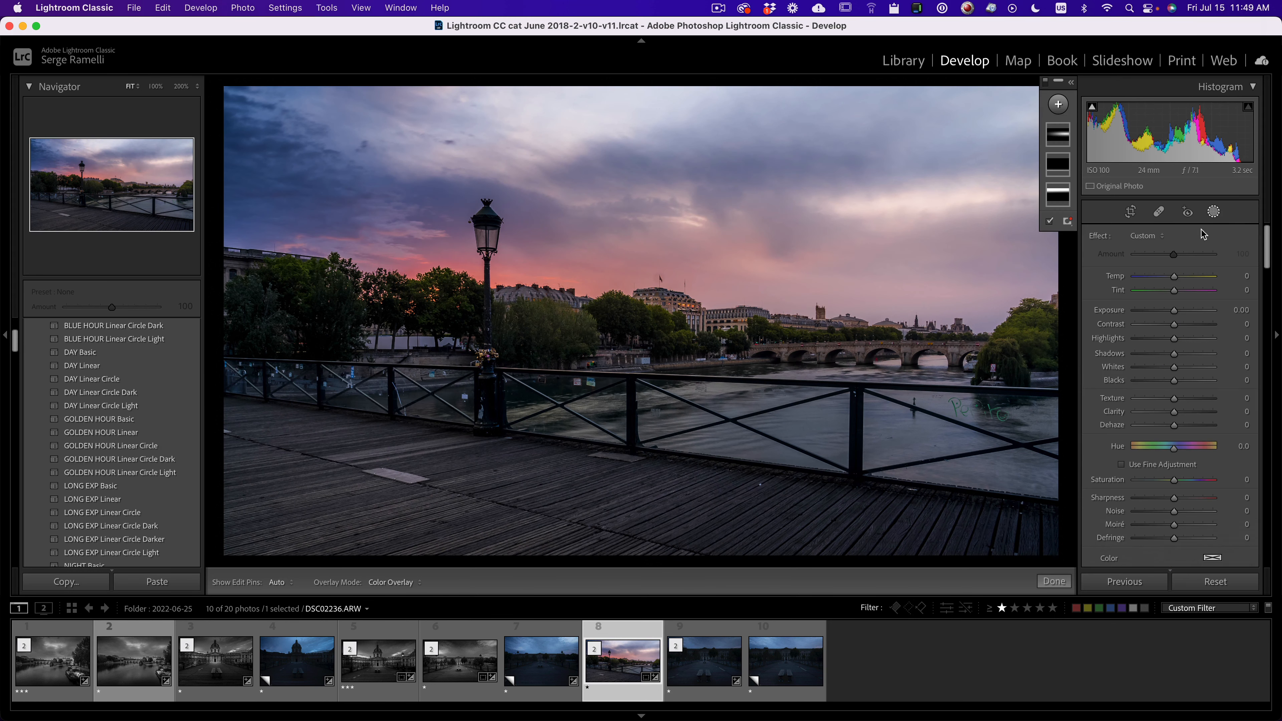
left_click(1058, 104)
left_click(1080, 192)
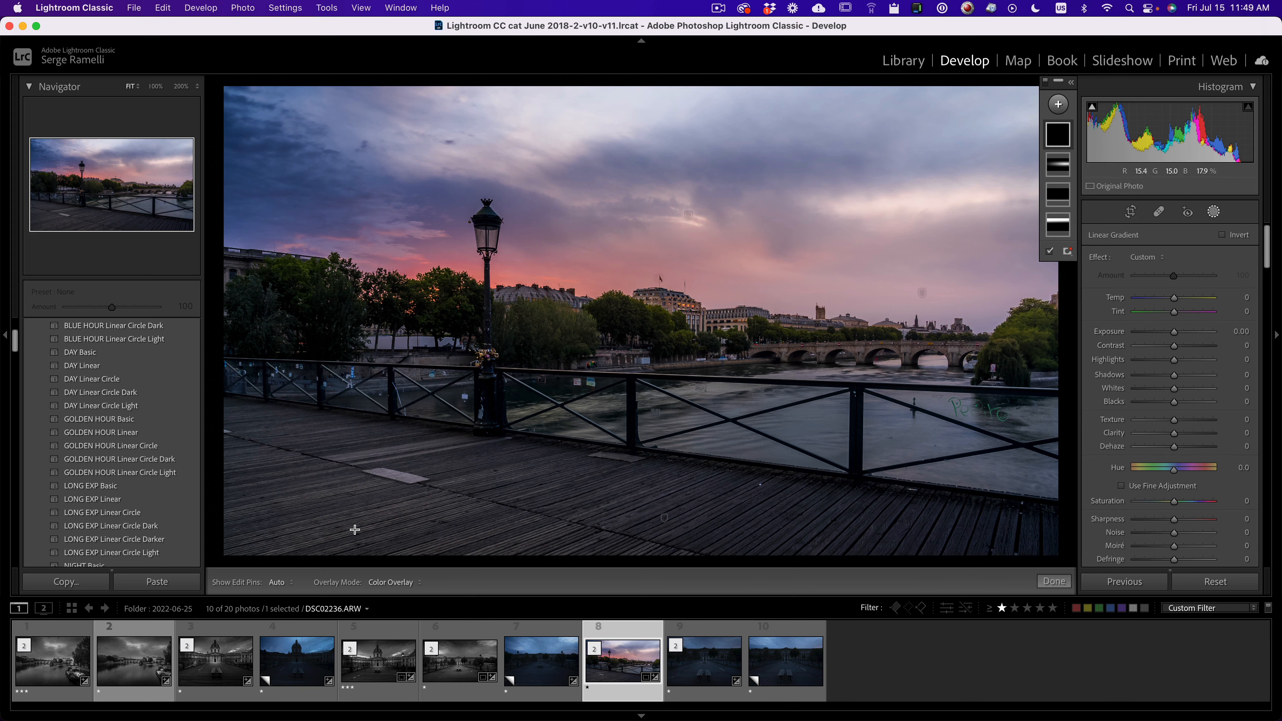
left_click(664, 518)
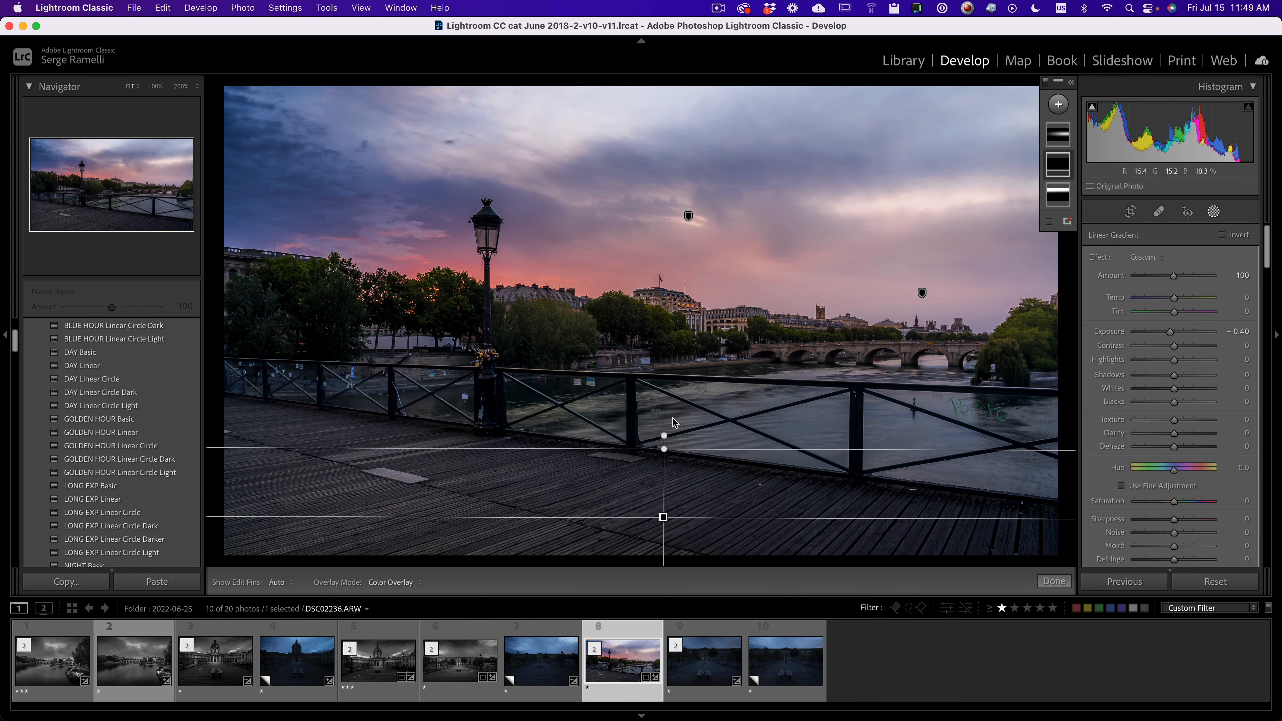
left_click_drag(664, 434, 676, 436)
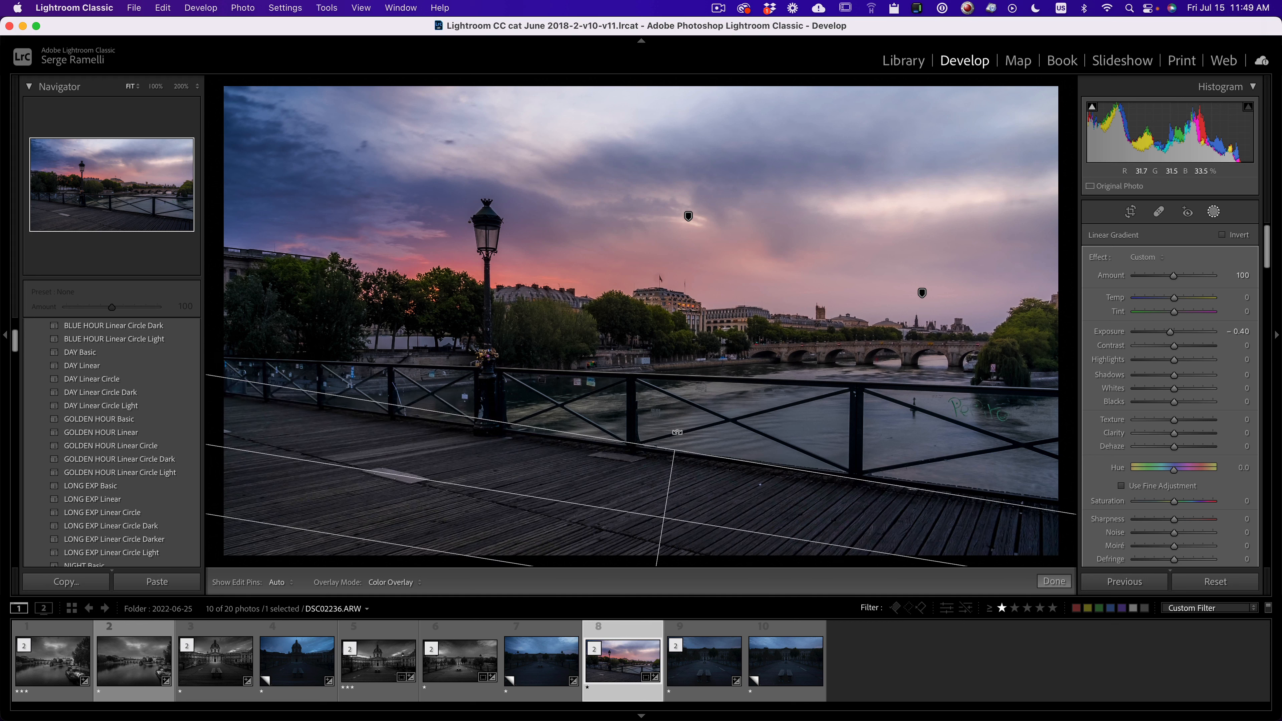
left_click(1064, 575)
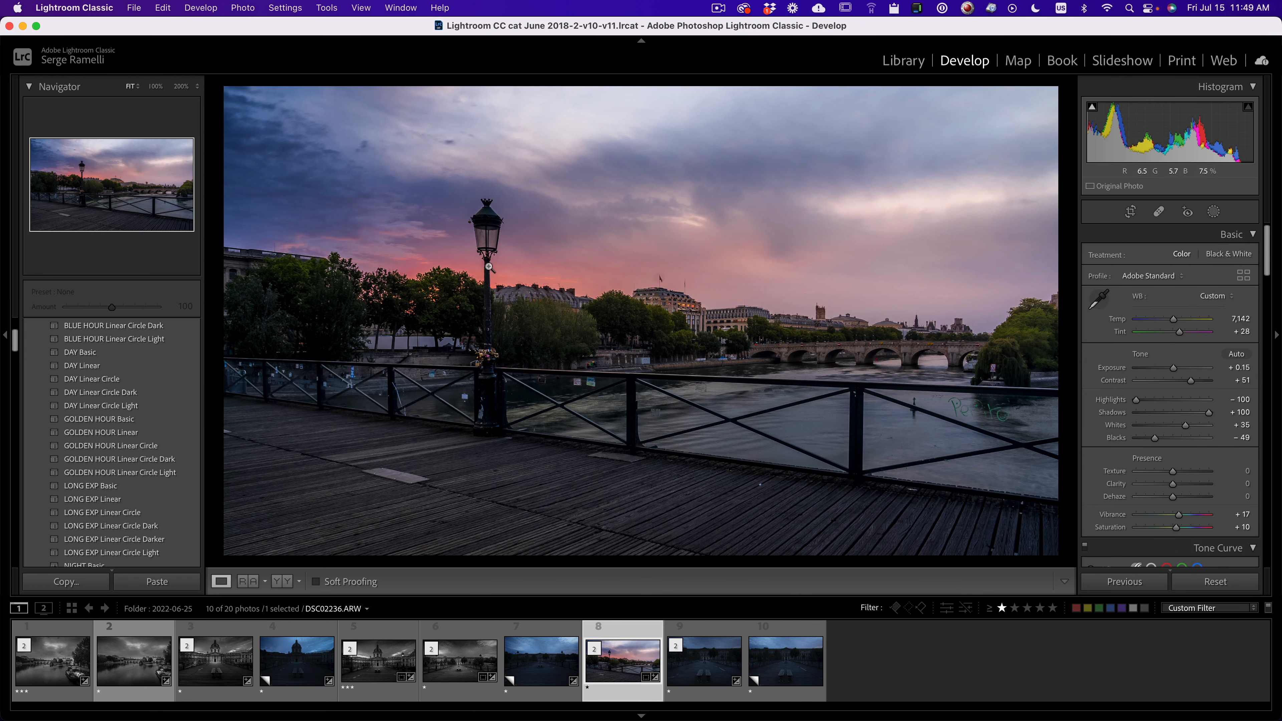
Step: Light up the street lamp with a small radial gradient mask at 4.00 Exposure, centred on the lantern glass
left_click(1214, 214)
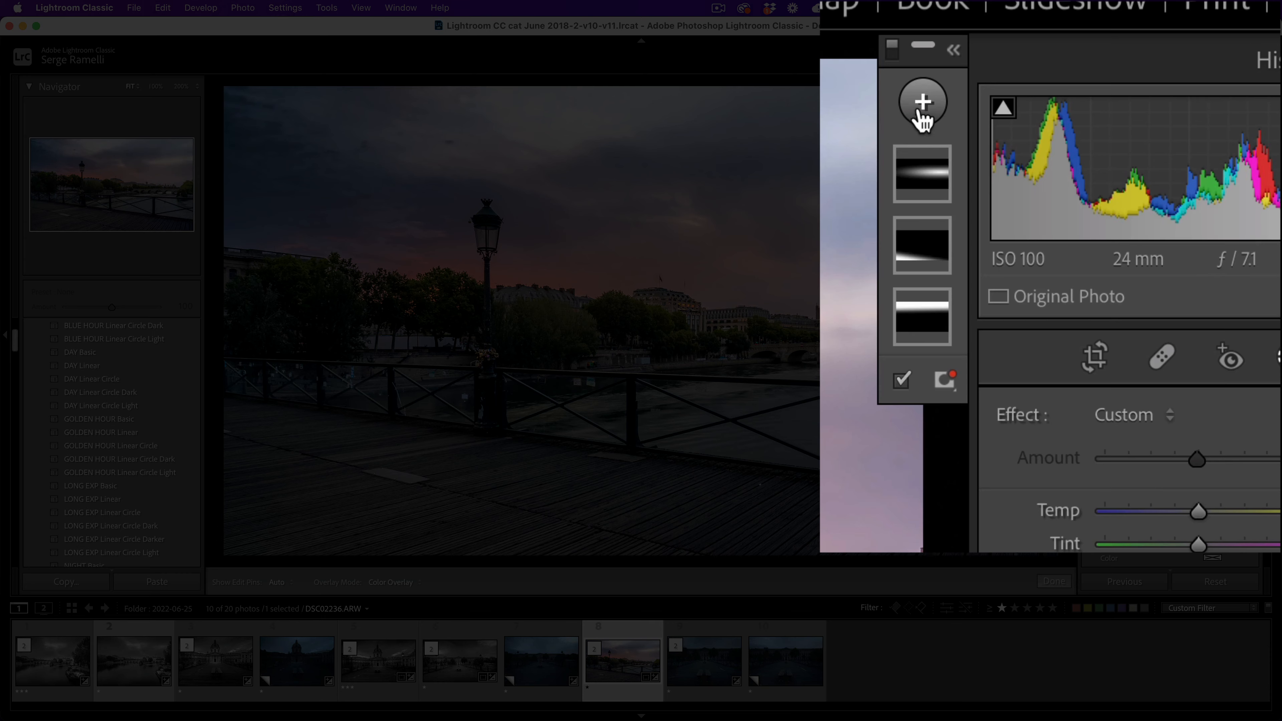
left_click(1058, 104)
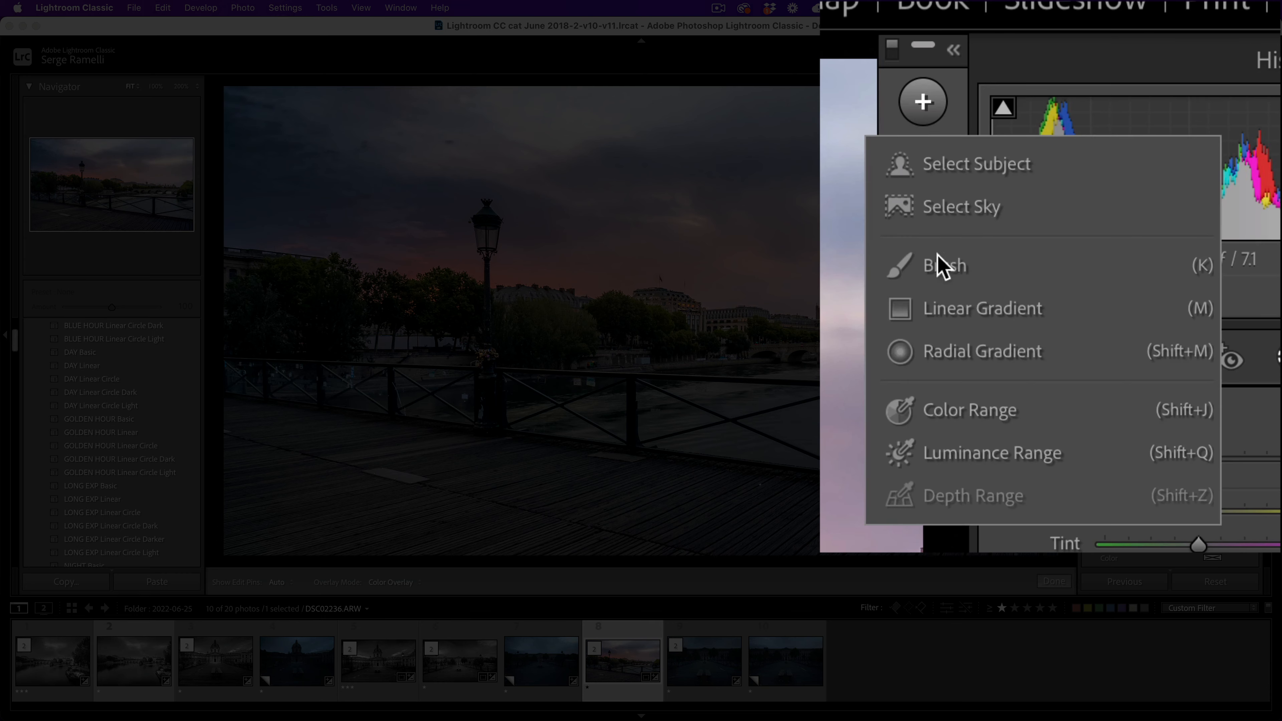
left_click(974, 356)
left_click_drag(482, 234, 500, 251)
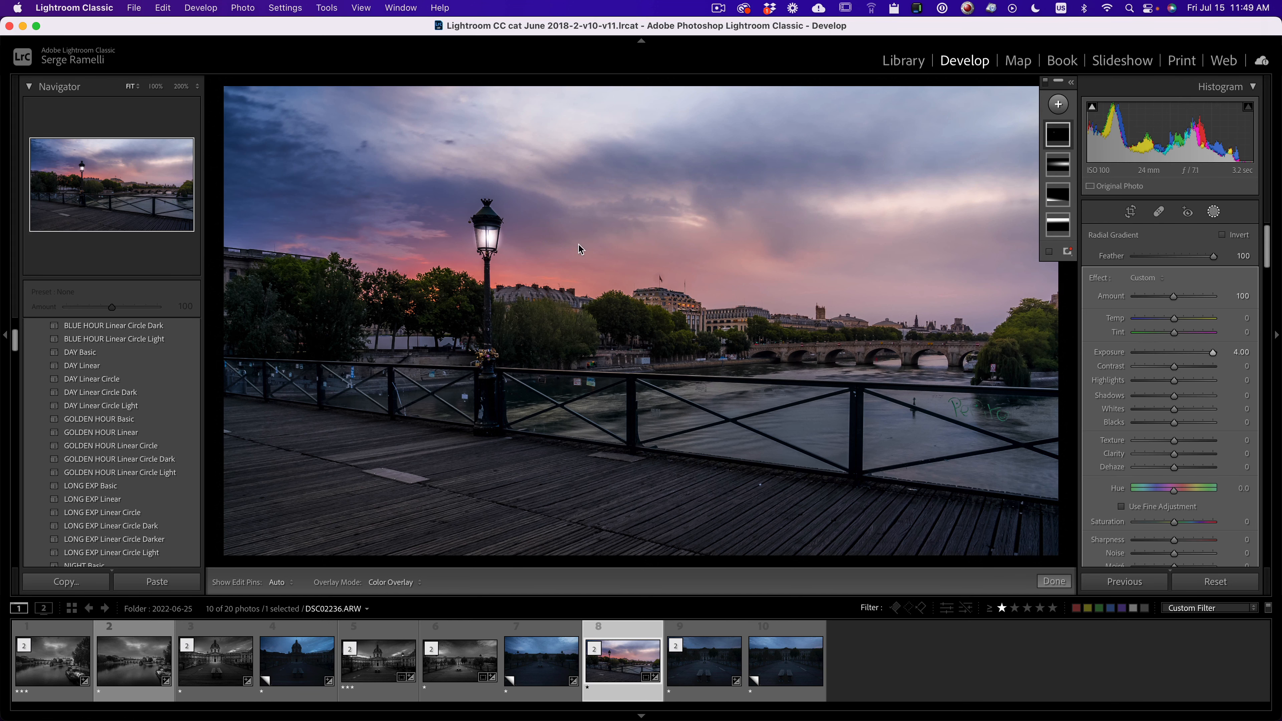
left_click(501, 260)
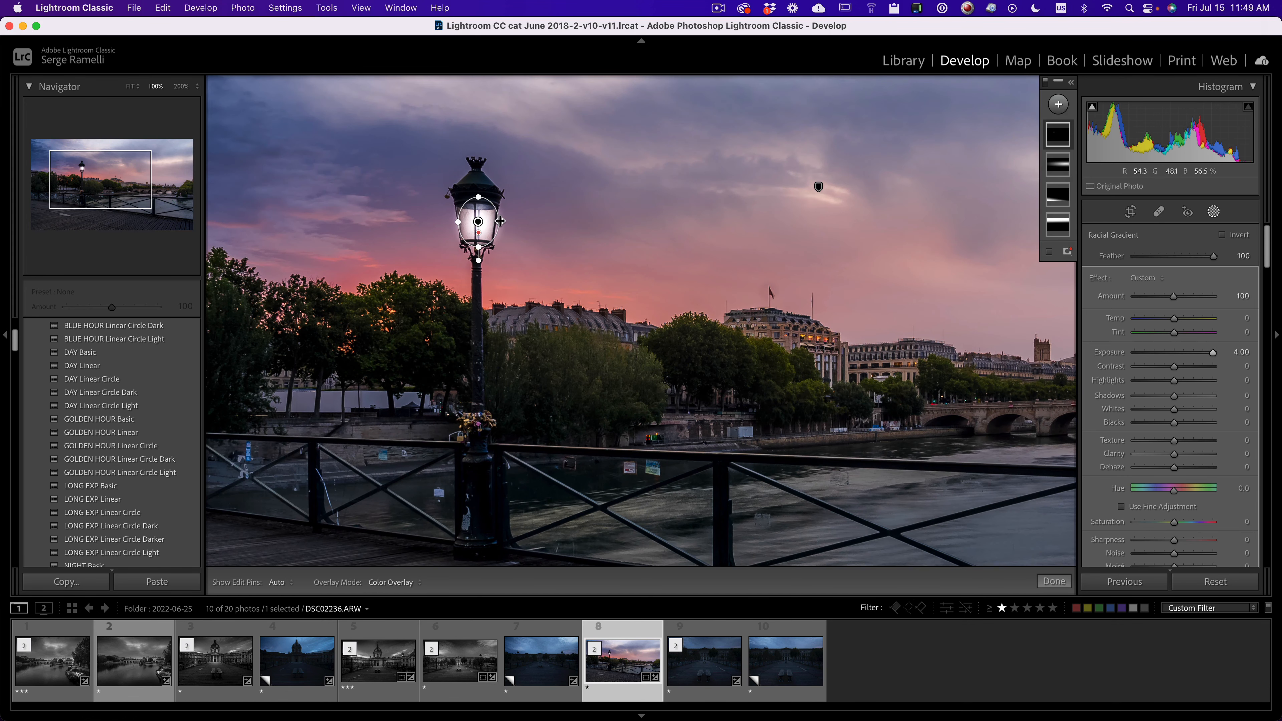
left_click_drag(500, 221, 476, 222)
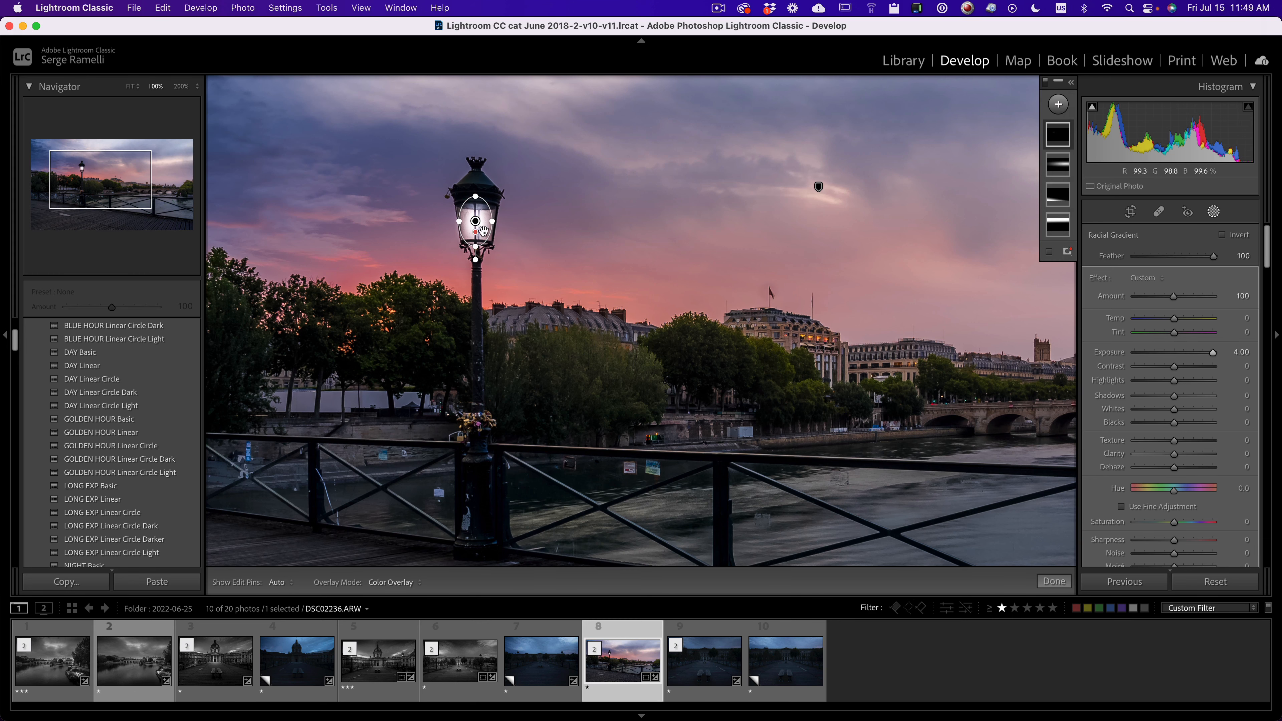
left_click(585, 362)
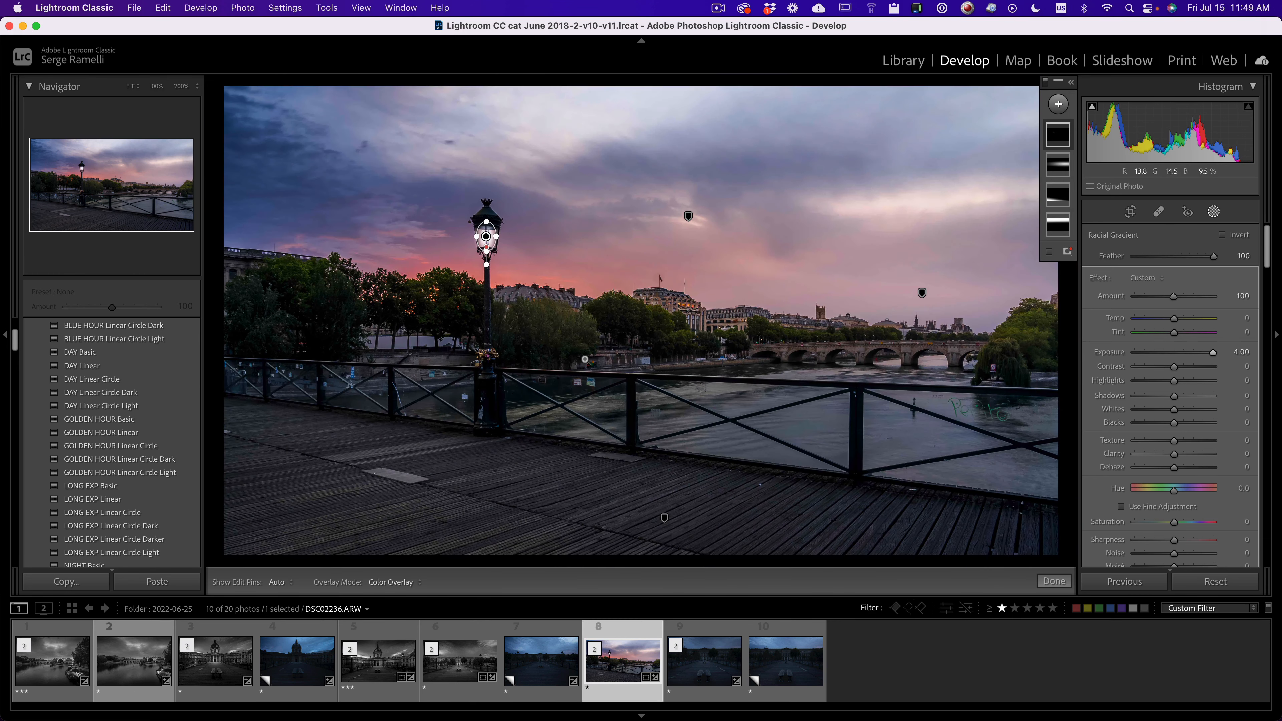
Step: Add a wide radial gradient mask on the deck around the lamp post's base with Exposure 0.60 and Temp 5
left_click(1058, 104)
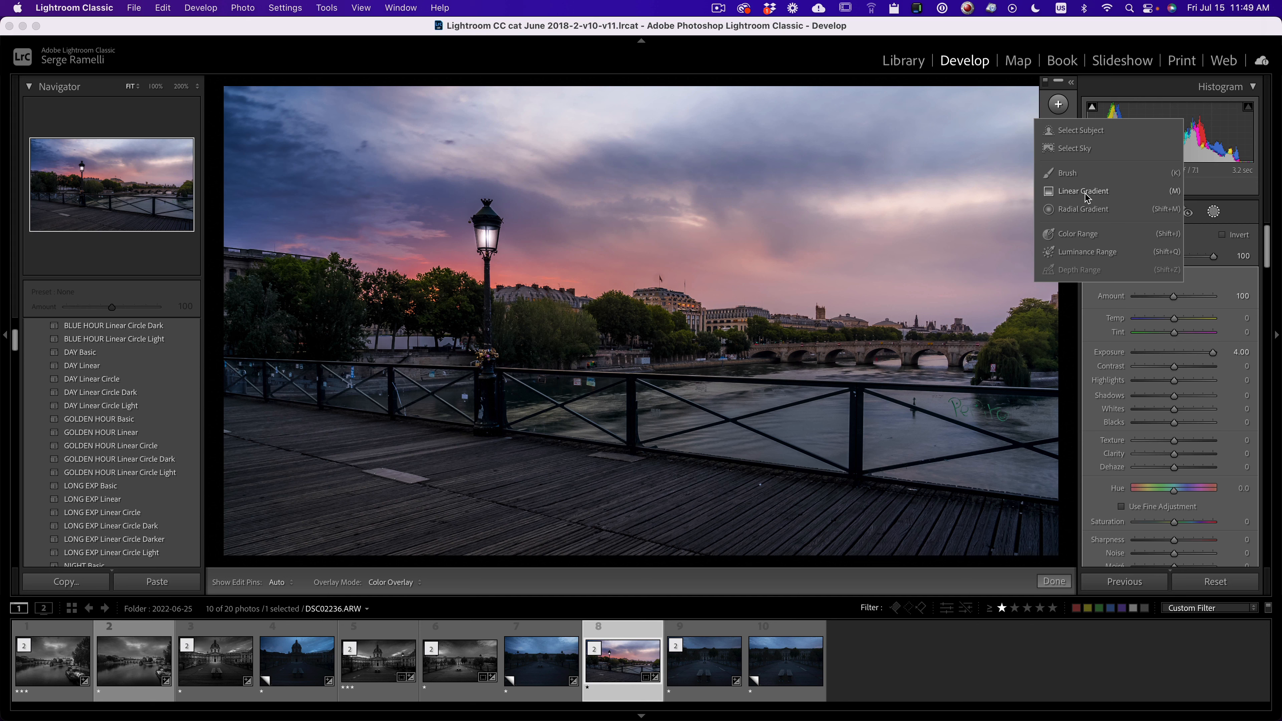
left_click(1083, 209)
left_click_drag(468, 436, 586, 499)
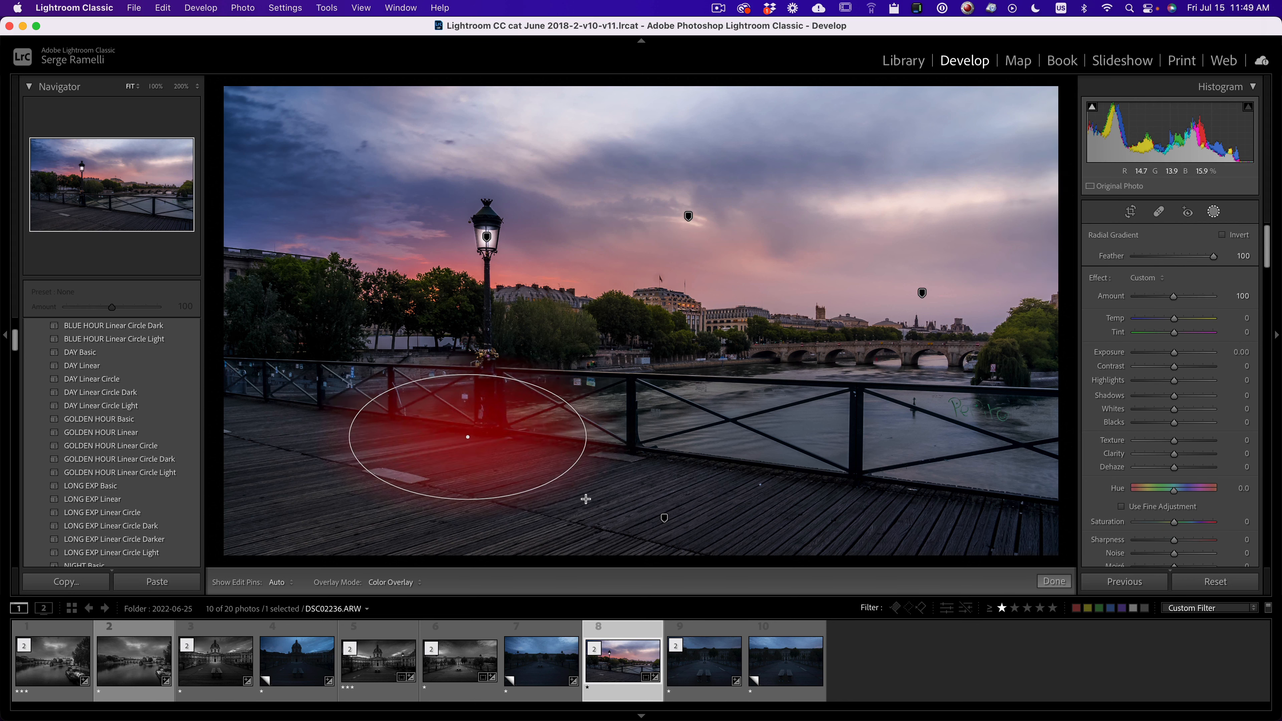
left_click_drag(1176, 353, 1182, 353)
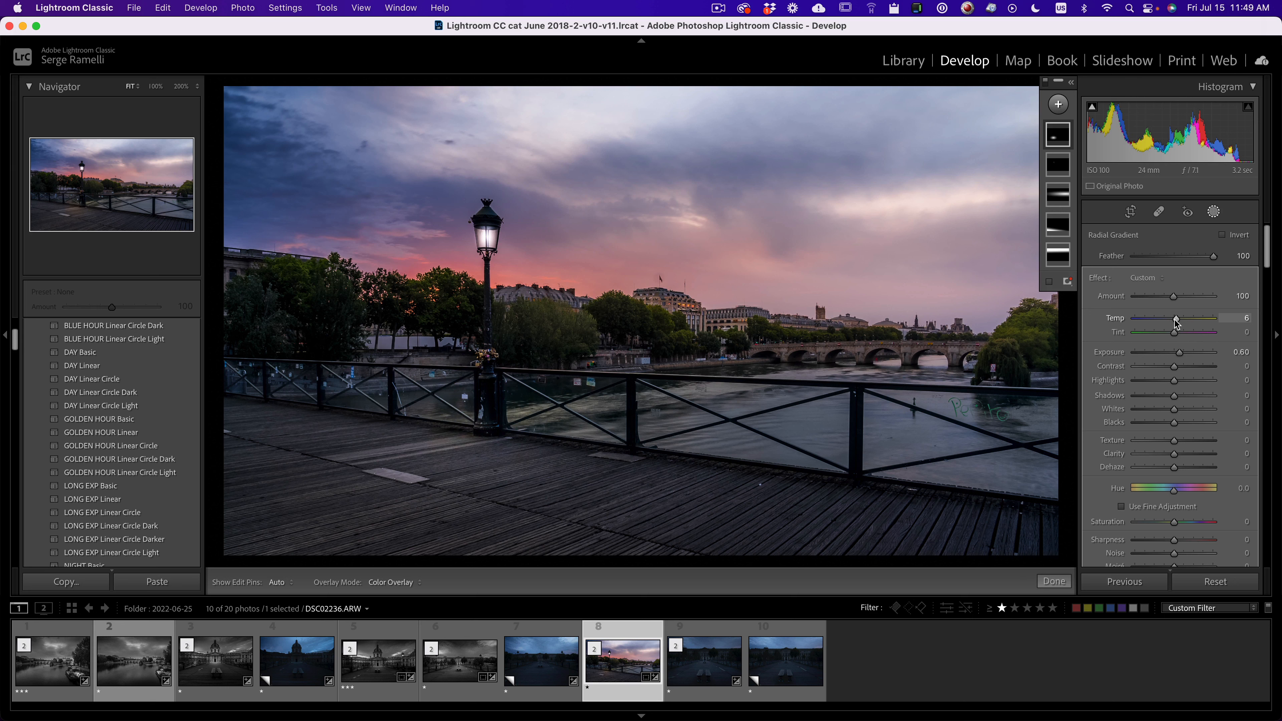
mouse_move(469, 438)
left_mouse_down()
mouse_move(543, 455)
mouse_move(488, 444)
left_mouse_up()
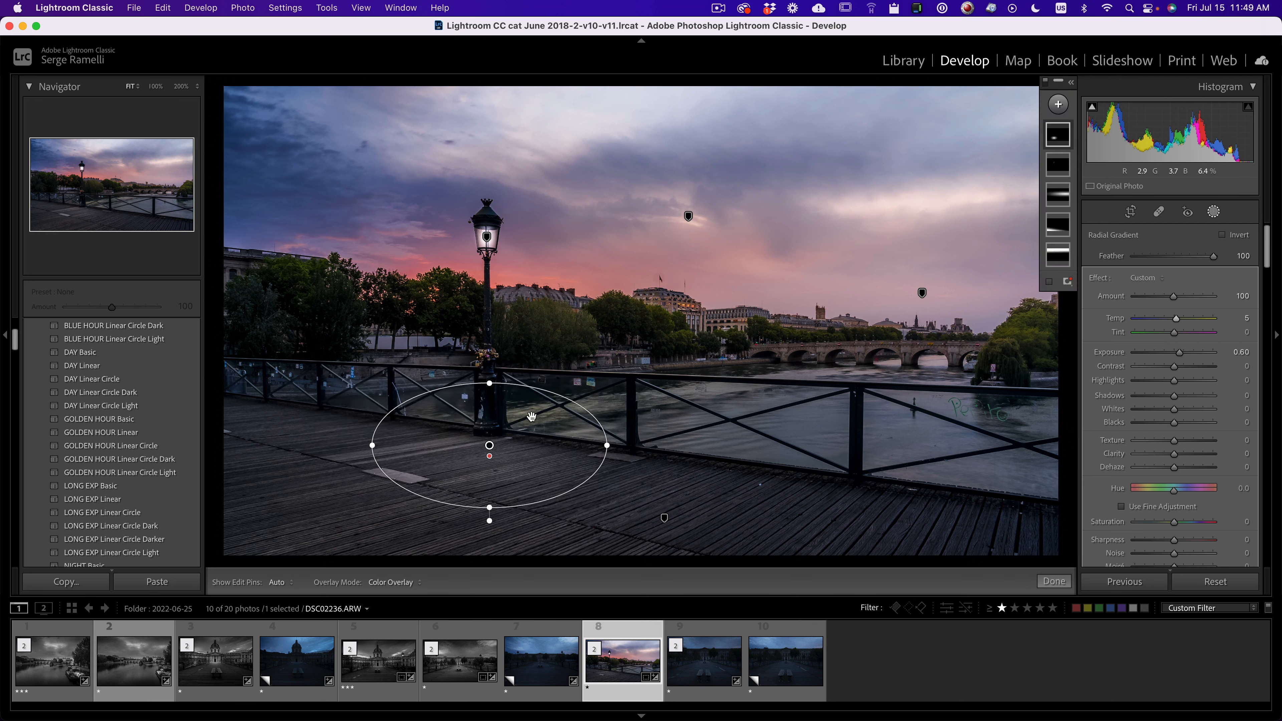
Step: Subtract the river area behind the railing from the deck light mask with a brush
left_click(1071, 82)
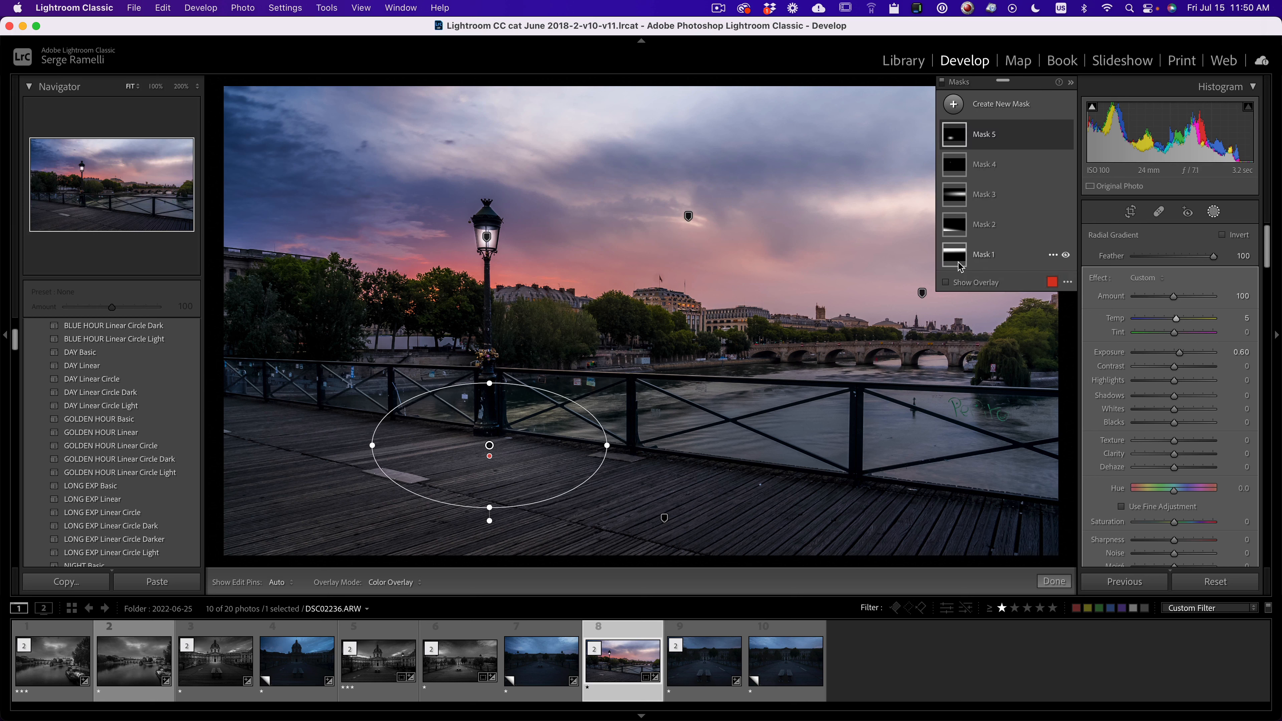
left_click(1027, 143)
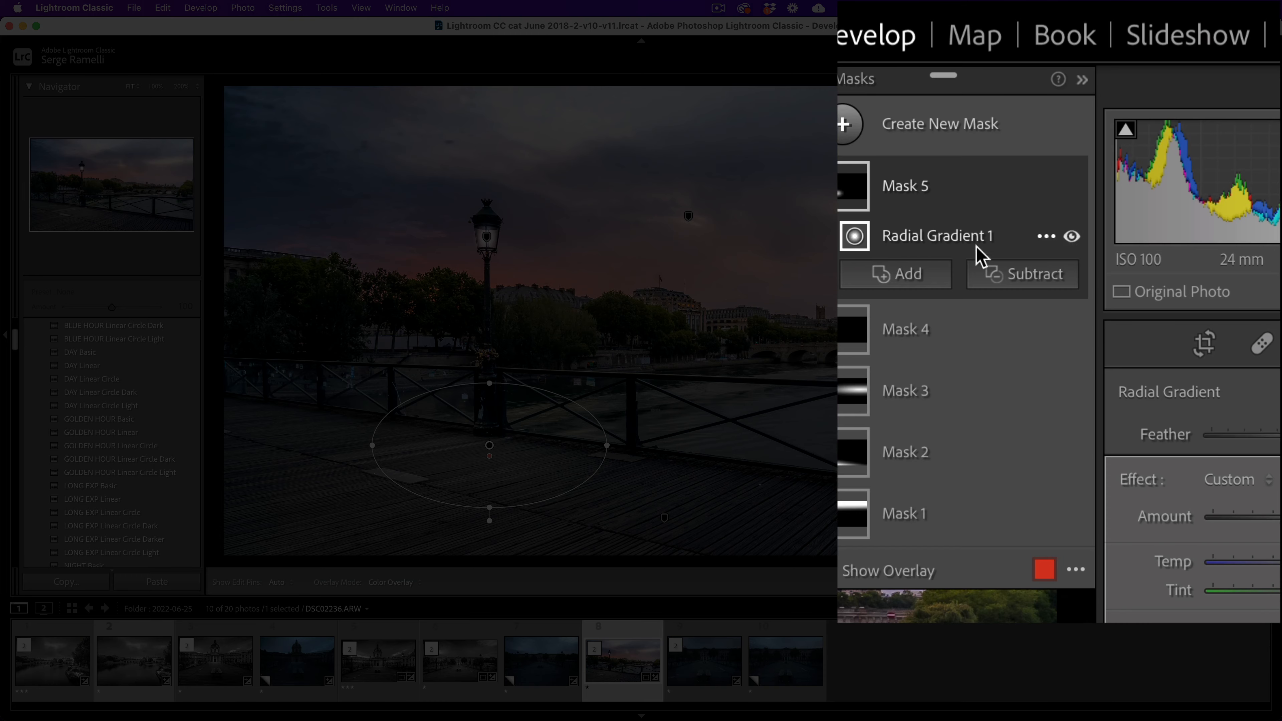
left_click(1035, 177)
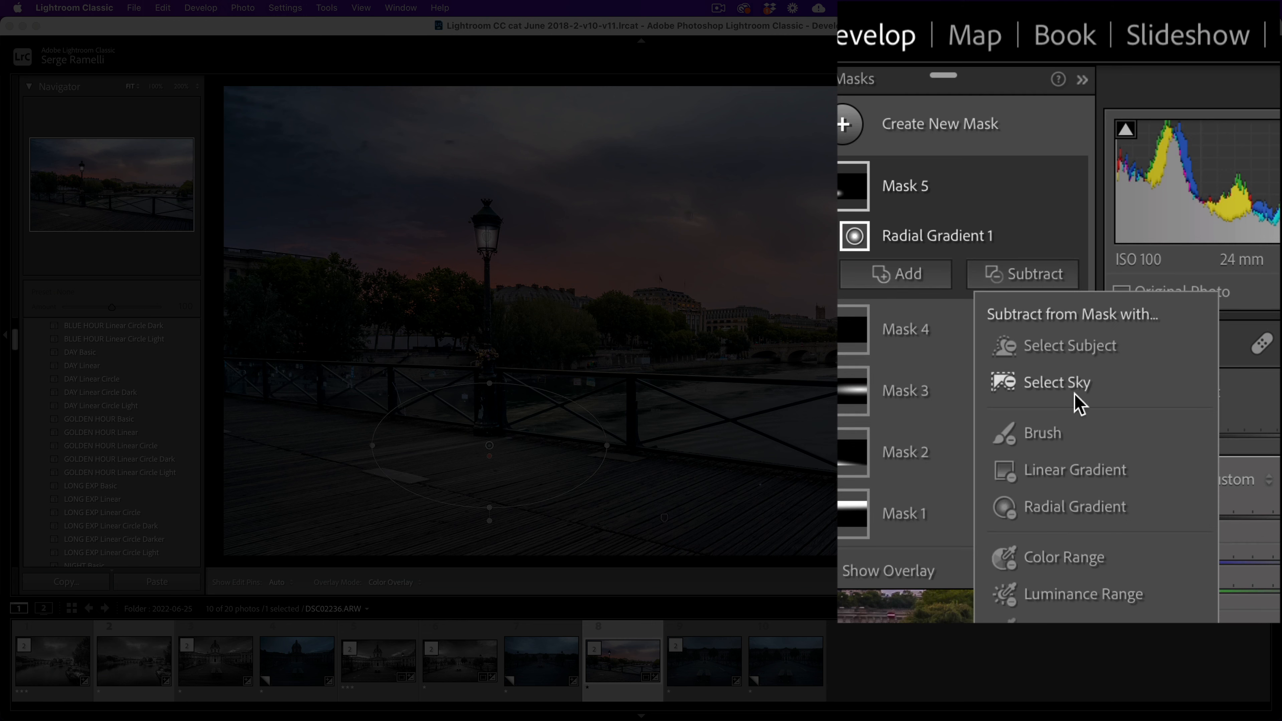
left_click(1042, 433)
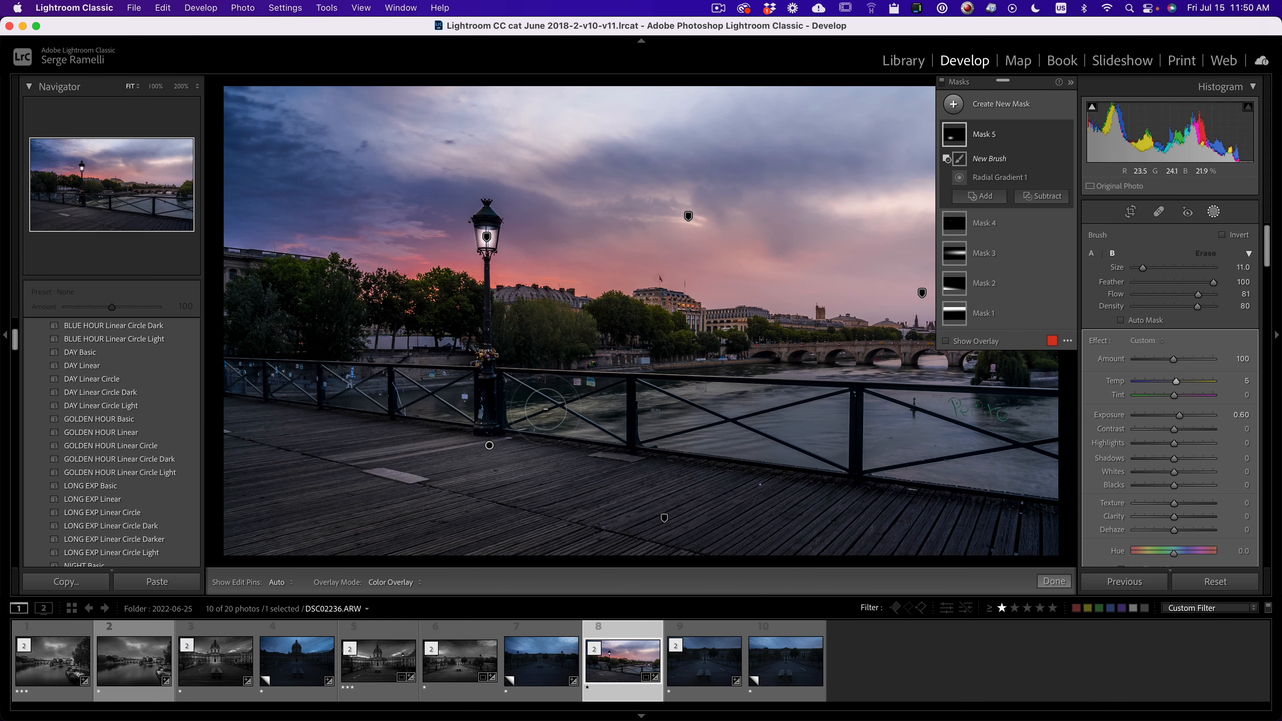
key("h")
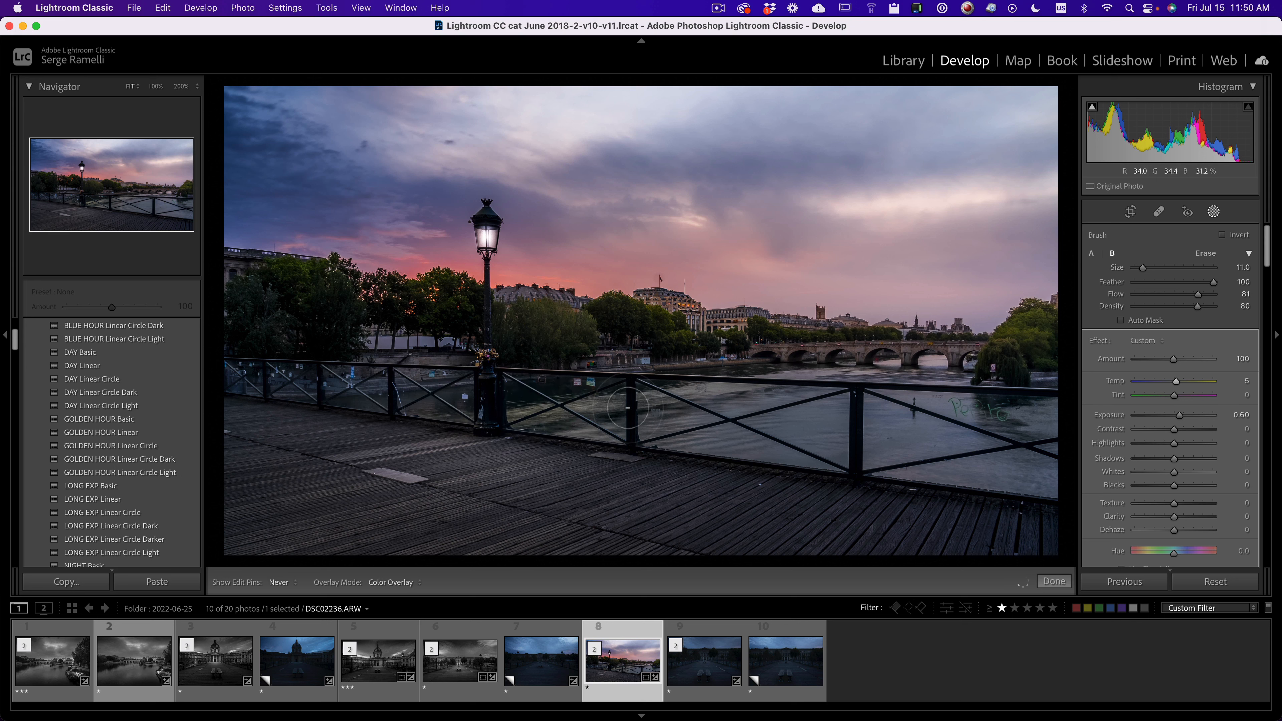
key("h")
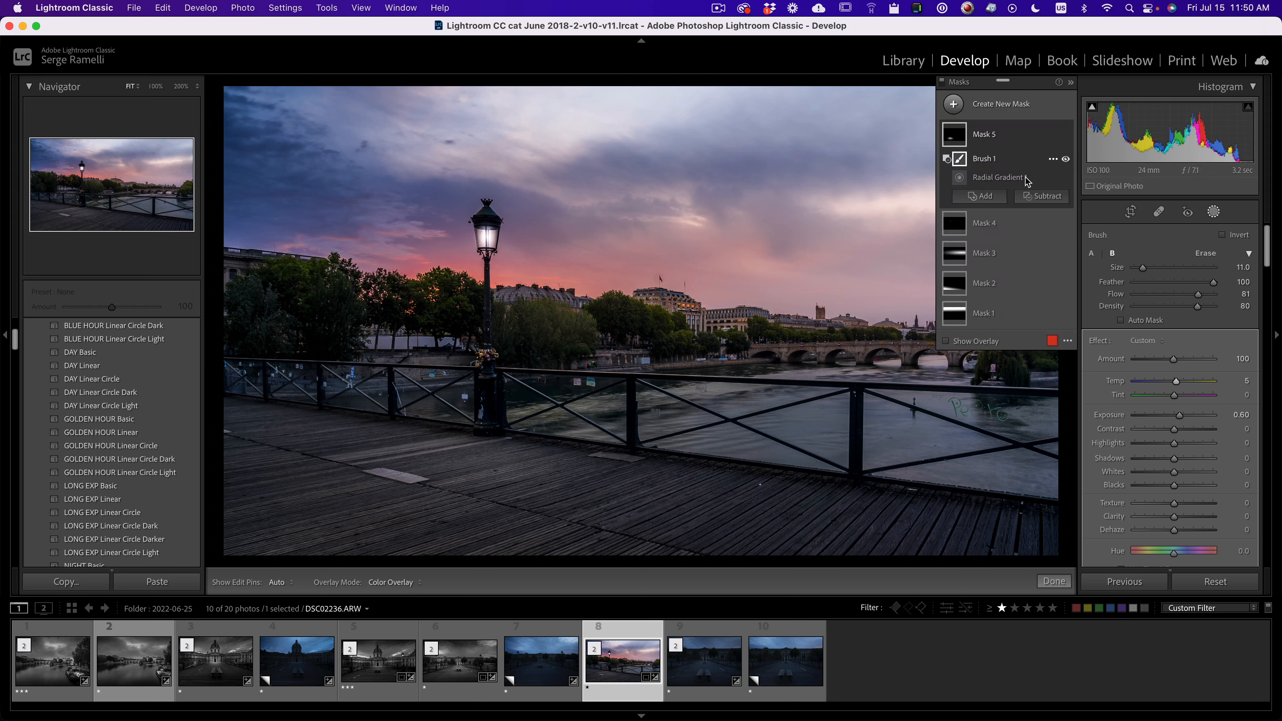
Step: Raise the deck light mask's Exposure to 1.15 and finish masking
left_click_drag(1179, 415, 1203, 420)
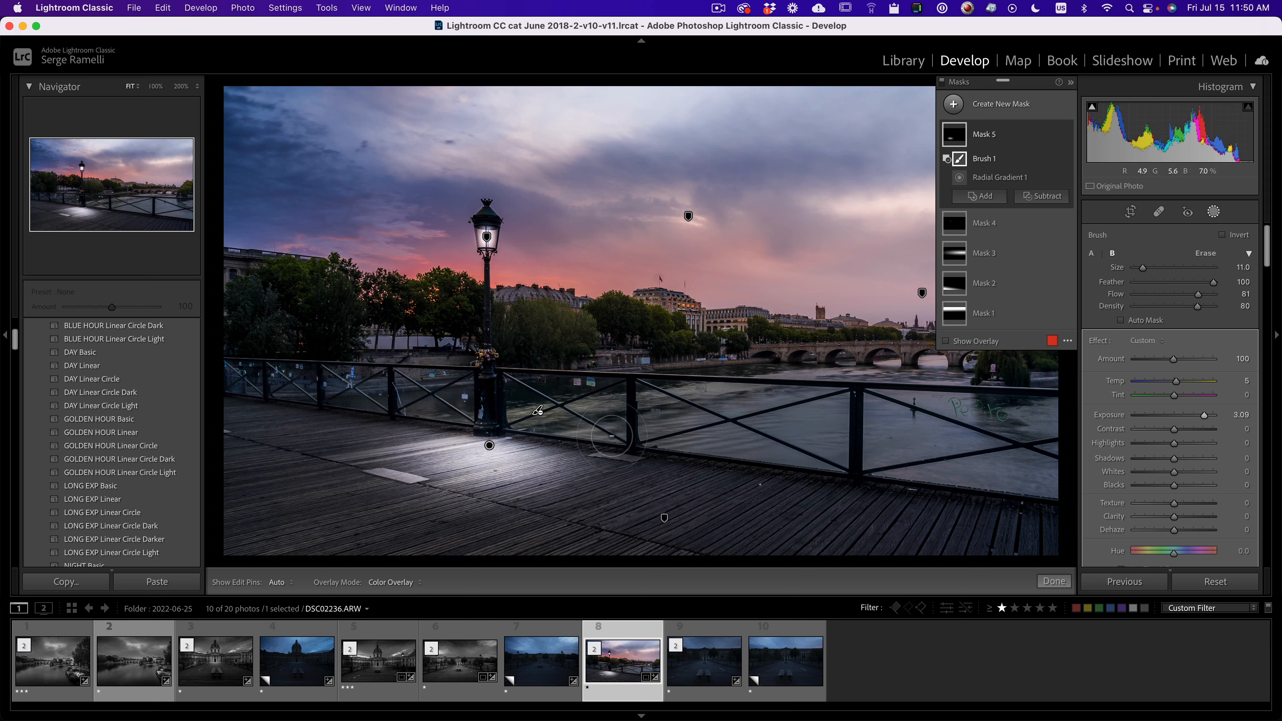
left_click_drag(1204, 415, 1185, 417)
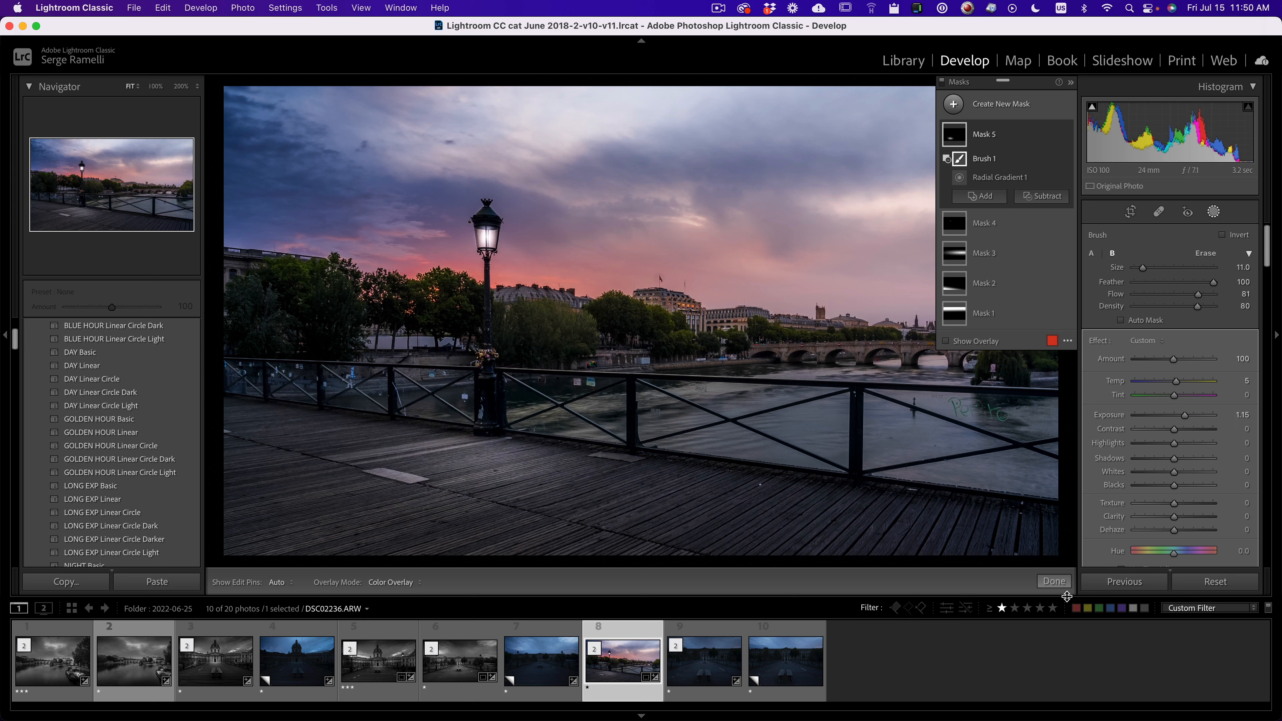
left_click(1054, 581)
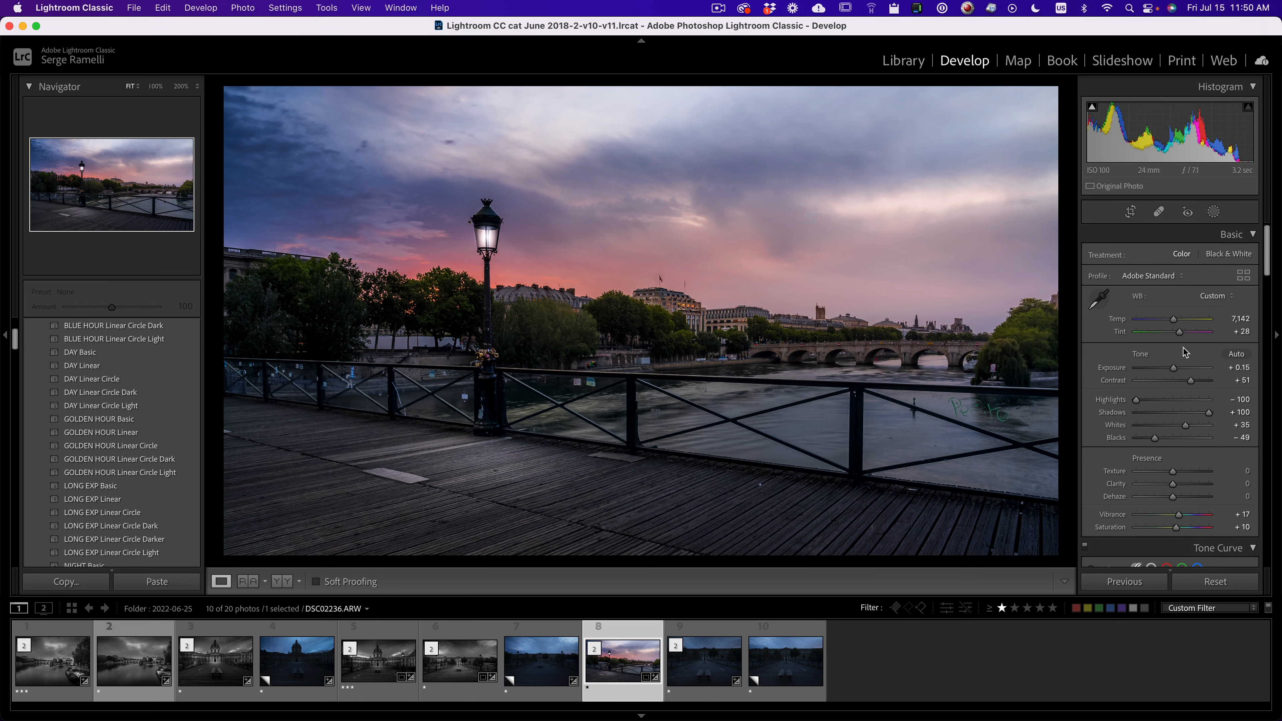
Step: Set the photo's overall Exposure to -0.05 and rate it three stars
left_click_drag(1174, 368, 1170, 372)
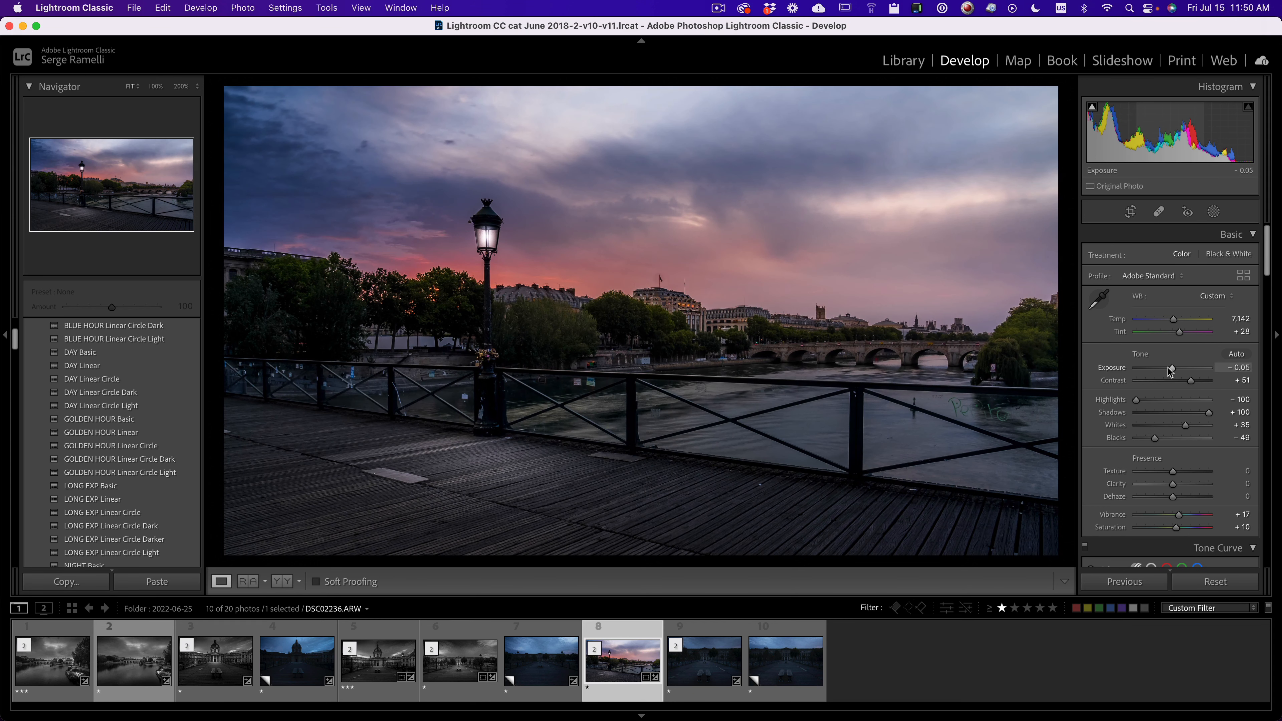
key("3")
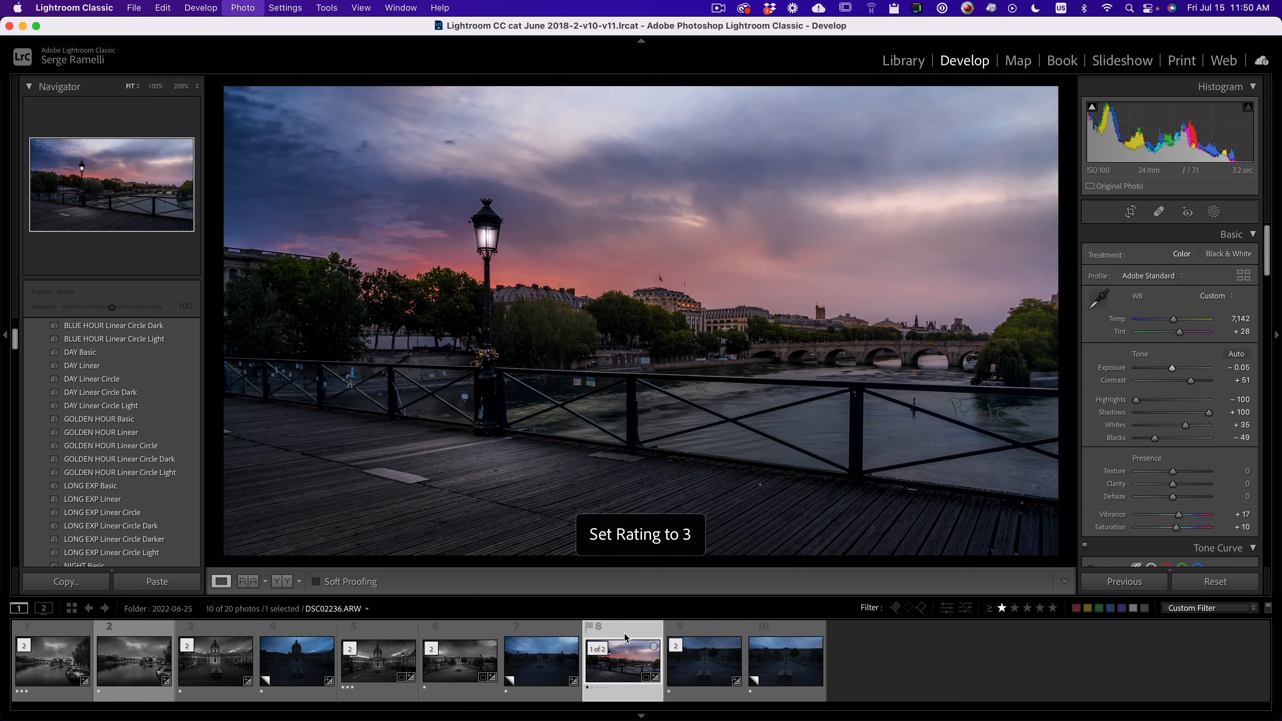
left_click_drag(13, 347, 13, 363)
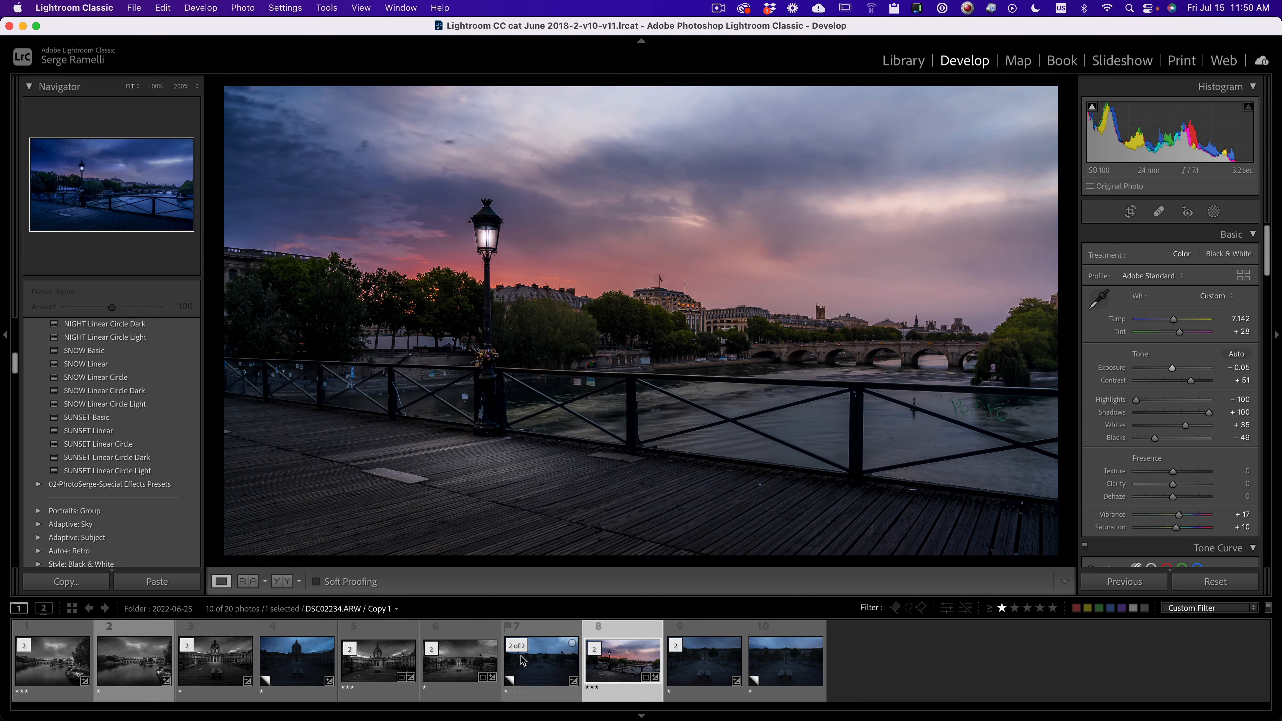
Step: Go to the photo's folder in the Library and open the 2022-06-26 folder
right_click(637, 677)
left_click(686, 339)
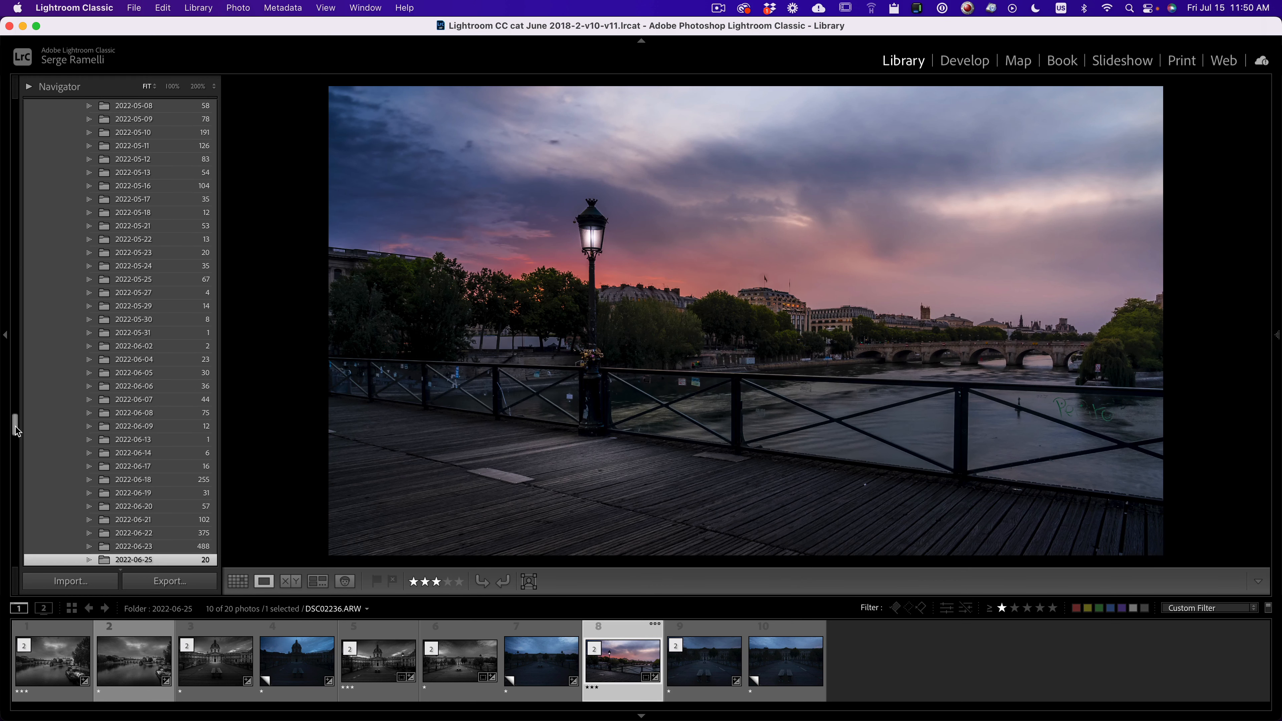
scroll(101, 303, "down", 5)
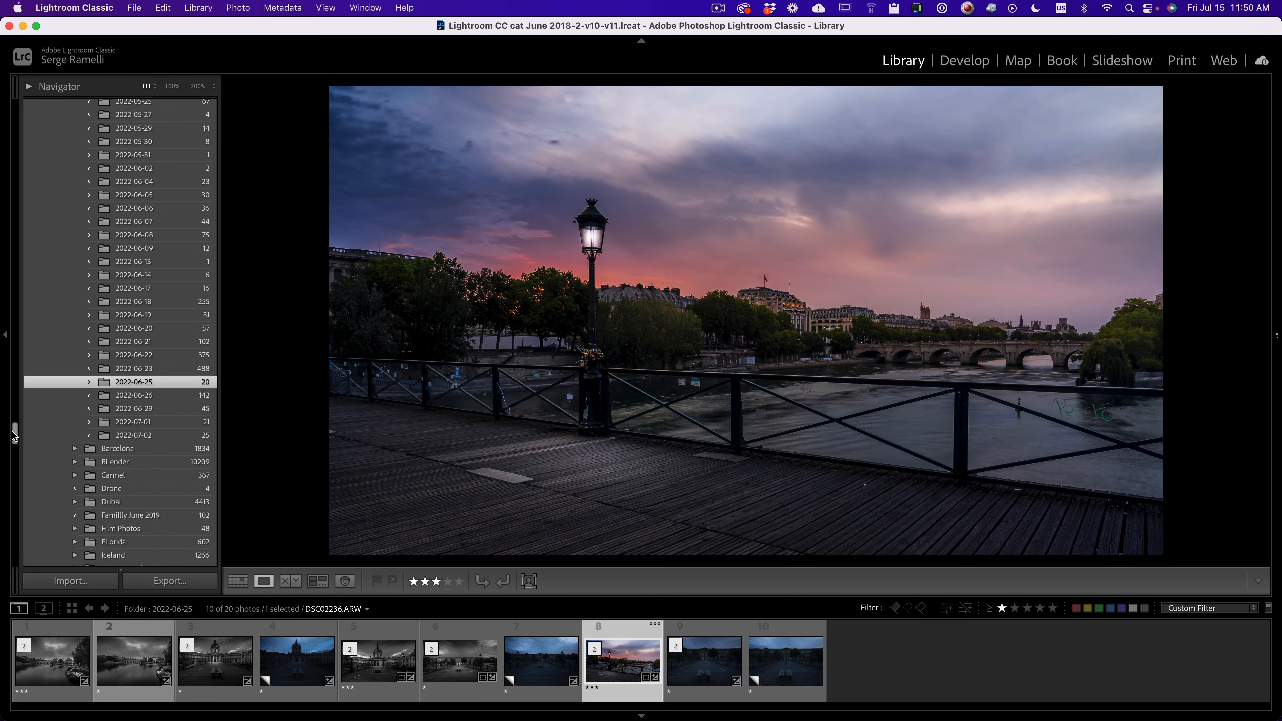
left_click(175, 399)
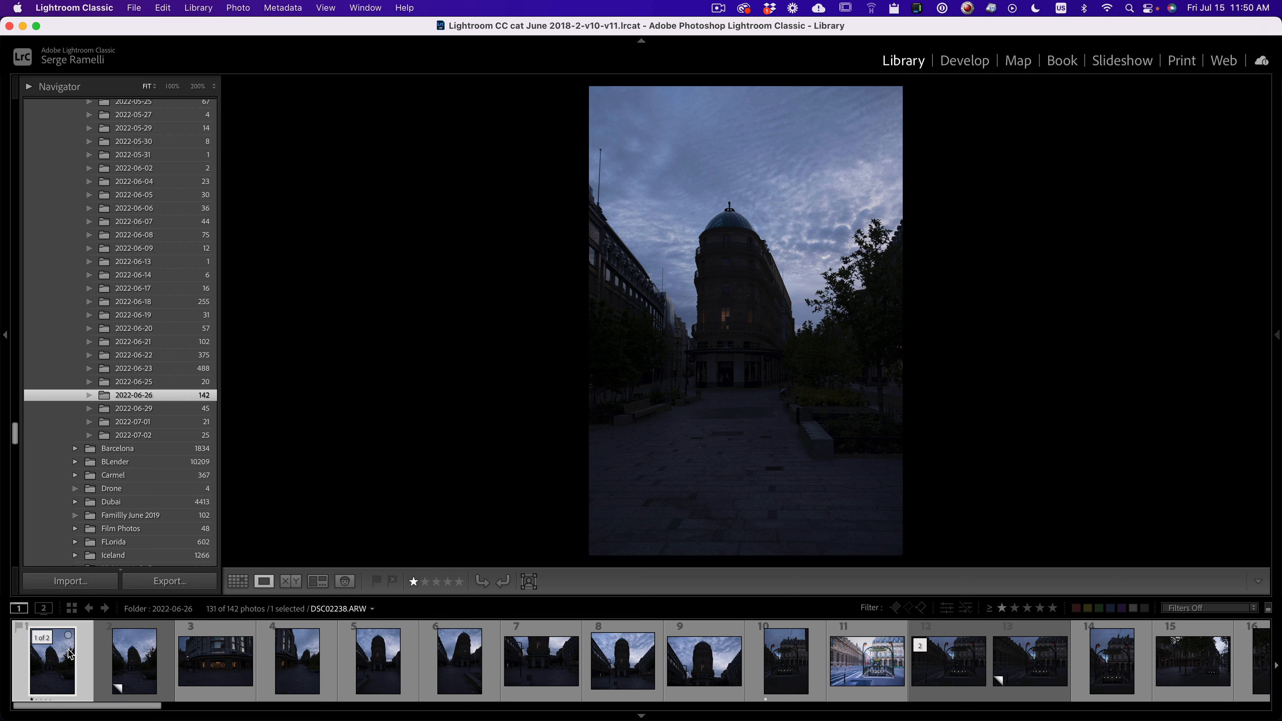
Step: Open the domed building photo in Develop, apply the BW Linear Circle Light preset and set Exposure to +0.50
left_click(966, 65)
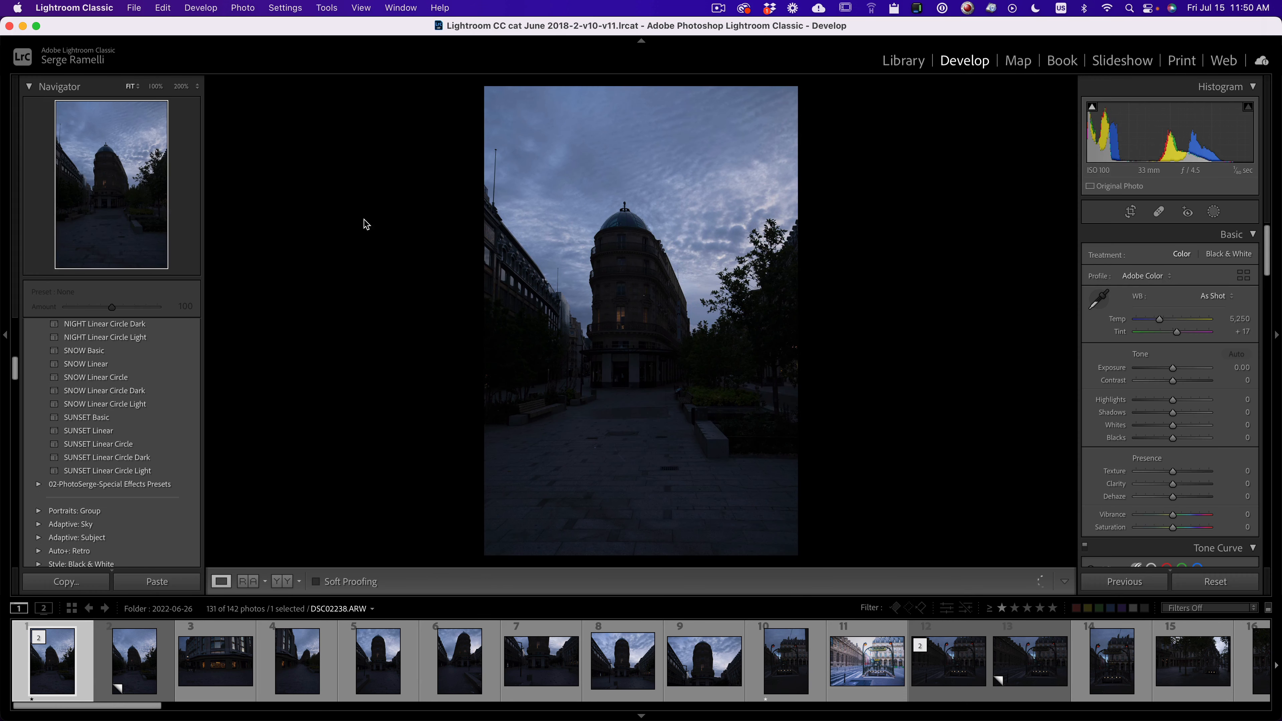
left_click_drag(14, 374, 18, 336)
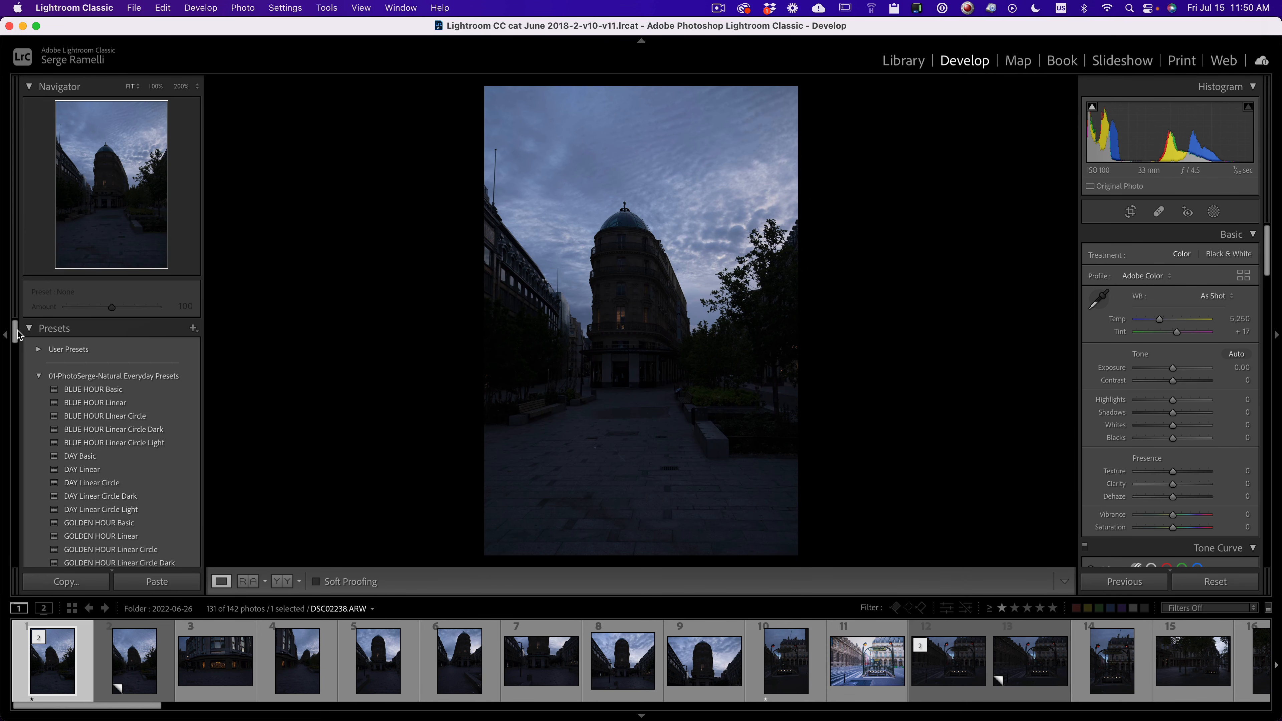
left_click(39, 376)
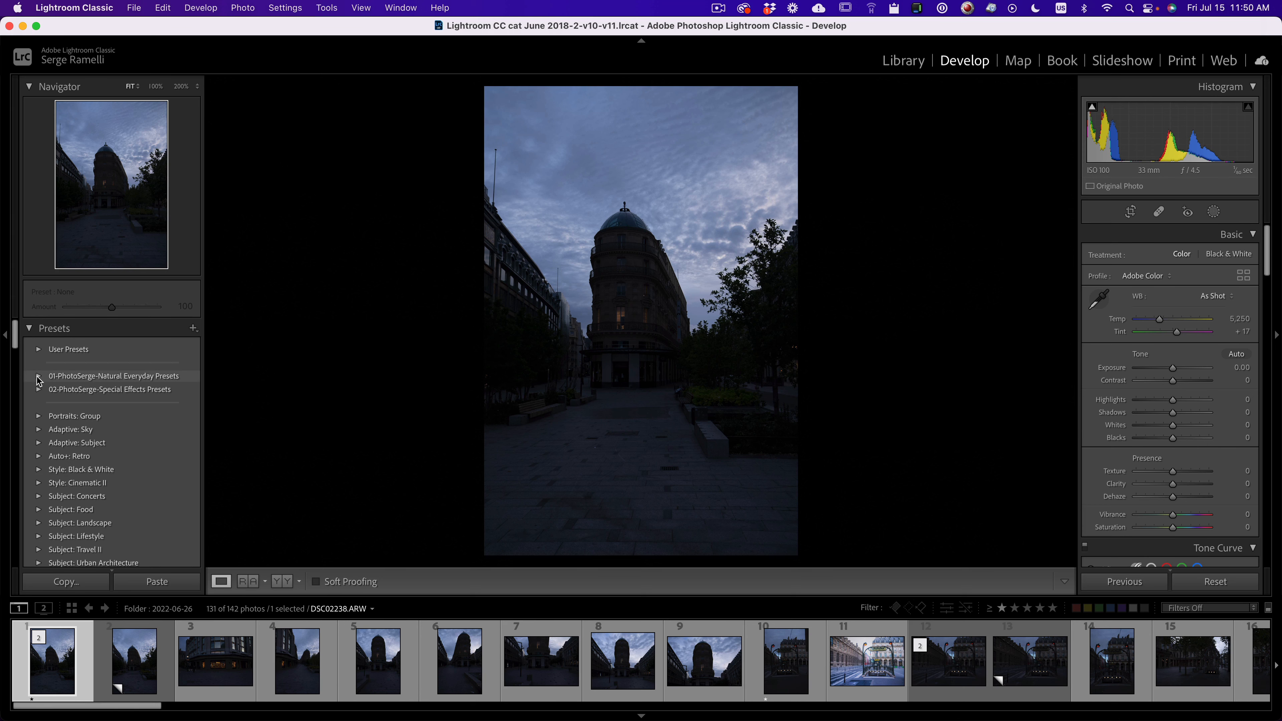
left_click(39, 389)
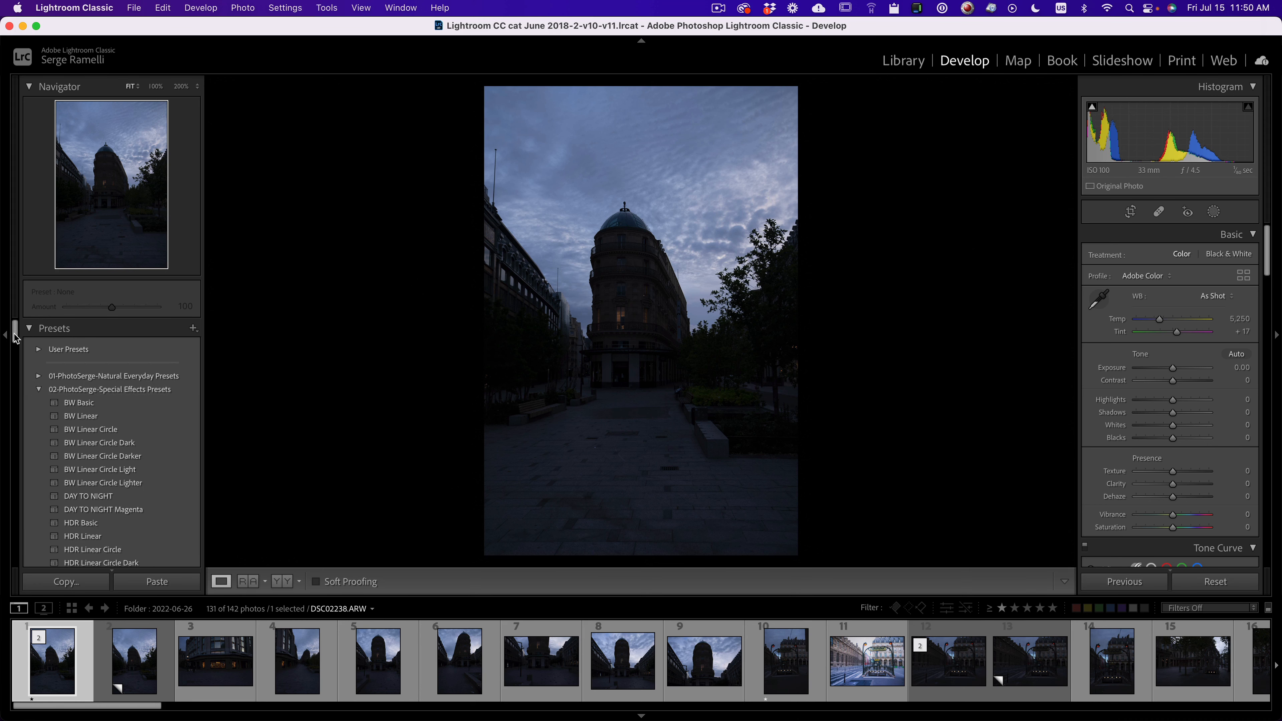
left_click_drag(14, 337, 15, 342)
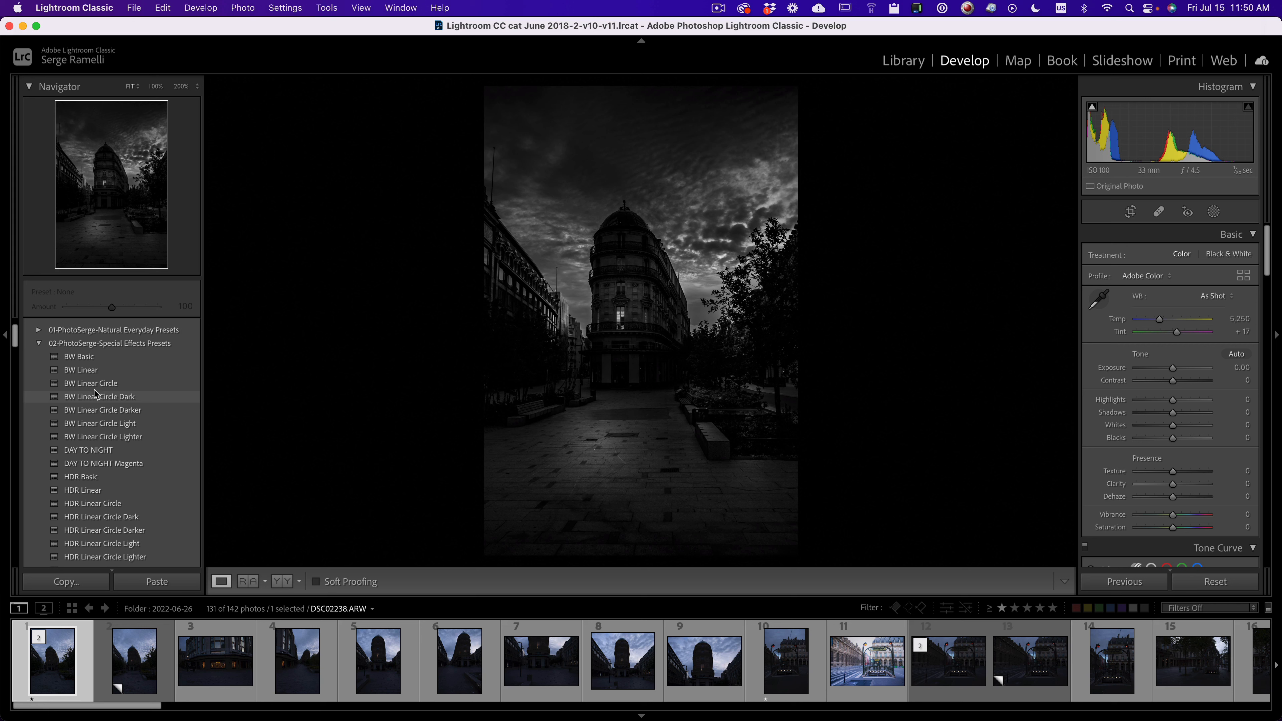
left_click(117, 424)
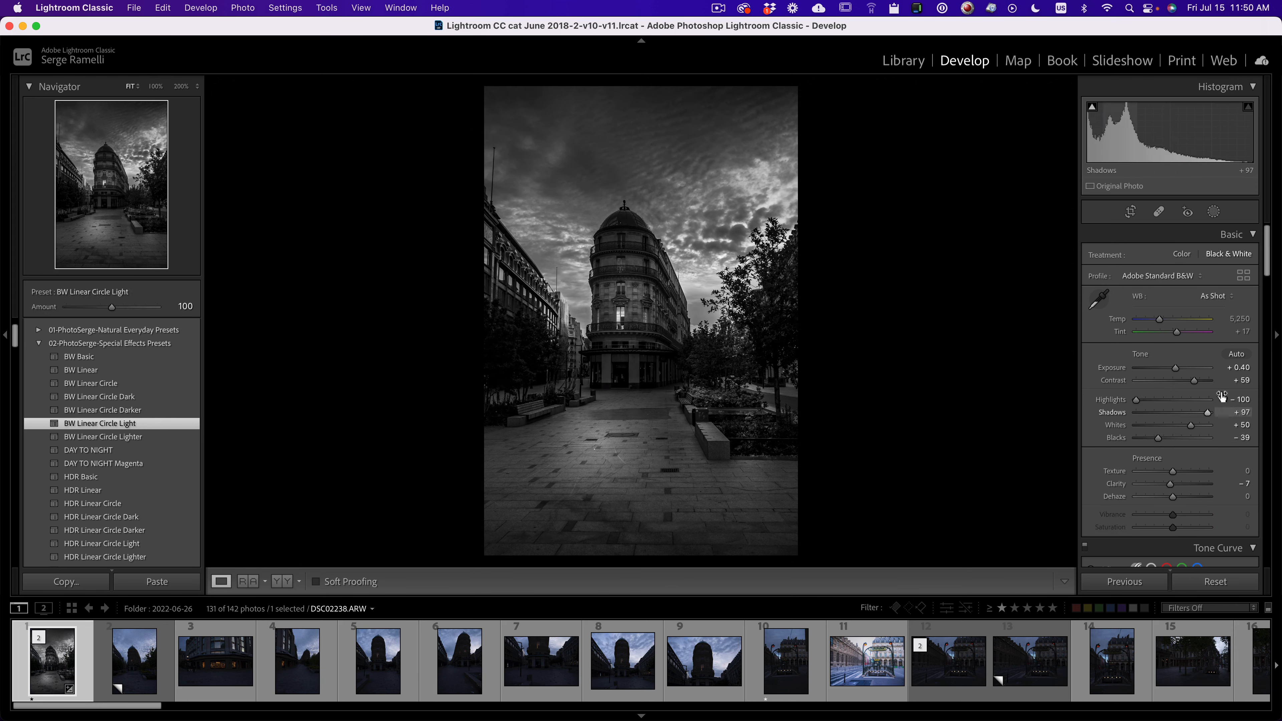
left_click_drag(1177, 373, 1178, 372)
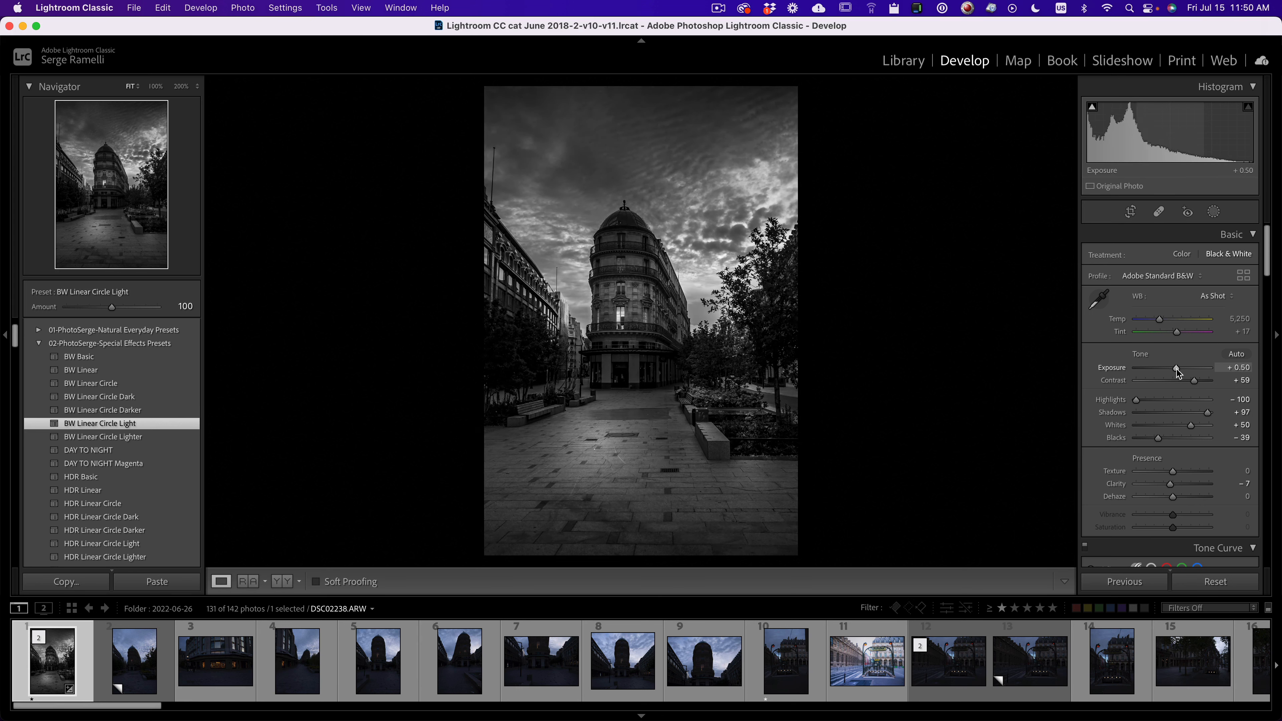
Step: Crop the building photo to the 4 x 5 / 8 x 10 aspect ratio
left_click(1137, 215)
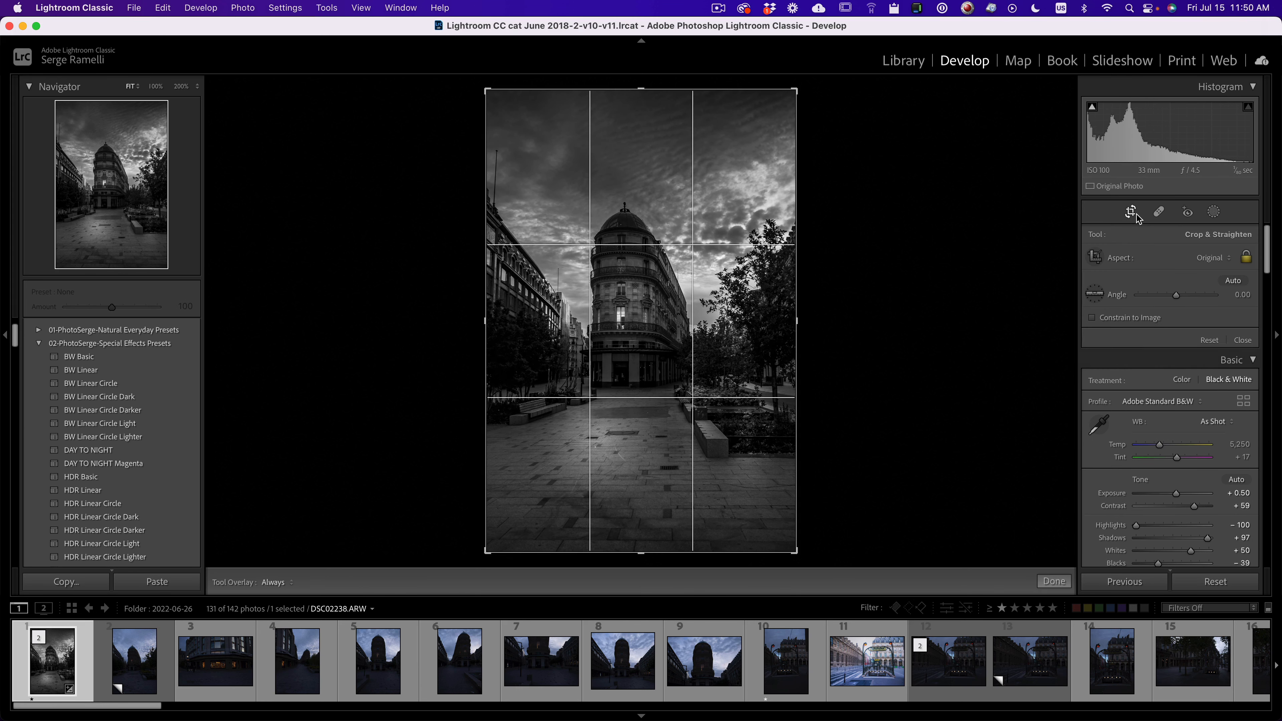
left_click(1207, 258)
left_click(1208, 310)
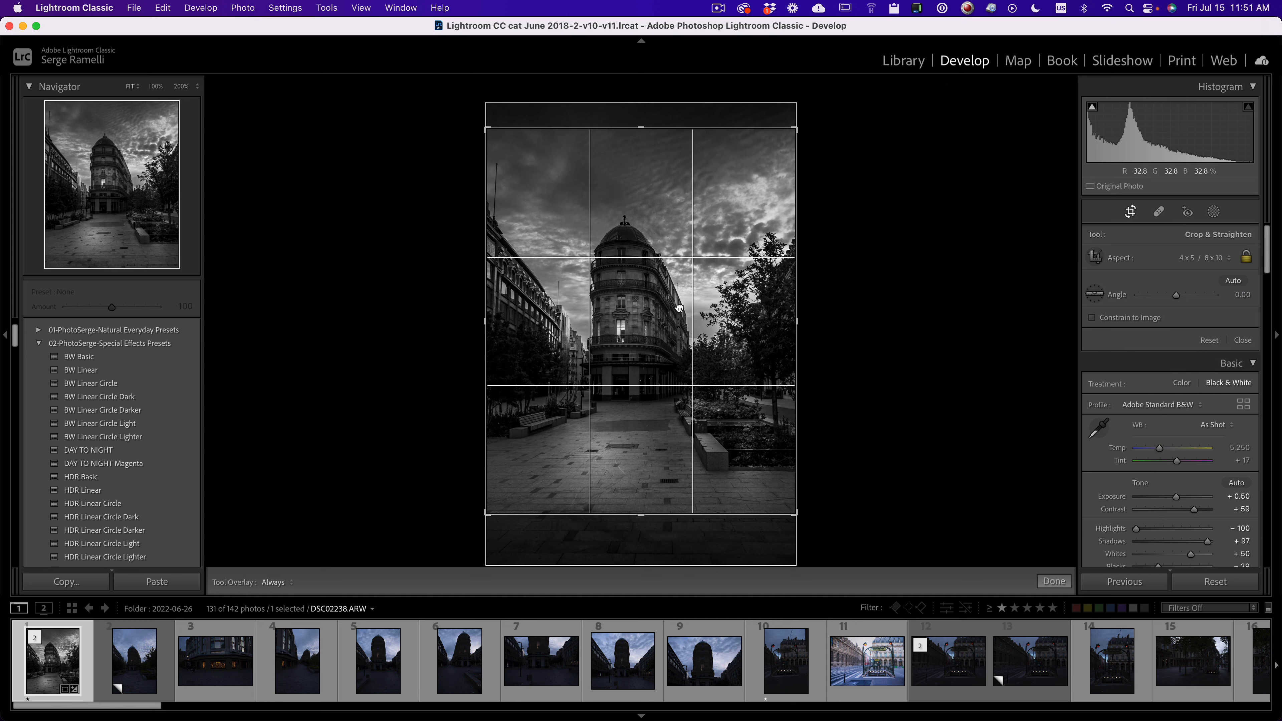
key("Return")
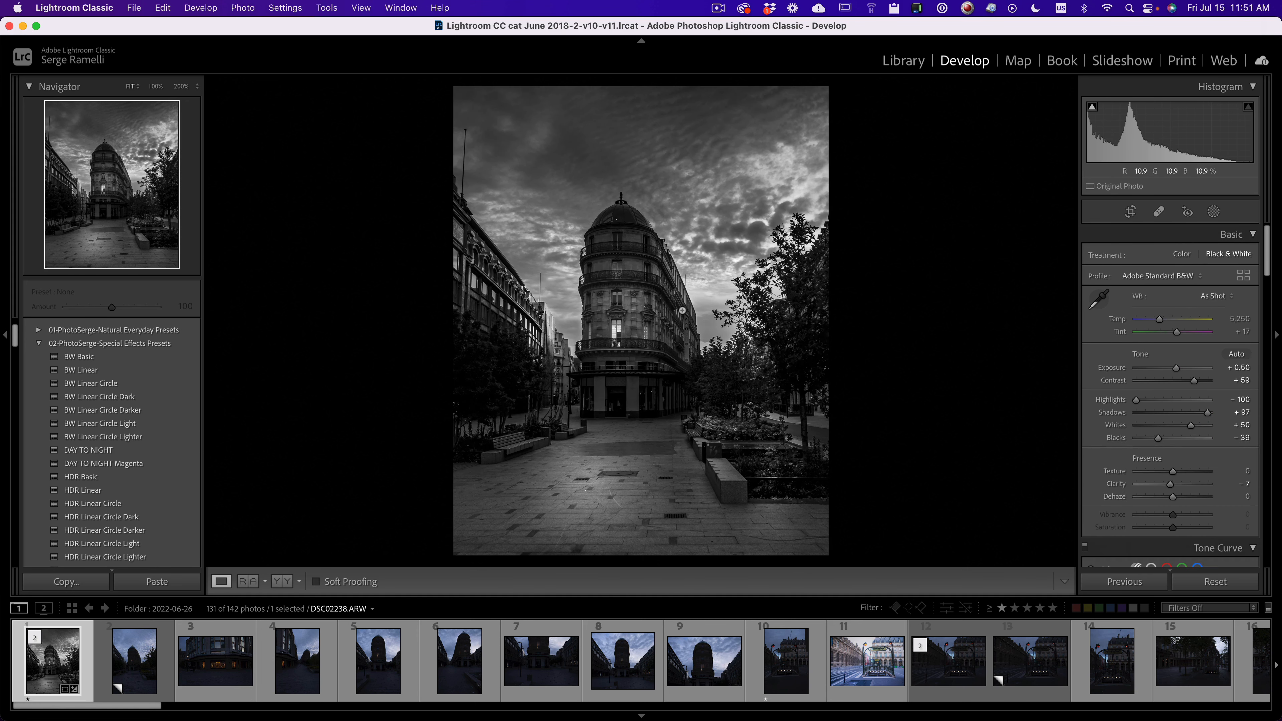
Step: Lower the sky gradient mask's Exposure to -1.45 and move the pavement's radial light mask onto the building facade
left_click(1213, 212)
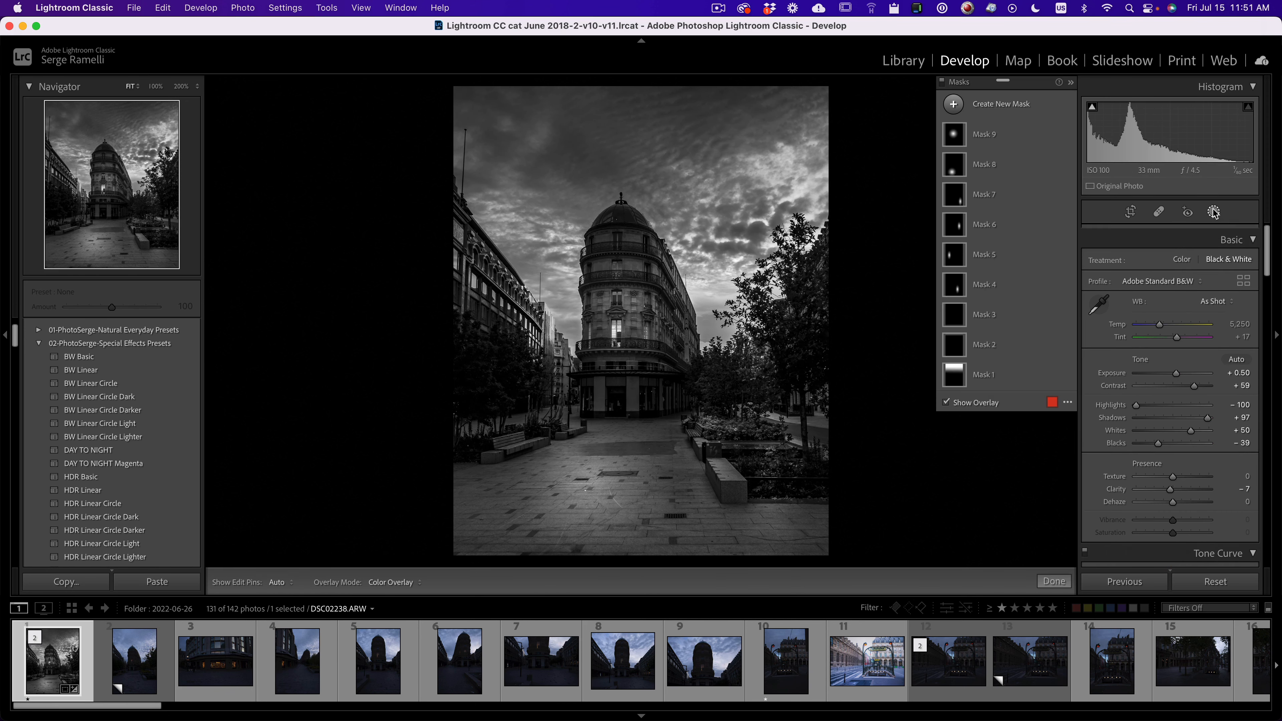
left_click(980, 373)
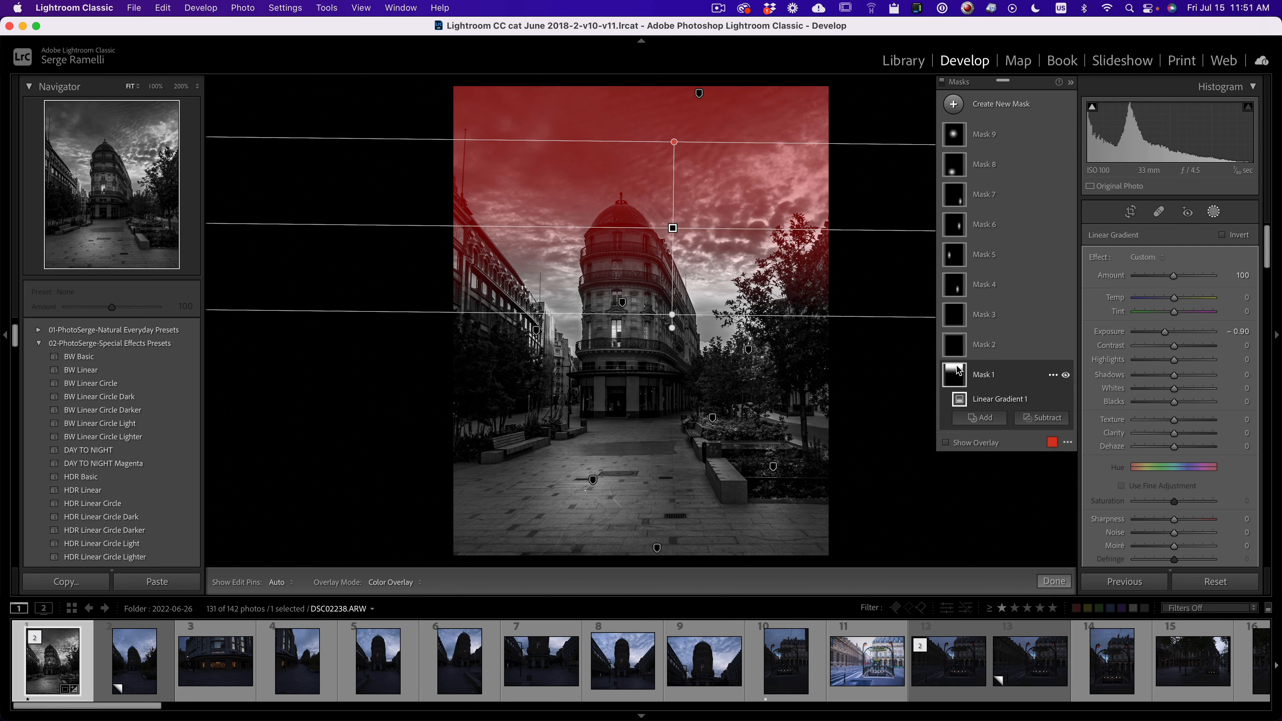
left_click_drag(1164, 331, 1159, 332)
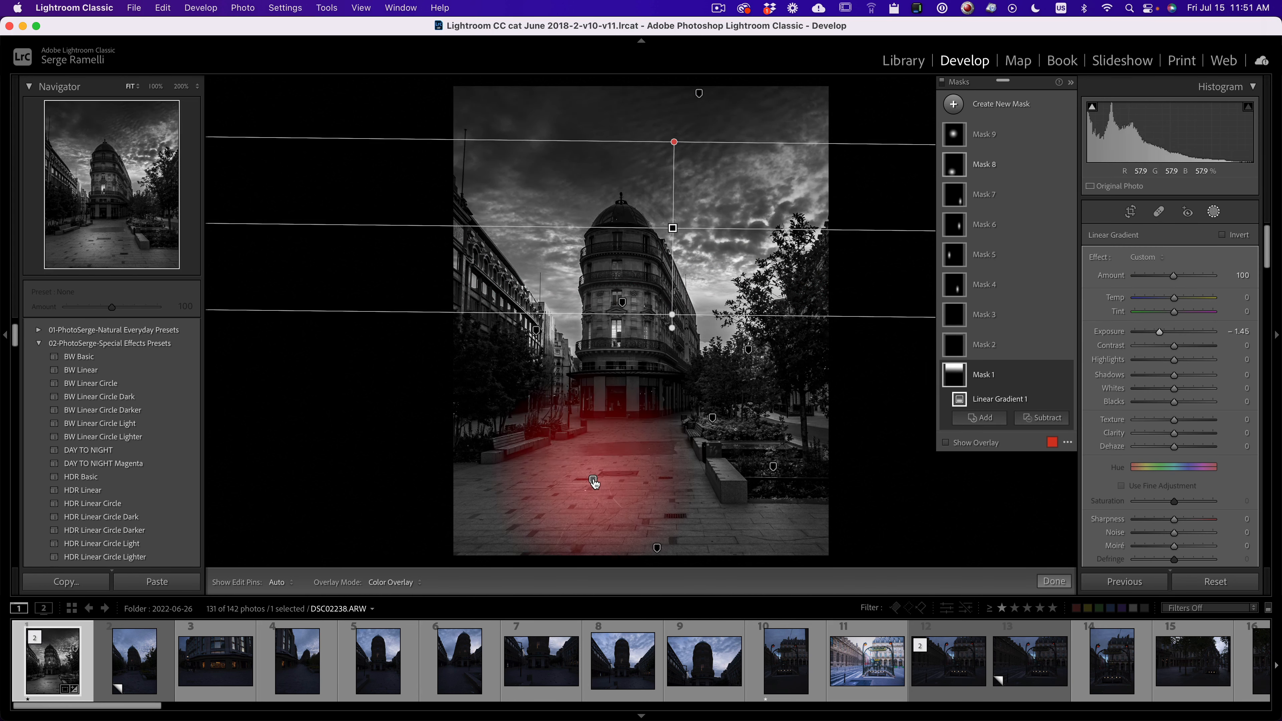
left_click(591, 481)
left_click_drag(591, 481, 629, 281)
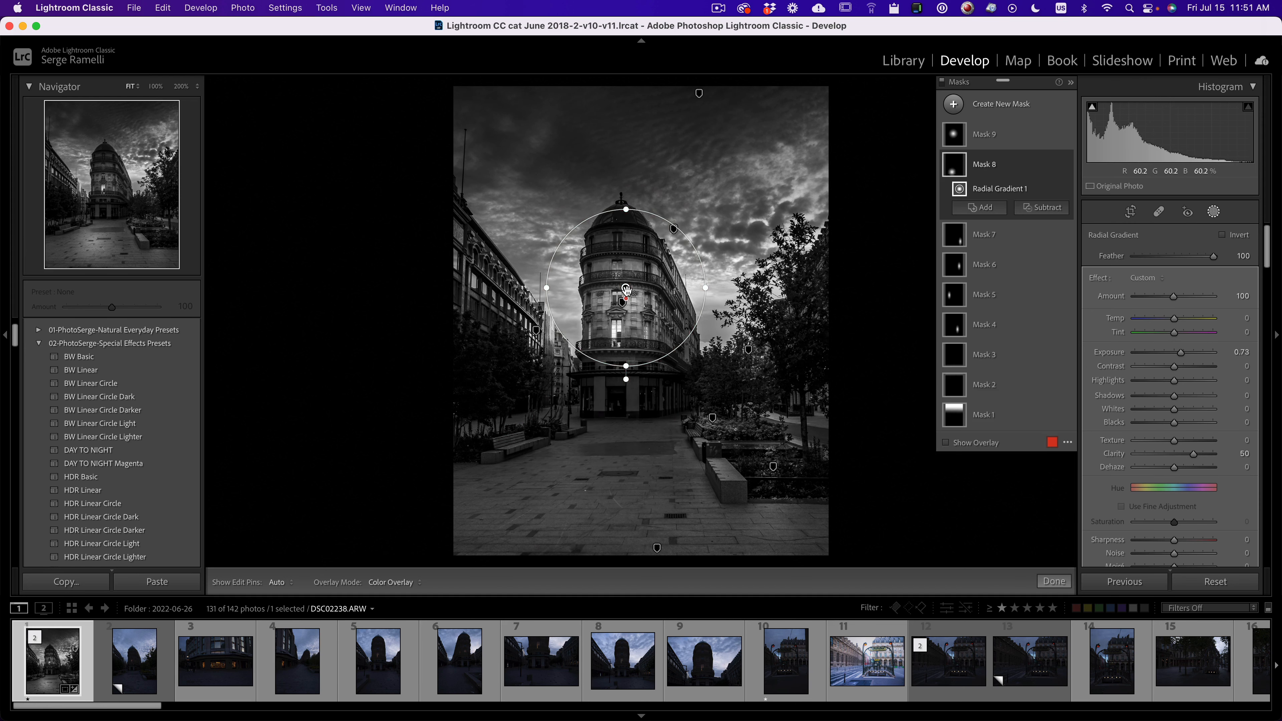
Step: Reposition and stretch the bottom linear gradient so it gradually darkens the pavement in the foreground
left_click(657, 549)
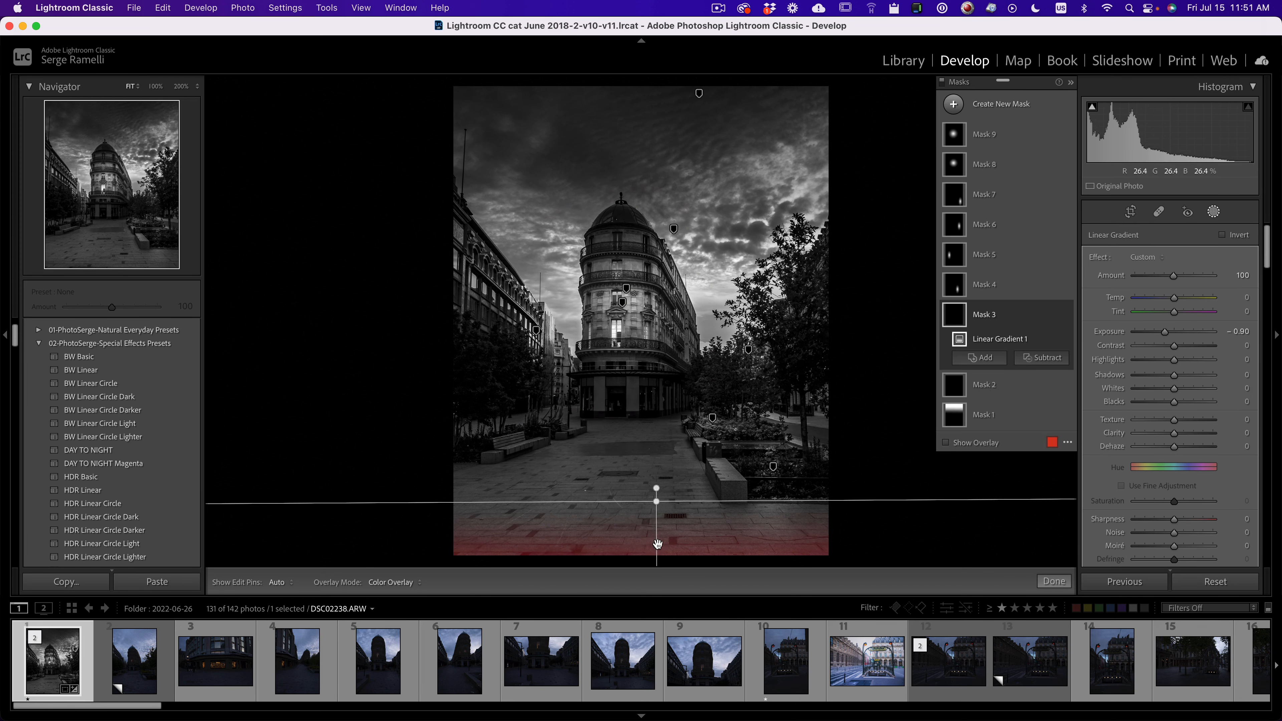
left_click_drag(658, 505, 659, 418)
left_click_drag(659, 530, 665, 465)
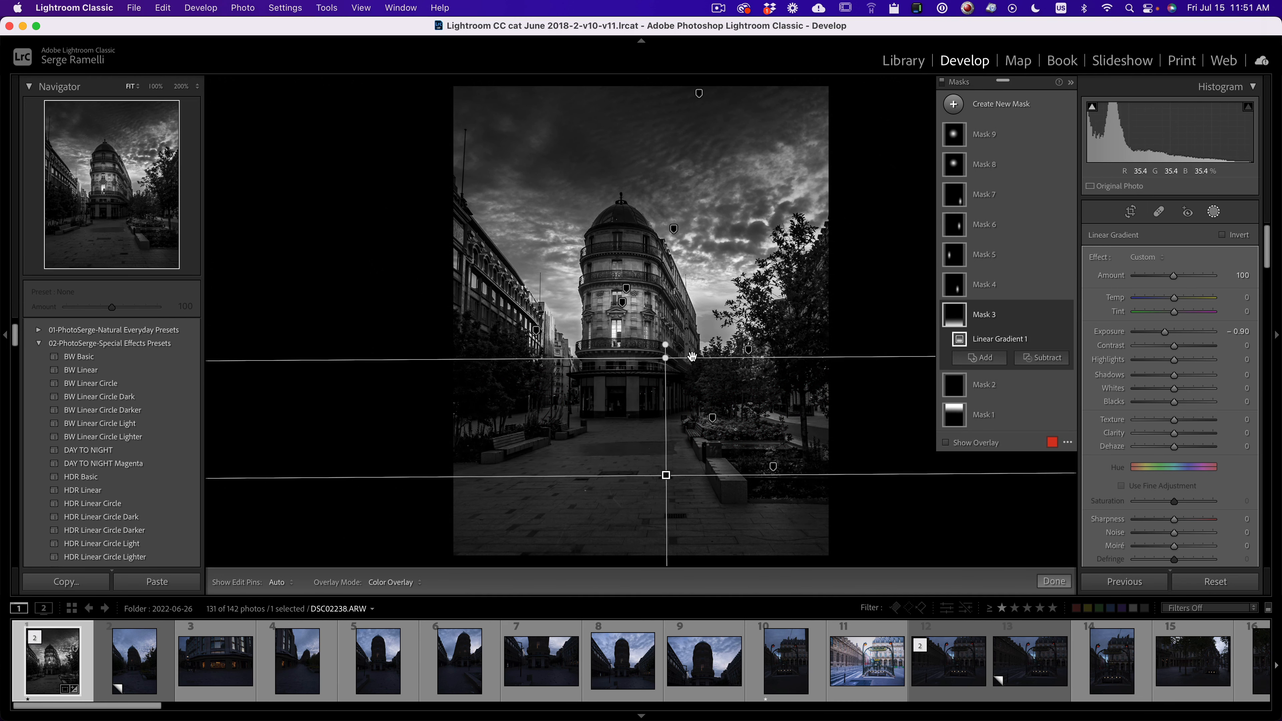
left_click_drag(666, 357, 658, 480)
left_click_drag(678, 429, 678, 292)
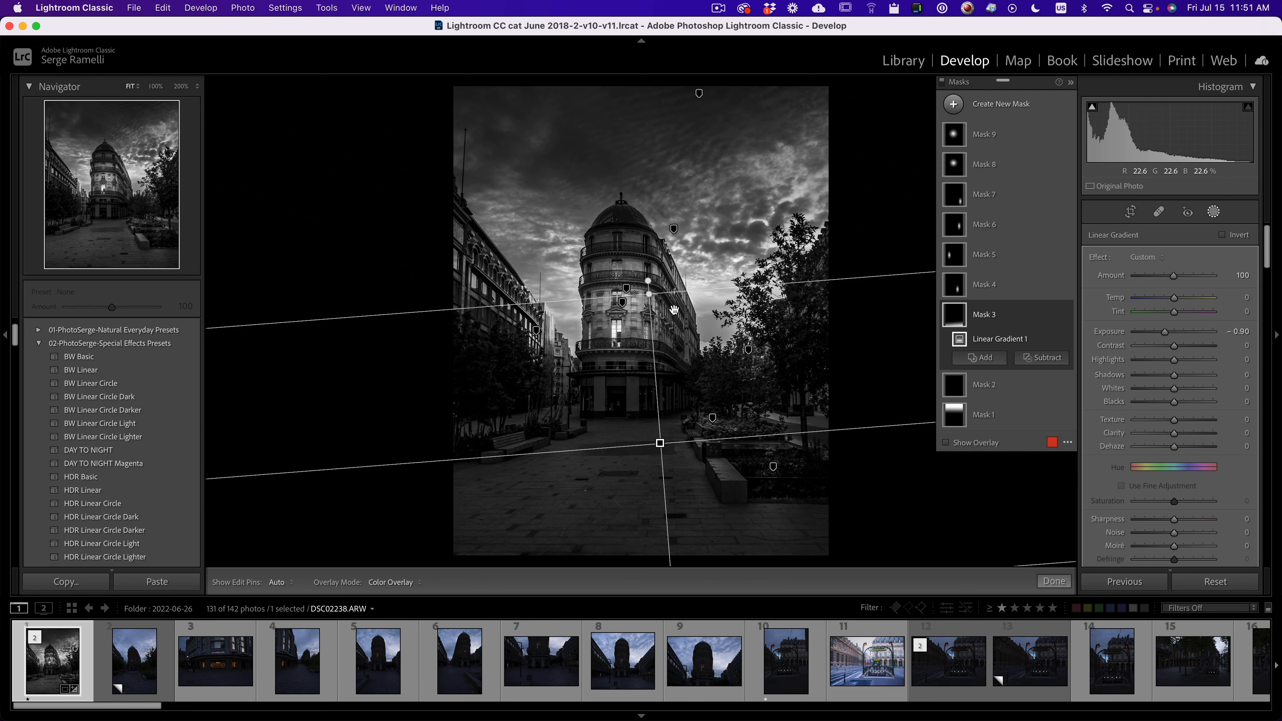
mouse_move(660, 443)
left_mouse_down()
mouse_move(658, 510)
mouse_move(658, 444)
mouse_move(664, 466)
left_mouse_up()
left_click_drag(653, 329, 666, 450)
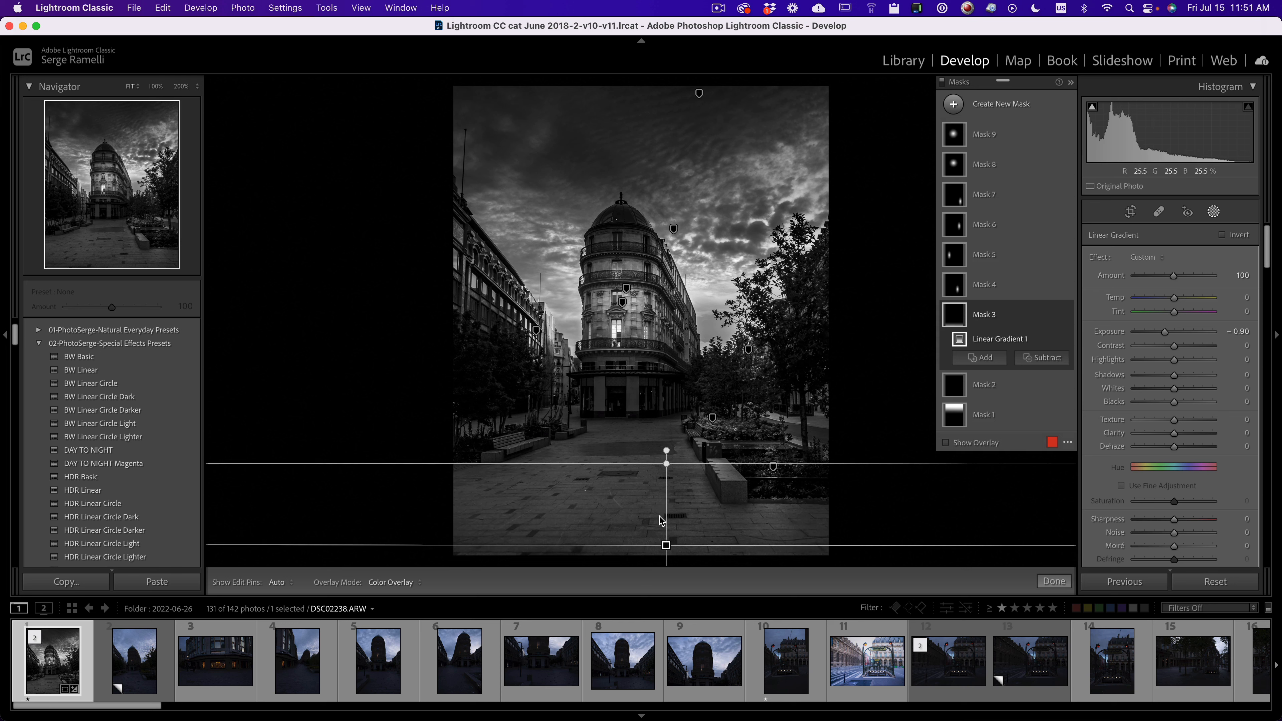
left_click_drag(663, 547, 664, 519)
Step: Move the radial light on the trees to the base of the domed building and the other onto the neighbouring facade
left_click(748, 349)
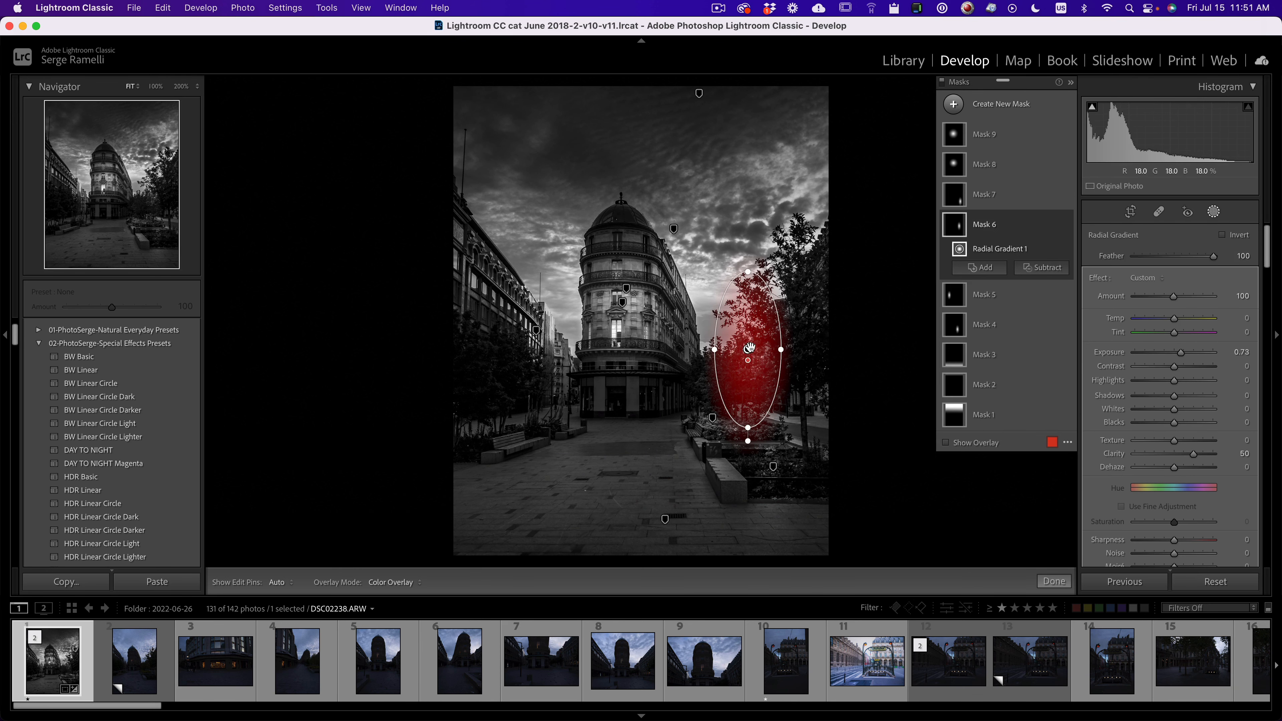
left_click_drag(749, 348, 675, 403)
left_click(535, 328)
left_click_drag(535, 328, 494, 356)
Step: Shift the sky's linear gradient slightly upward above the dome and finish masking
left_click(674, 227)
left_click_drag(674, 228, 679, 181)
left_click(1055, 582)
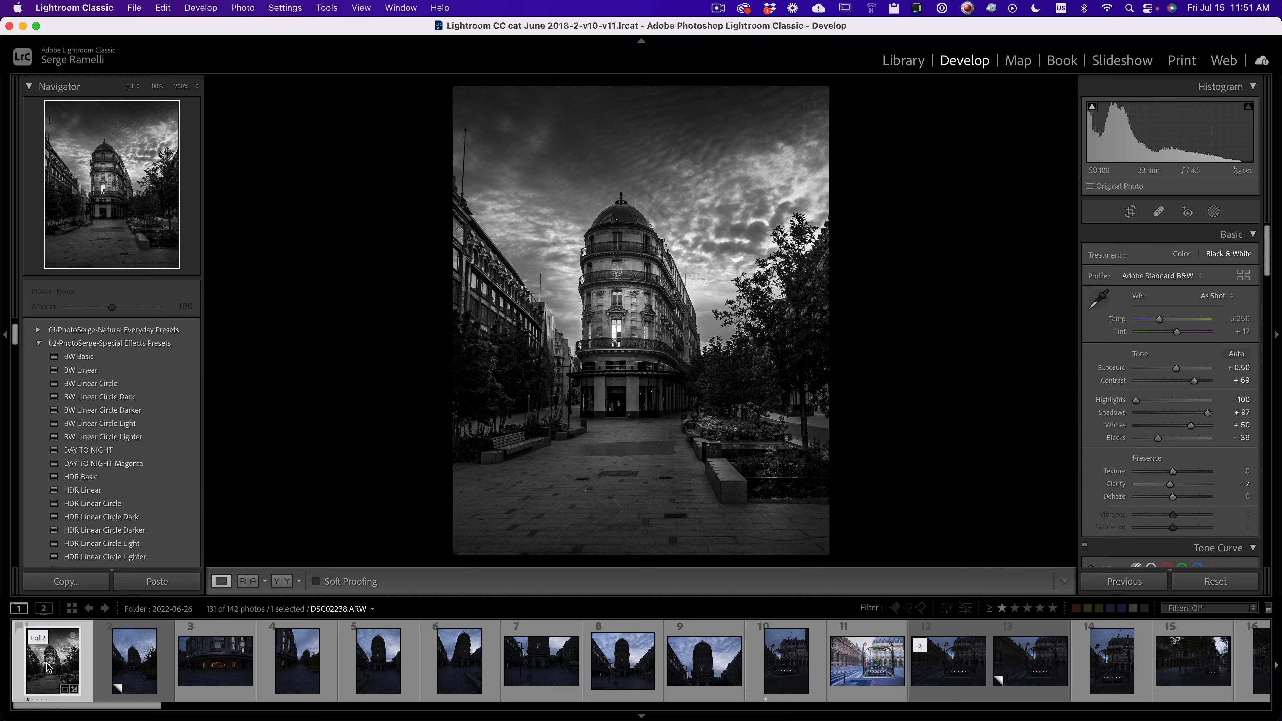
Step: Rate the building photo three stars and filter the folder to photos rated one star or higher
key("3")
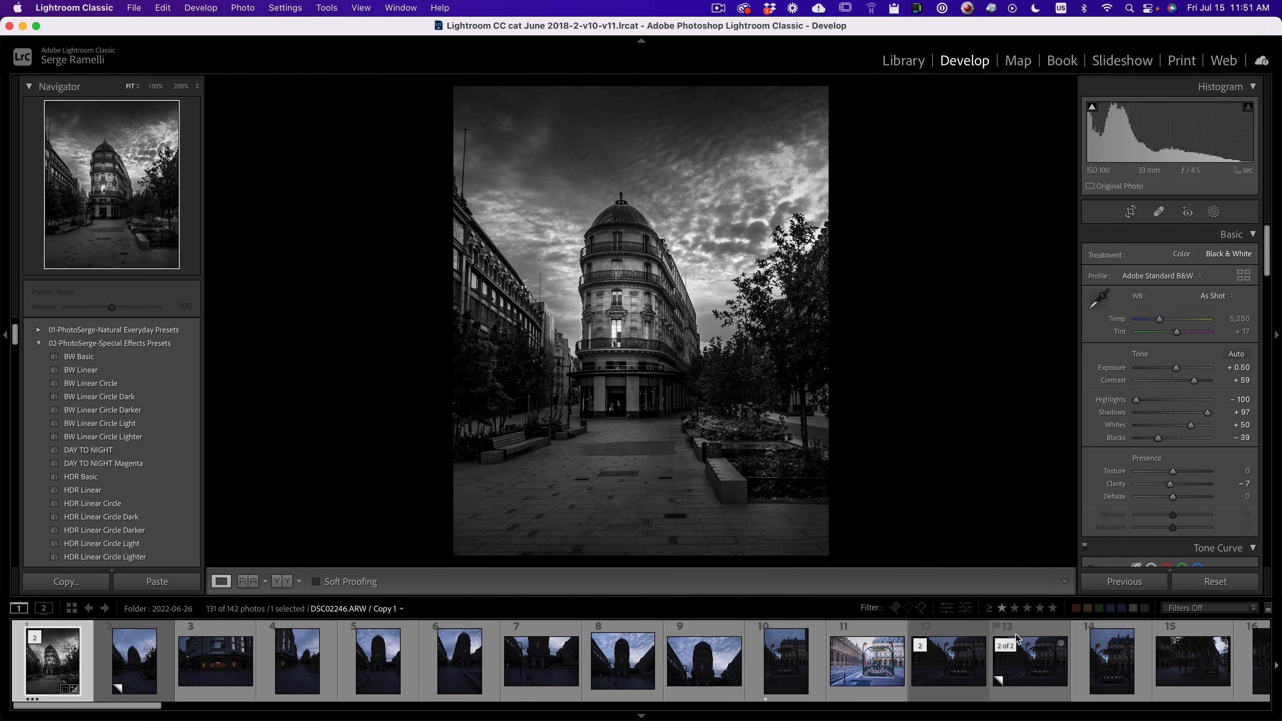
left_click(1002, 608)
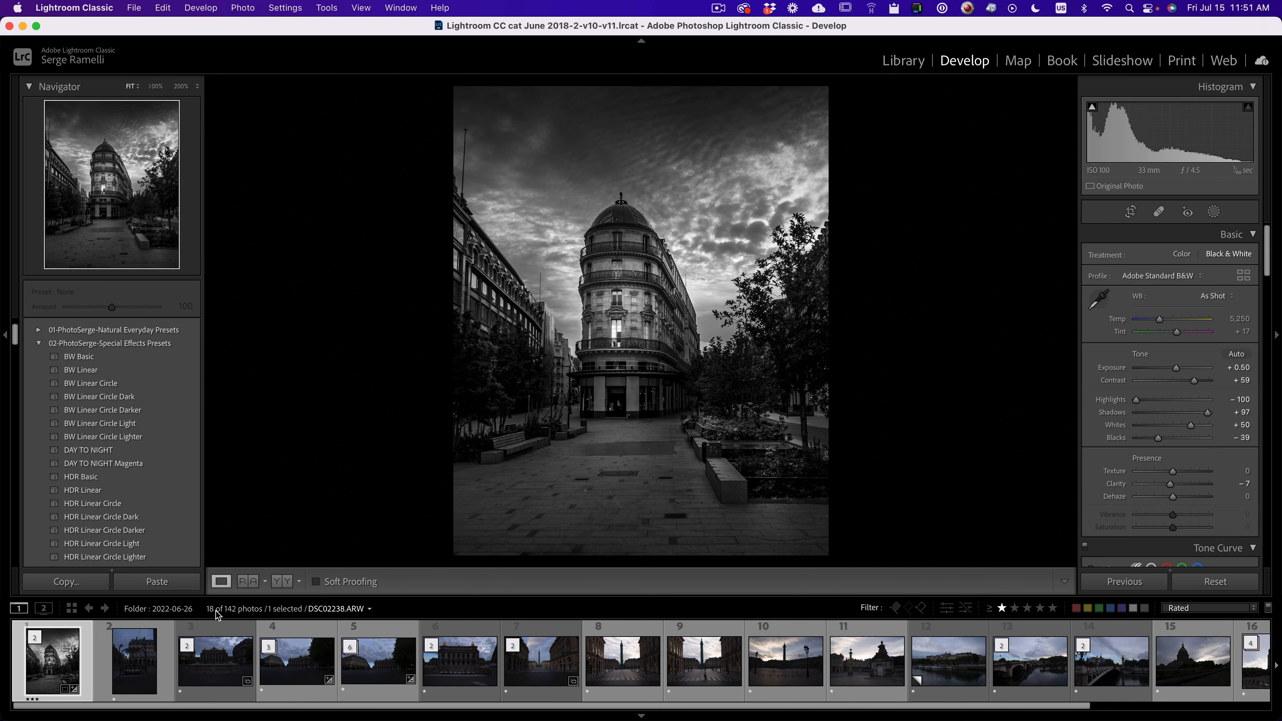
Step: Apply the BLUE HOUR Linear Circle Light preset to the Metropolitain entrance photo, with Exposure +1.10 and Contrast +33
left_click(142, 654)
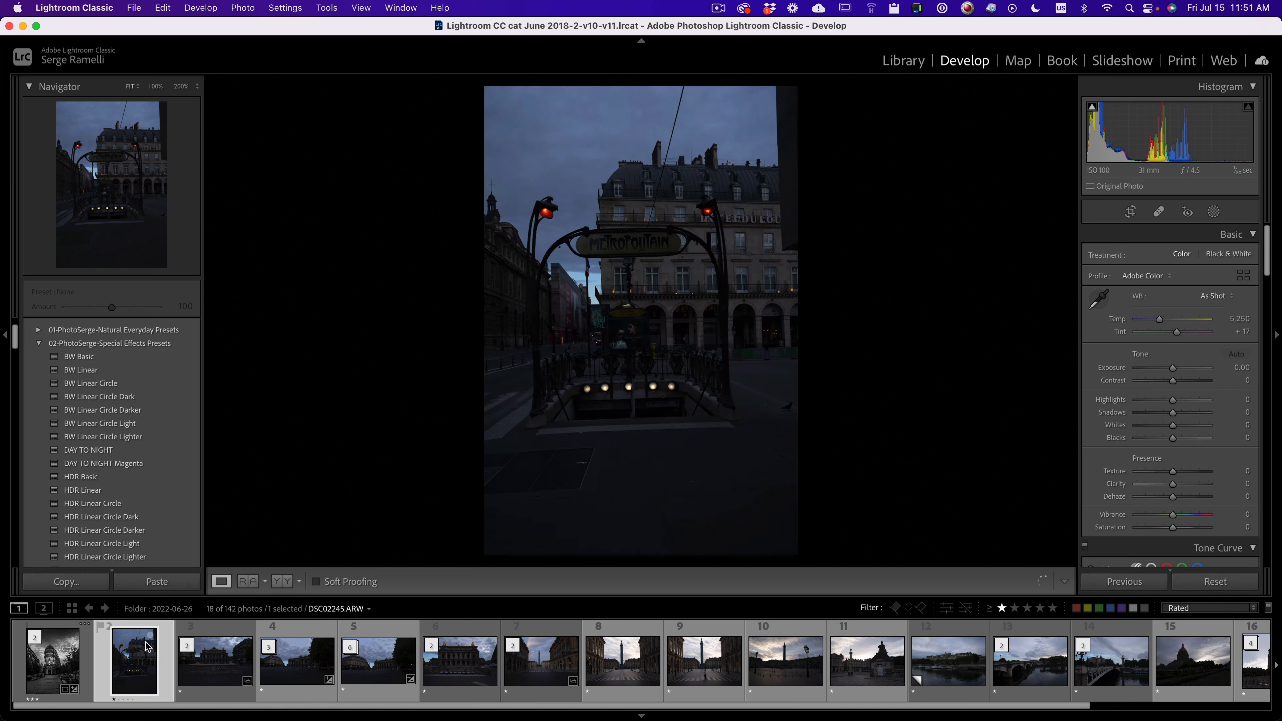
left_click(39, 333)
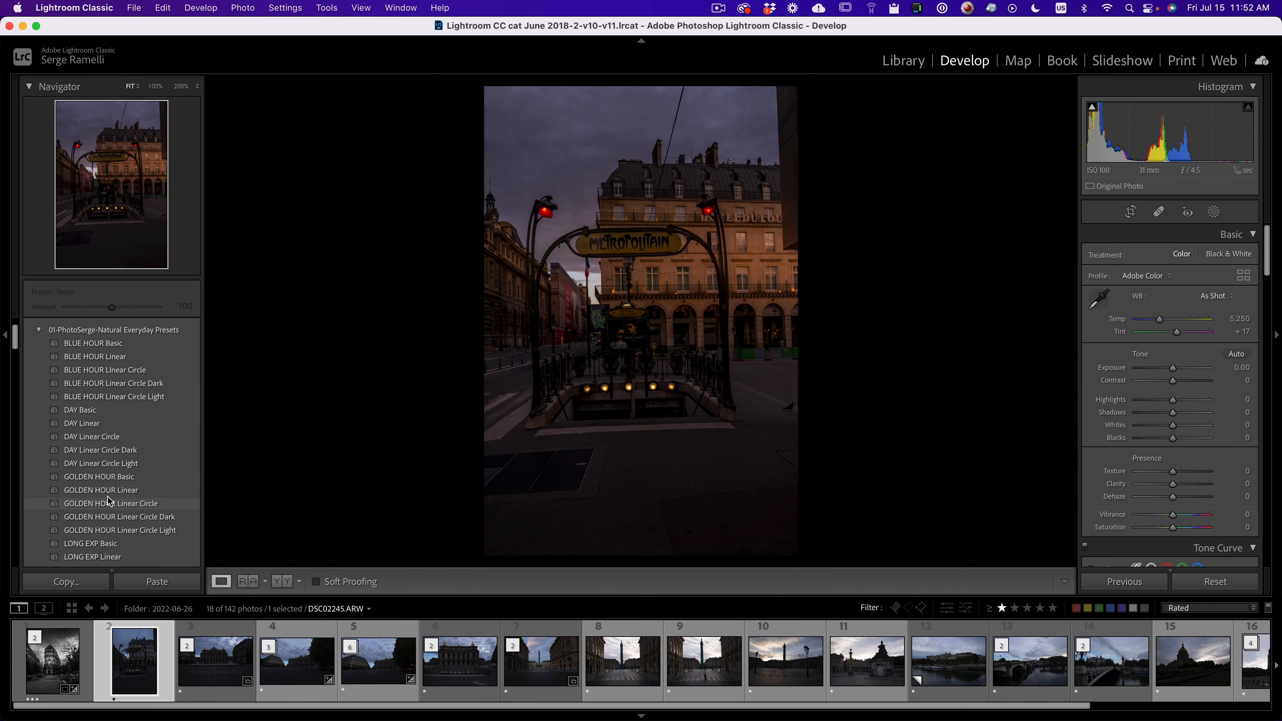
left_click(115, 397)
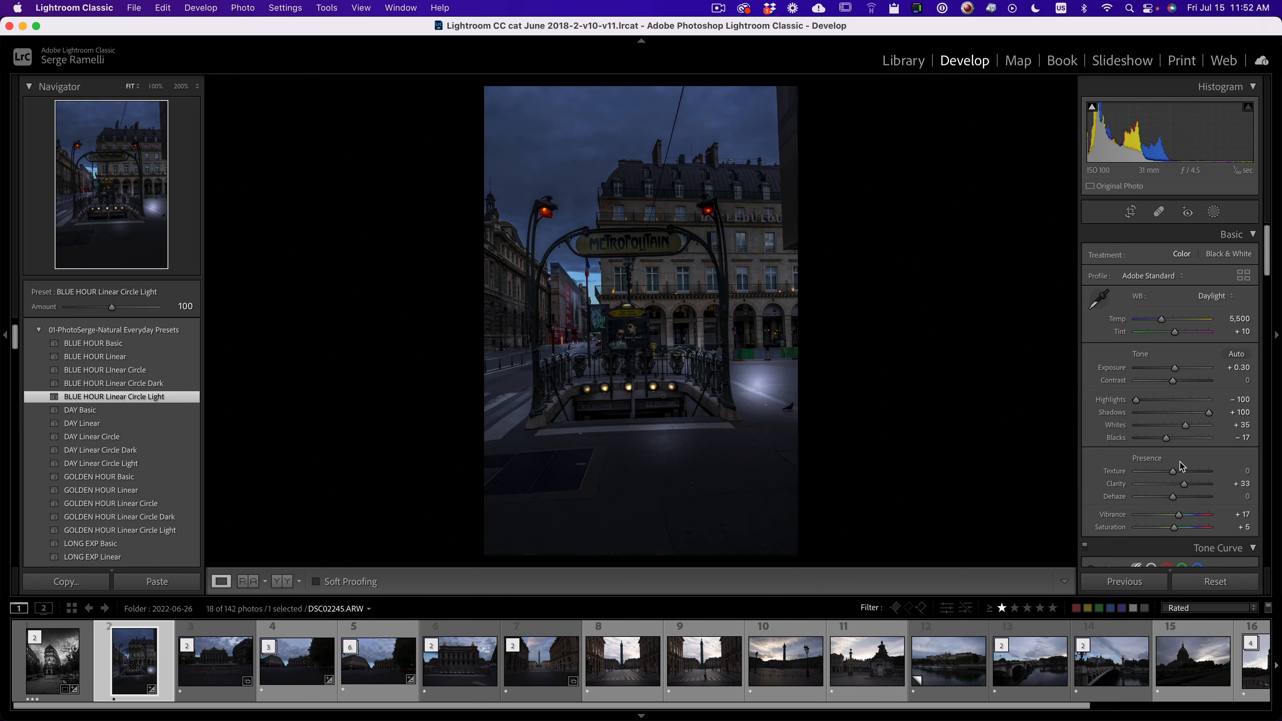
left_click_drag(1173, 380, 1181, 367)
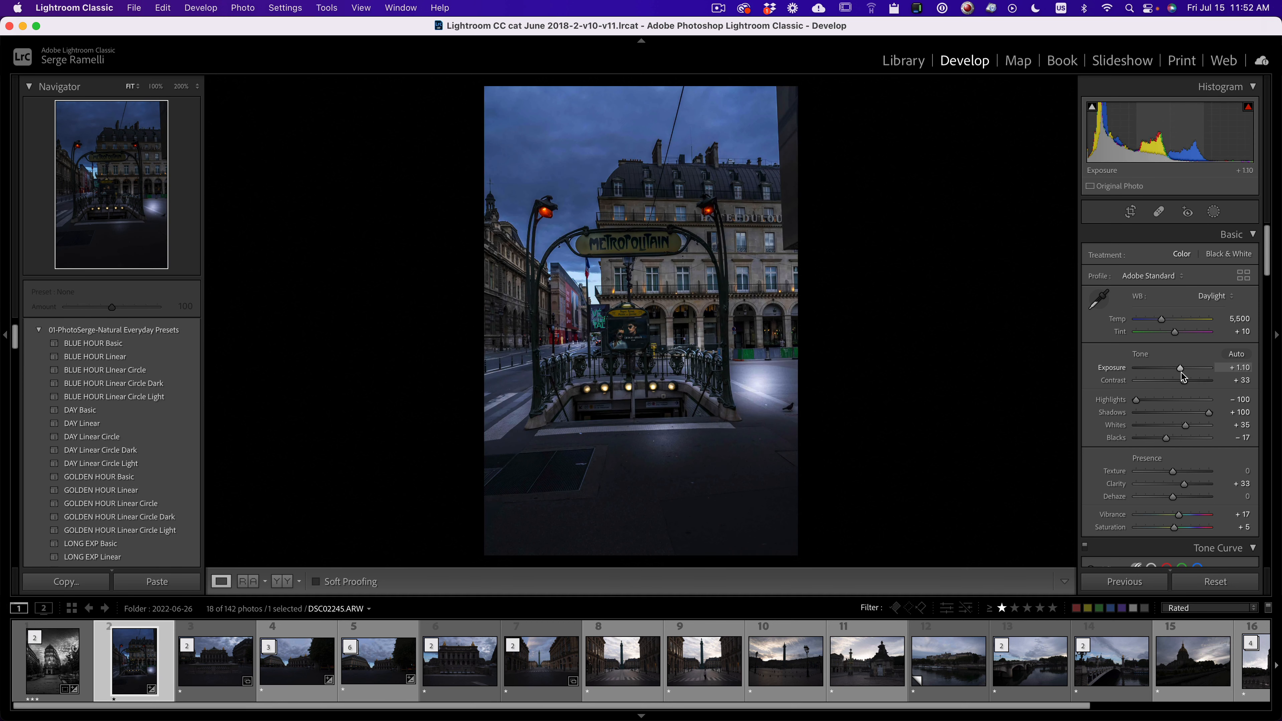
Step: Move a radial light mask from the pavement beside the stairs to below the Metropolitain sign, with Exposure at 0.54
left_click(1214, 213)
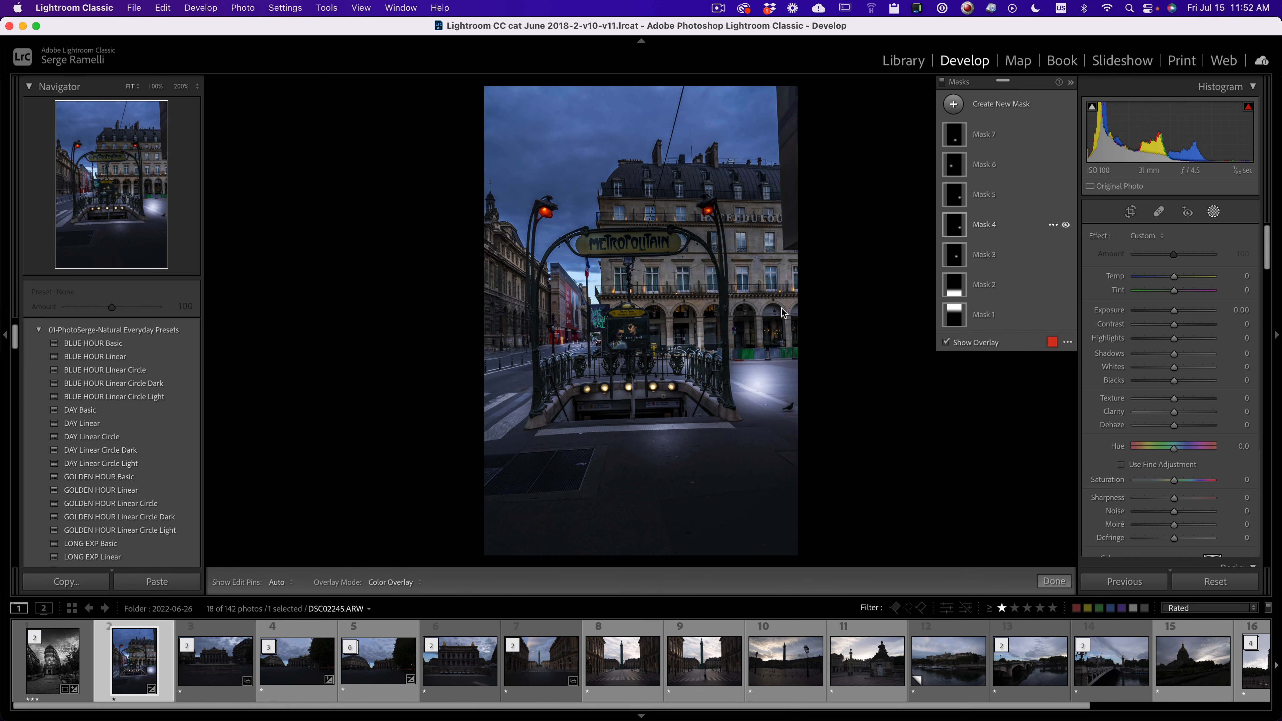
left_click(757, 384)
left_click_drag(750, 372, 549, 210)
left_click_drag(648, 230, 634, 295)
left_click_drag(1188, 360, 1181, 359)
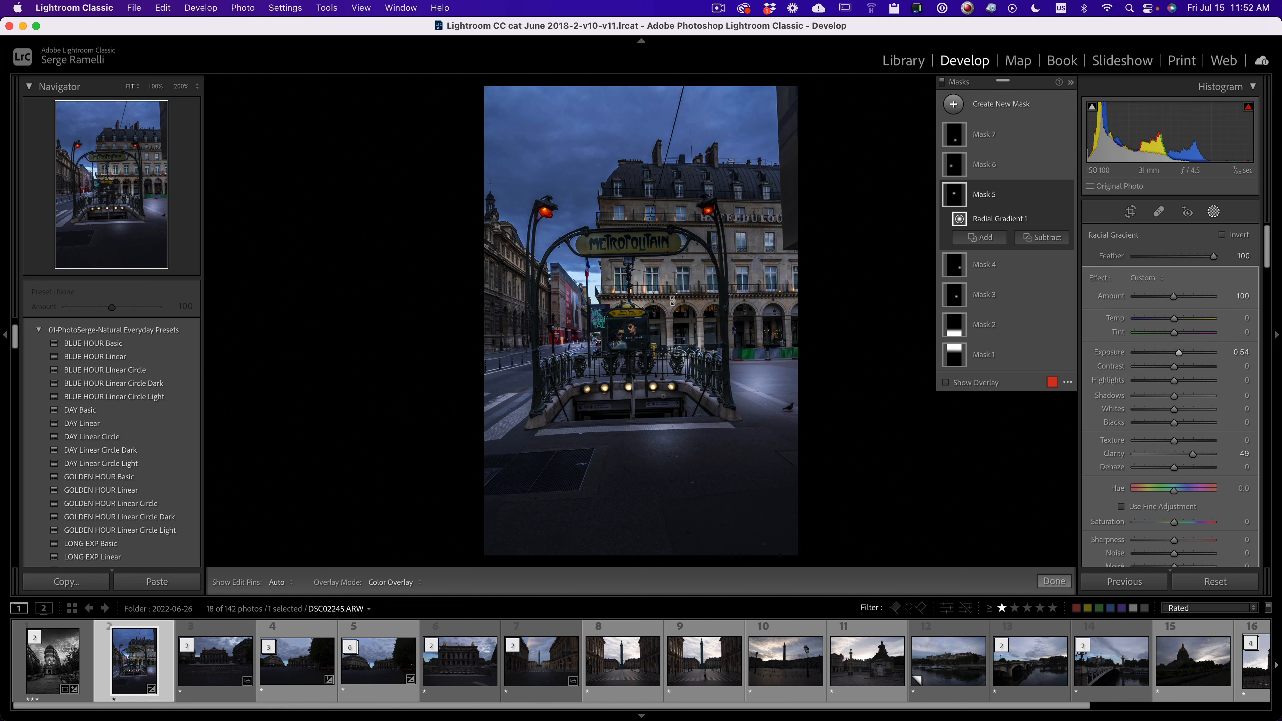
Step: Enlarge the radial light mask into a wide ellipse and centre it on the Metropolitain sign
left_click_drag(670, 293, 719, 292)
left_click_drag(634, 265, 634, 247)
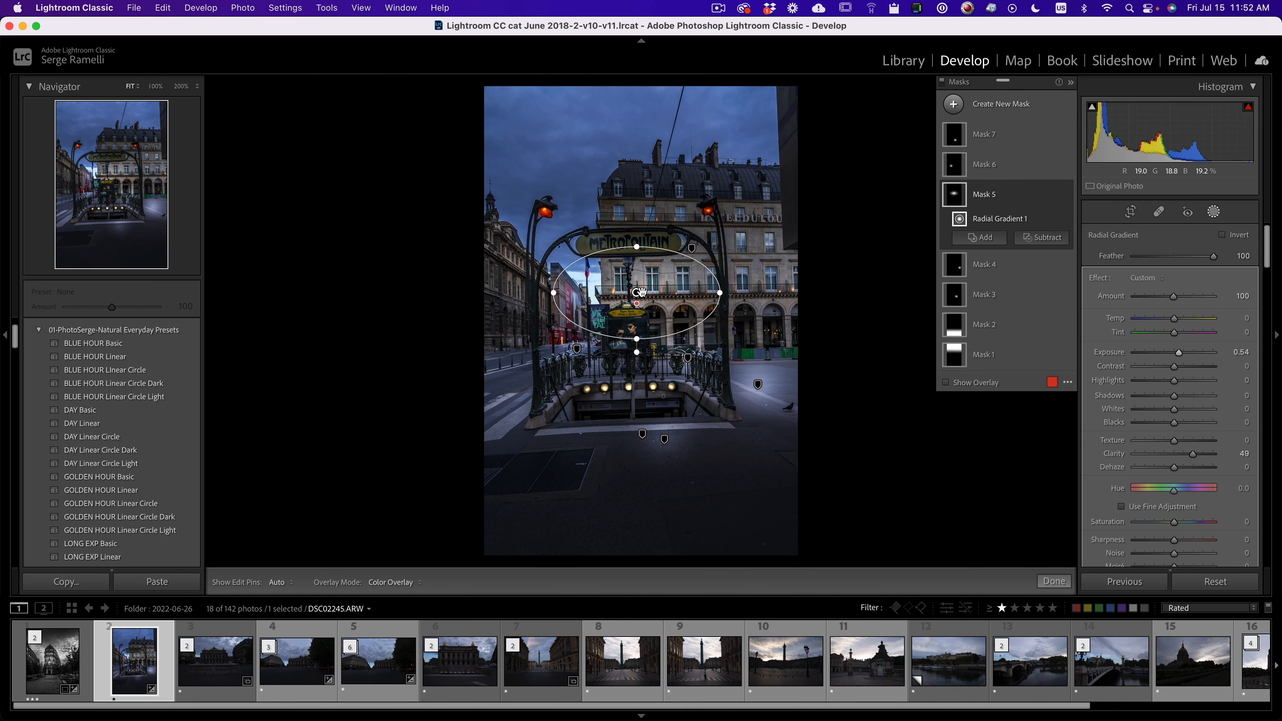
left_click_drag(636, 292, 635, 235)
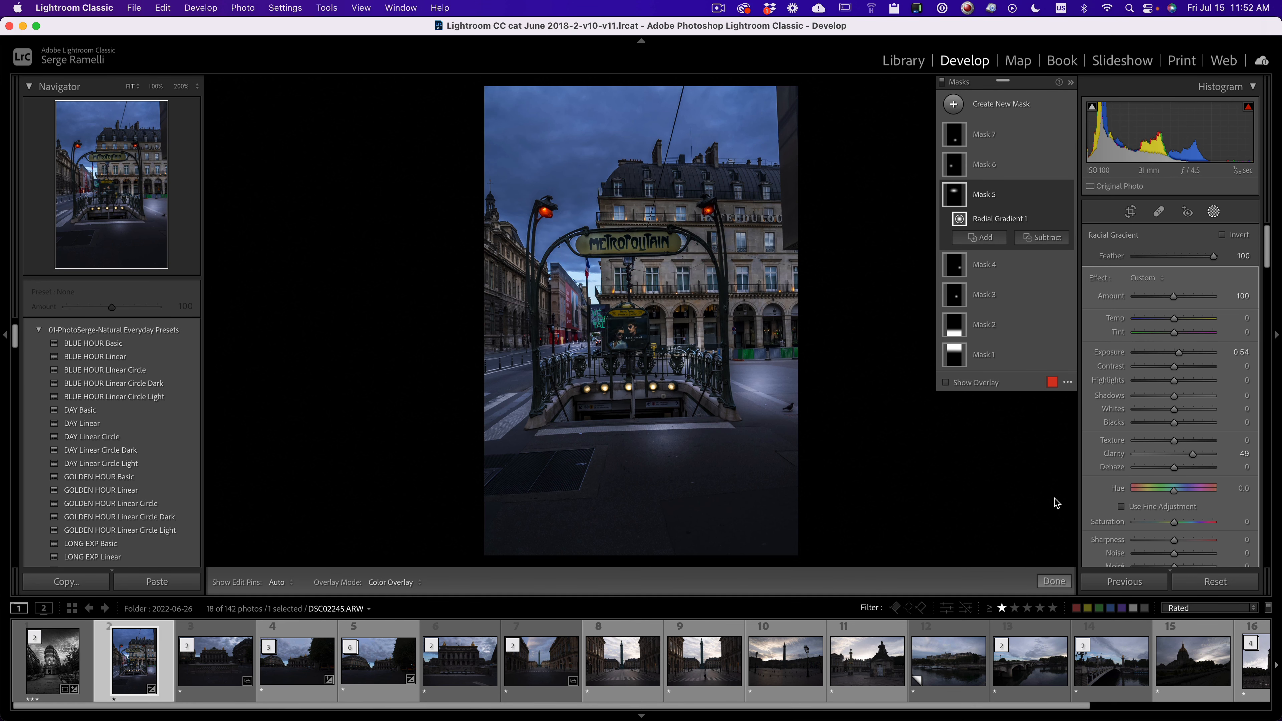
Step: Move the pavement's radial light onto the stair lamps, shift the foreground gradient down and finish masking
left_click(665, 438)
left_click_drag(664, 439, 584, 388)
left_click(643, 436)
left_click_drag(643, 436, 647, 502)
left_click(1066, 584)
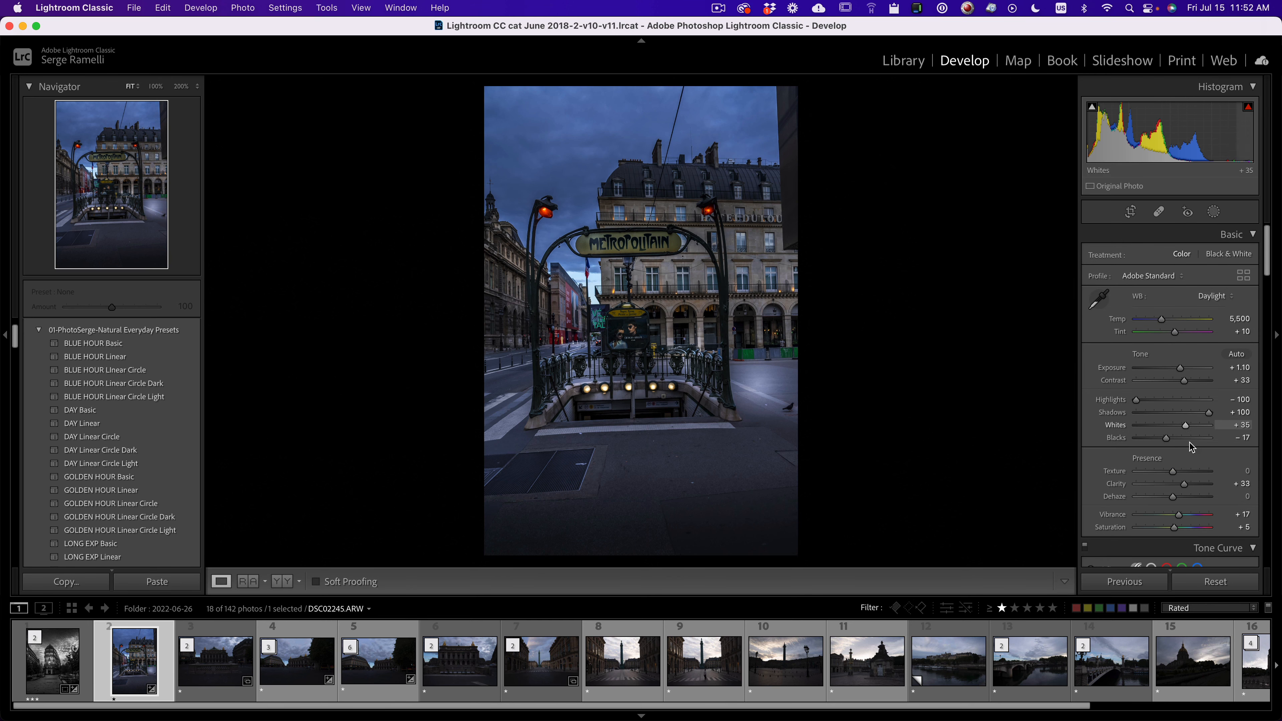
Step: Straighten the Metropolitain photo's perspective with the Auto Upright transform
scroll(1195, 479, "down", 15)
scroll(1195, 479, "down", 5)
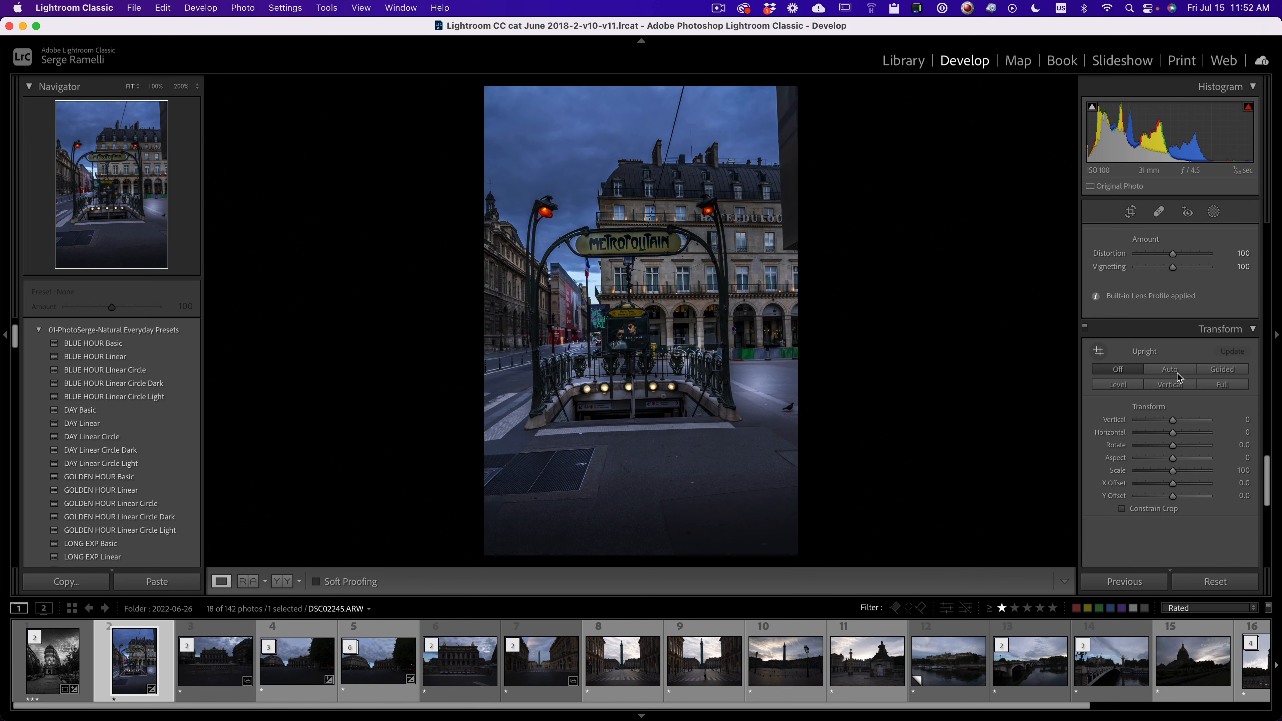
left_click(1169, 369)
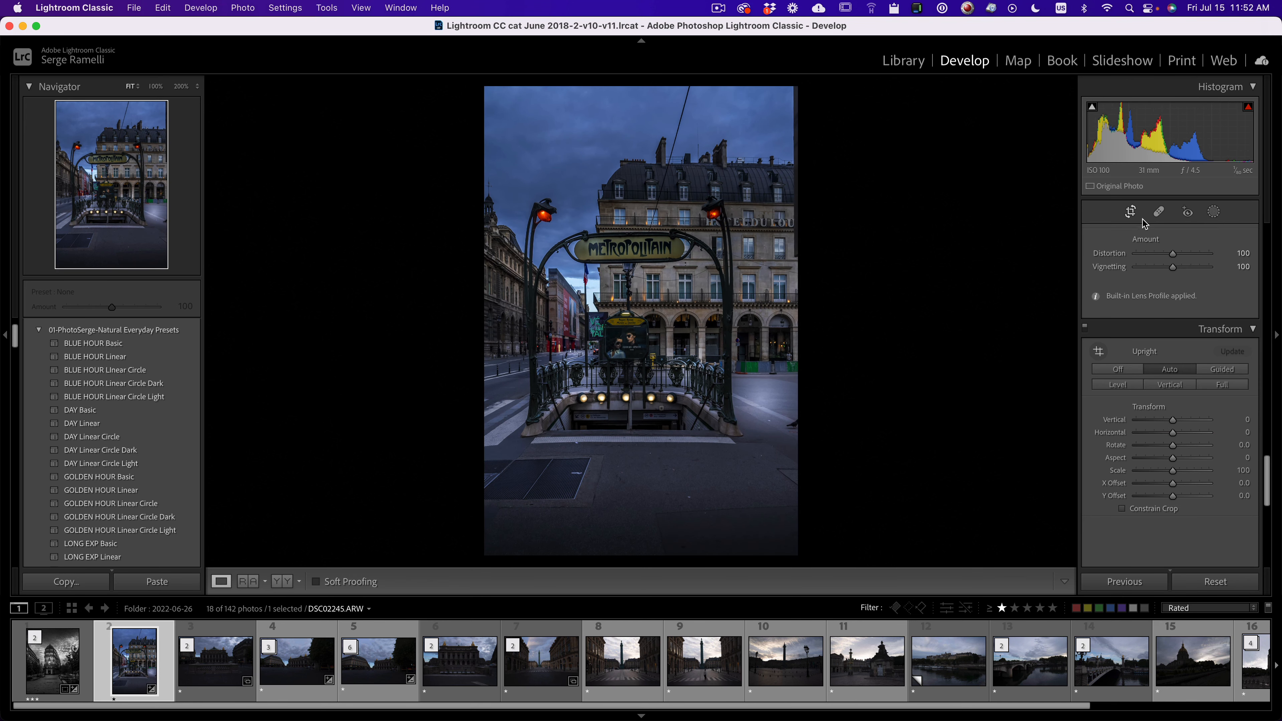
Step: Crop the Metropolitain photo to a 4 x 5 ratio, trimming the sky and the pavement around the entrance
left_click(1132, 213)
left_click(1203, 263)
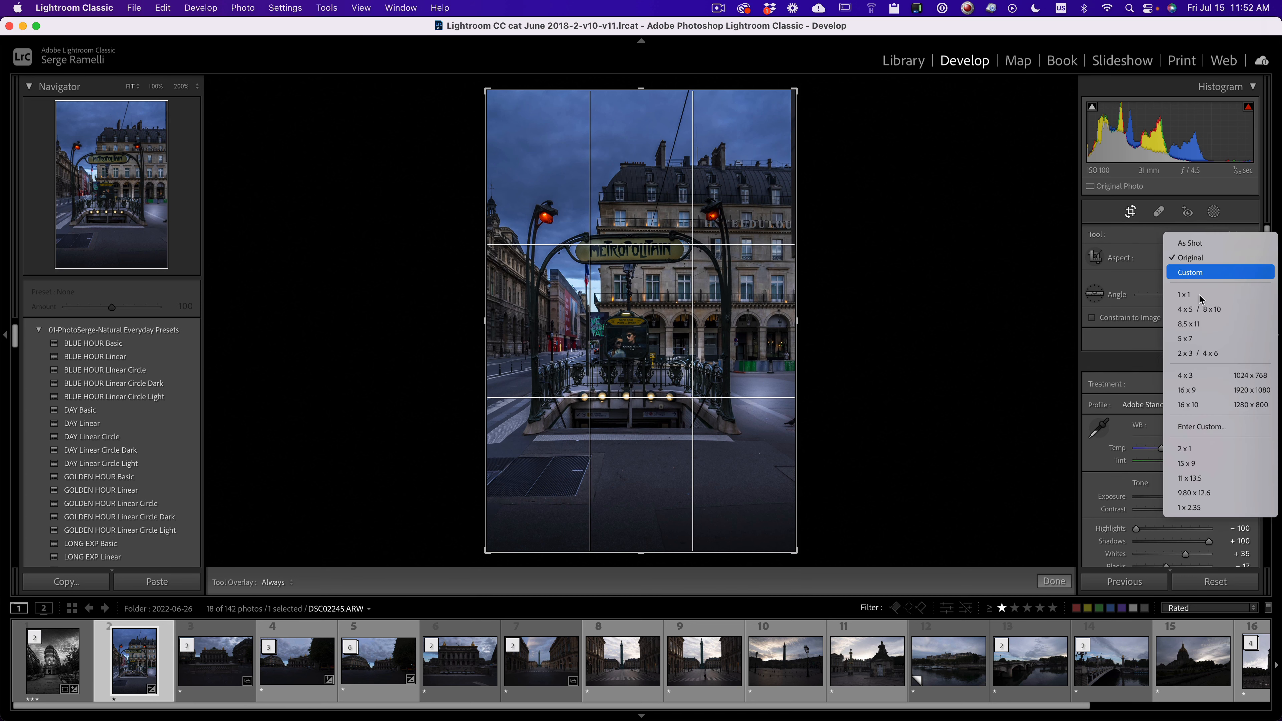
left_click(1203, 314)
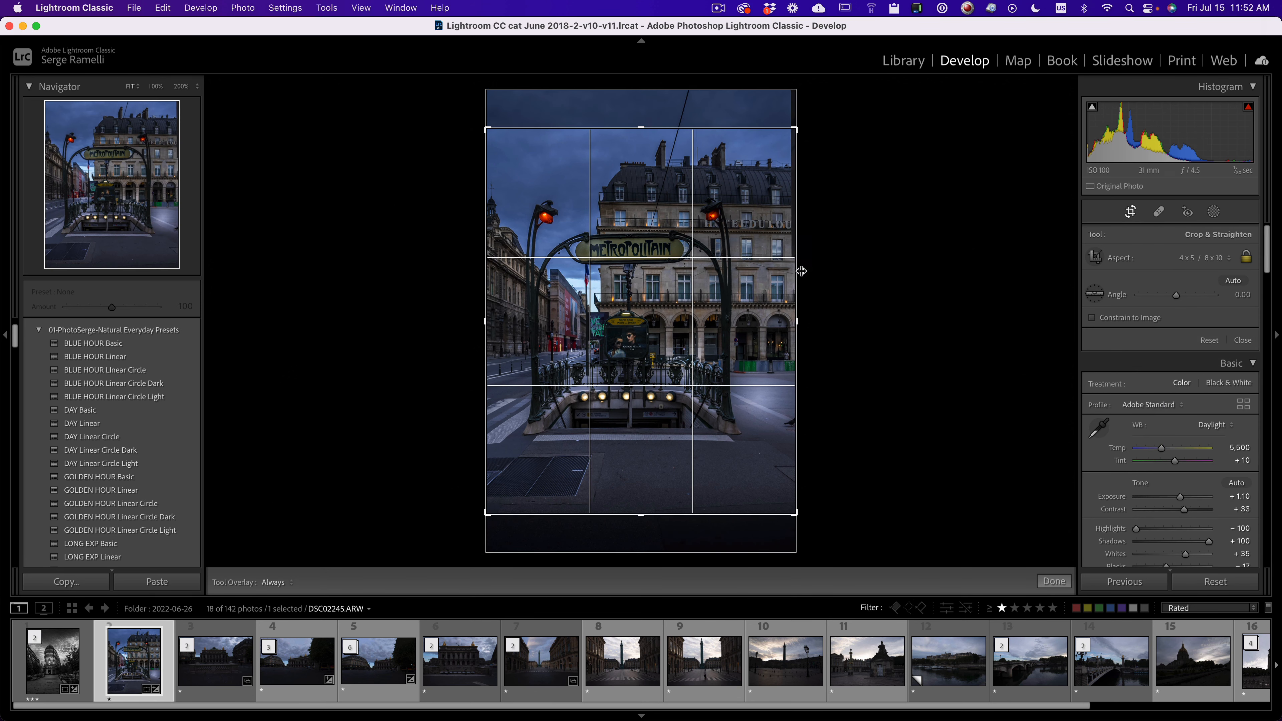
left_click_drag(796, 278, 748, 290)
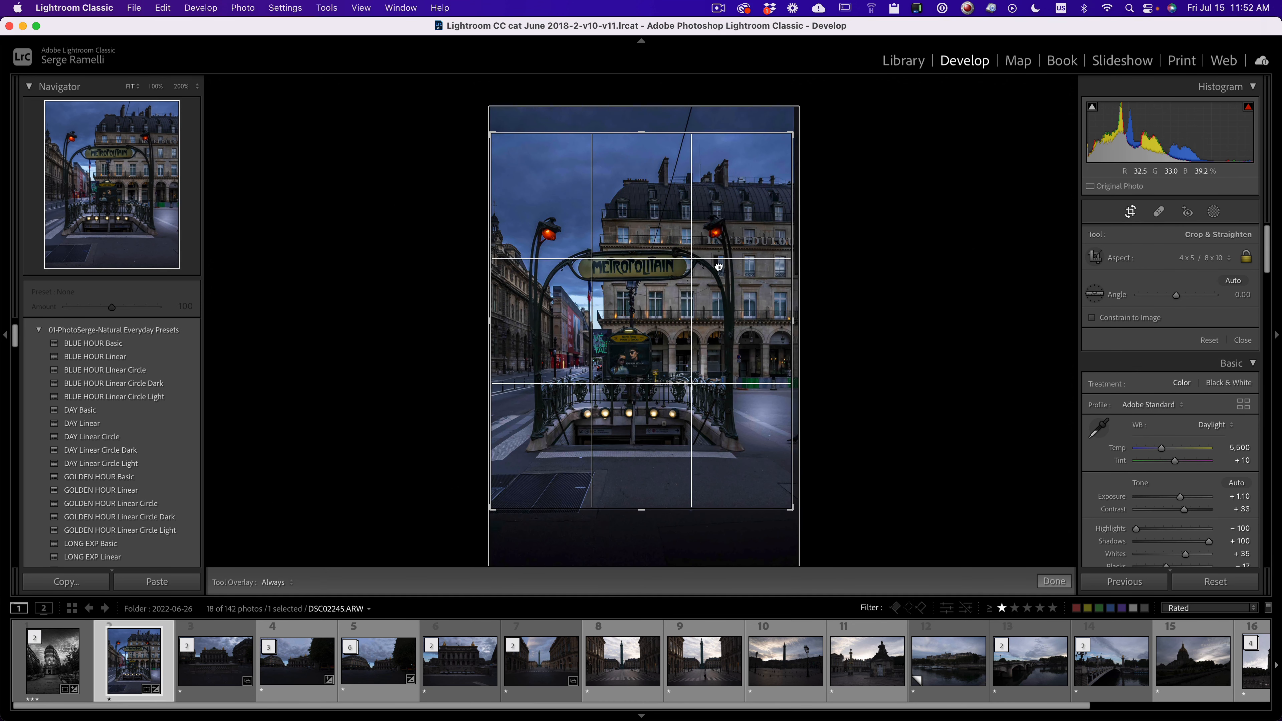
key("Return")
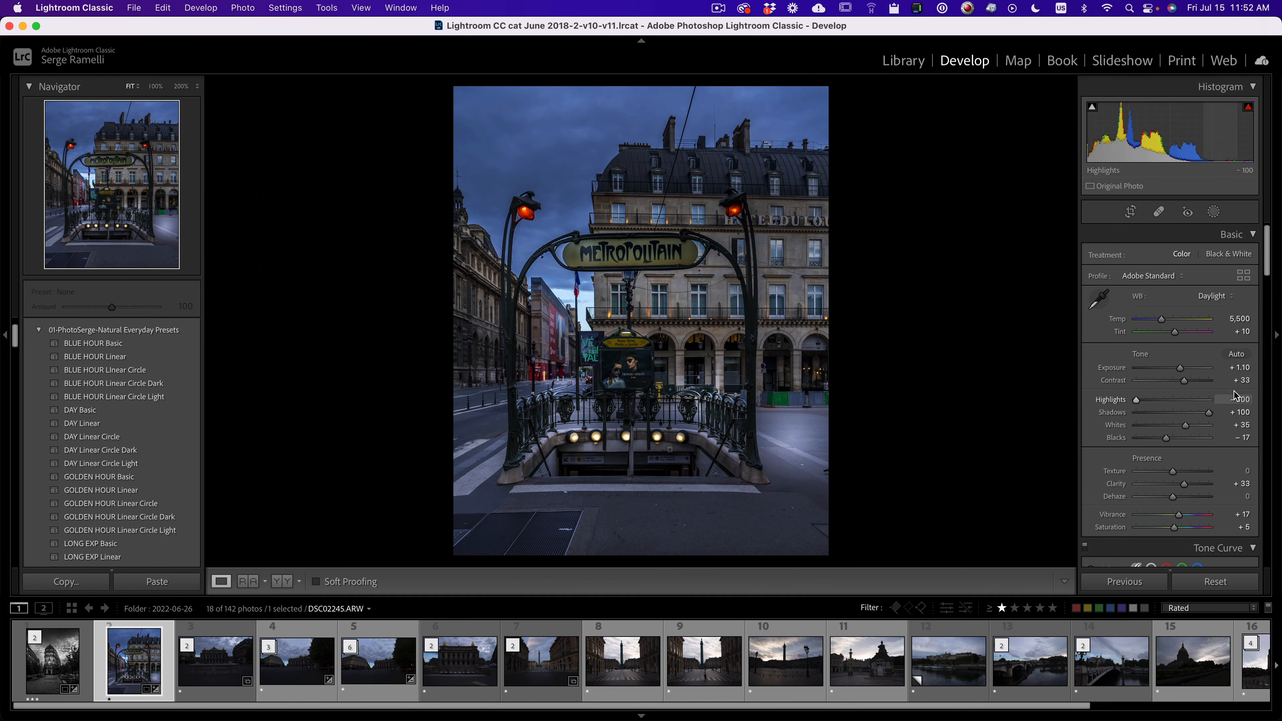
Step: Set the Metropolitain photo's Contrast to +51 and its Exposure to +0.80
left_click(1191, 381)
left_click_drag(1181, 370, 1180, 373)
Step: Move the radial light from the right pavement onto the Metropolitain sign, set its Exposure to 0.74 and Clarity to 1, and finish masking
left_click(1213, 211)
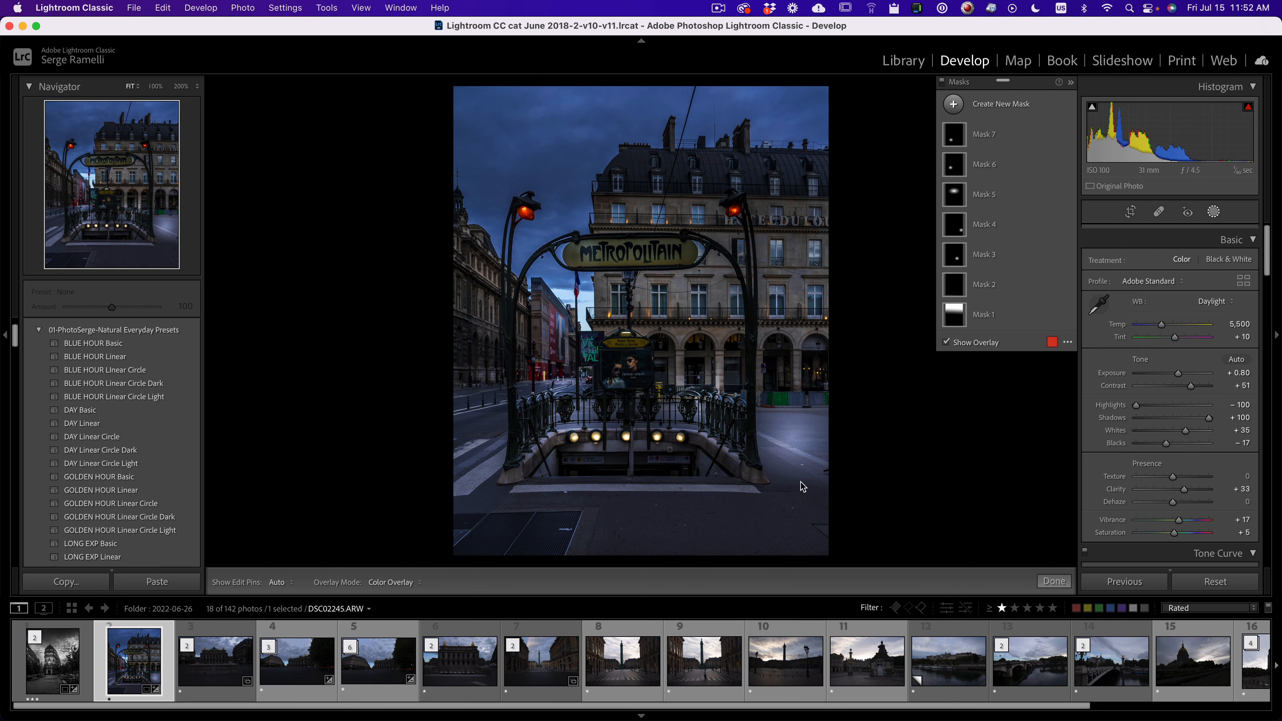
left_click(795, 437)
left_click_drag(794, 437, 619, 359)
left_click_drag(607, 314, 611, 213)
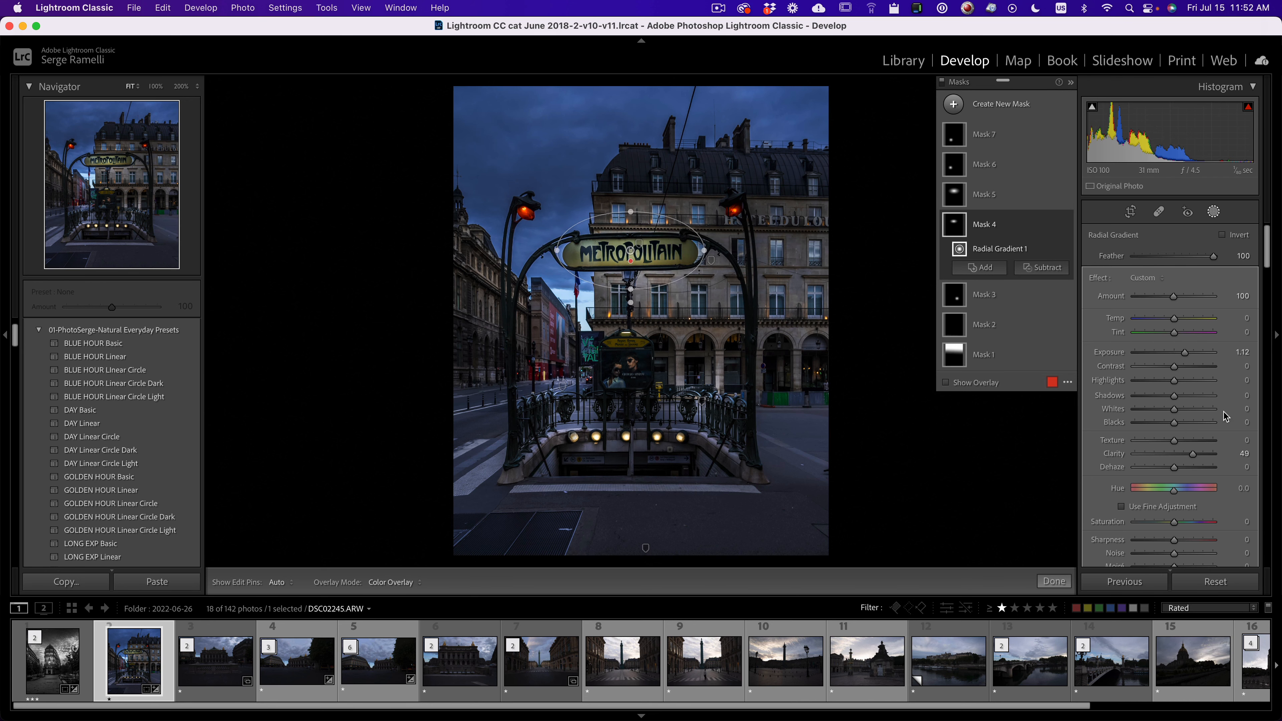
left_click_drag(1193, 454, 1180, 457)
left_click_drag(1184, 356, 1181, 355)
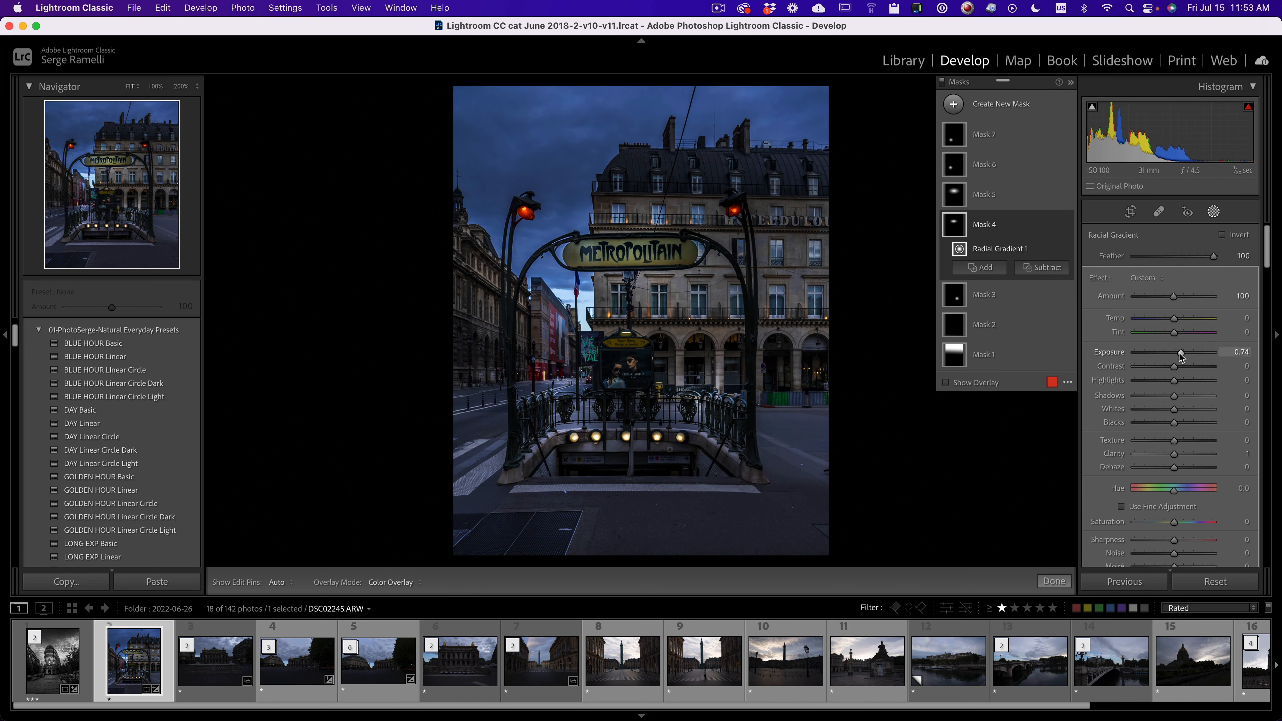
left_click(1054, 581)
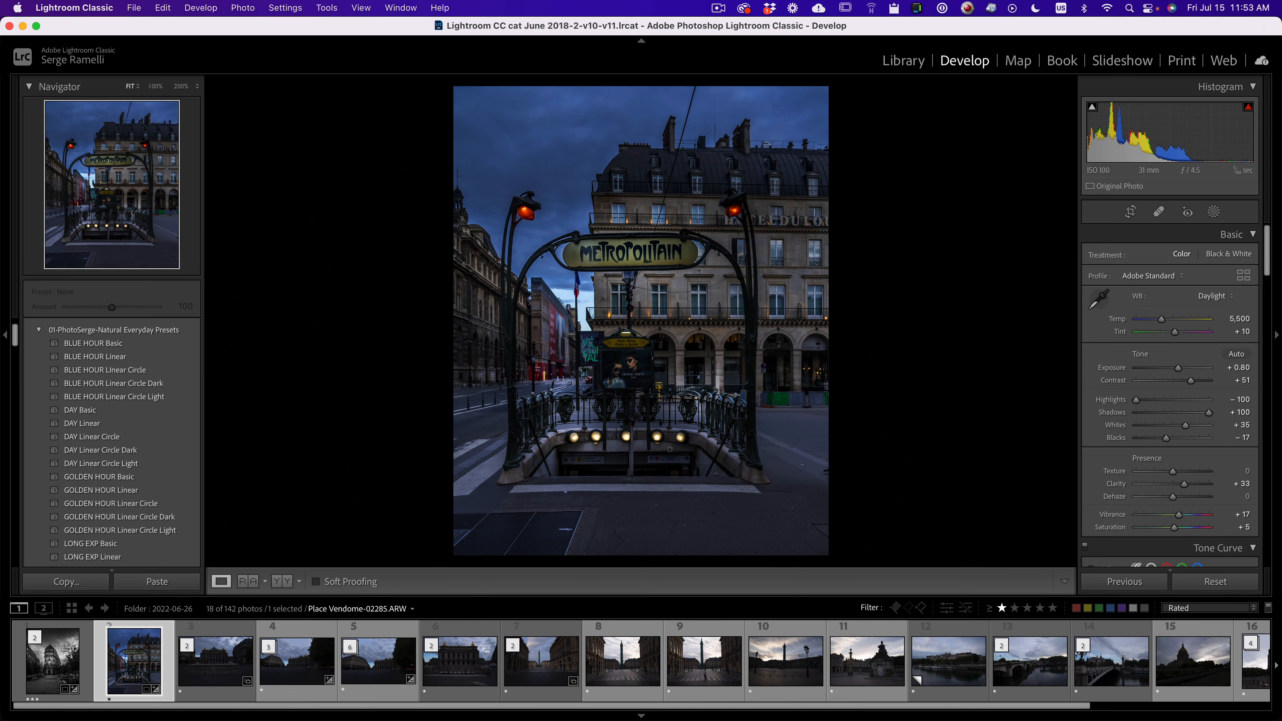
Step: Set the Metropolitain photo's Exposure to +0.95 and rate the photo 3 stars
left_click_drag(1178, 367, 1179, 370)
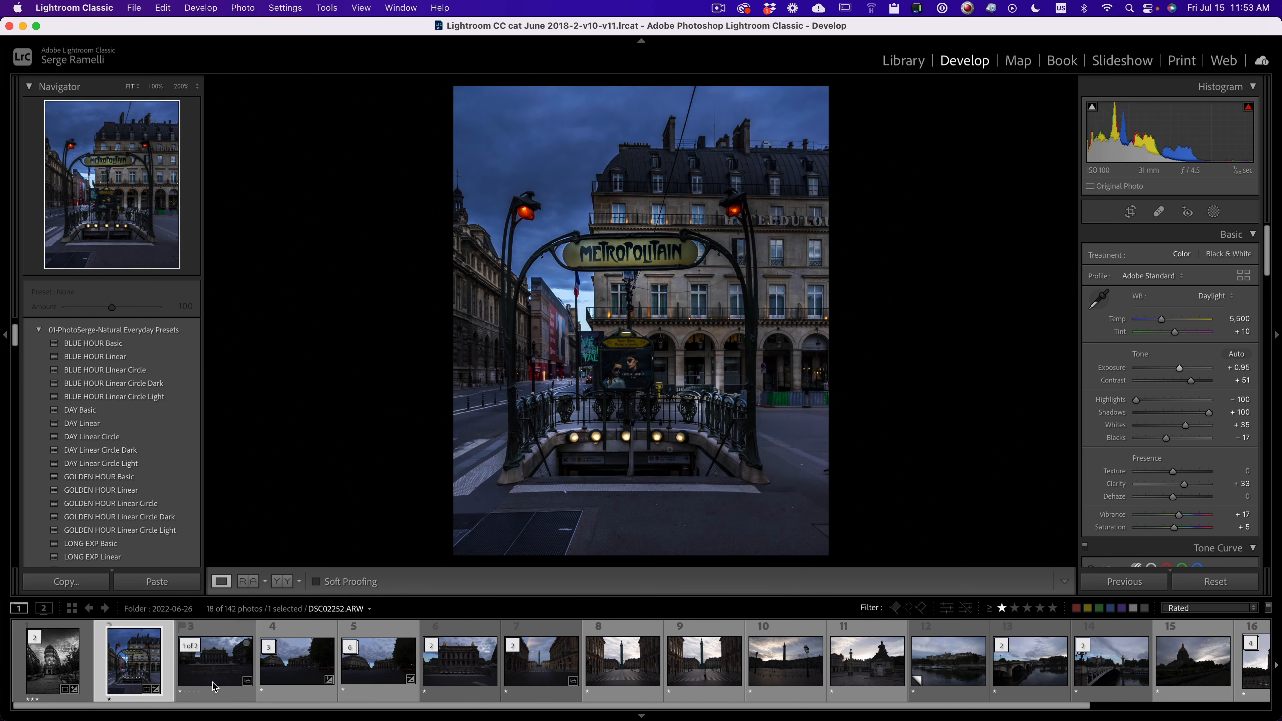
key("3")
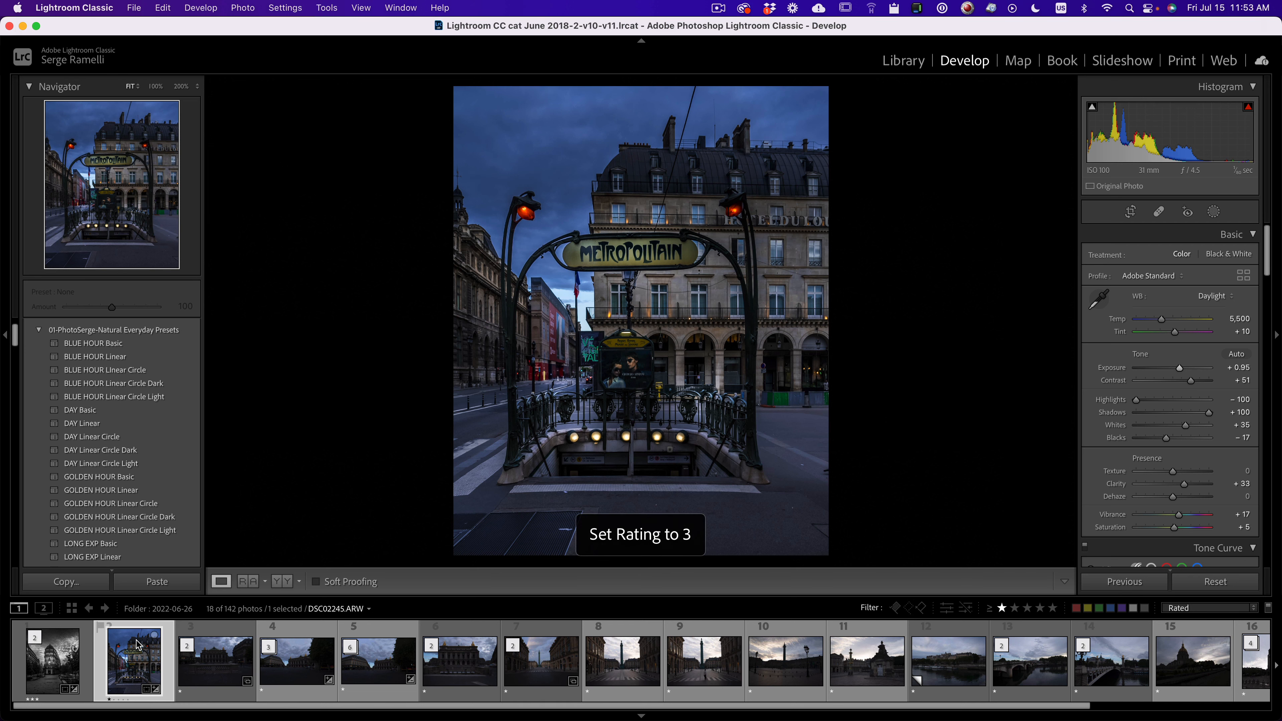
Step: Open the opera house photo DSC02252 and apply the BW Linear Circle Light preset from the Special Effects group
left_click(224, 672)
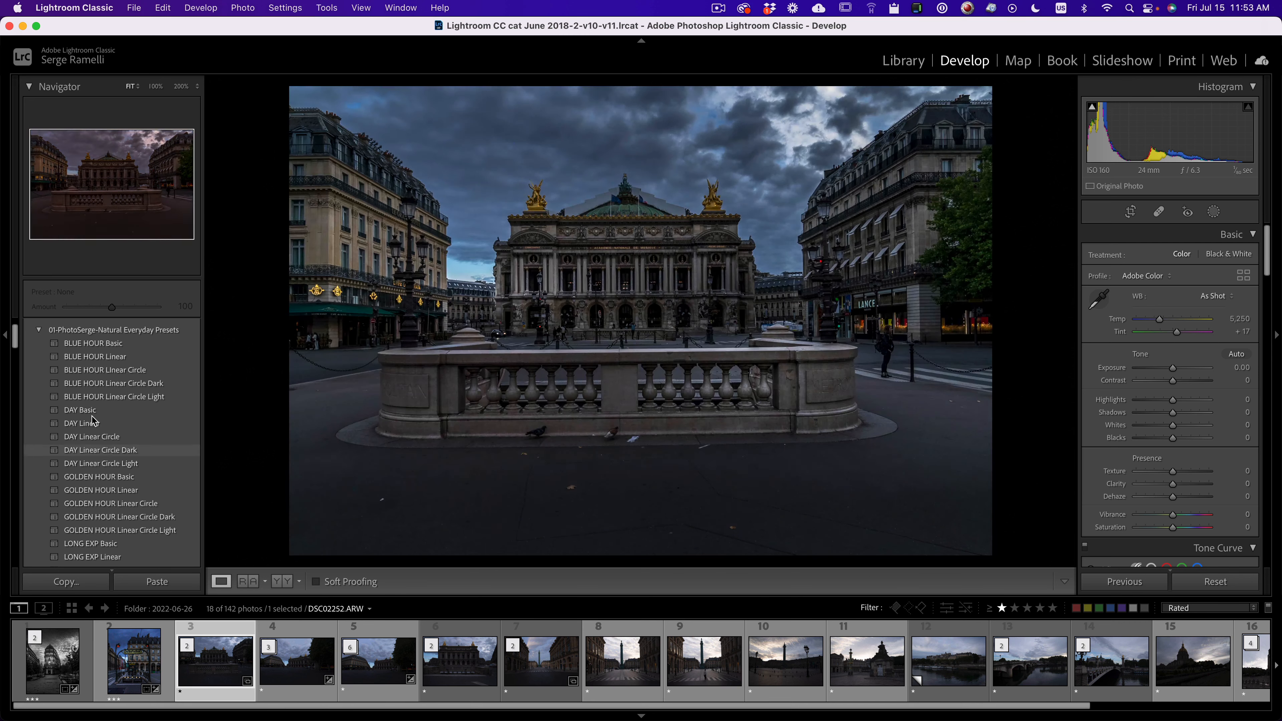
left_click(39, 330)
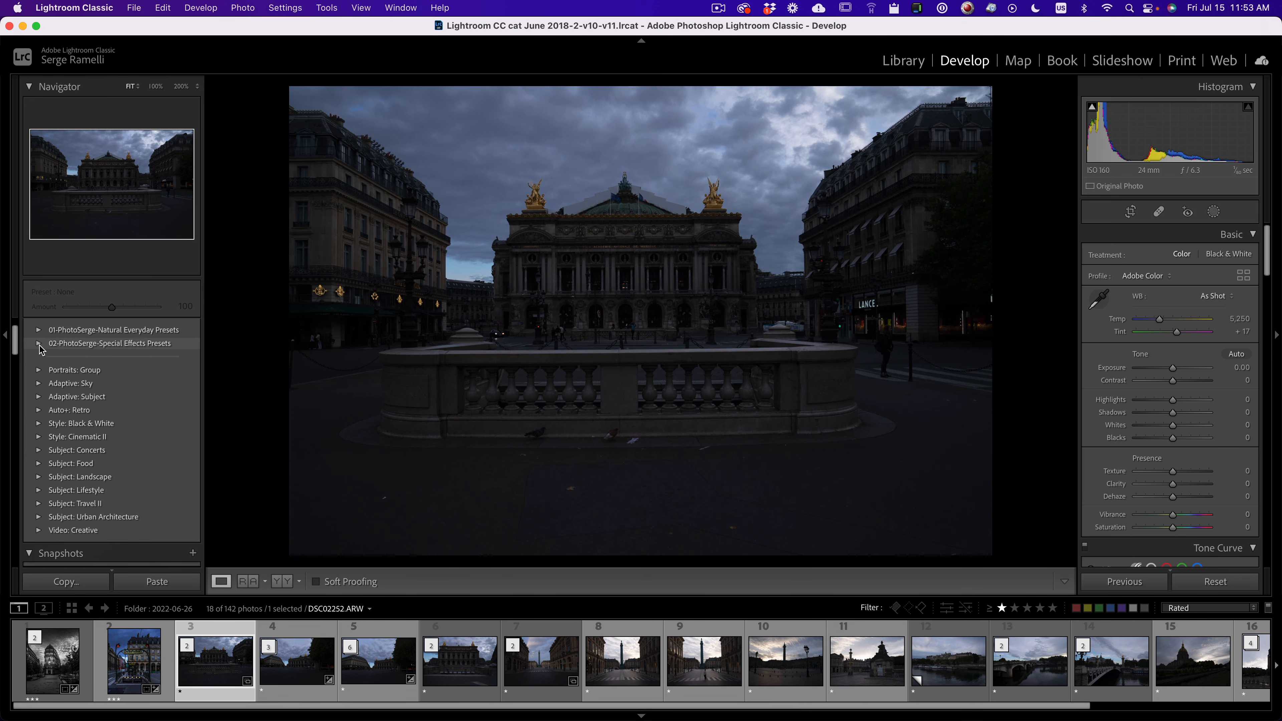
left_click(39, 345)
scroll(61, 363, "down", 1)
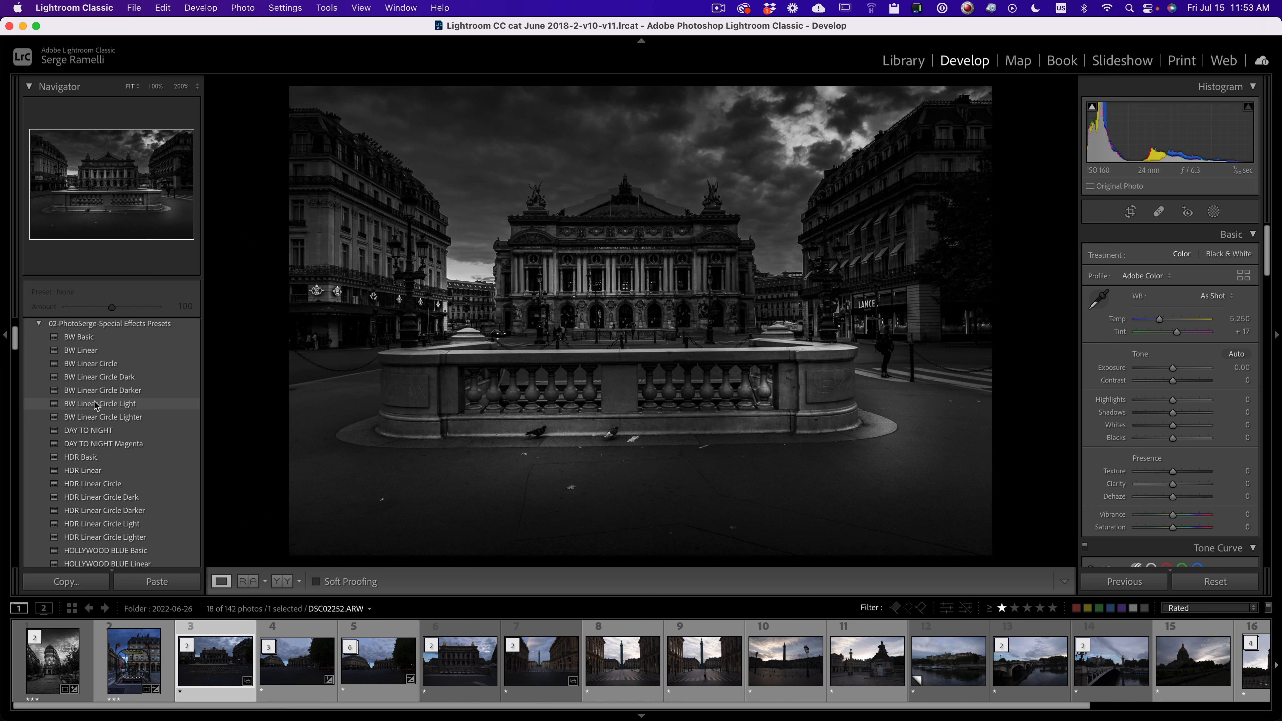
left_click(96, 404)
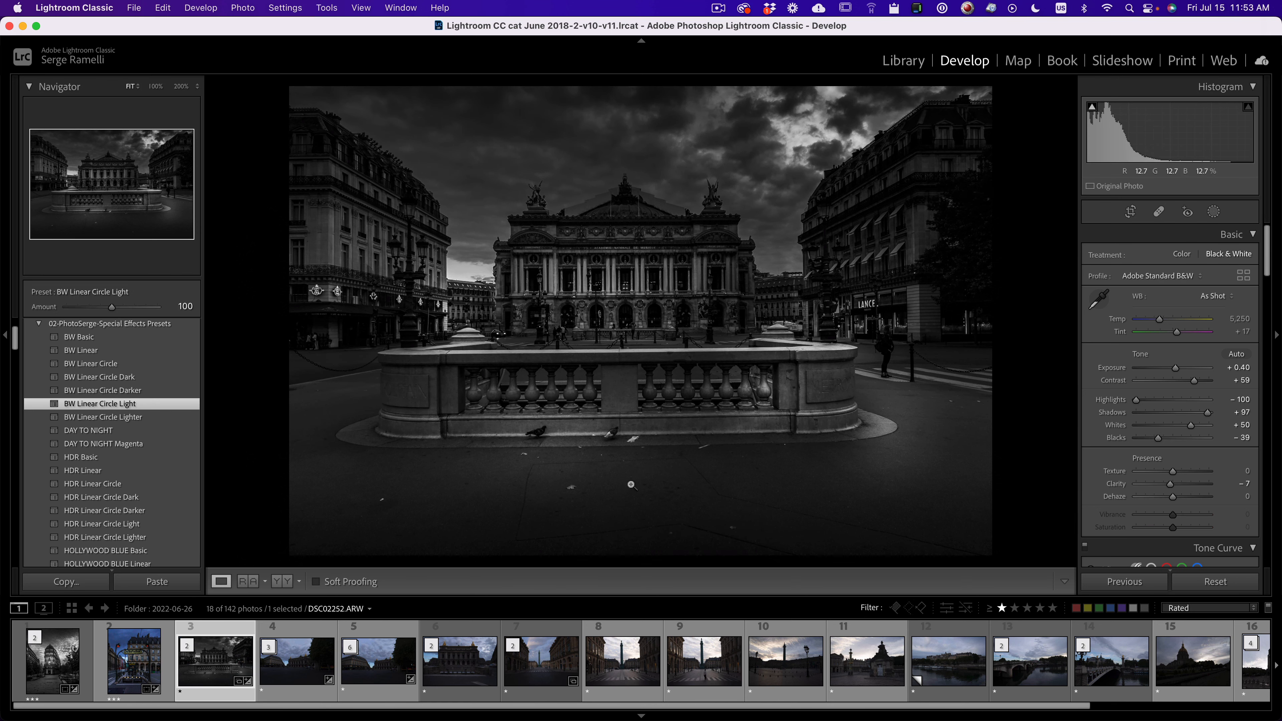
Step: Set the opera photo's Blacks to -38, Whites to +52 and Exposure to +0.75
left_click(1160, 439, "alt")
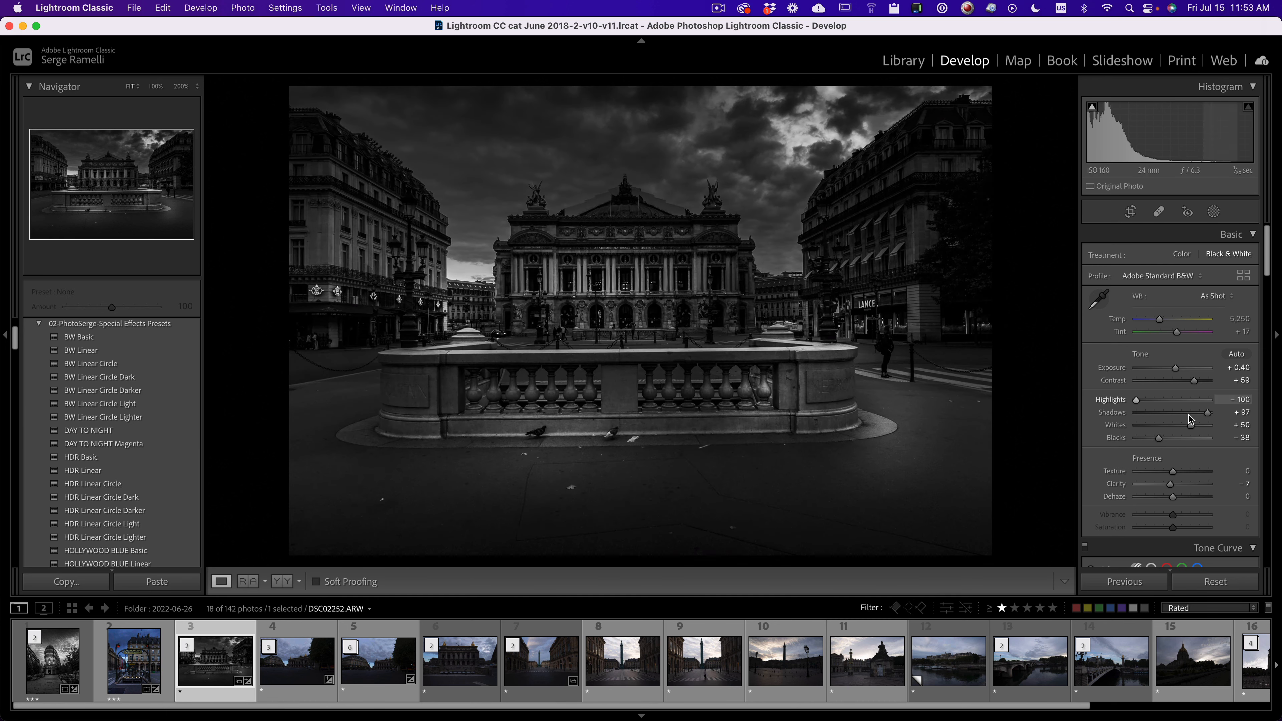
left_click_drag(1190, 426, 1192, 425)
left_click_drag(1175, 368, 1177, 368)
left_click(572, 282)
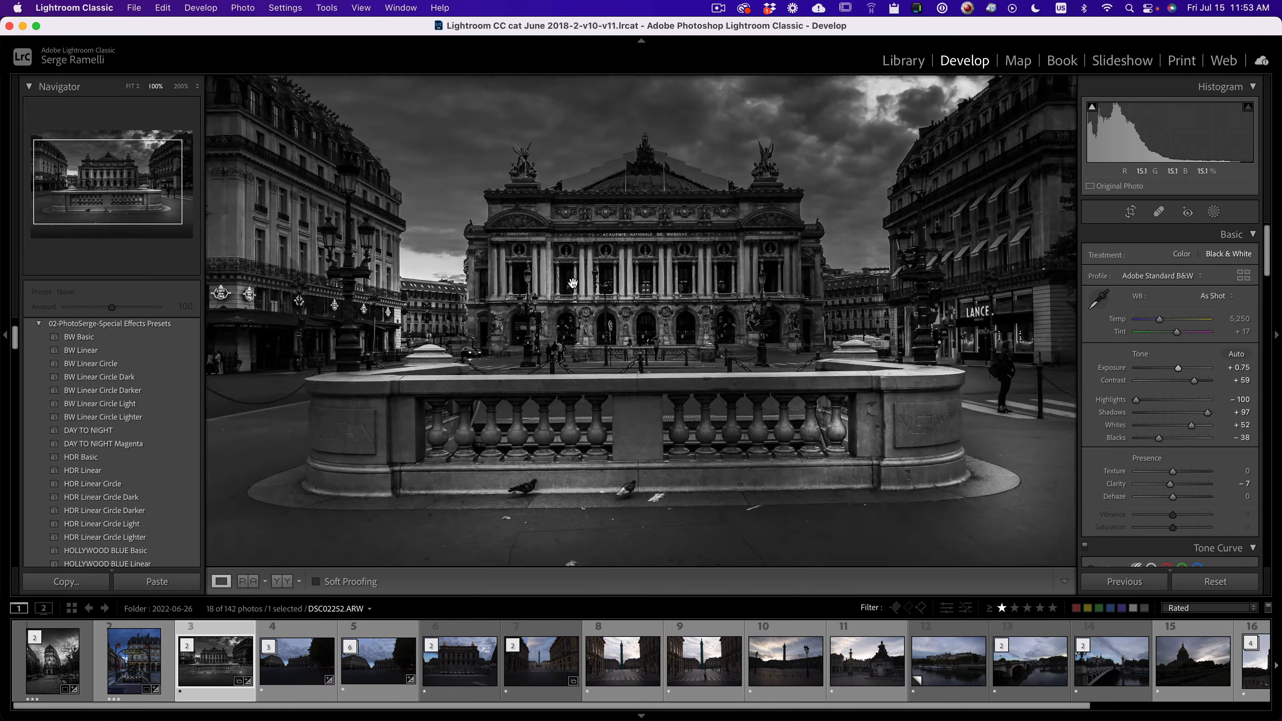
left_click(605, 294)
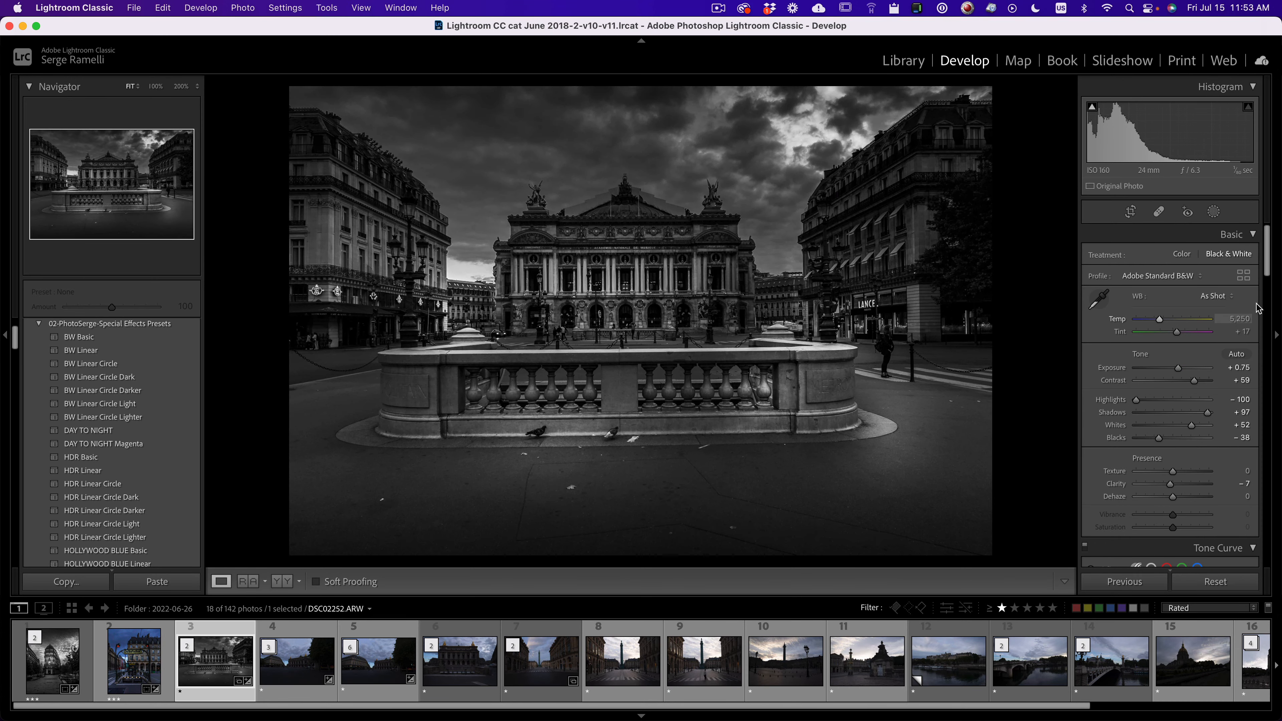
Step: Crop the opera photo to 16 x 9, shifting the frame to keep more sky and less foreground pavement
left_click(1132, 212)
left_click(1202, 261)
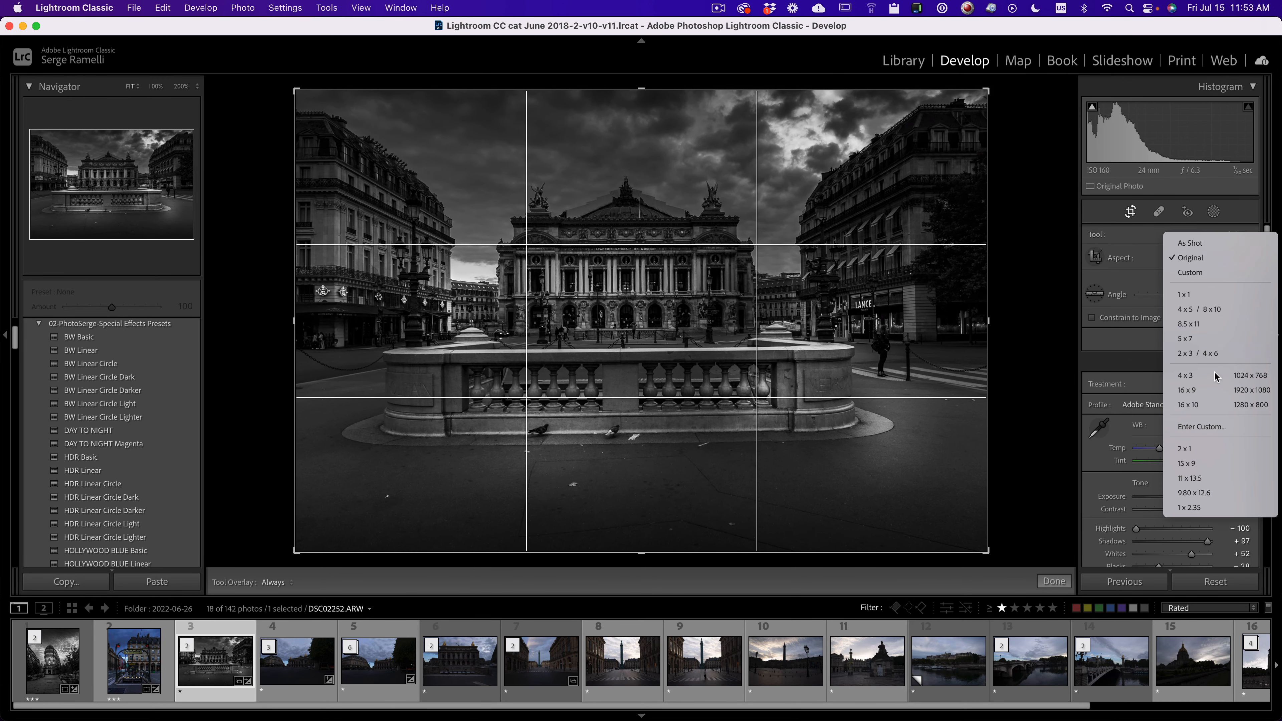
left_click(1216, 390)
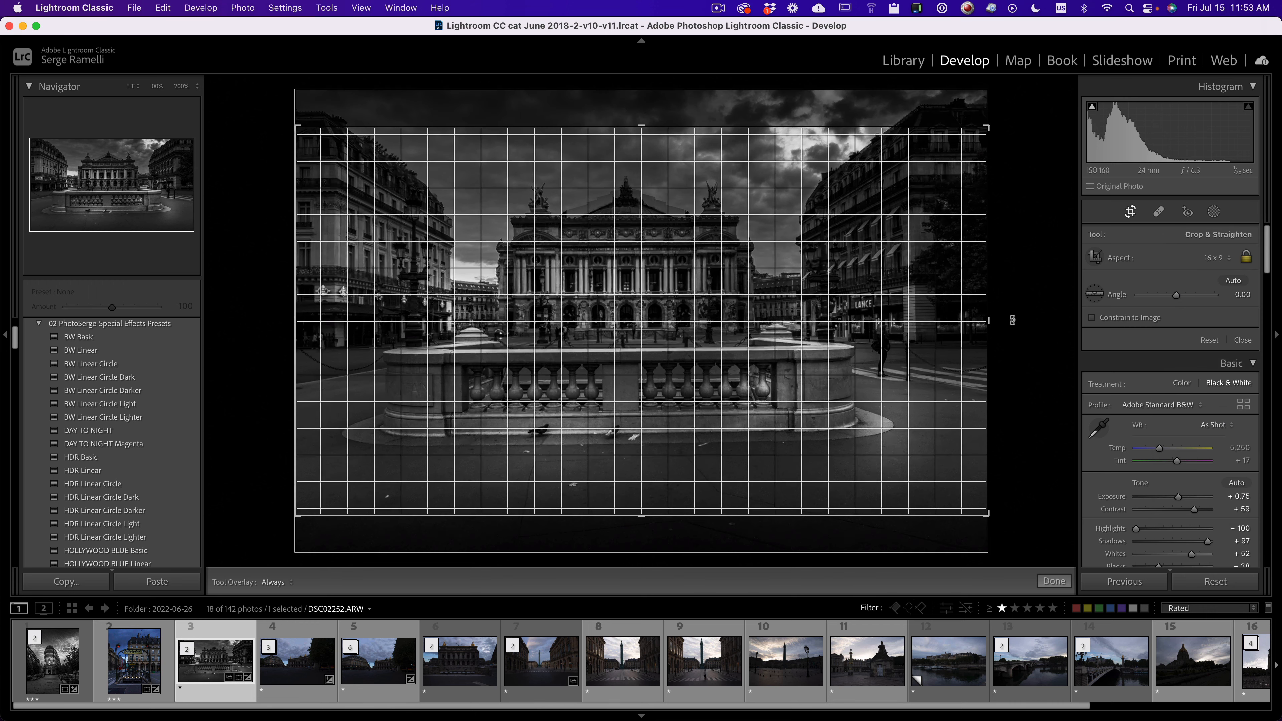
left_click_drag(677, 332, 676, 361)
left_click_drag(1020, 336, 1018, 335)
key("Return")
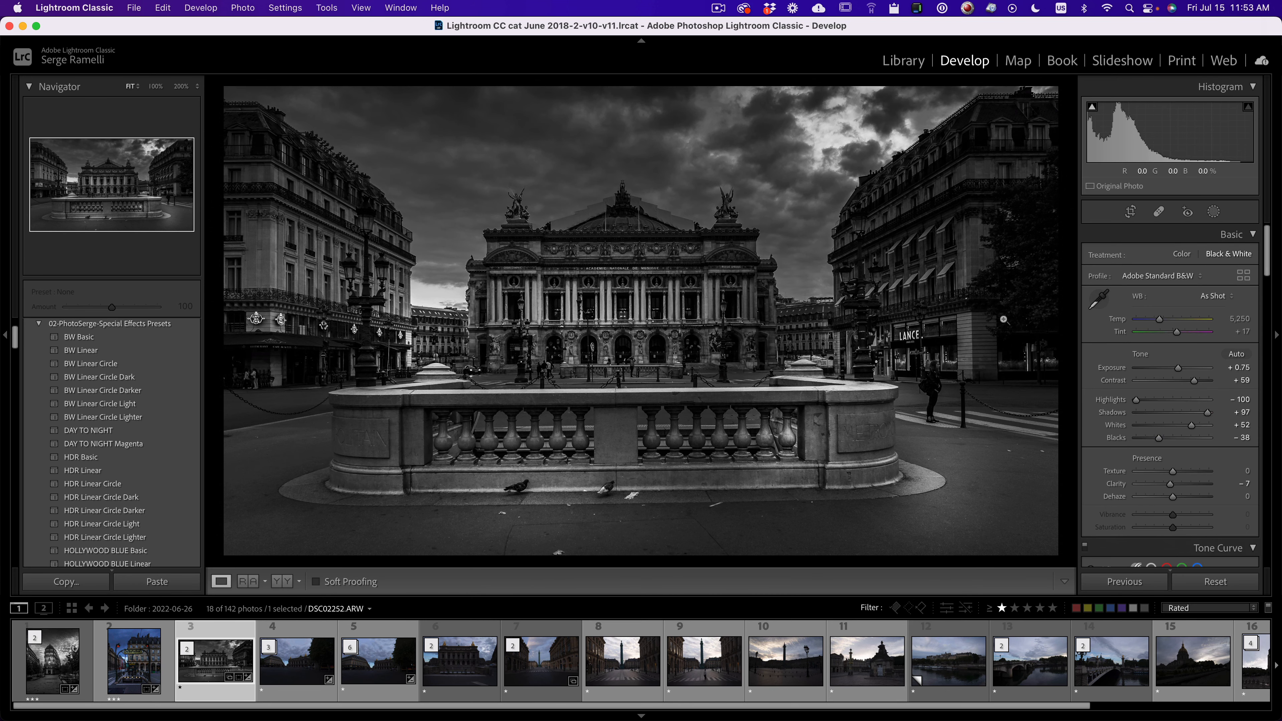
Step: Extend the opera photo's foreground linear gradient upward to the base of the stone balustrade
left_click(1214, 212)
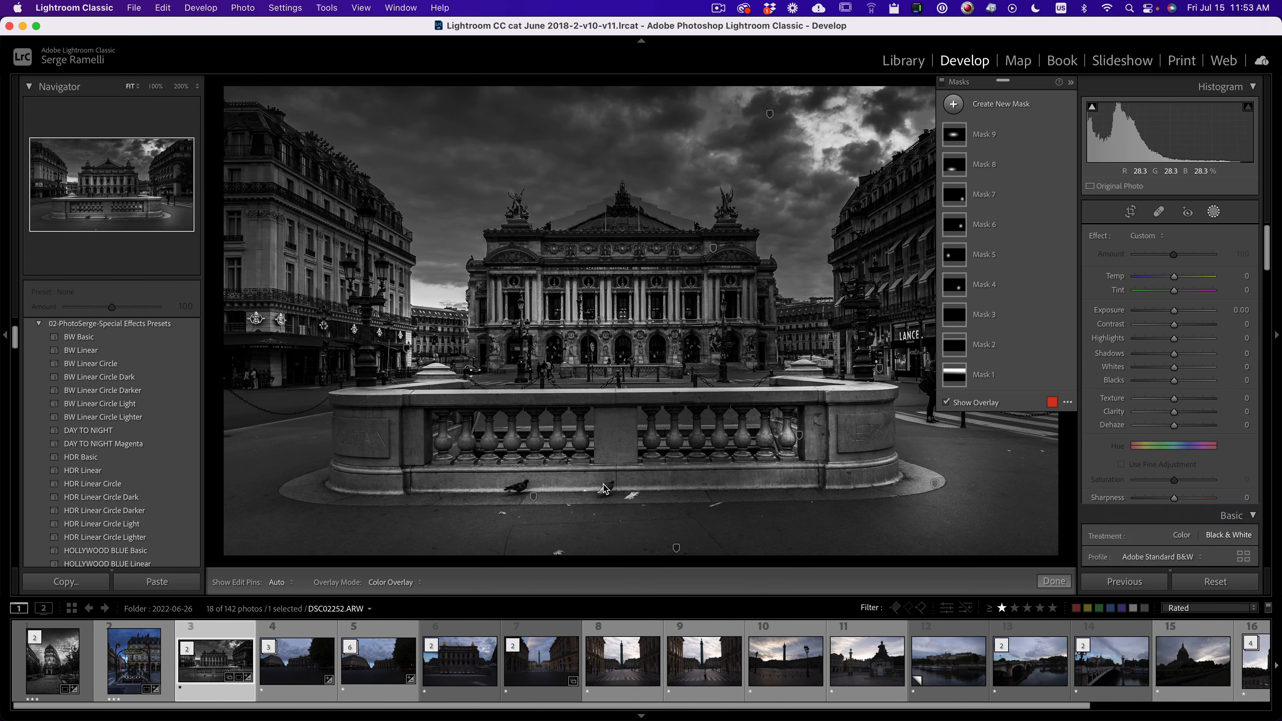
left_click(676, 549)
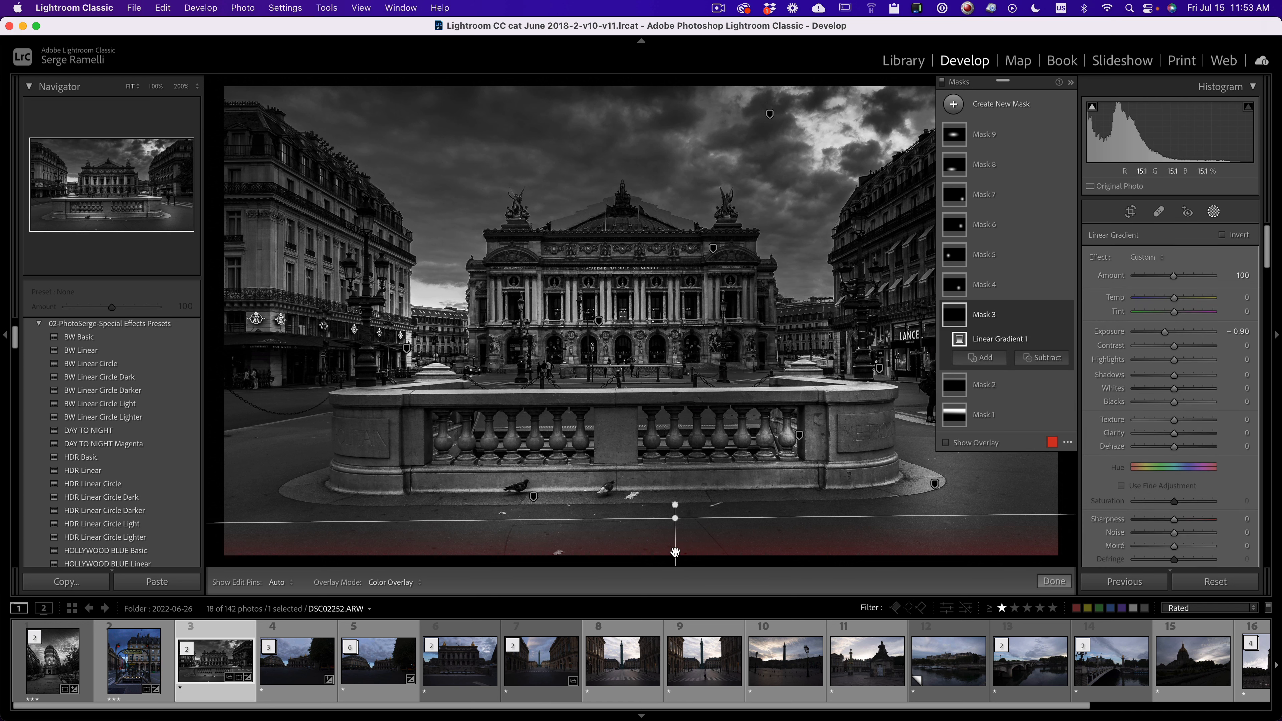
left_click_drag(675, 517, 661, 488)
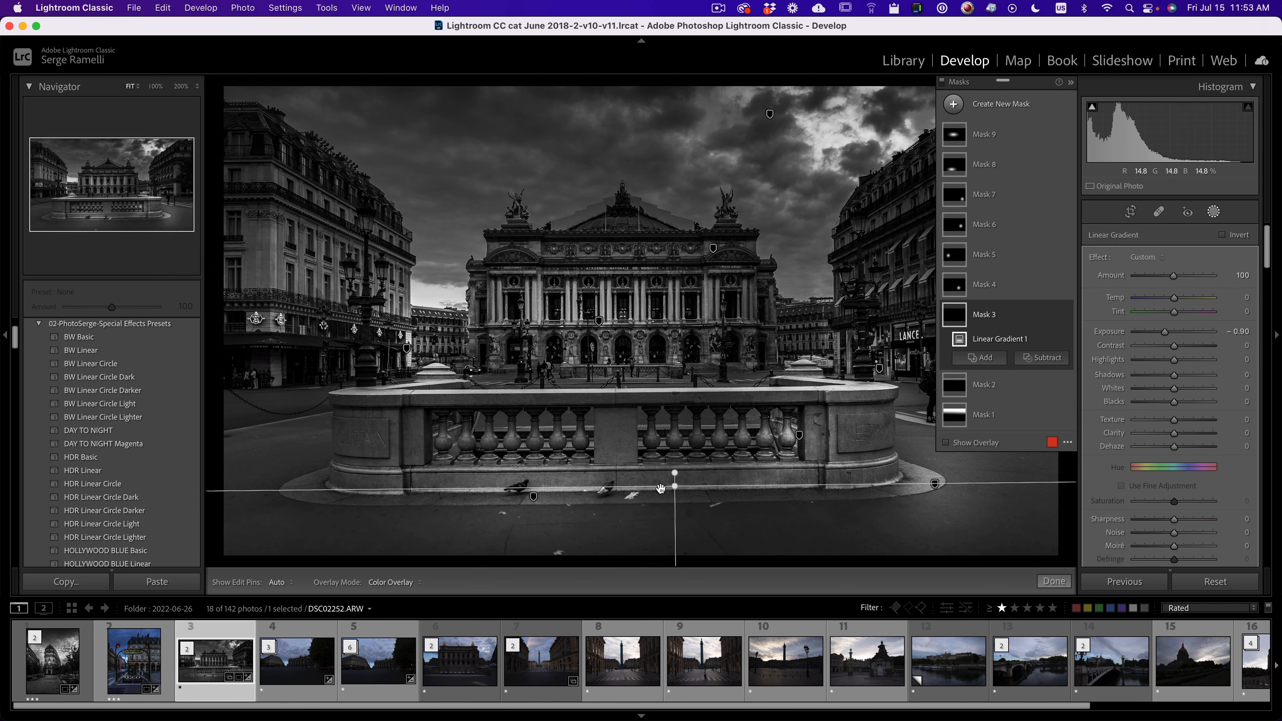
Step: Move one radial light from the pavement onto the opera facade and another from the facade down to the top of the balustrade
left_click(533, 499)
left_click_drag(533, 499, 639, 282)
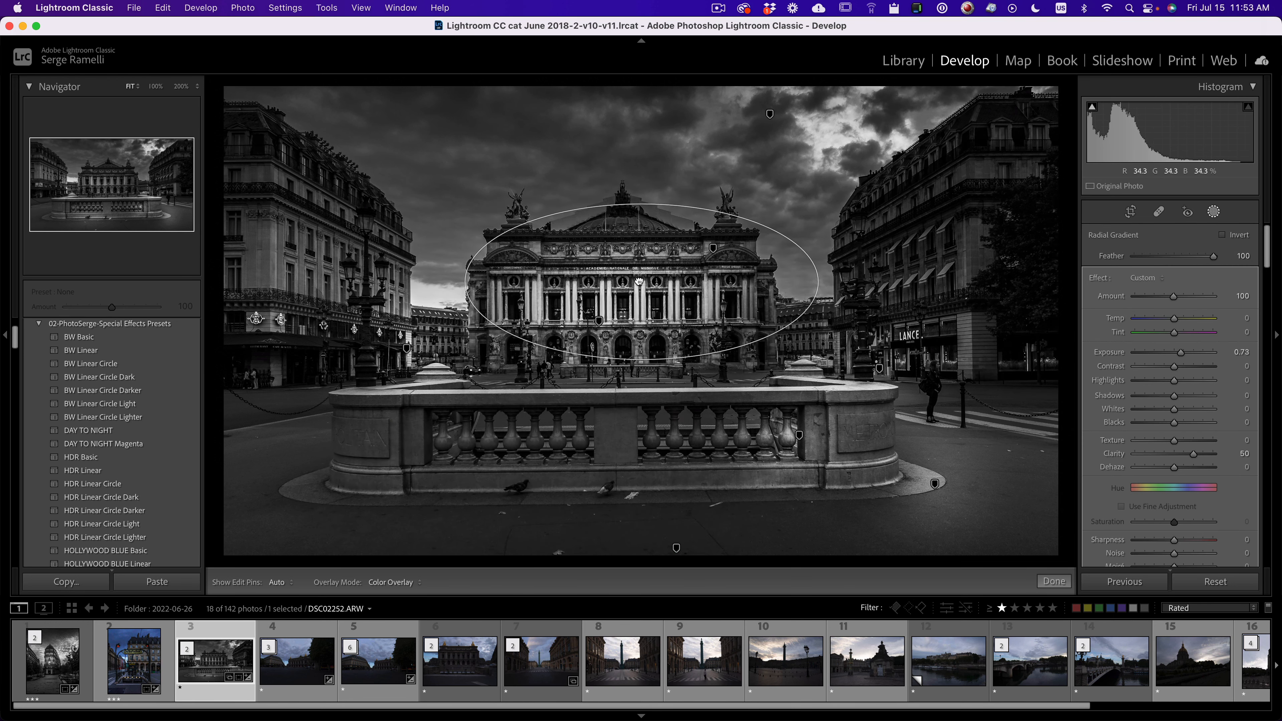
left_click_drag(599, 322, 627, 370)
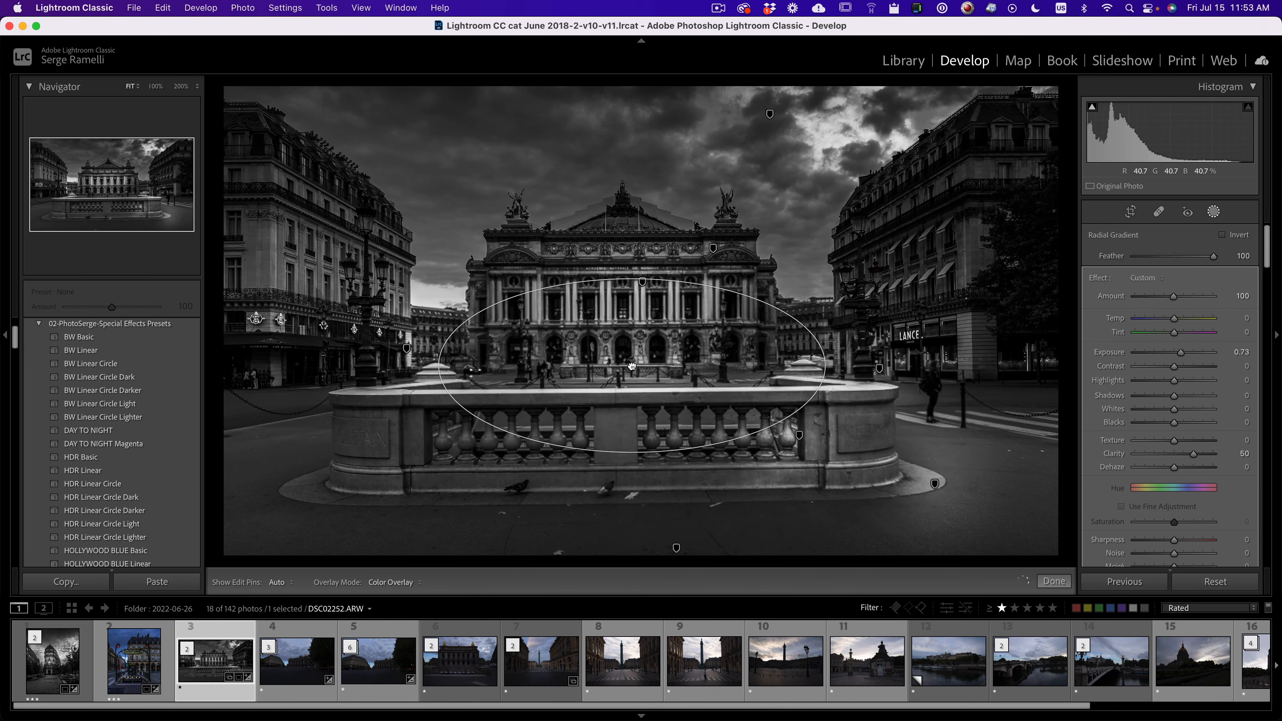
Step: Shift the sky's darkening linear gradient down toward the opera's roof and finish masking
left_click(771, 115)
left_click_drag(771, 115, 725, 148)
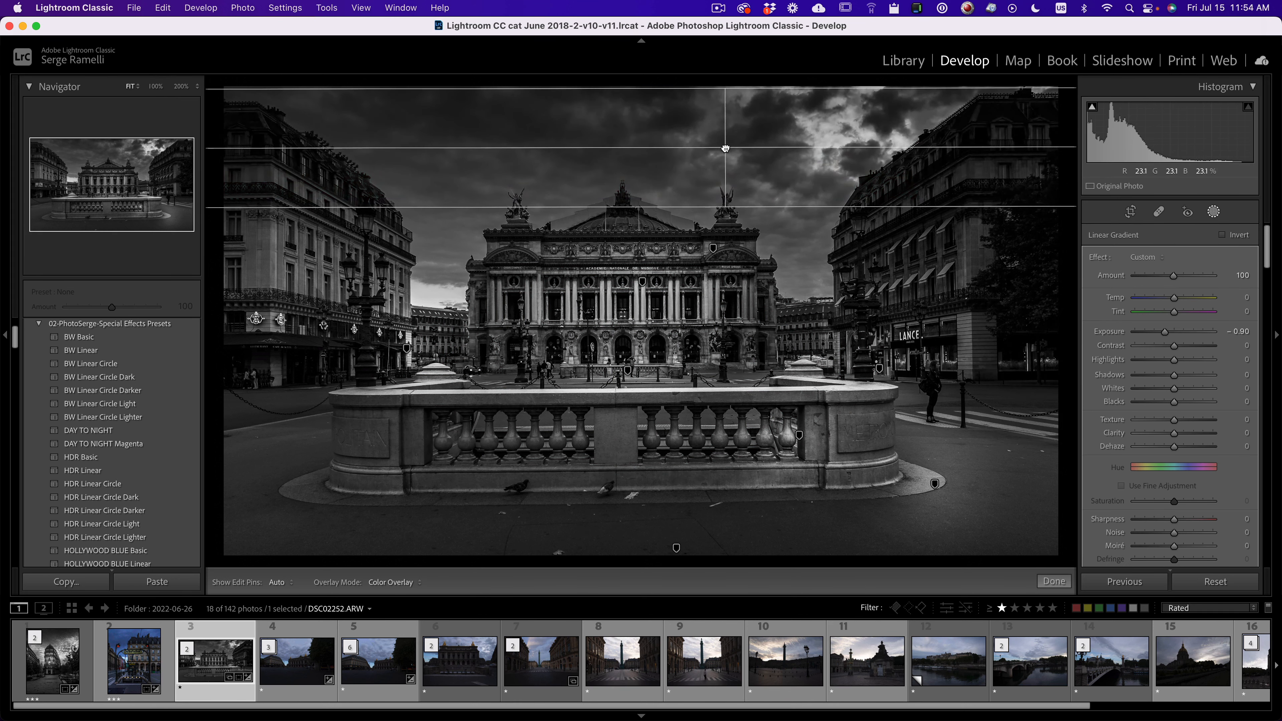
left_click(1054, 583)
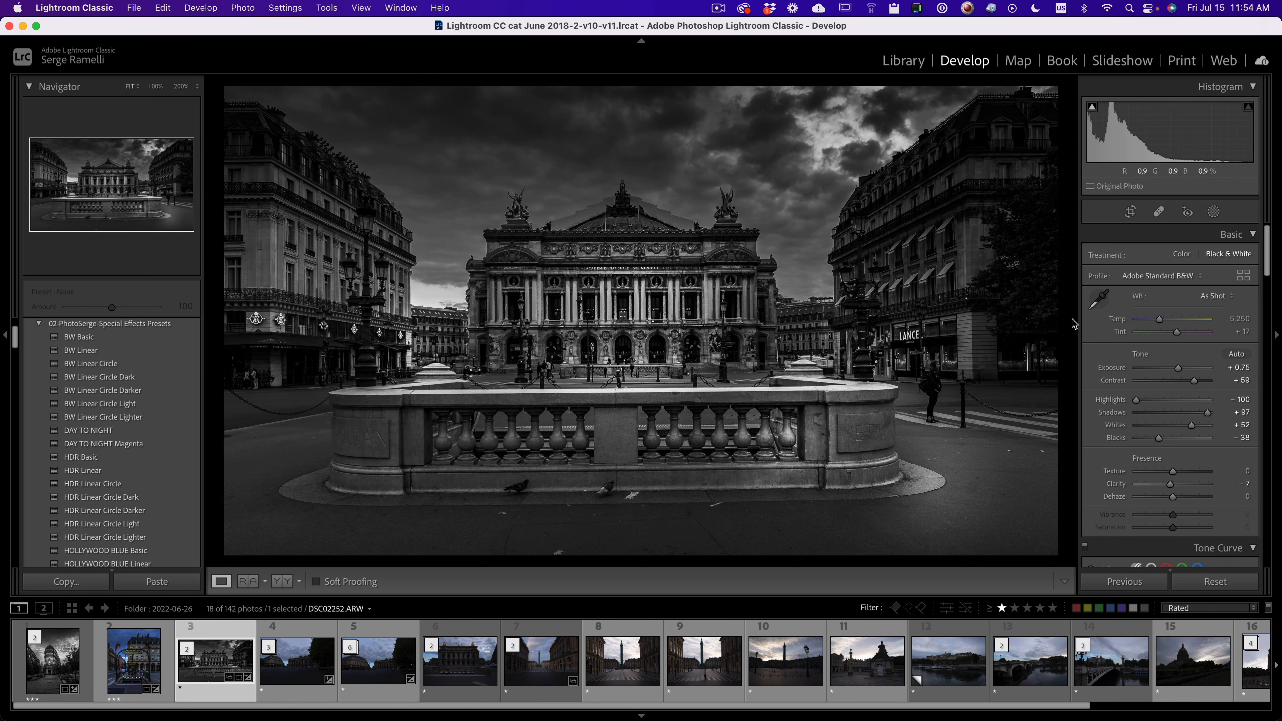
Step: Create a radial gradient mask with Exposure 4.00 and place small lights on the left lamppost and the lamps before the opera facade
left_click(355, 280)
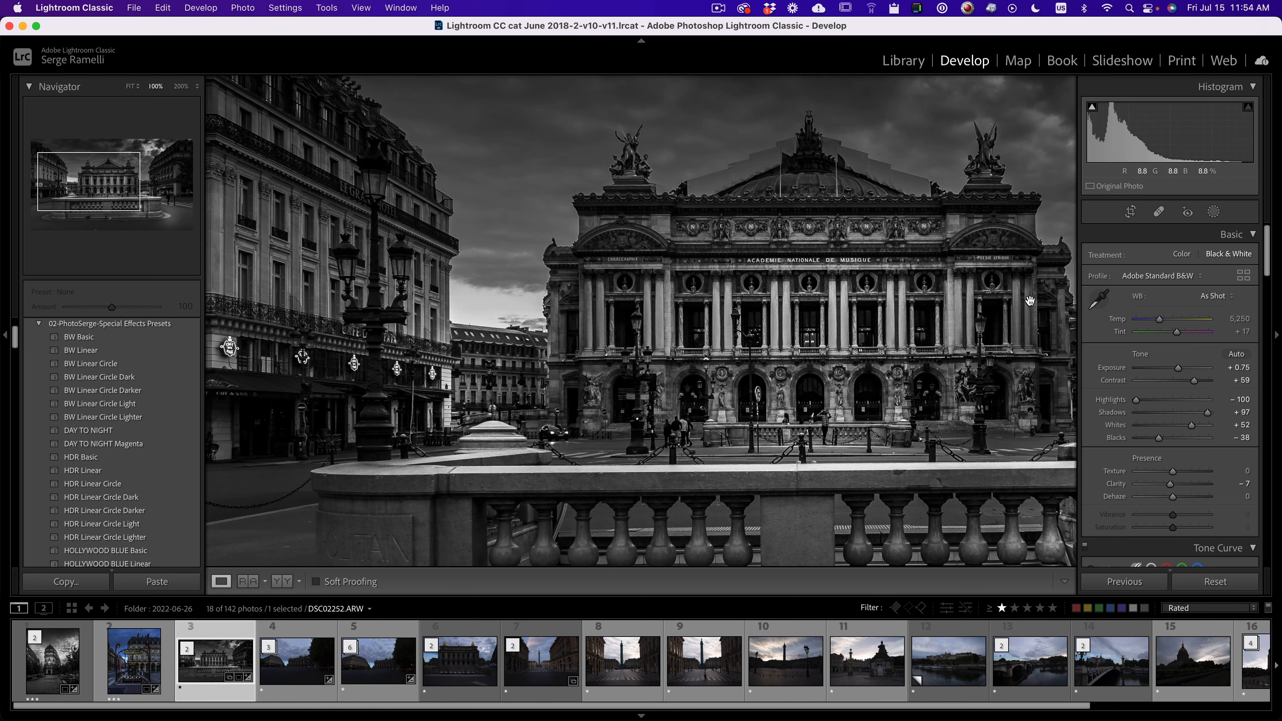
left_click(490, 261)
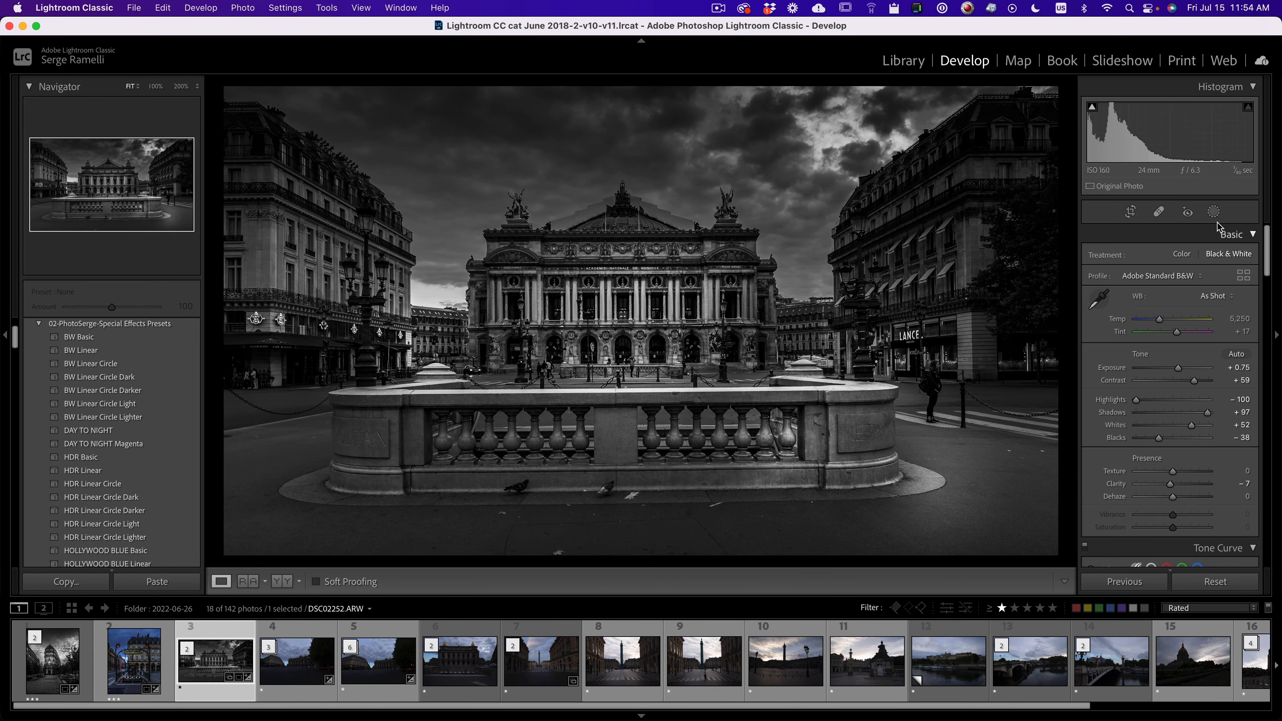
left_click(1214, 211)
key("z")
left_click(982, 104)
left_click(1032, 208)
mouse_move(402, 266)
left_mouse_down()
mouse_move(411, 281)
mouse_move(348, 266)
left_mouse_up()
mouse_move(347, 267)
left_mouse_down()
mouse_move(336, 275)
mouse_move(377, 186)
mouse_move(469, 269)
mouse_move(639, 329)
left_mouse_up()
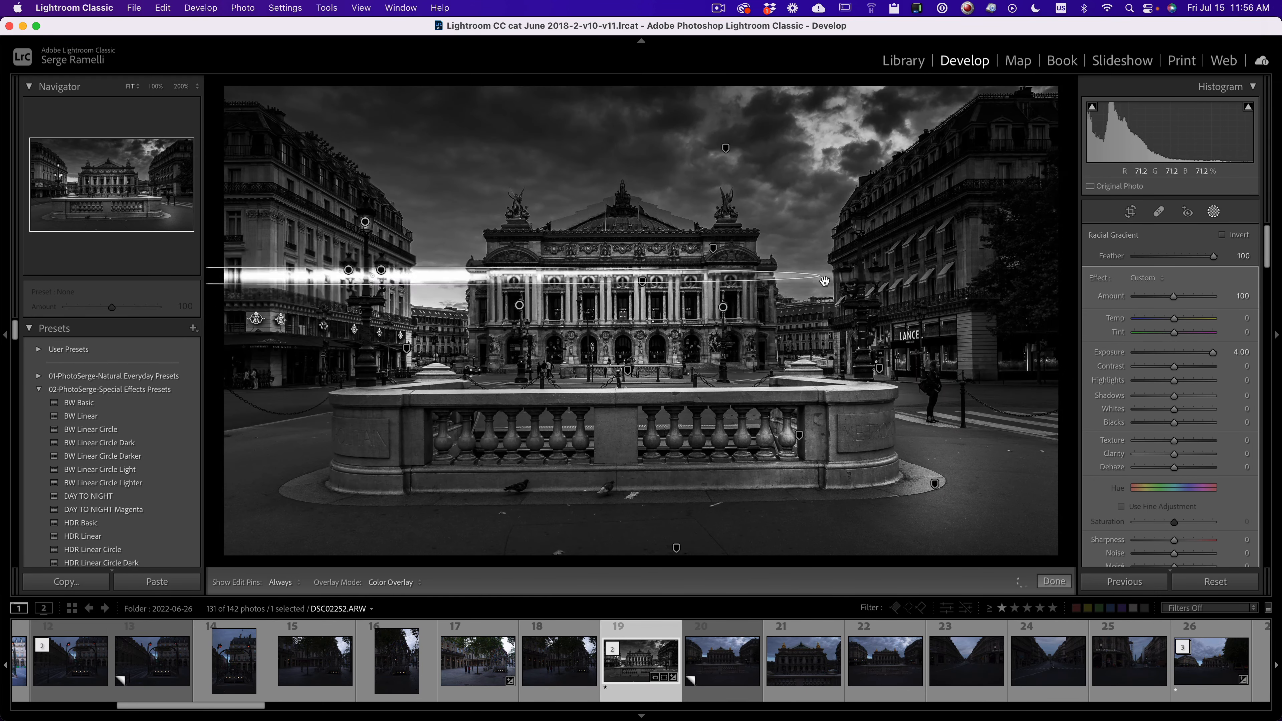
Step: Place the remaining small radial lights on the lamps of the right lamppost and hide the mask pins
left_click_drag(824, 281, 857, 227)
key("z")
left_click_drag(858, 112, 888, 316)
key("z")
key("h")
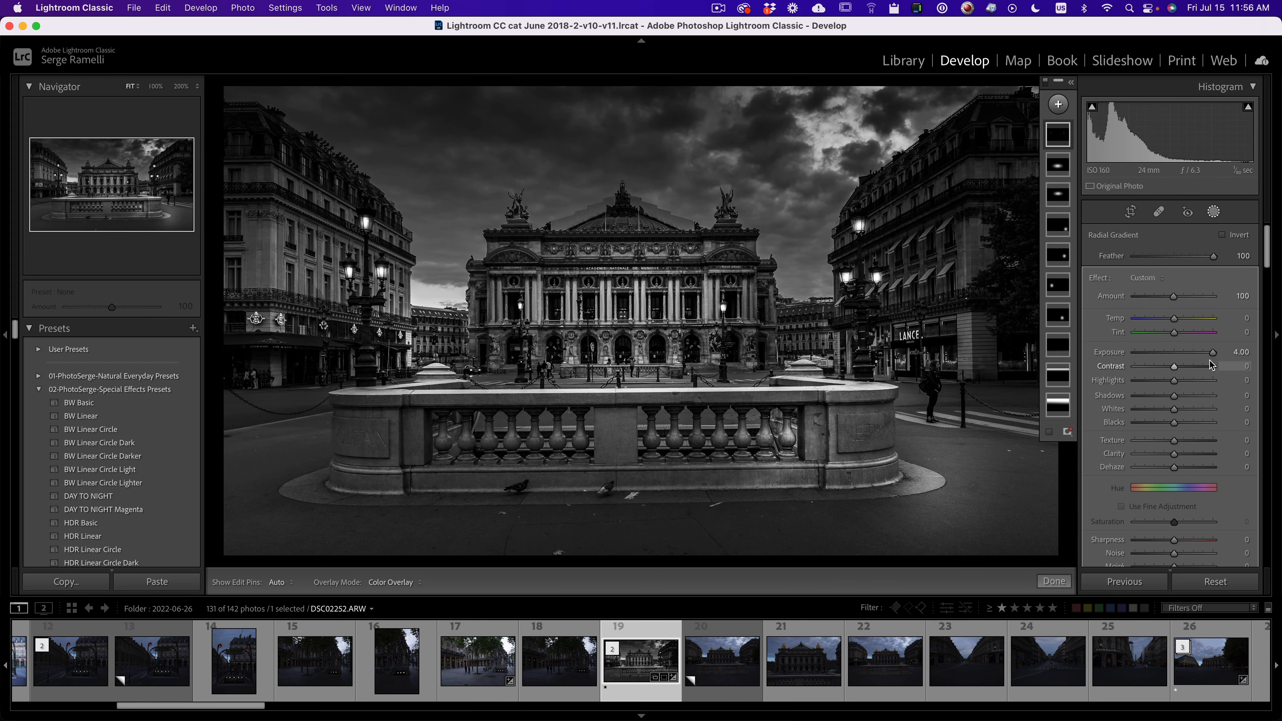
Step: Lower the lamp mask's Exposure slightly, finish masking and rate the opera photo 3 stars
mouse_move(1212, 355)
left_mouse_down()
mouse_move(1165, 355)
mouse_move(1241, 356)
mouse_move(1191, 357)
mouse_move(1206, 357)
left_mouse_up()
left_click(1055, 581)
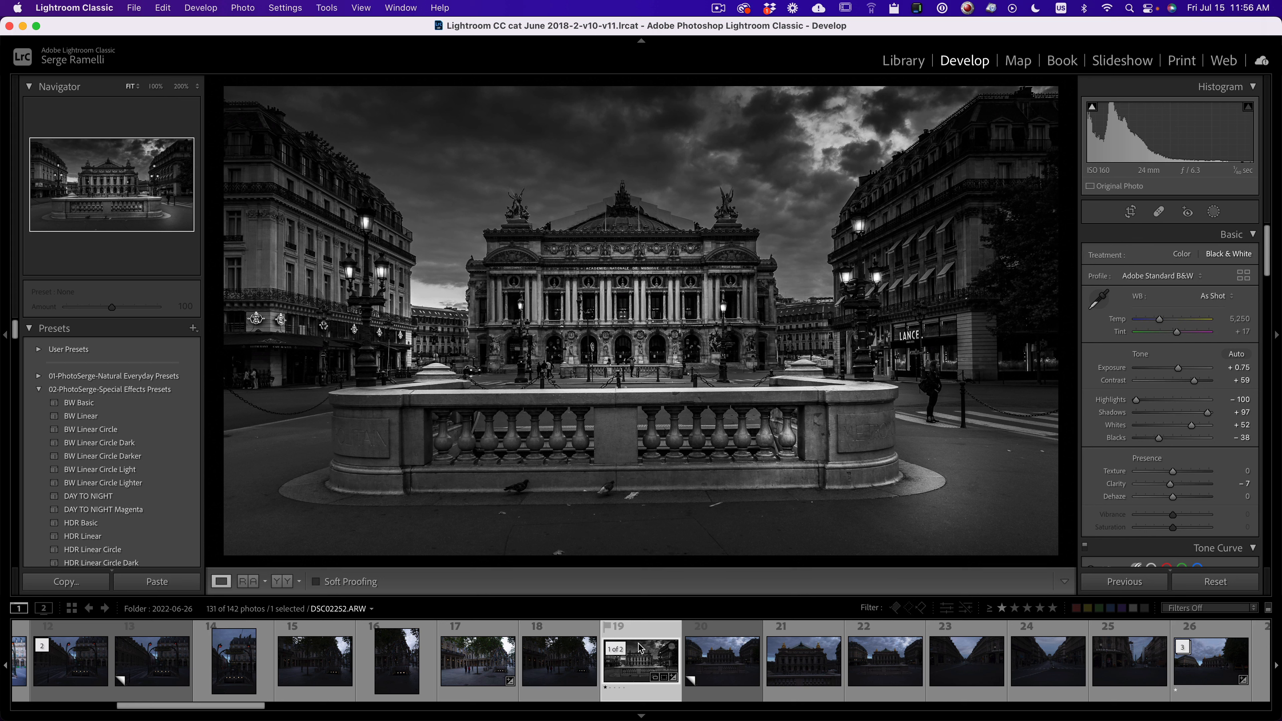
key("3")
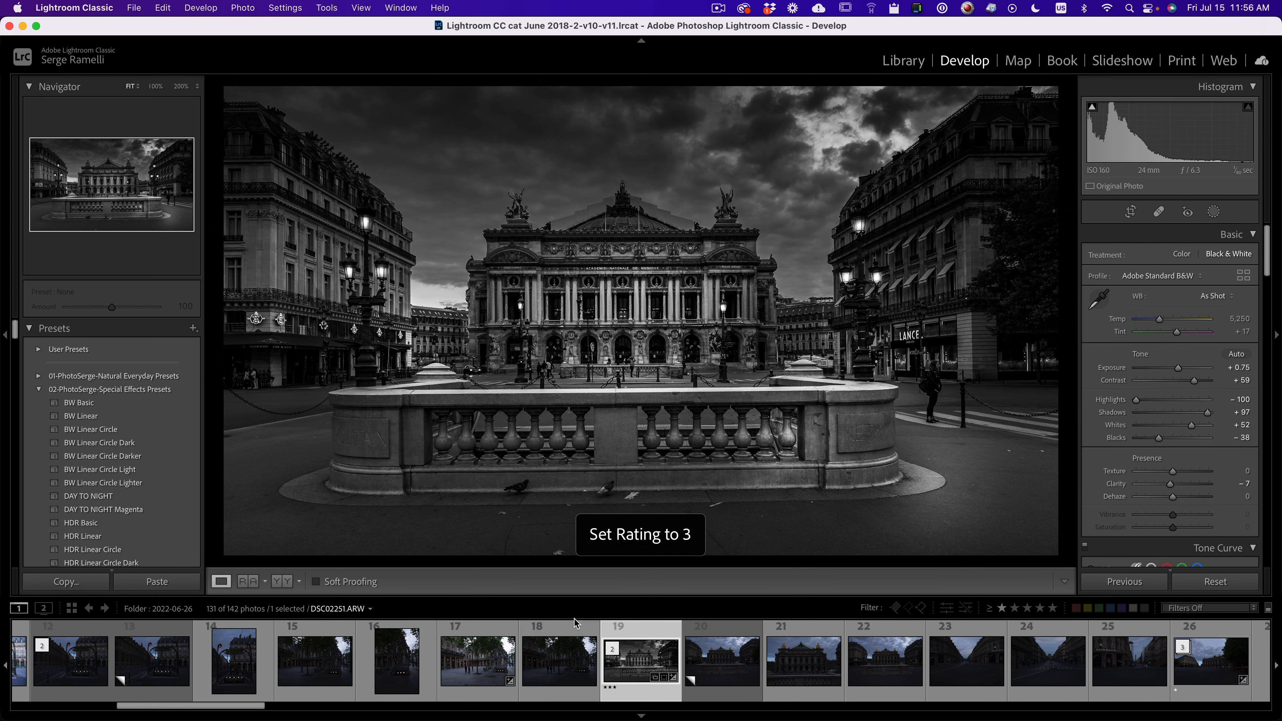
Step: Filter the filmstrip to photos rated one star or higher and open the Place Vendôme column photo DSC02296
left_click(1001, 608)
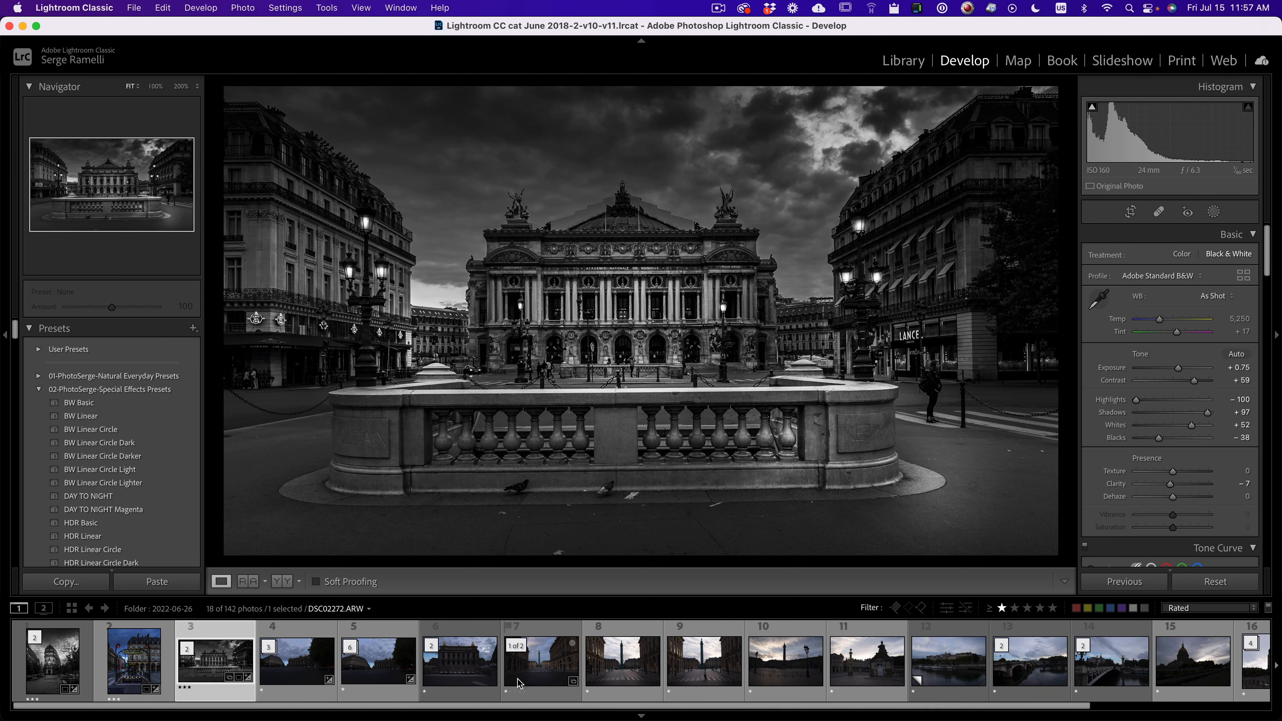
left_click(711, 673)
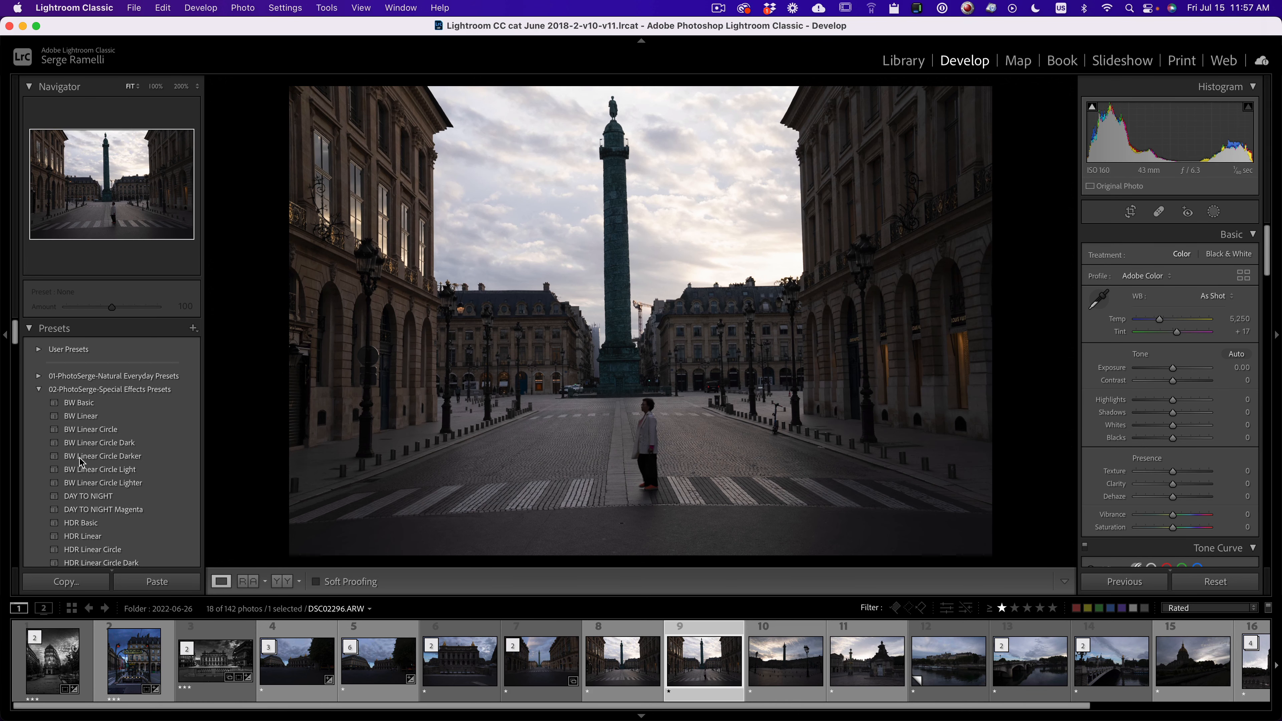
Step: Apply the GOLDEN HOUR Linear Circle preset from the PhotoSerge Natural Everyday Presets to the Place Vendôme photo
left_click(38, 389)
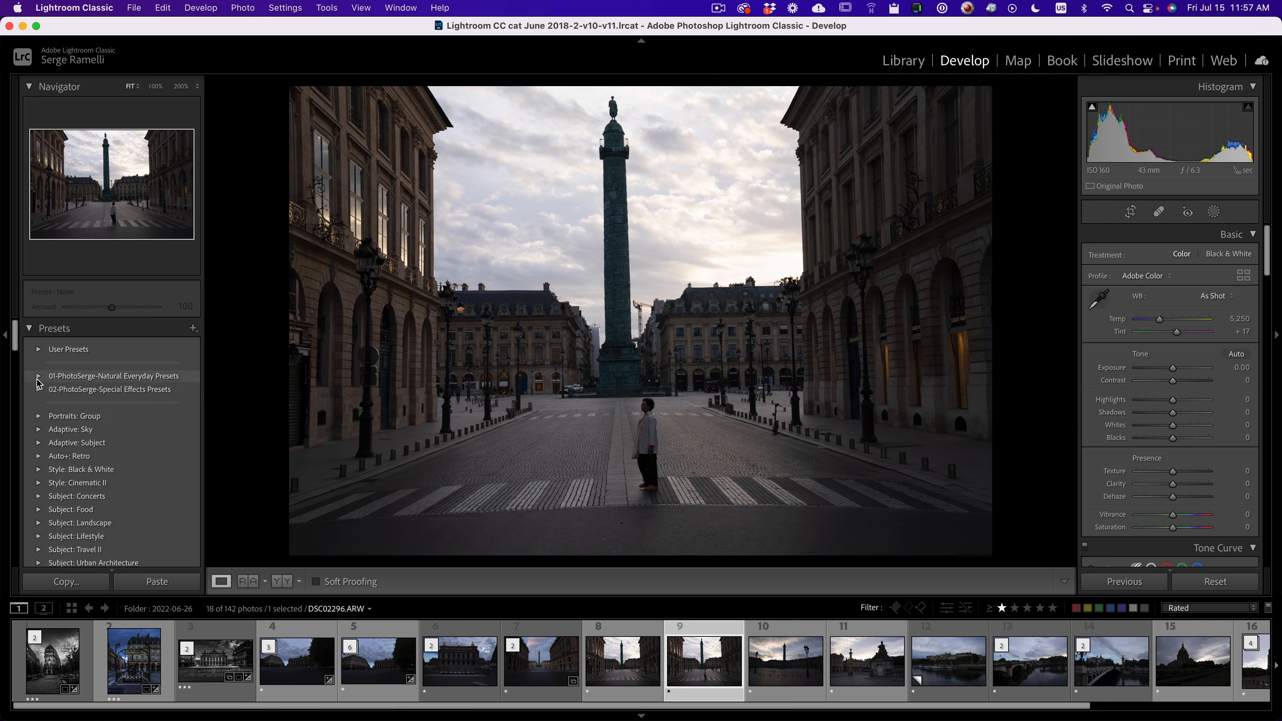
left_click(37, 376)
scroll(106, 454, "down", 3)
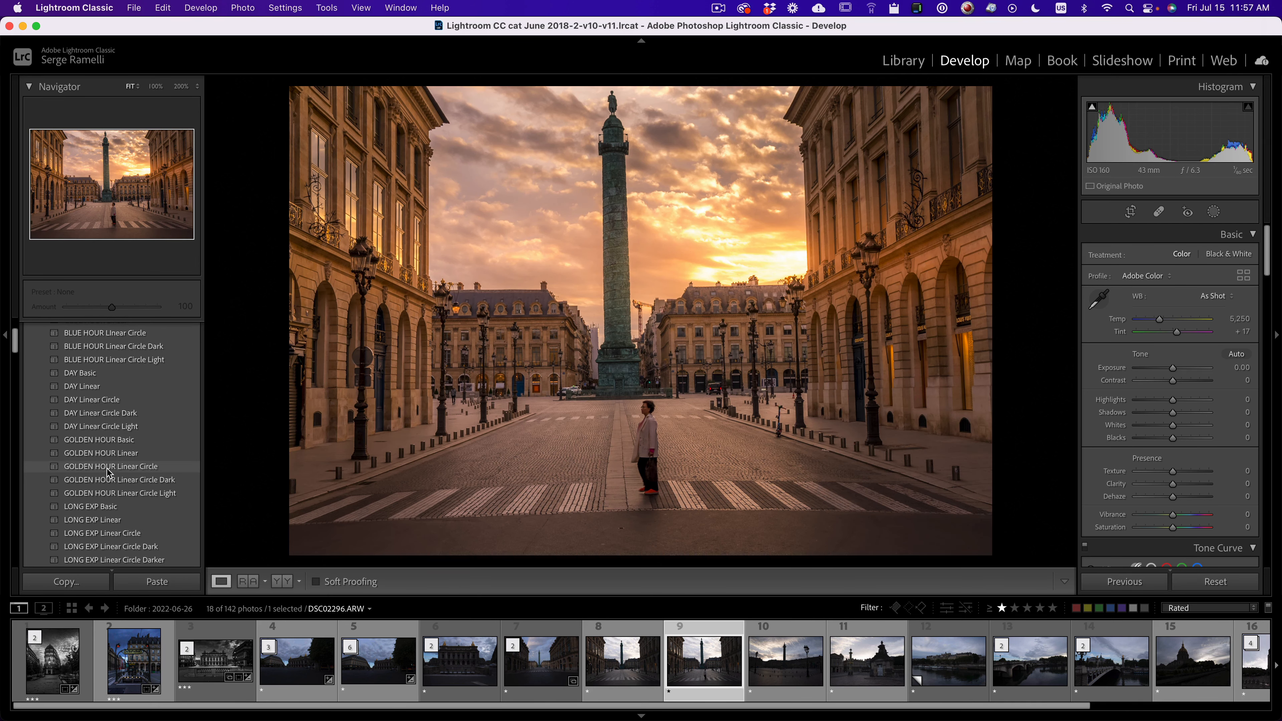
left_click(107, 470)
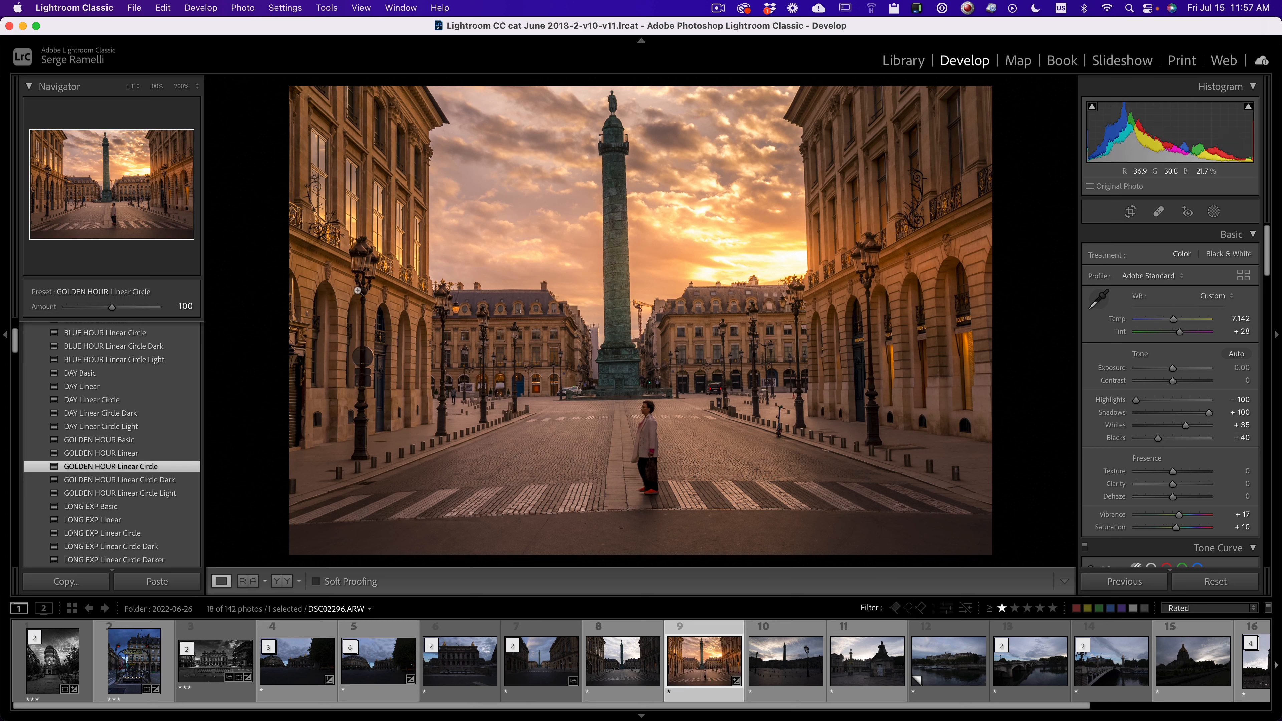
Step: Cool the white balance to Temp 5,585, lower Blacks to -48 and raise Contrast to +42
left_click_drag(1171, 322, 1164, 324)
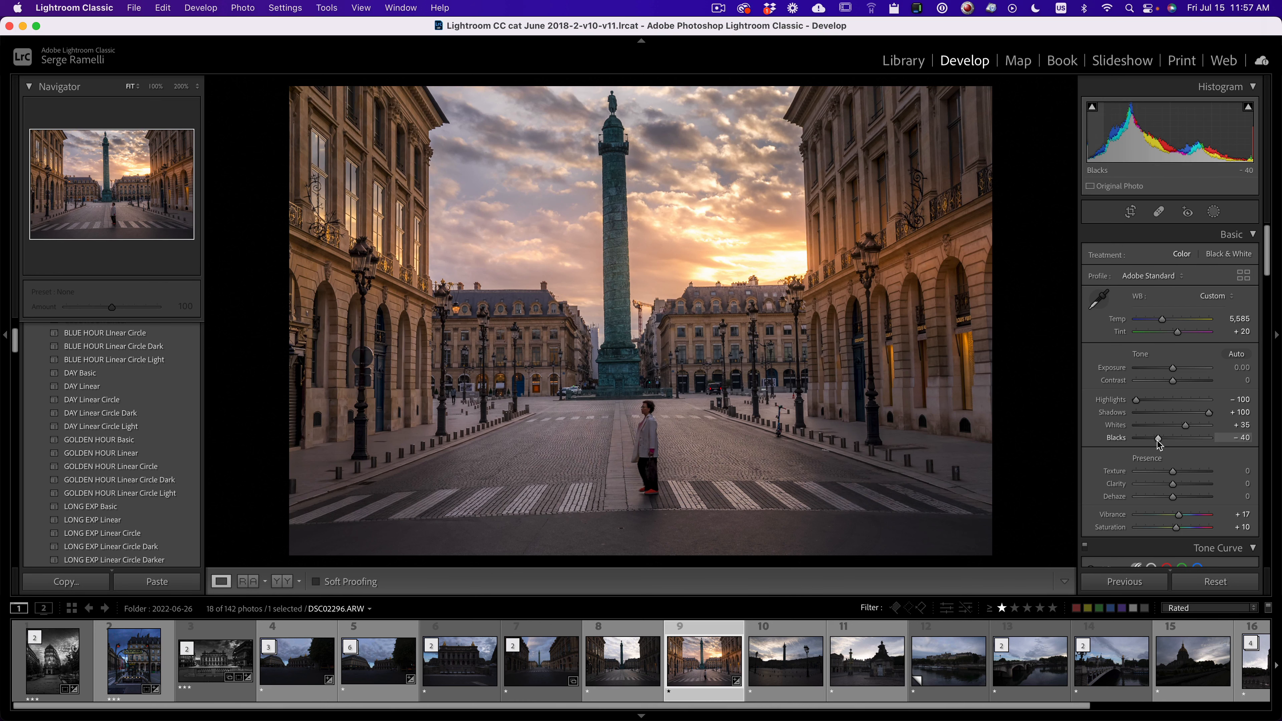
left_click_drag(1157, 439, 1155, 440)
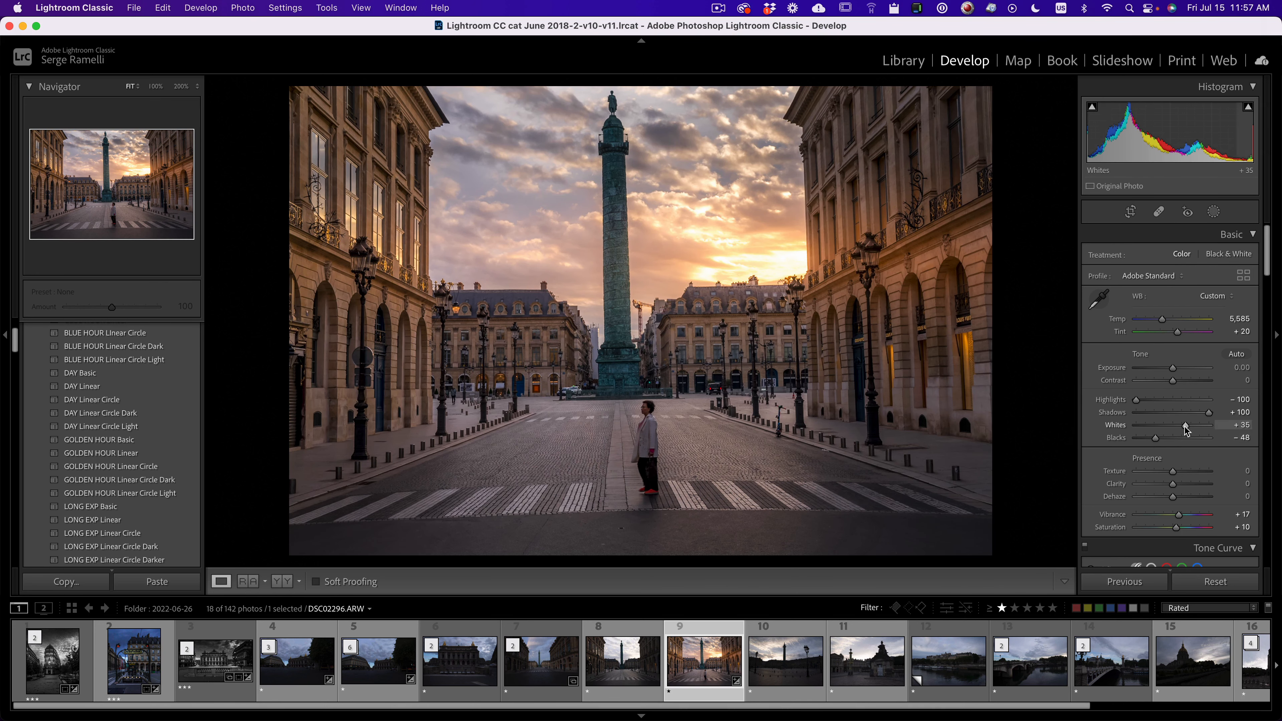
left_click(1187, 381)
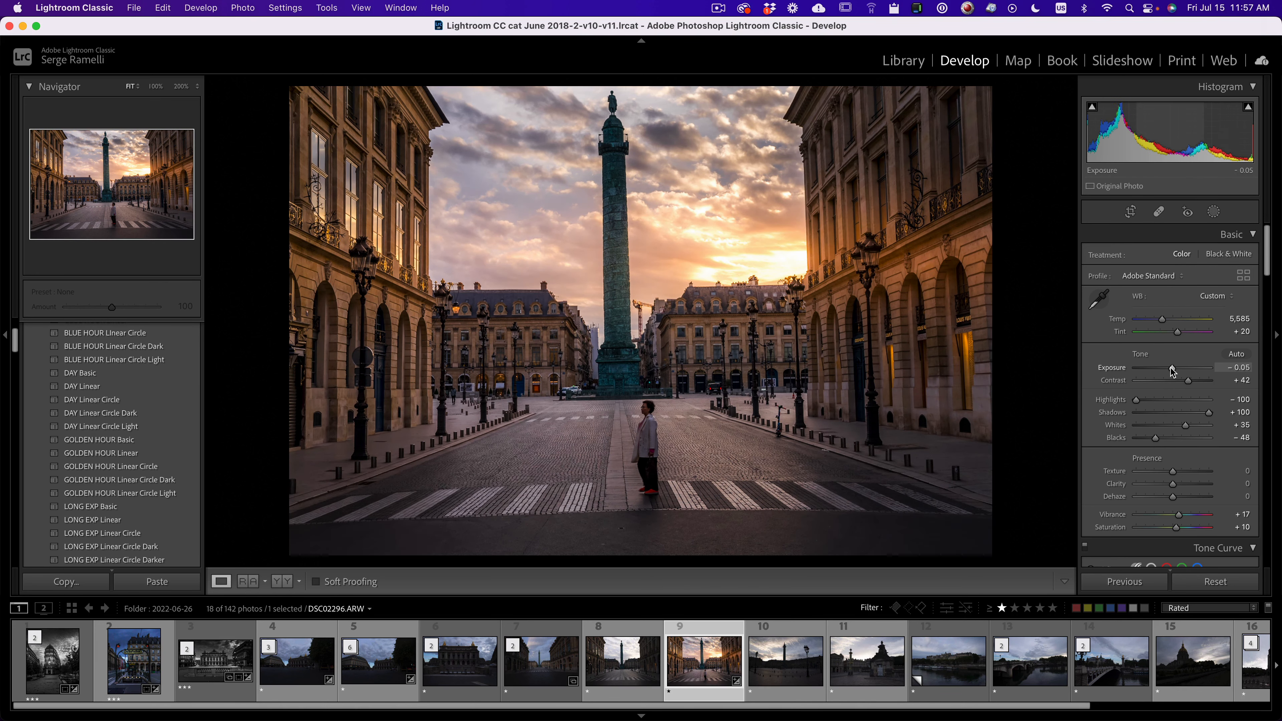
Step: Try the preset's radial glow mask smaller over the left building and the bright sky beside the column, and delete that mask
left_click(1213, 212)
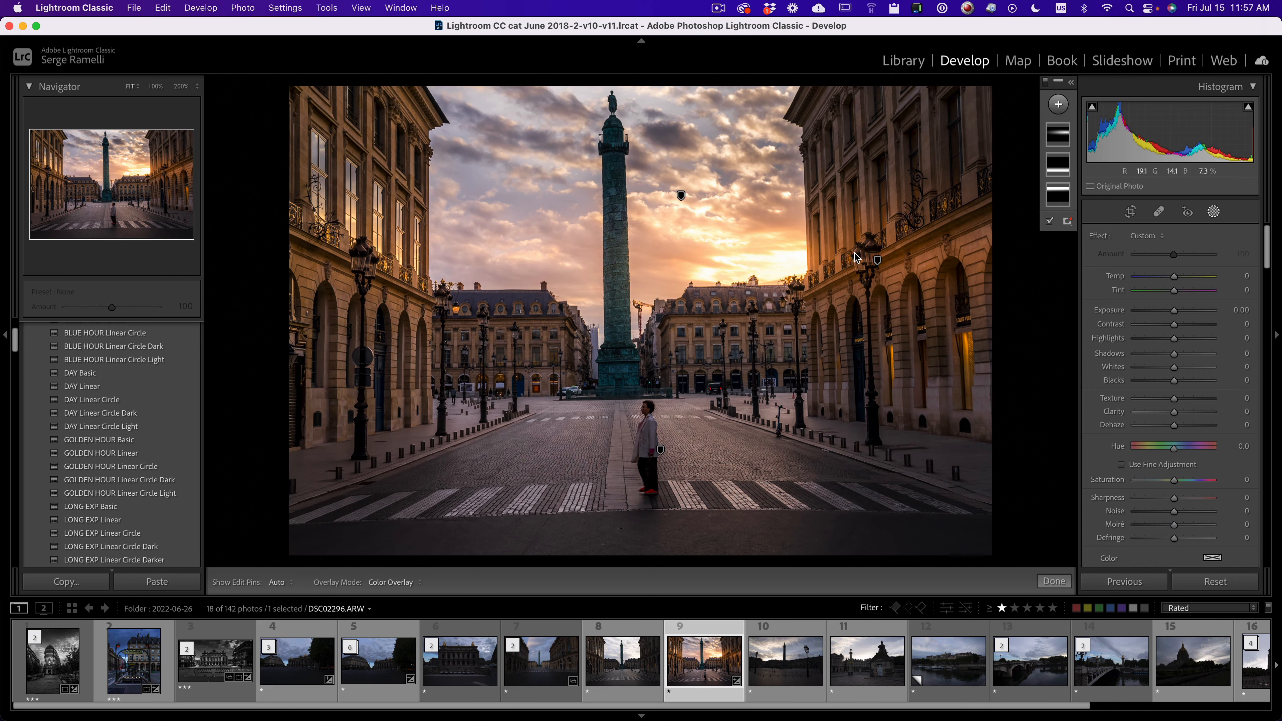
mouse_move(878, 261)
left_click_drag(877, 261, 408, 267)
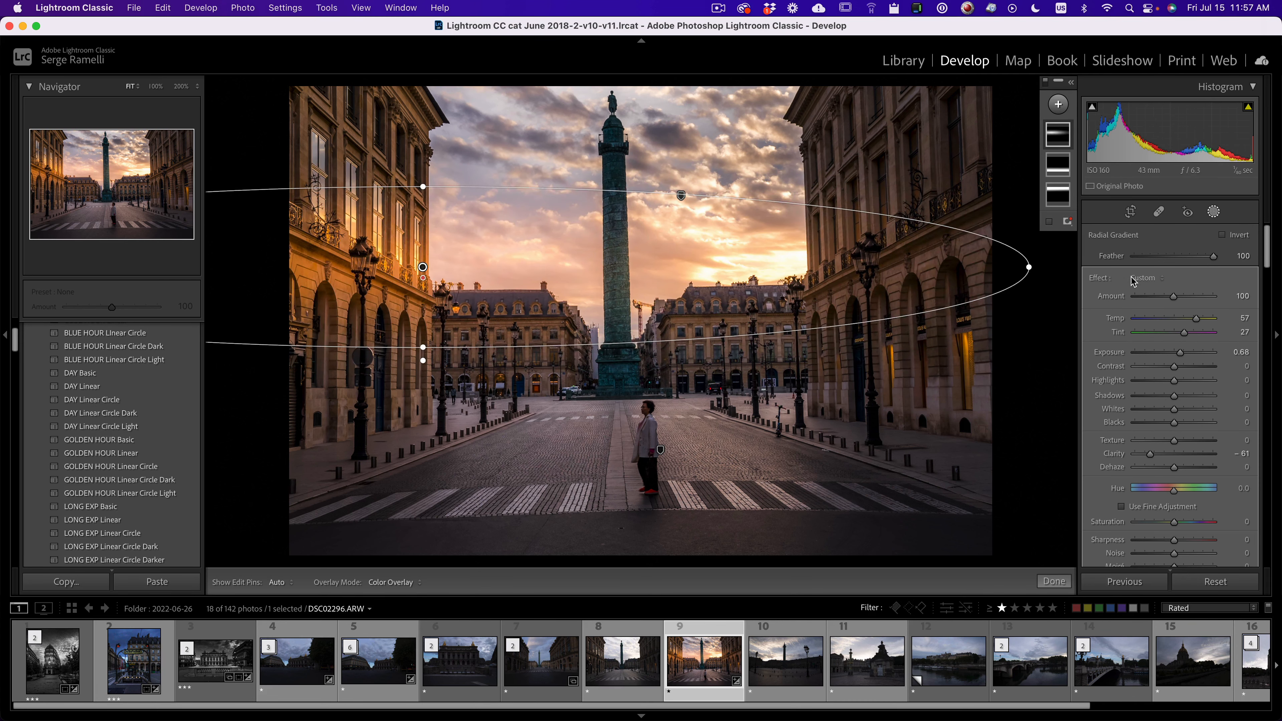
left_click_drag(1030, 268, 552, 267)
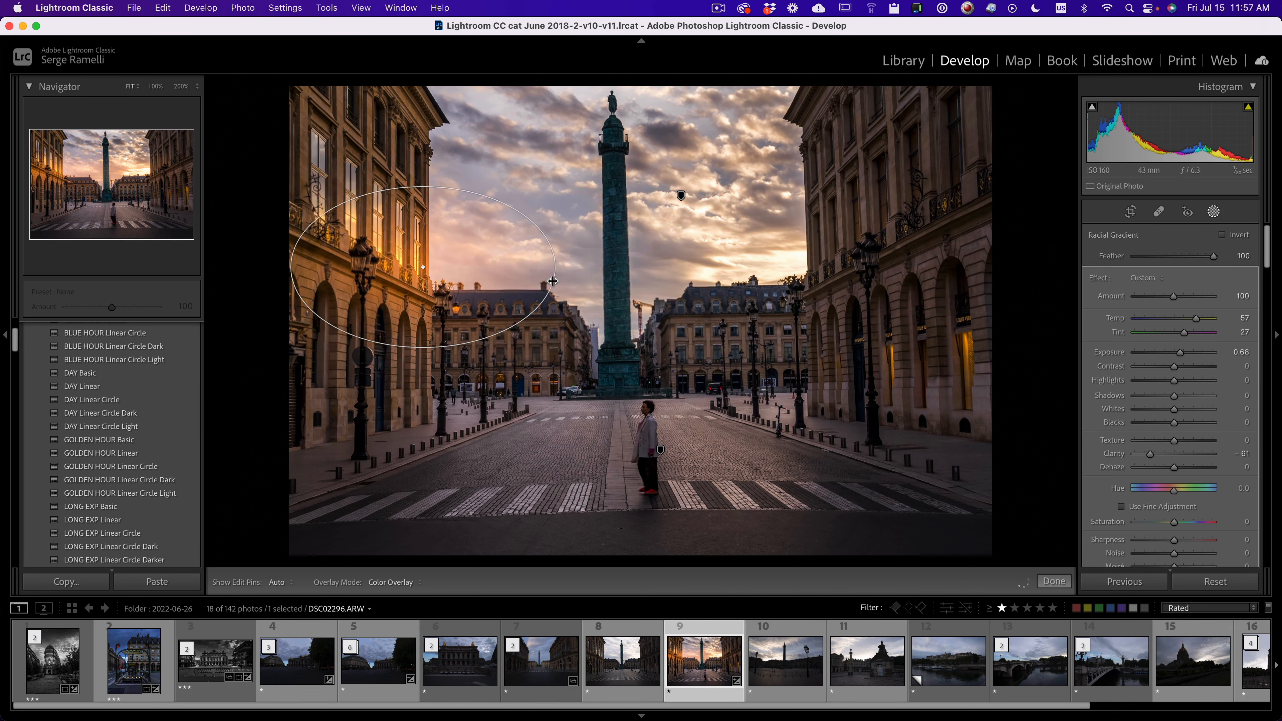
left_click_drag(421, 267, 748, 241)
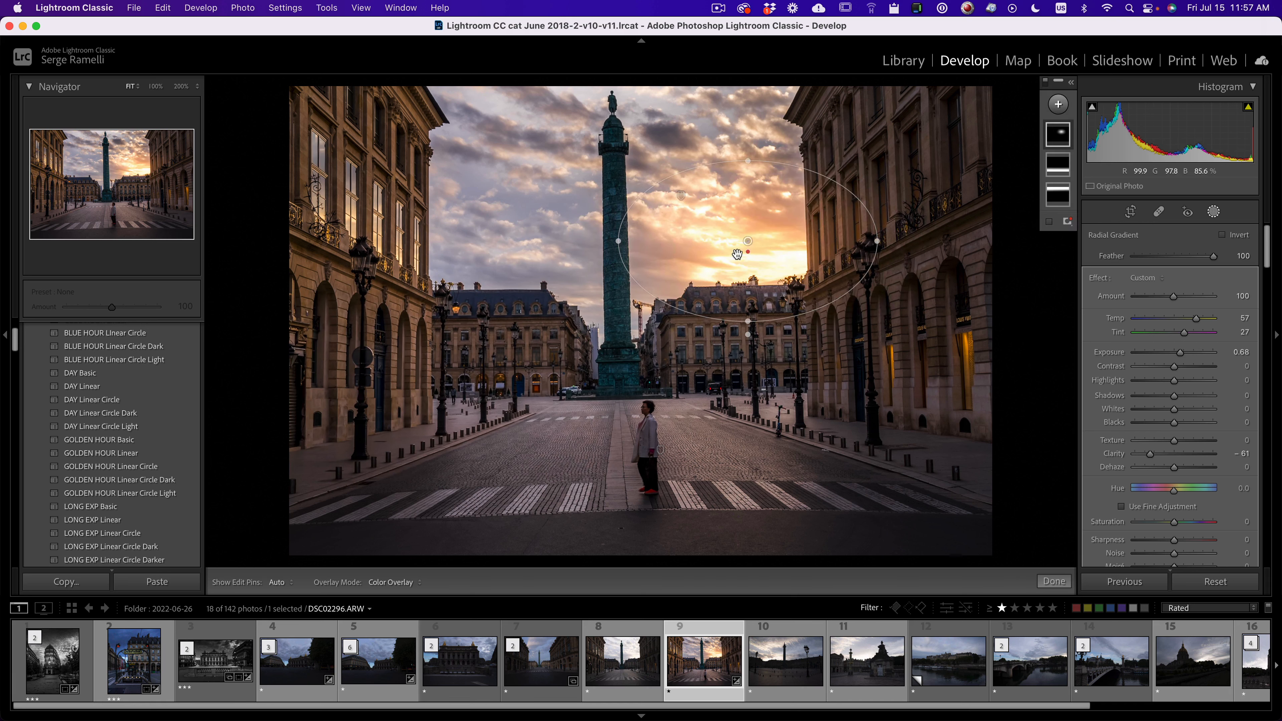
key("Delete")
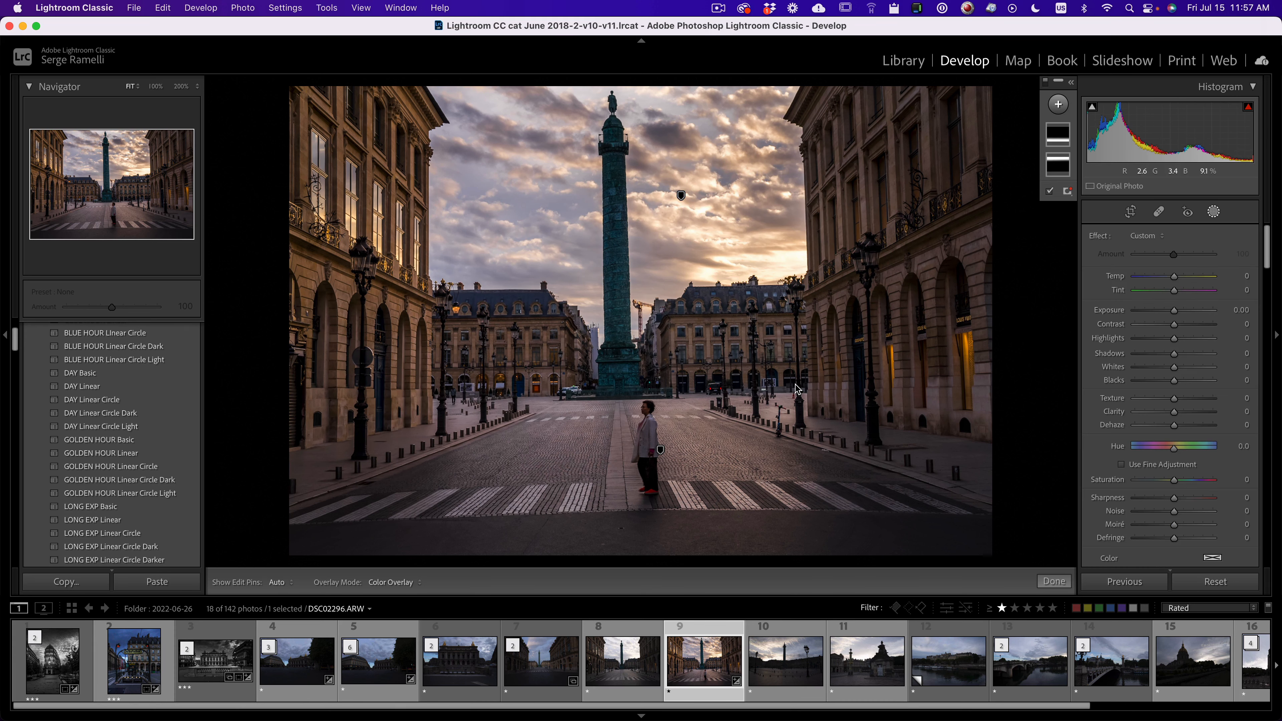
Step: Move the sky's linear gradient mask further up the photo and lower its Exposure to -1.13
left_click(679, 198)
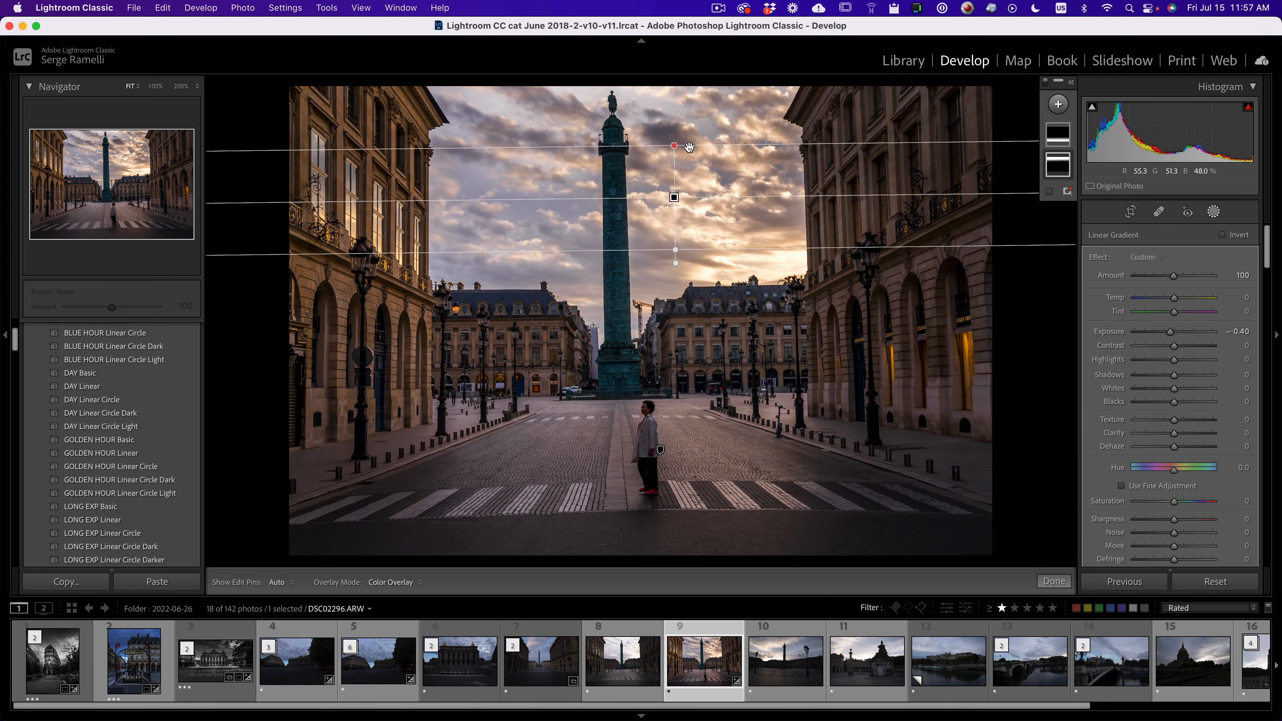
left_click_drag(677, 198, 668, 168)
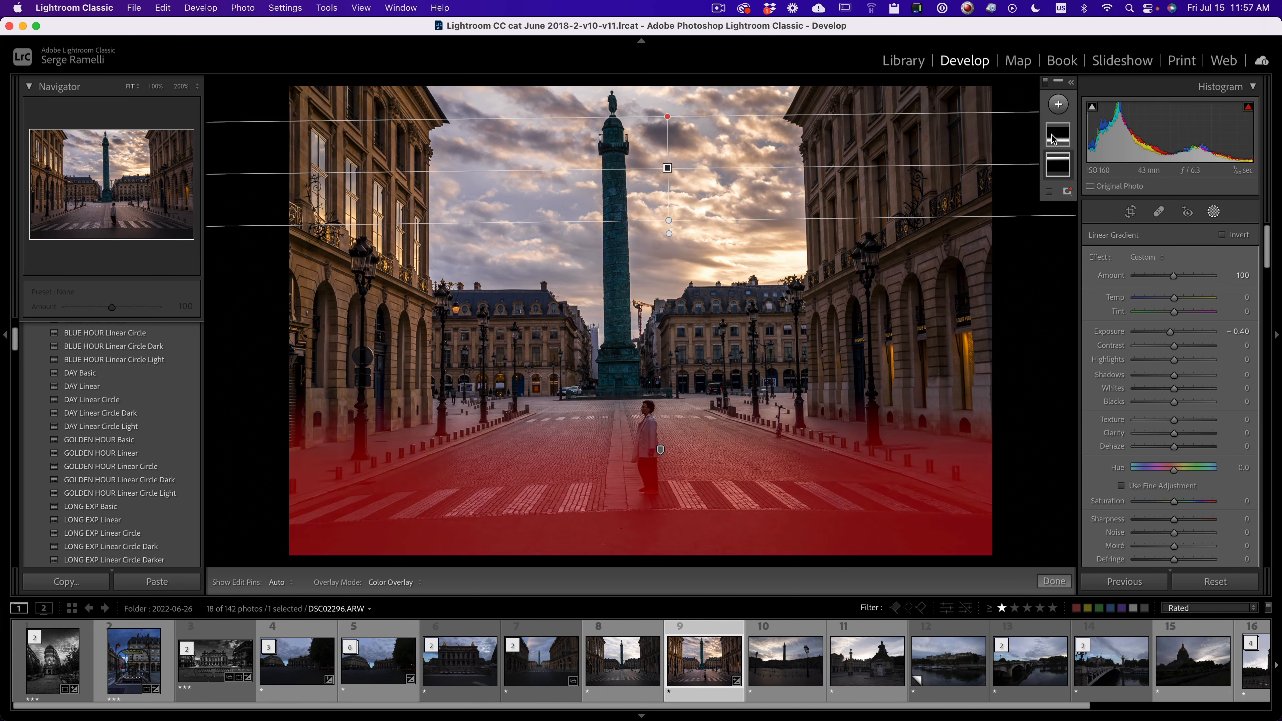
left_click(1072, 84)
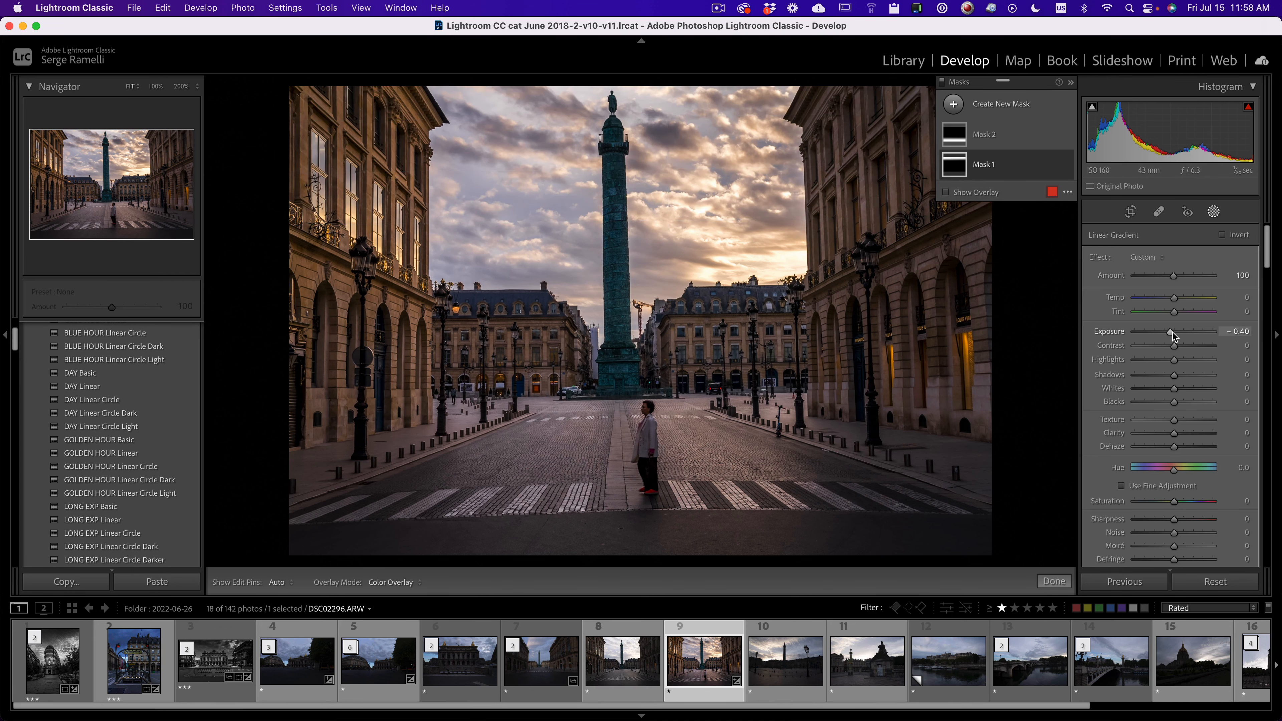
left_click_drag(1169, 332, 1163, 332)
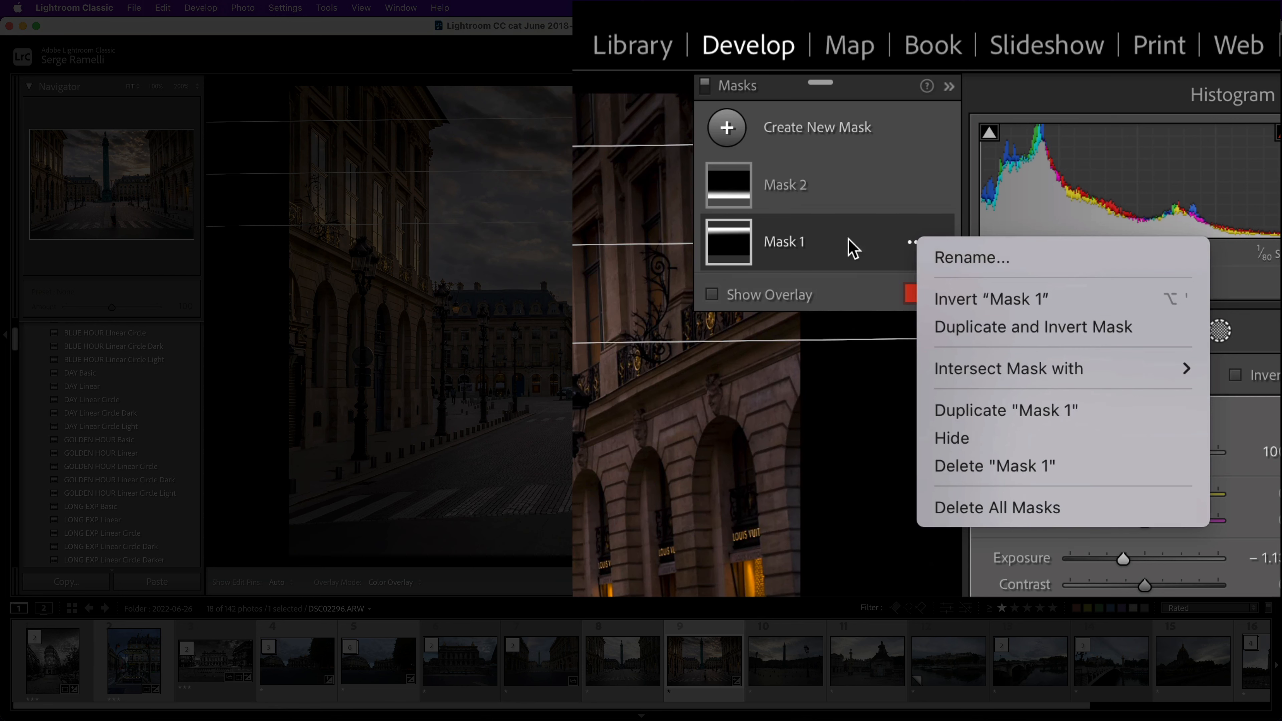
Step: Subtract a Select Sky selection from Mask 1
left_click(853, 250)
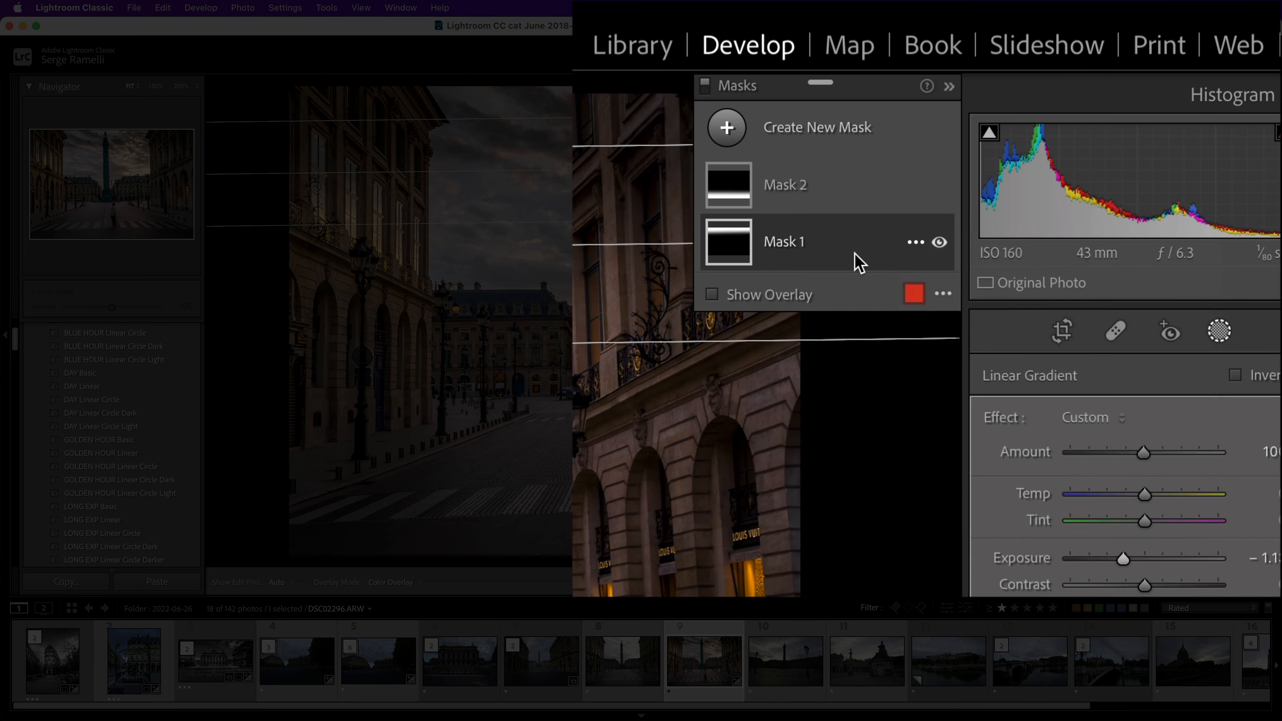
left_click(853, 263)
left_click(873, 326)
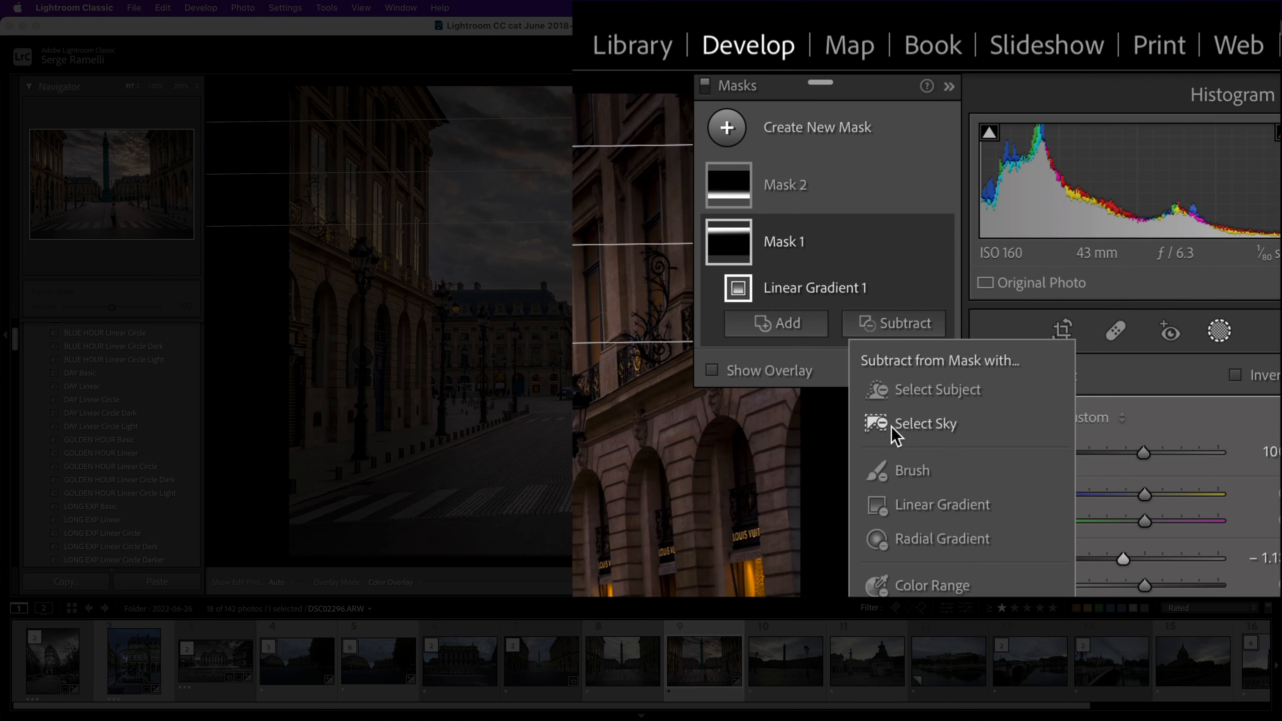
left_click(916, 430)
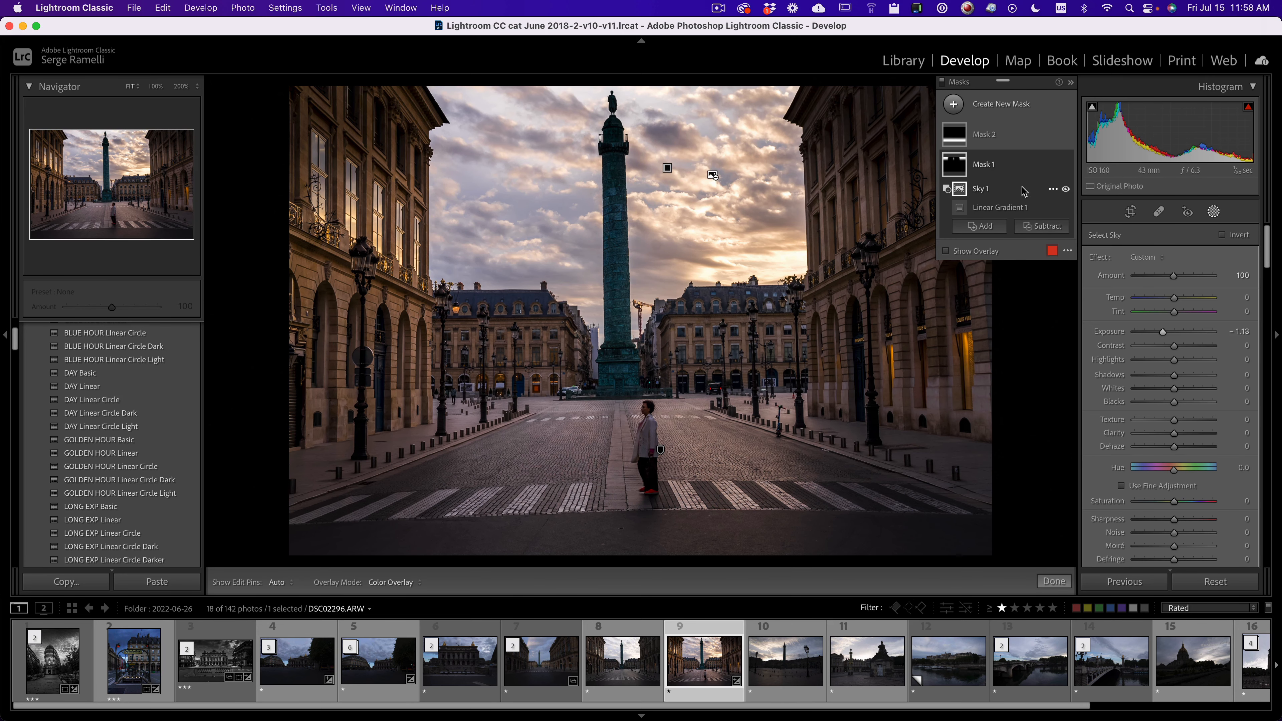
Step: Toggle Mask 1's visibility repeatedly to examine its effect on the building tops and the column
left_click(1065, 166)
left_click(1065, 166)
left_click(1065, 166)
left_click(1065, 165)
left_click(1066, 165)
left_click(1066, 166)
left_click(1066, 165)
left_click(1065, 166)
left_click(1066, 165)
left_click(1065, 166)
left_click(1065, 166)
left_click(1065, 165)
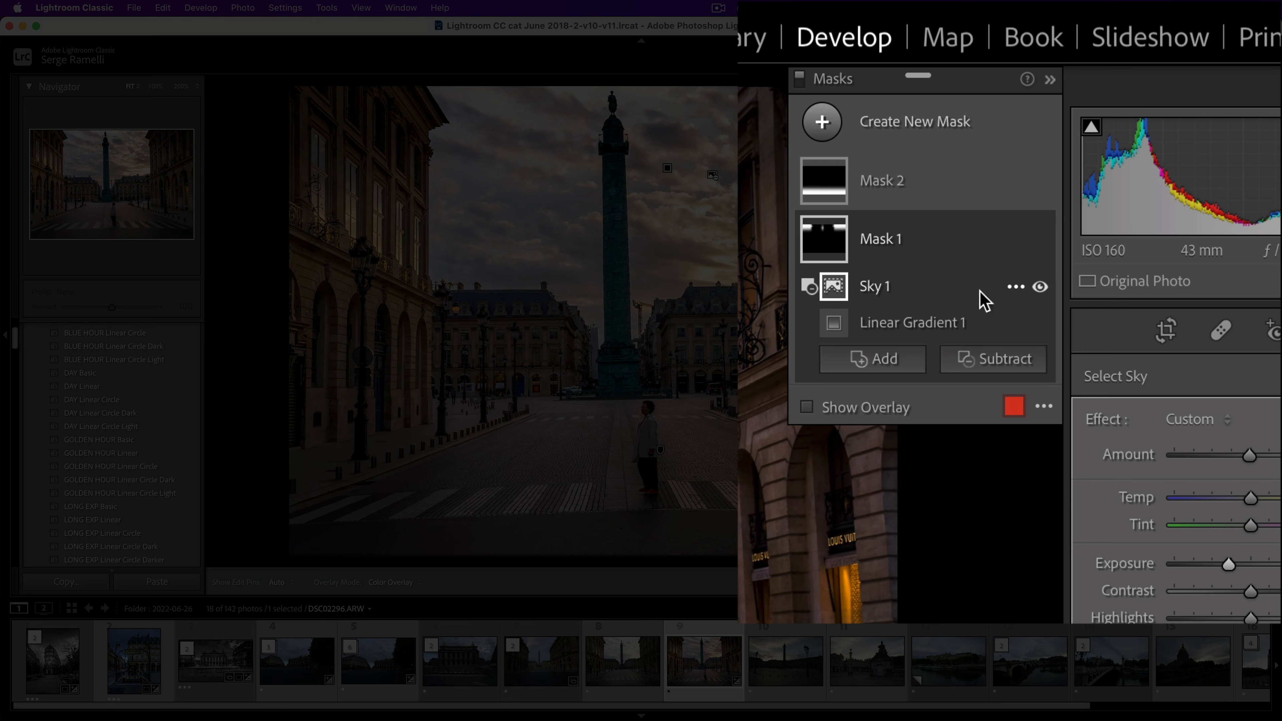
Step: Invert the Sky 1 component of Mask 1, set the mask's Exposure to -0.78 and Temp to -9, and finish masking
left_click(1015, 288)
left_click(1065, 376)
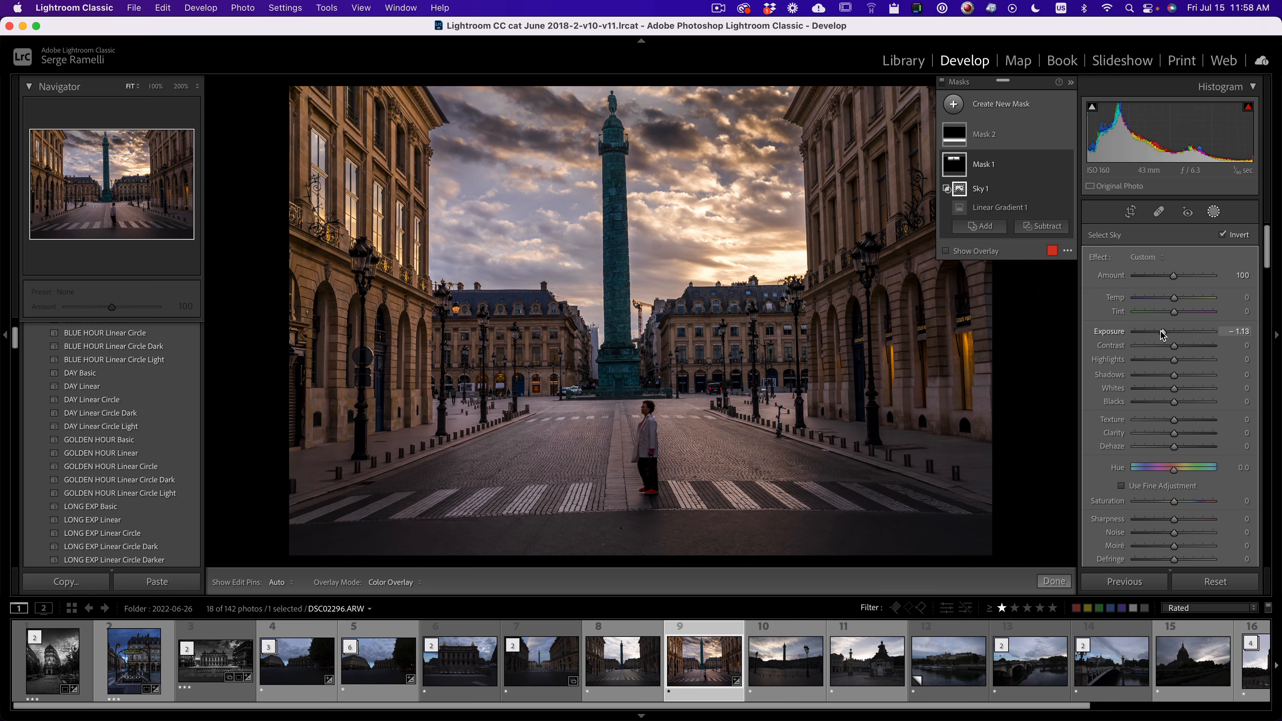
mouse_move(1162, 332)
left_mouse_down()
mouse_move(1142, 333)
mouse_move(1165, 334)
left_mouse_up()
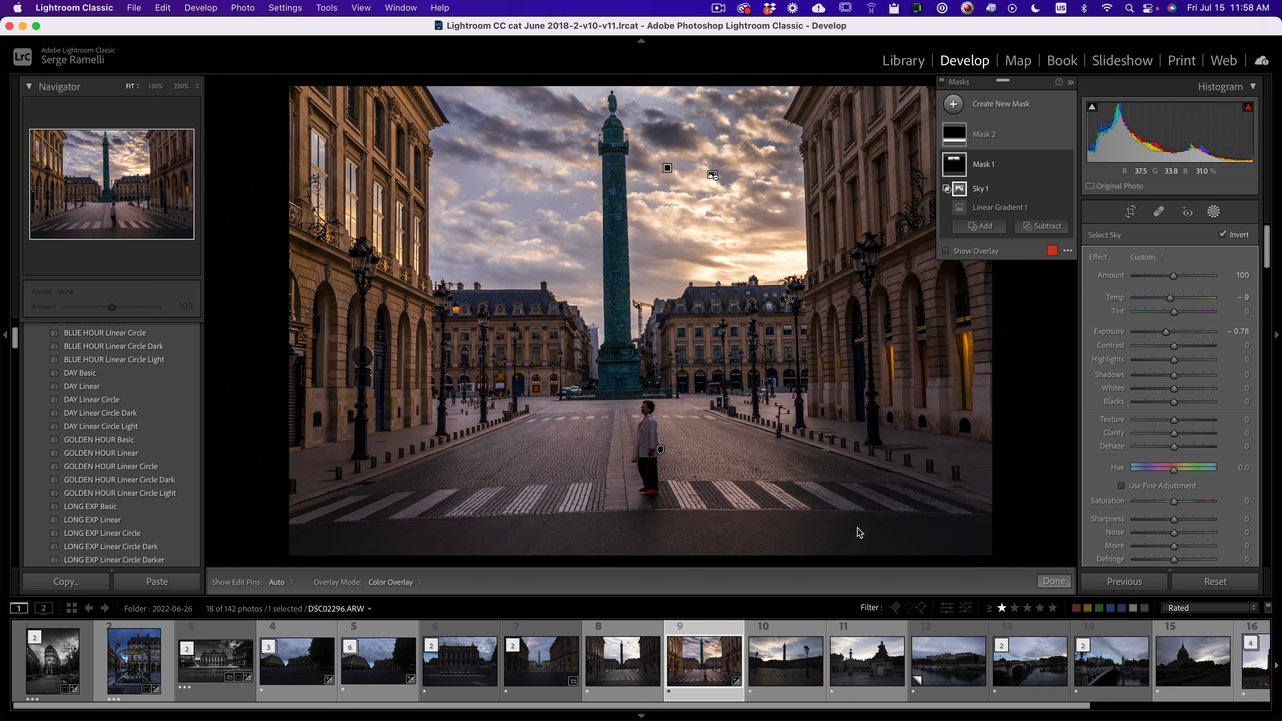
left_click(1064, 580)
Step: Straighten the perspective with Upright Auto and raise the photo's Exposure to +0.10
scroll(1160, 381, "down", 20)
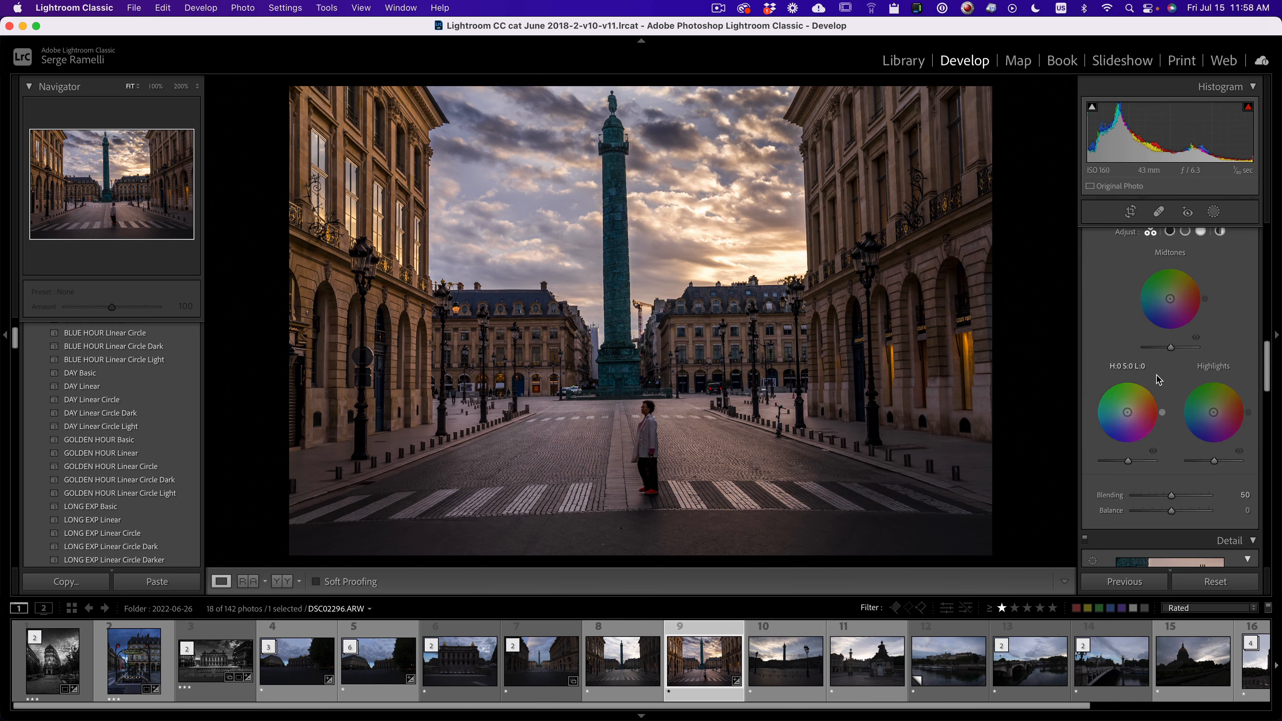
scroll(1159, 381, "up", 3)
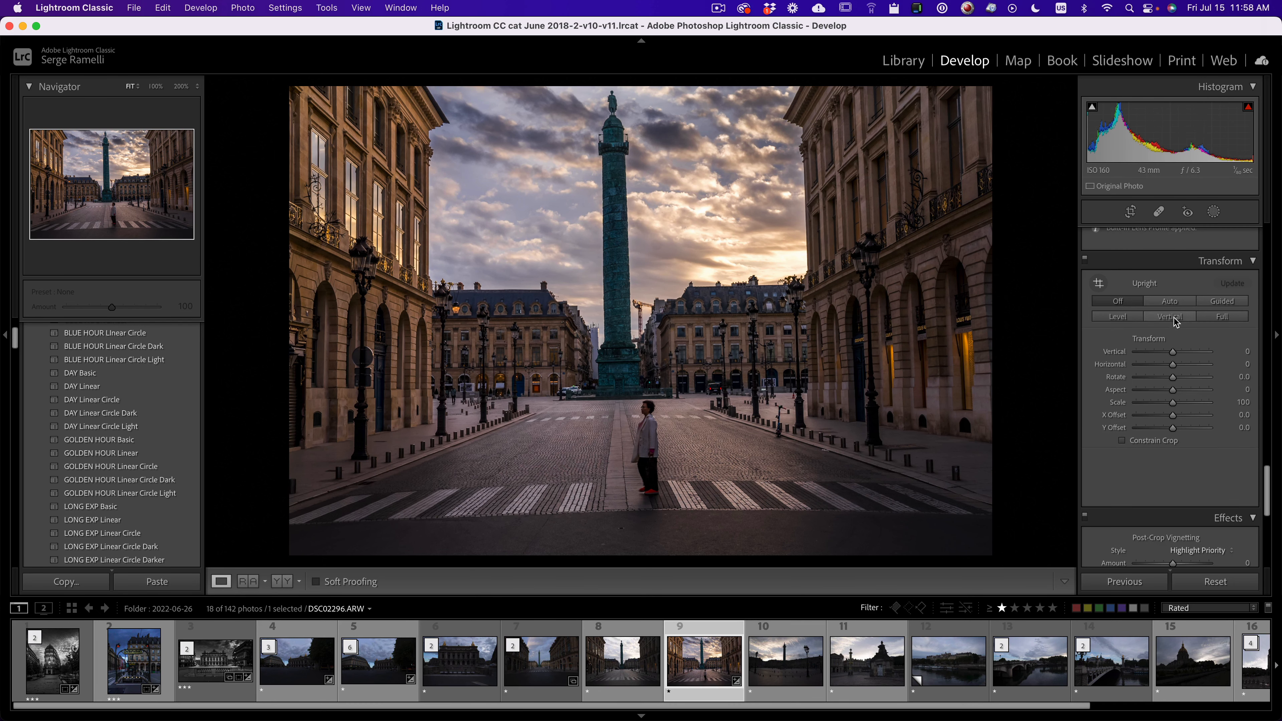
left_click(1170, 301)
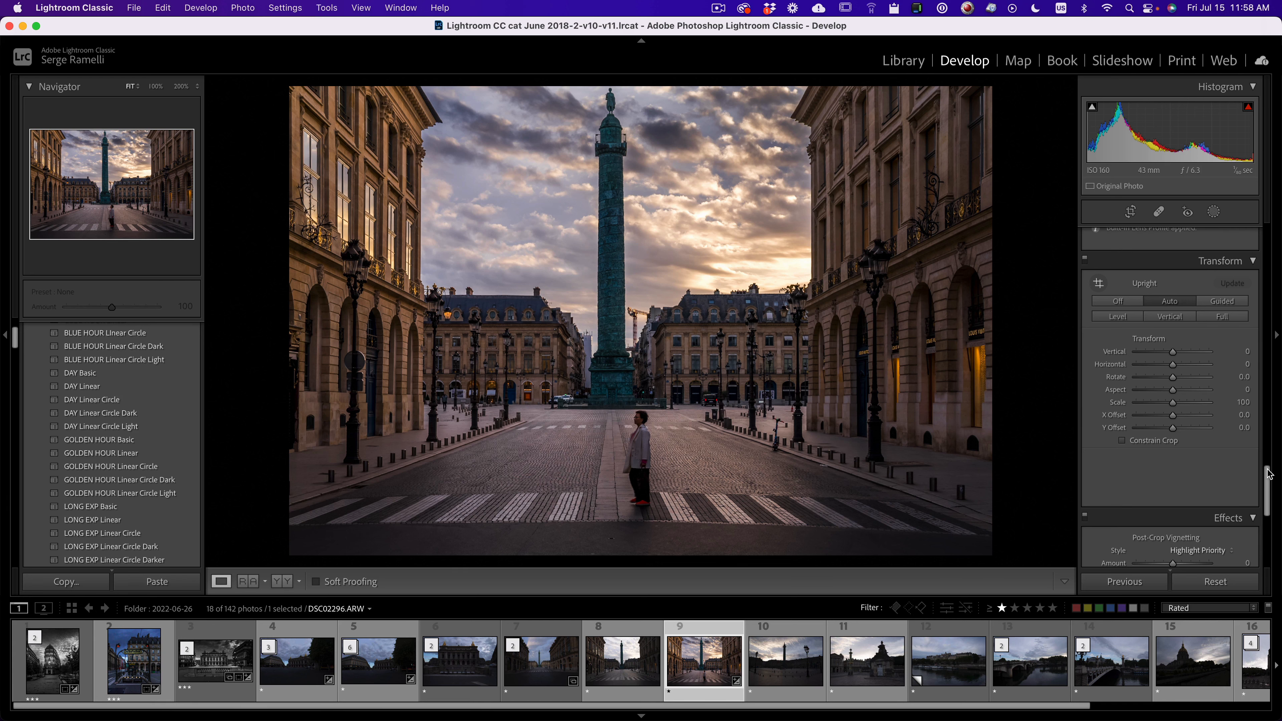
left_click_drag(1268, 473, 1268, 233)
left_click_drag(1171, 368, 1174, 367)
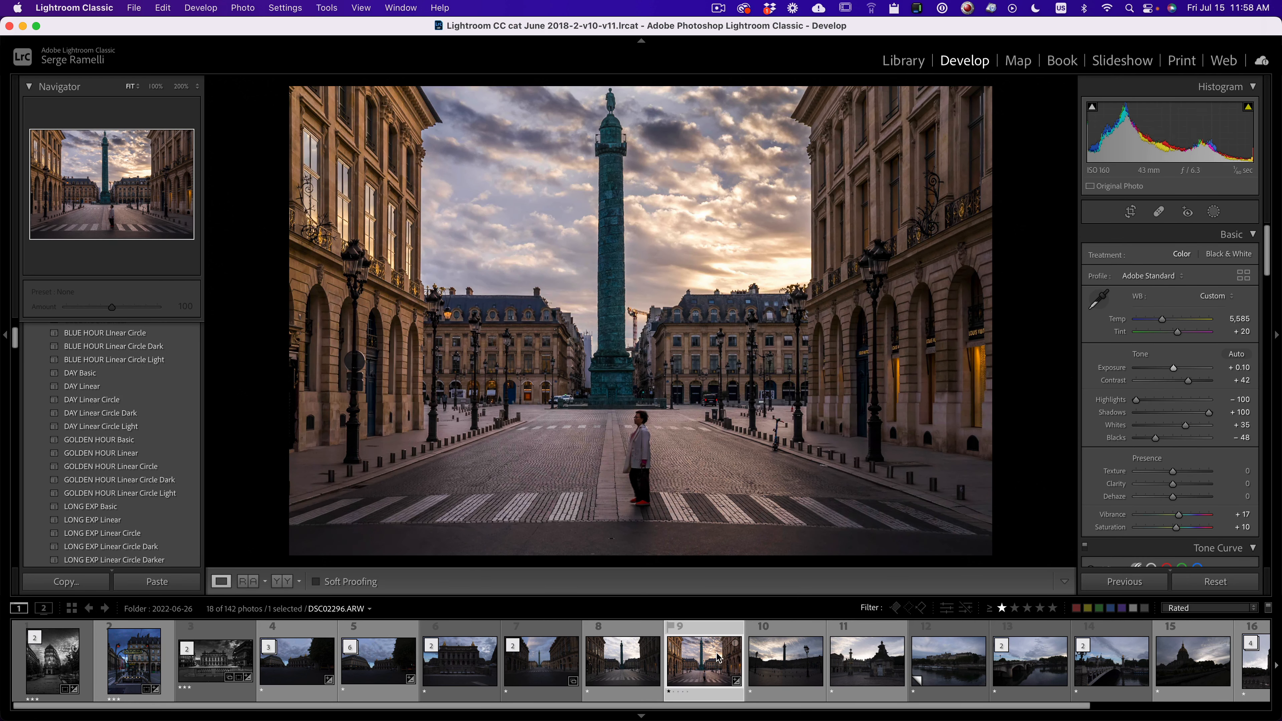
Step: Copy the edited photo's develop settings and paste them onto the preceding Place Vendôme photo DSC02292
key("super+shift+c")
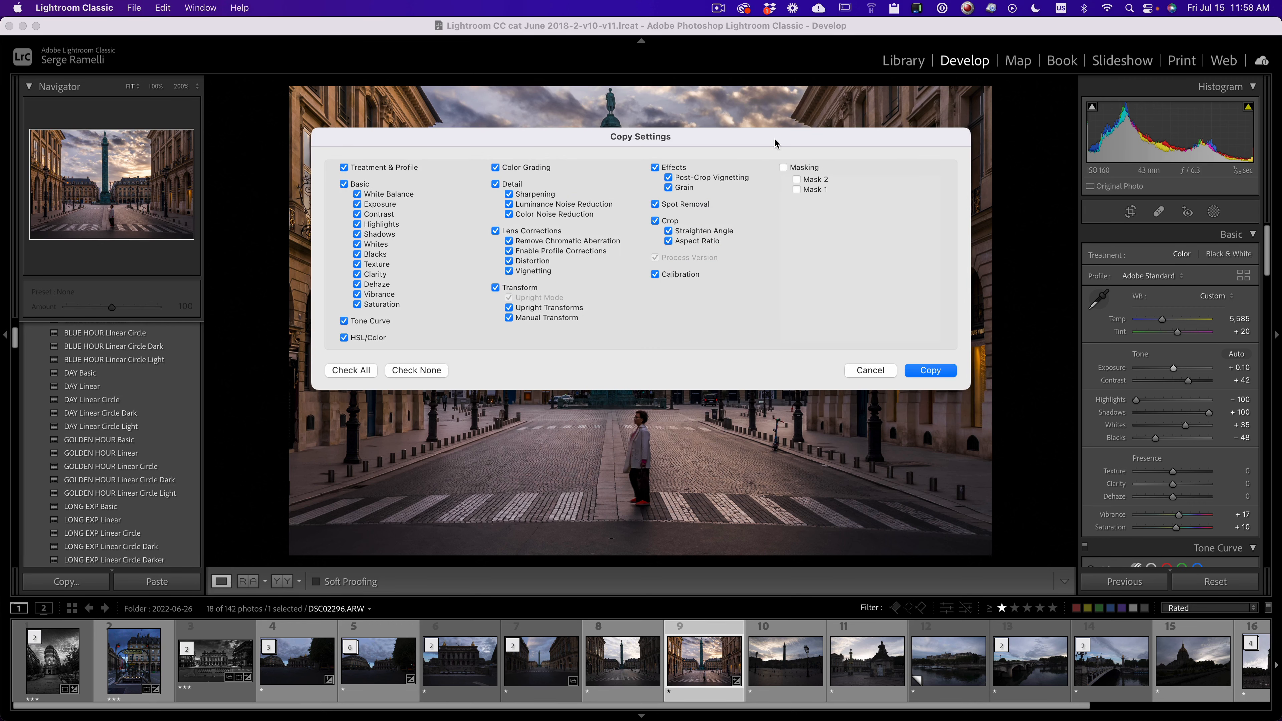
left_click(930, 370)
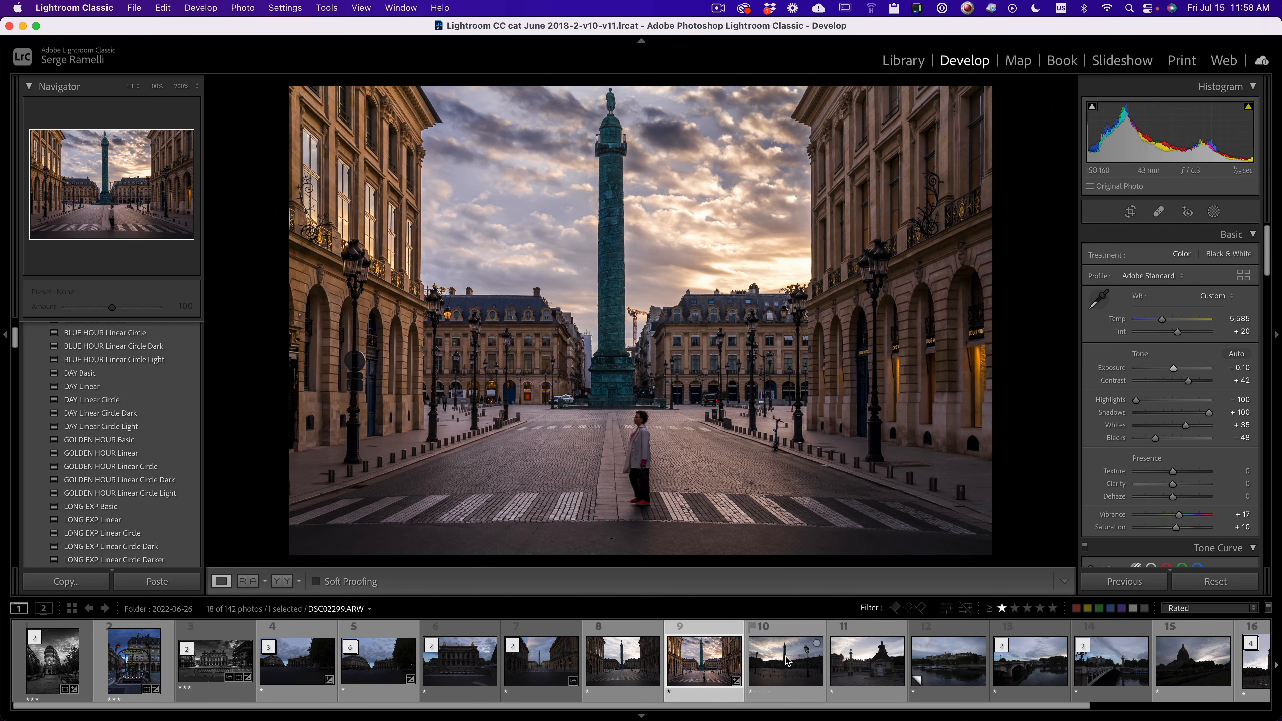
left_click(621, 635)
key("super+shift+v")
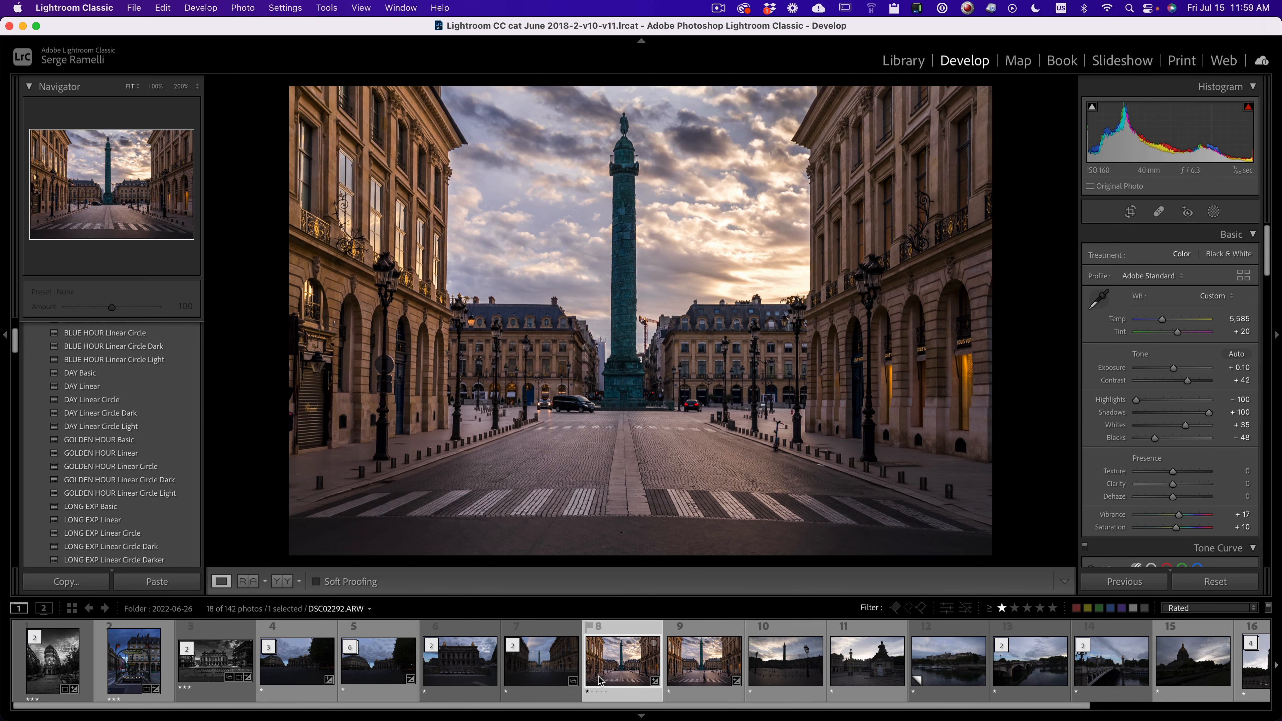
Step: Rate the two golden-hour column photos, DSC02292 and DSC02296, 3 stars each
key("3")
left_click(695, 666)
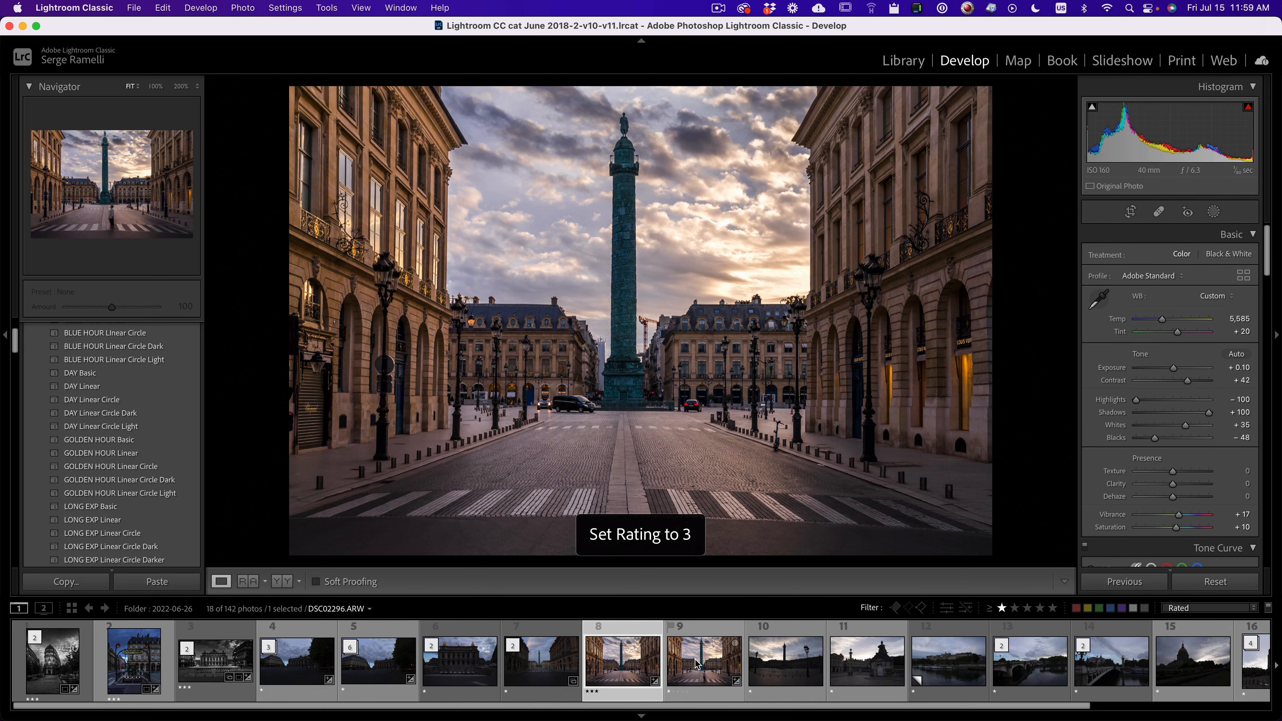
key("3")
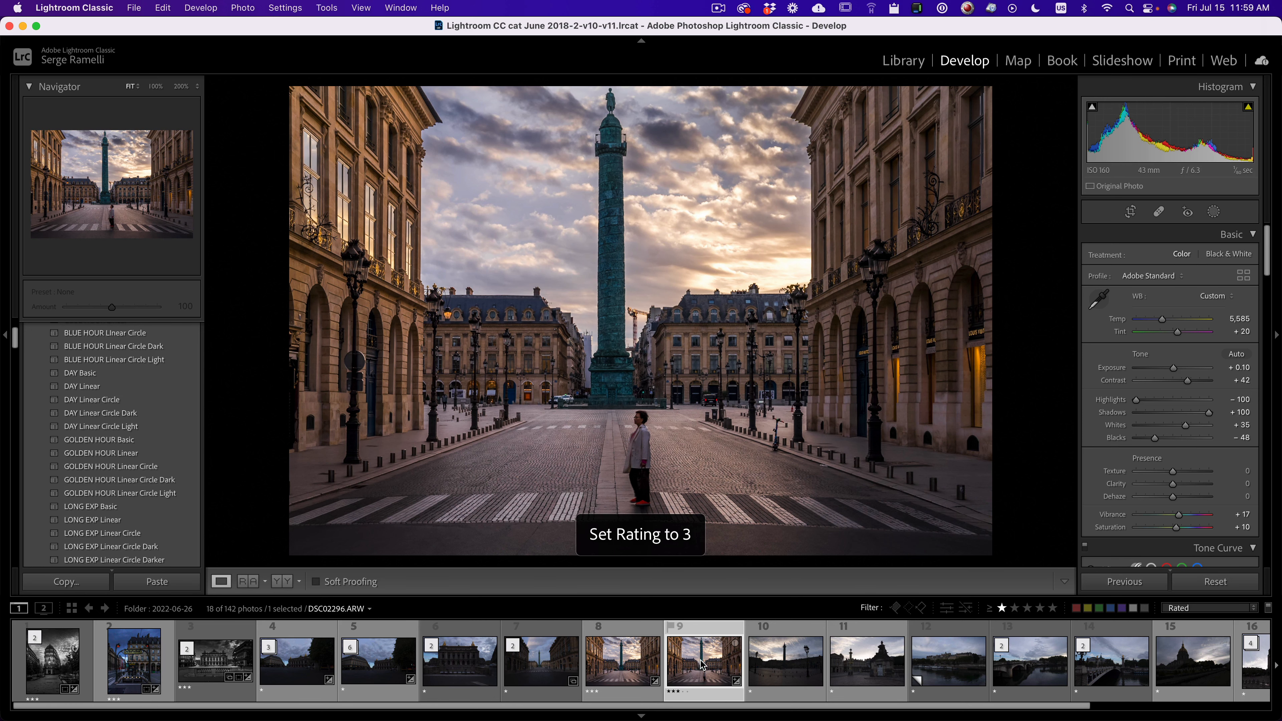
Step: Paste the copied settings onto the wide Place Vendôme photo DSC02299 and raise its Exposure to +0.50
left_click(777, 668)
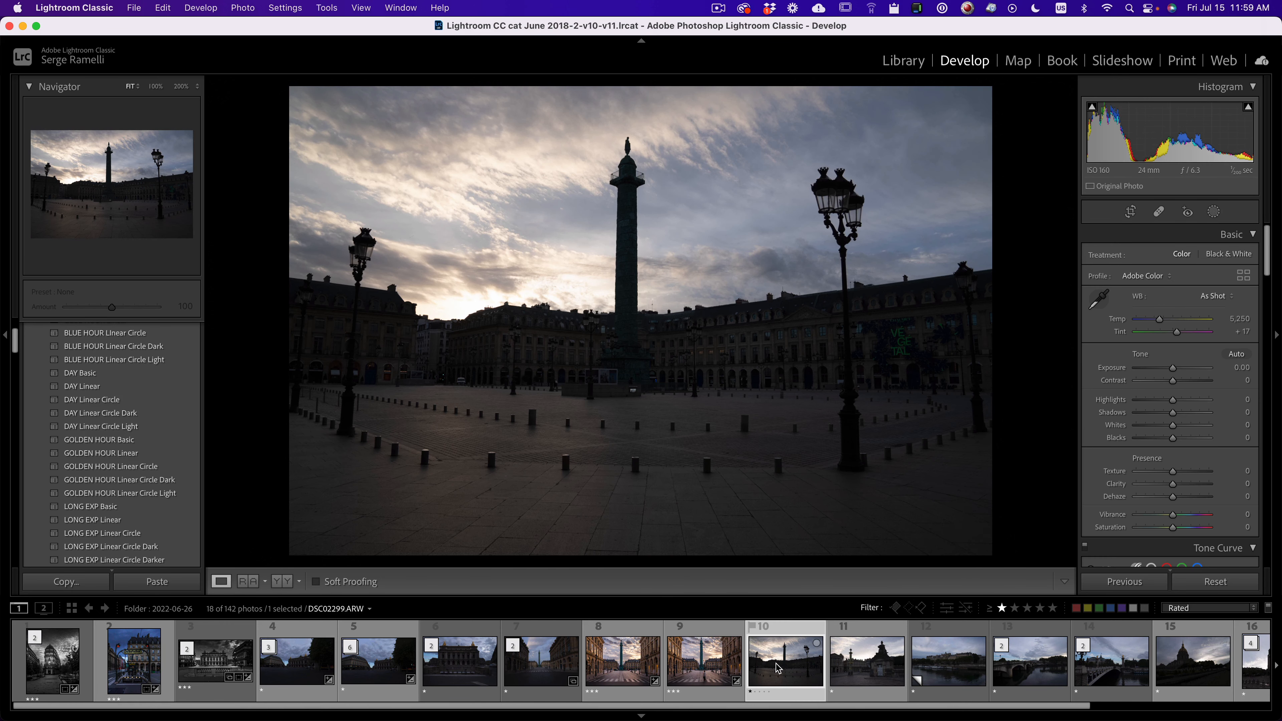
key("super+shift+v")
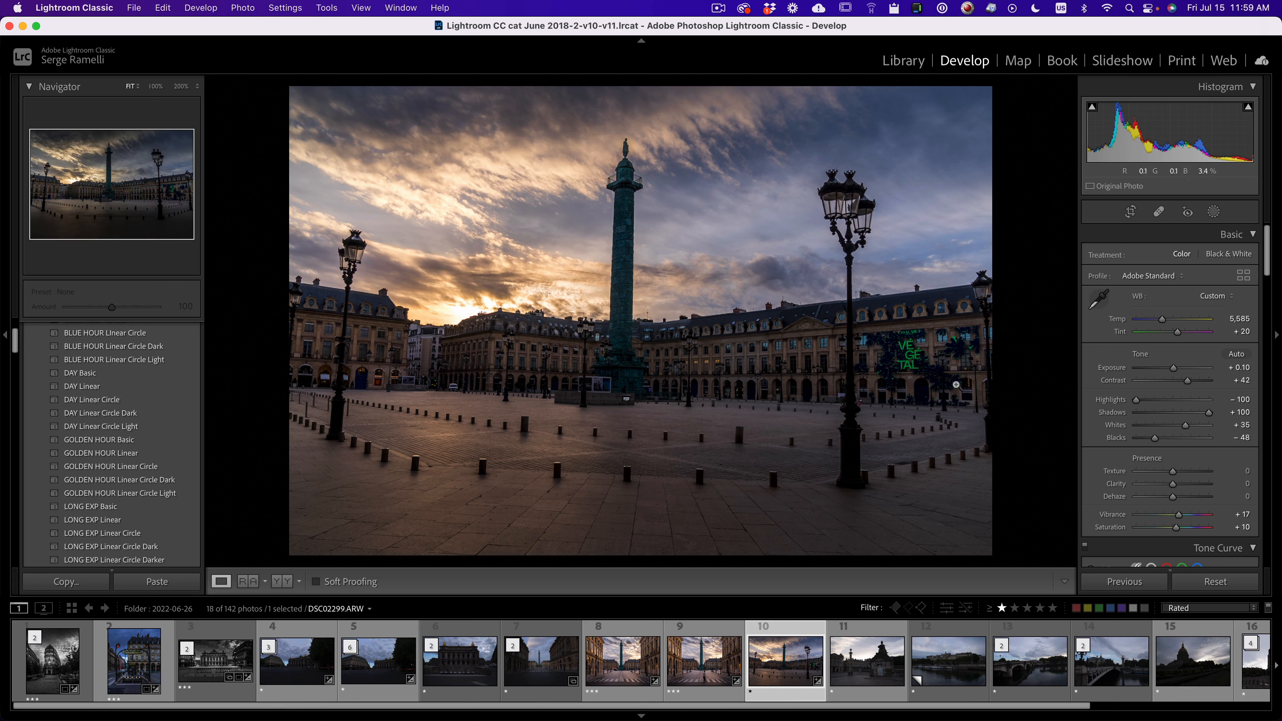
left_click_drag(1173, 371, 1179, 374)
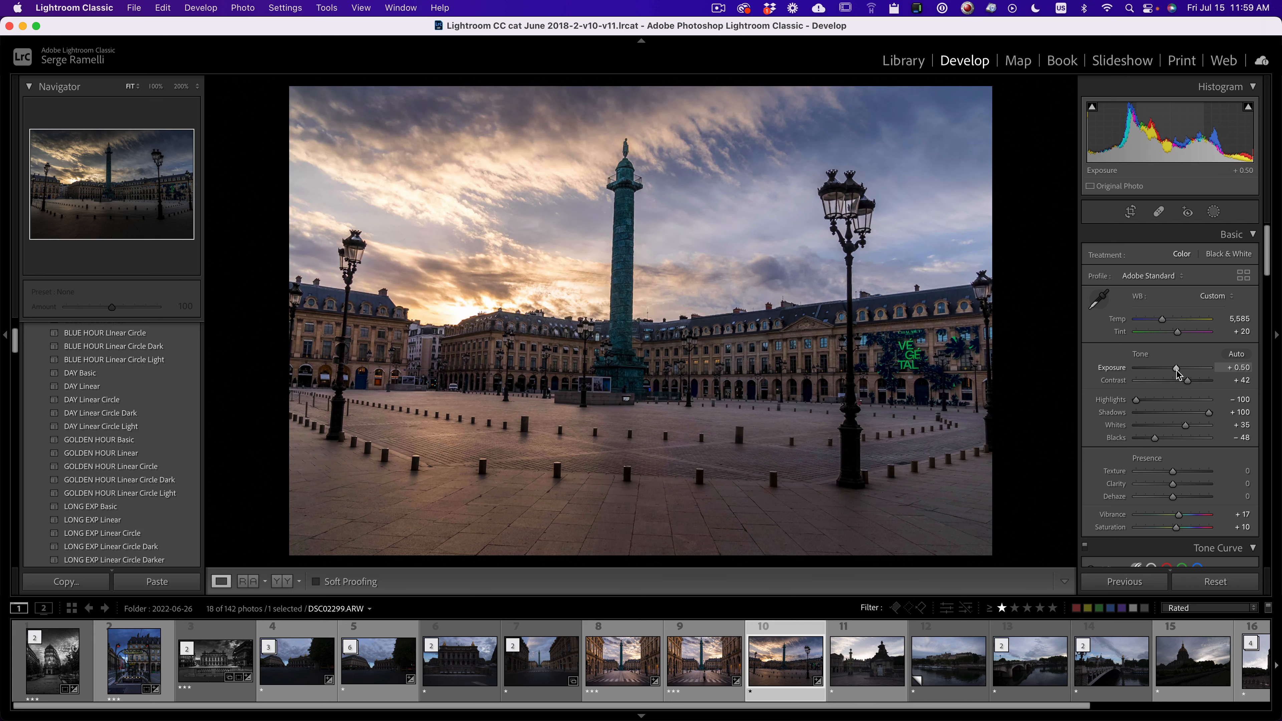
Step: Turn off the wide photo's Upright correction, reapply it as Auto, and open the next photo, DSC02306
scroll(1176, 404, "down", 15)
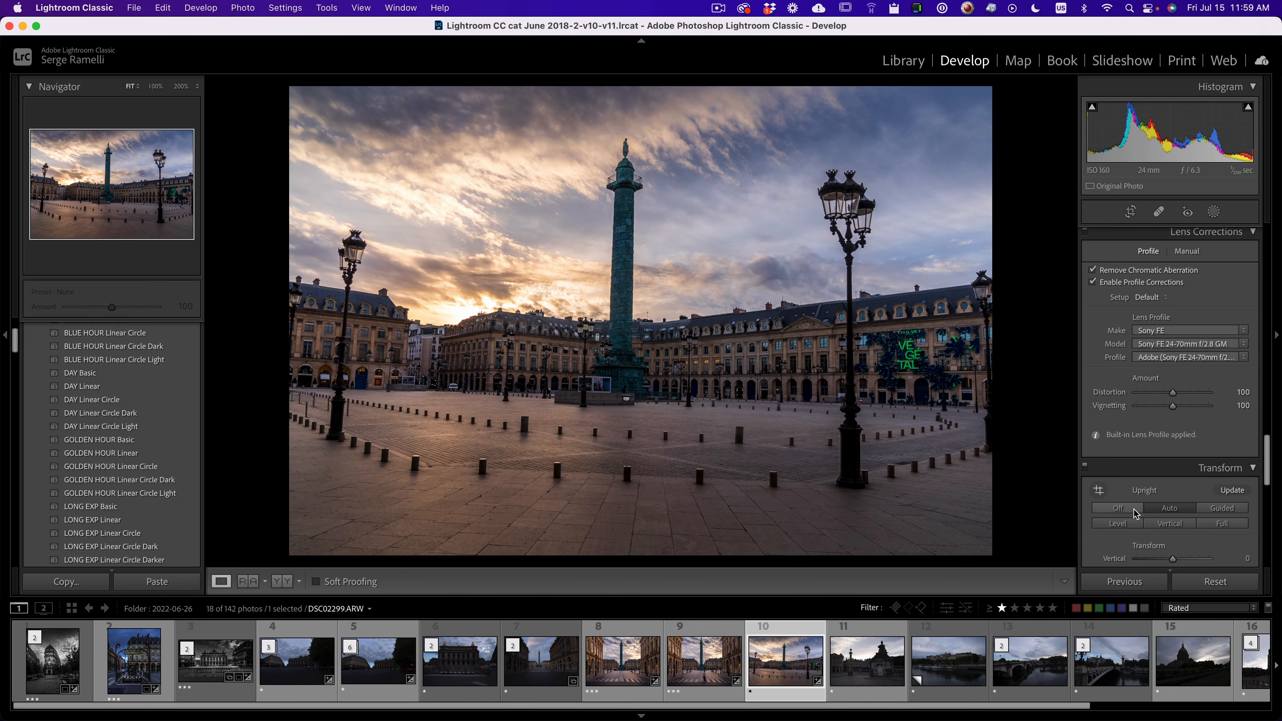
left_click(1134, 510)
left_click(1161, 510)
left_click(895, 678)
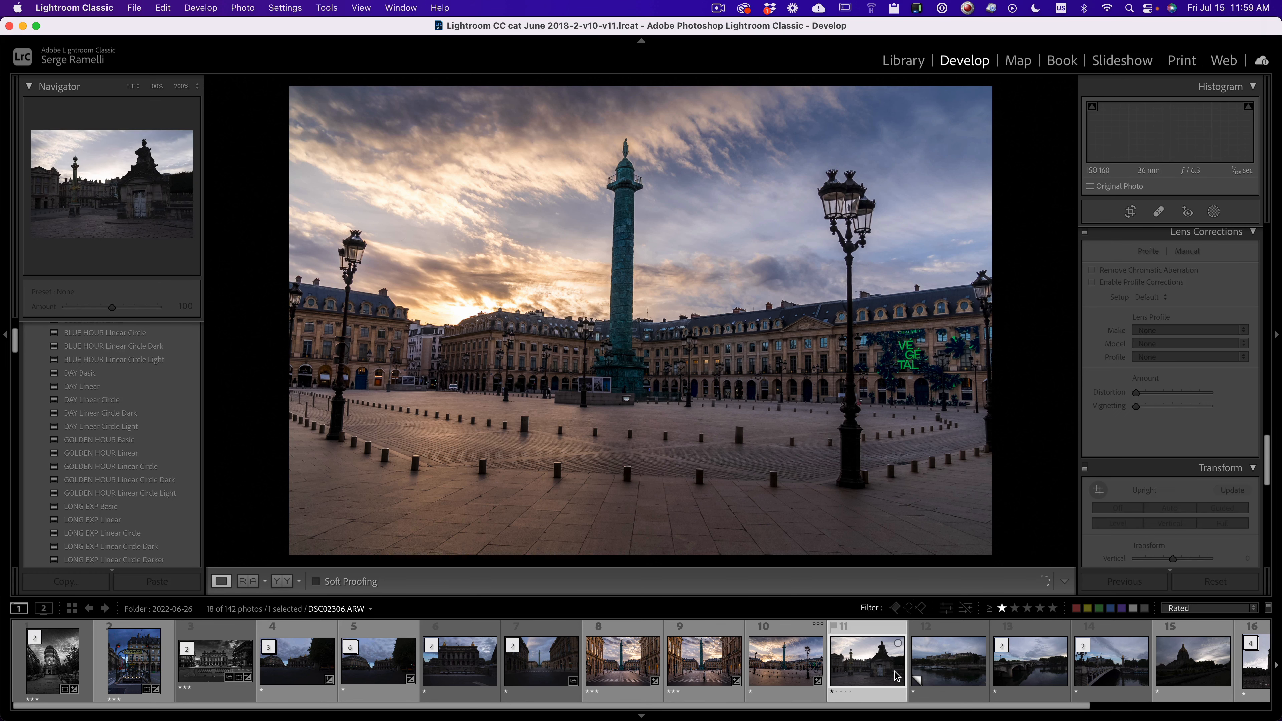
Step: Paste the copied settings onto the statue photo DSC02306, lower its Exposure to −0.20 and rate it 2 stars
key("super+shift+v")
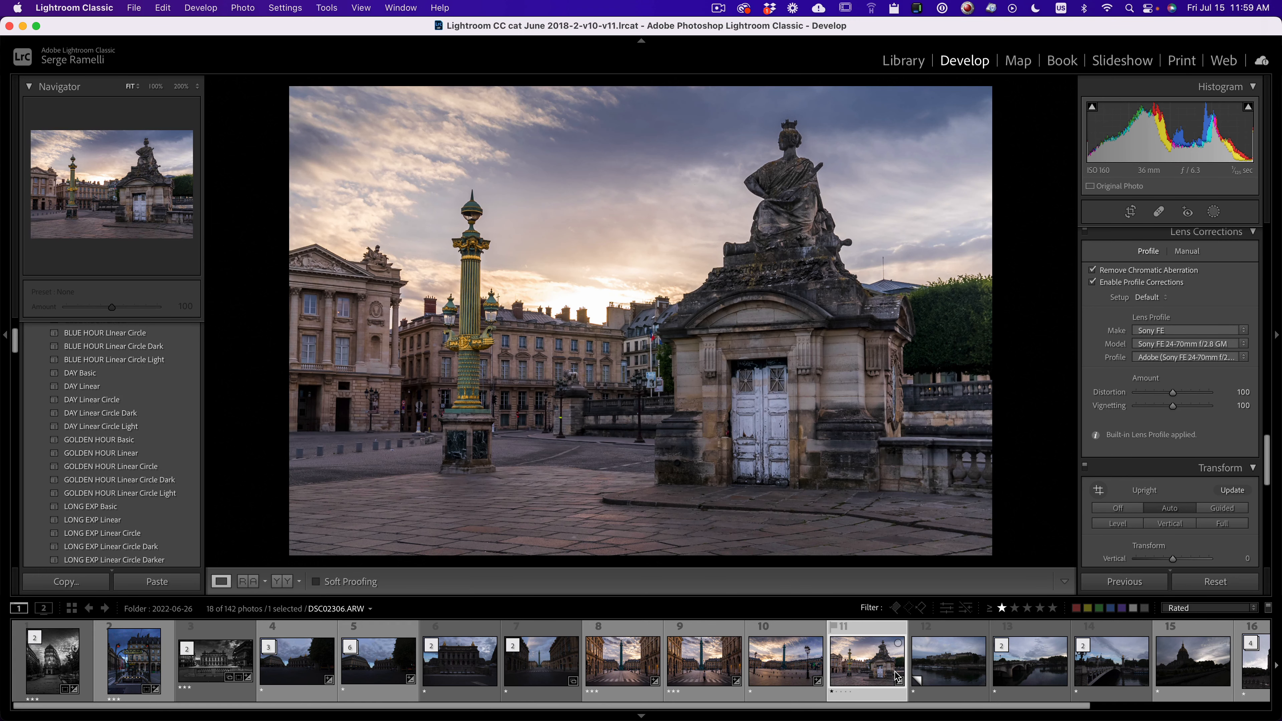
left_click_drag(1266, 461, 1266, 251)
left_click_drag(1173, 374, 1171, 376)
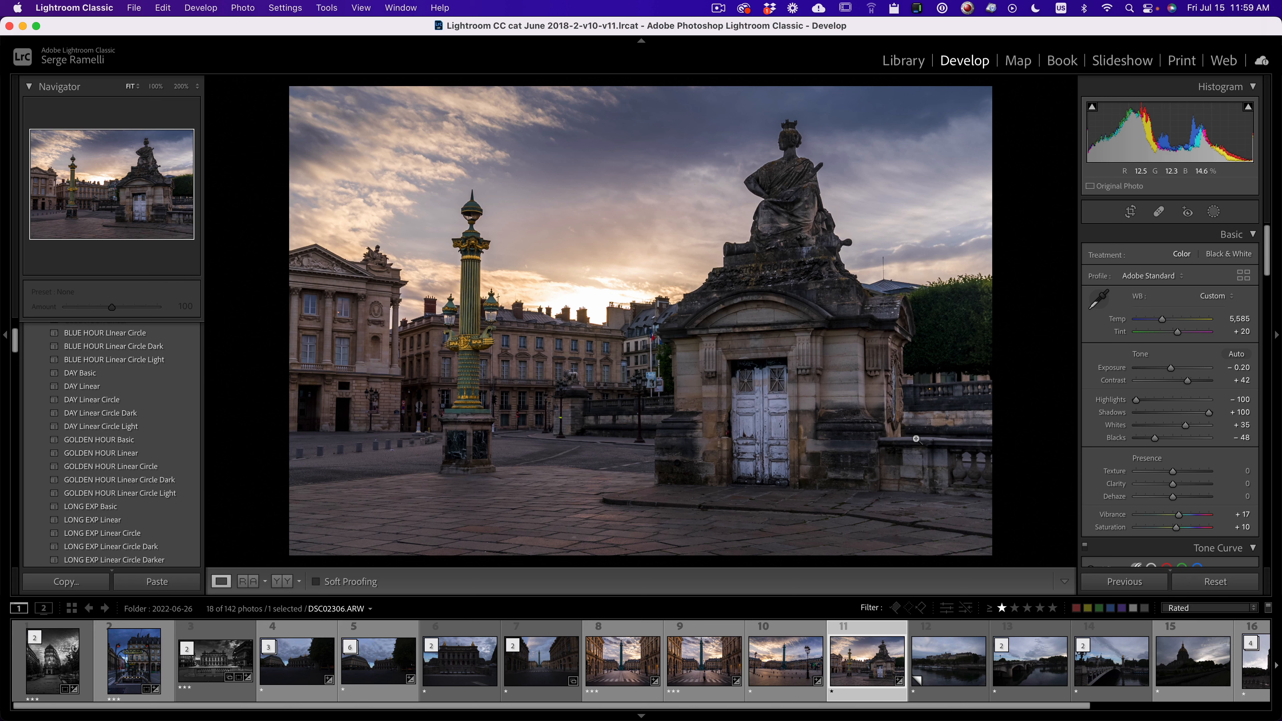
key("2")
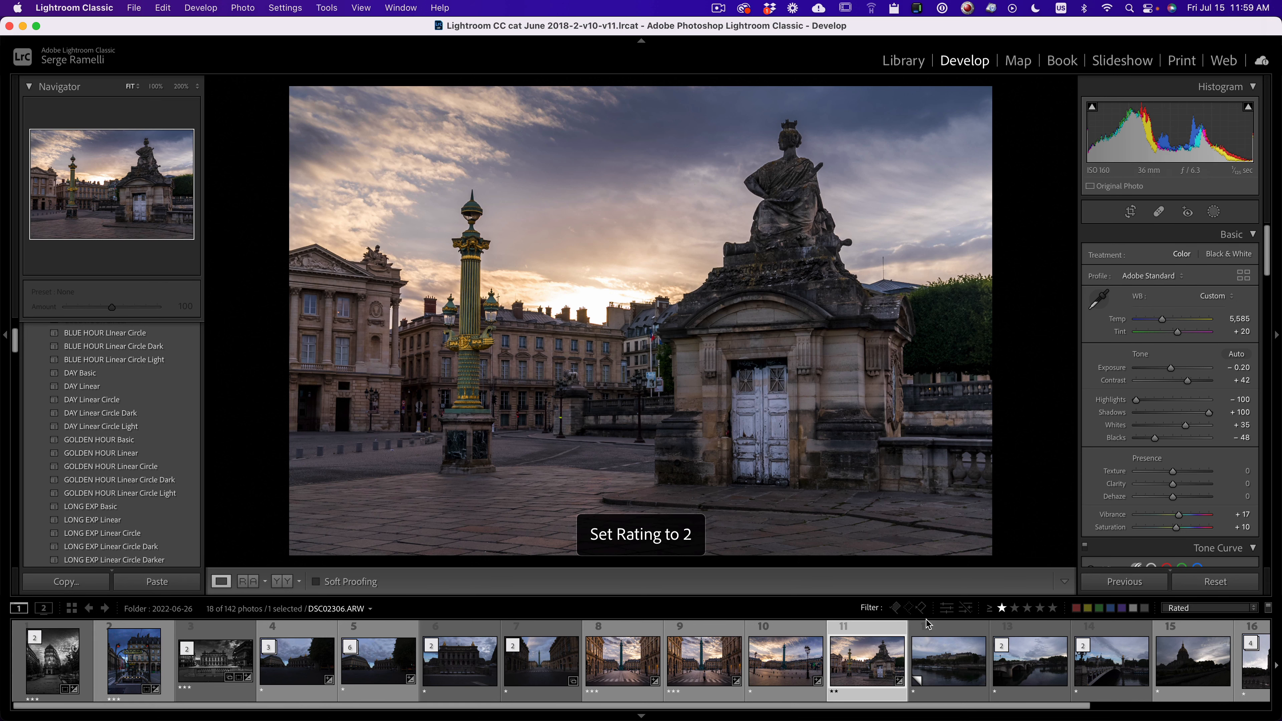
Step: Open the river photo DSC02311 Copy 1 and apply the BW Linear Circle Dark preset from the Special Effects presets
left_click(959, 686)
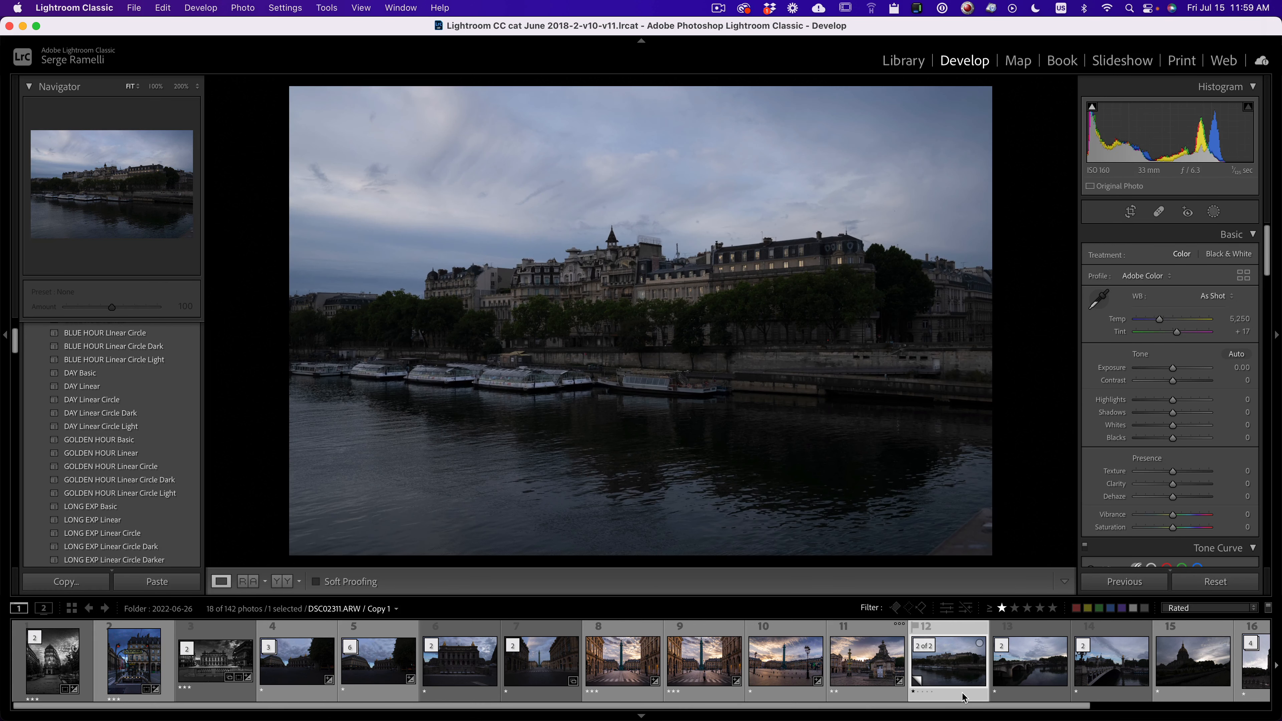
left_click(1020, 670)
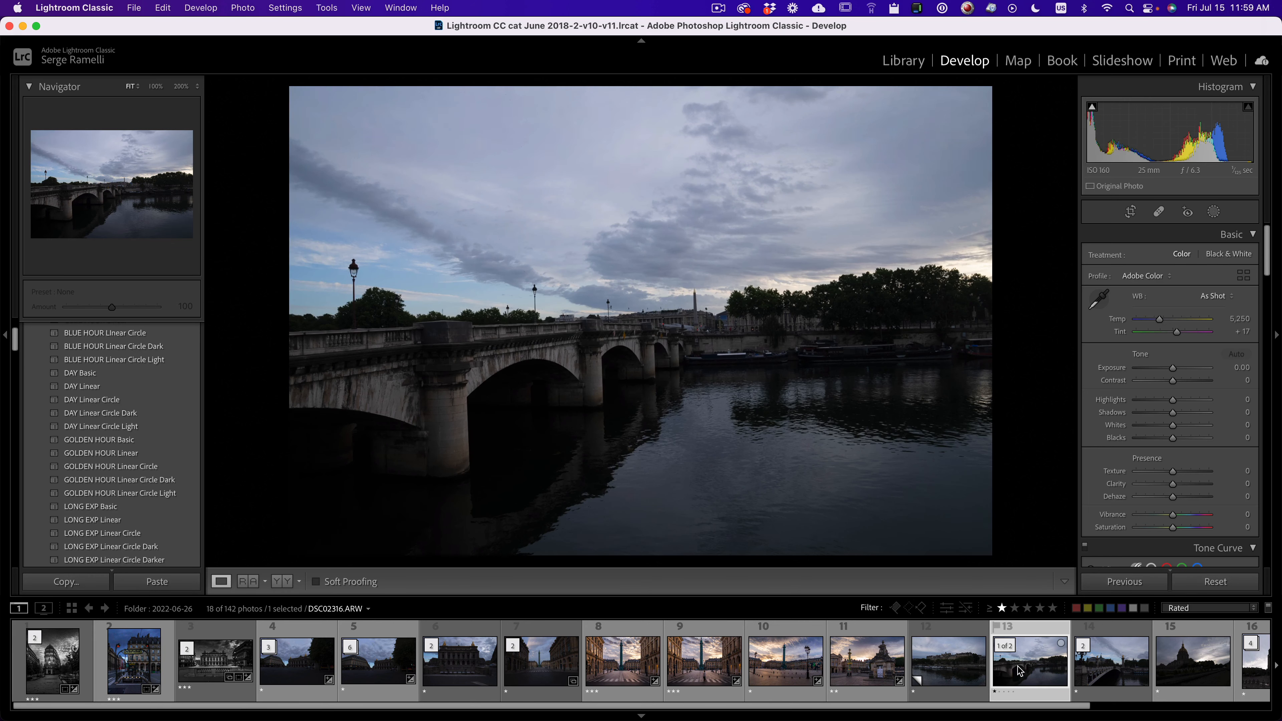
left_click(974, 666)
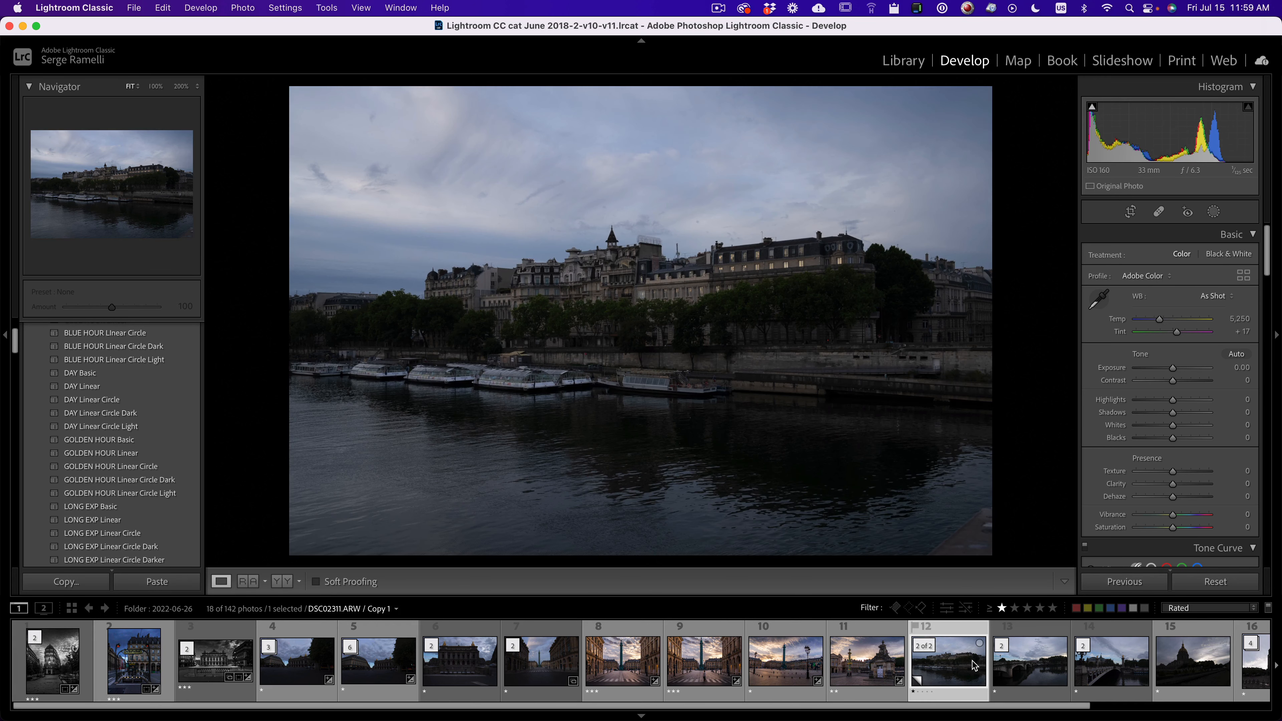
scroll(15, 346, "up", 10)
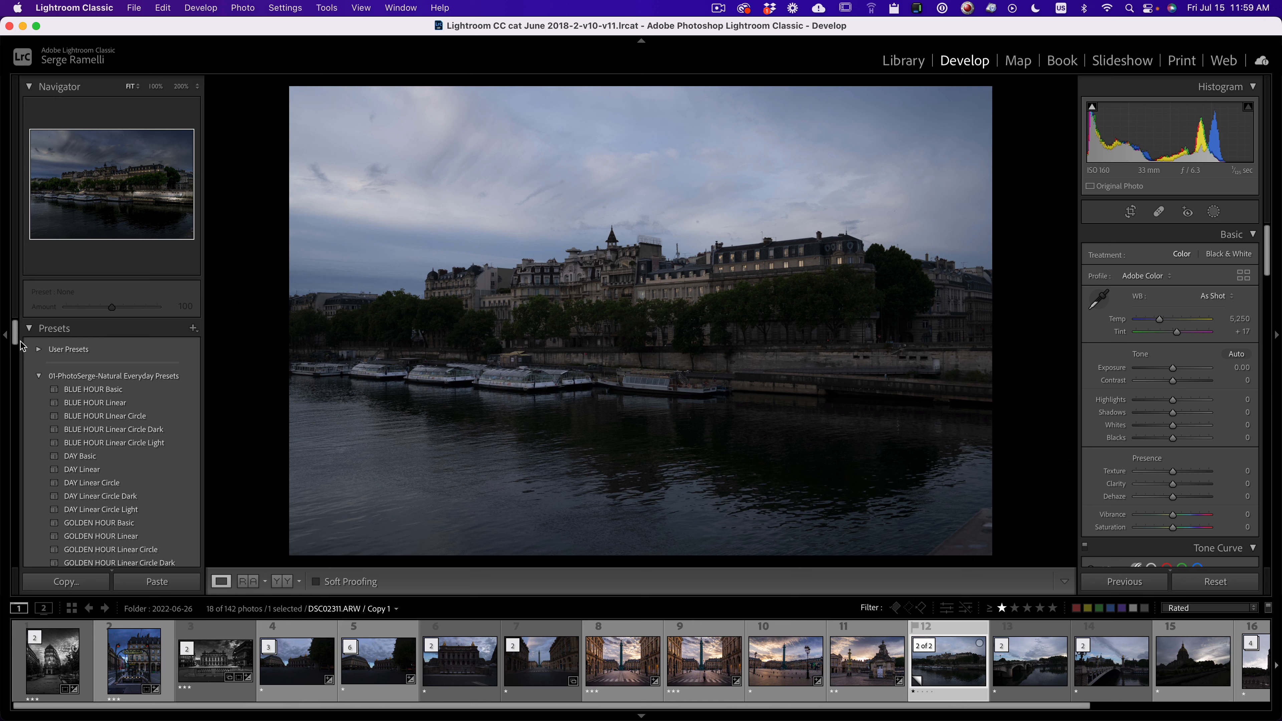
left_click(39, 375)
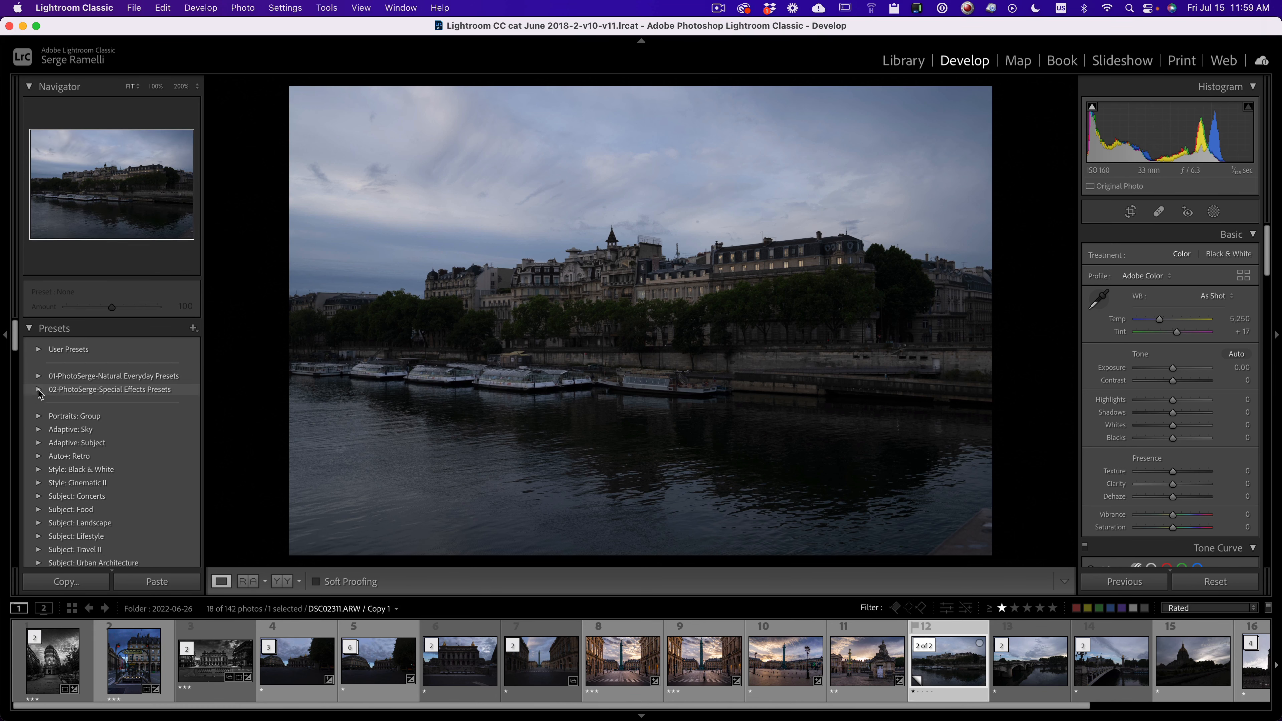
left_click(37, 389)
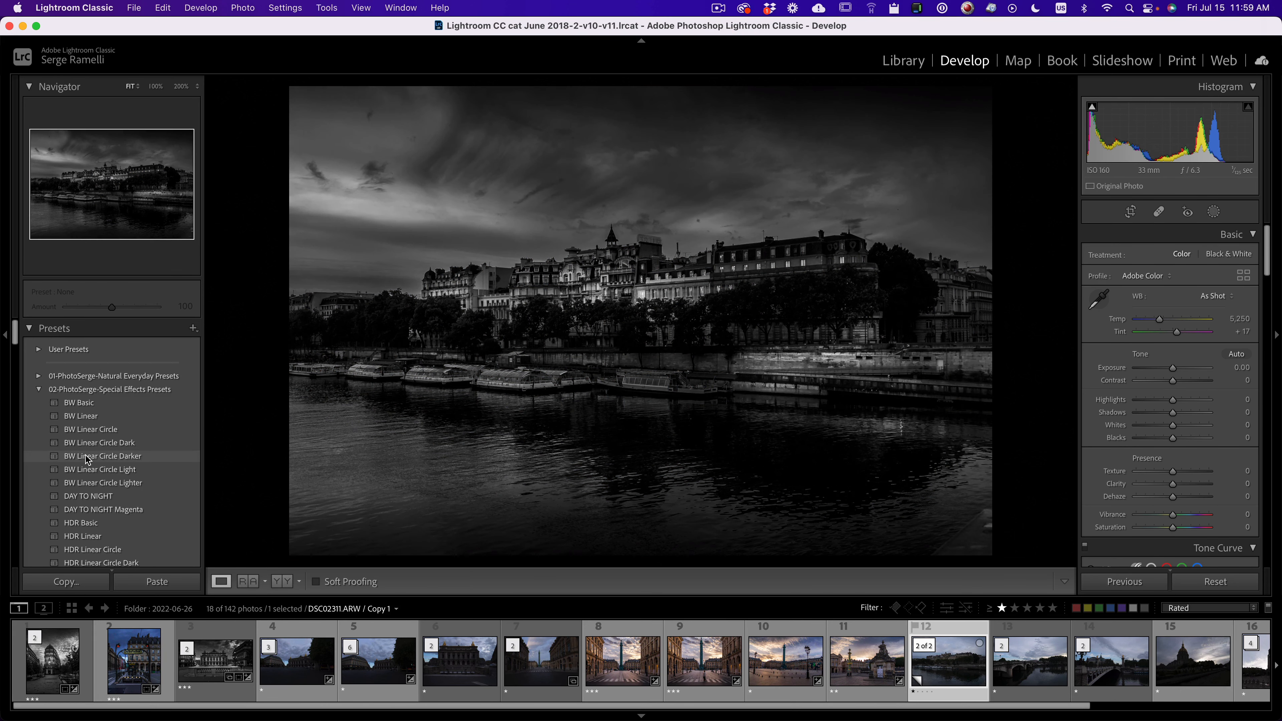
left_click(81, 443)
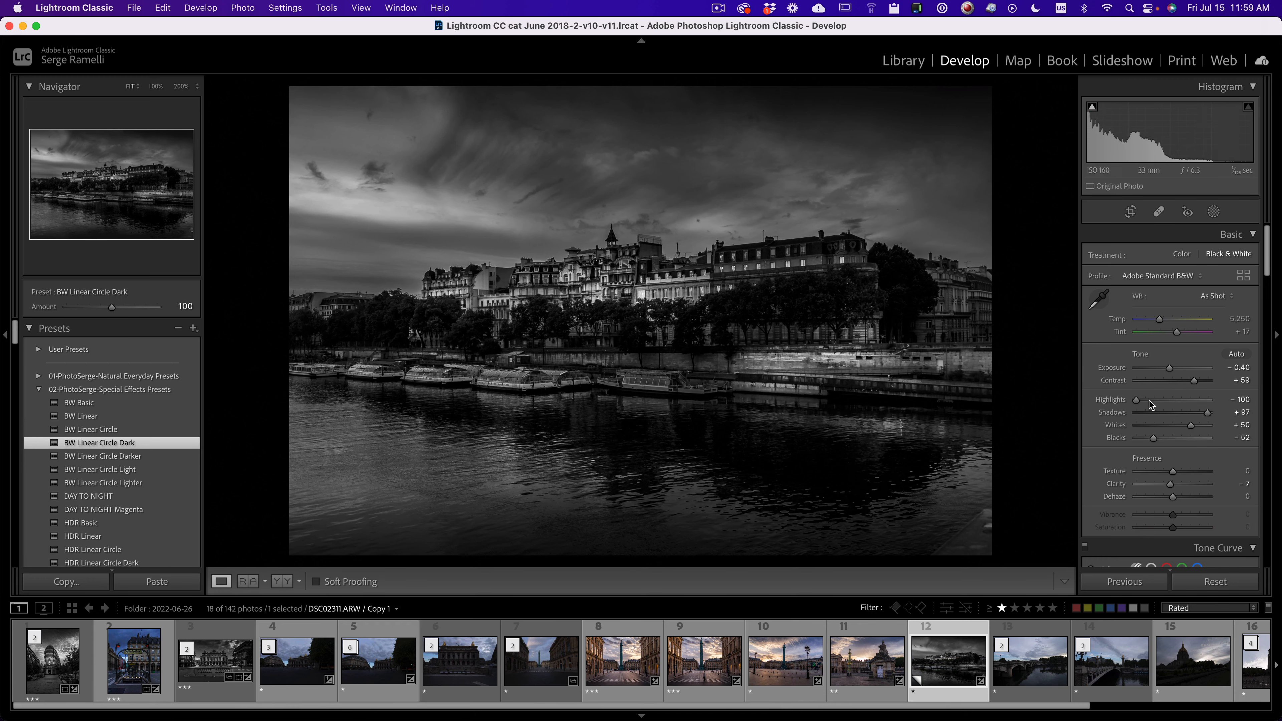
Step: Set the river photo's Blacks to −36 and Exposure to −0.15
left_click(1154, 439, "alt")
left_click_drag(1157, 444, 1167, 445)
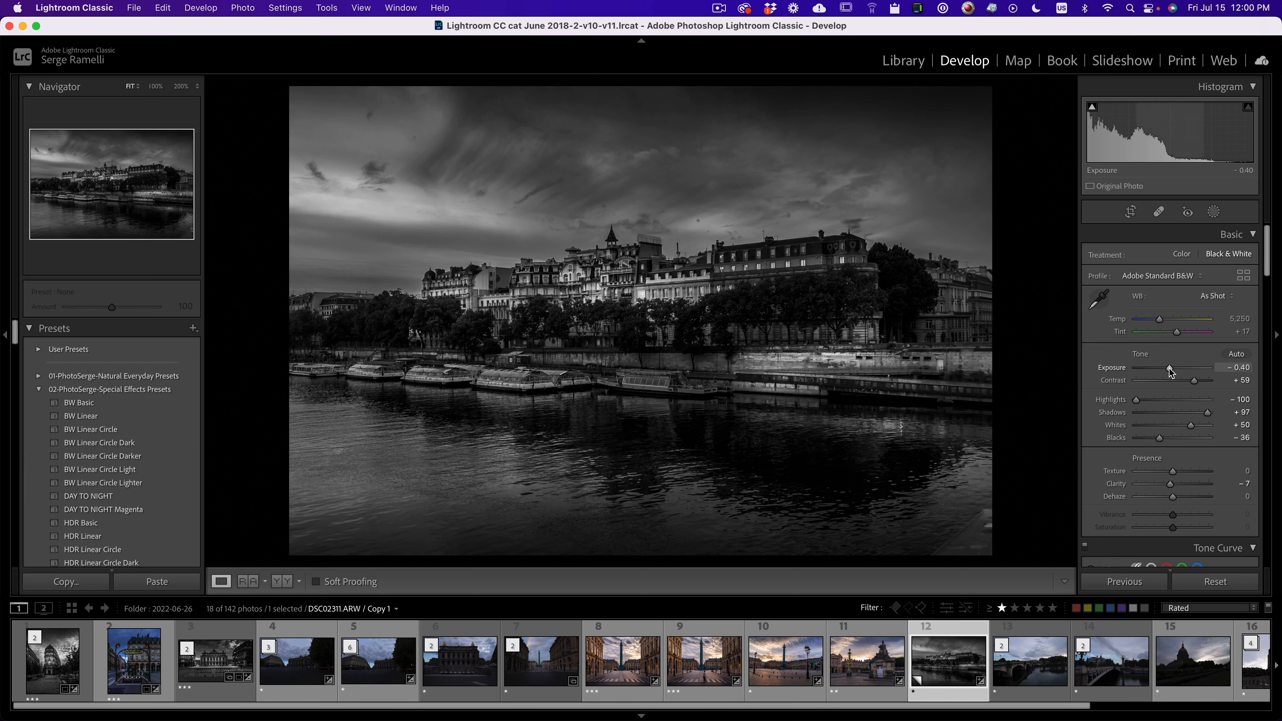
left_click_drag(1169, 368, 1172, 369)
Step: Reposition the preset's radial masks over the sky, the moored boats, the right-hand trees and buildings, and the far-left riverbank
left_click(1213, 212)
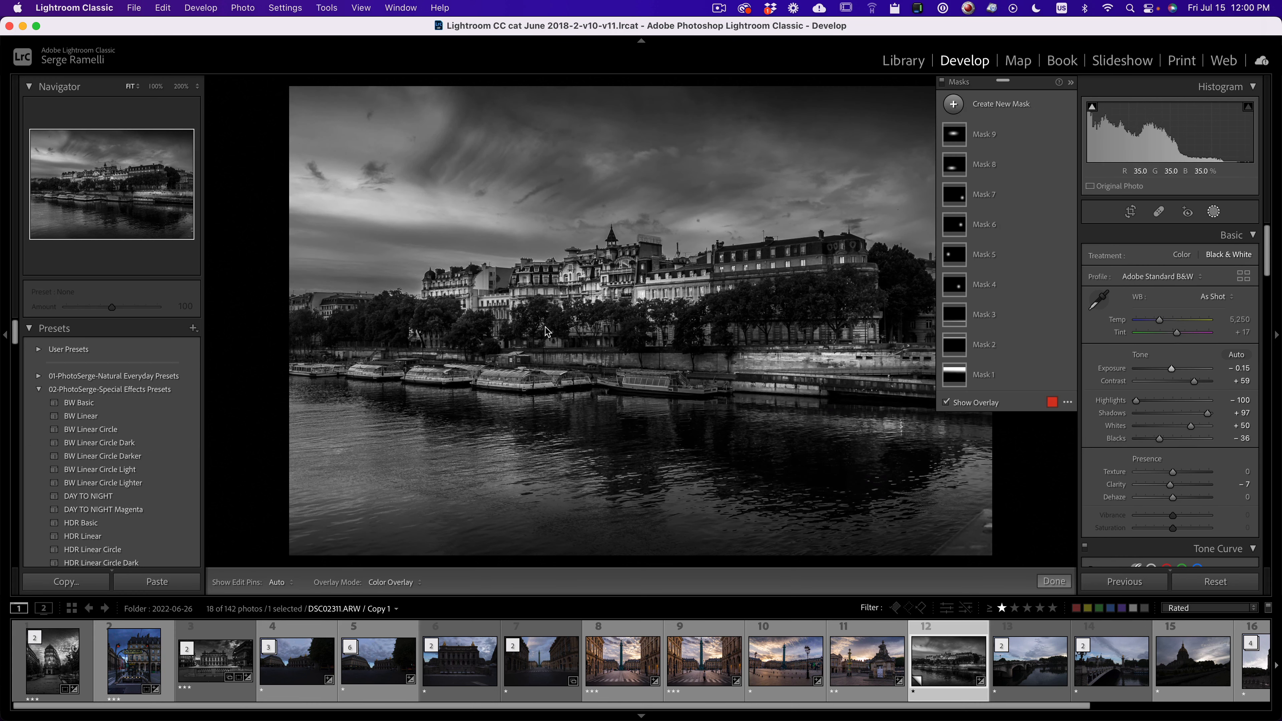
mouse_move(702, 231)
left_click_drag(703, 231, 719, 161)
left_click(841, 332)
left_click_drag(840, 332, 522, 348)
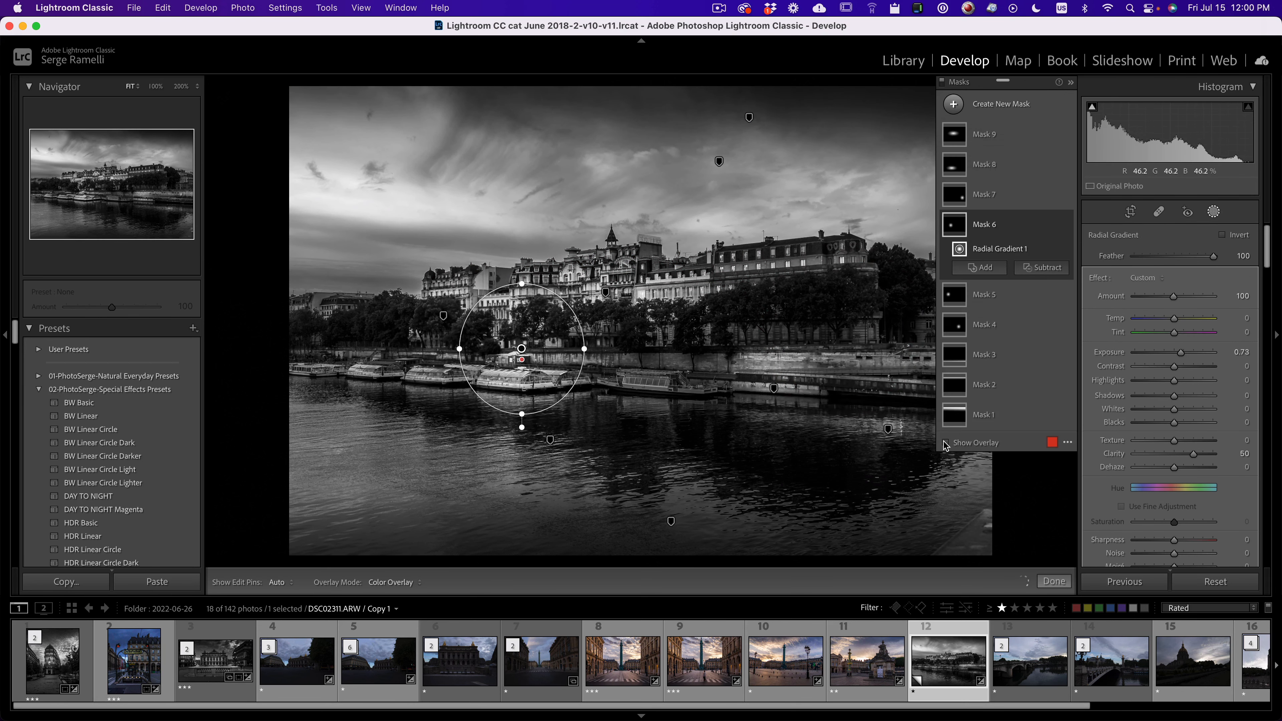
left_click_drag(885, 430, 784, 332)
left_click(671, 525)
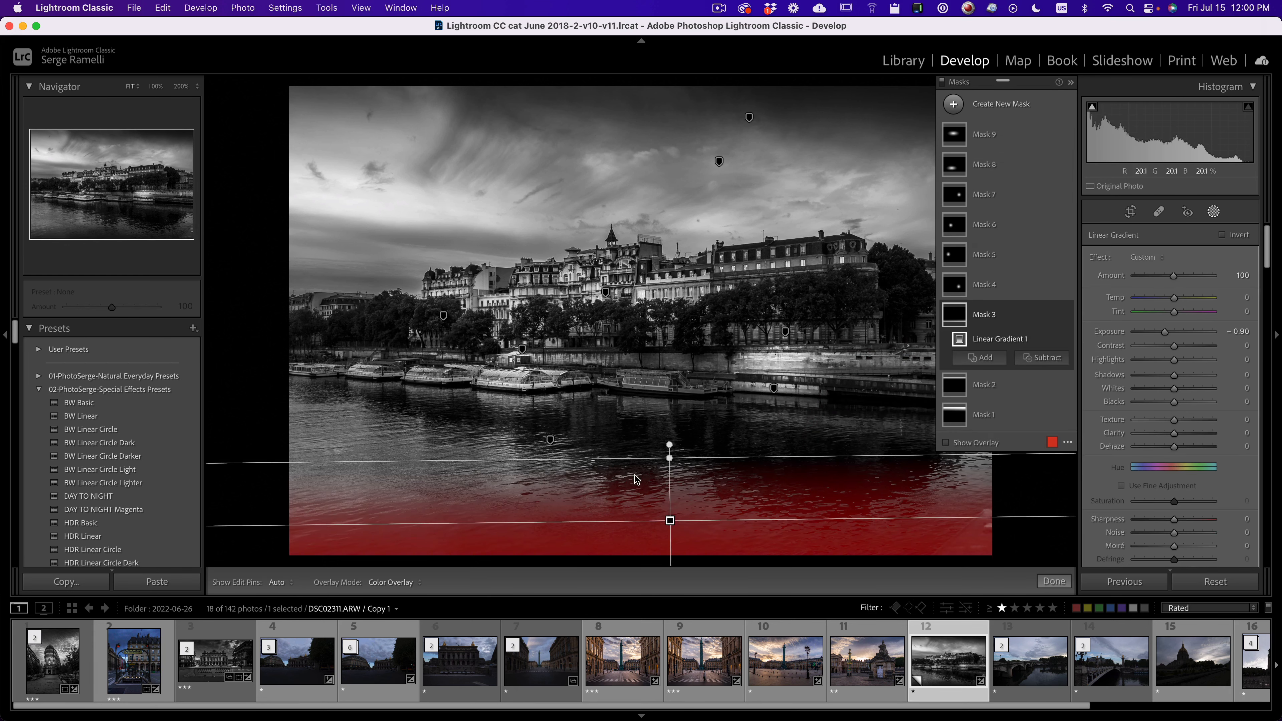
left_click(550, 440)
left_click_drag(550, 440, 335, 346)
left_click(1054, 582)
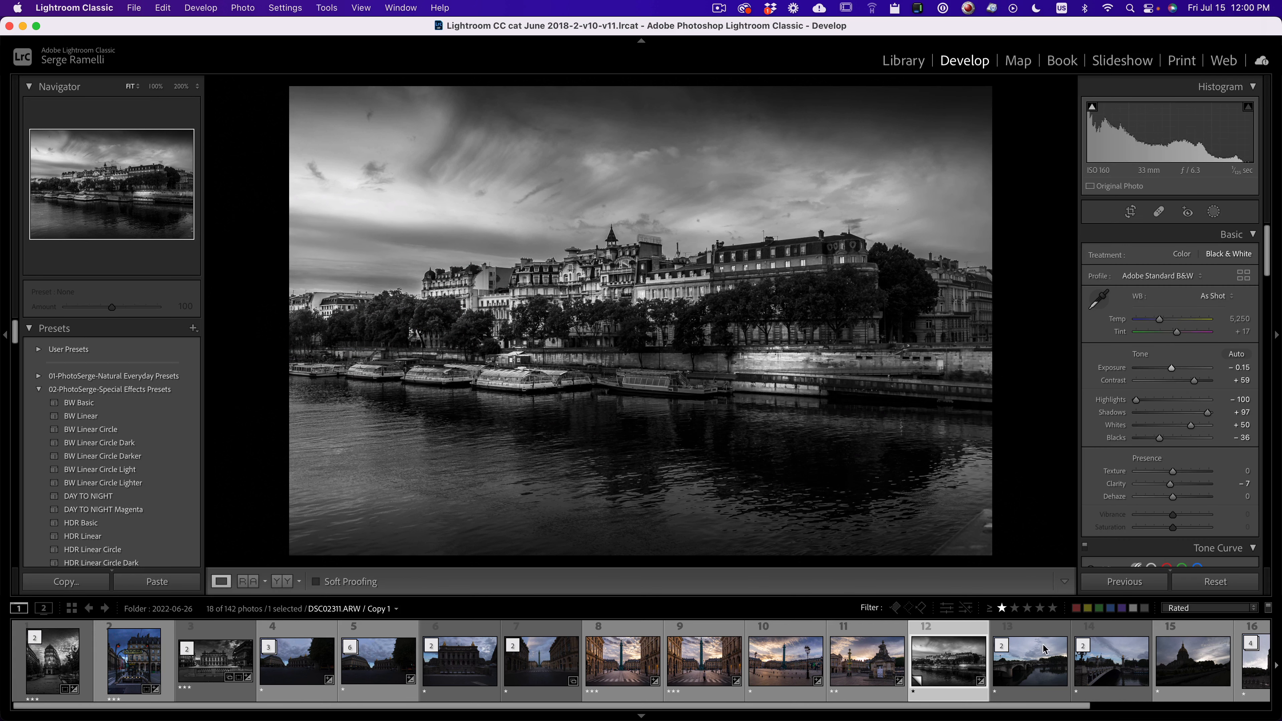
Step: Rate the black-and-white river photo 3 stars and copy all its develop settings, including every mask
key("3")
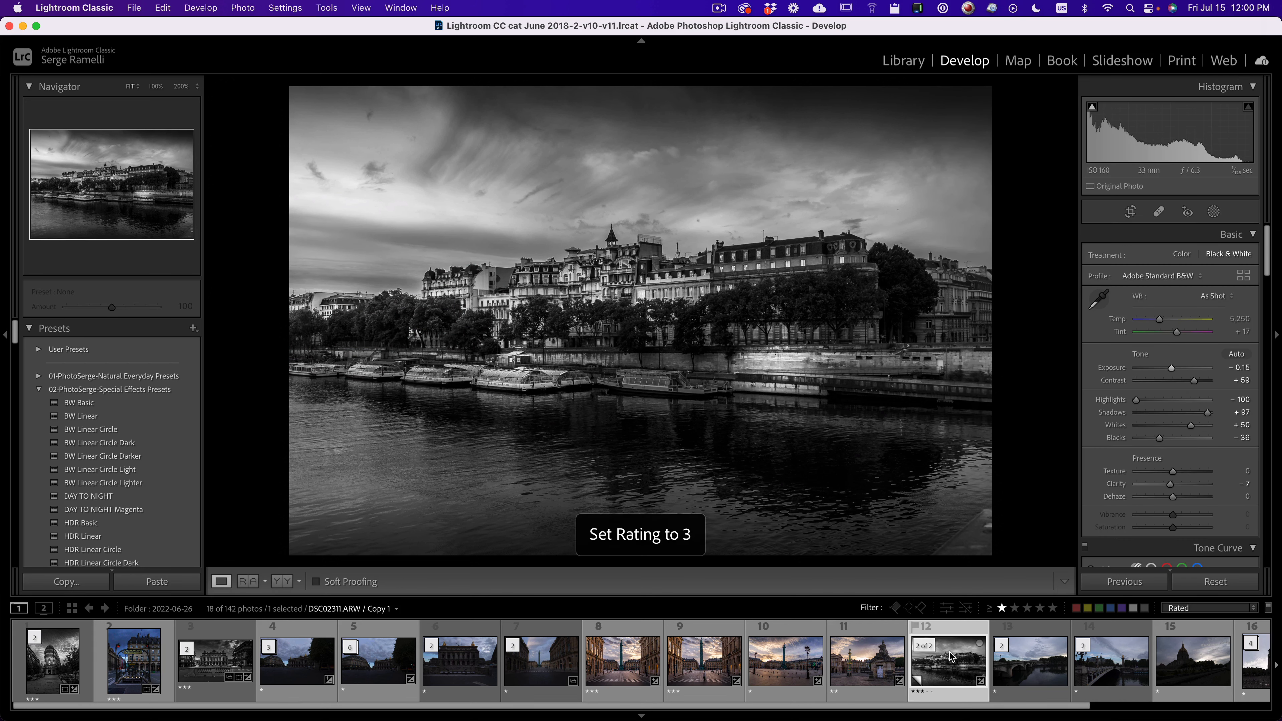
key("super+shift+c")
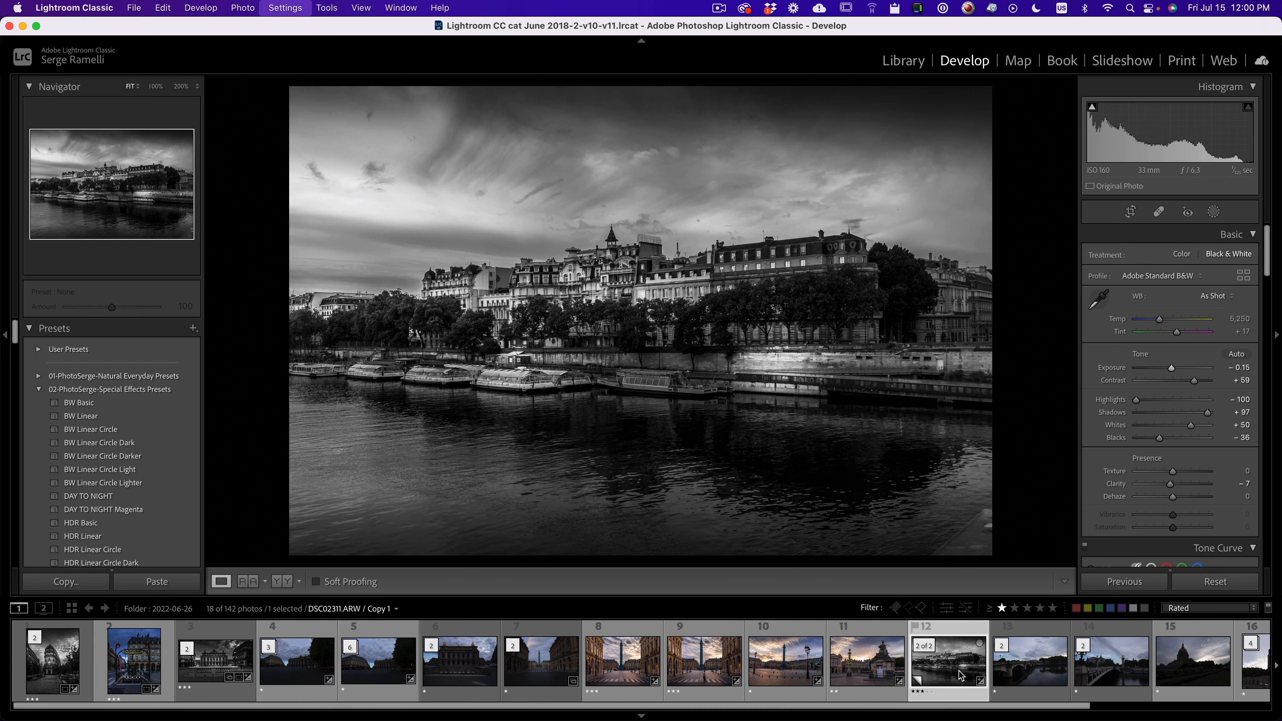
left_click(808, 175)
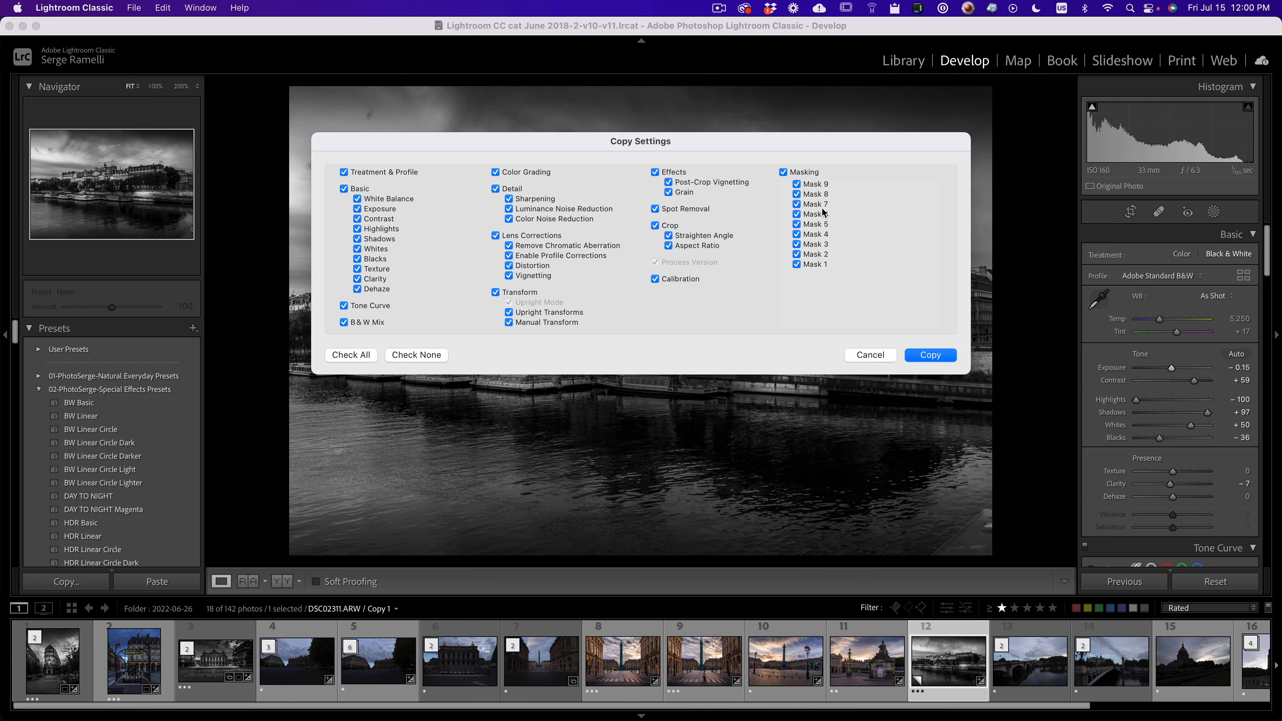
left_click(935, 354)
Step: Paste the copied settings onto the bridge photo DSC02316 and lower its Exposure to −0.50
left_click(1035, 651)
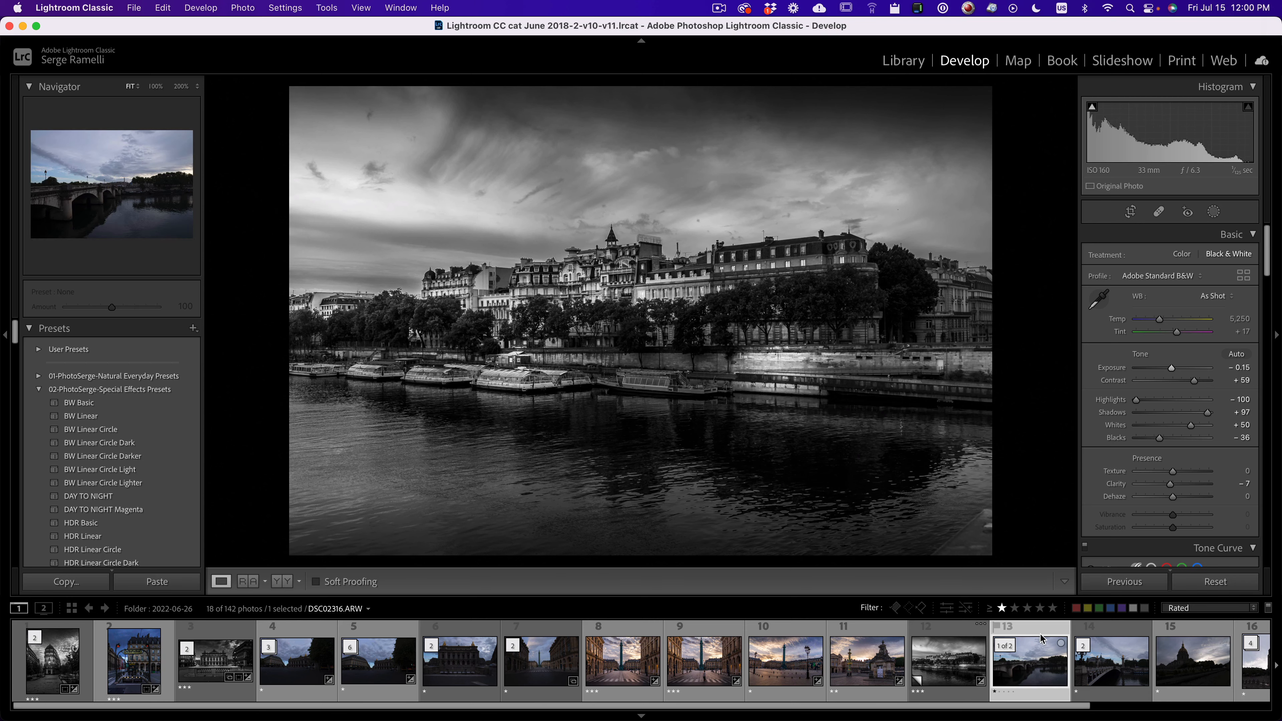
key("super+shift+v")
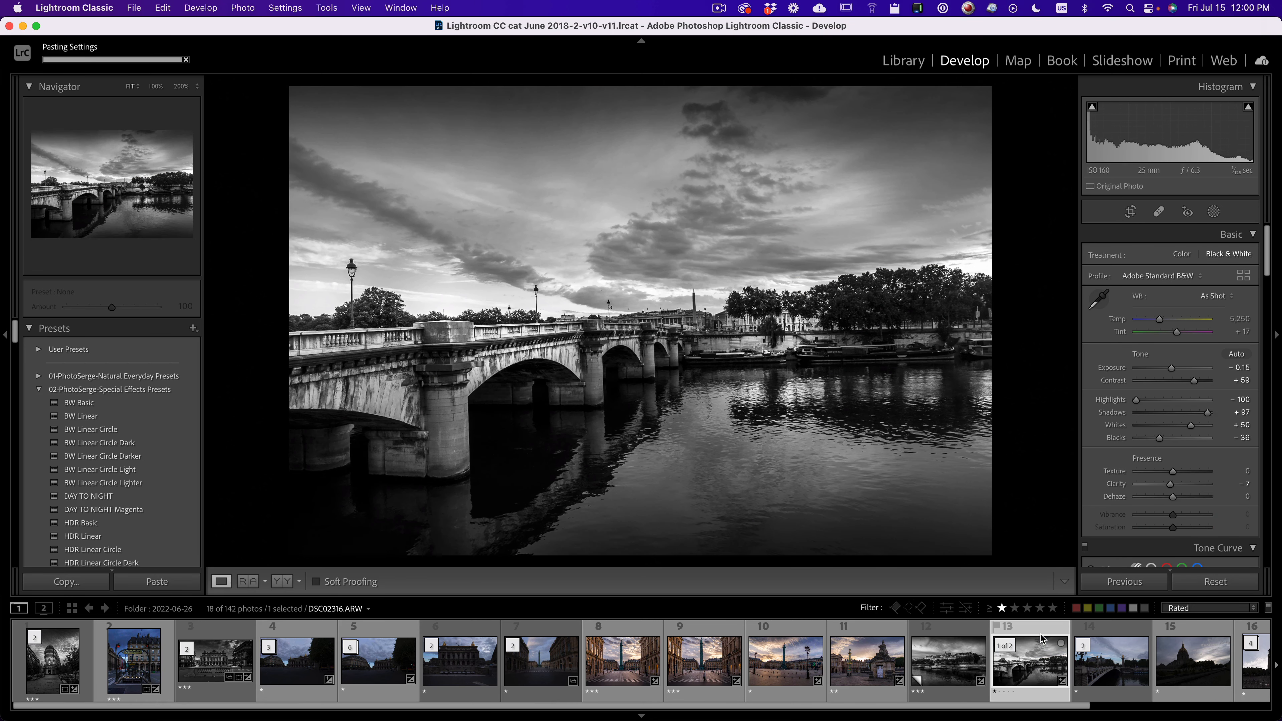
left_click_drag(1172, 374, 1161, 381)
left_click(948, 659)
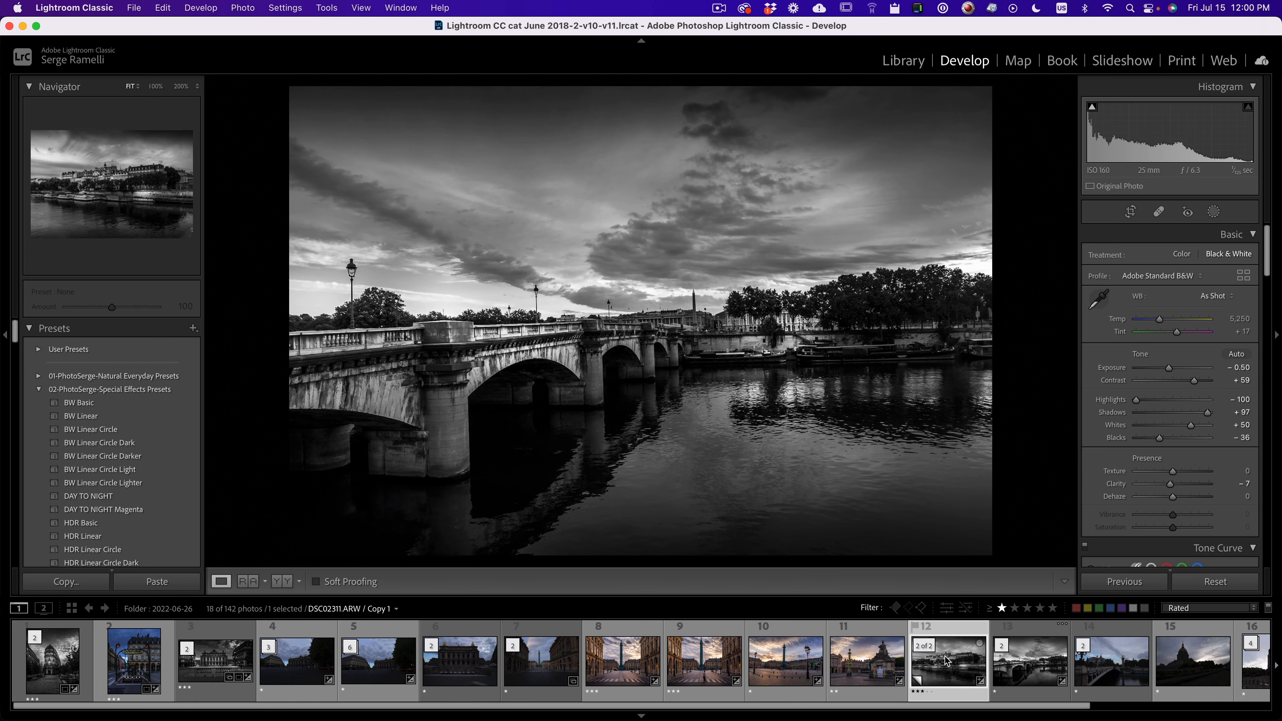
Step: Open the church panorama DSC02349-Pano-2, reset its pasted develop settings and apply the BW Linear Circle Darker preset
left_click_drag(879, 707, 1129, 712)
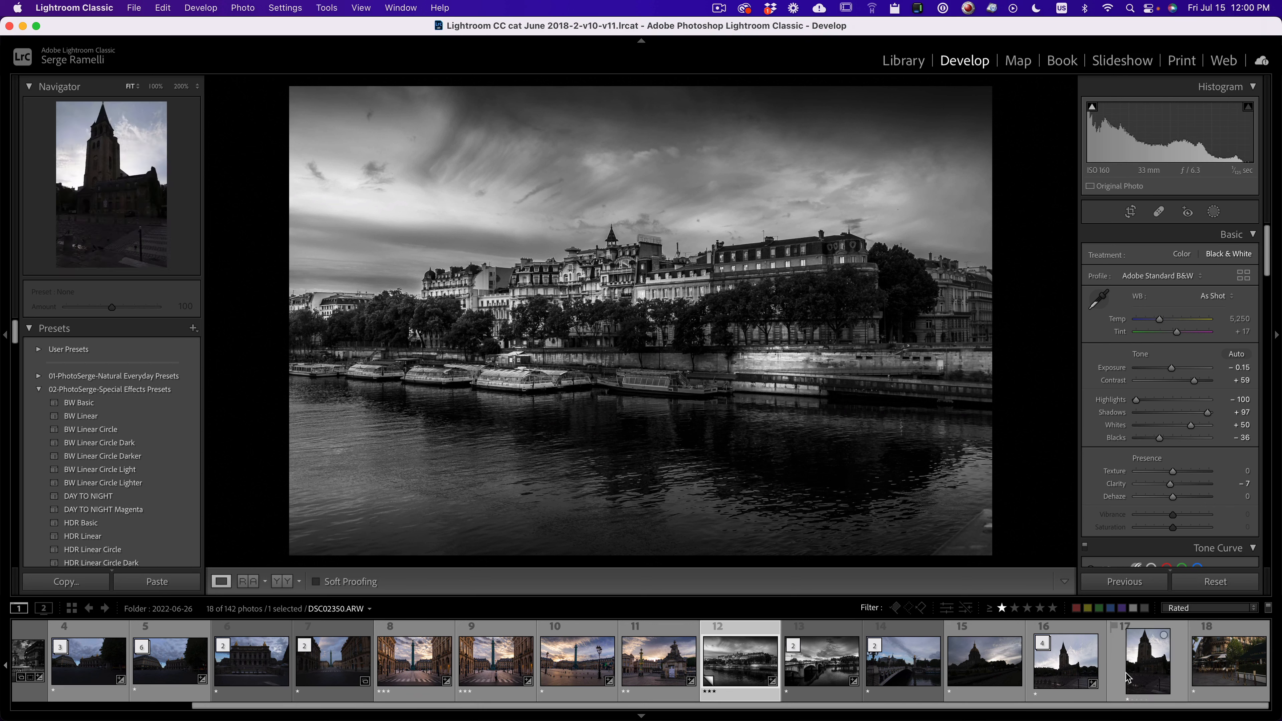
left_click(1059, 678)
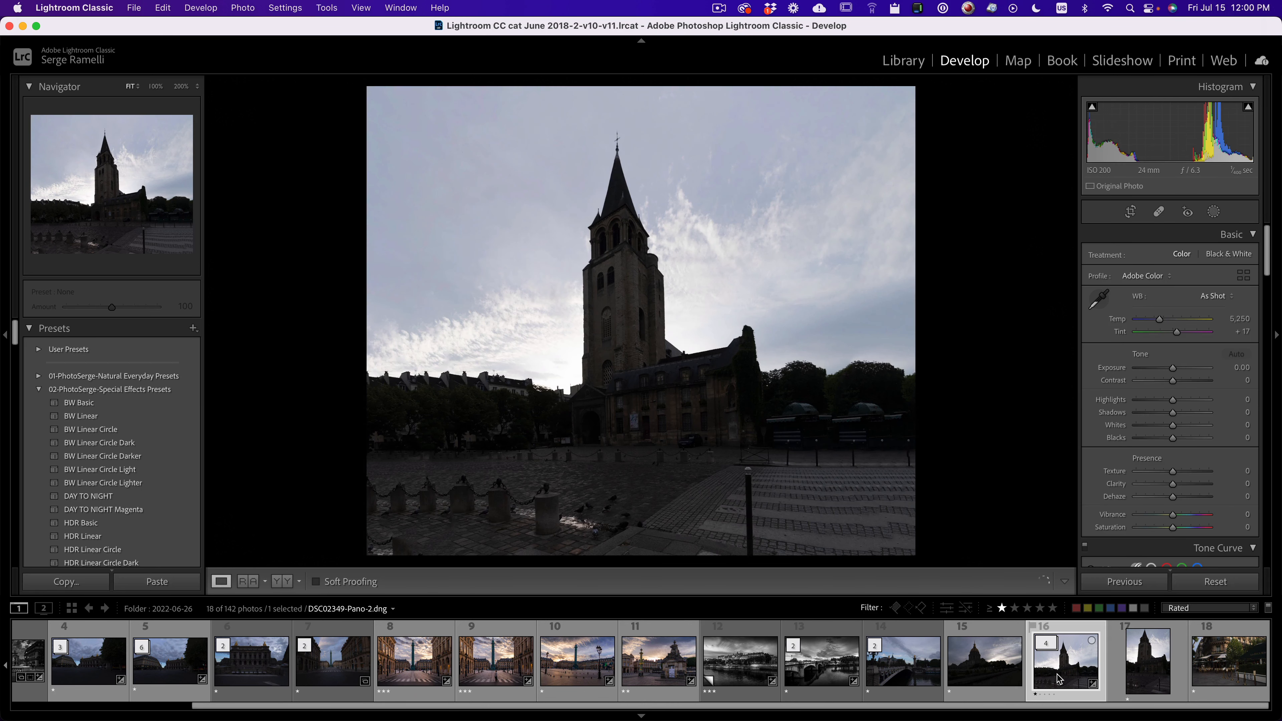
key("super+shift+v")
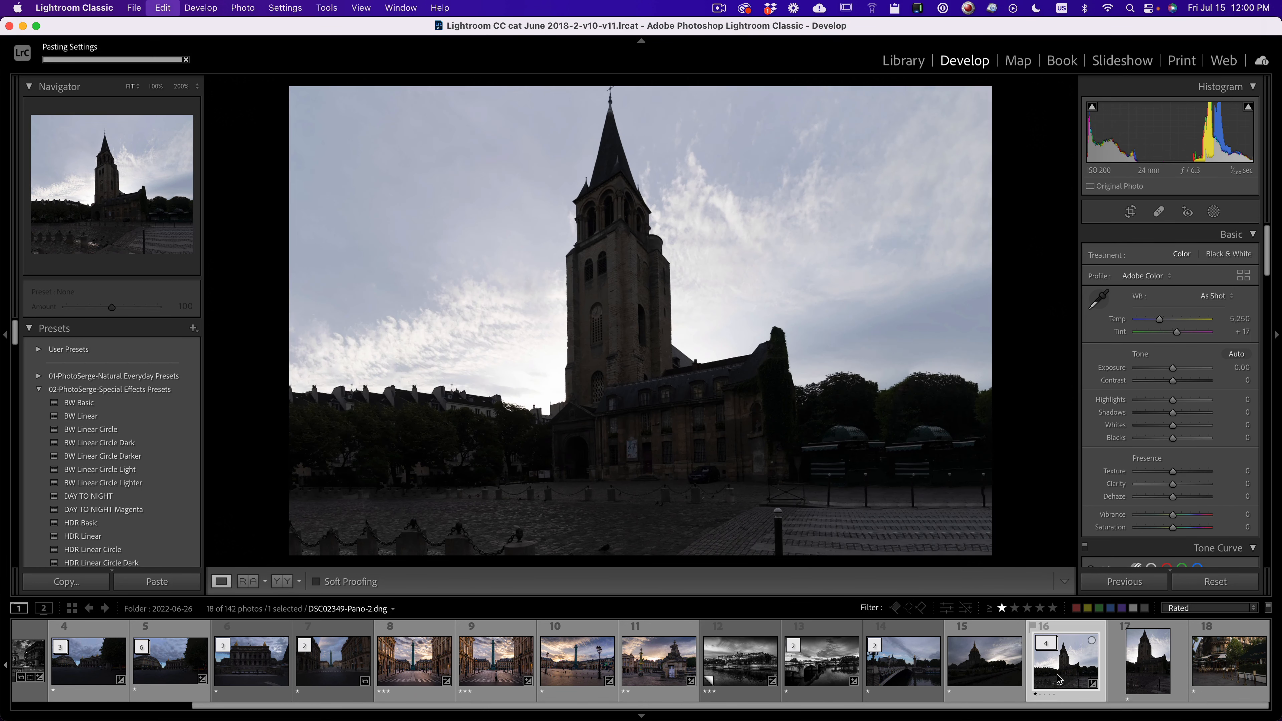
left_click(1243, 584)
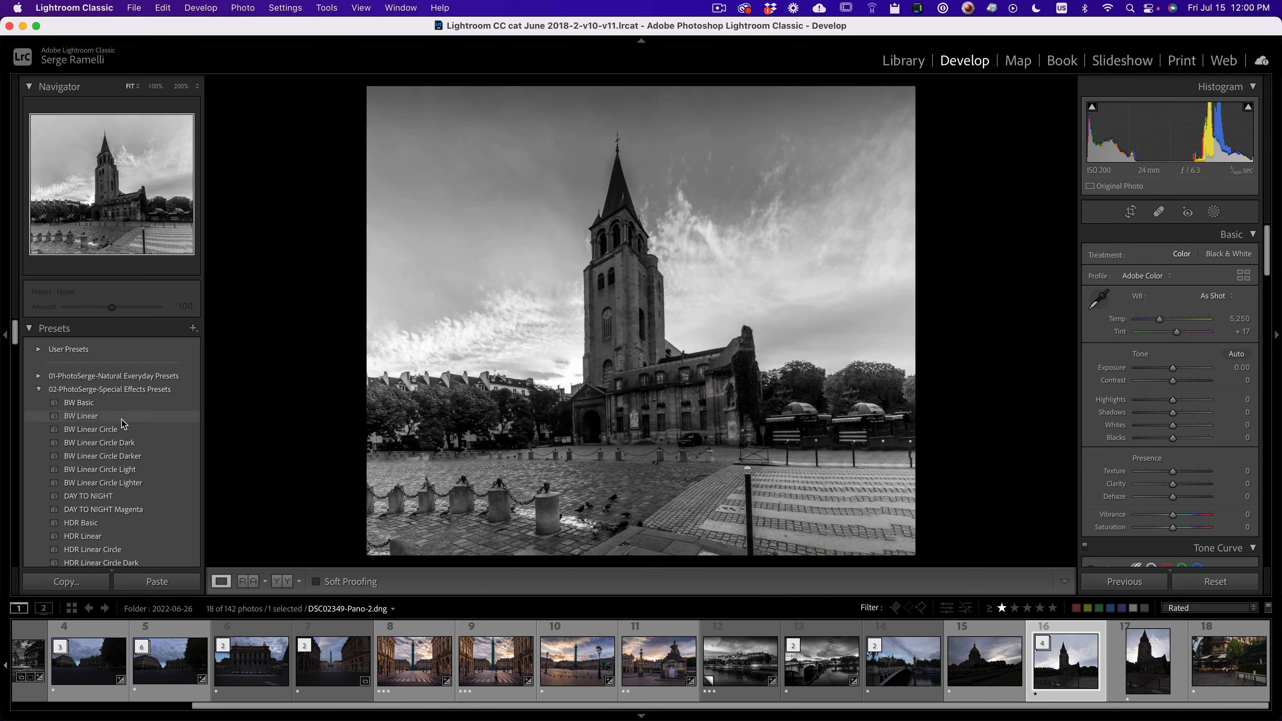
left_click(131, 457)
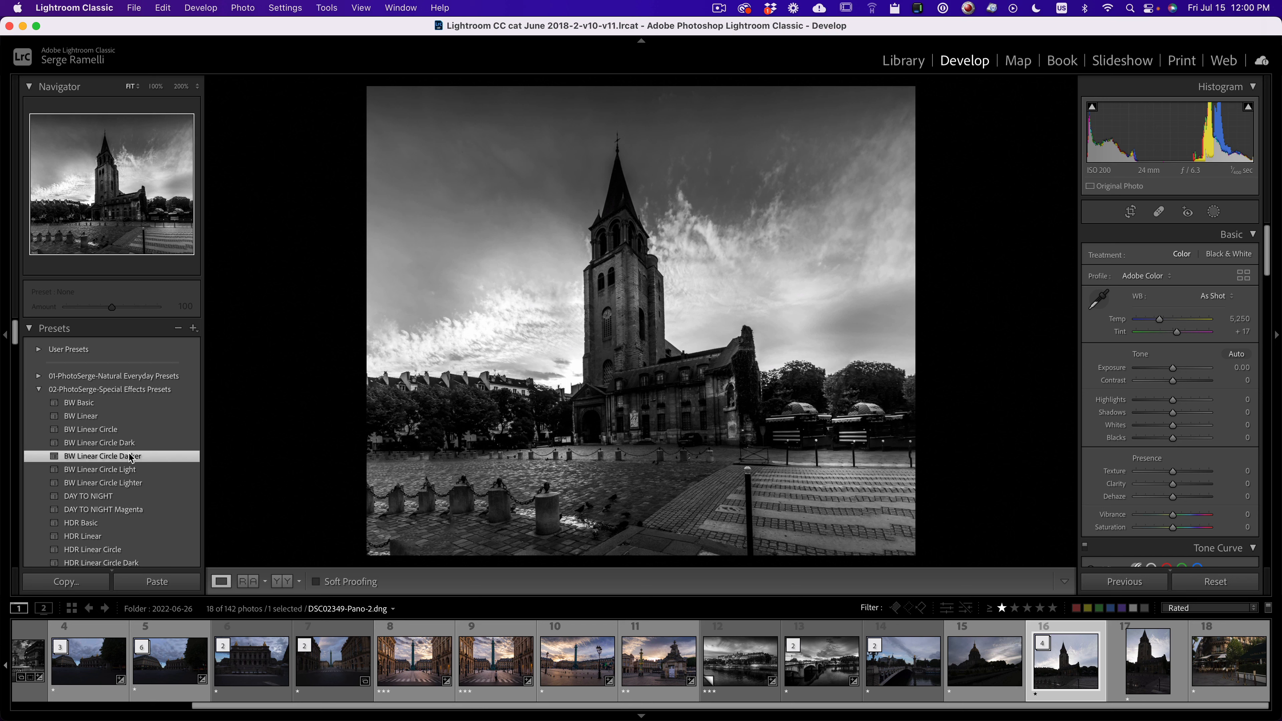
Step: Correct the church panorama's perspective with the Auto Upright mode
scroll(1170, 459, "down", 15)
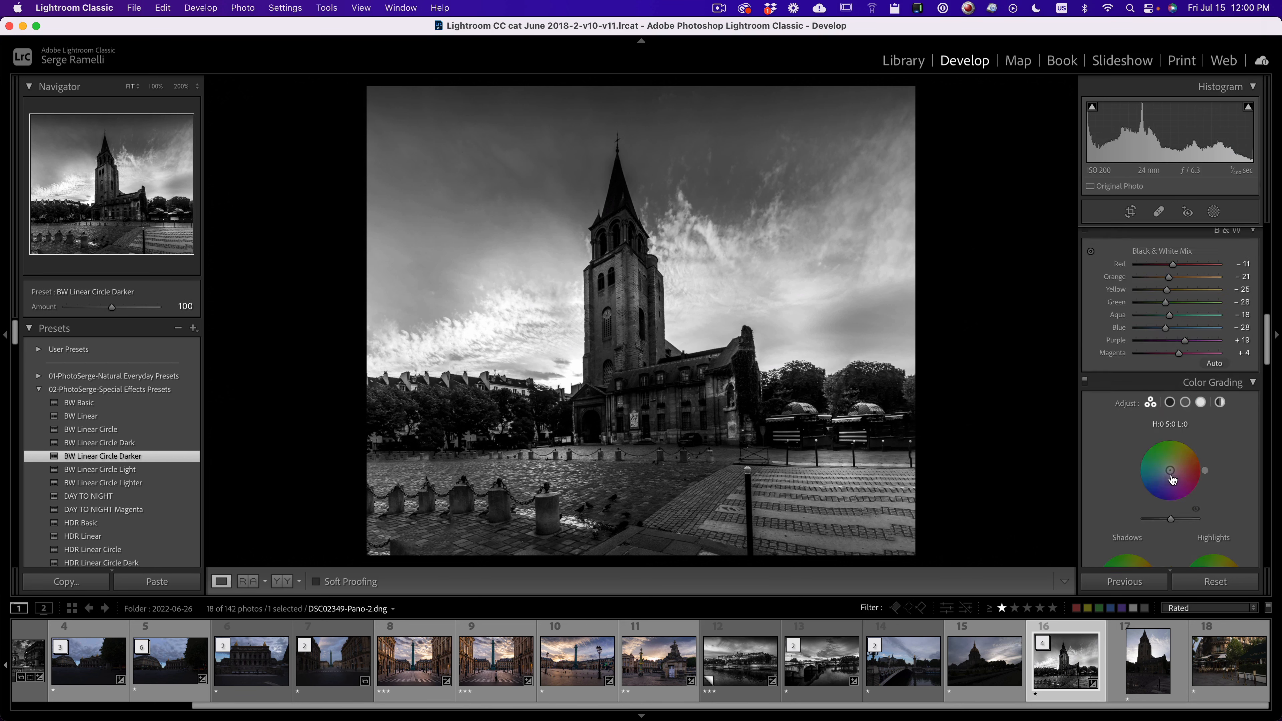
scroll(1172, 459, "up", 5)
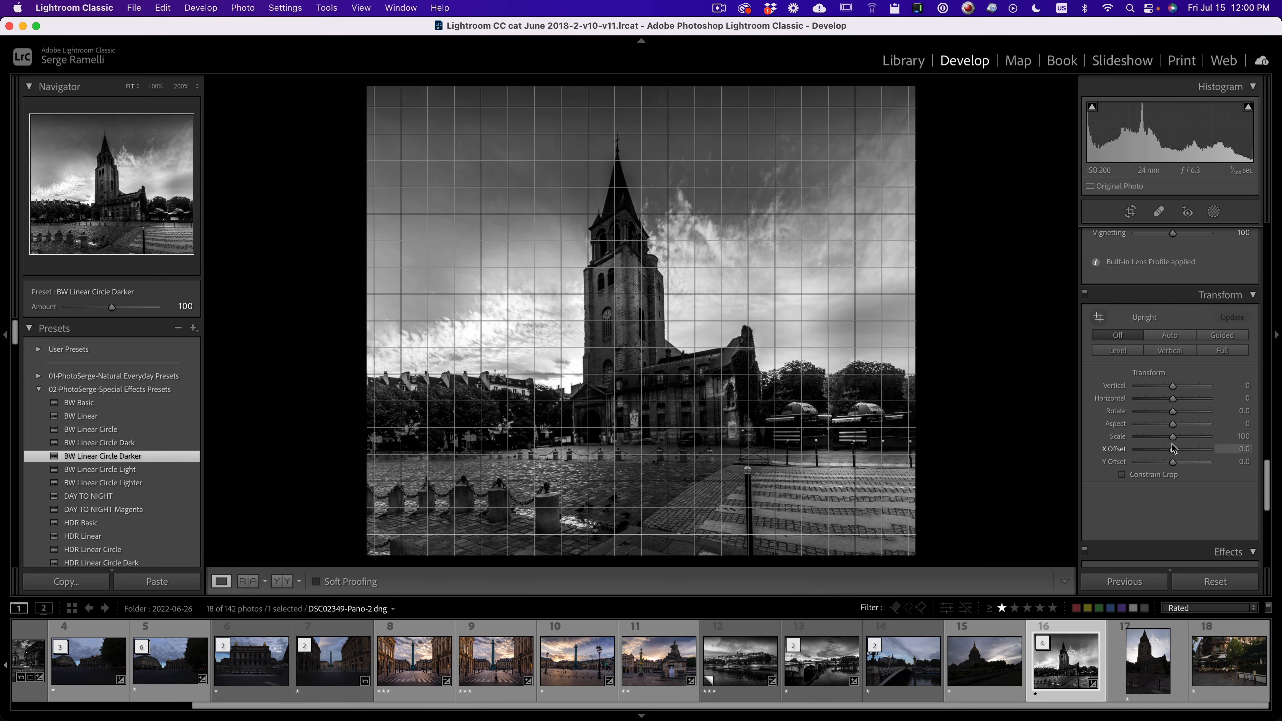
left_click(1170, 335)
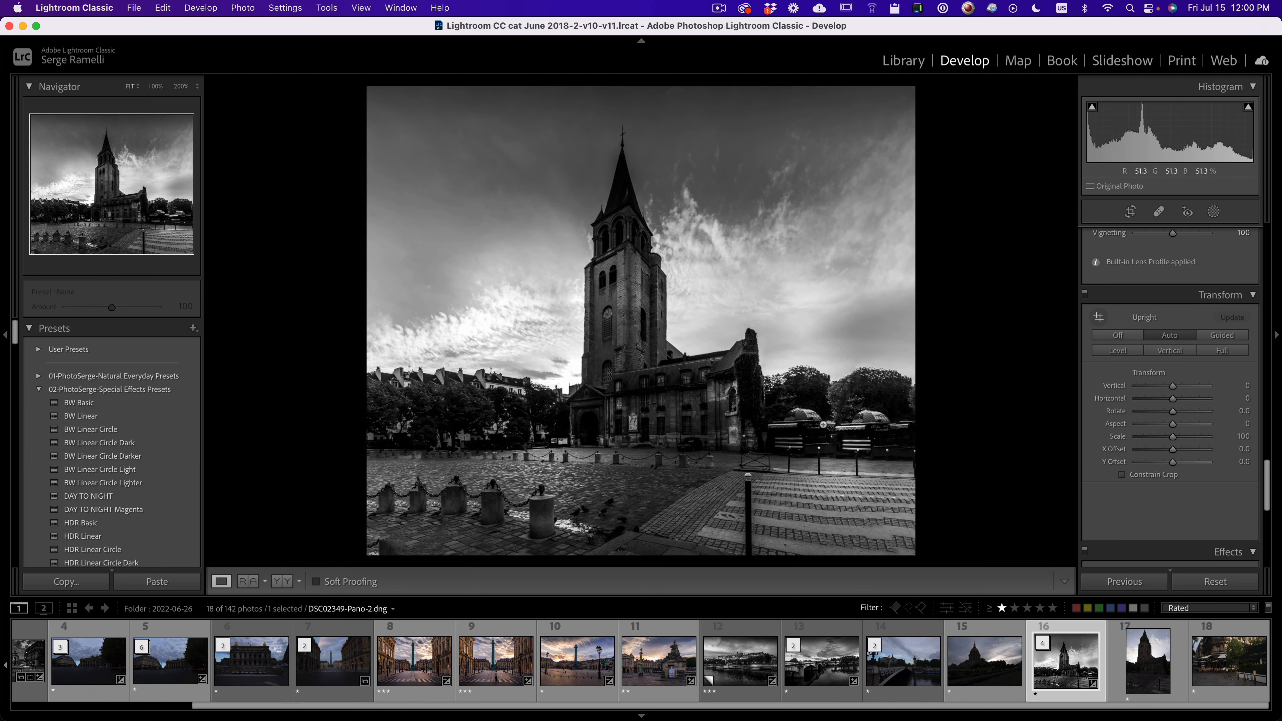
Step: Crop the church panorama to a portrait 4 x 5 / 8 x 10 frame around the tower, trimming some of the foreground
left_click(1131, 213)
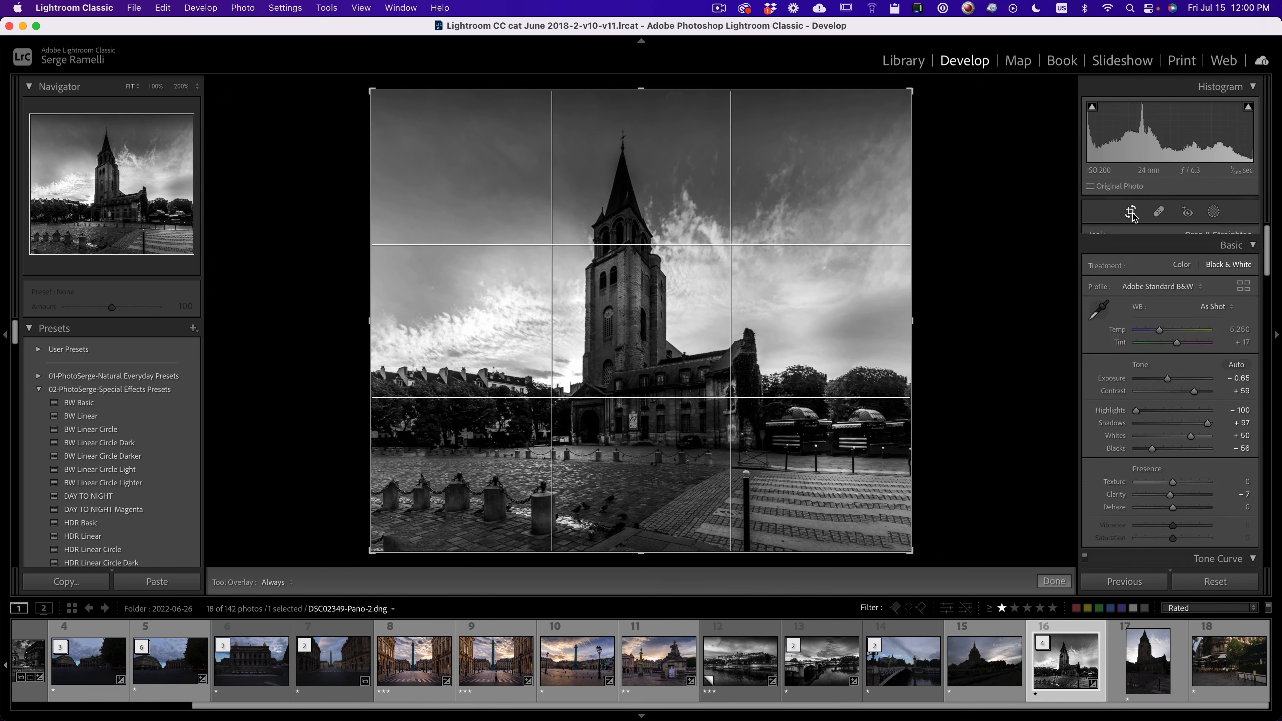
left_click(1227, 259)
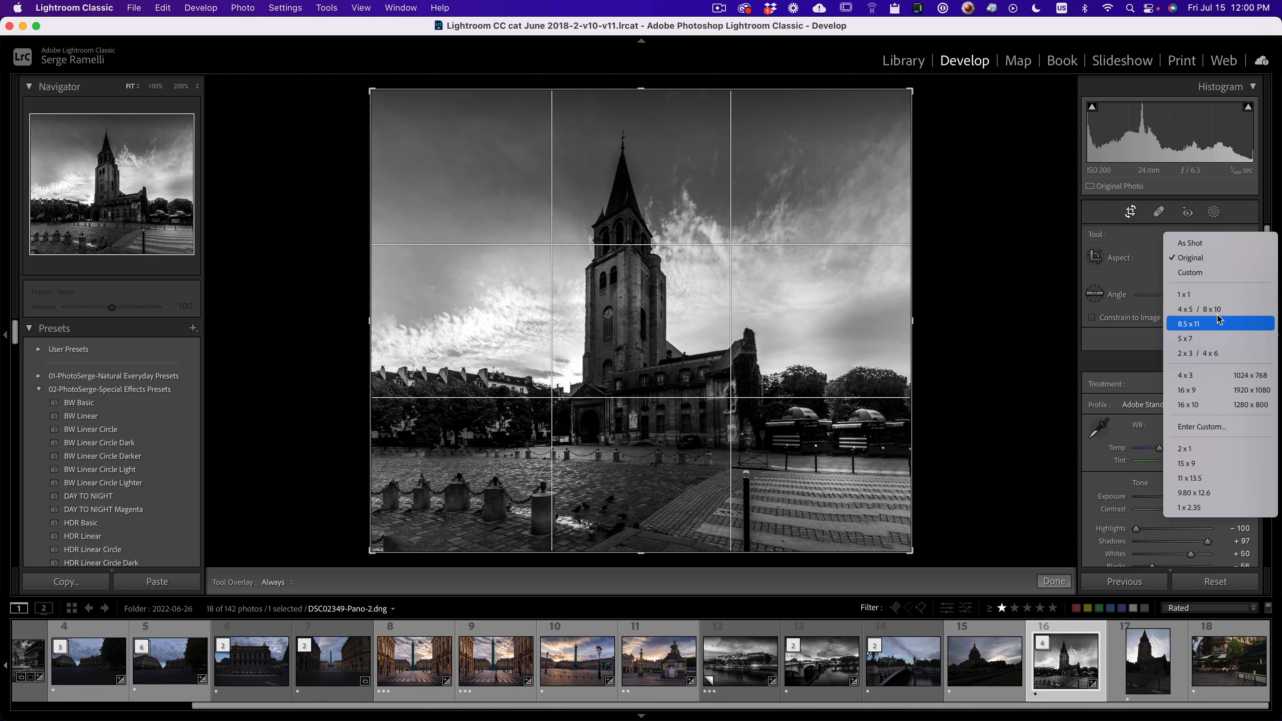
left_click(1221, 322)
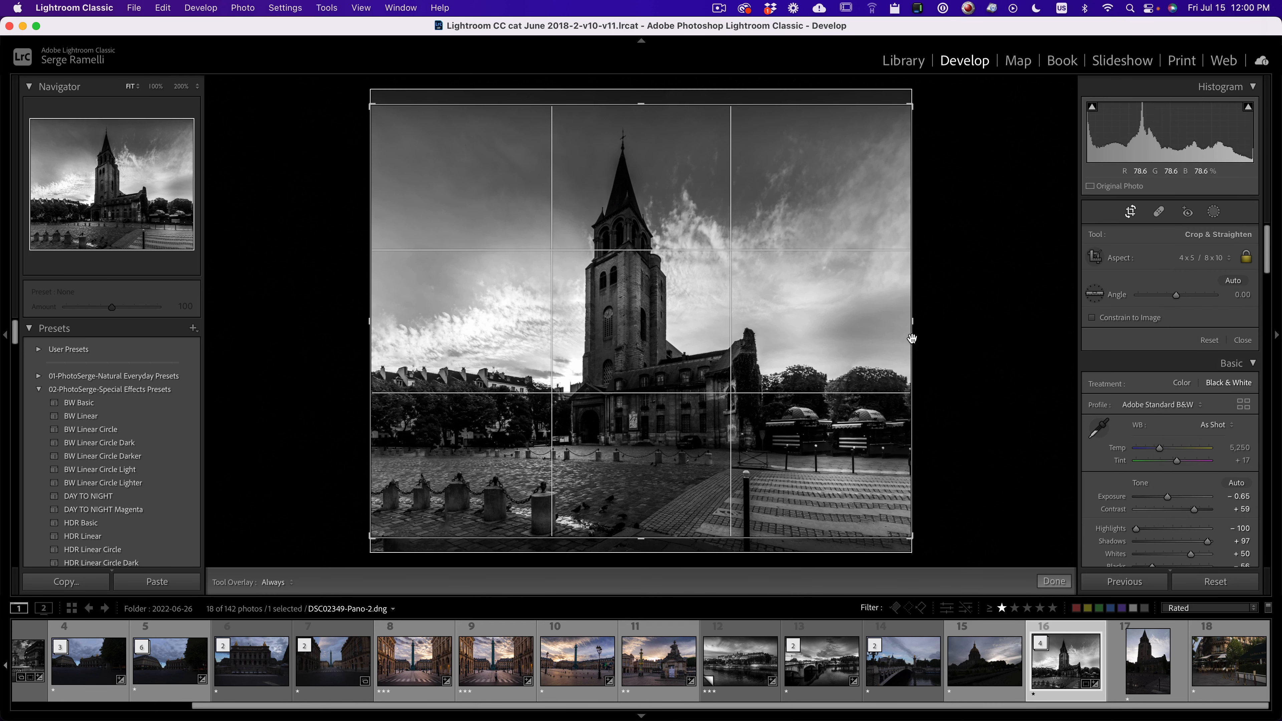
key("x")
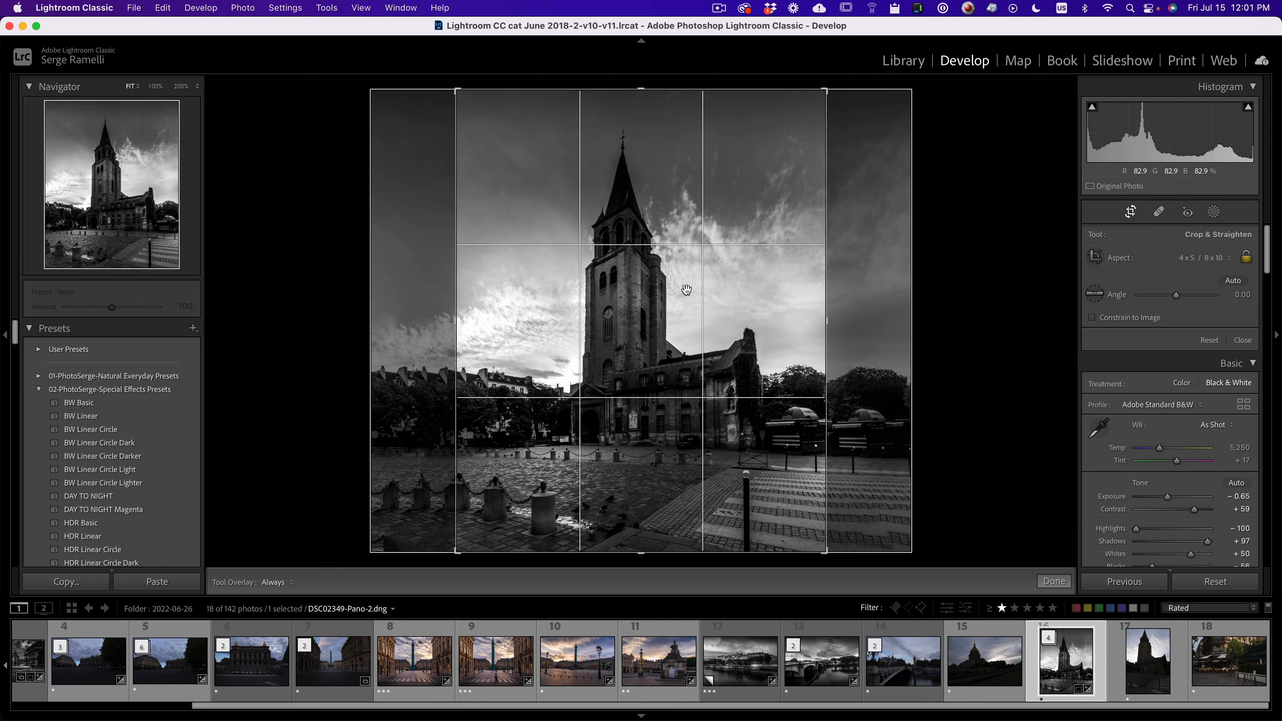
mouse_move(686, 293)
left_mouse_down()
mouse_move(699, 293)
mouse_move(687, 295)
left_mouse_up()
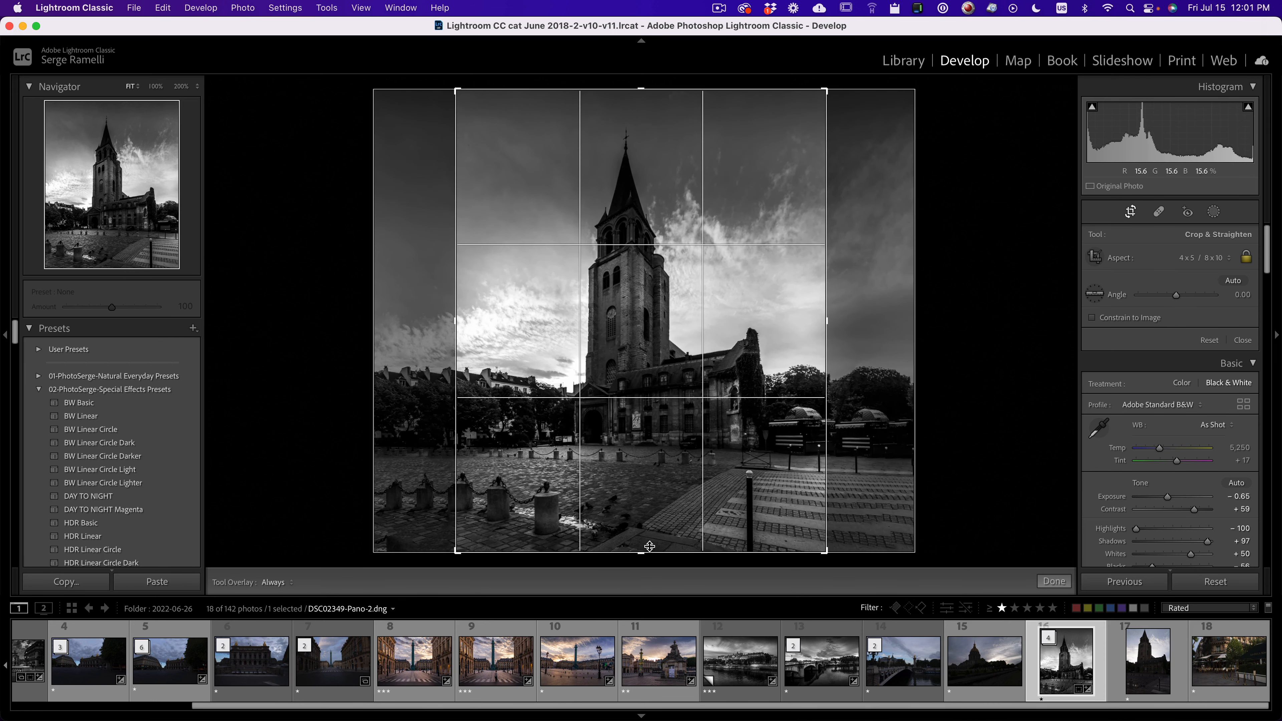
left_click_drag(646, 548, 650, 534)
left_click_drag(690, 419, 687, 419)
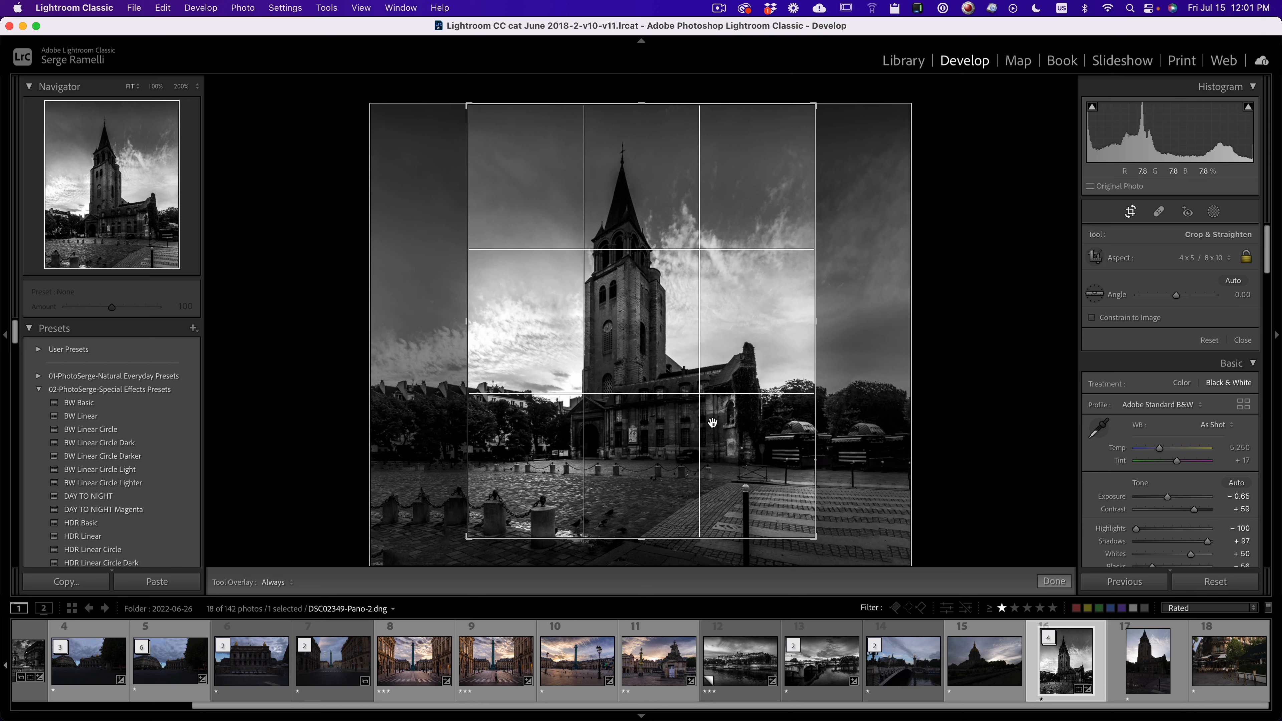
key("Return")
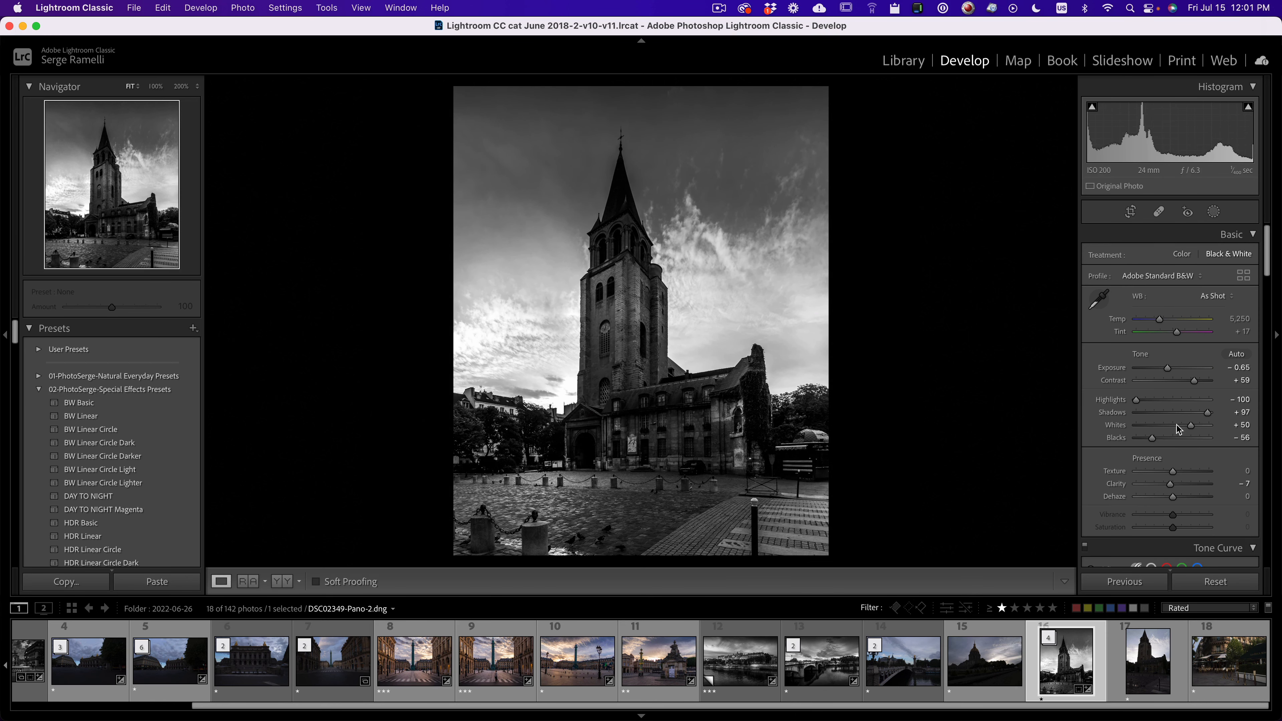
Step: Lower the church panorama's Exposure to −0.85, inspect its roof and tower details up close, and set Highlights to −74
left_click_drag(1173, 367, 1162, 373)
left_click(668, 402)
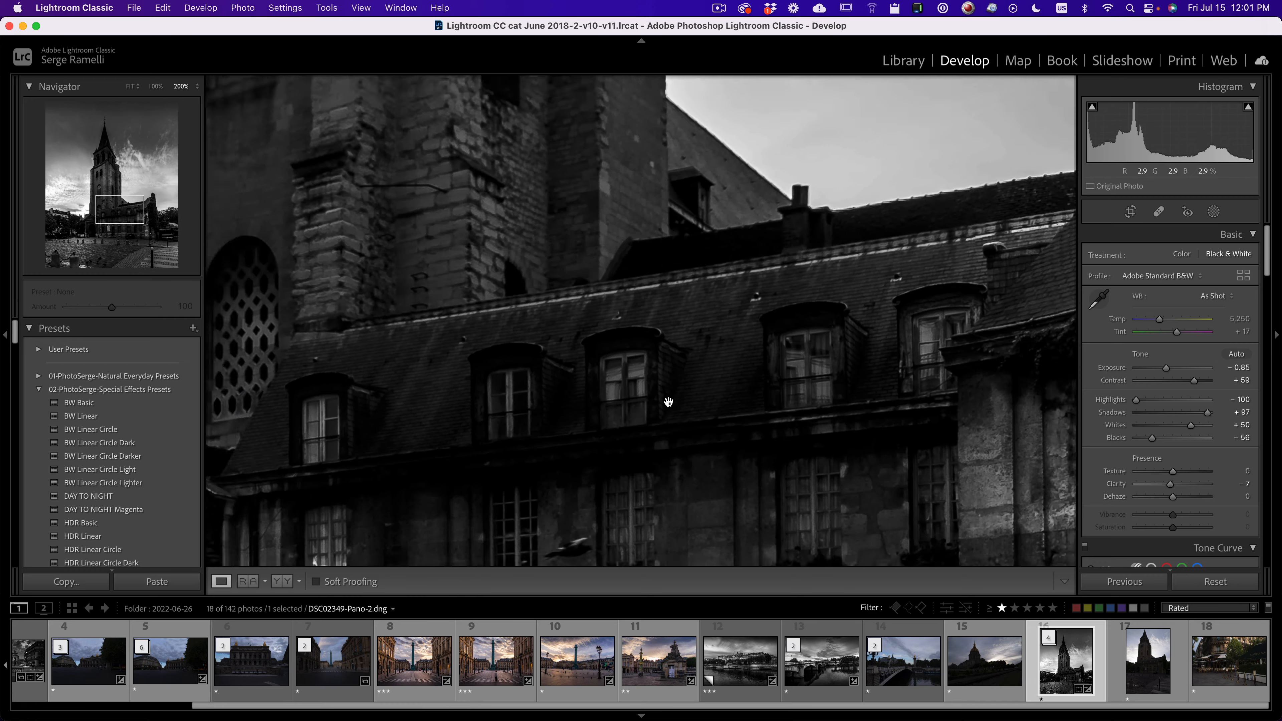
left_click(668, 402)
left_click(614, 310)
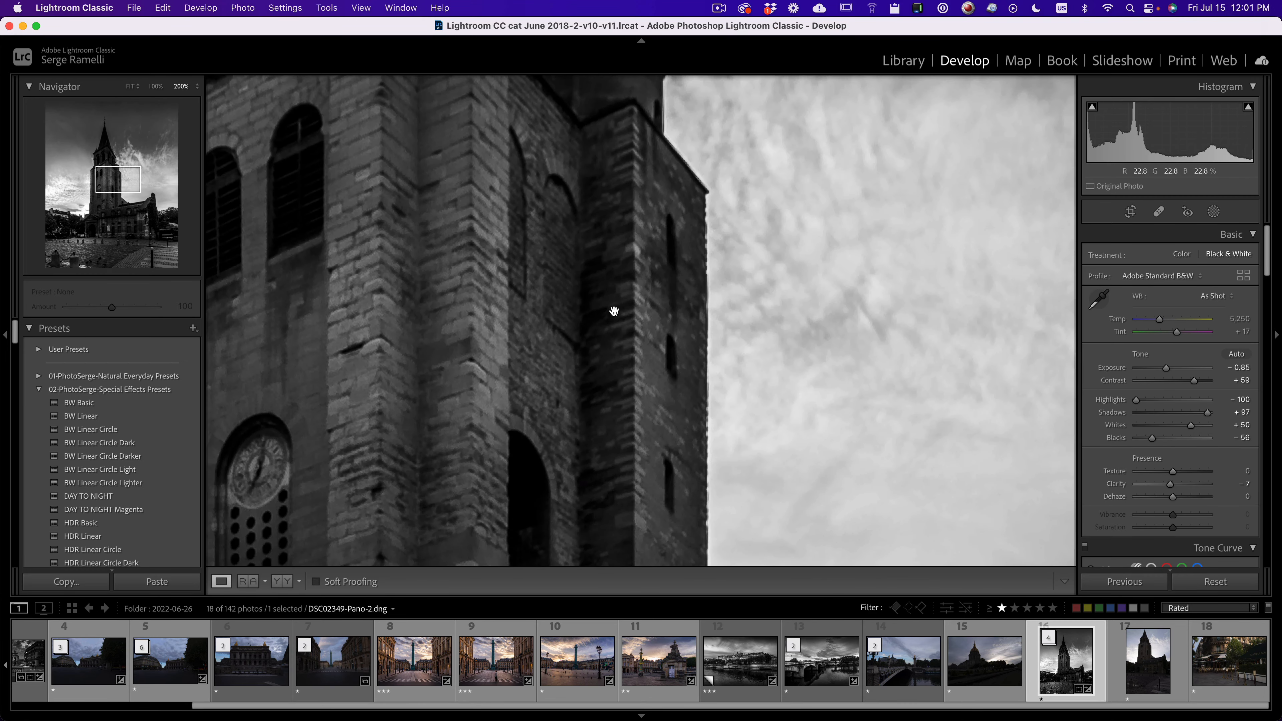
left_click(479, 330)
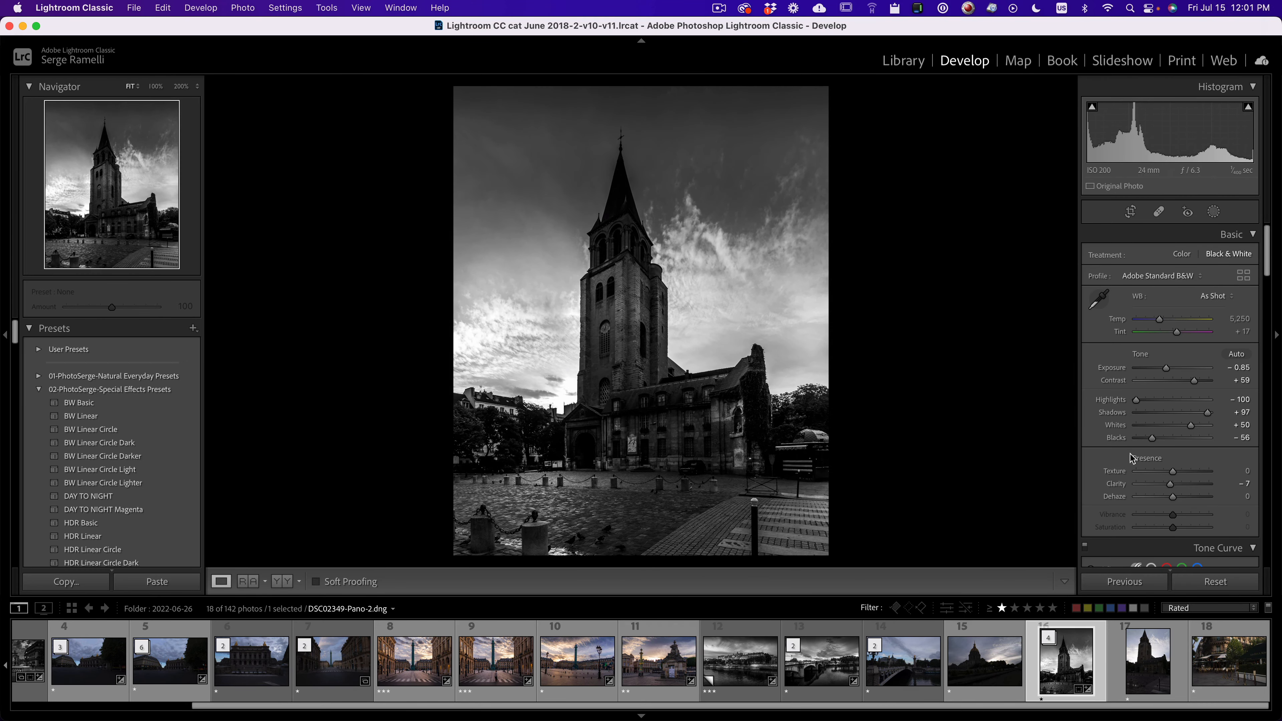
left_click(1146, 400)
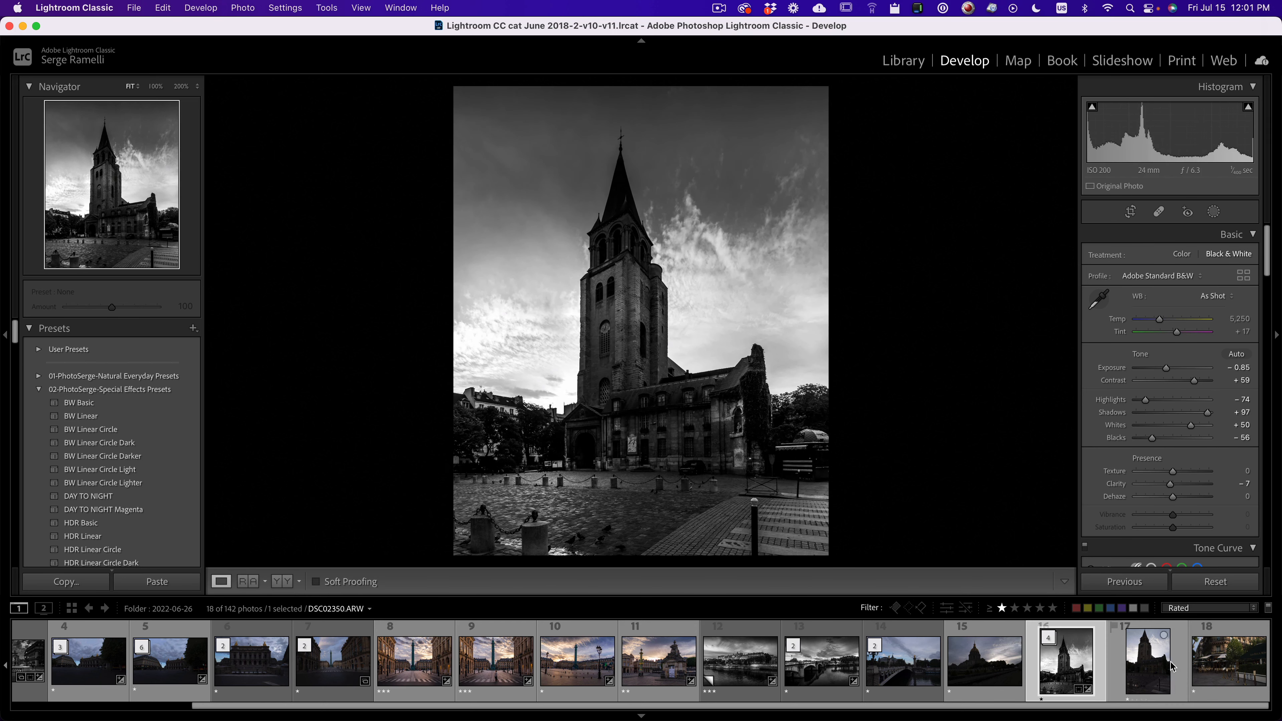
Step: Open the café photo DSC02352, apply the BW Linear Circle preset and set Exposure to +0.30
left_click(1221, 662)
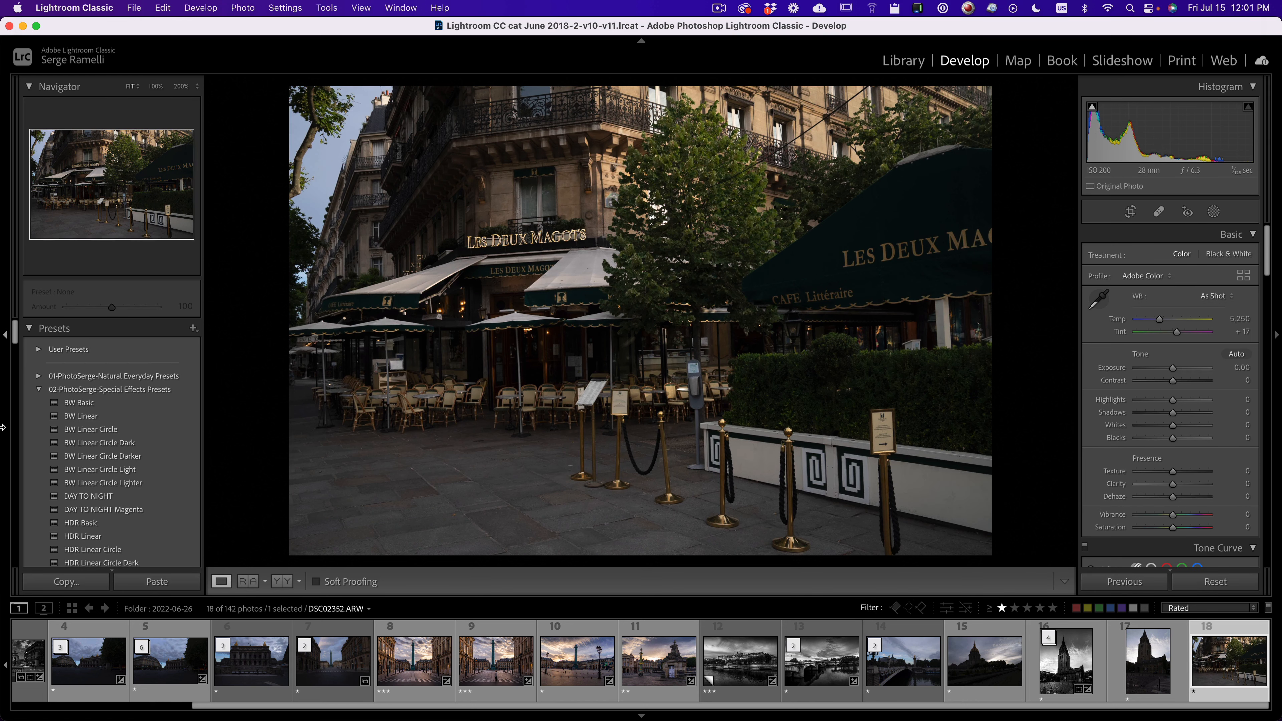
left_click(85, 430)
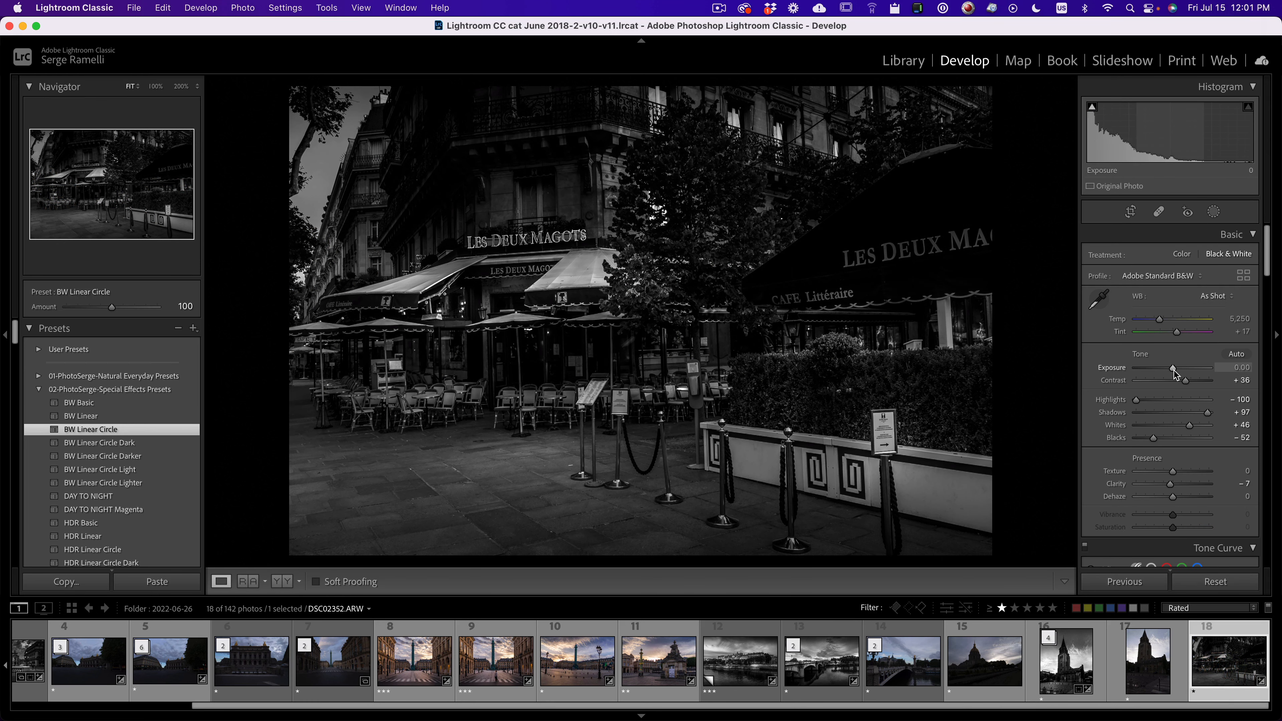
left_click_drag(1174, 371, 1176, 371)
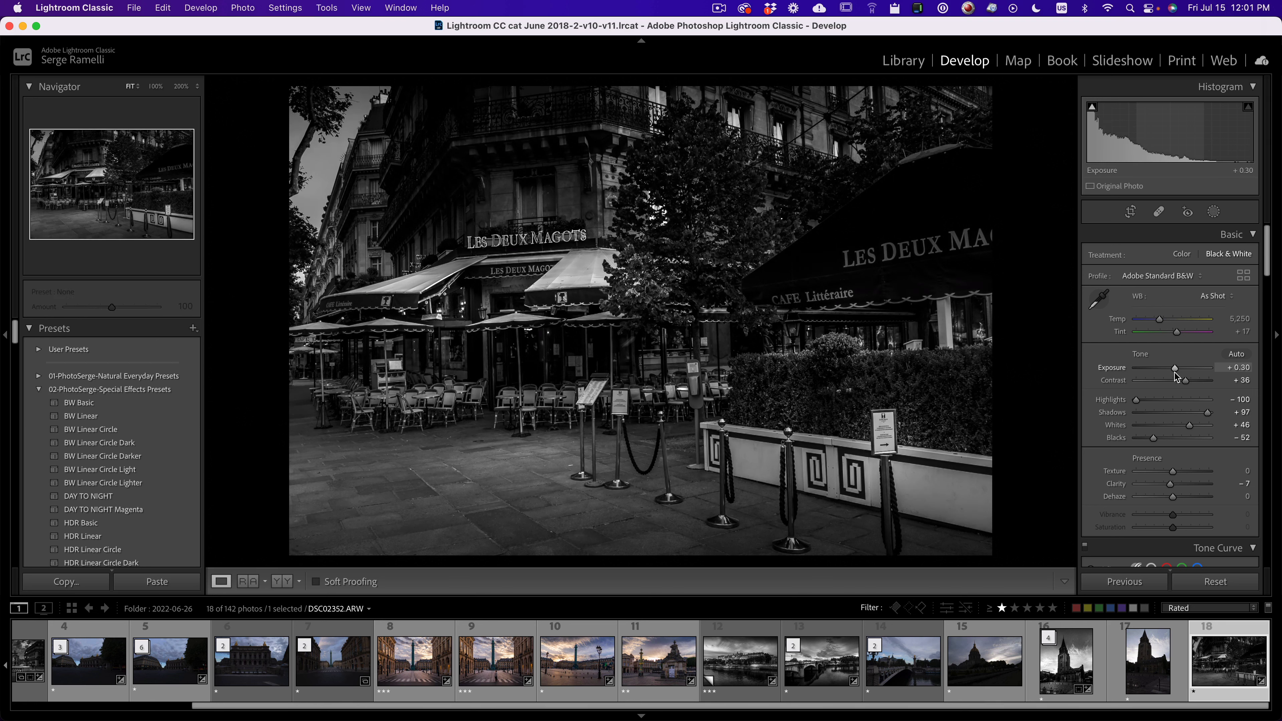
Step: Inspect the linear gradient of Mask 1 on the café photo, then leave masking
left_click(1214, 212)
left_click(960, 373)
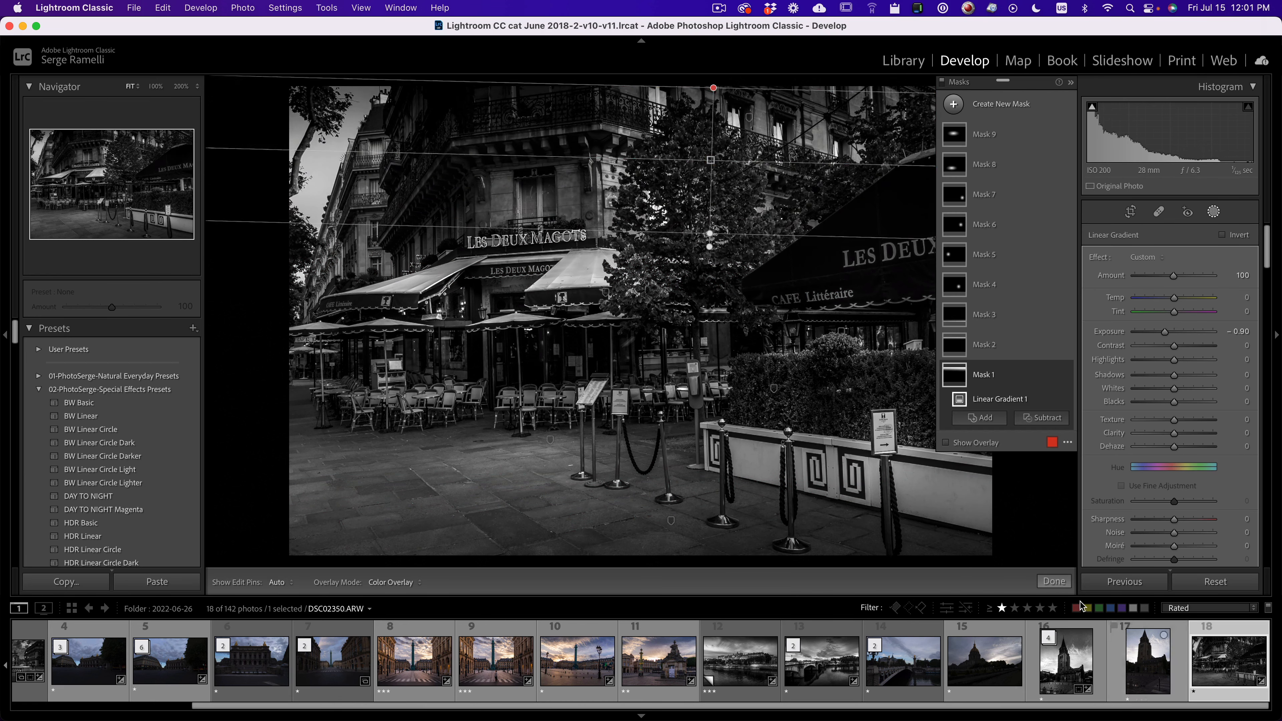
left_click(1054, 581)
Step: Correct the café photo's perspective with the Auto Upright mode and rate it 2 stars
scroll(1178, 447, "down", 15)
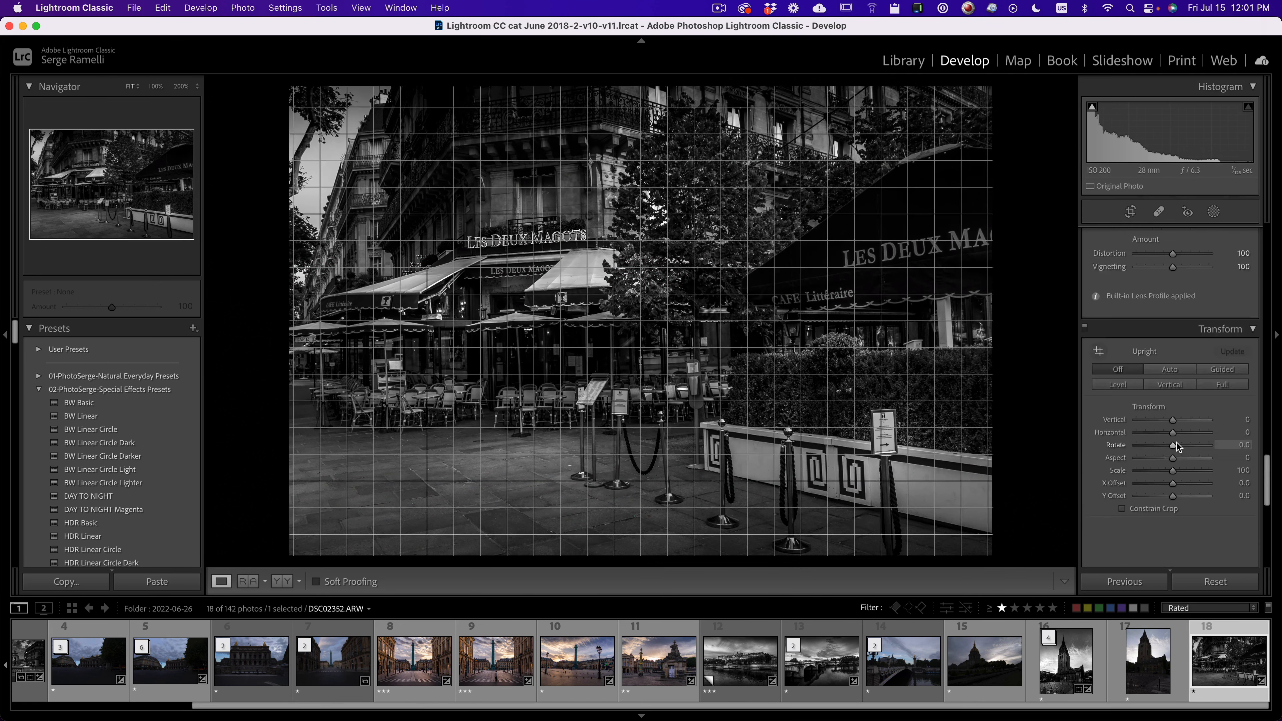
scroll(1181, 384, "up", 5)
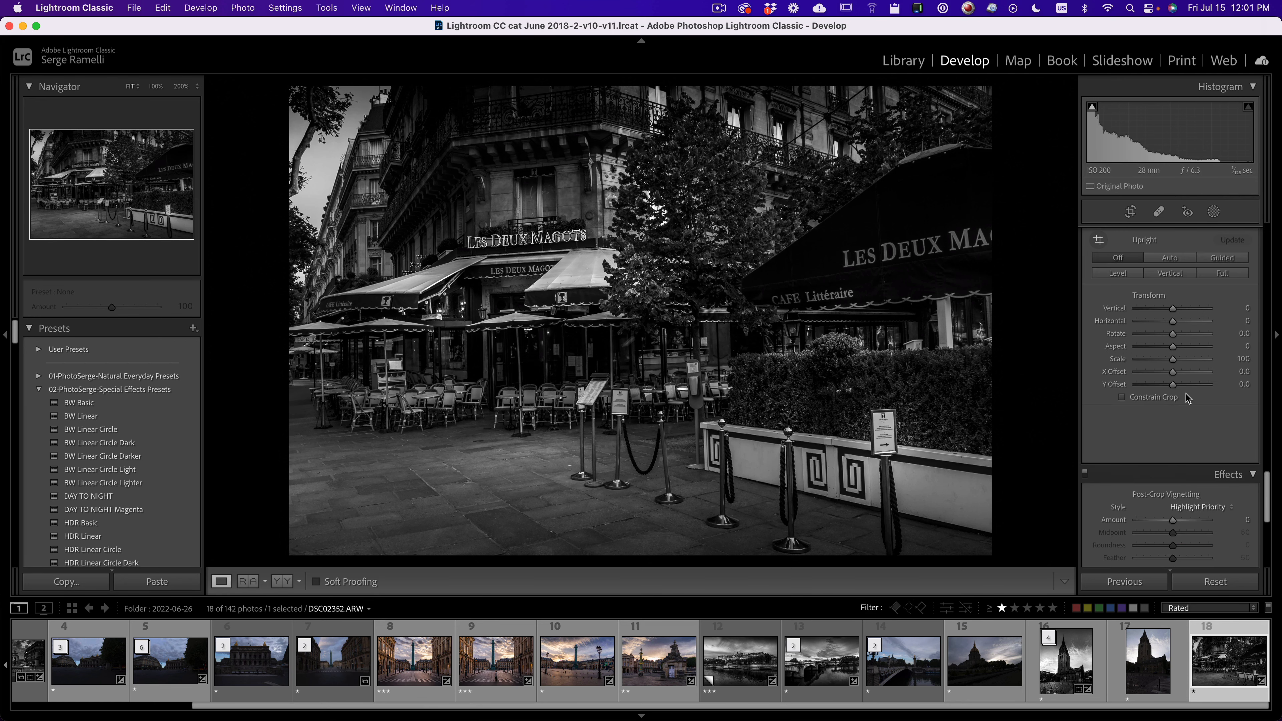
left_click(1169, 292)
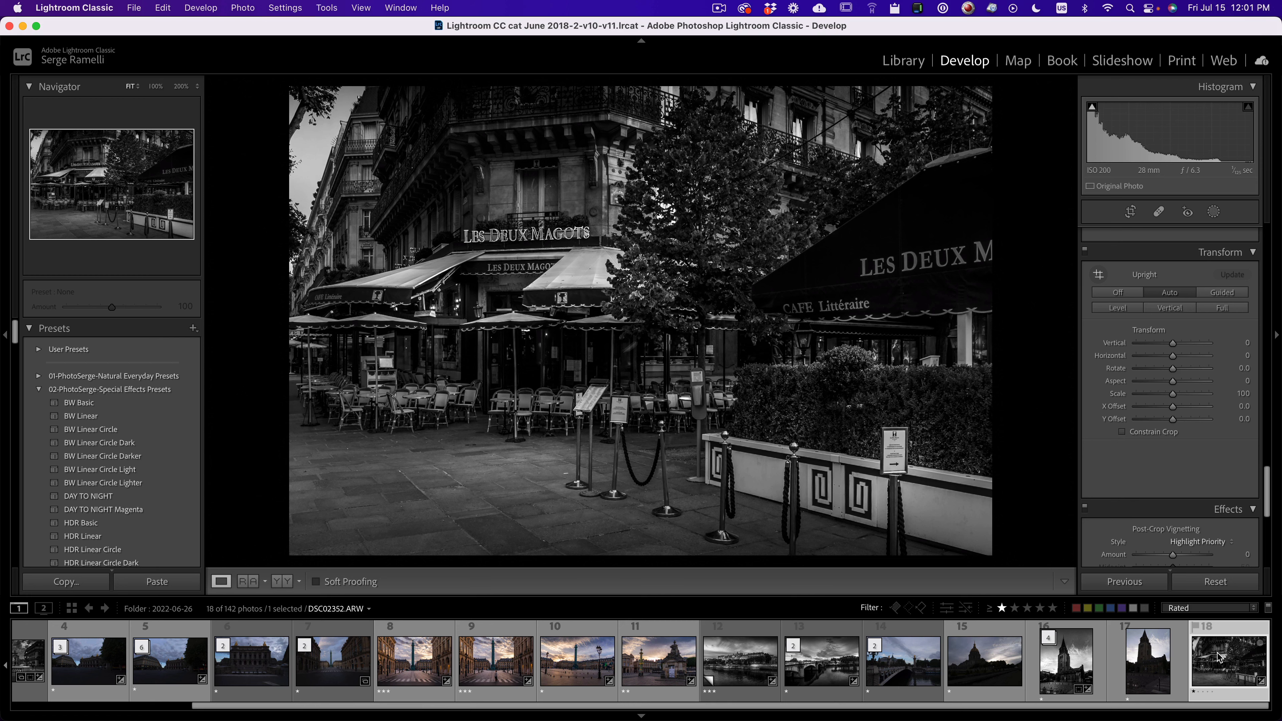
key("2")
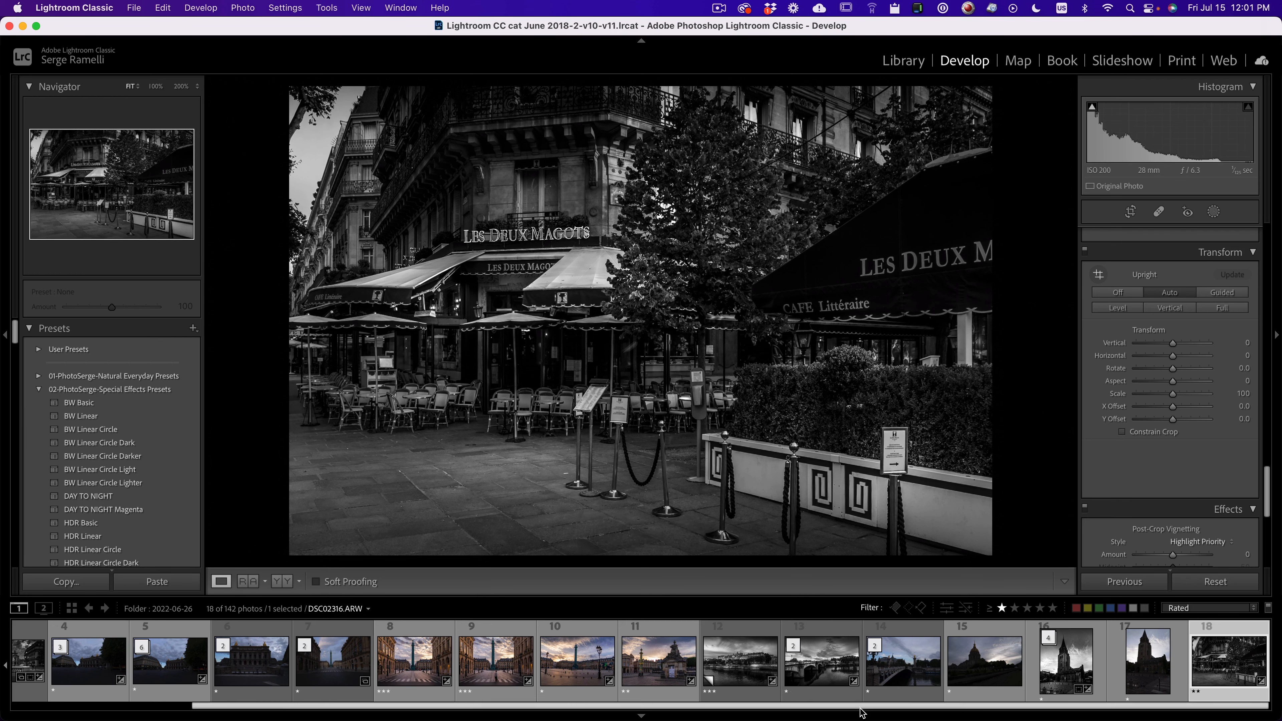
Step: Filter folder 2022-06-25 in the Library to 3 stars and higher and review the matching photos in Lights Out view
left_click_drag(861, 709, 681, 709)
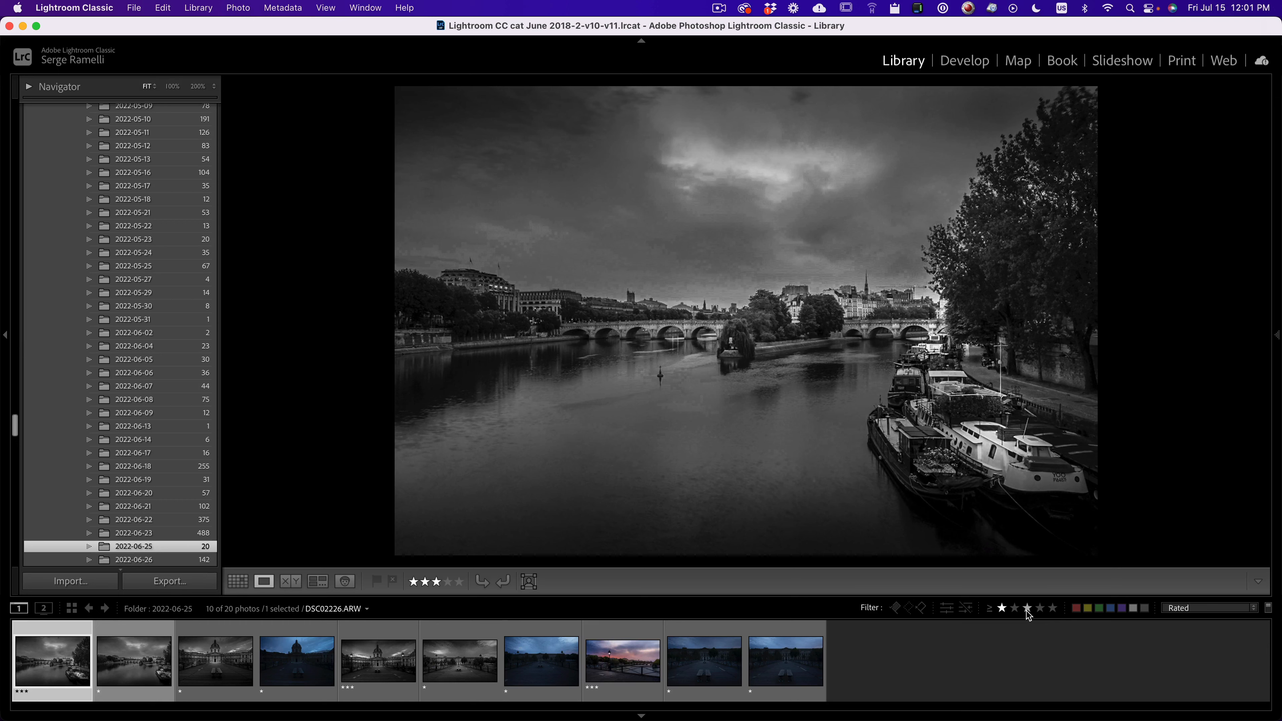
left_click(1027, 608)
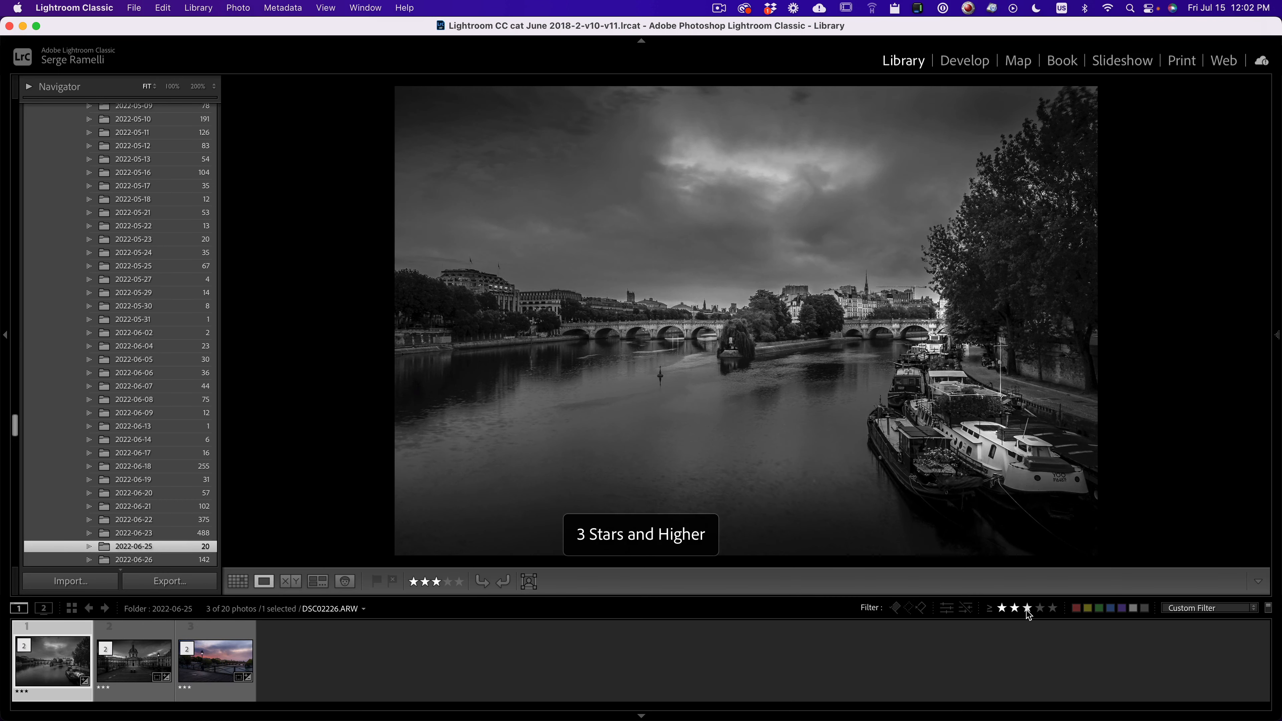
key("shift+Tab")
key("l")
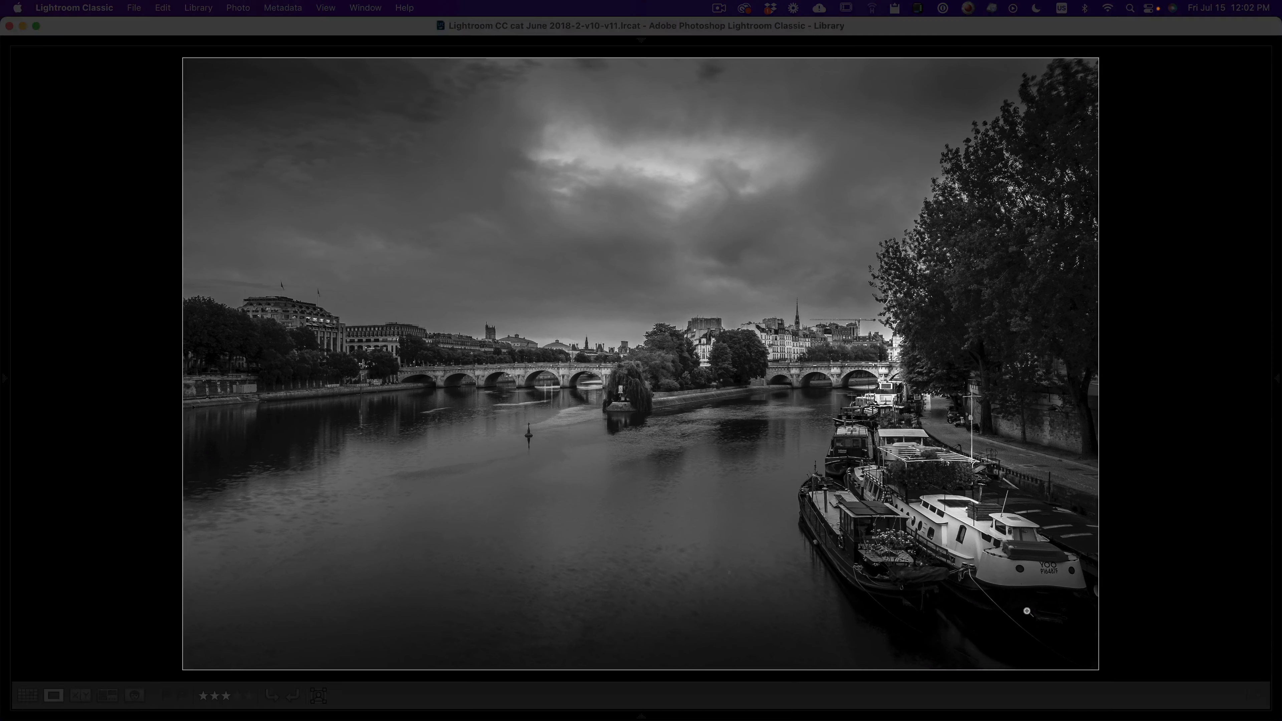
key("l")
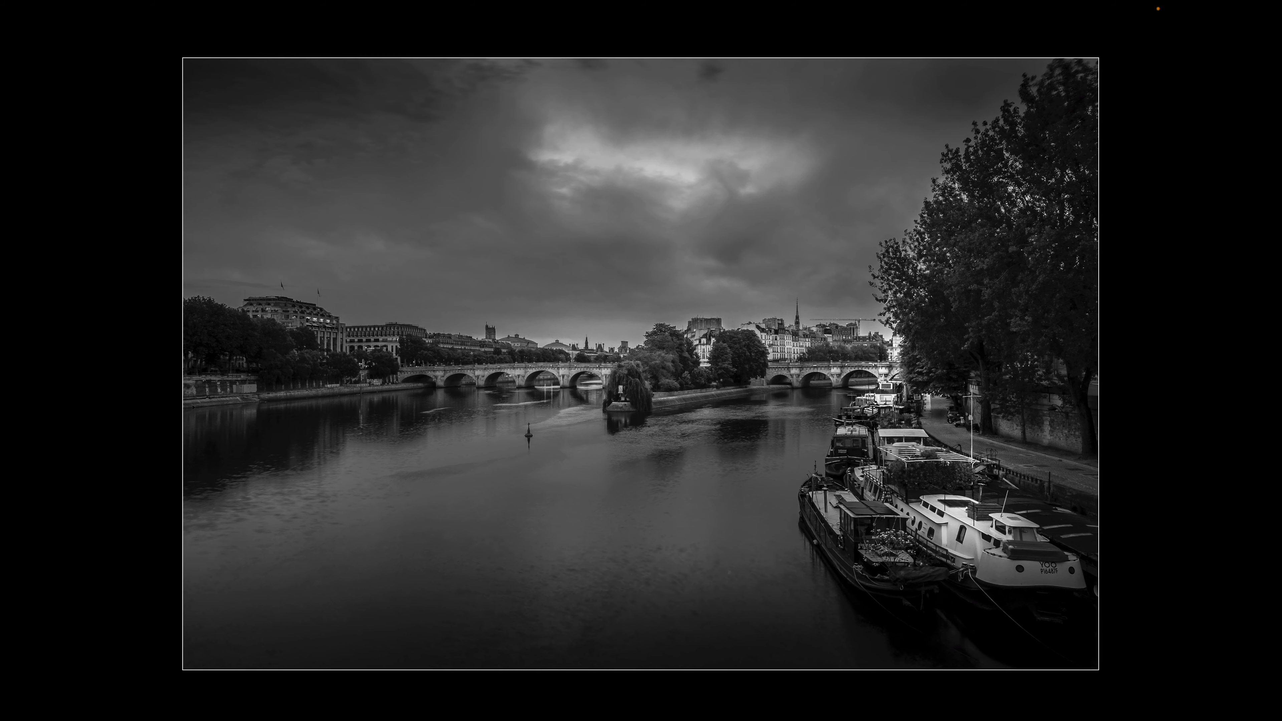
key("Right")
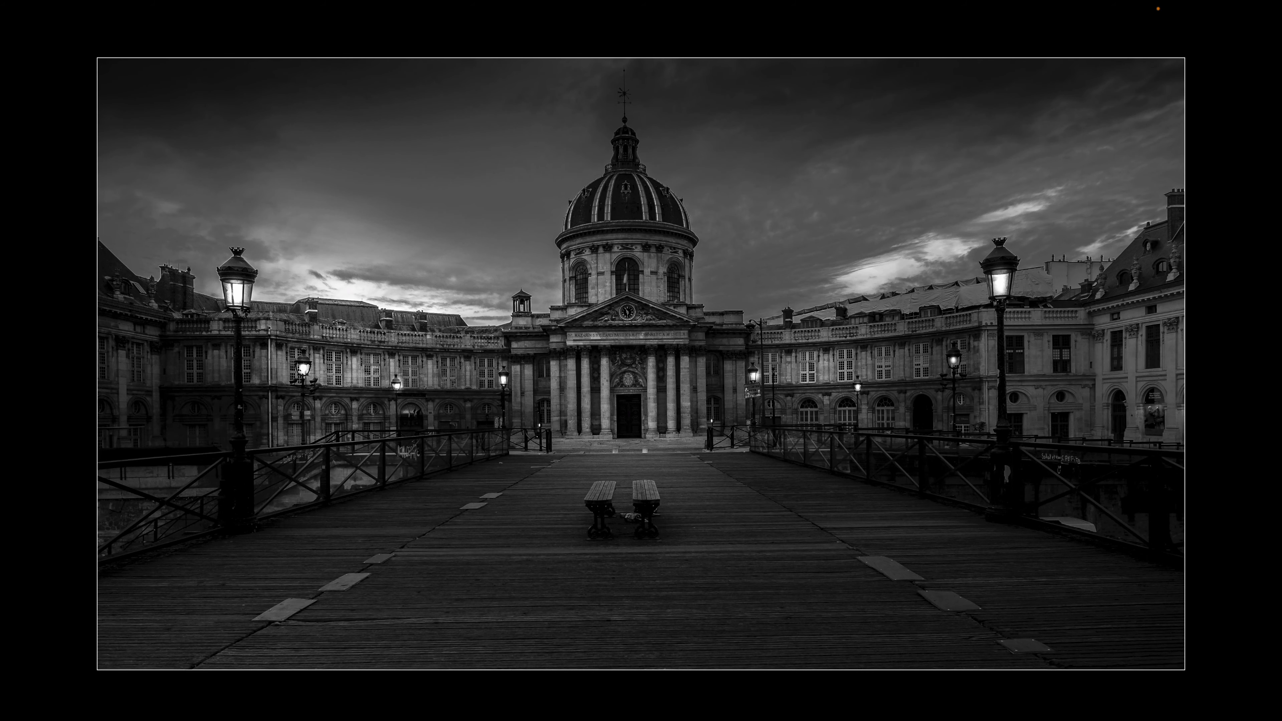
key("Left")
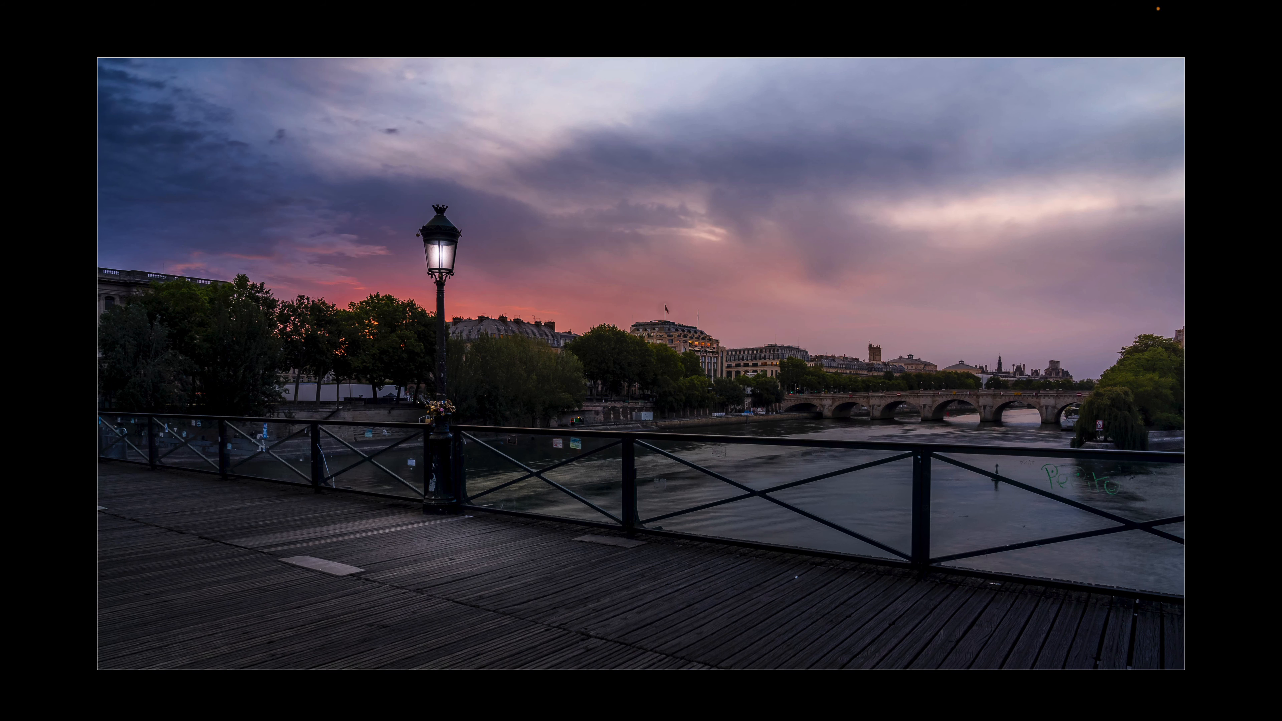
key("Escape")
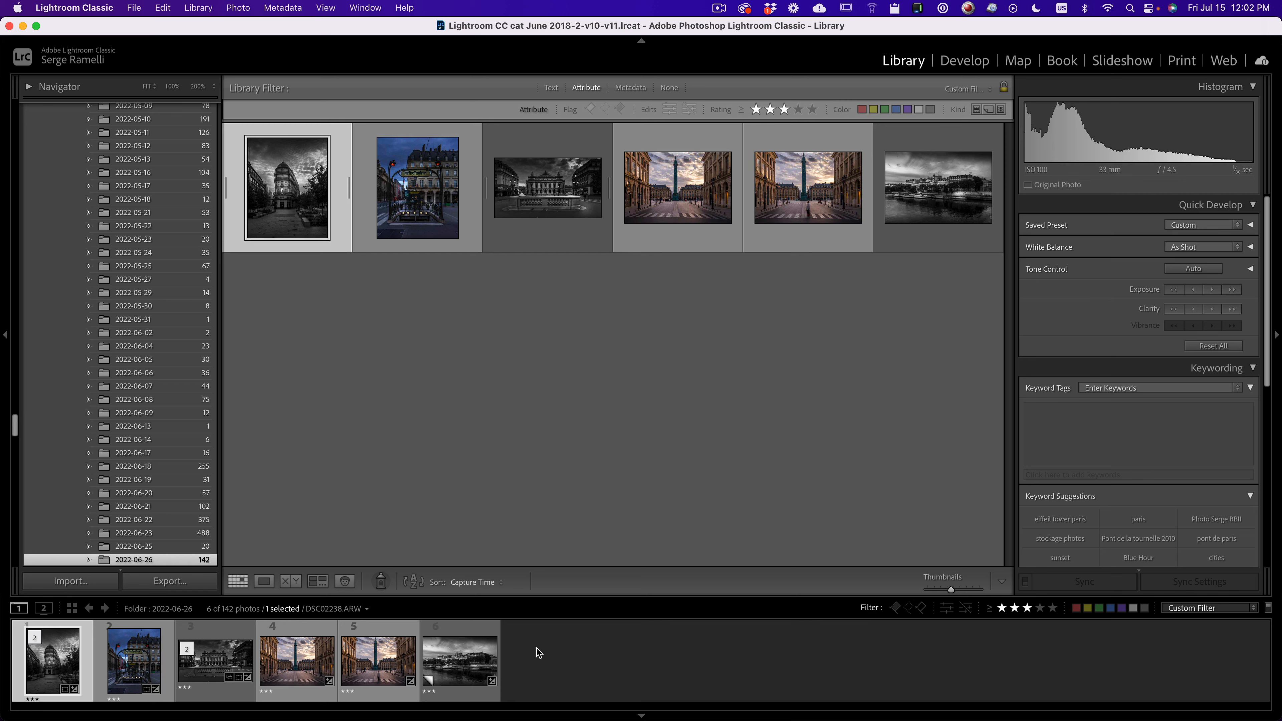
Step: Show the 3-star photos of folder 2022-06-26 one by one in Lights Out view, from the domed corner building to the column square
key("shift+Tab")
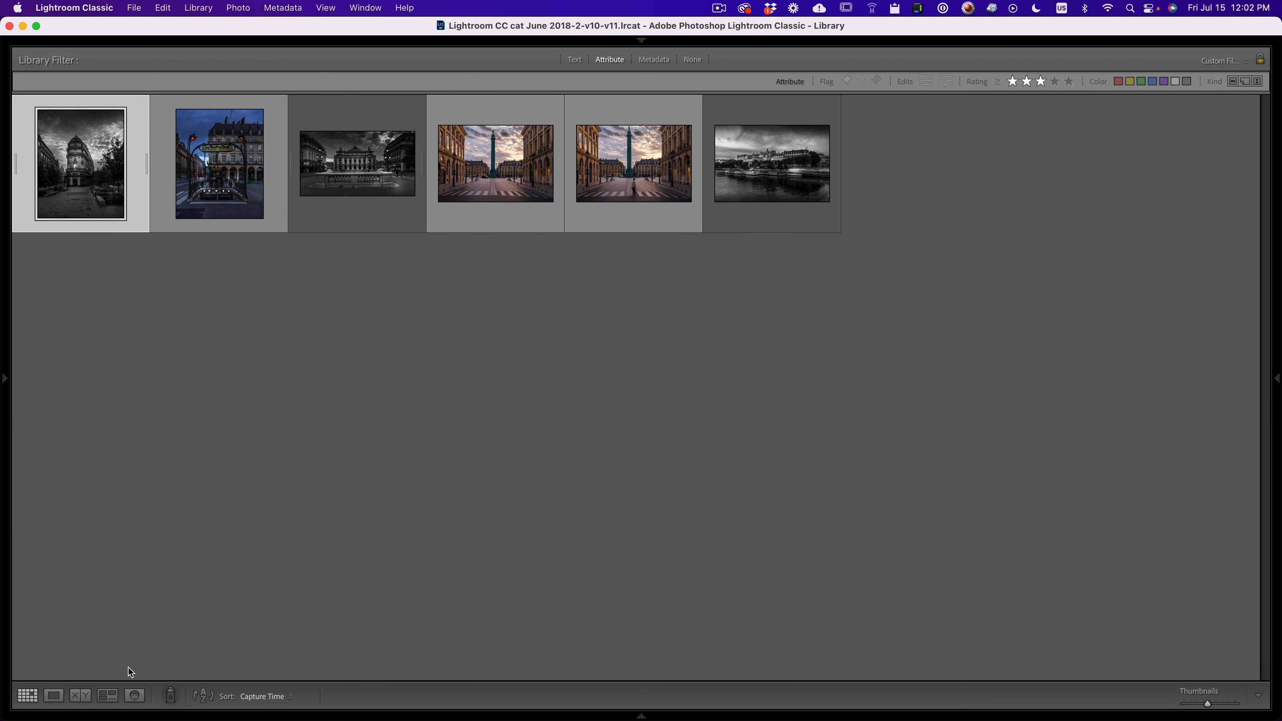
key("e")
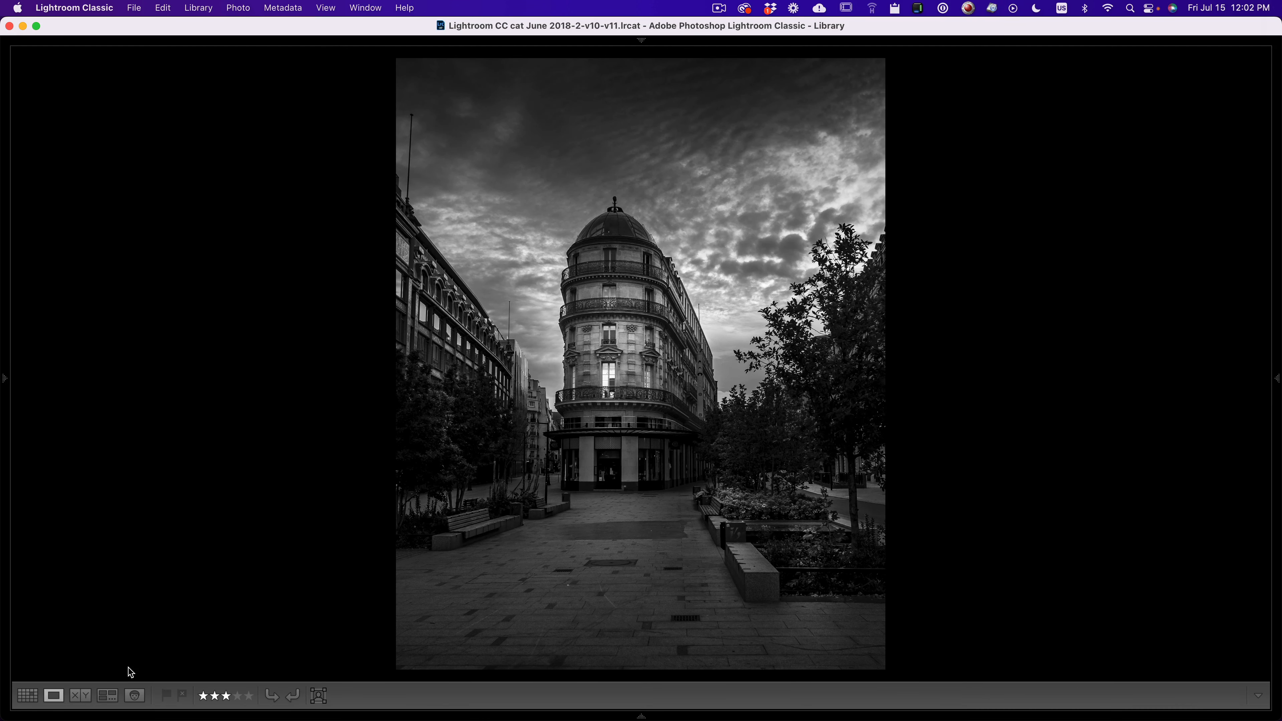
key("l")
key("l")
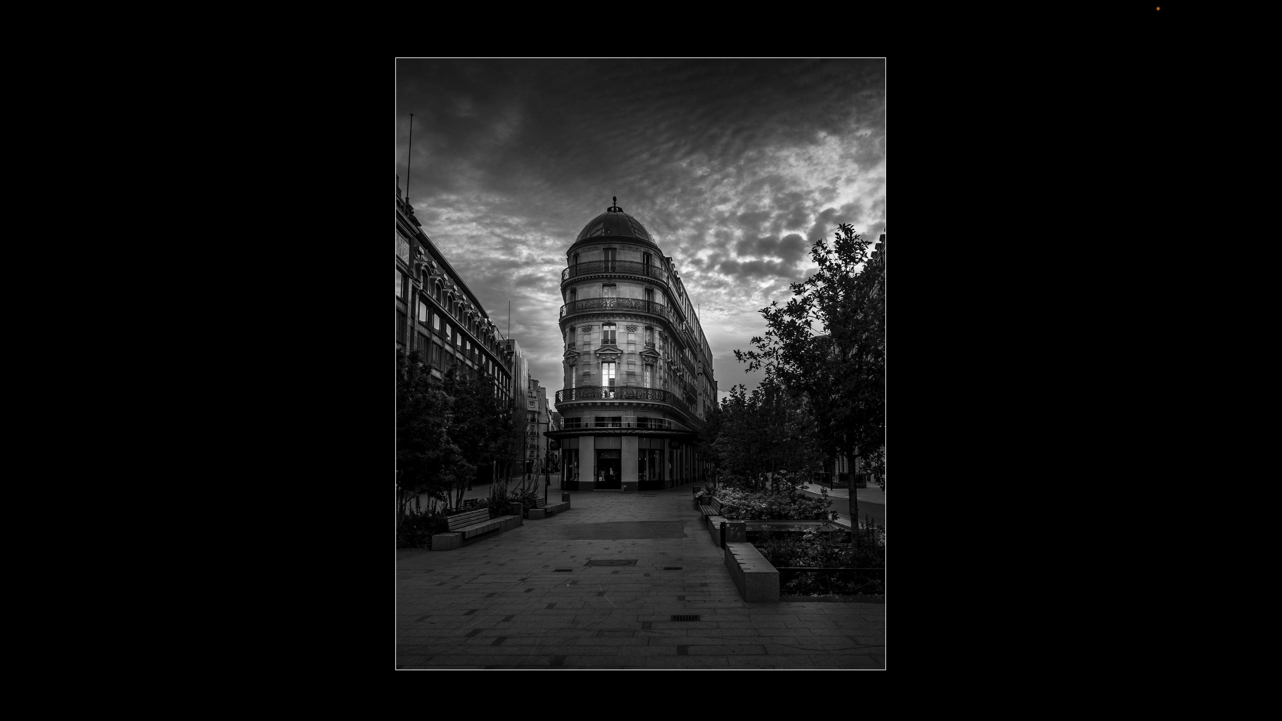
key("Right")
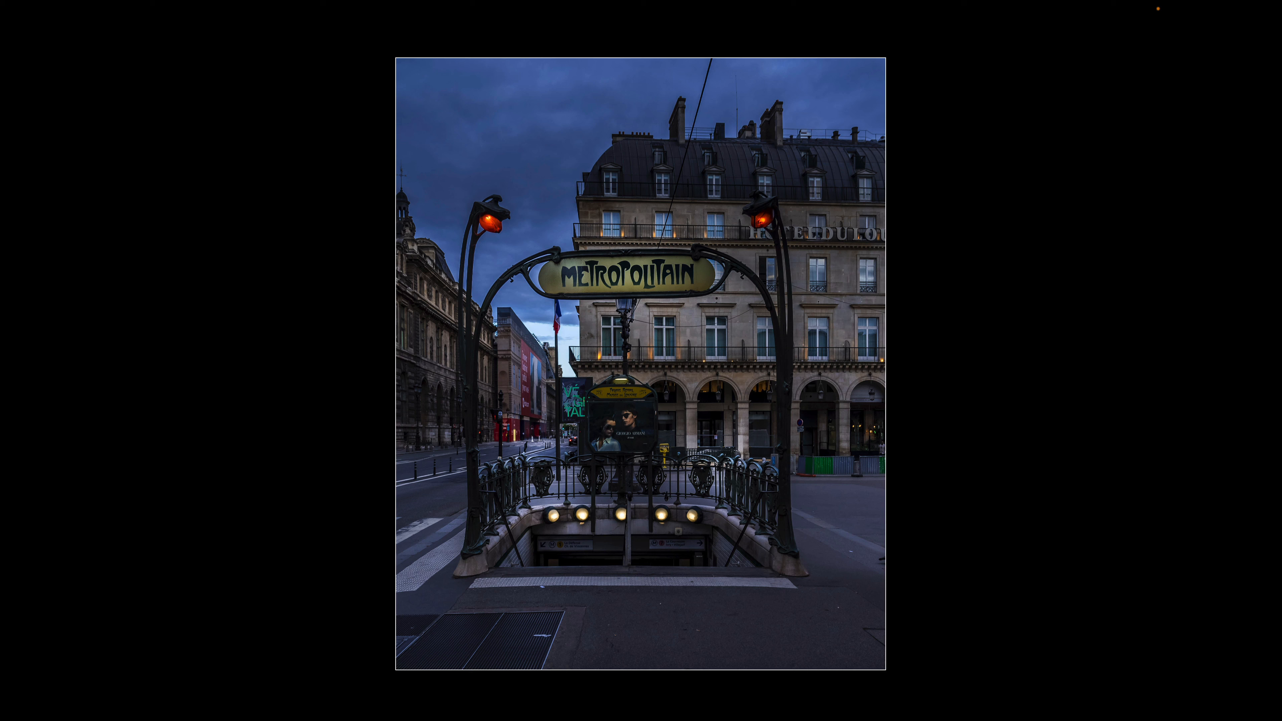
key("Right")
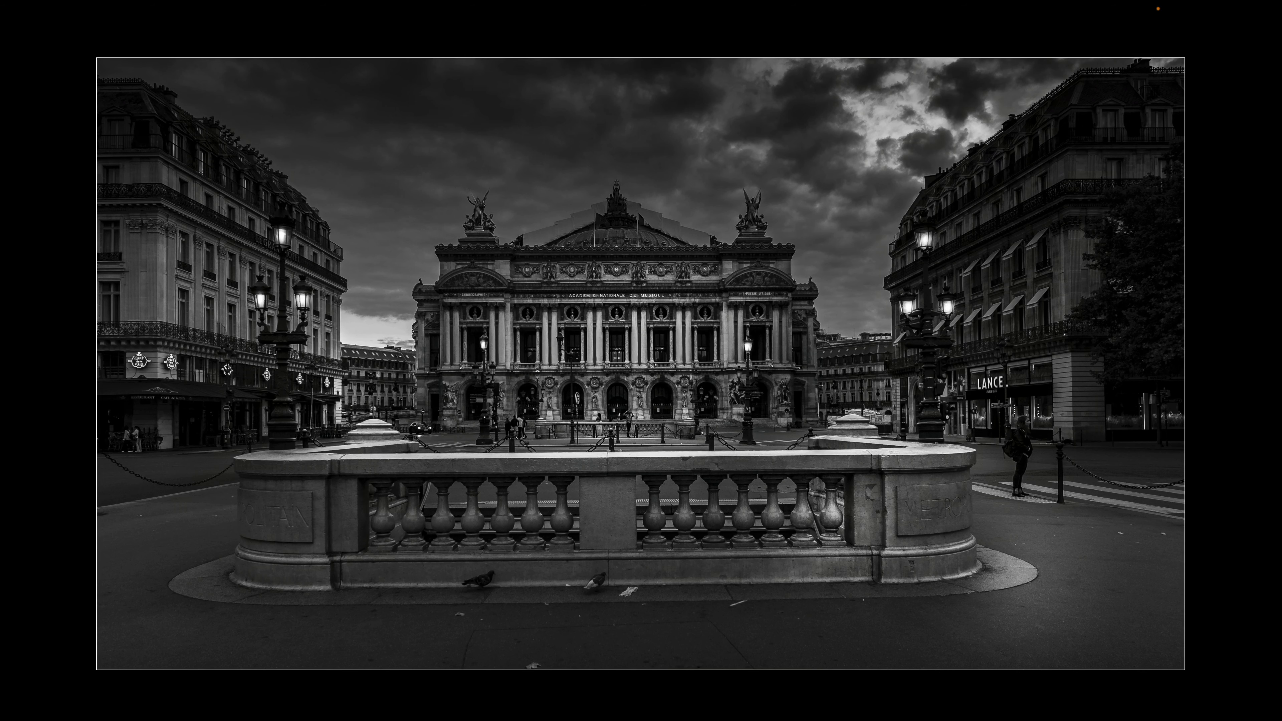
key("Right")
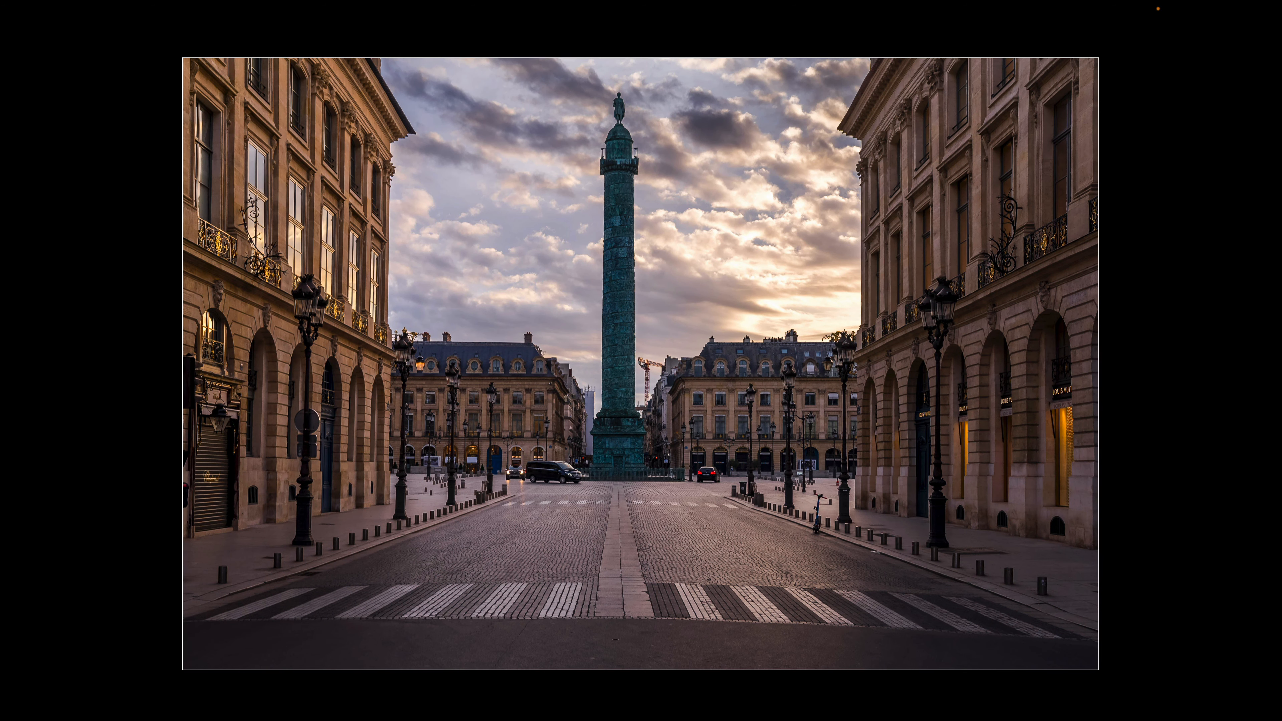
Step: Compare the two golden-hour column square photos, with and without the person on the crossing, and view the black-and-white river photo
key("Right")
key("Left")
key("Right")
key("Left")
key("Right")
key("Left")
key("Right")
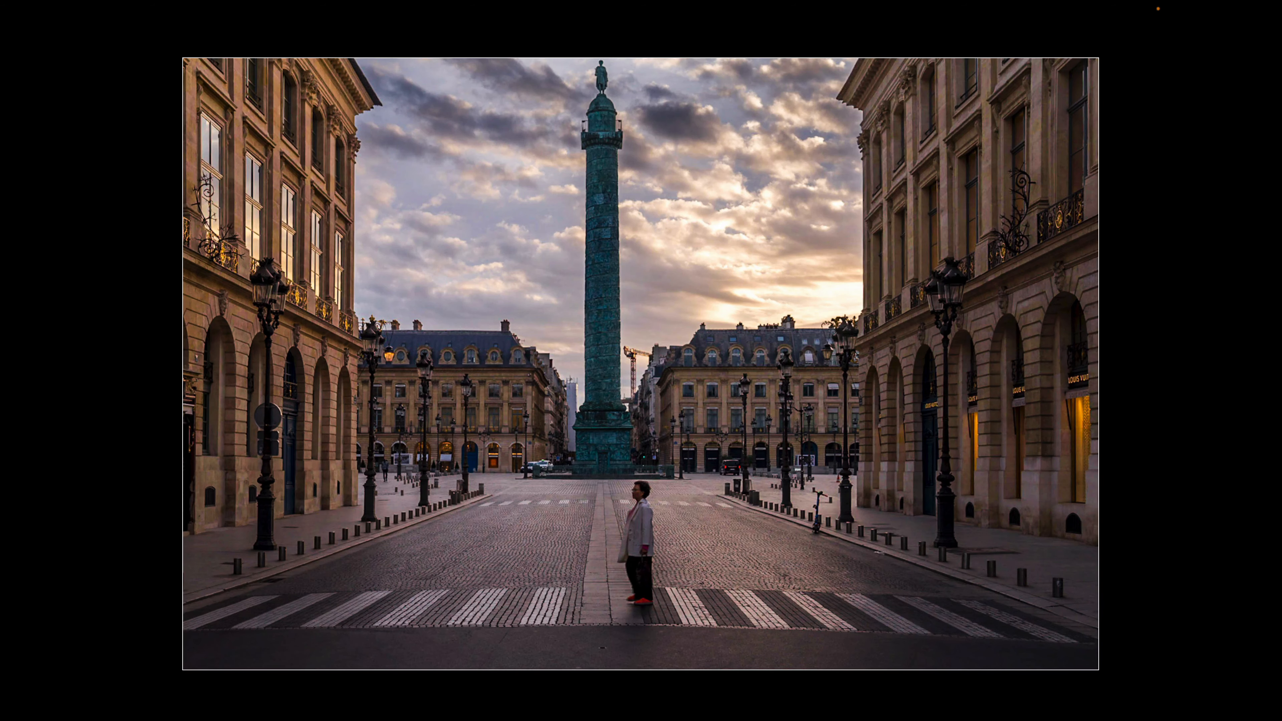
key("Right")
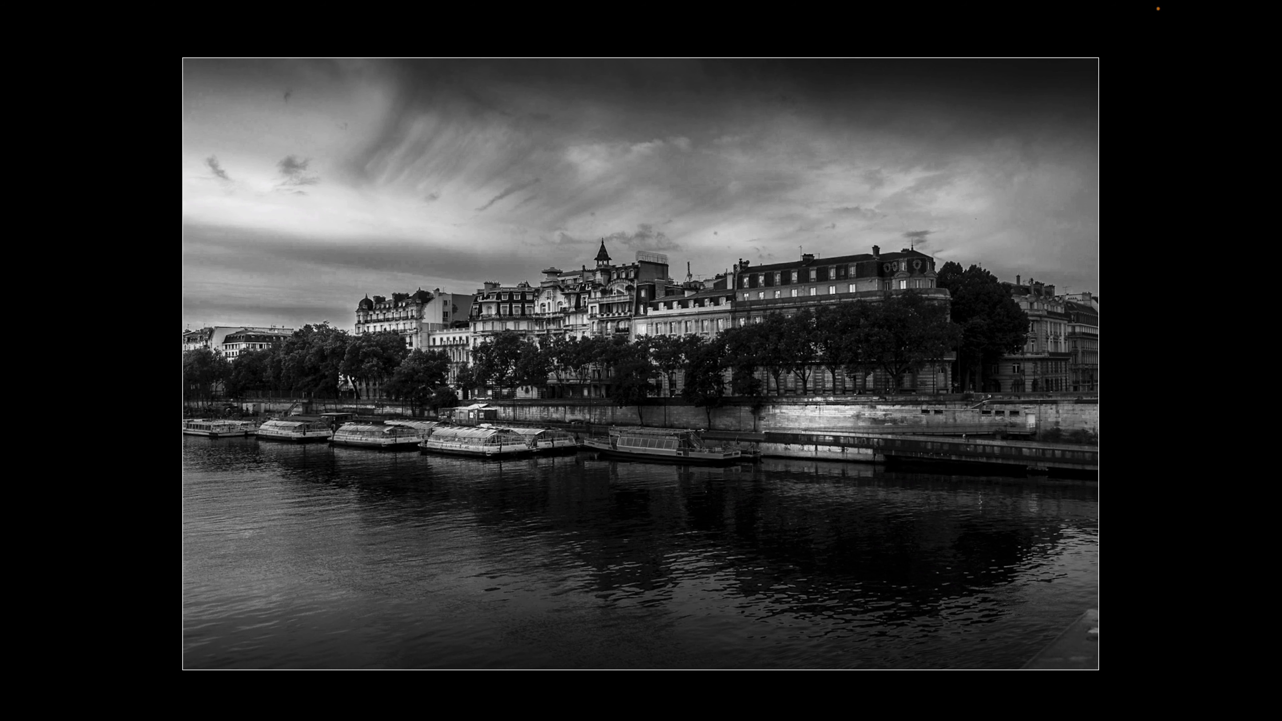
key("Left")
key("Left")
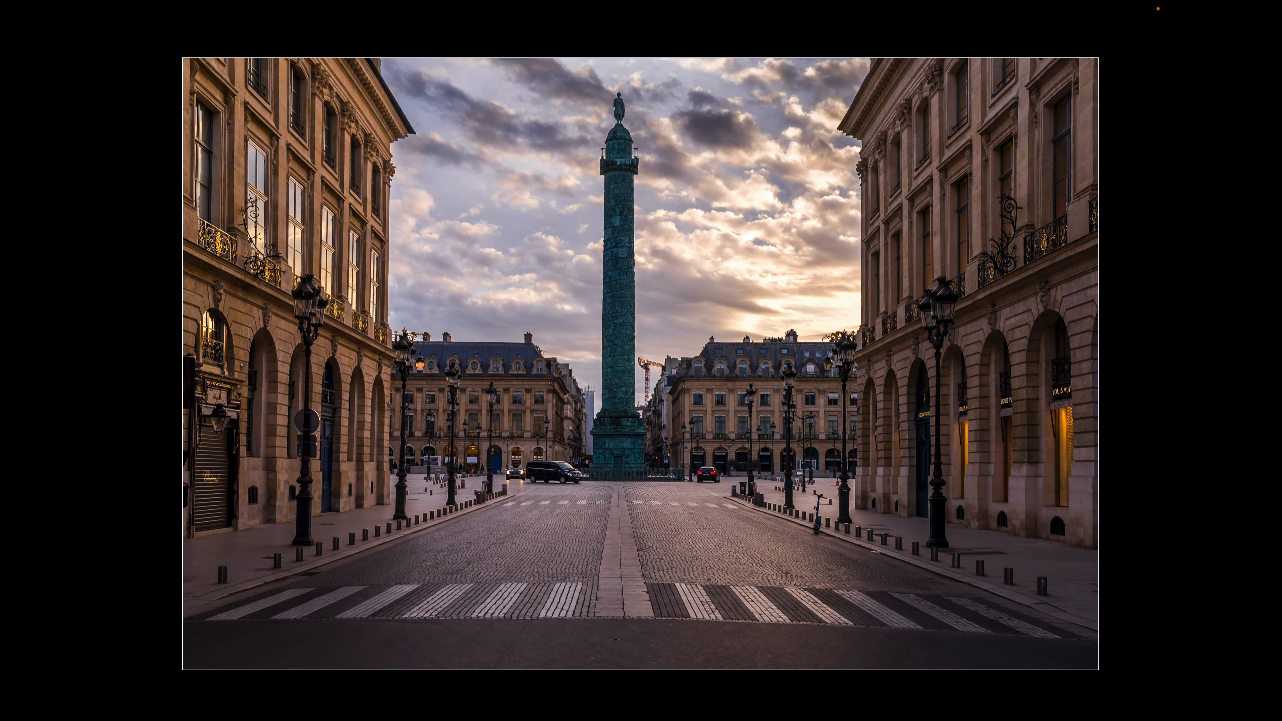